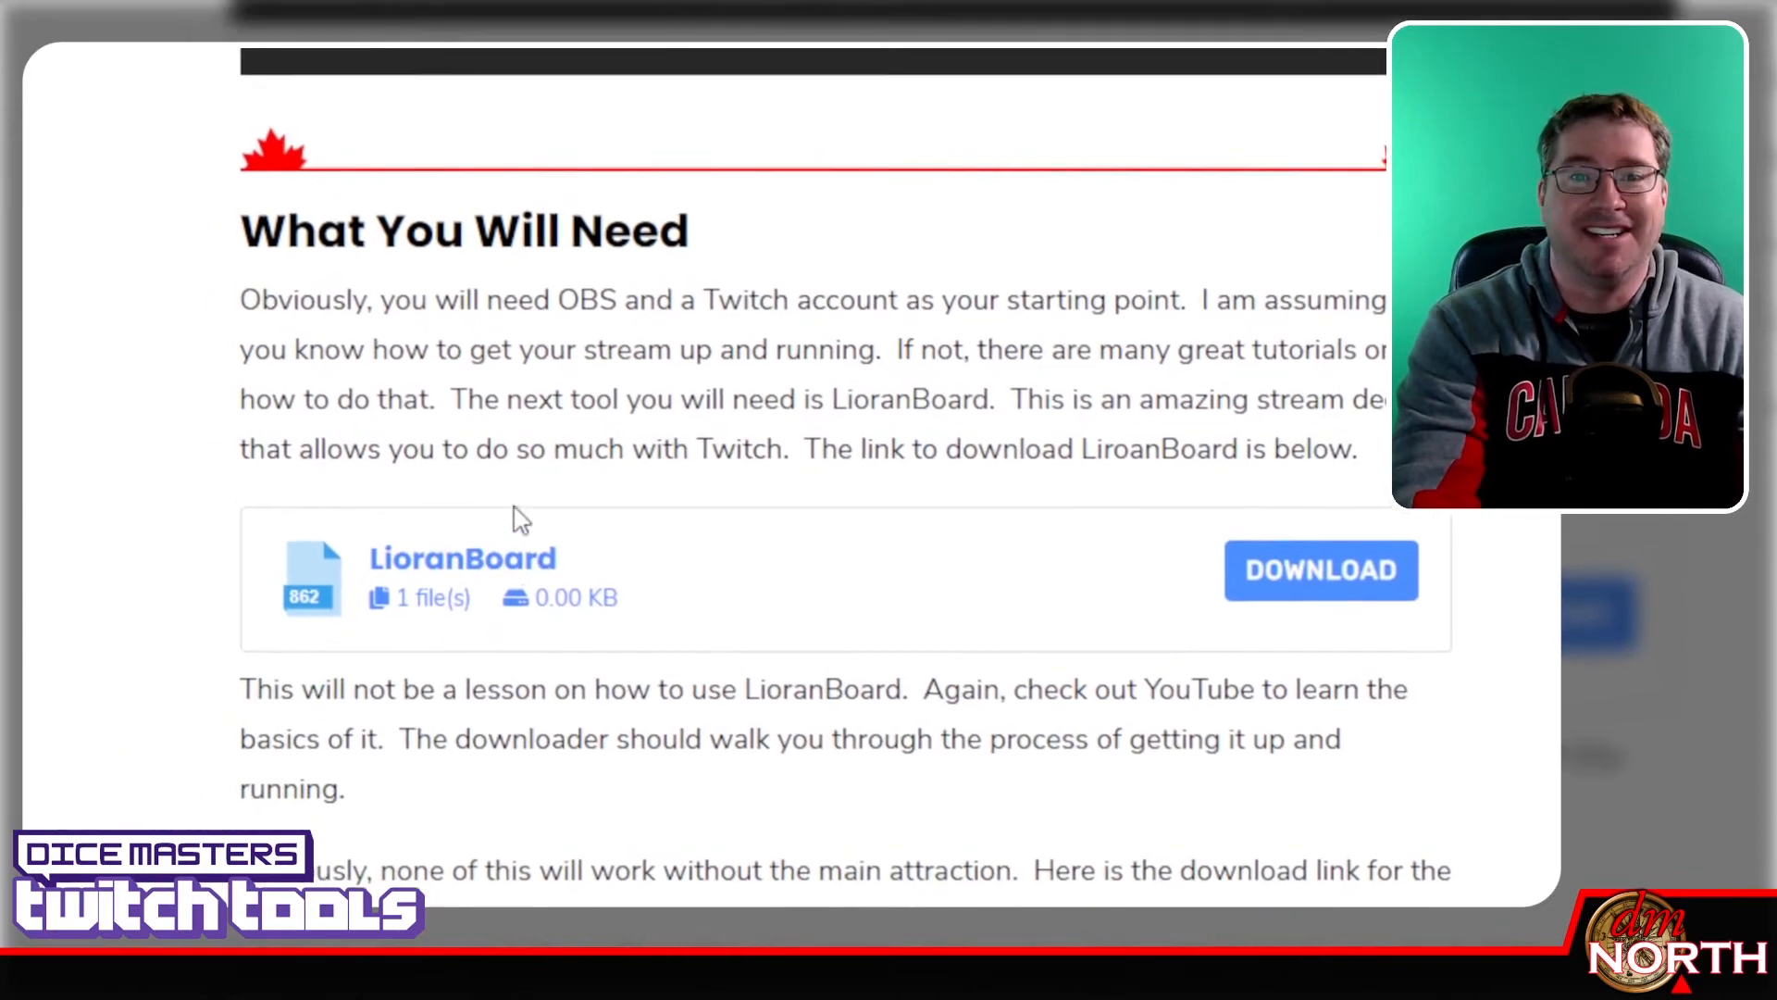
Review the required downloads in the Dice Masters Twitch Tools article and the LioranBoard Stream Deck/Animator resource page
scroll(536, 544, up, 10)
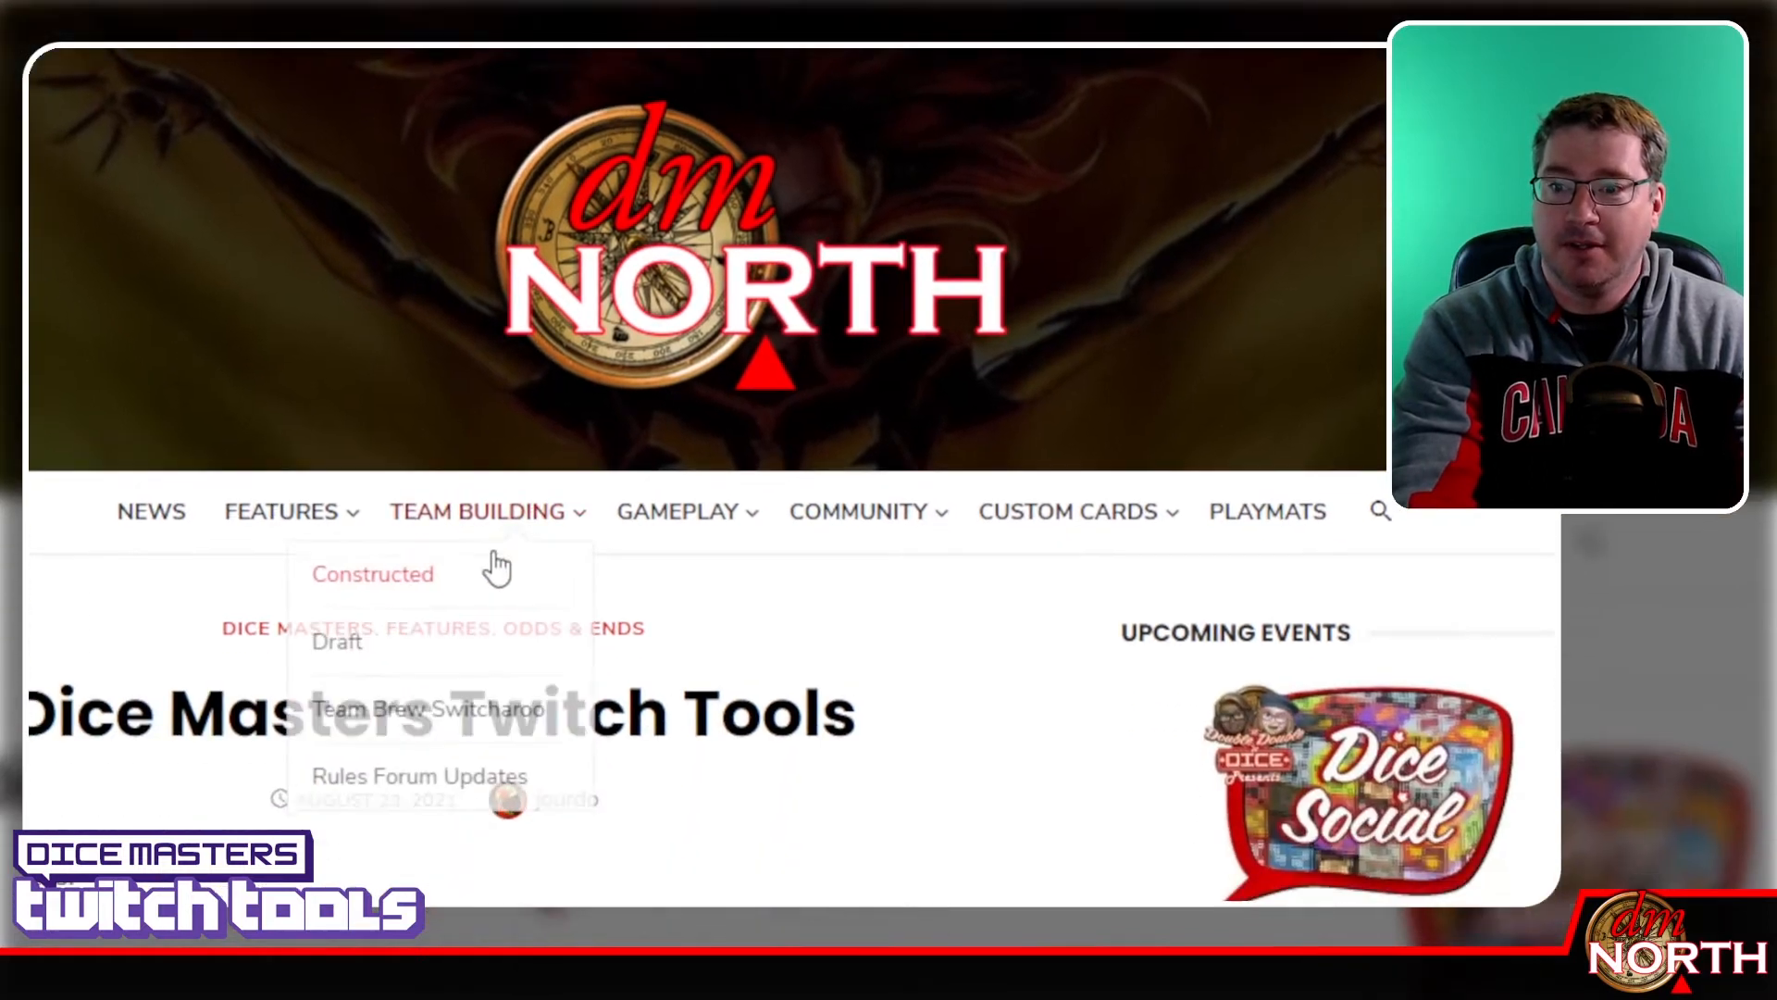
scroll(435, 546, down, 15)
scroll(435, 546, down, 5)
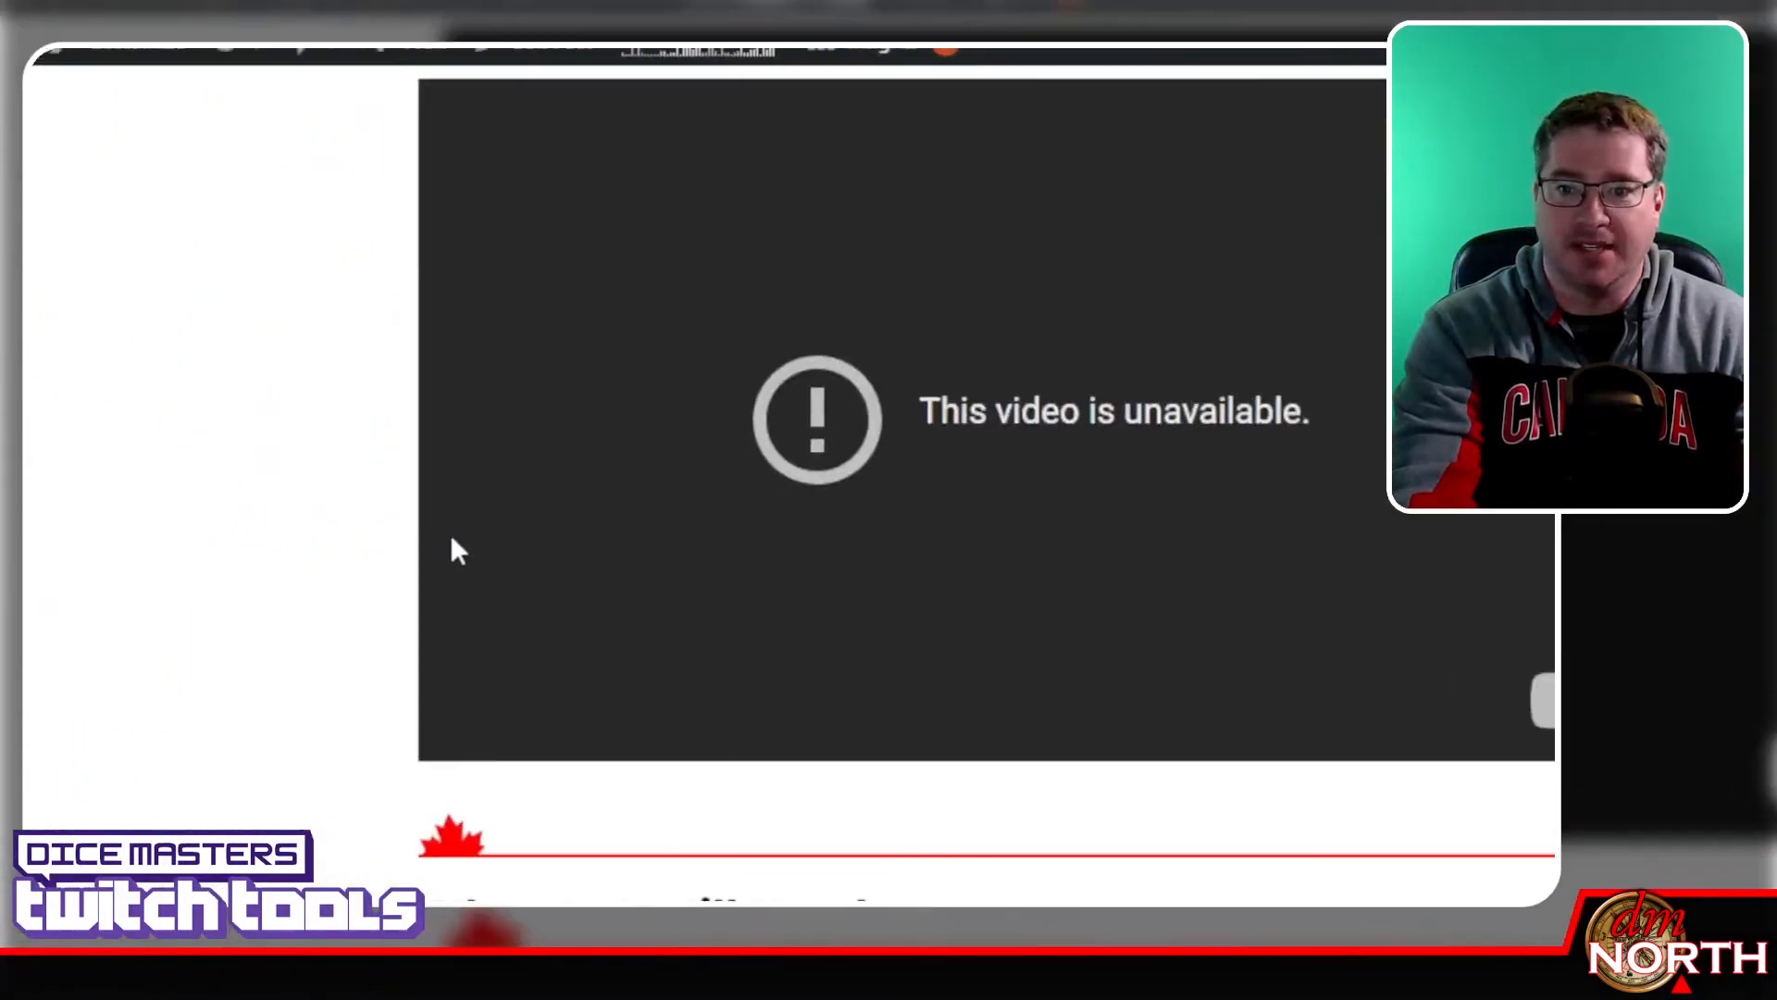
scroll(435, 541, down, 5)
scroll(712, 535, down, 3)
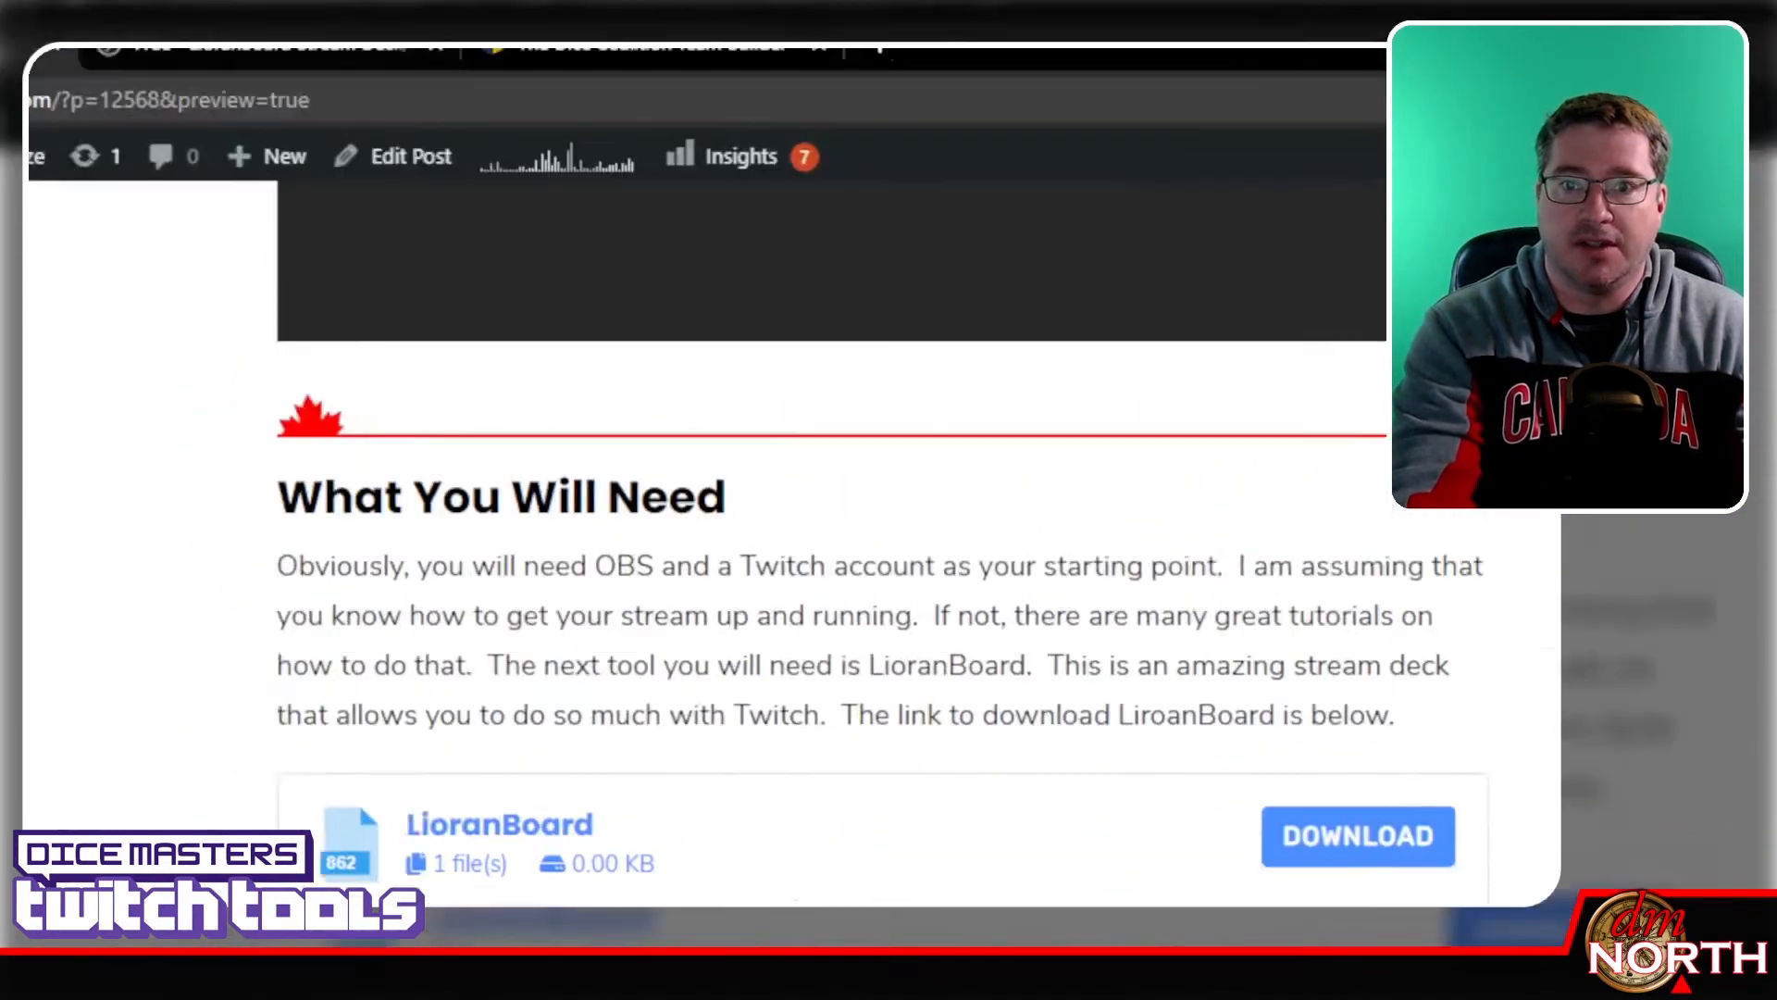
click(482, 69)
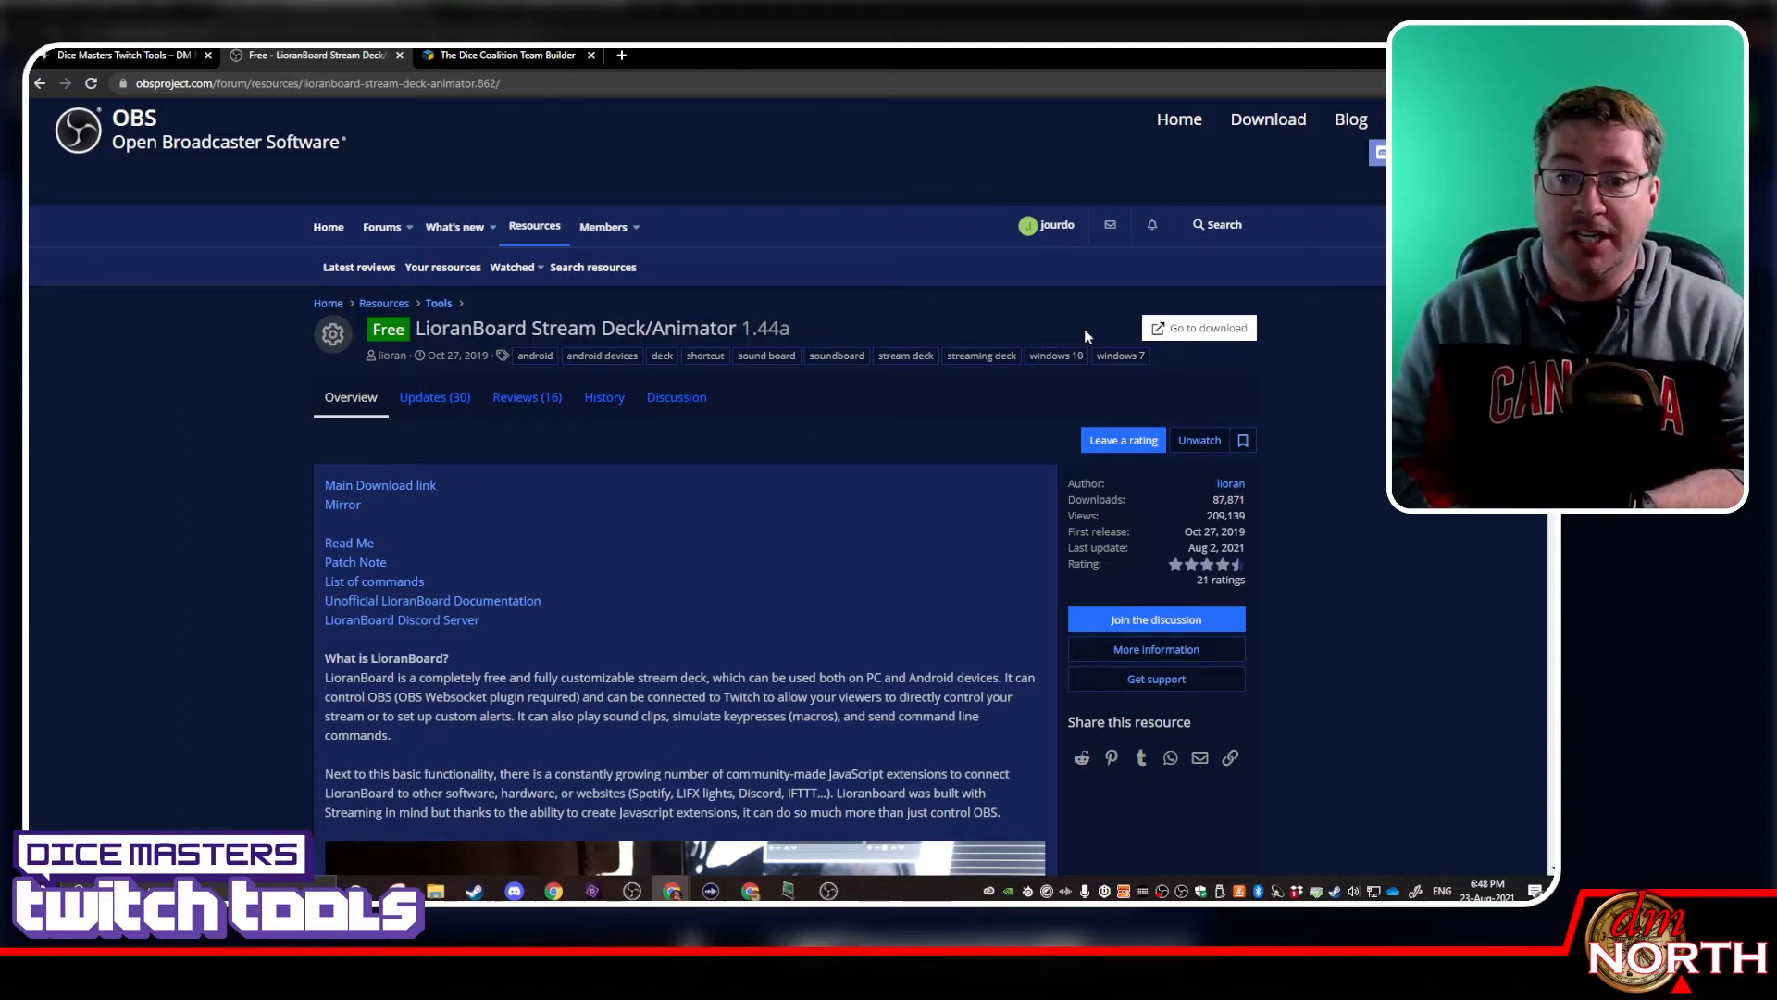
scroll(1085, 330, down, 3)
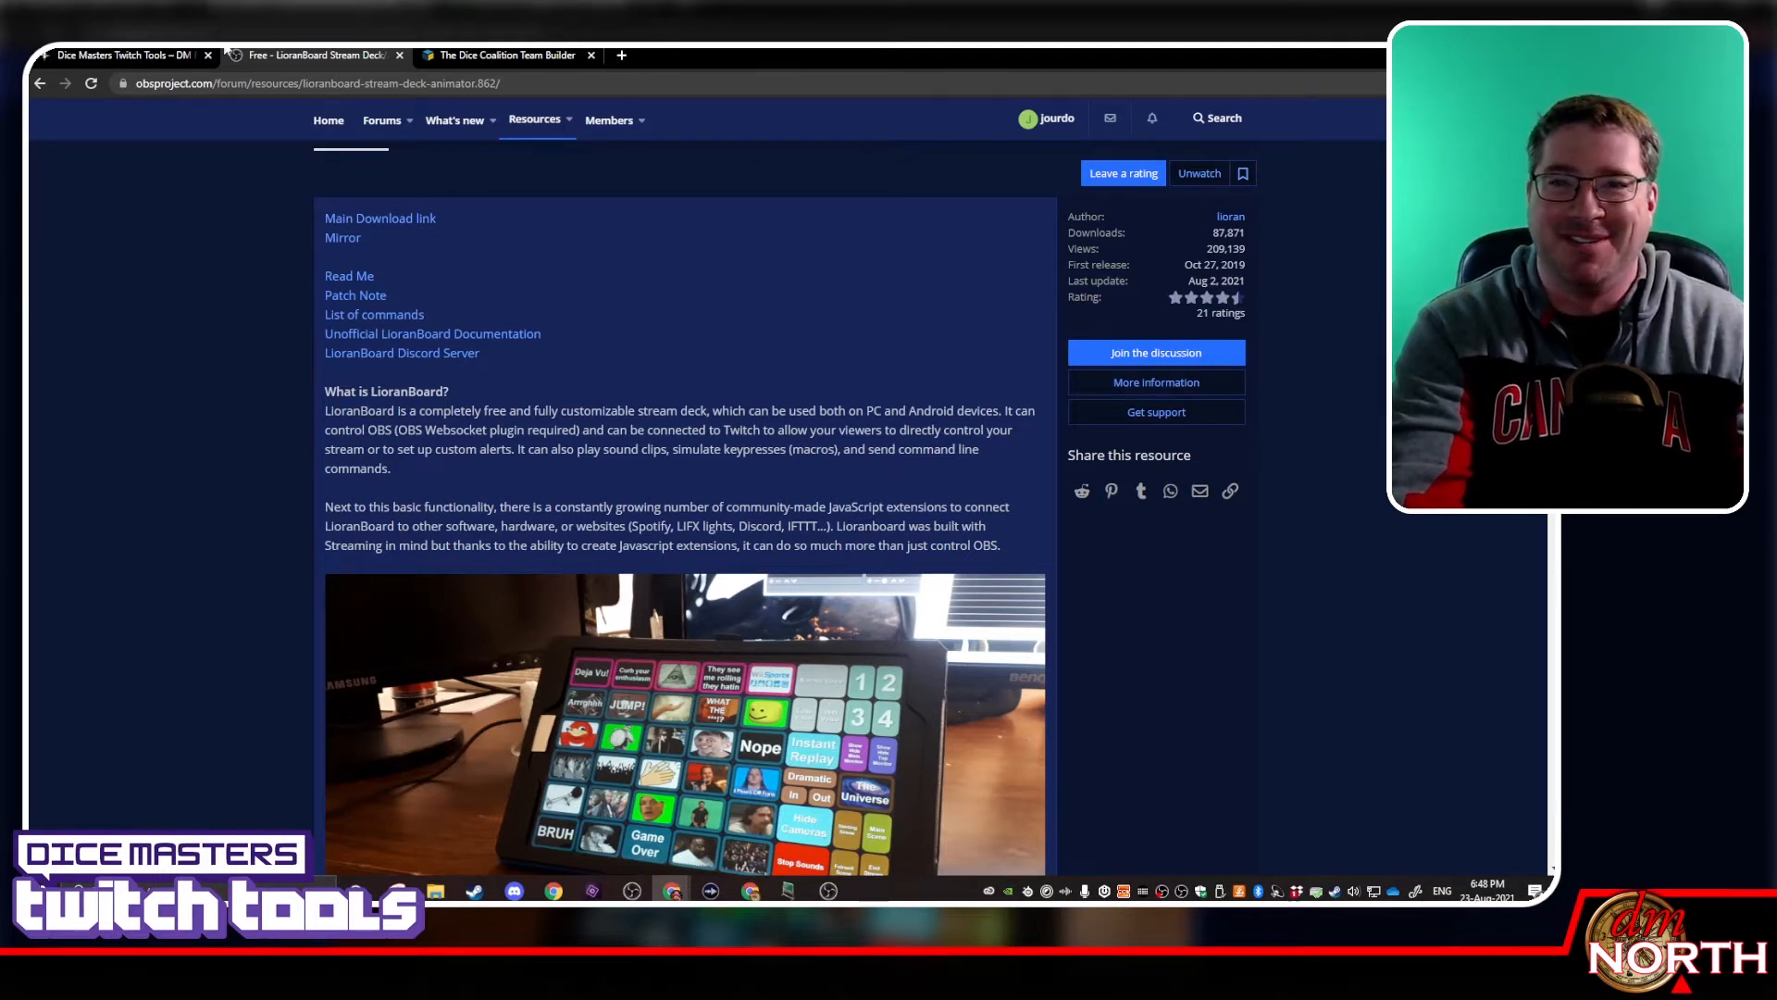
click(145, 58)
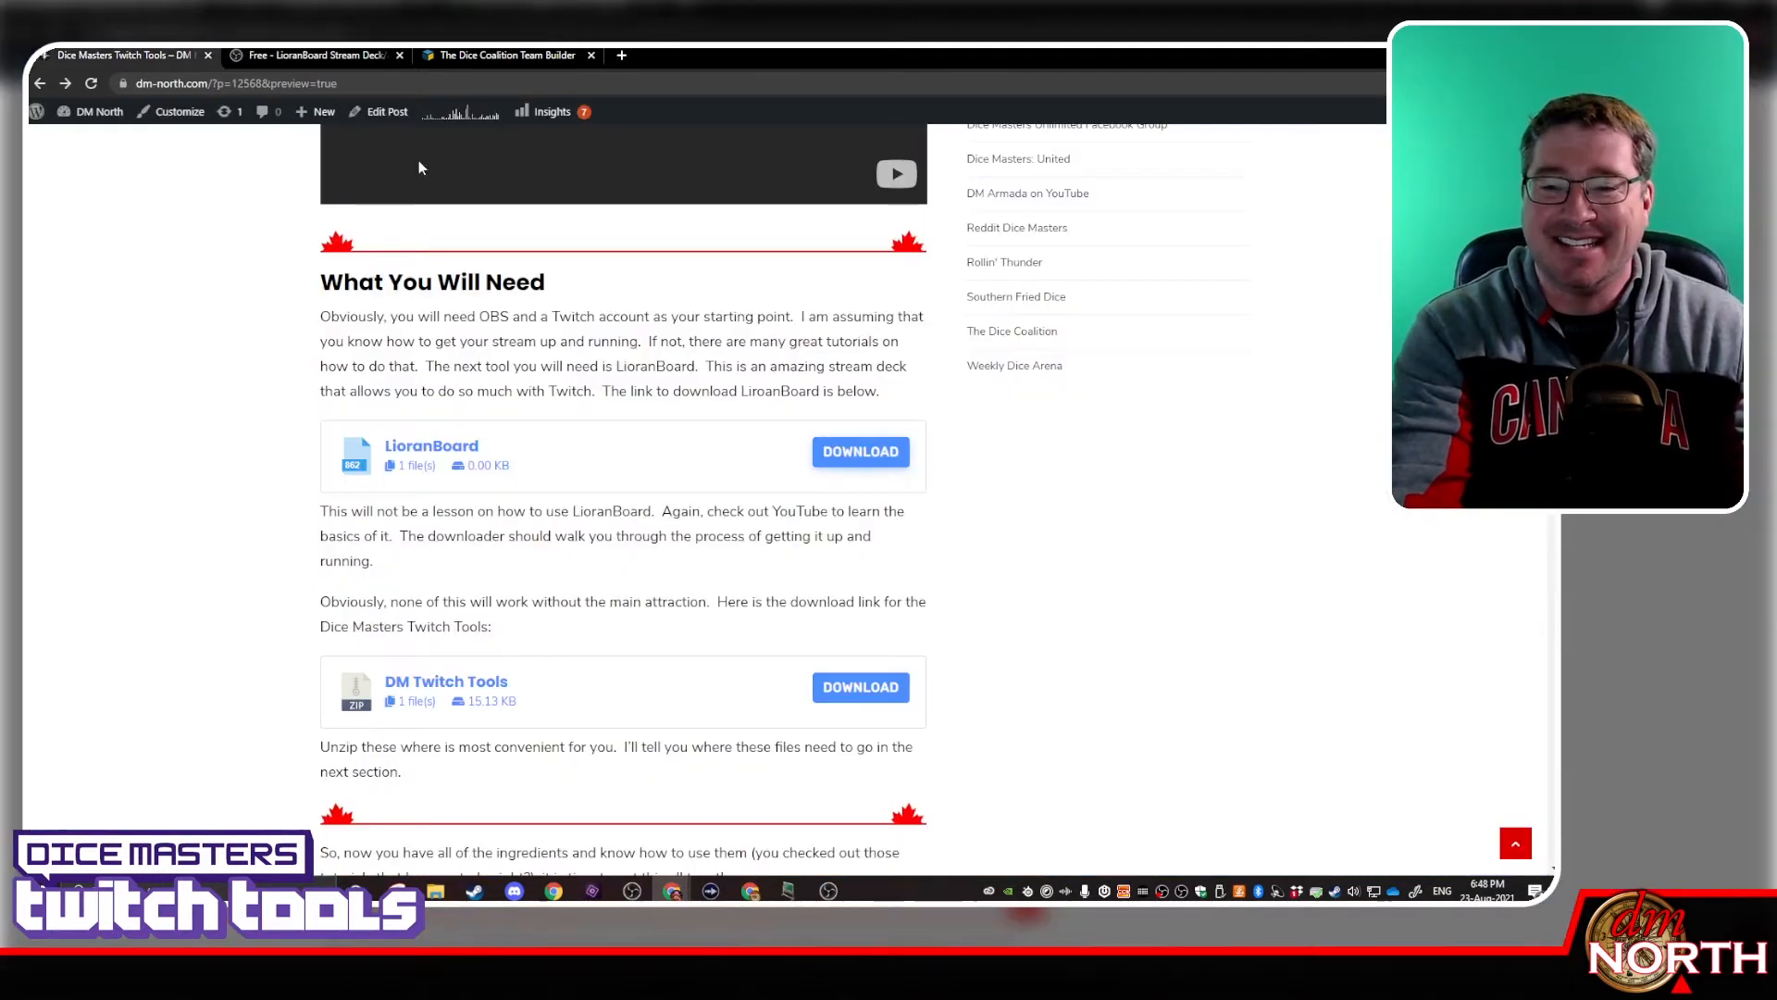
scroll(355, 375, down, 3)
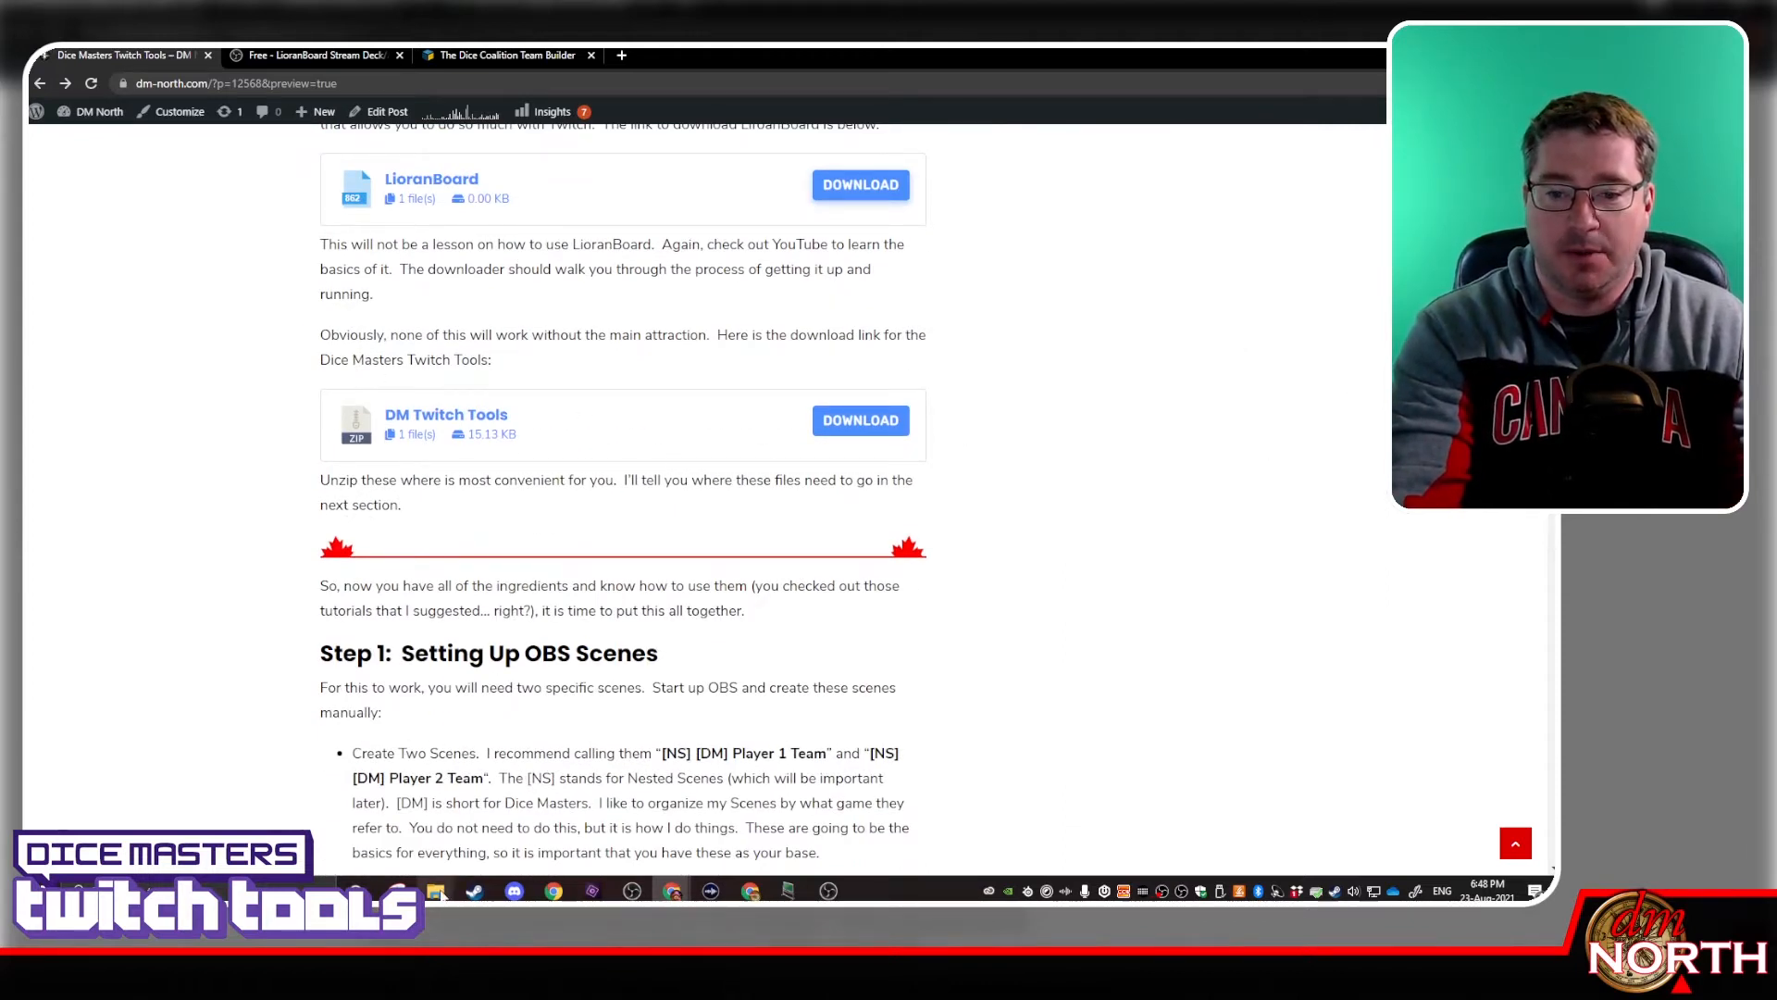
Switch to File Explorer and copy DM Twitch Tools.ini from the DM Twitch Tools v1.0 folder
mouse_move(442, 894)
click(485, 830)
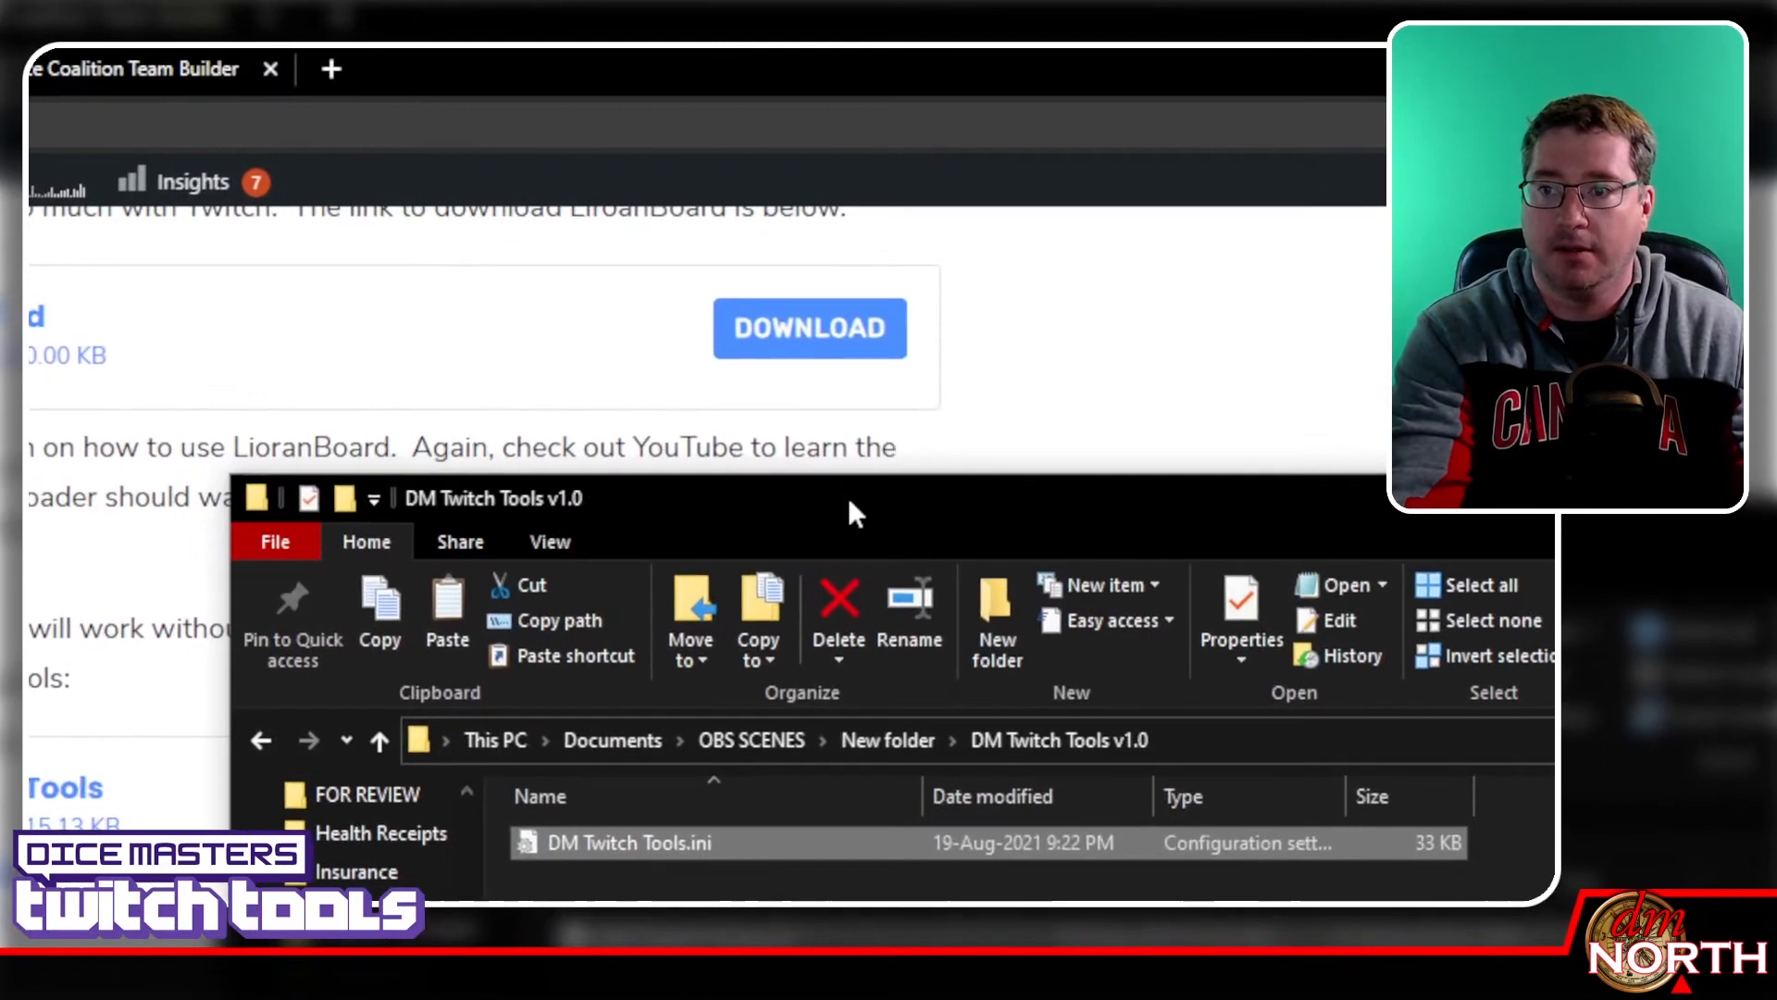
drag(856, 433, 283, 372)
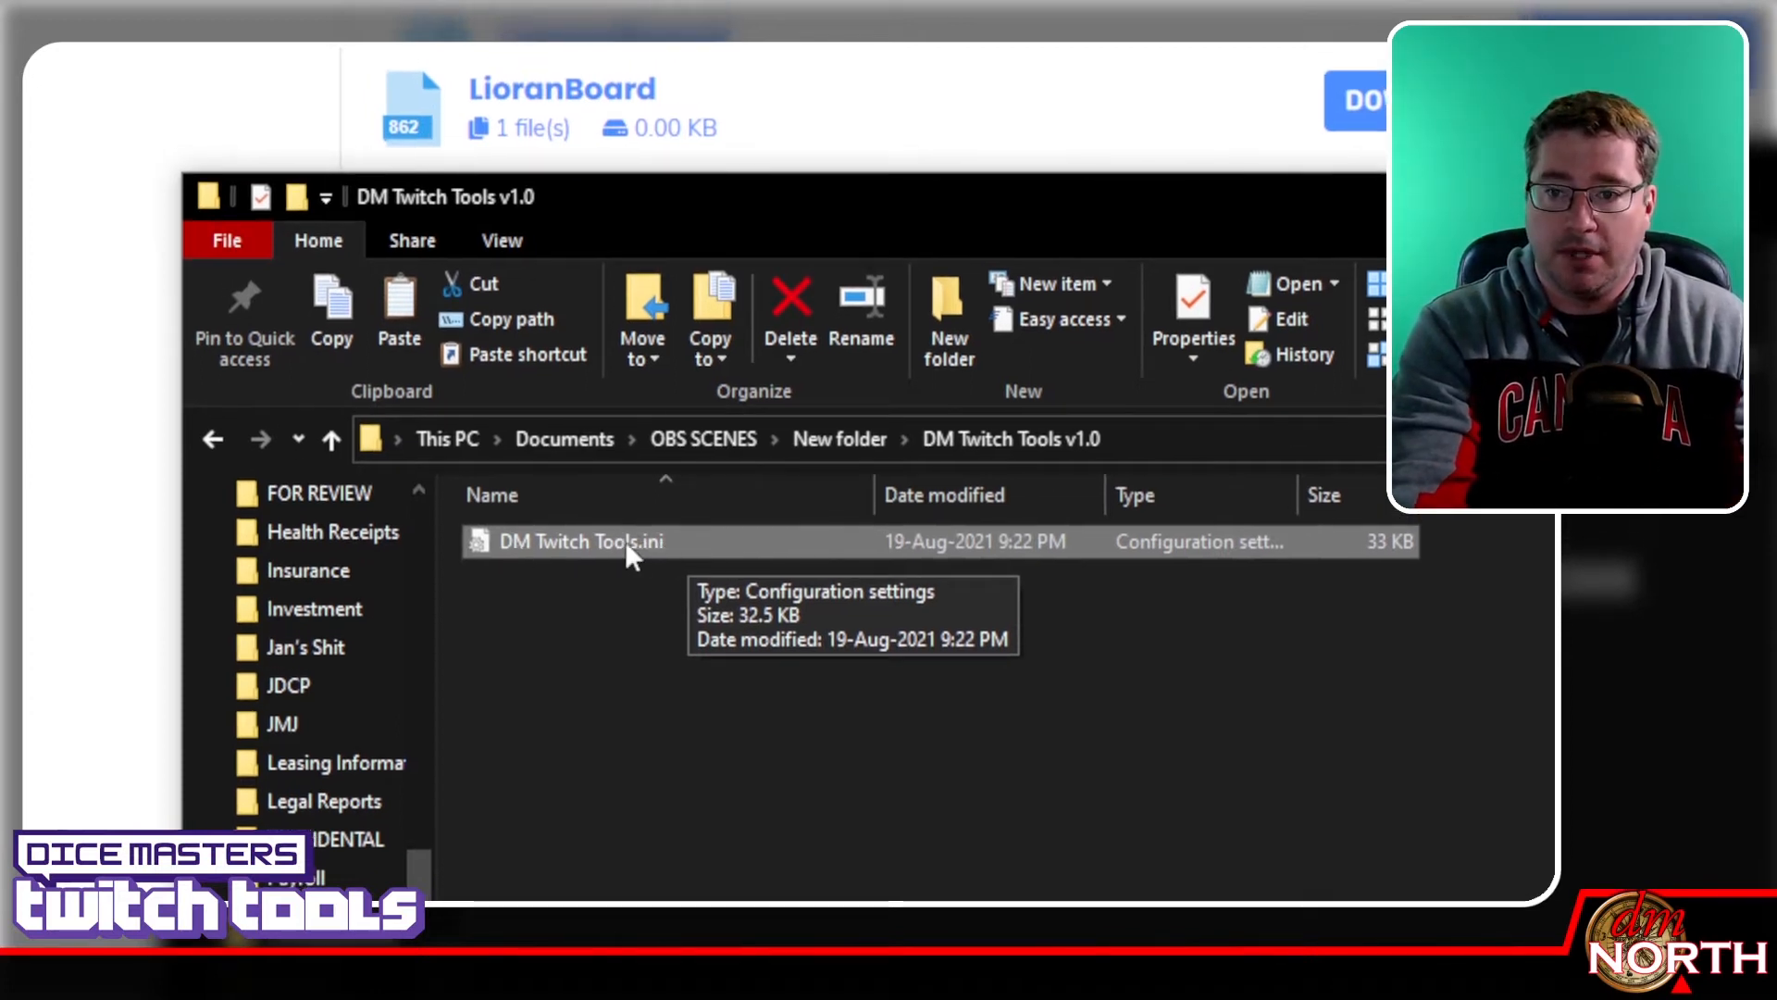
right_click(625, 540)
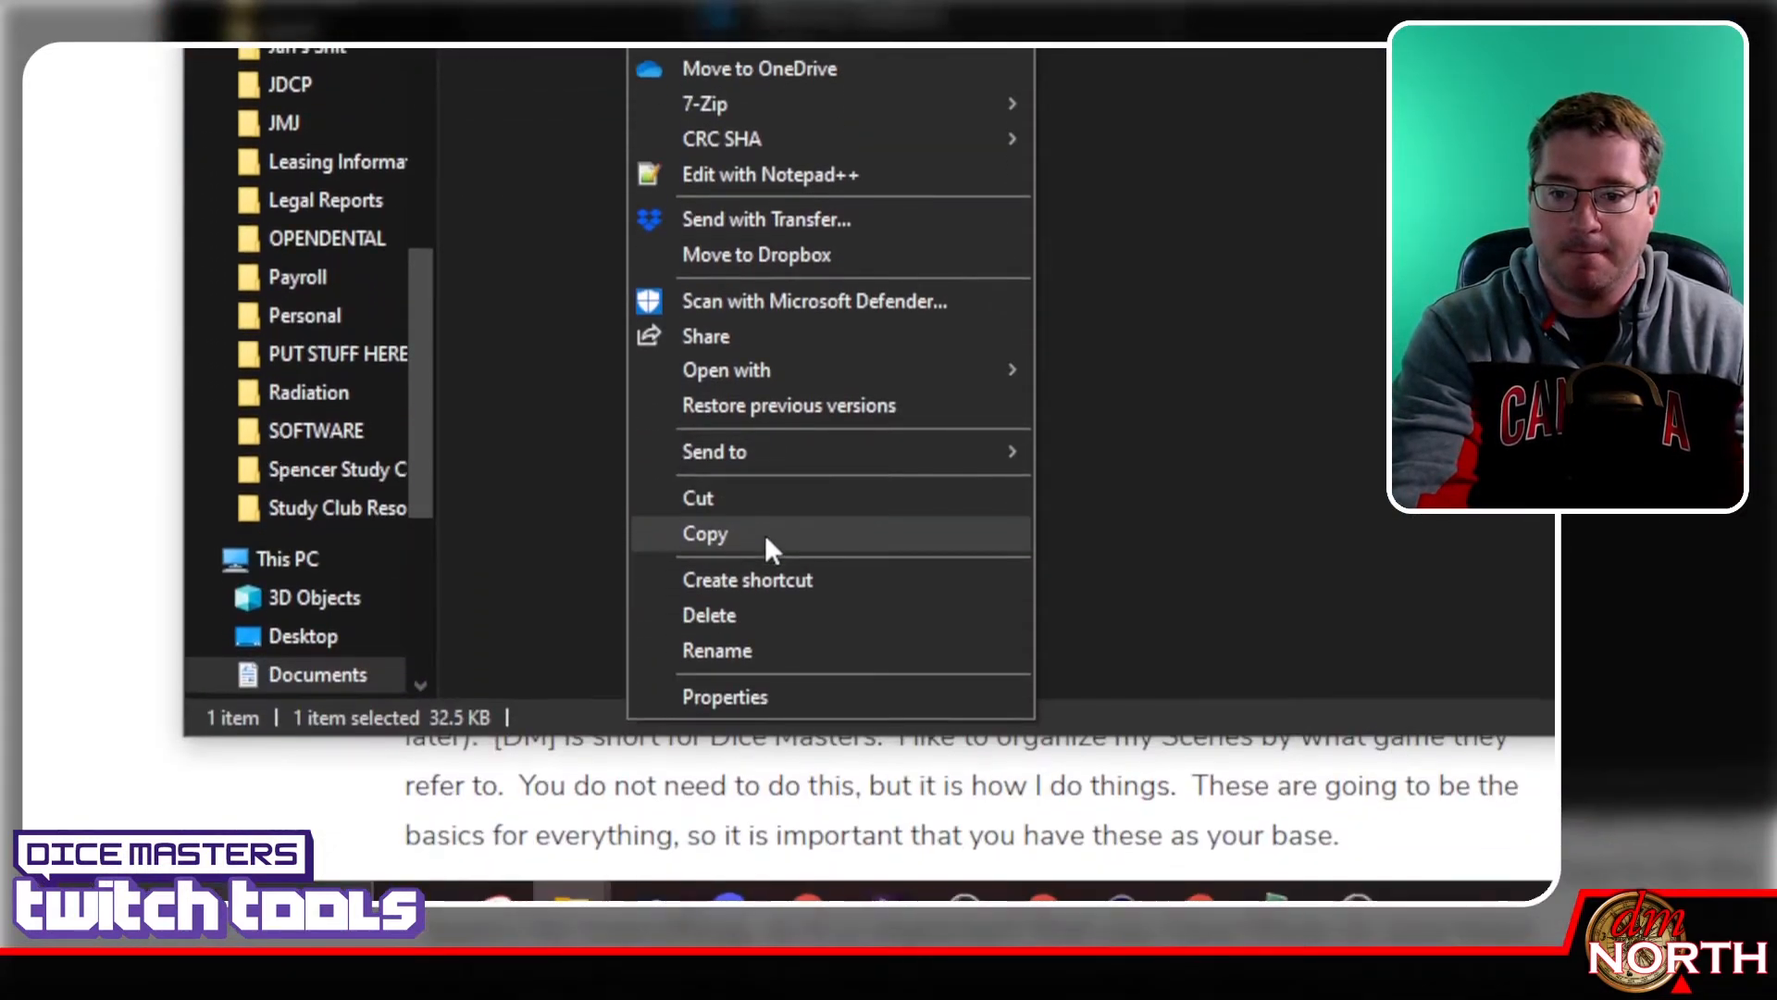
click(780, 692)
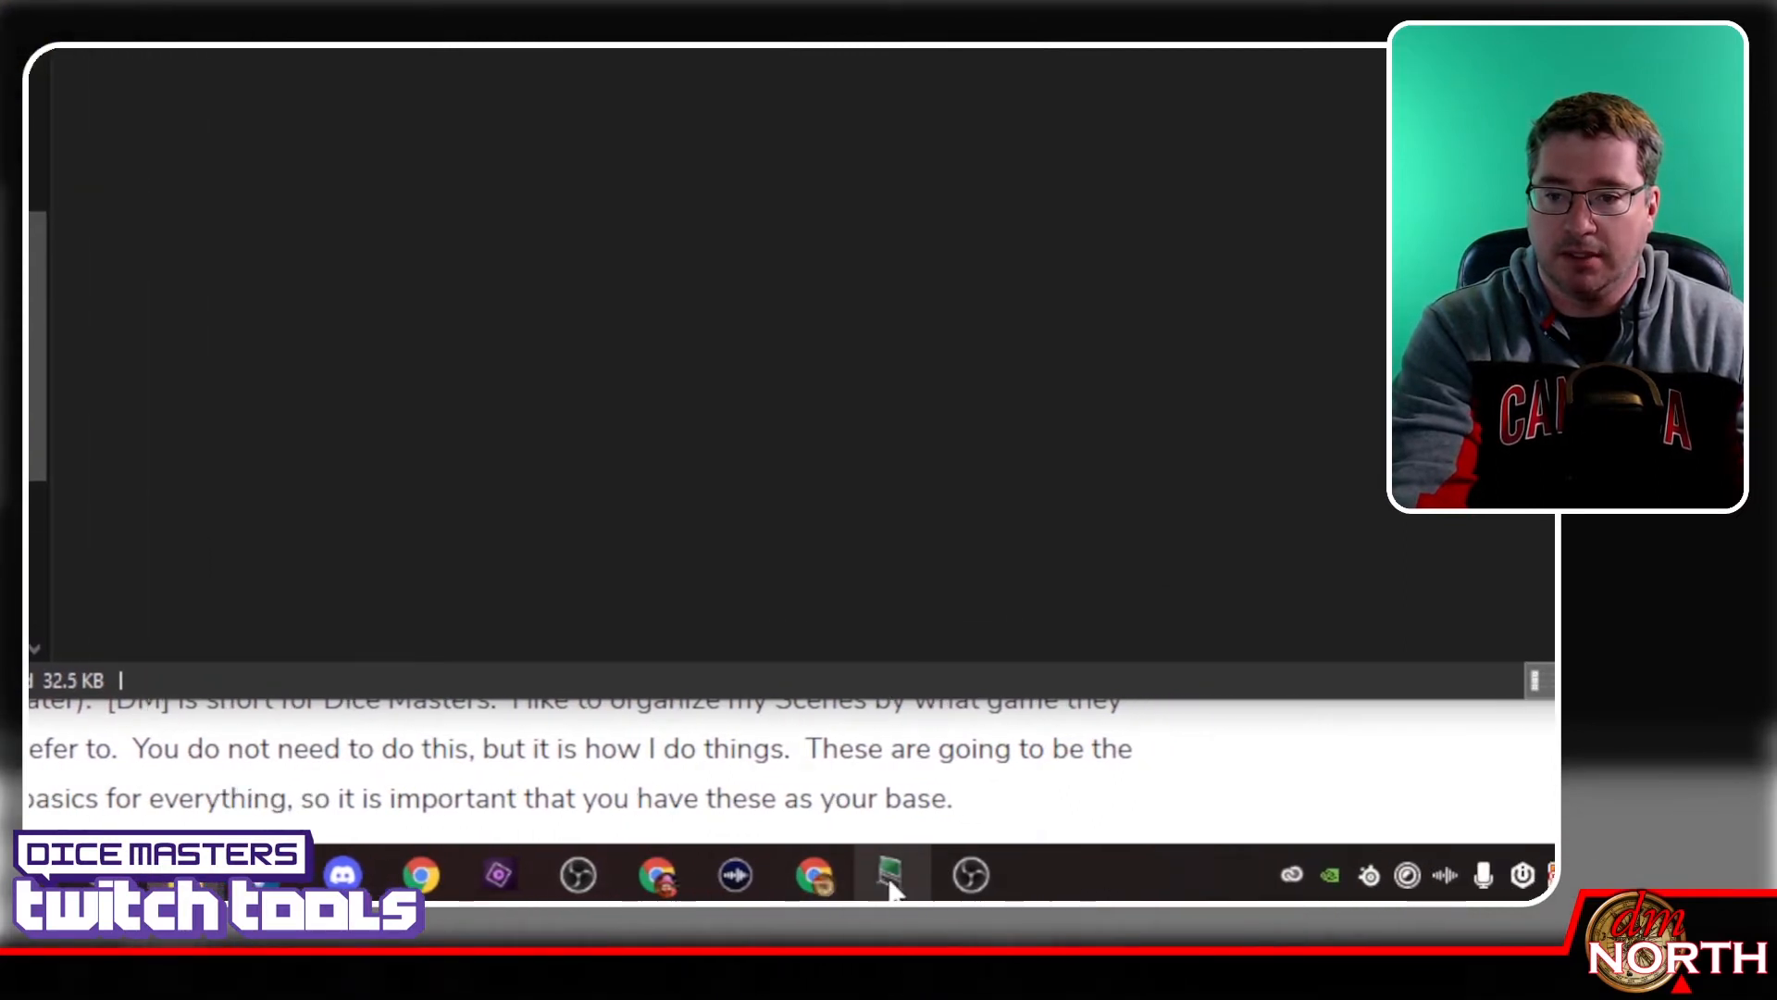
Close LioranBoard Receiver and delete configs1 backup.ini from the LioranBoard Receiver(PC) - TUTORIAL folder
mouse_move(890, 886)
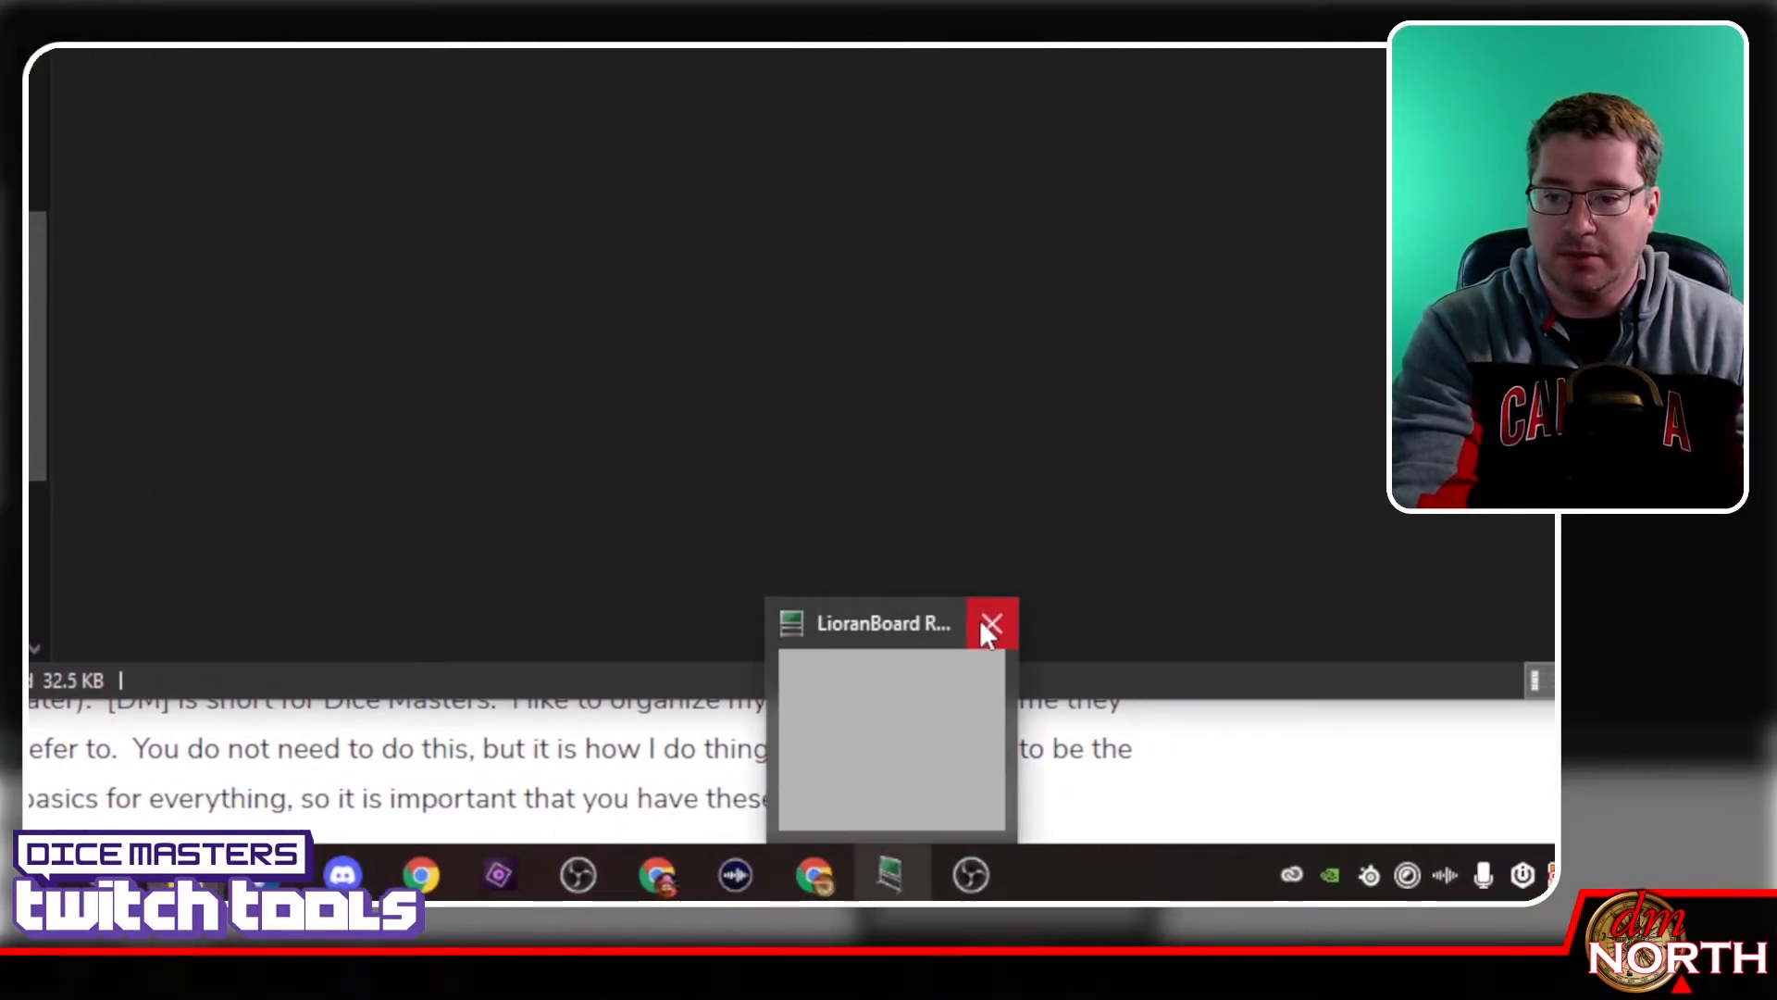
click(988, 628)
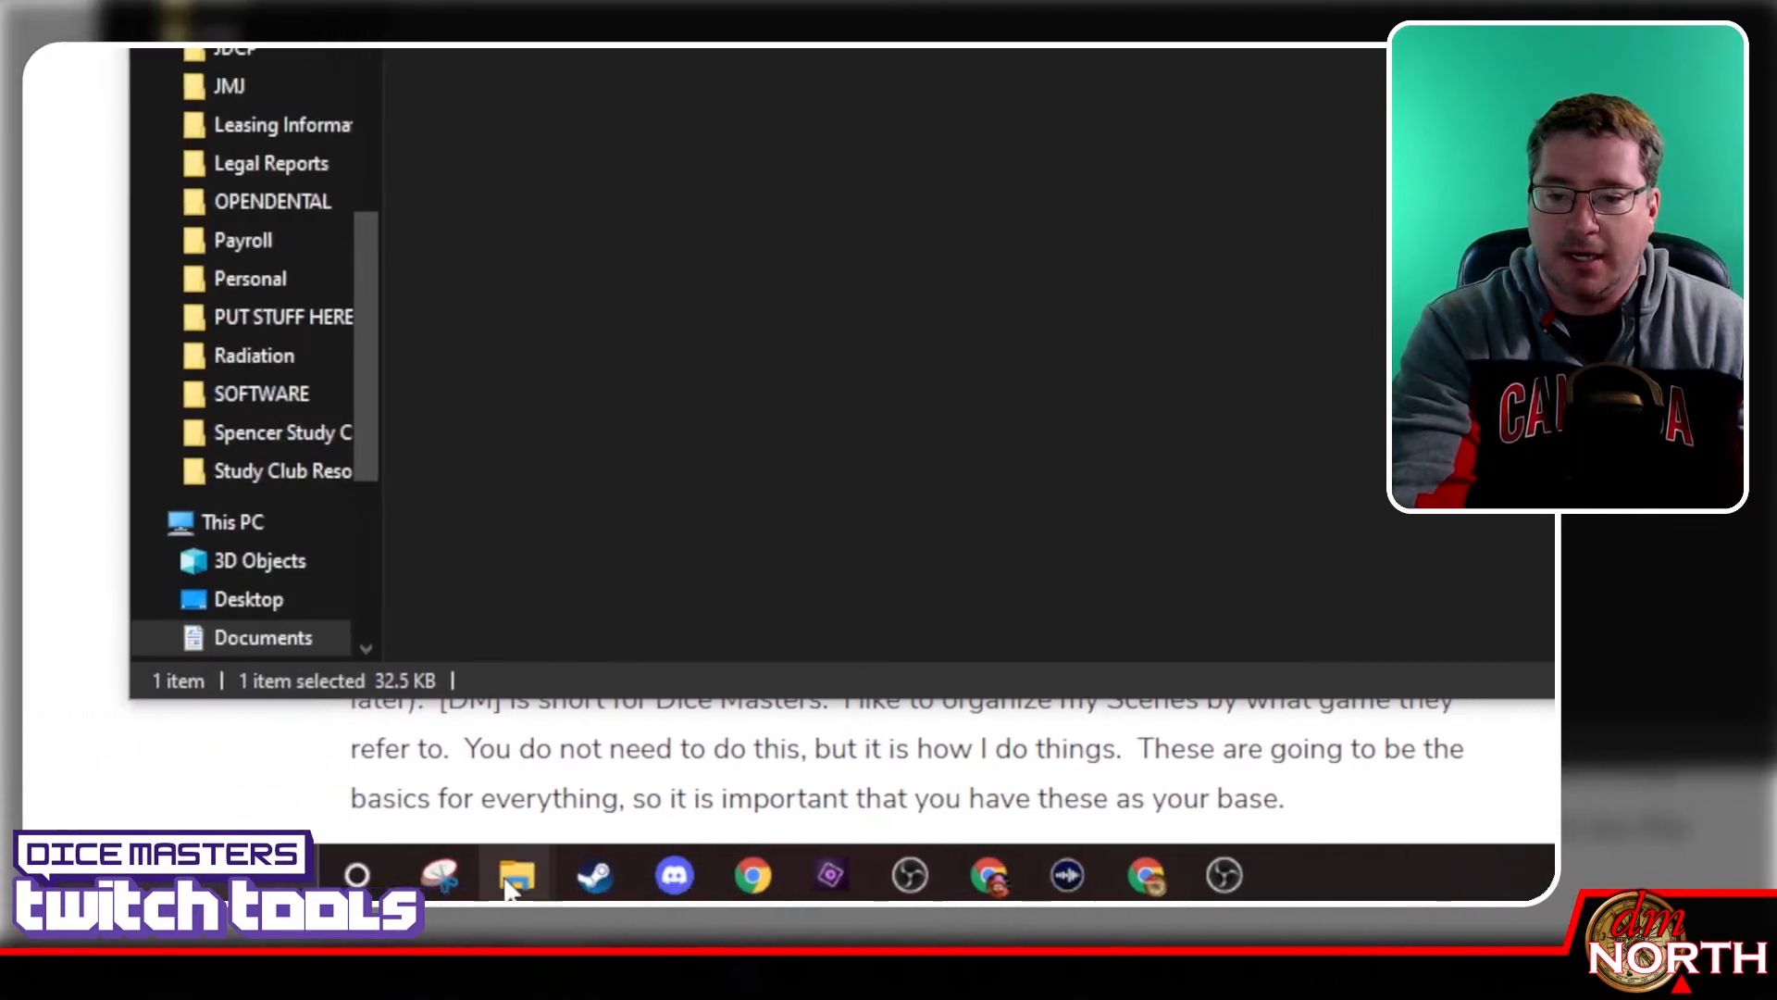
mouse_move(511, 884)
click(311, 755)
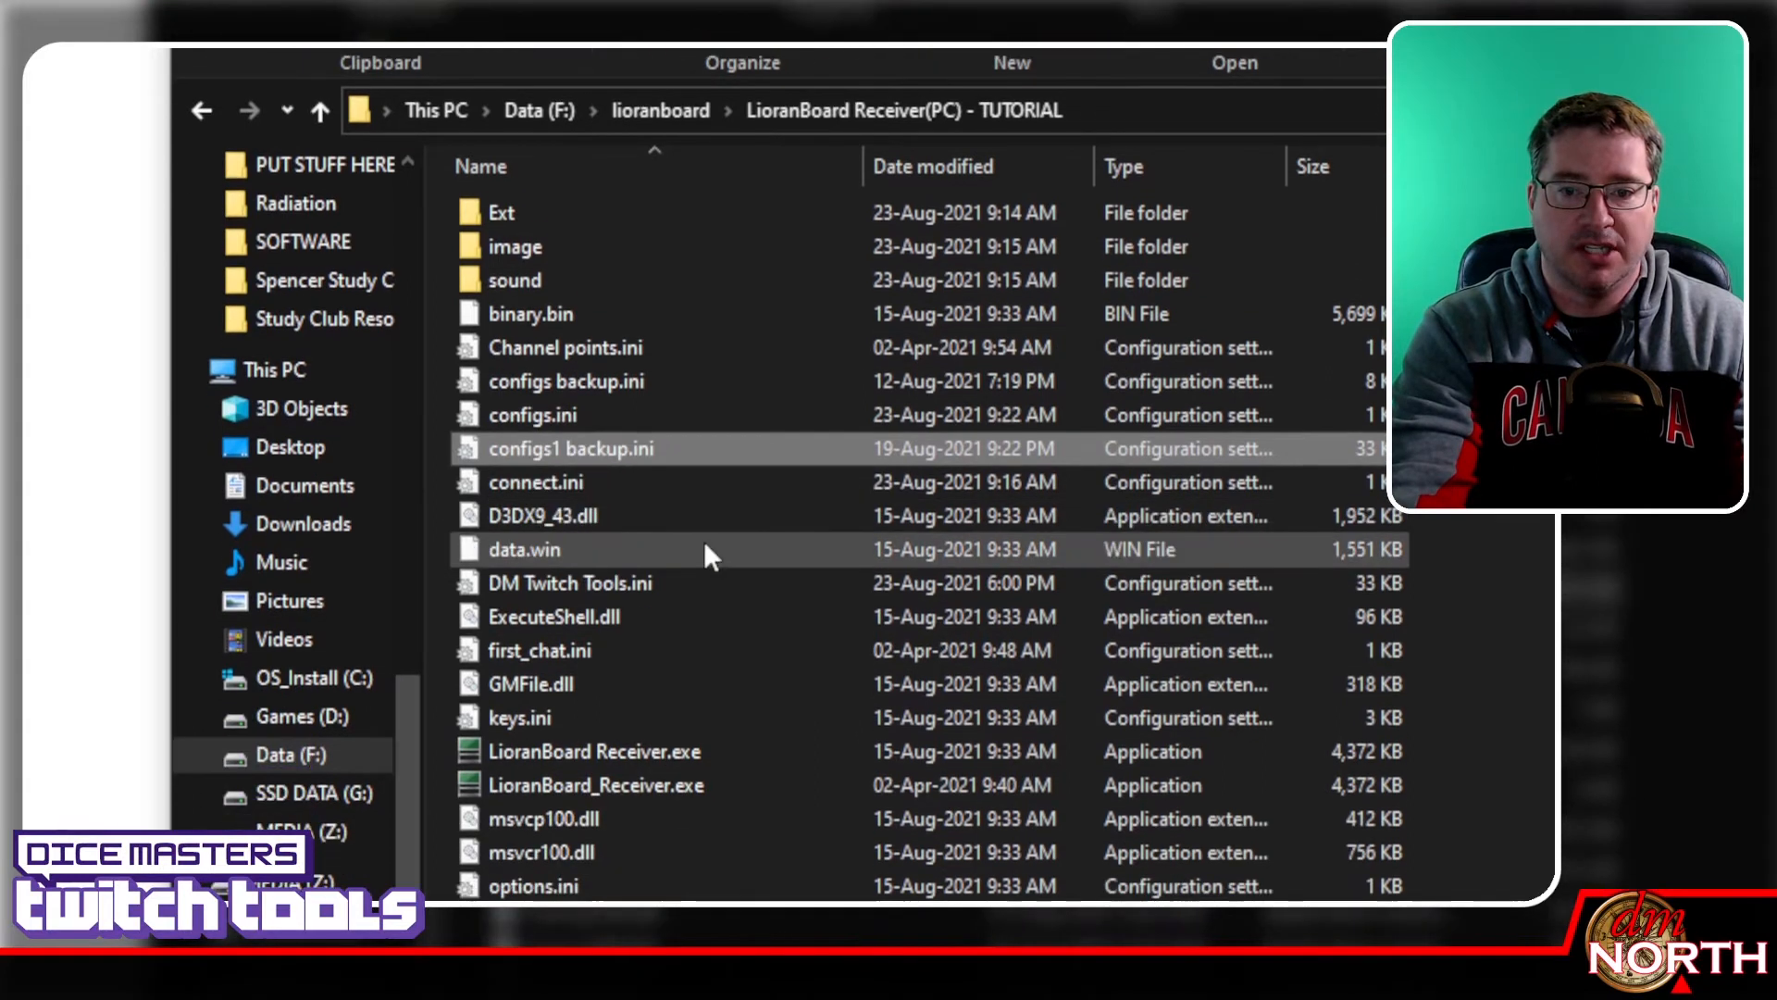
right_click(619, 494)
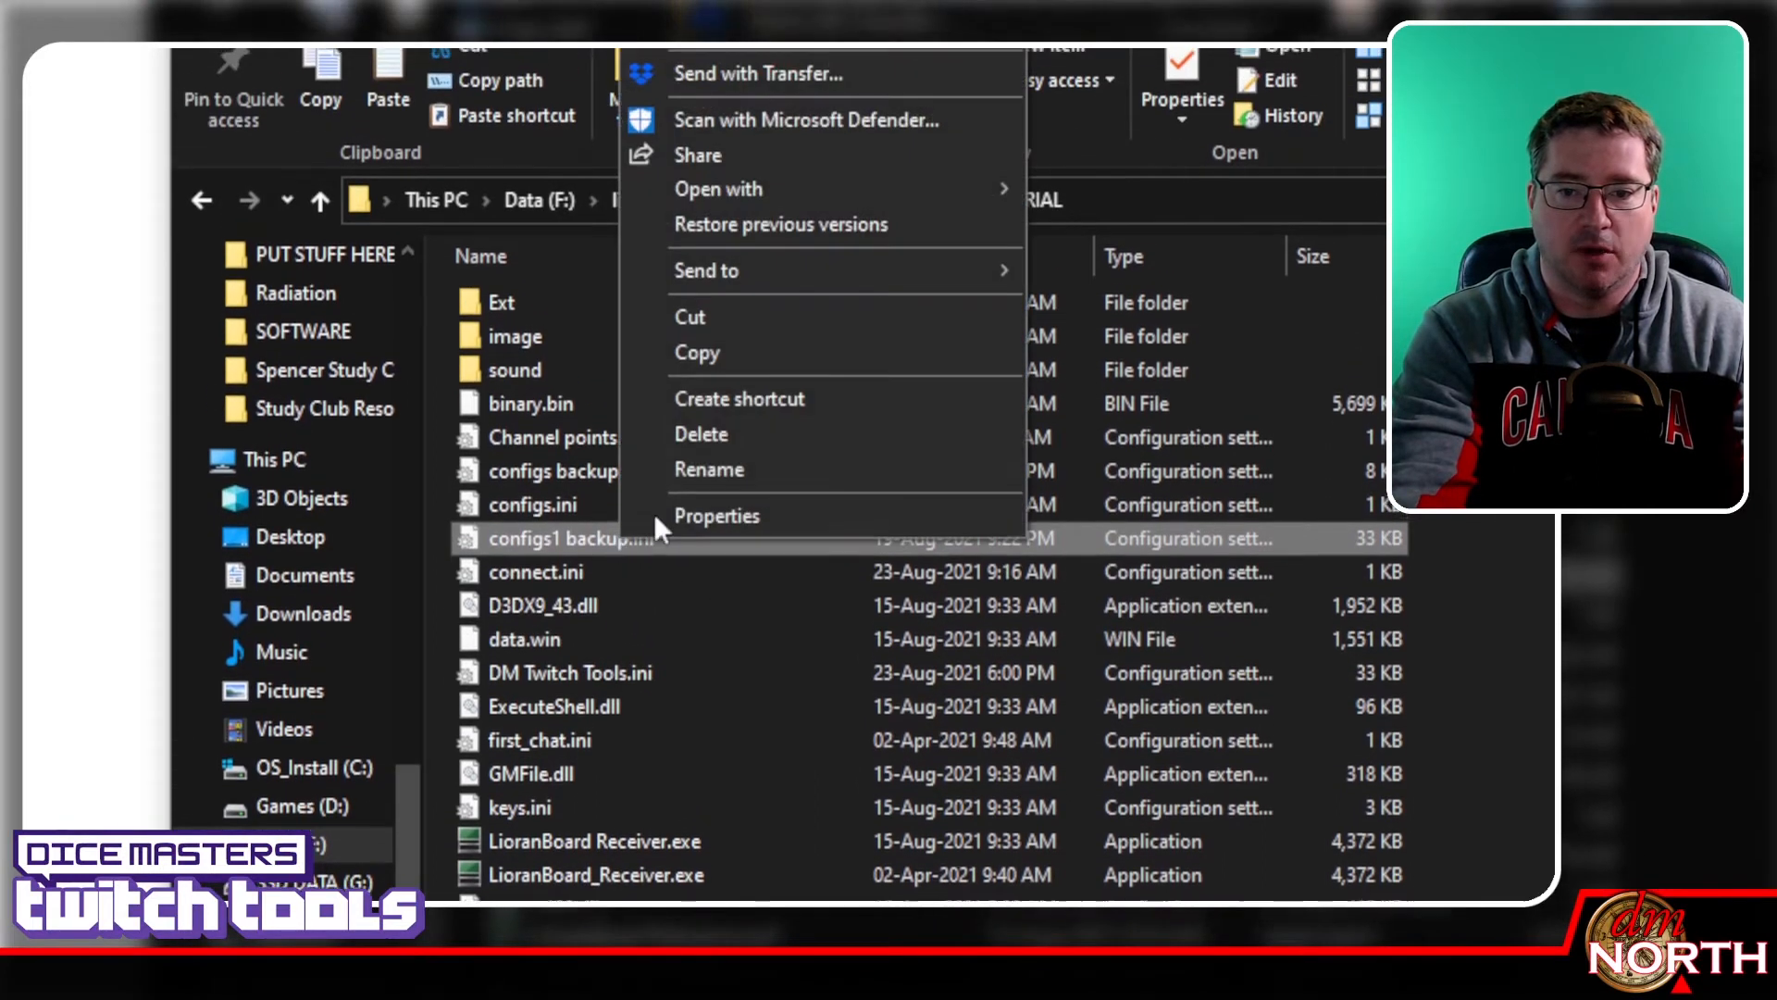
click(737, 529)
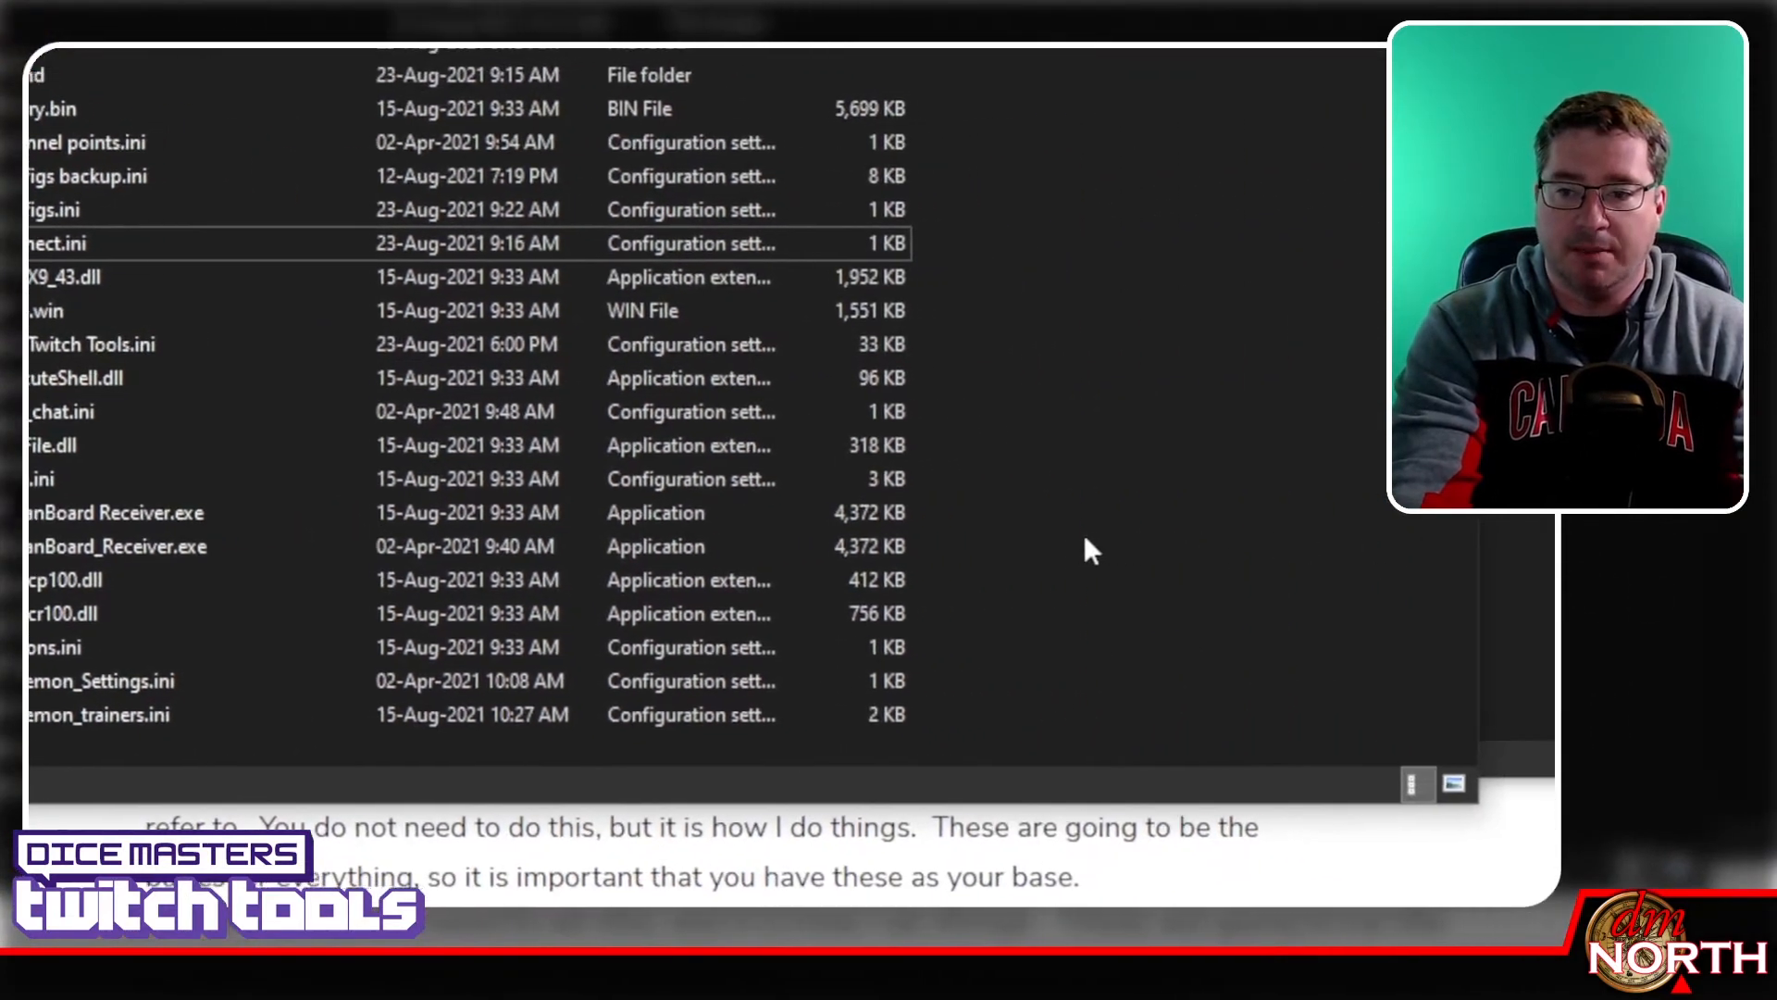
Paste the copied DM Twitch Tools.ini into the LioranBoard Receiver(PC) - TUTORIAL folder, replacing the existing file
right_click(1078, 541)
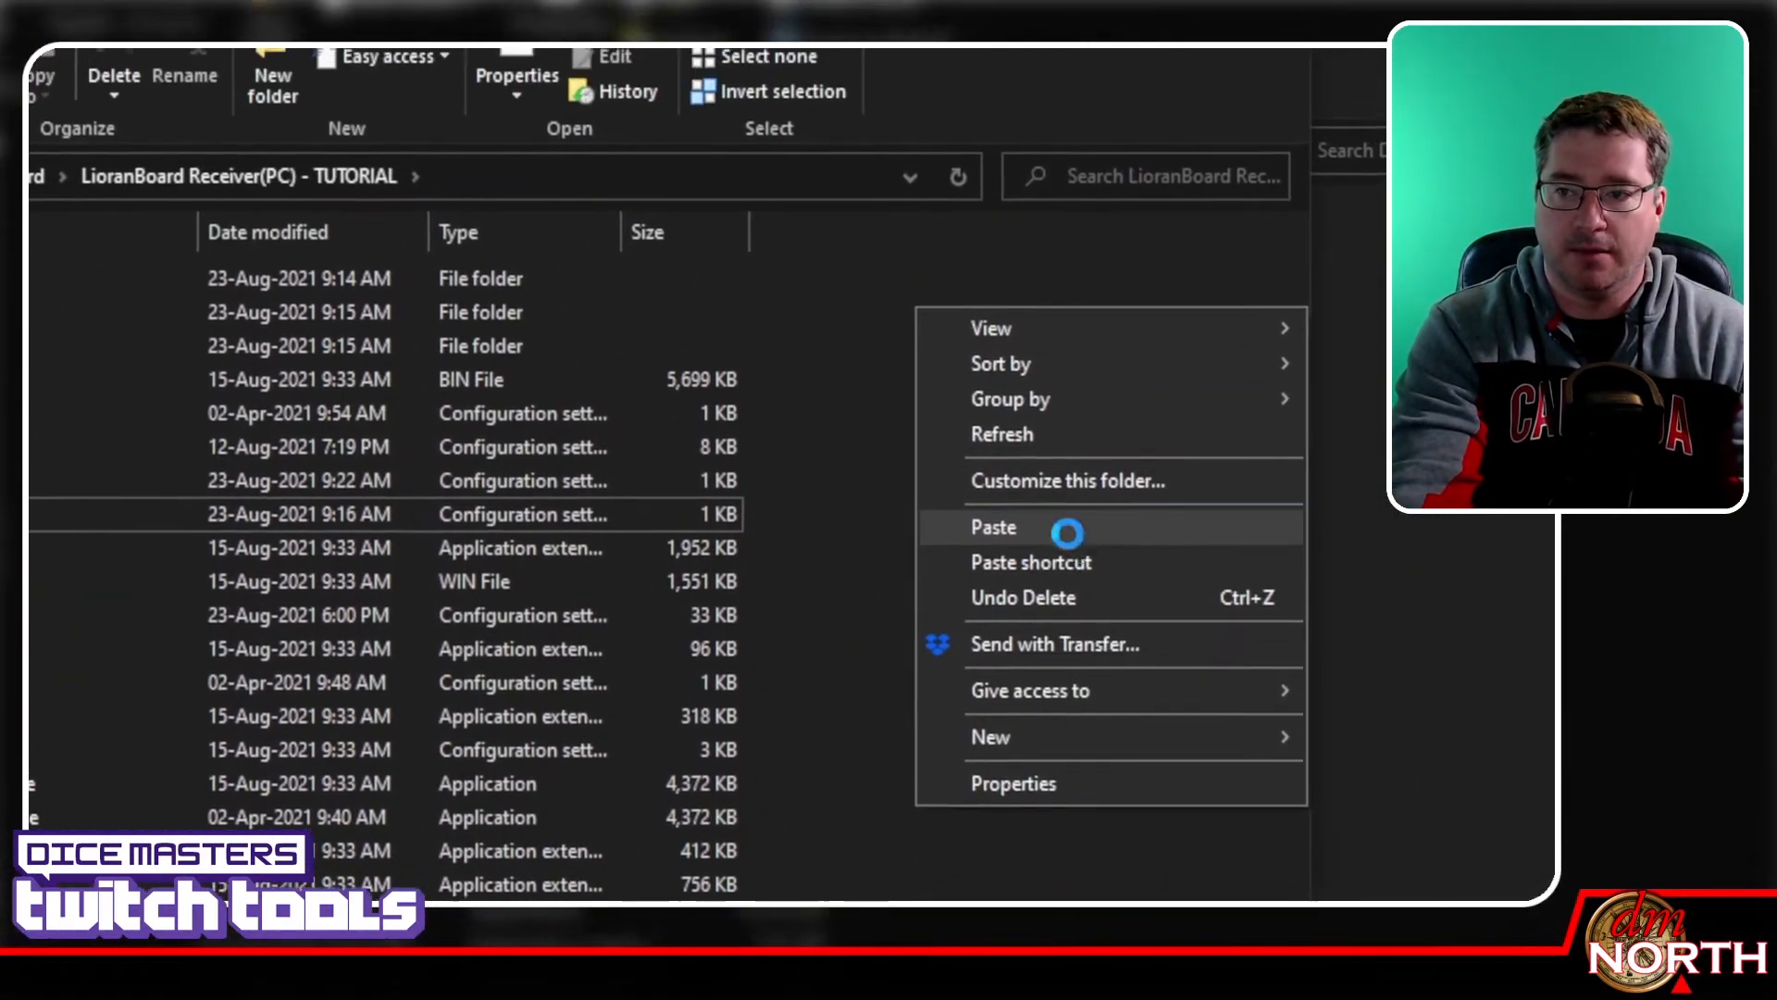
click(1067, 532)
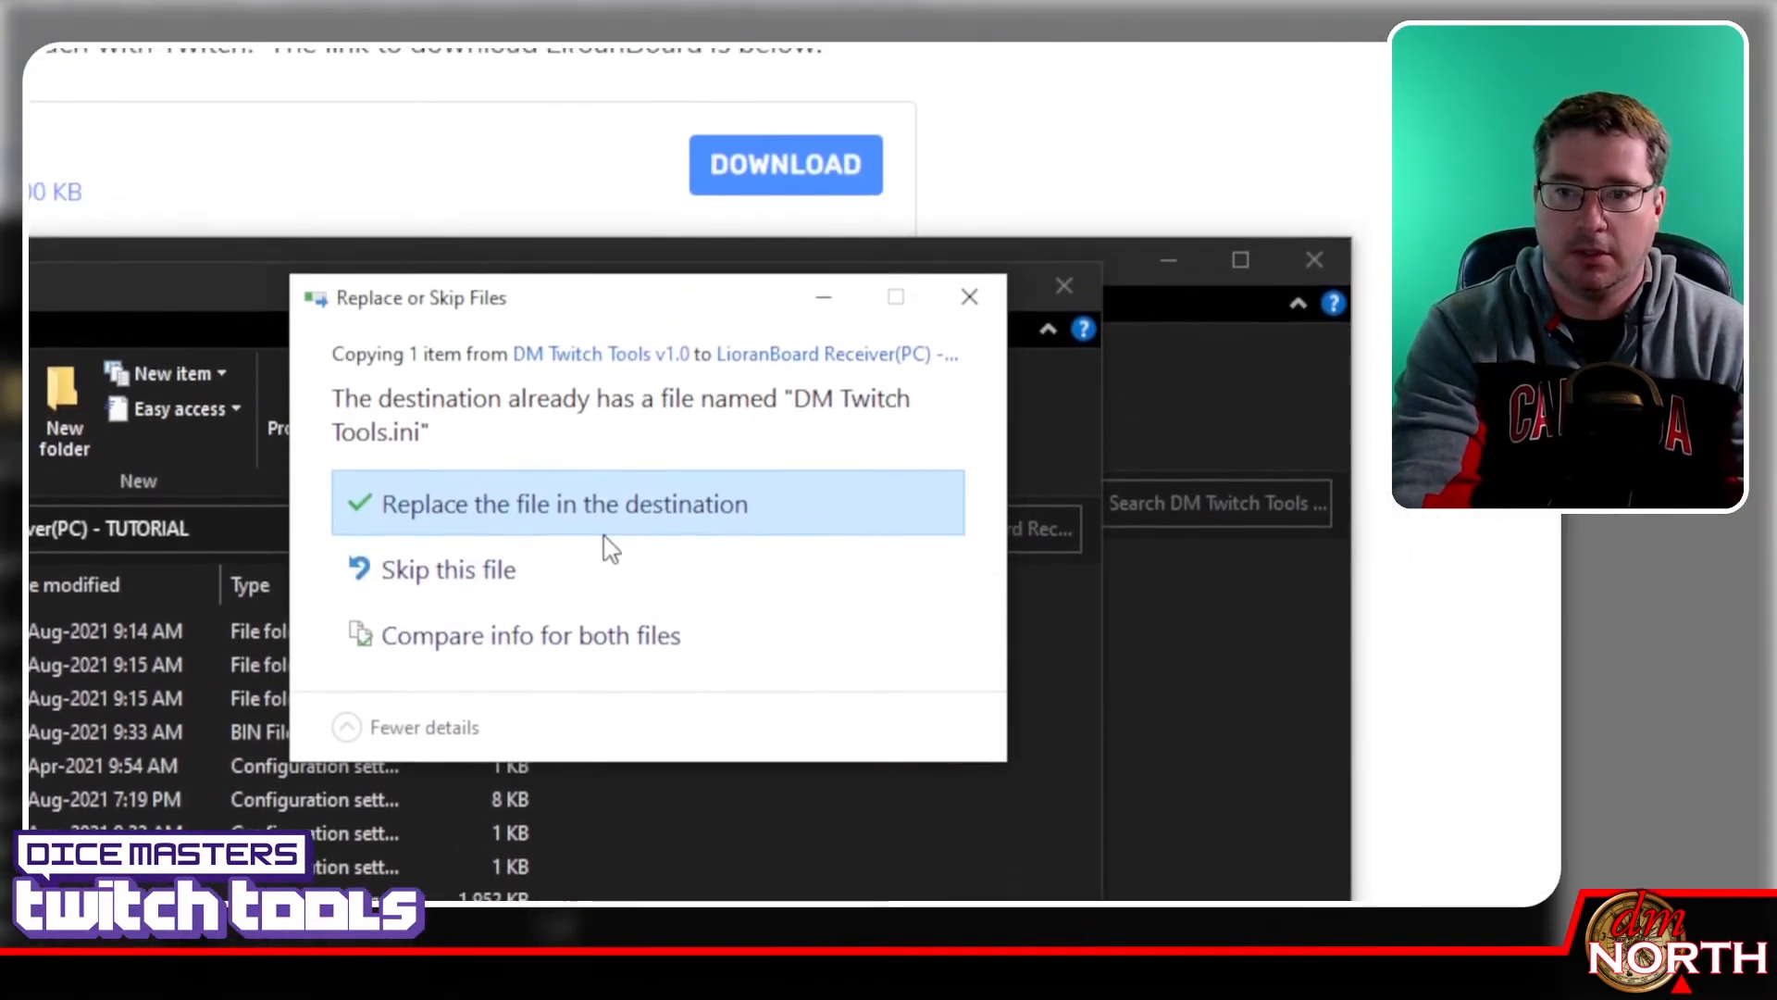
click(485, 511)
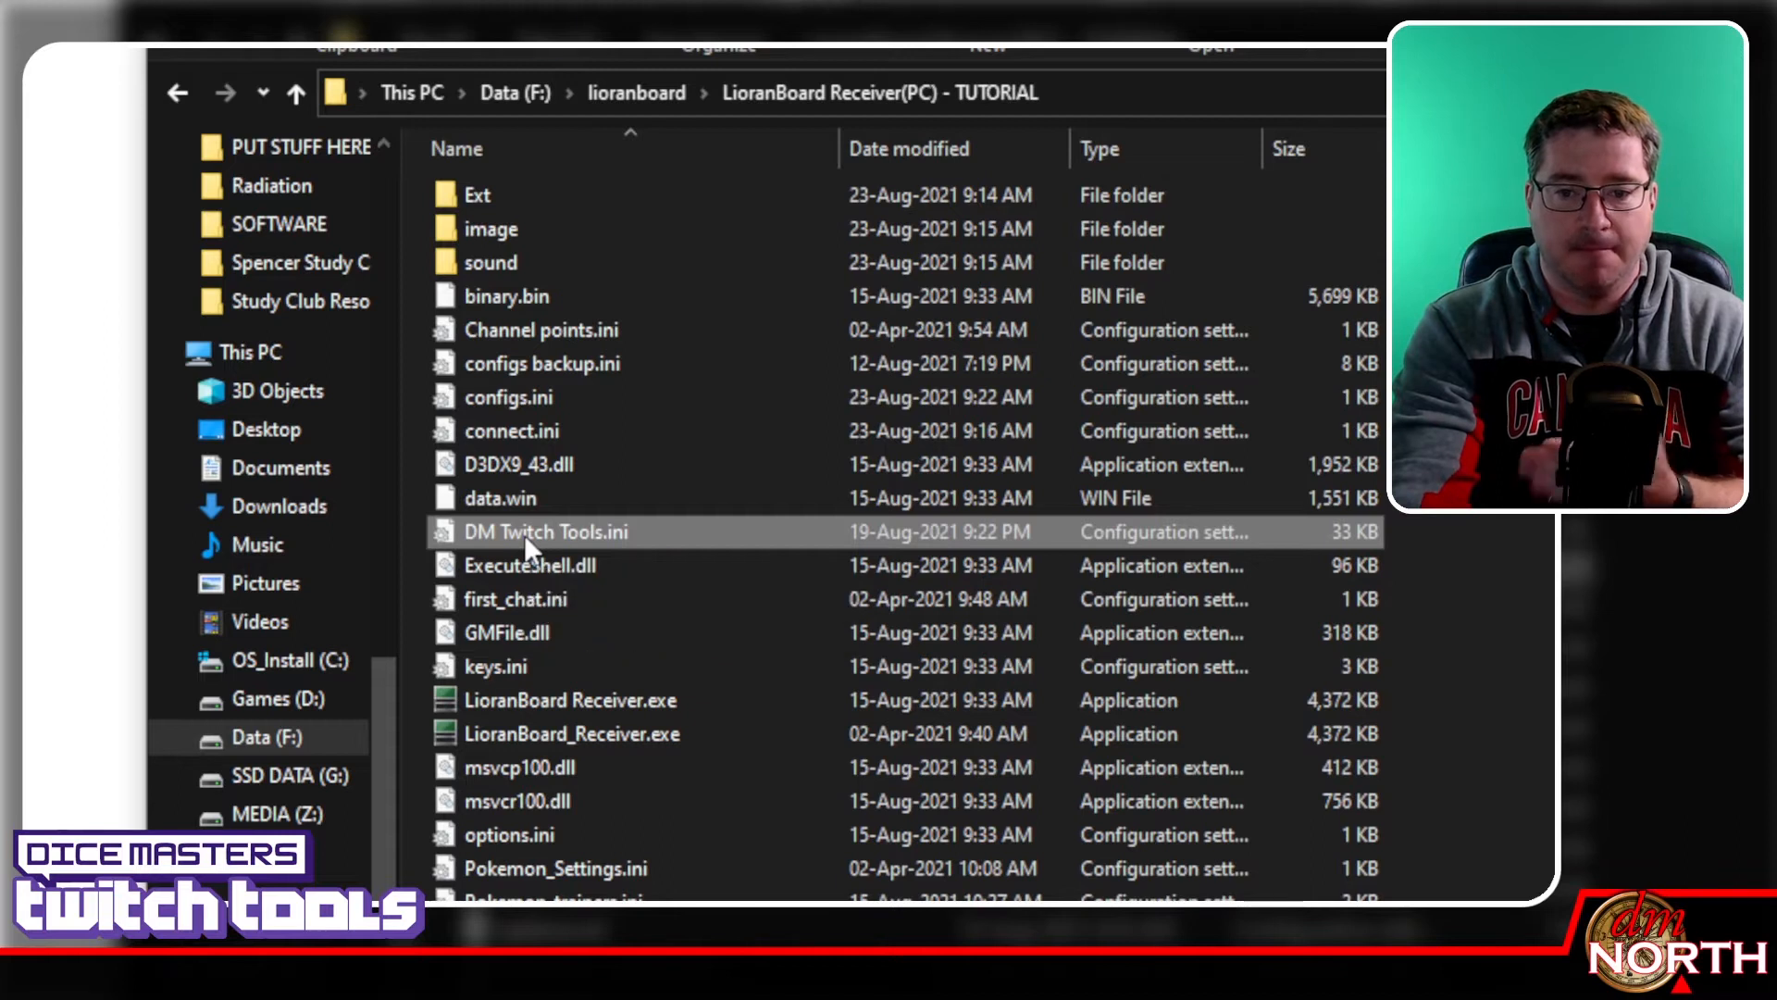
Rename the pasted DM Twitch Tools.ini as configs1.ini
right_click(524, 535)
click(585, 467)
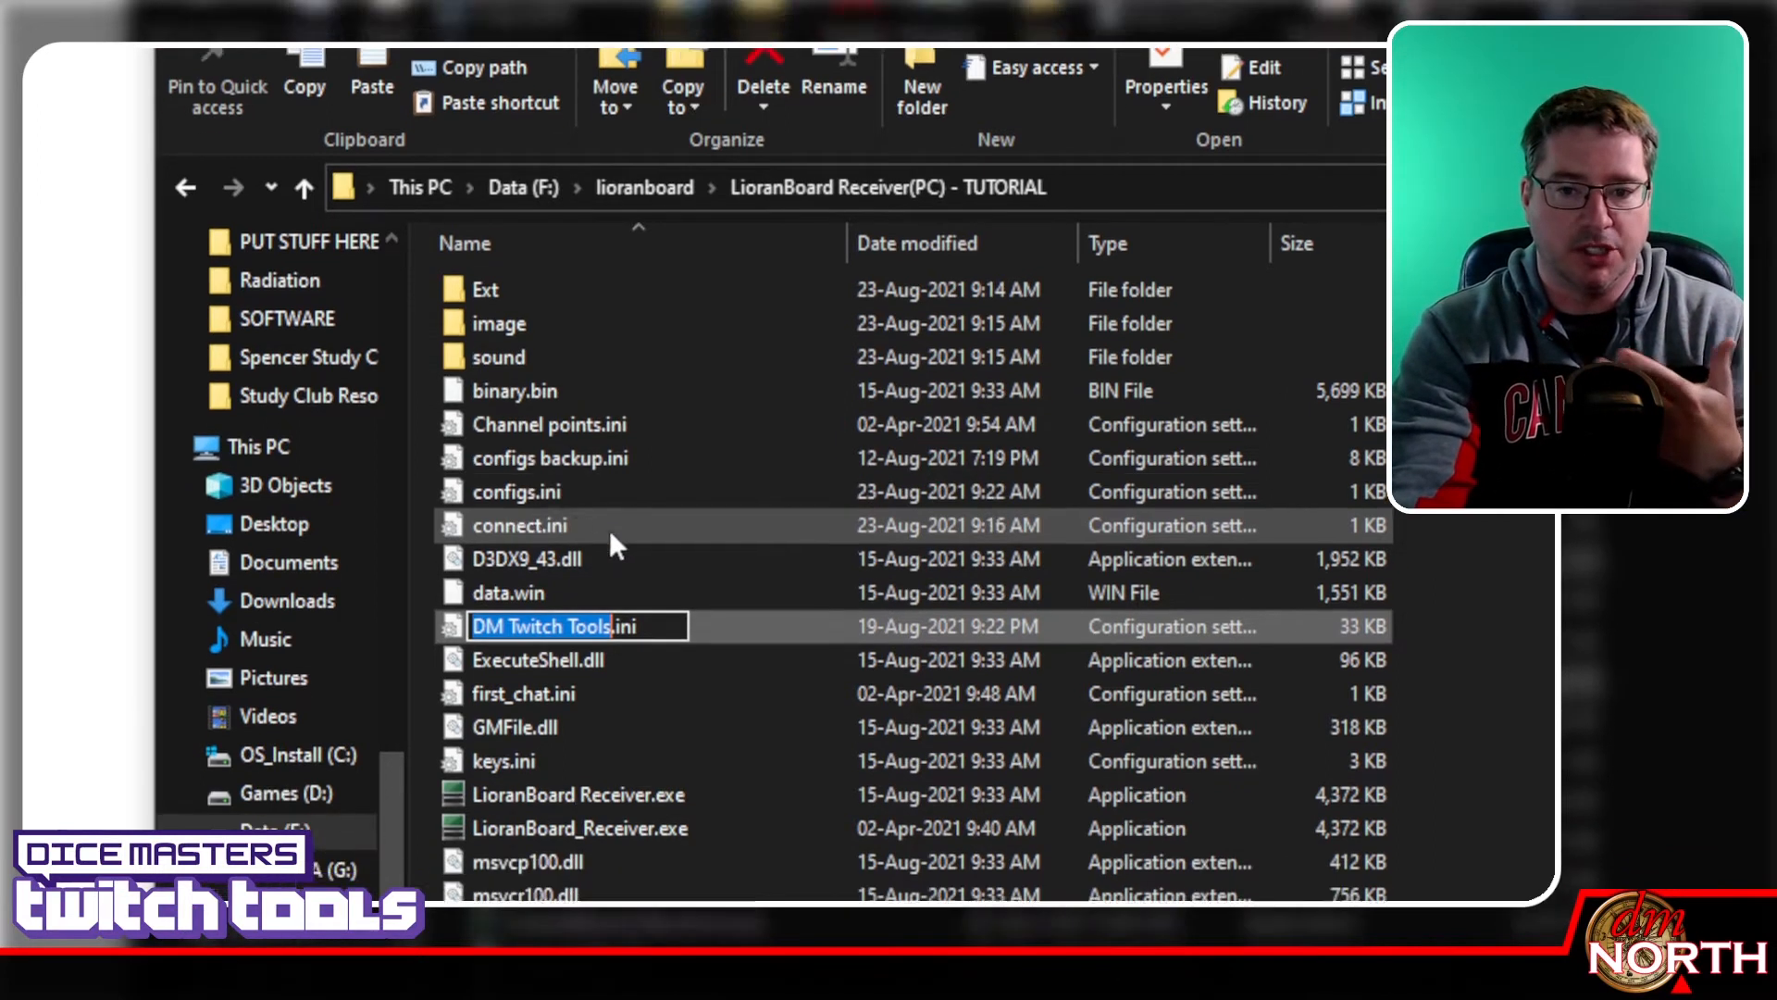
text(configs1)
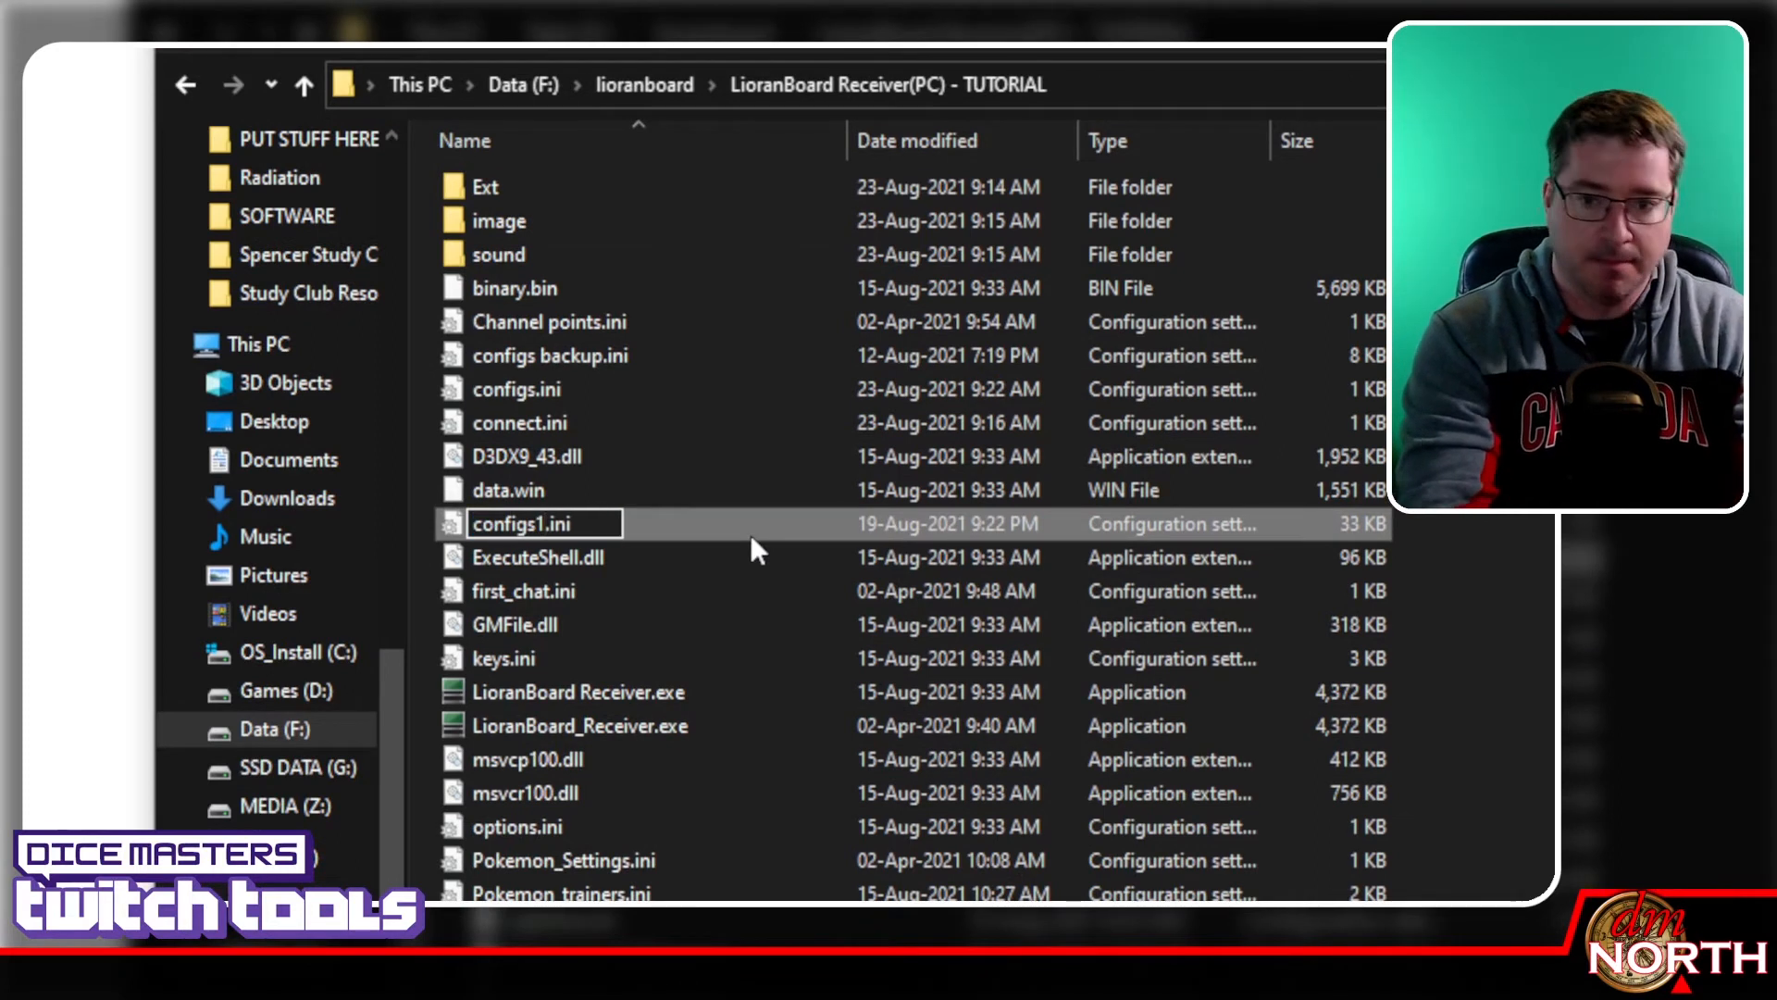
key(Return)
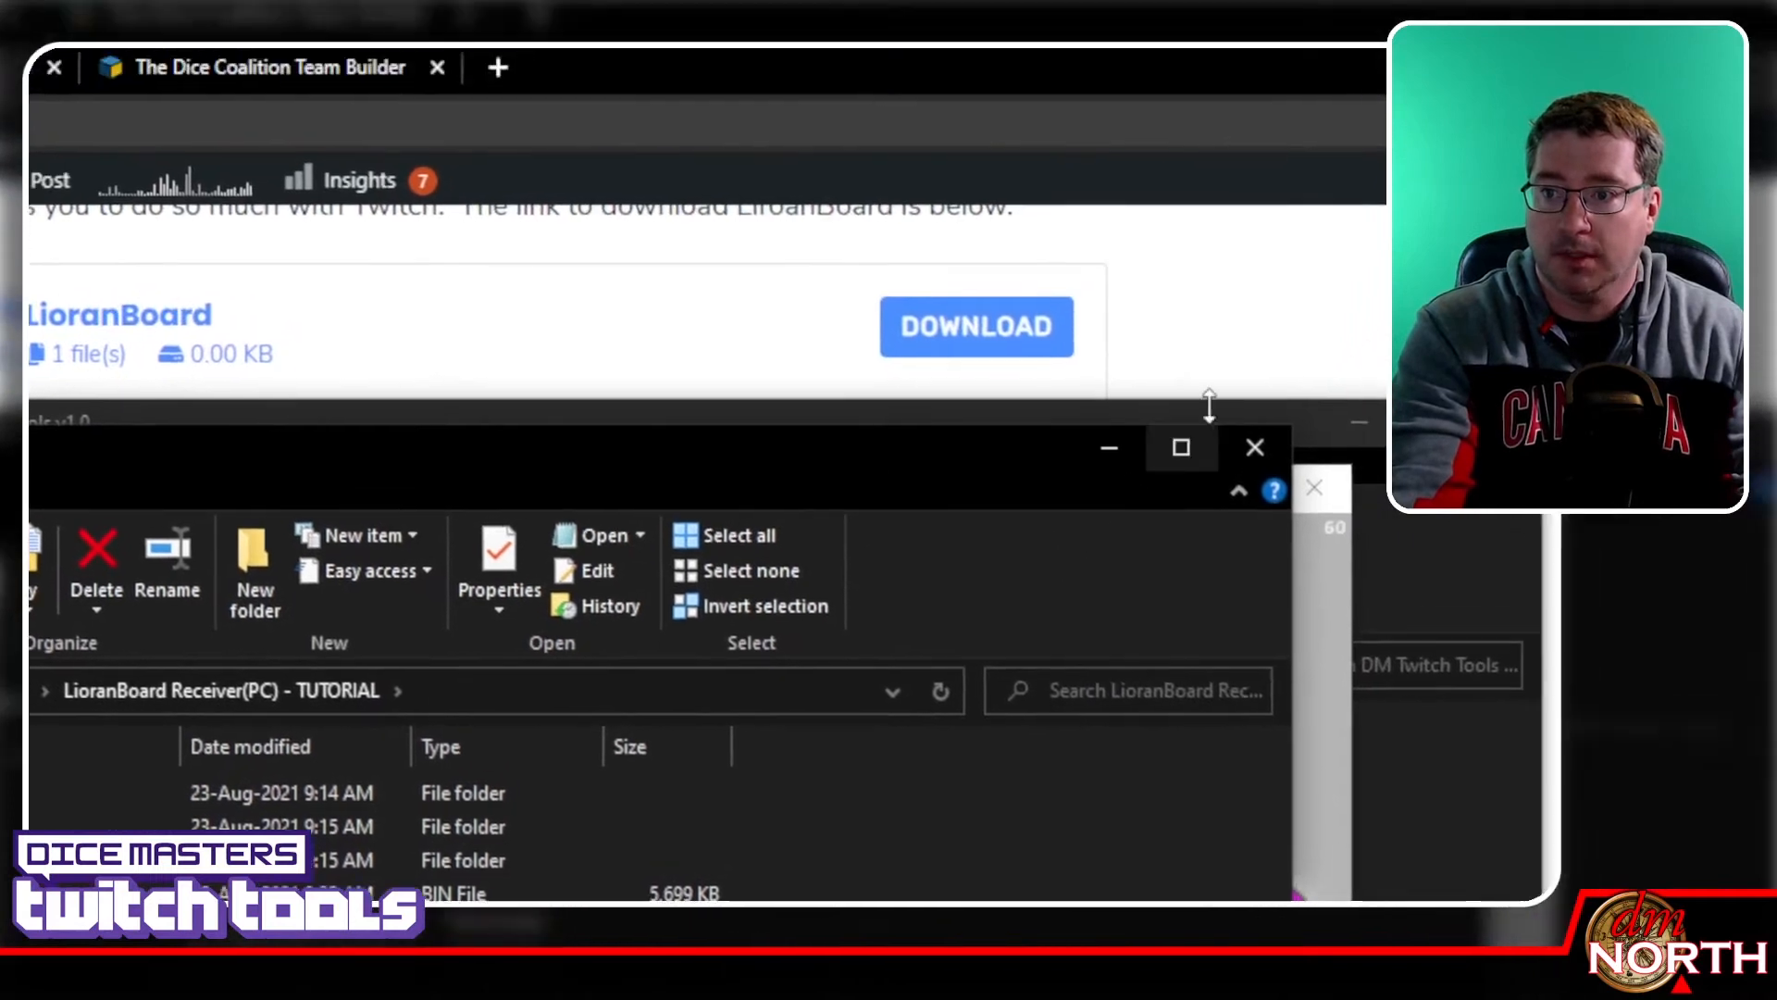
Put the folder windows away, switch to LioranBoard Receiver and open the DM Twitch Tools Basic deck for editing
click(1296, 69)
click(1087, 423)
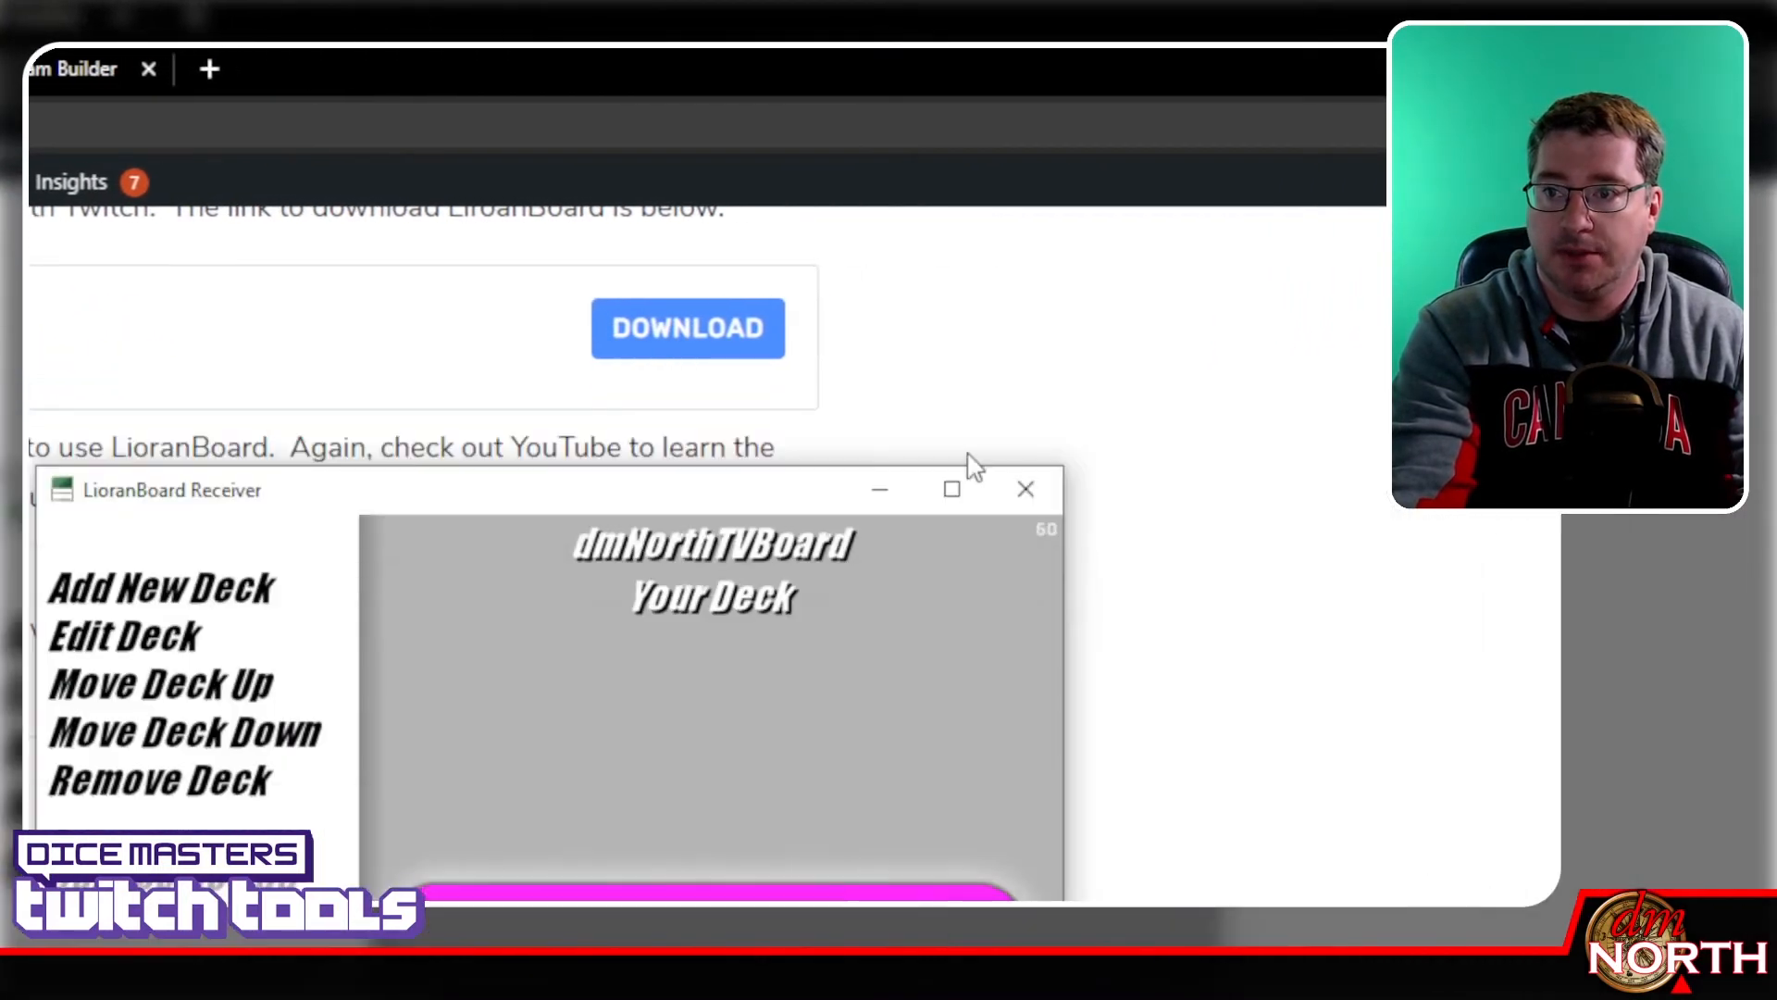
drag(778, 502, 682, 428)
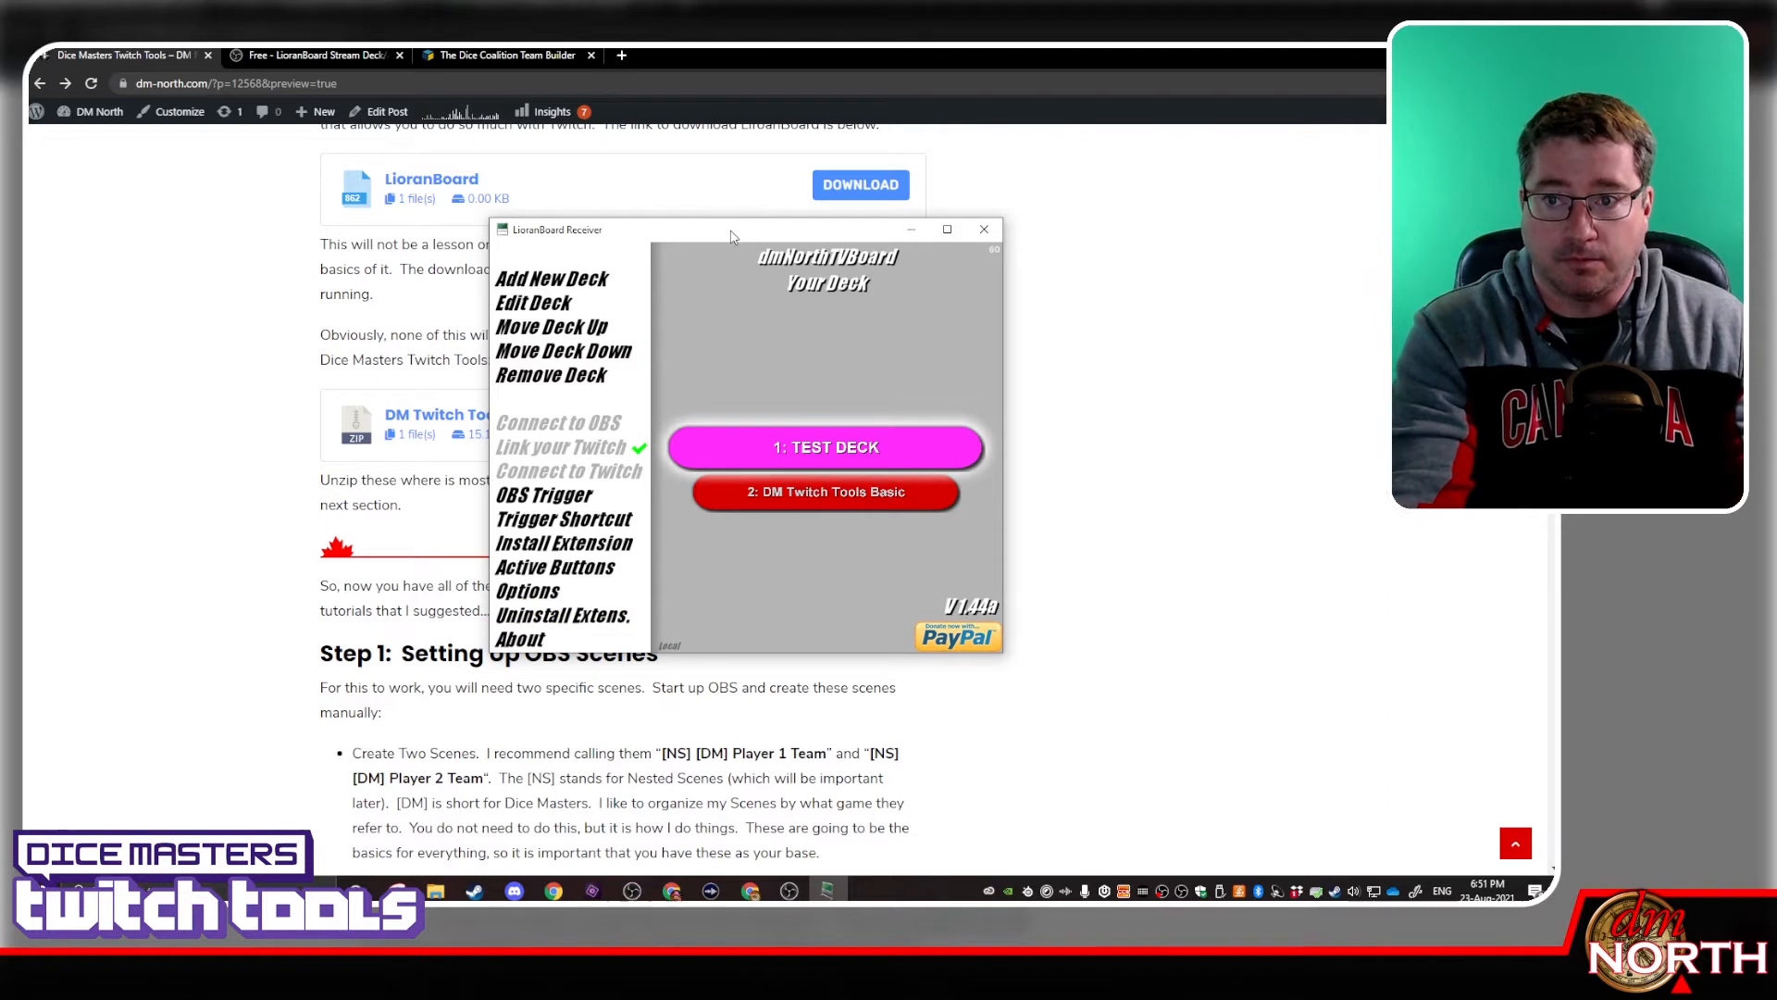
drag(731, 233, 529, 230)
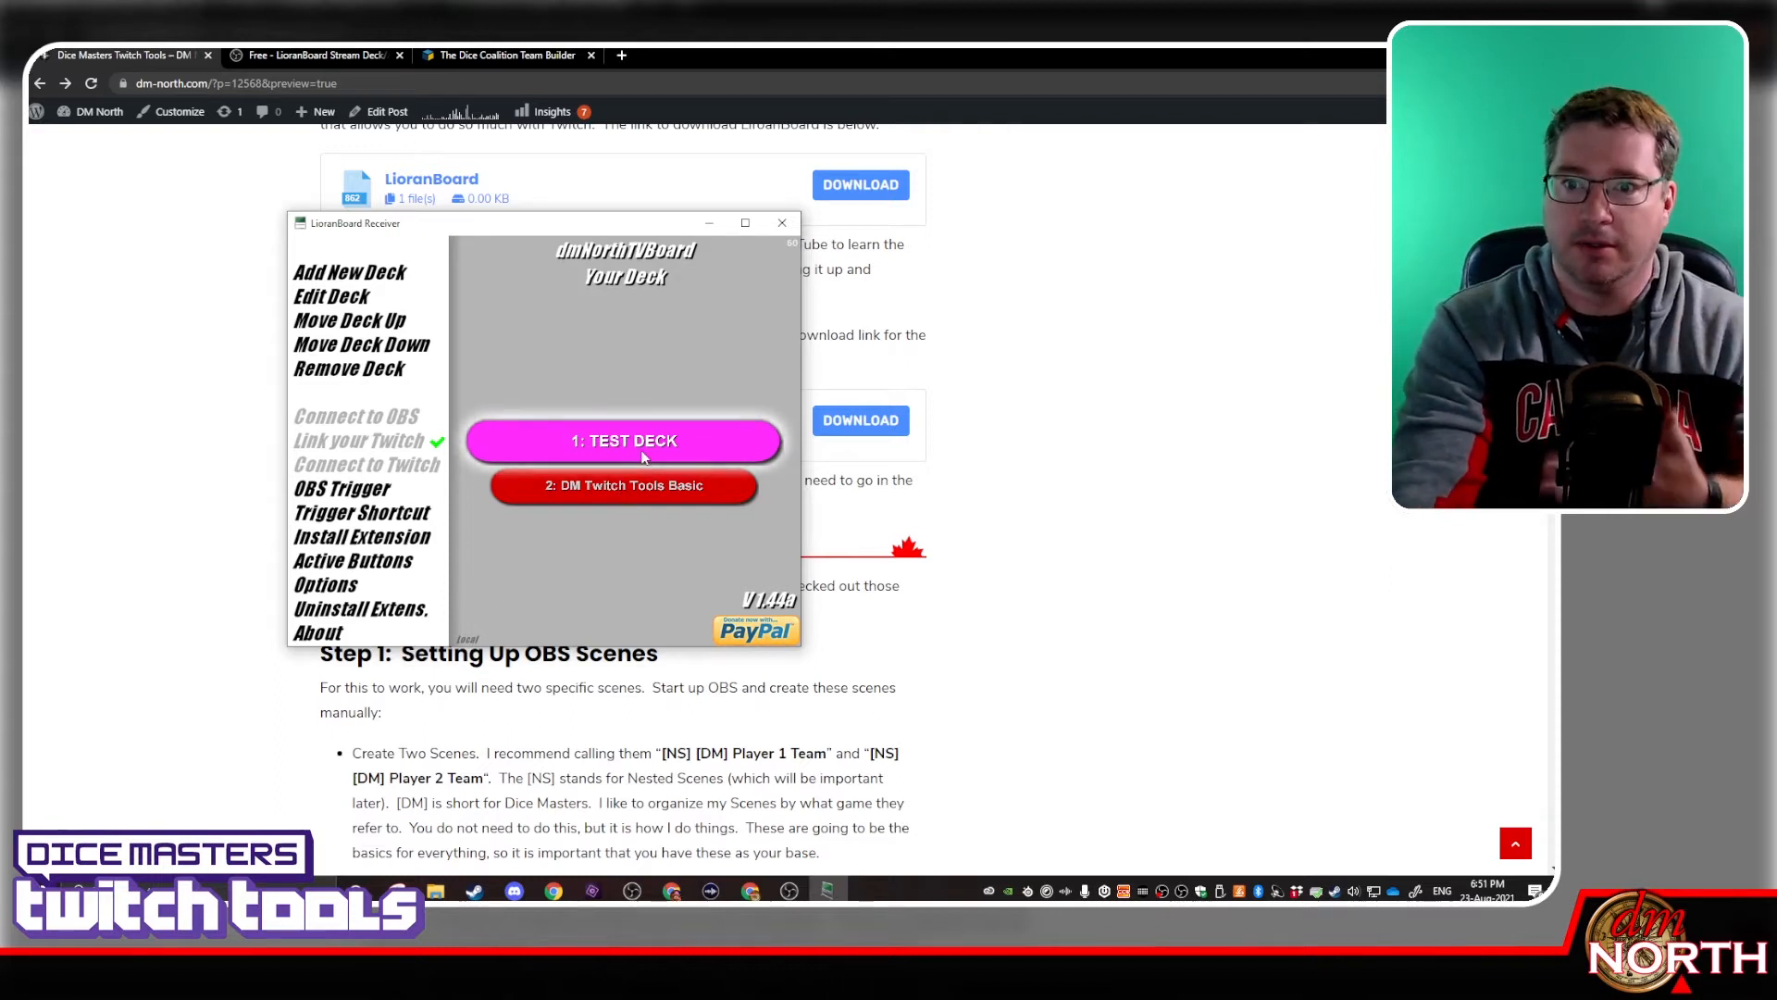
click(613, 485)
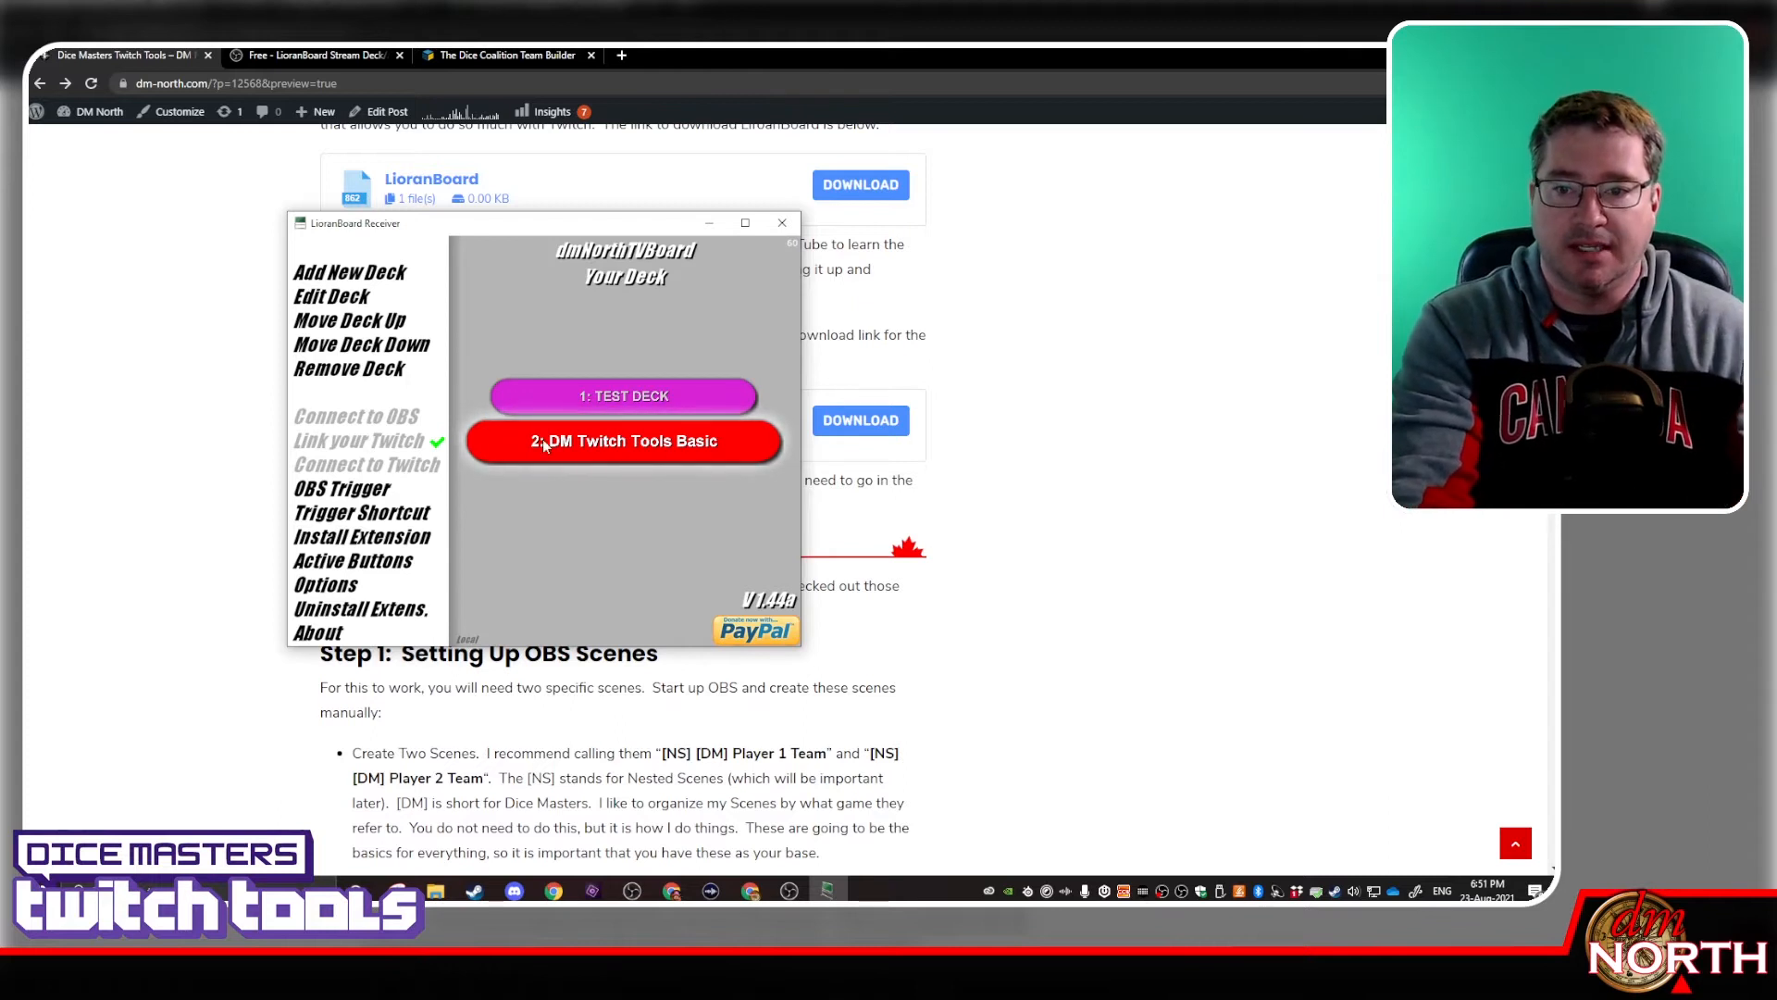
click(595, 453)
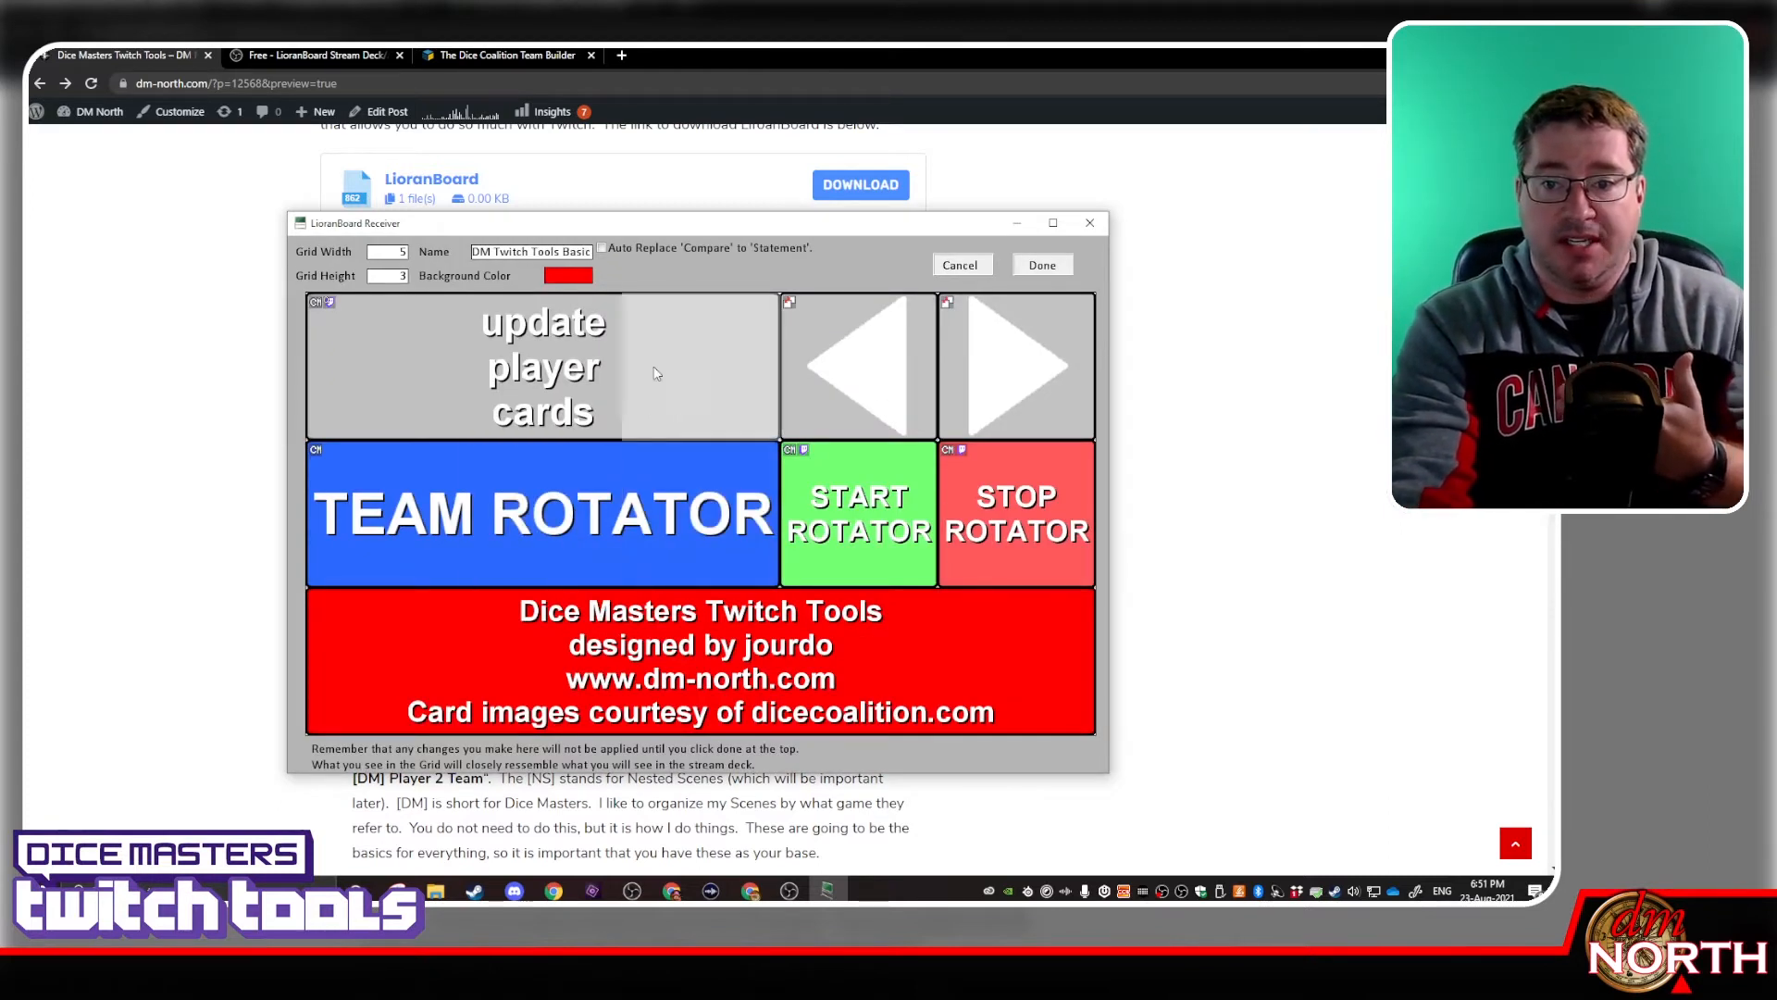
Review the command list of the update player cards button through to its end
right_click(593, 369)
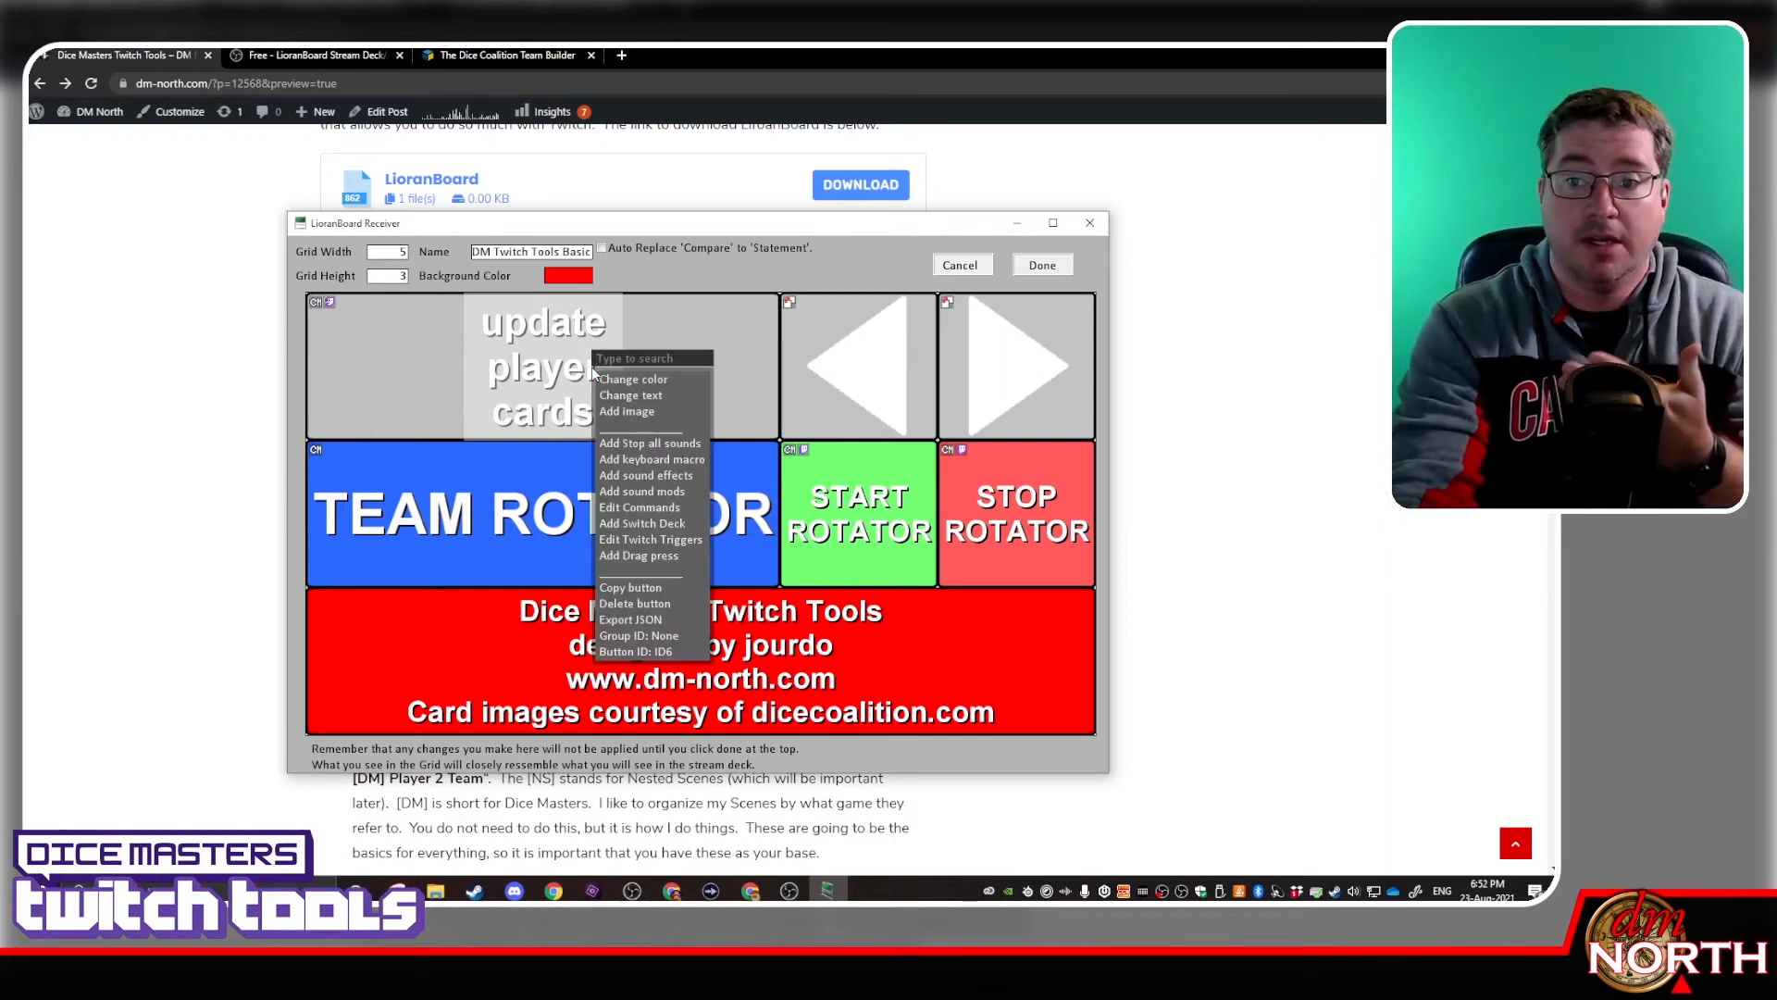
click(641, 507)
drag(1092, 345, 1097, 699)
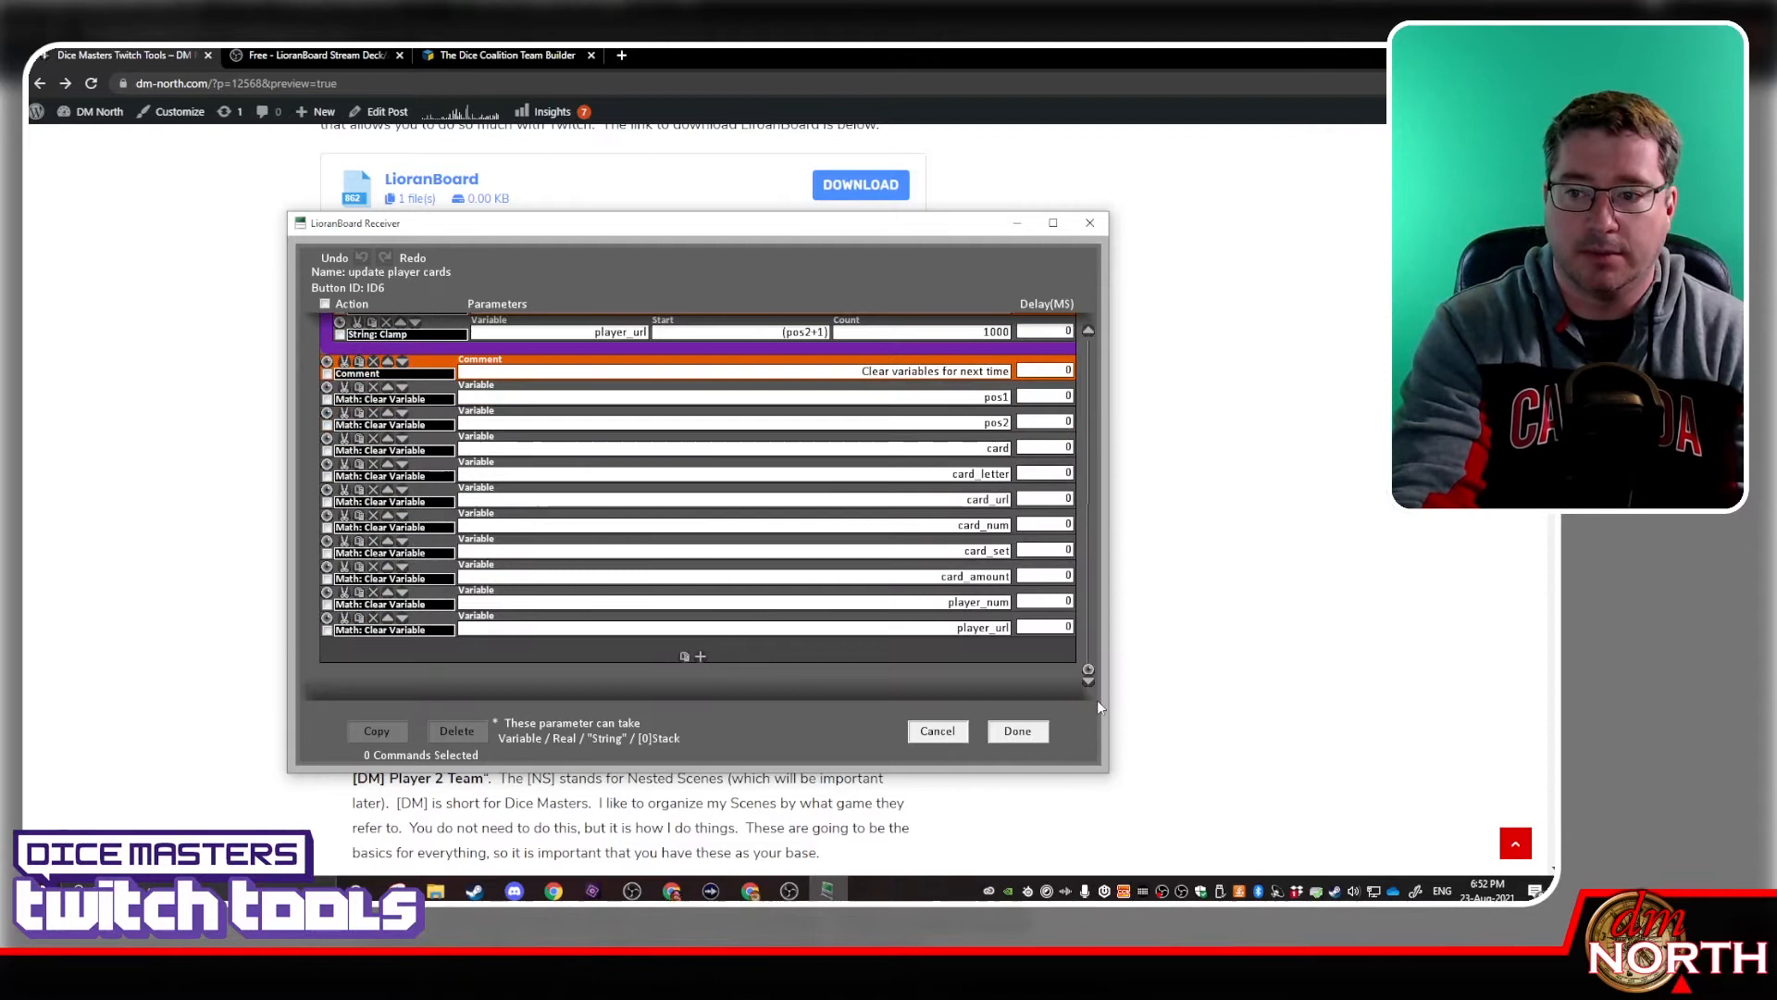
click(1014, 732)
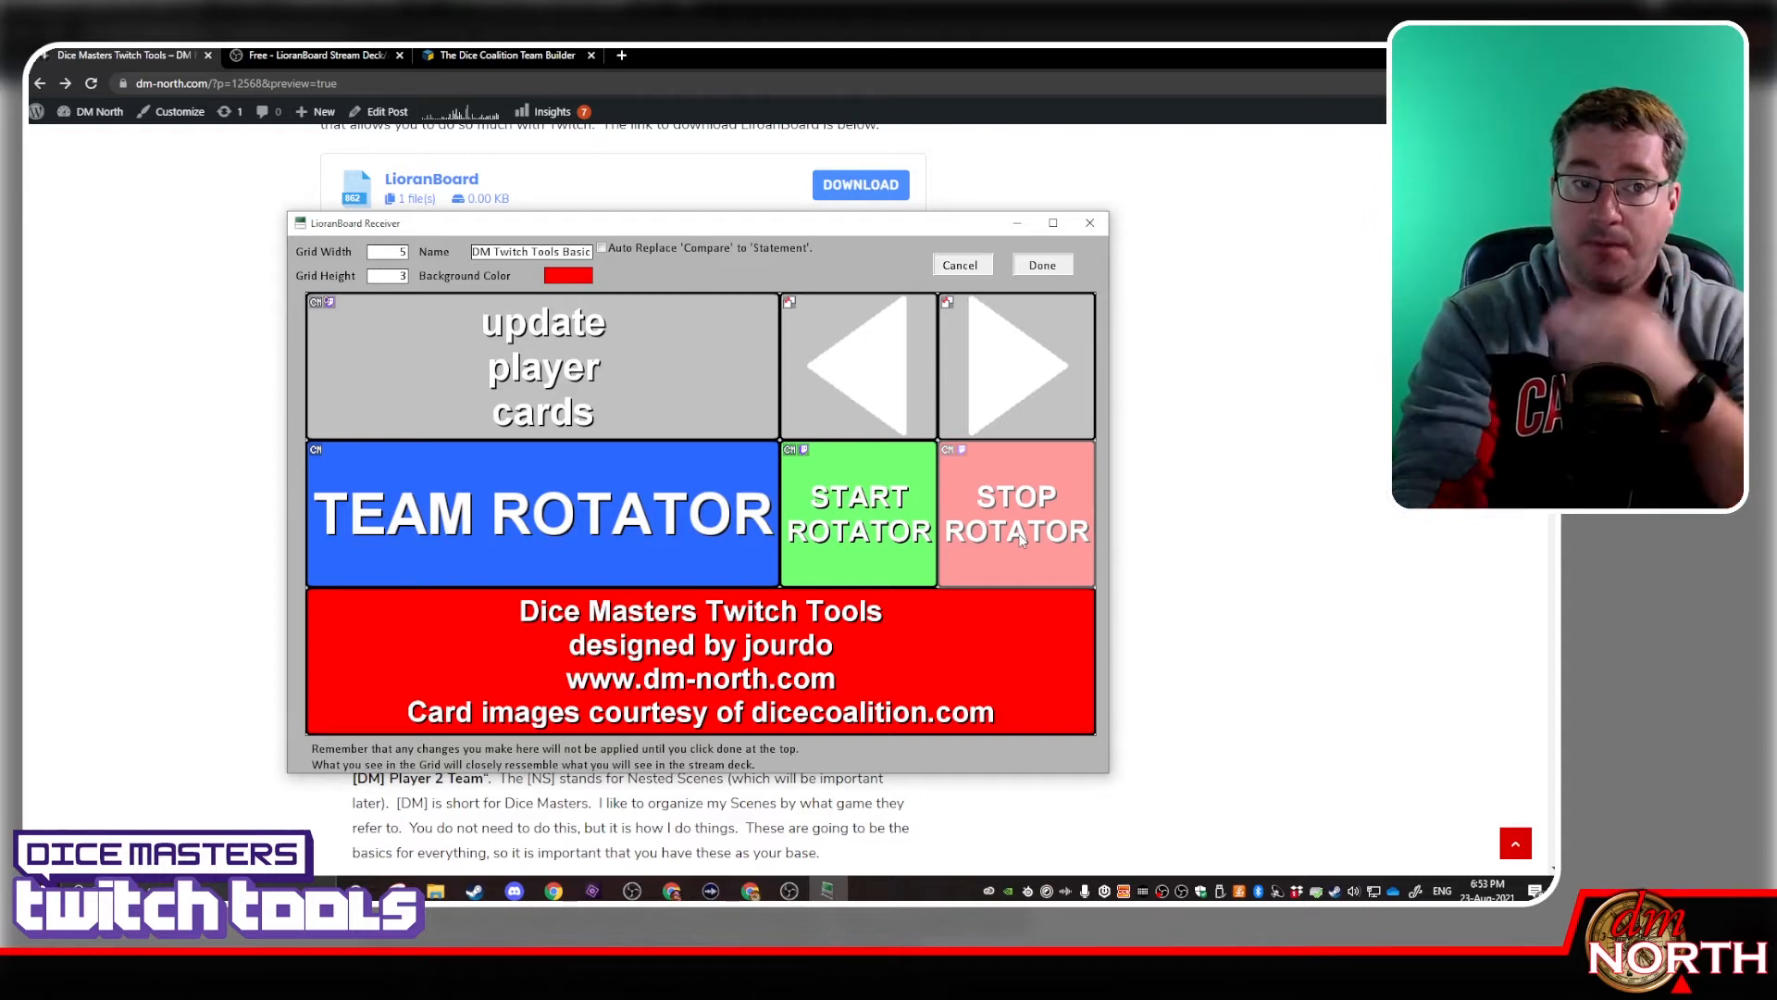
Set the Button ID in the last command of the TEAM ROTATOR button to ID41 and accept the command list
right_click(559, 522)
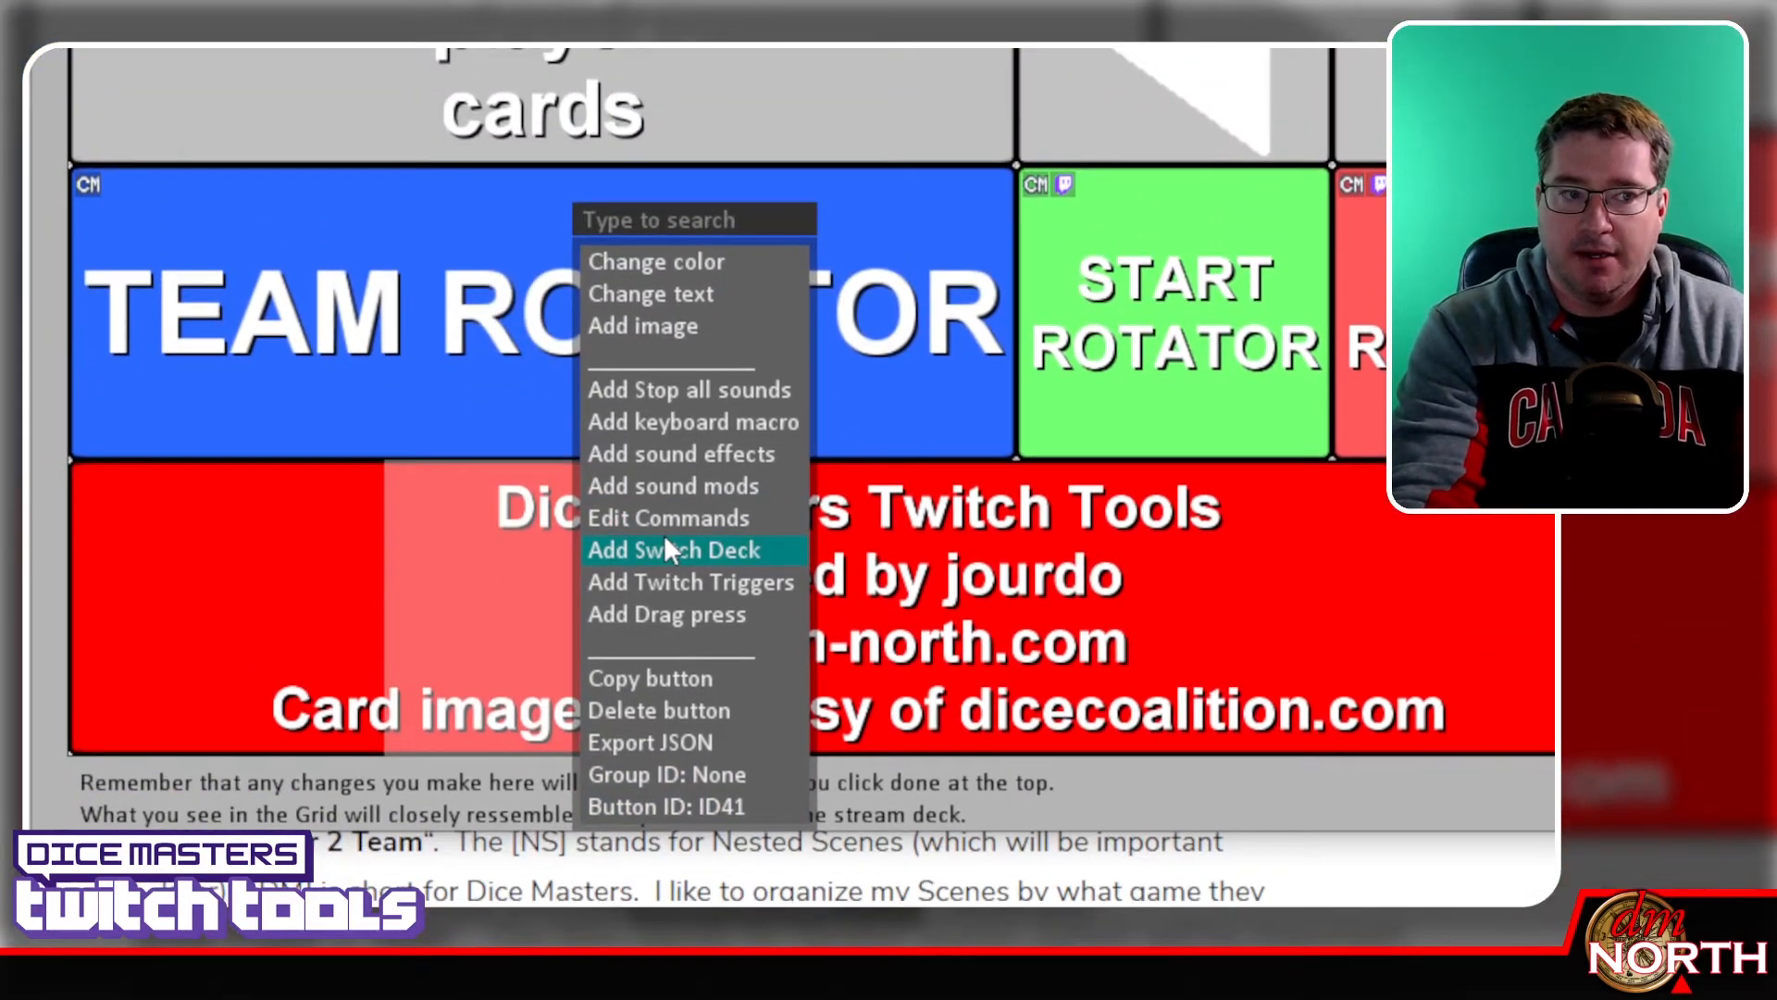
click(668, 517)
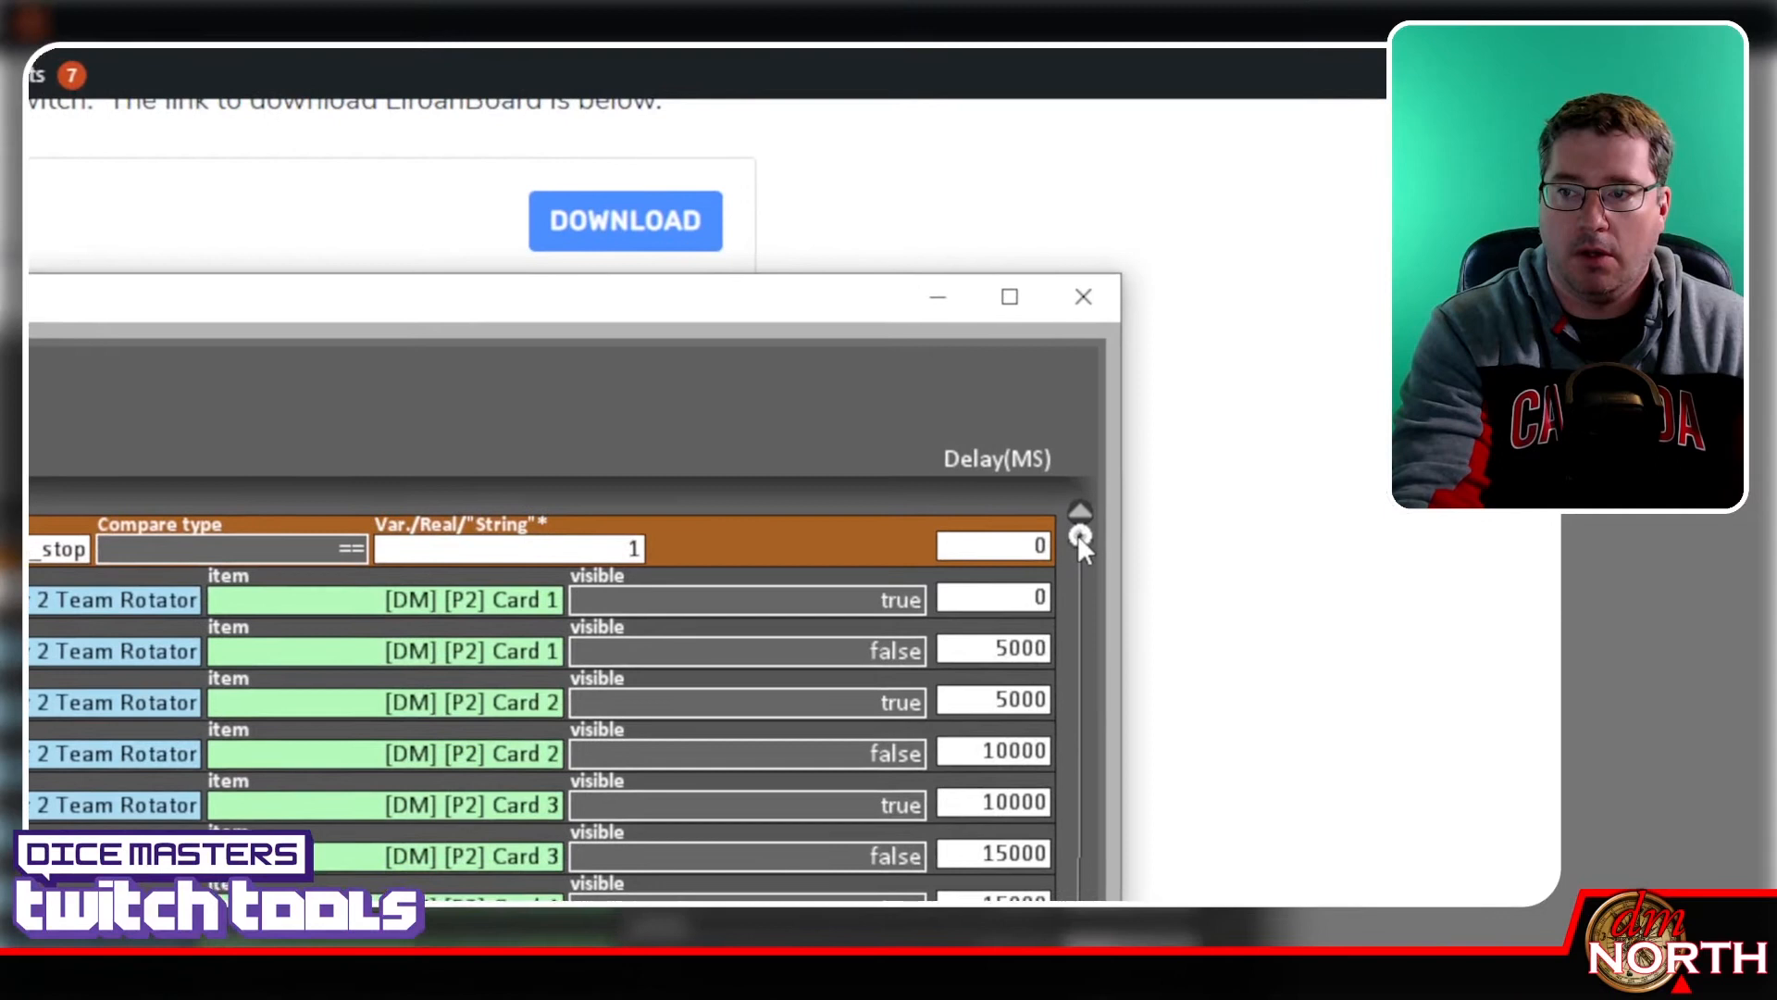
drag(1080, 537, 1031, 536)
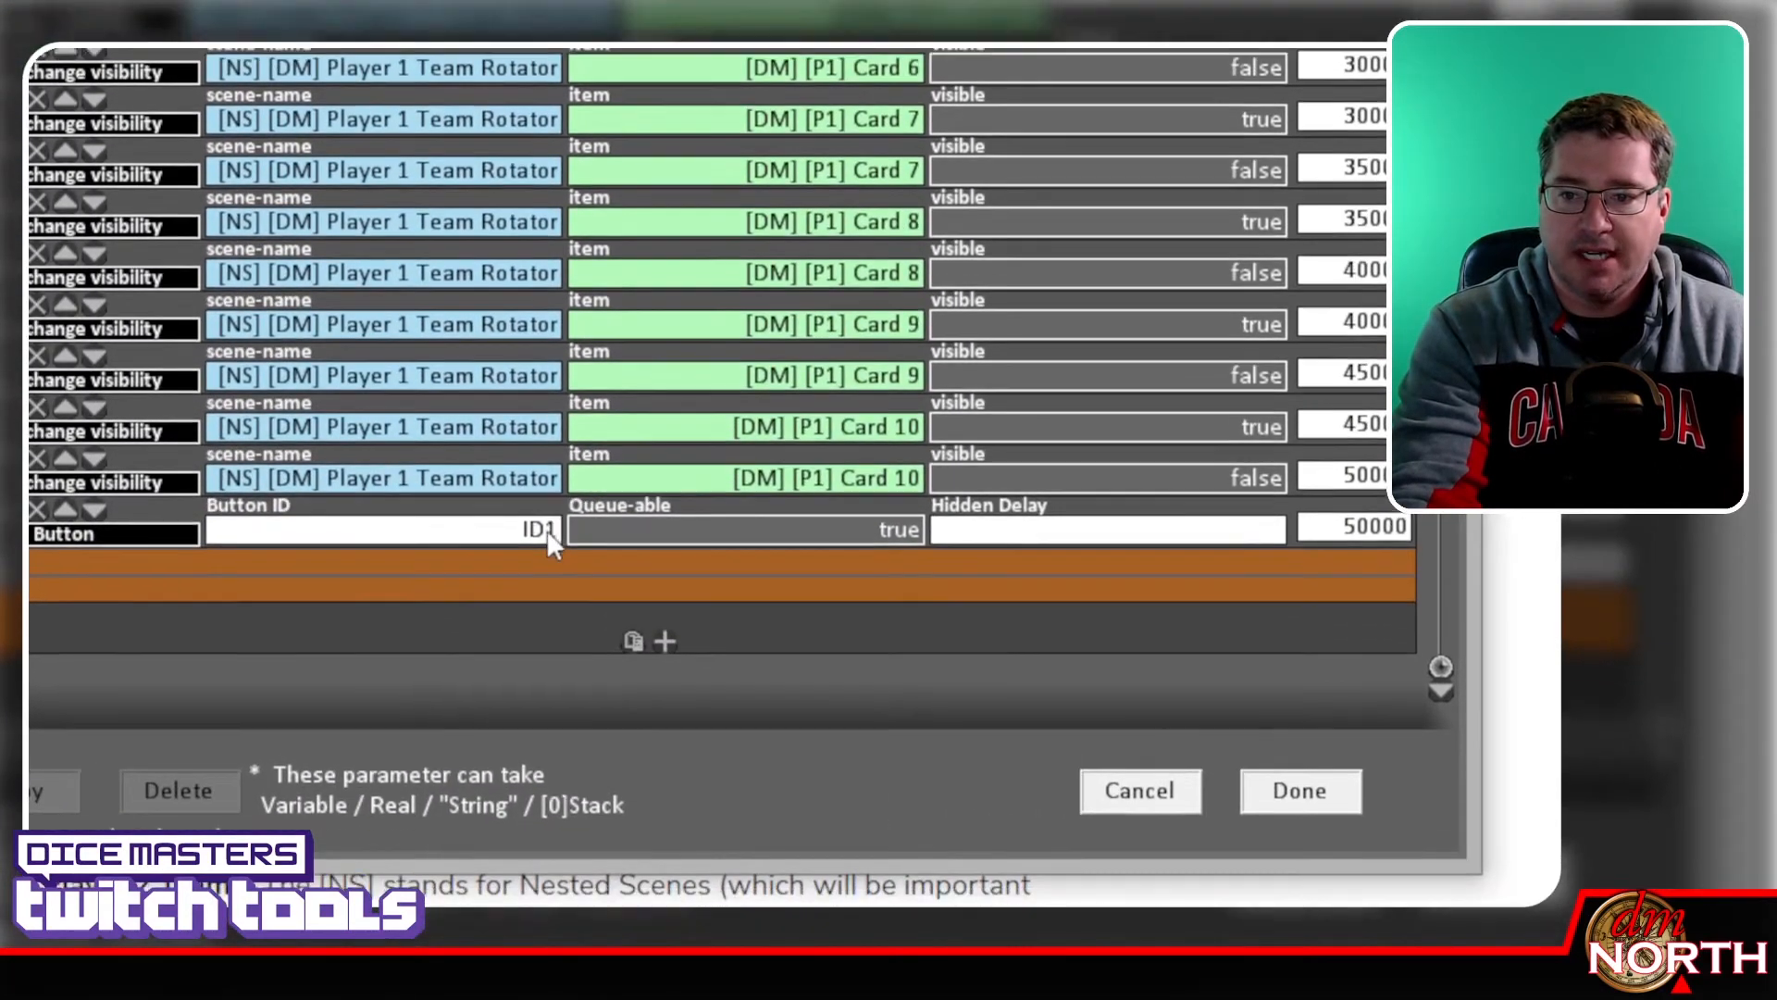
click(481, 500)
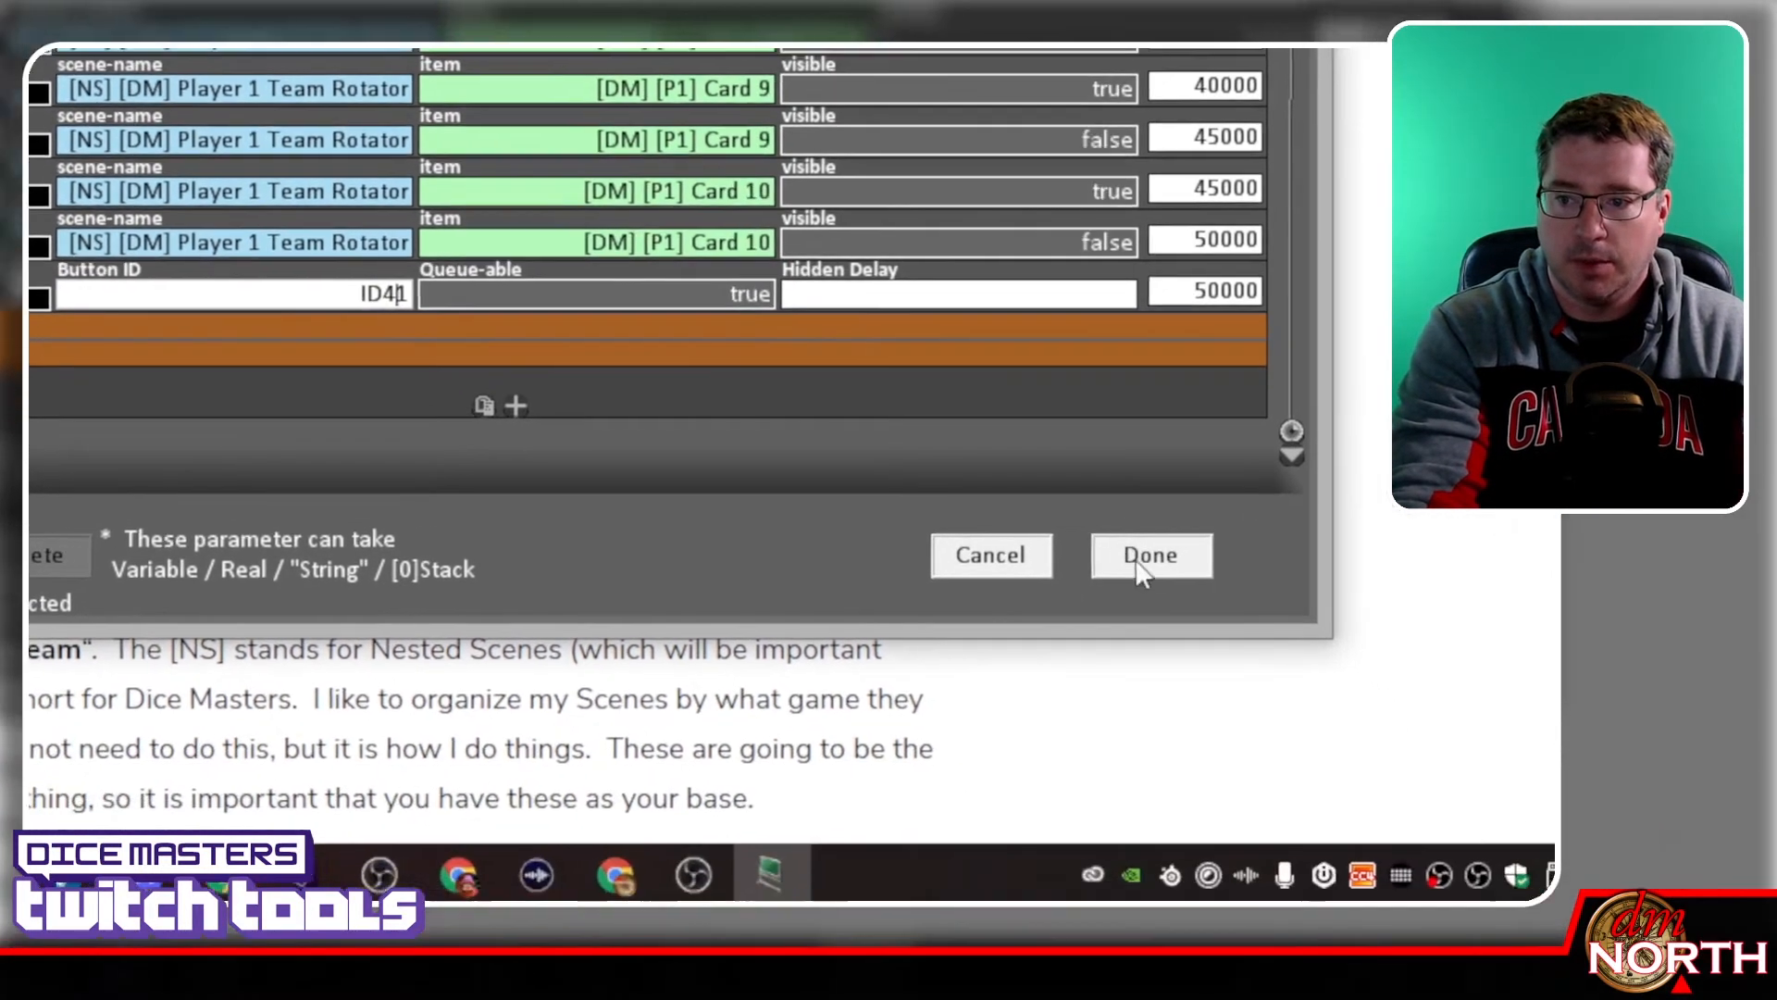
click(1141, 565)
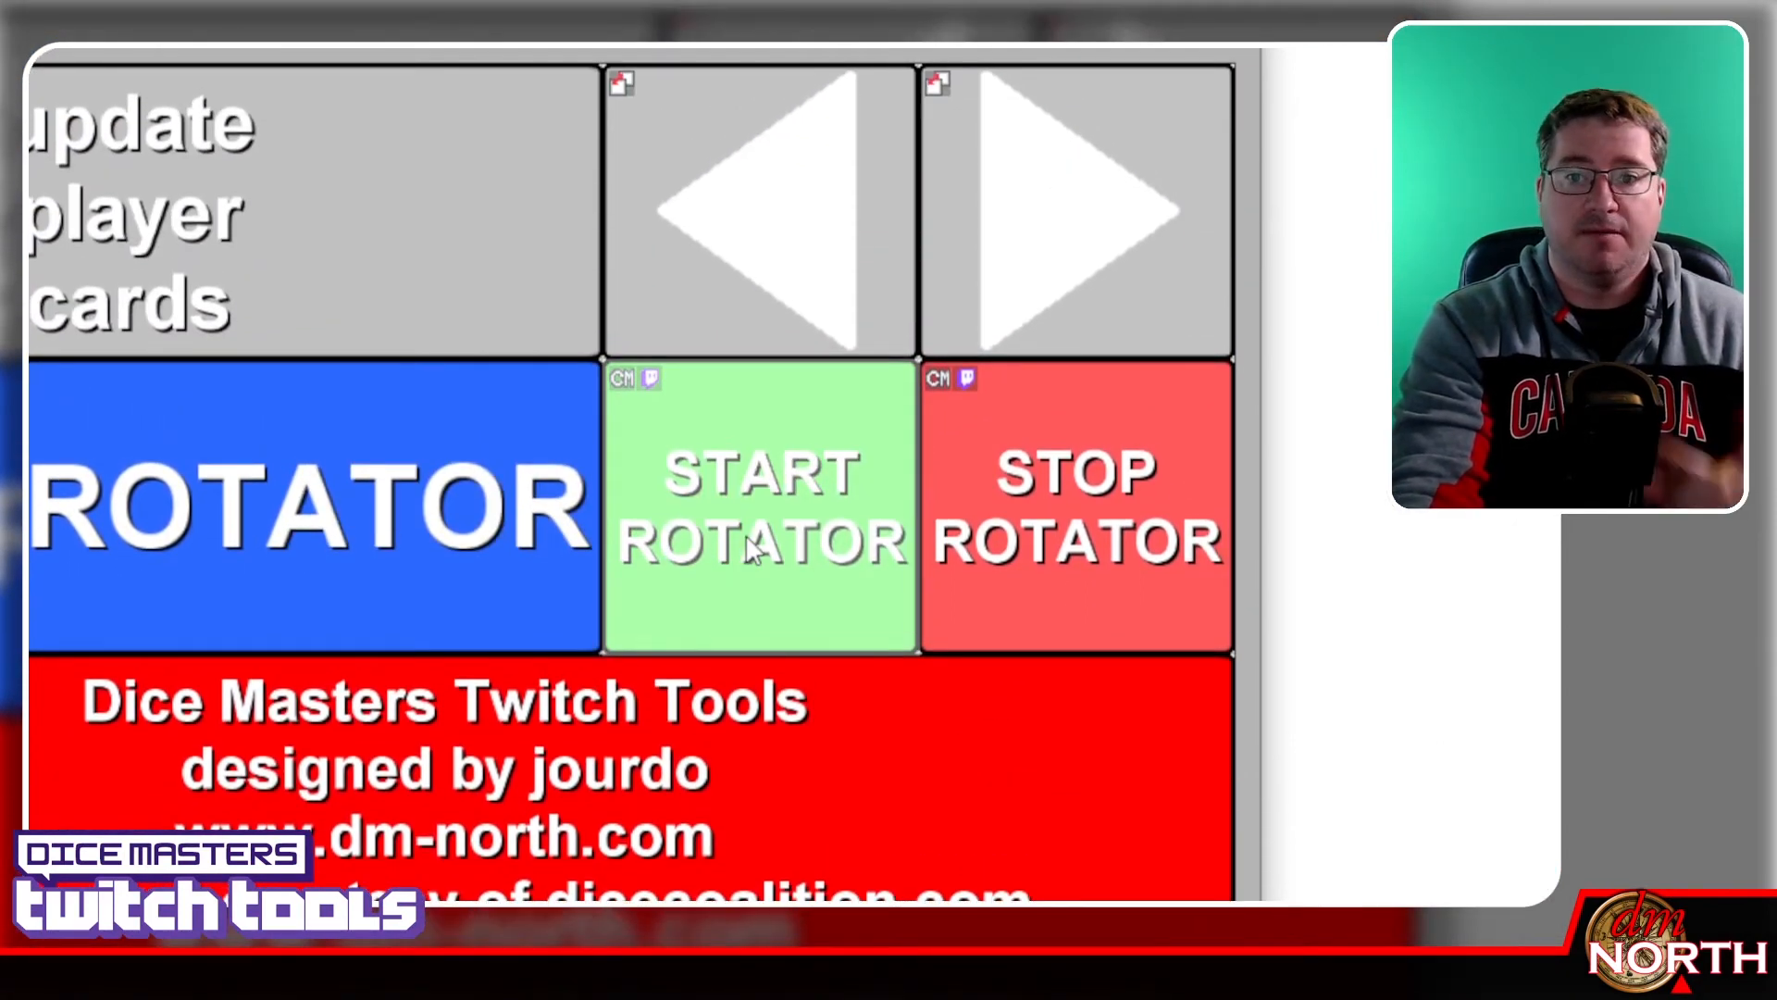
Set the Button ID in the last command of the START ROTATOR button to ID41 and accept the command list
right_click(747, 536)
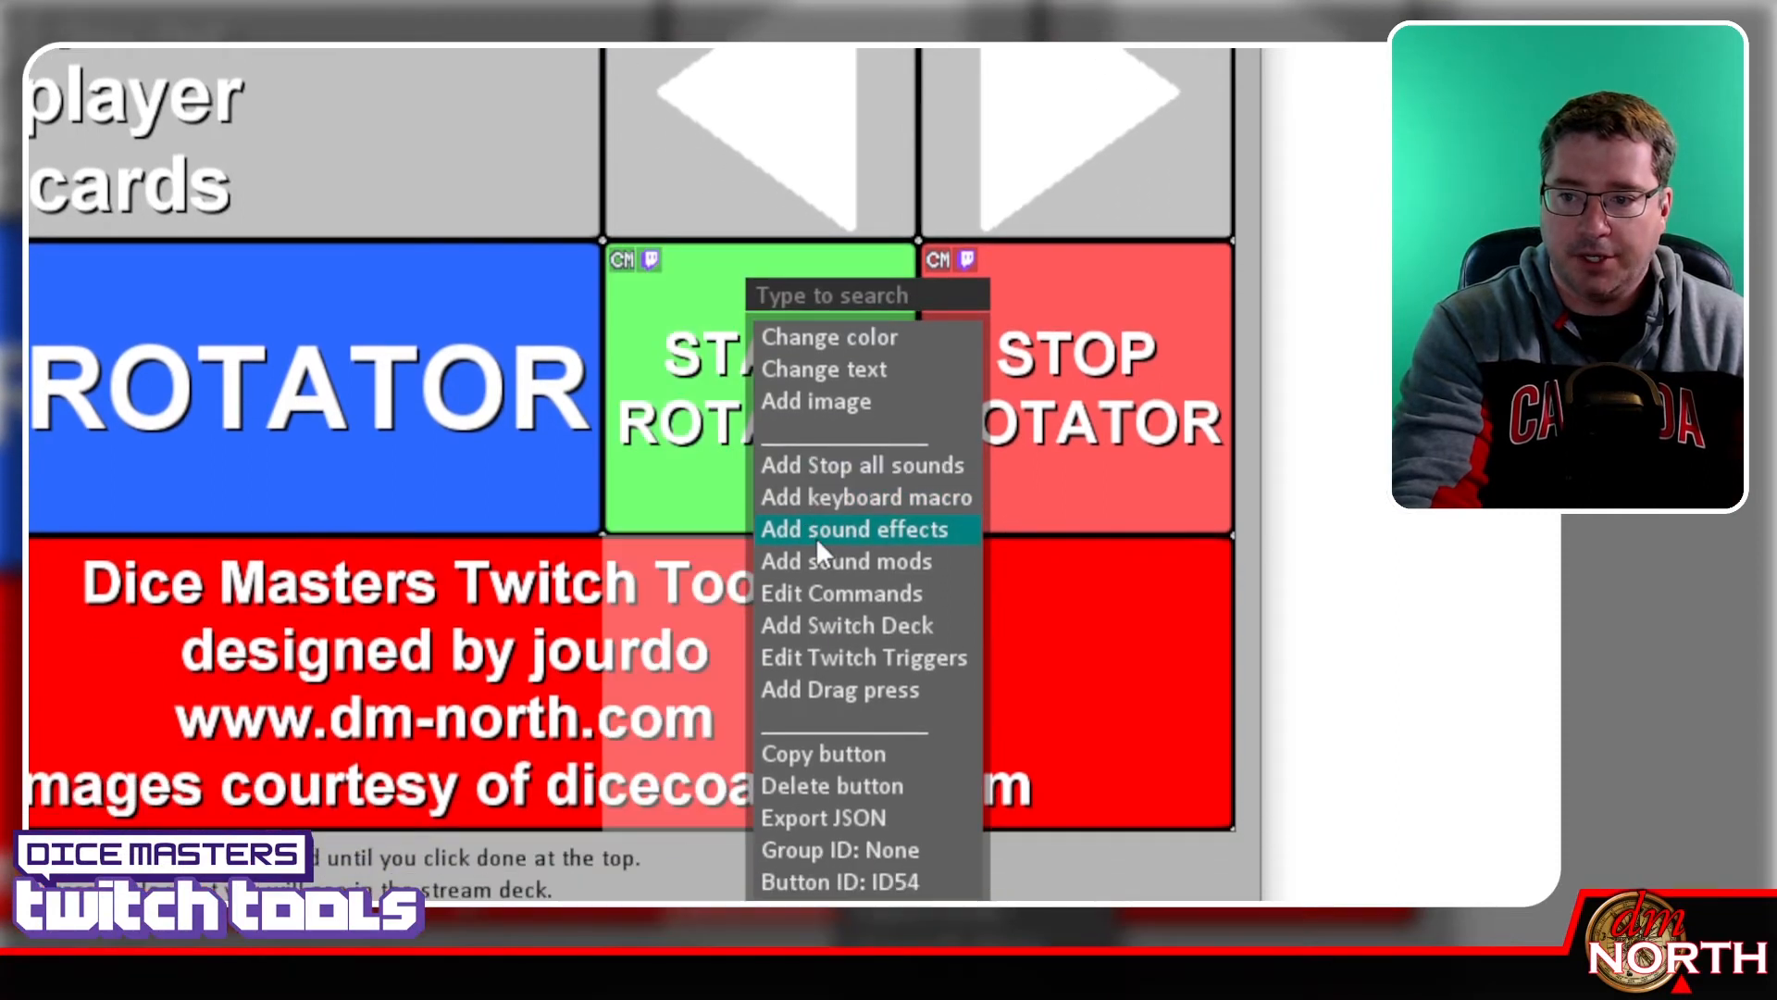
click(820, 694)
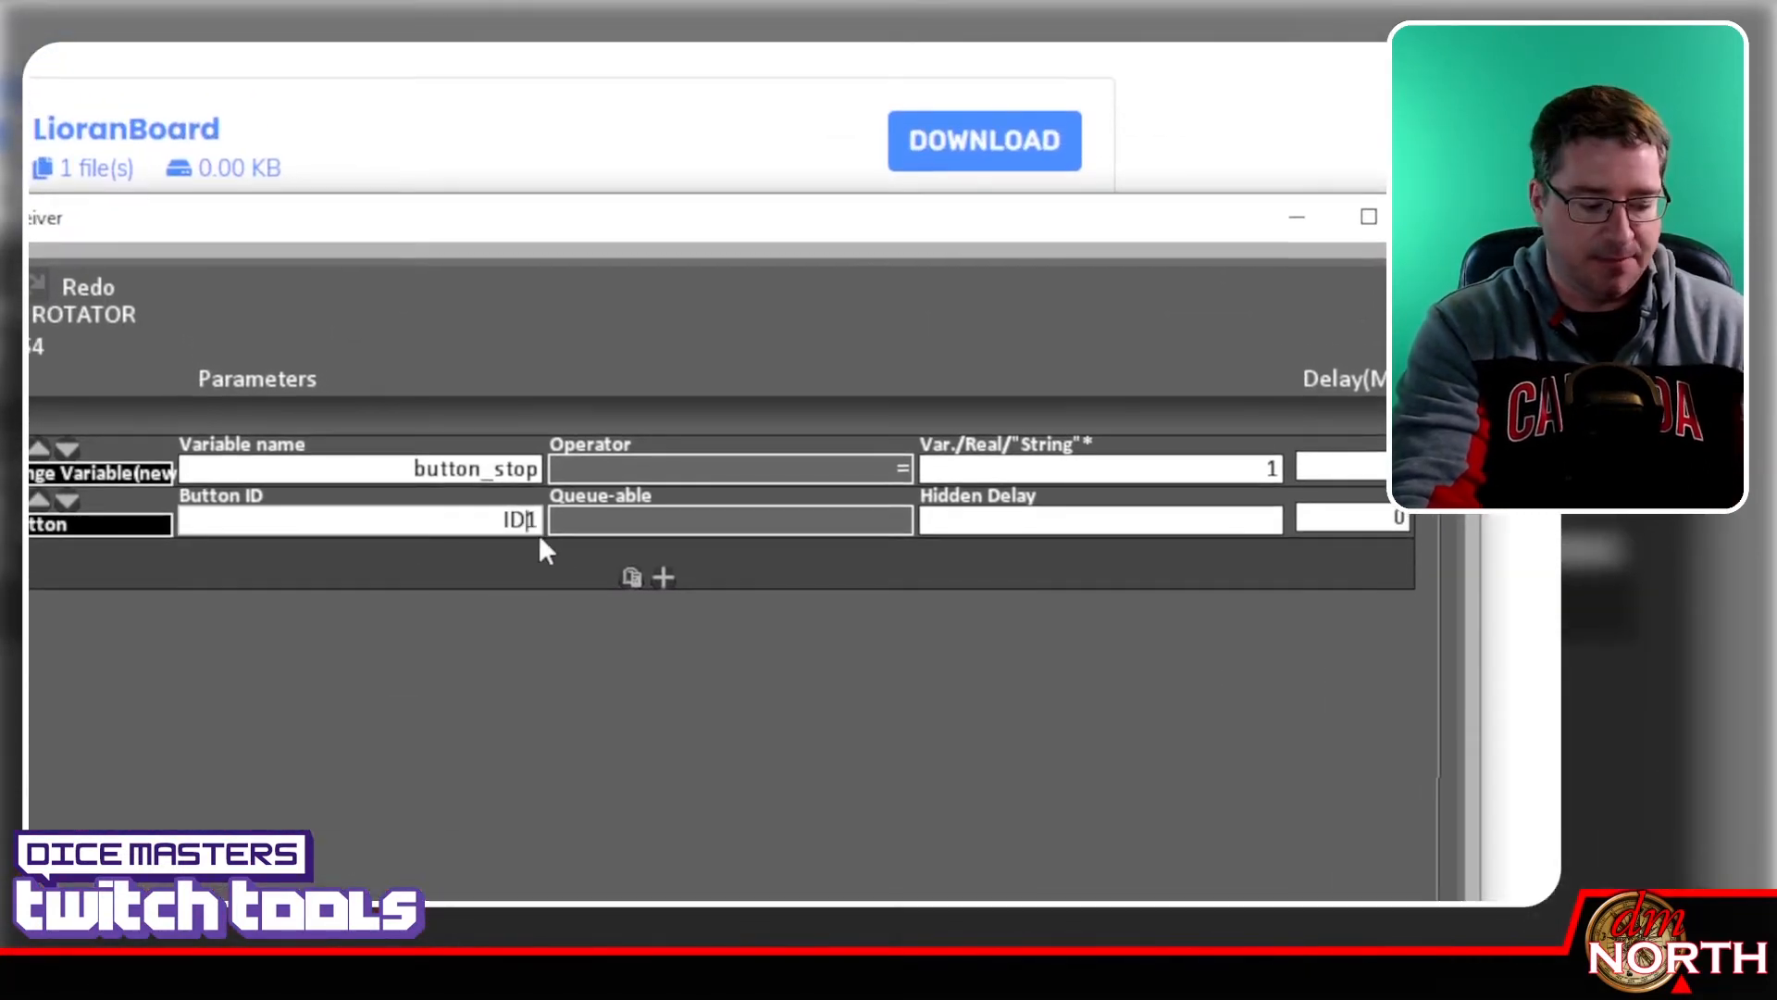
text(4)
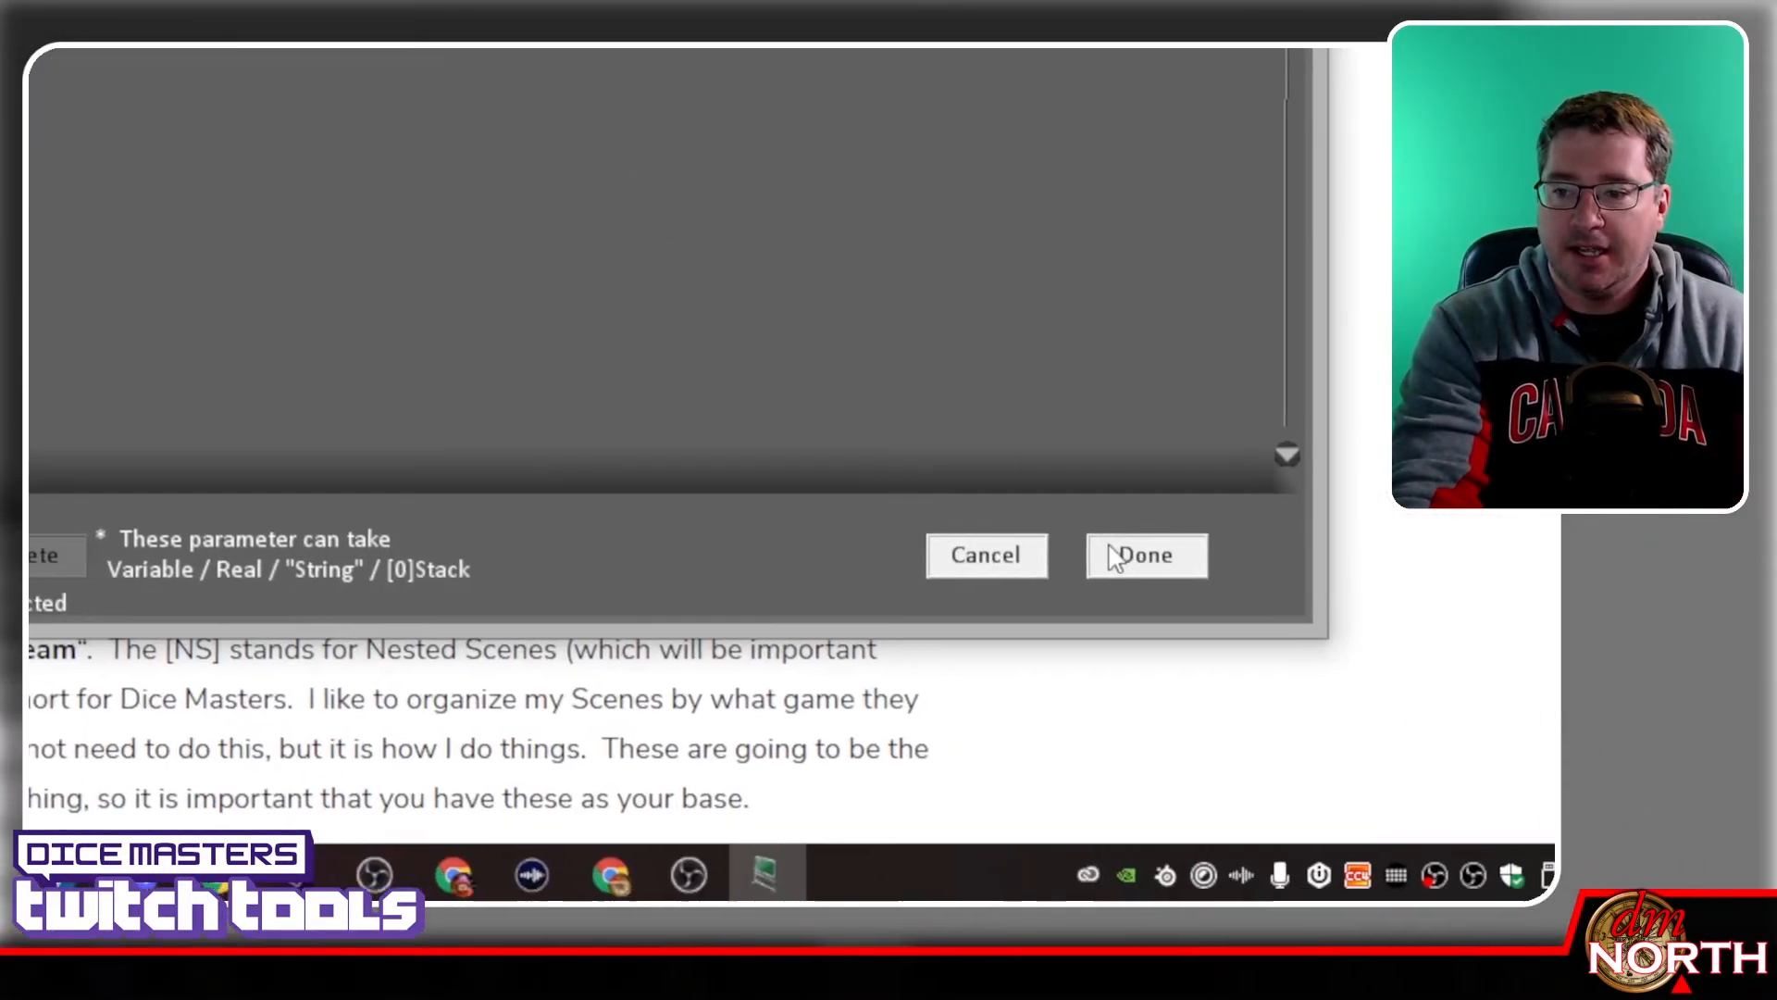
click(1136, 556)
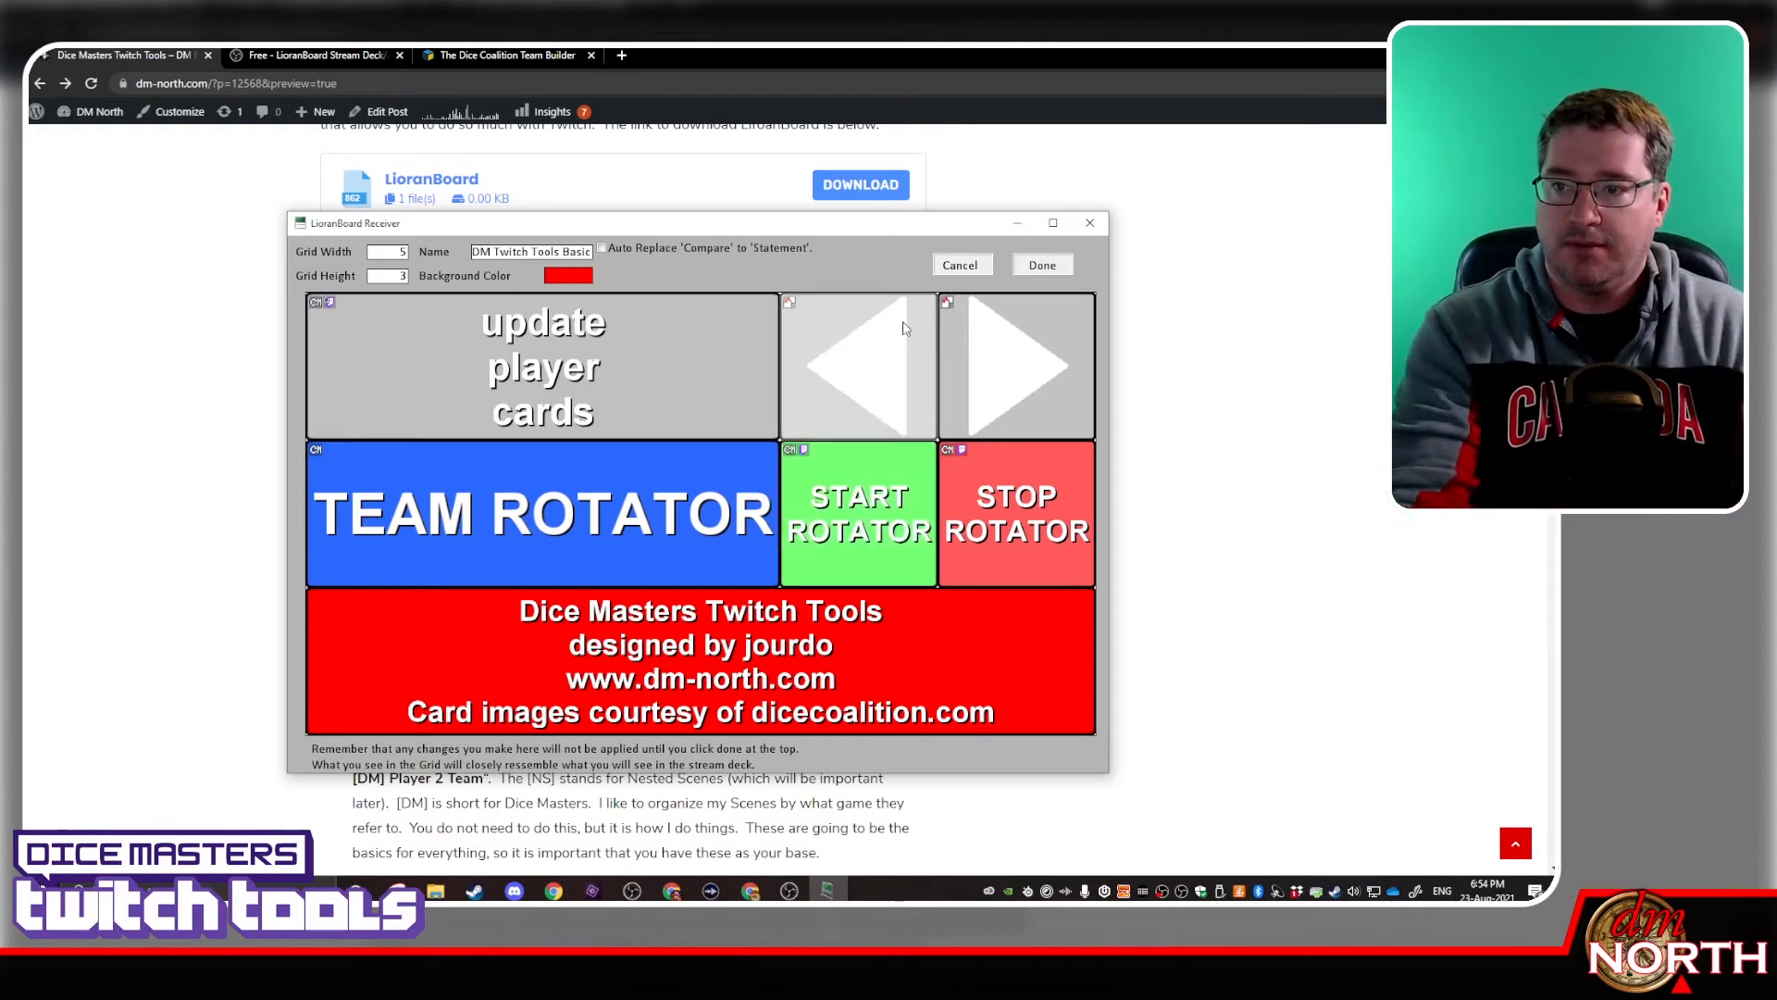
Save the edited DM Twitch Tools Basic deck, put LioranBoard Receiver away and switch to OBS
click(1034, 268)
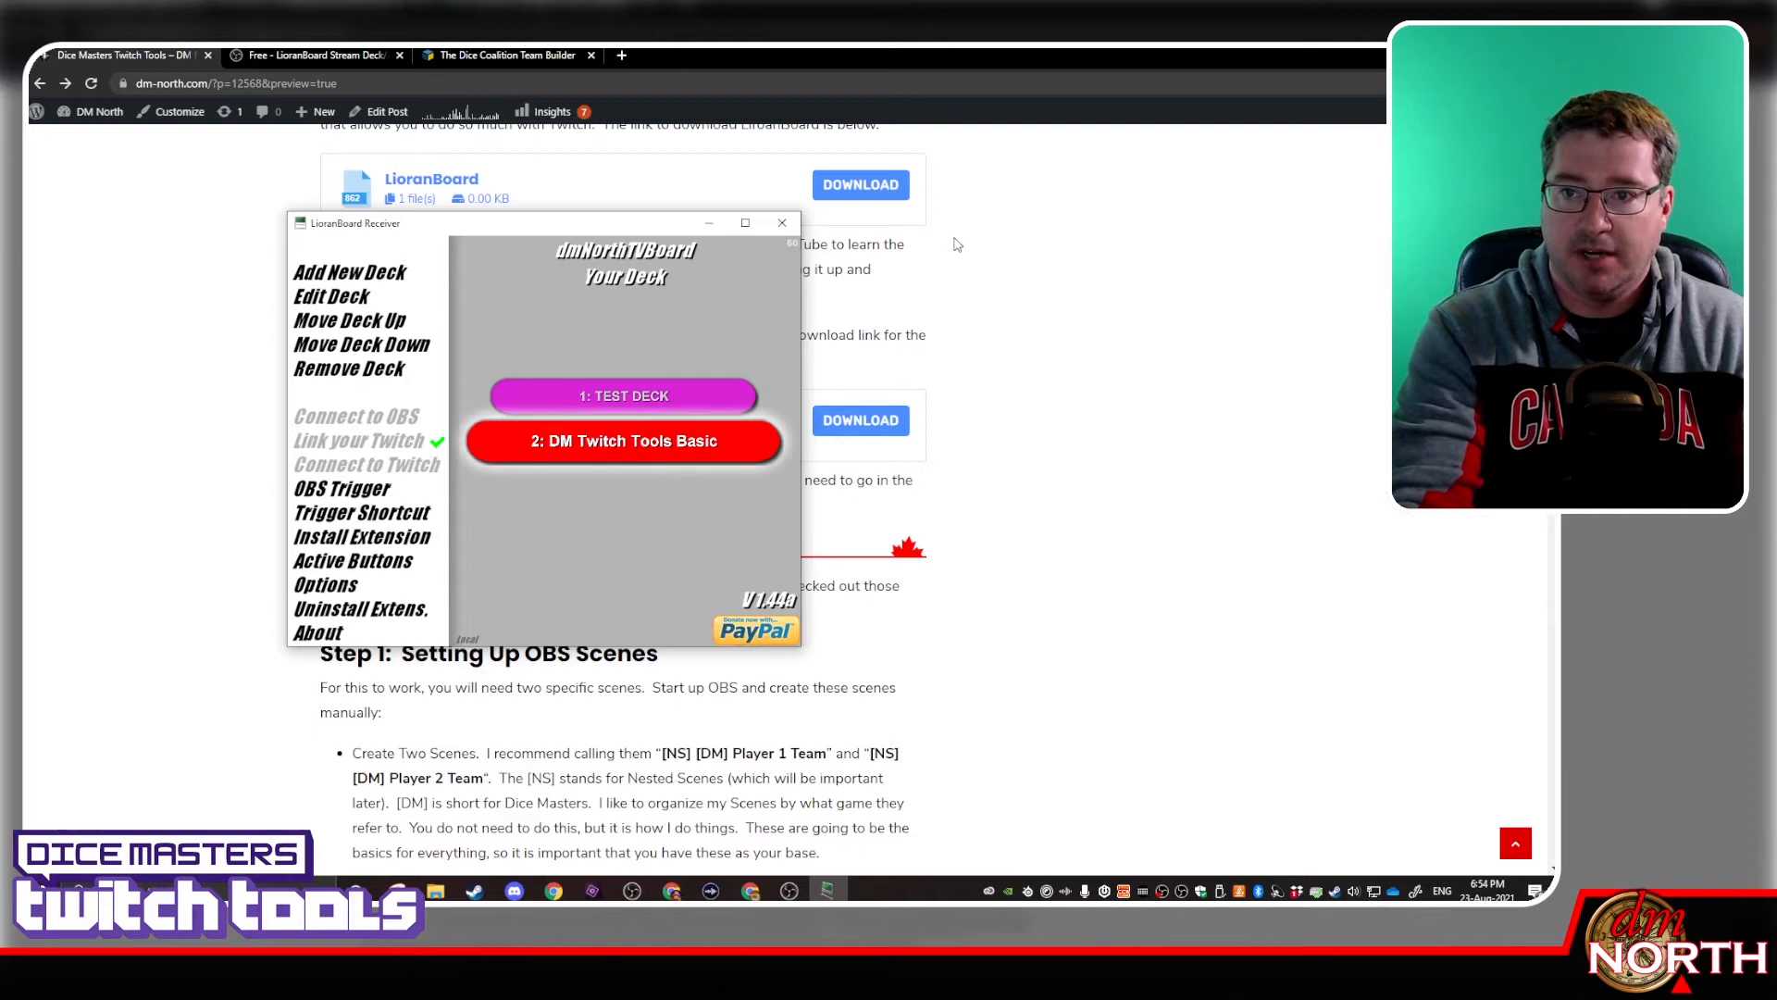
click(708, 225)
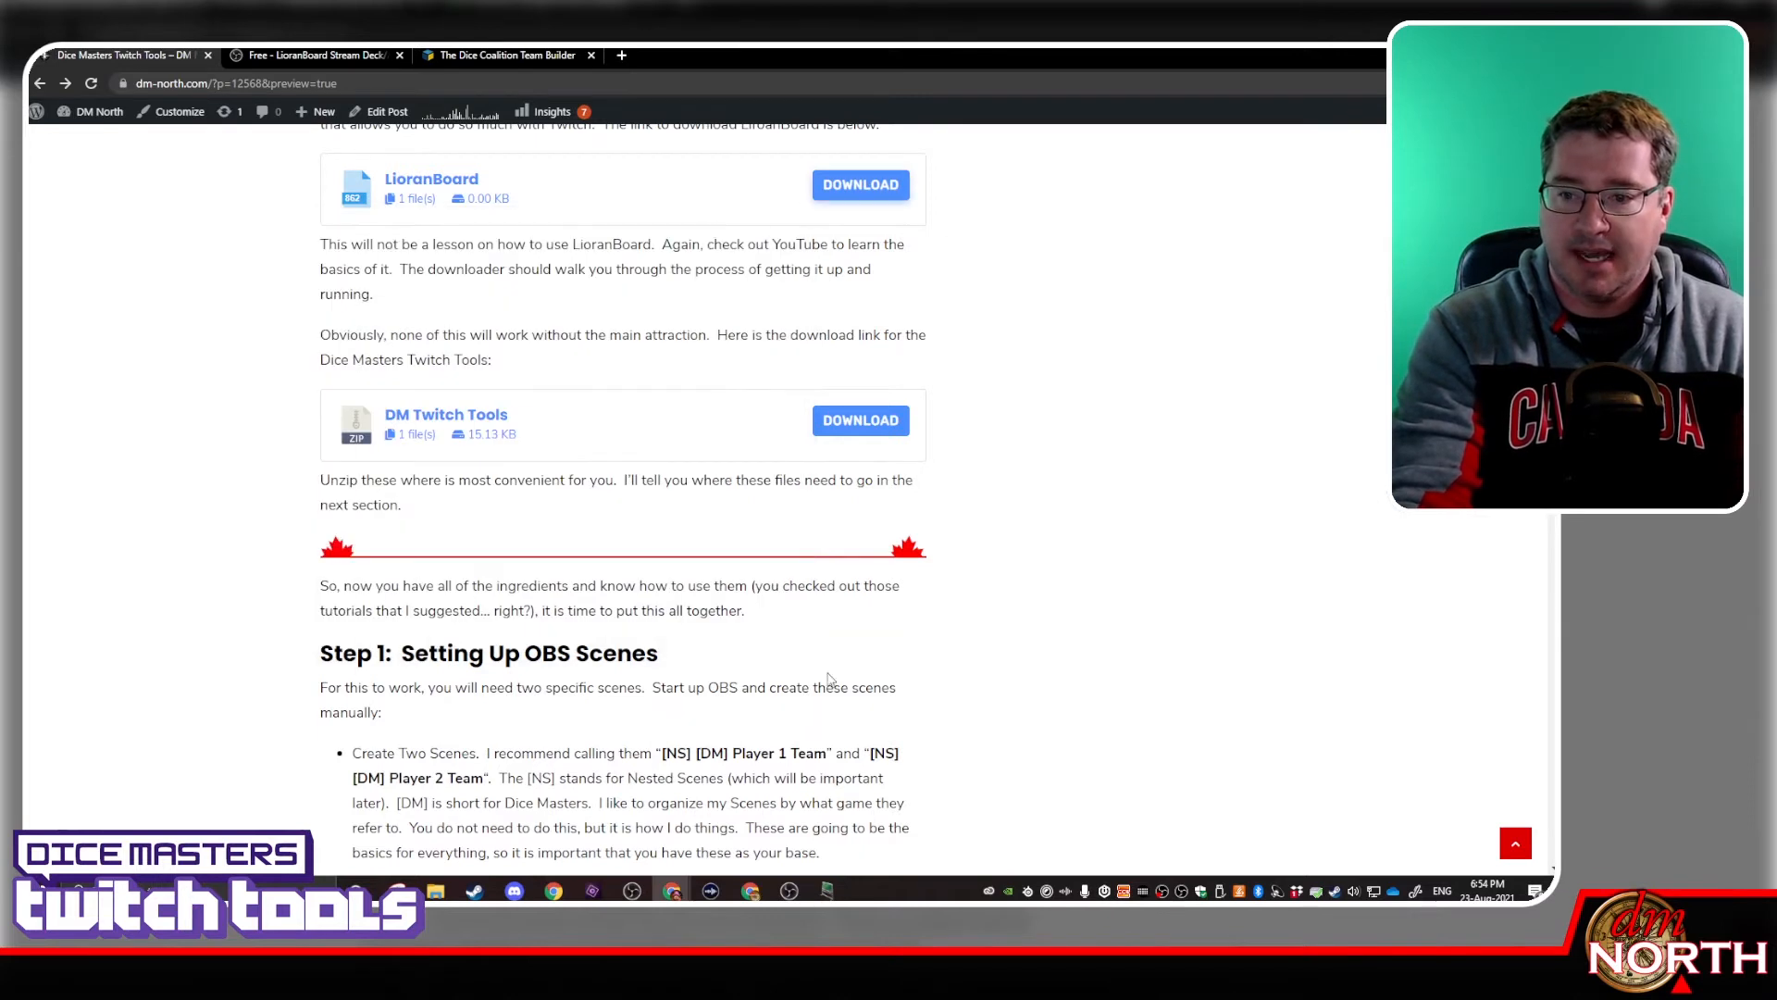
click(790, 891)
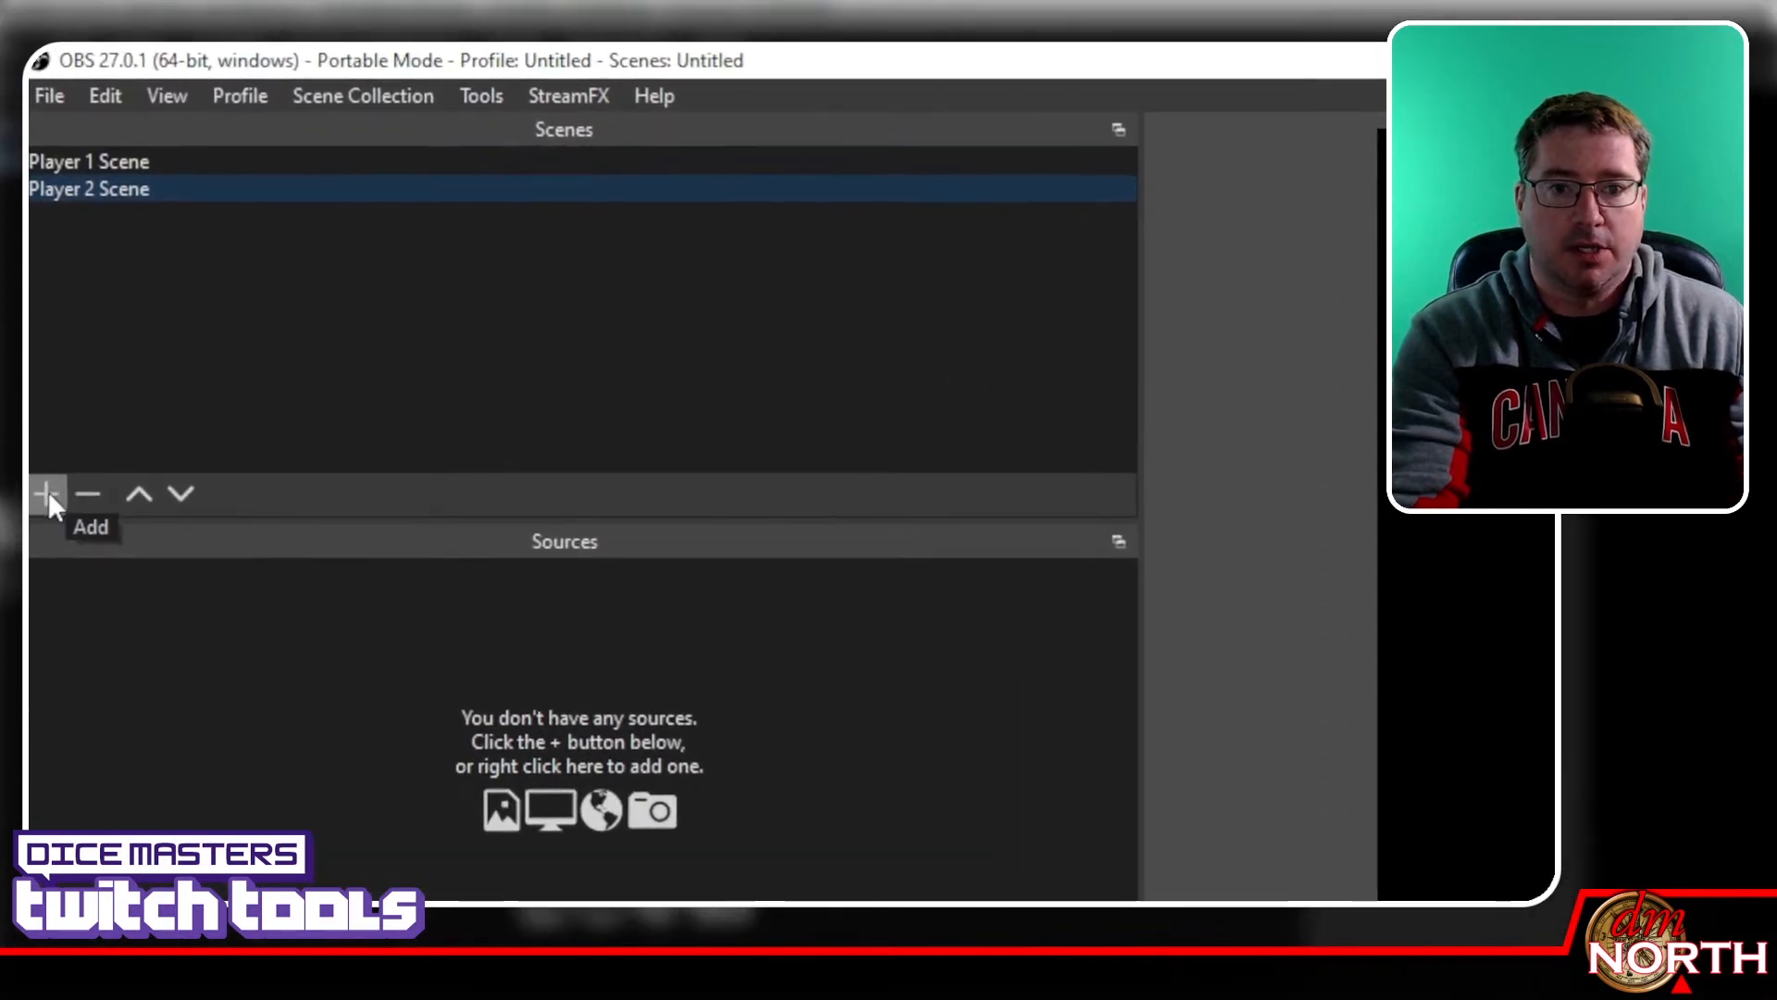
Add a new scene named [NS] [DM] Player 1 Team
click(49, 486)
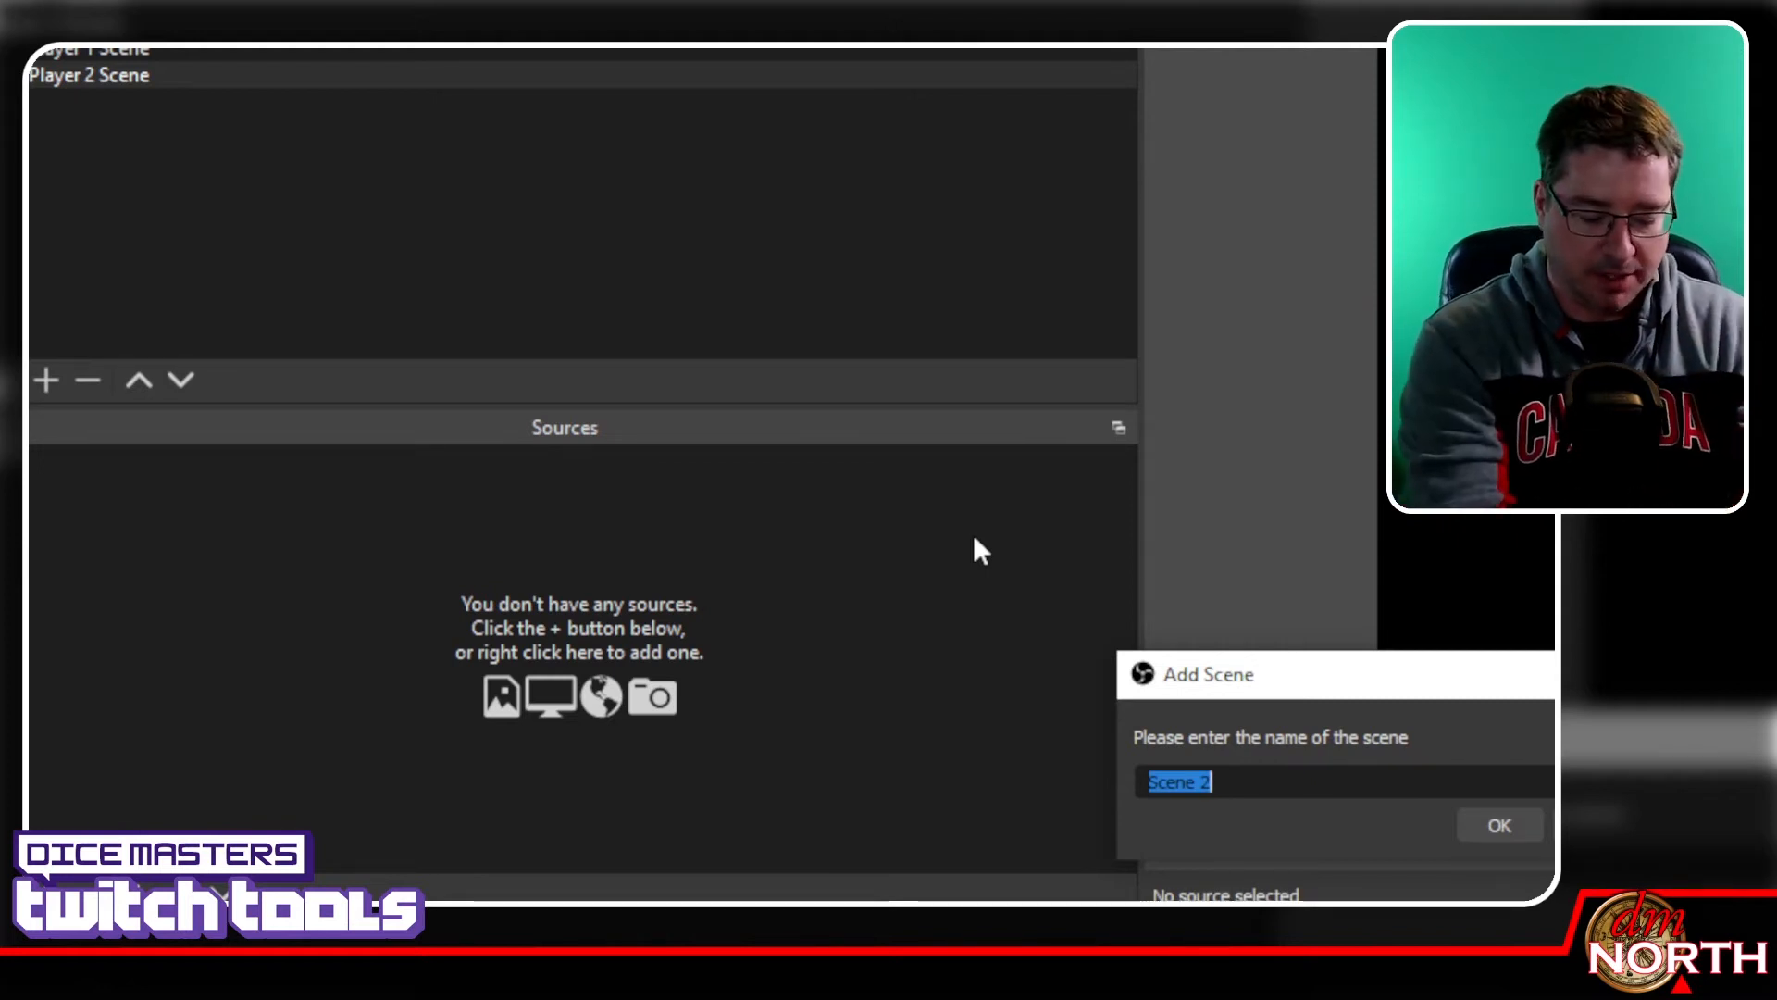
key(BackSpace)
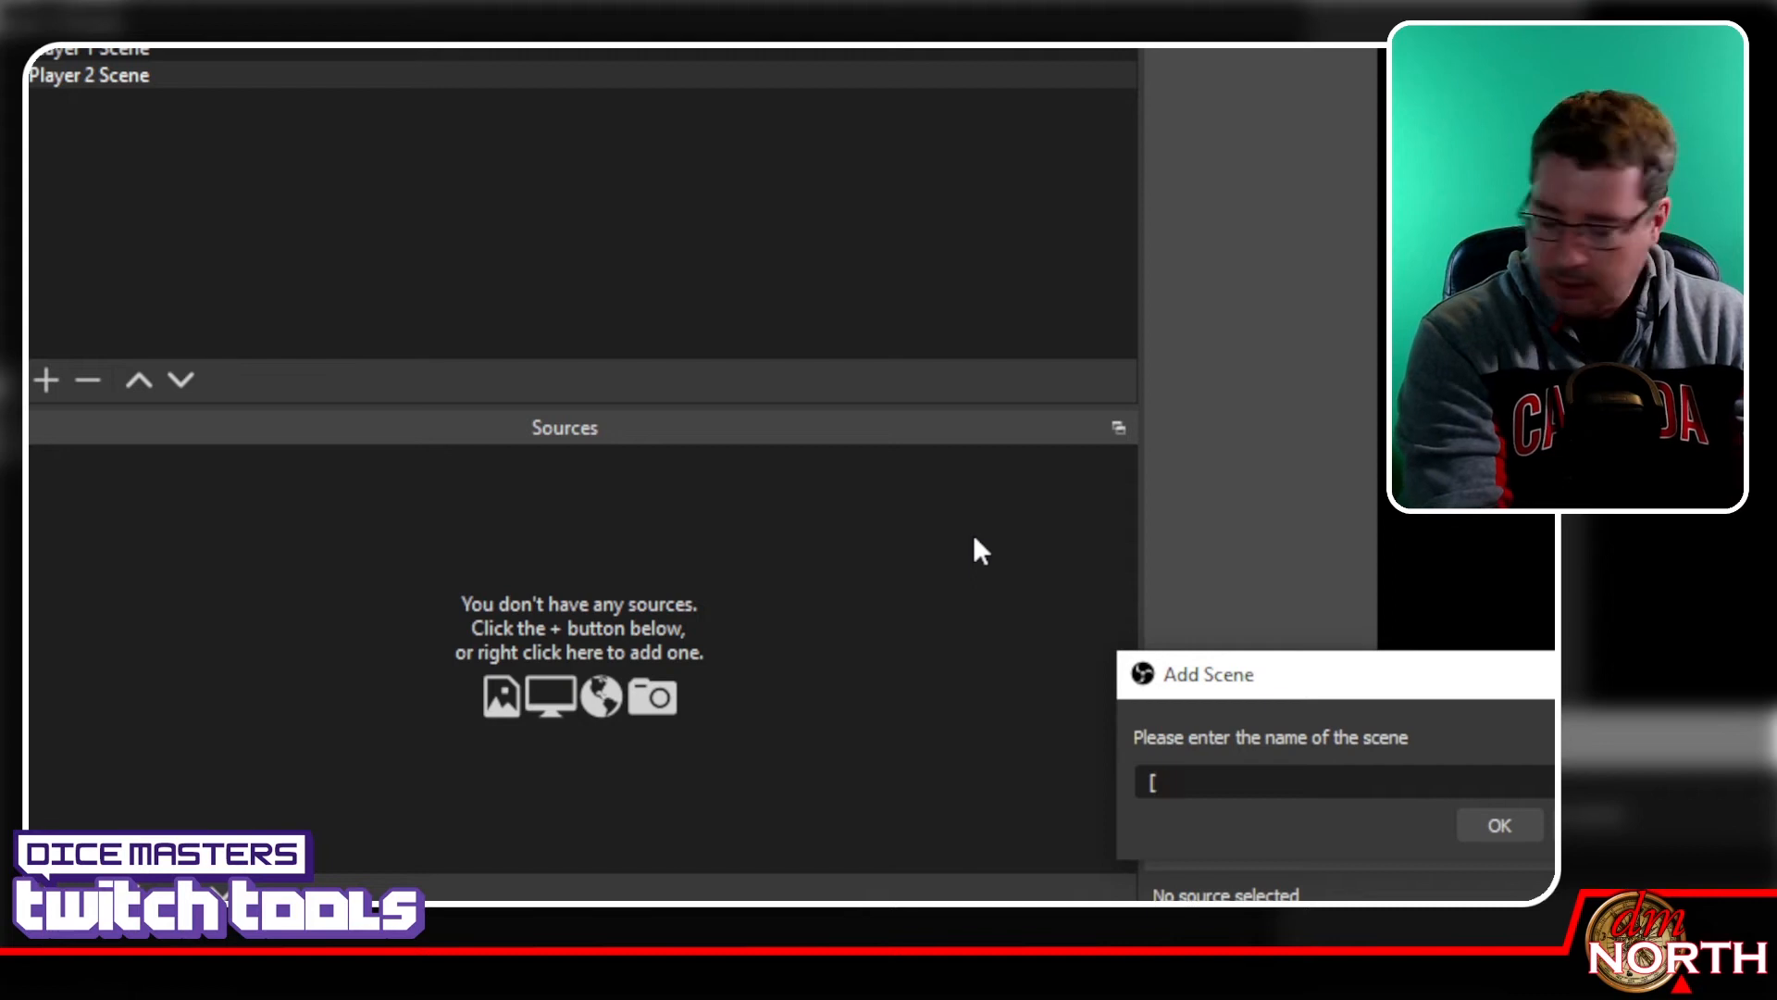
text([)
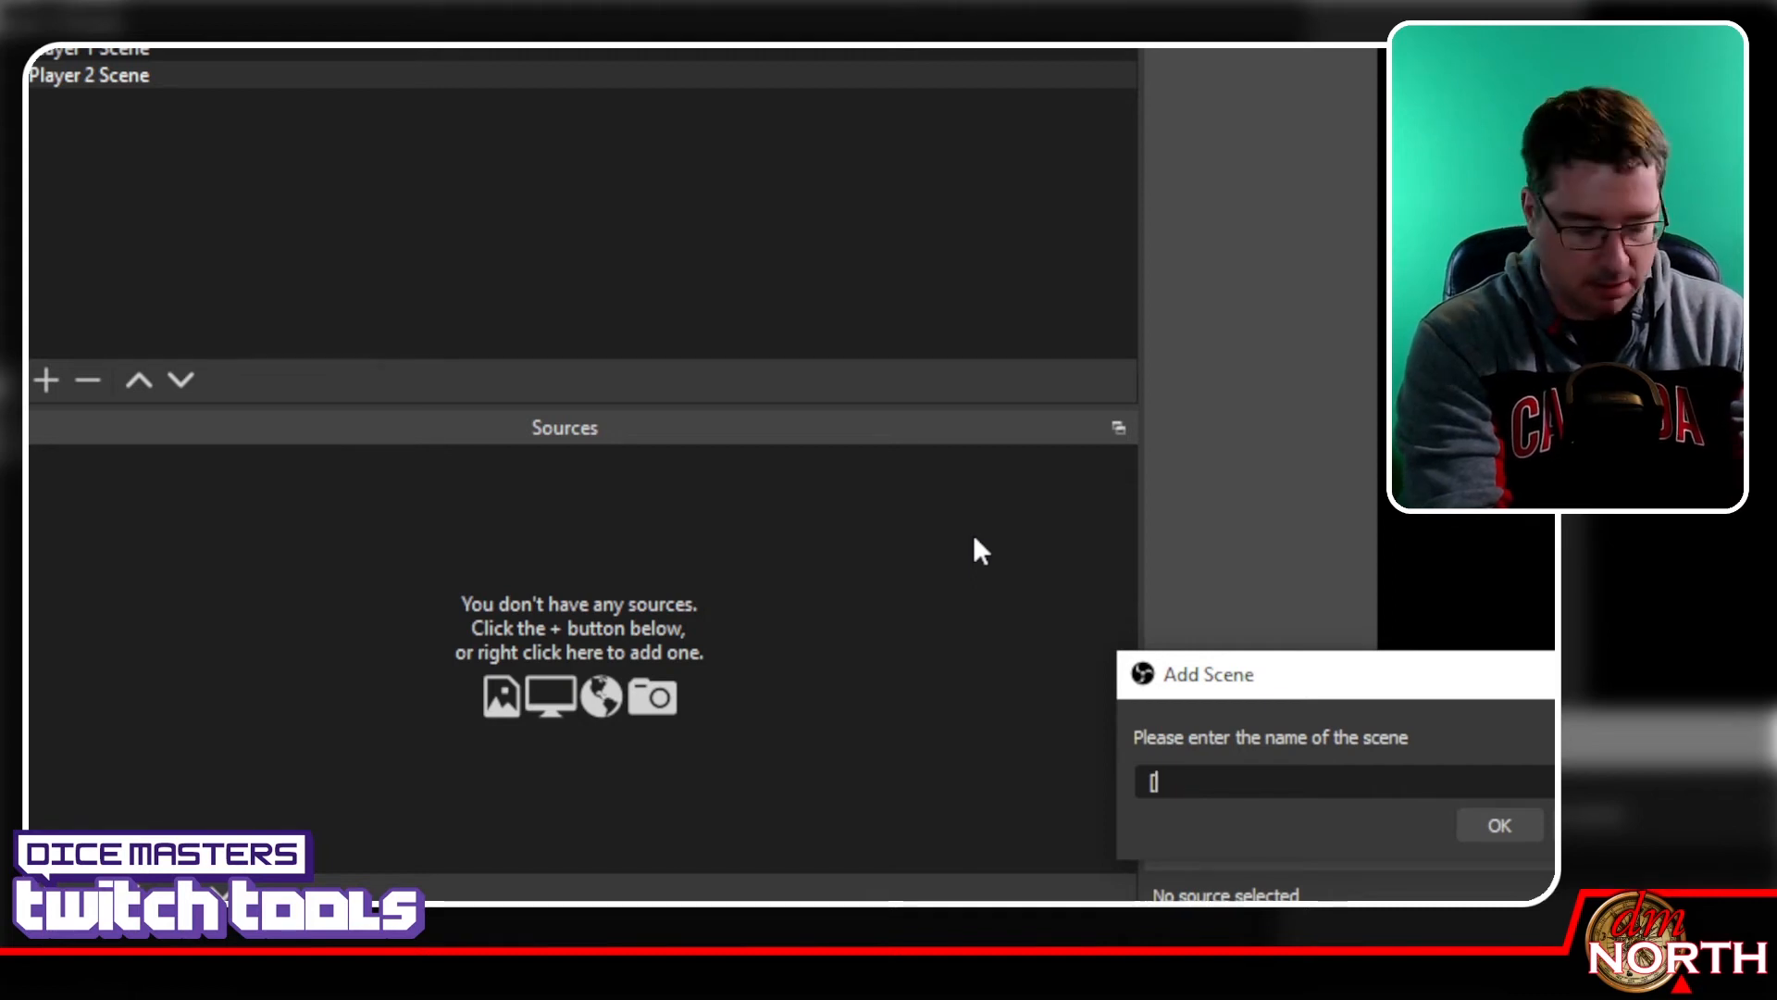
text(NS)
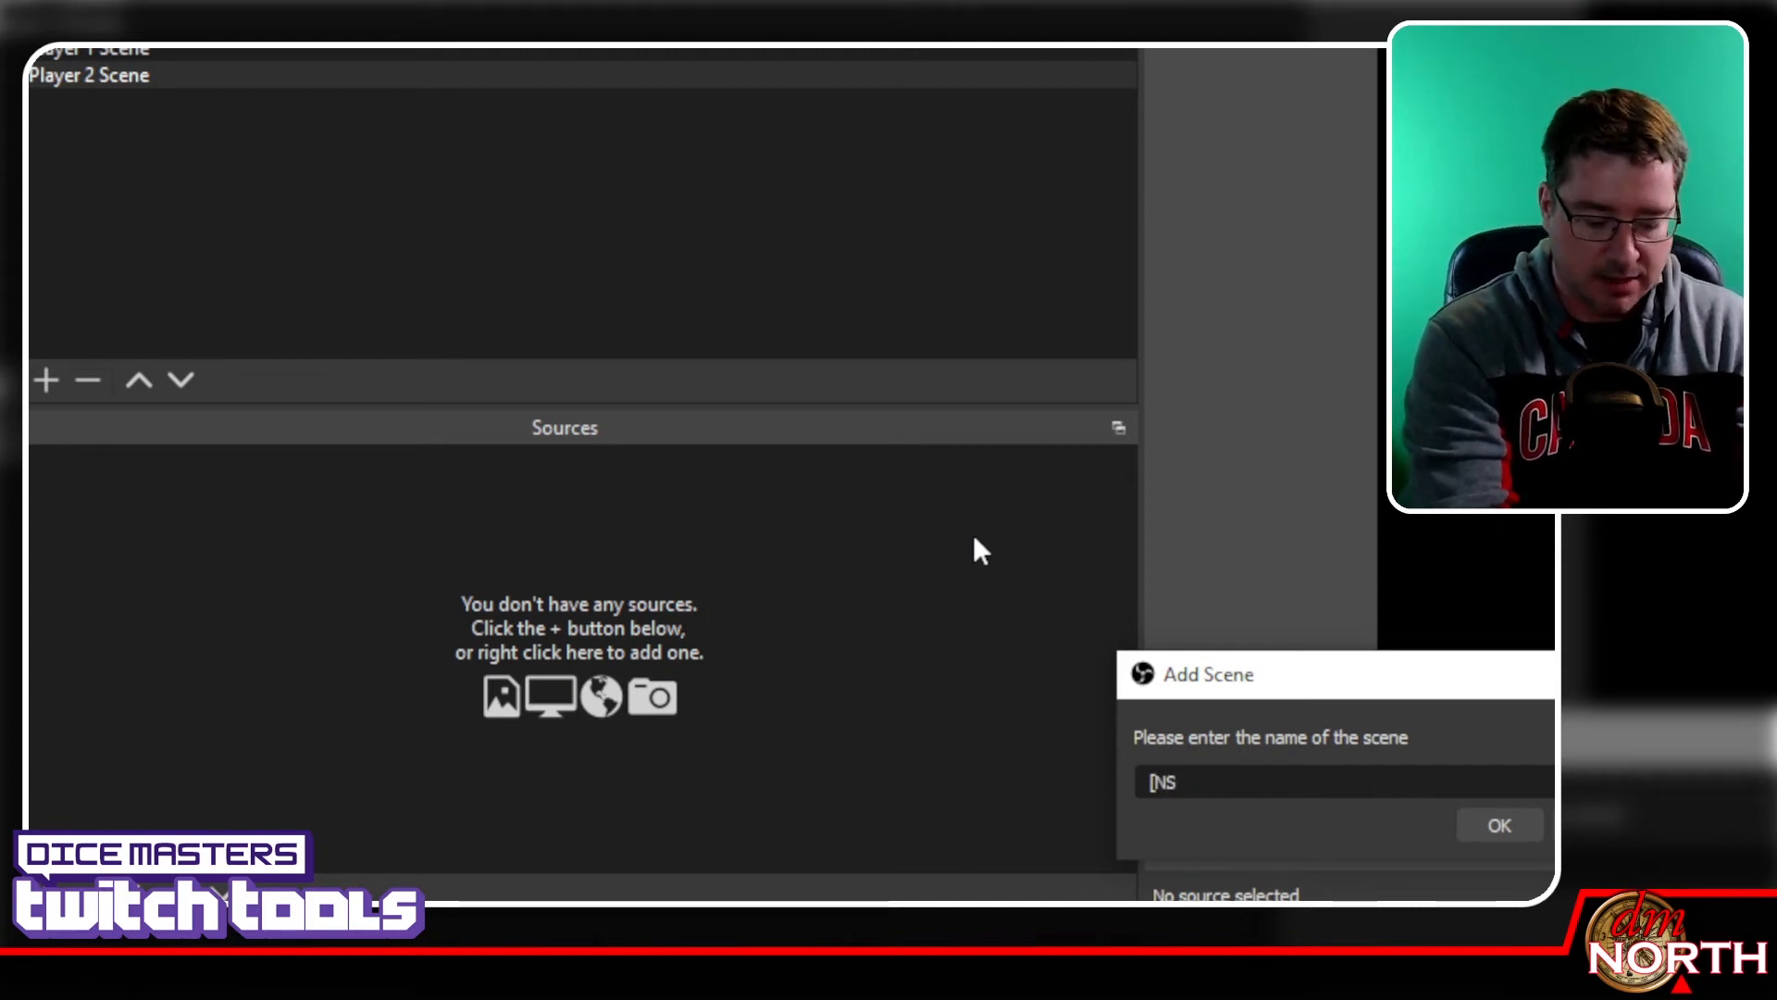
text(] [DM)
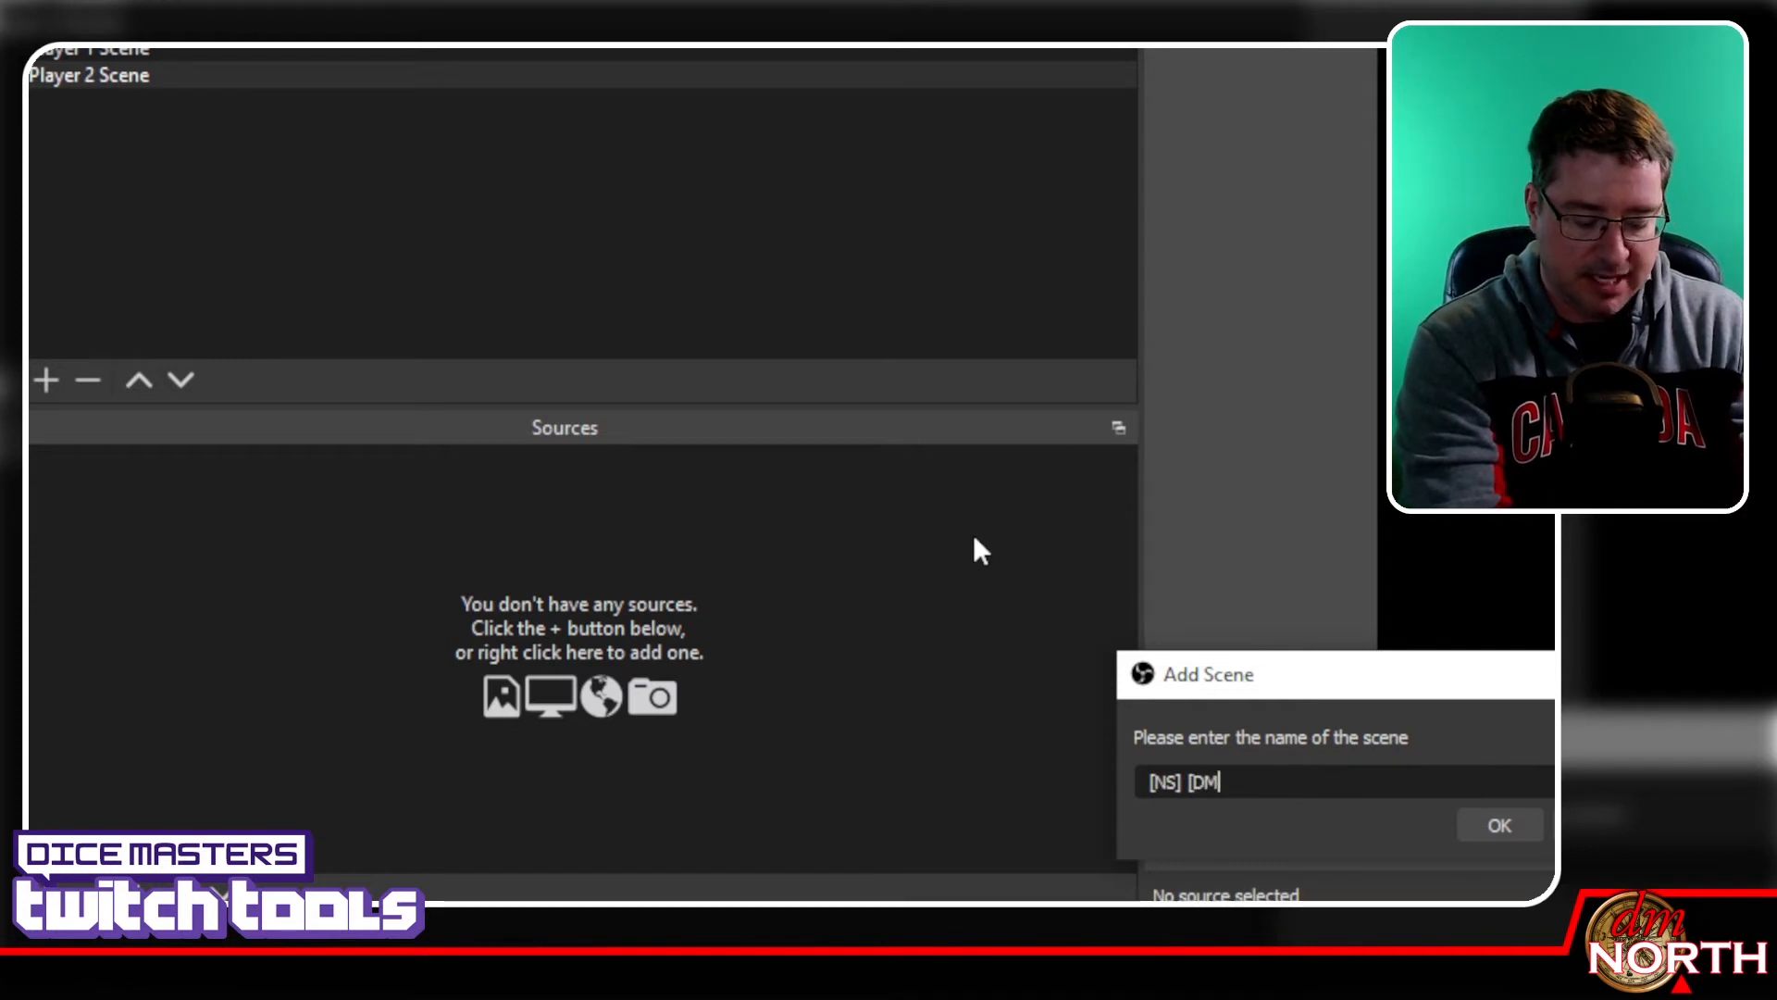
text(] Pl)
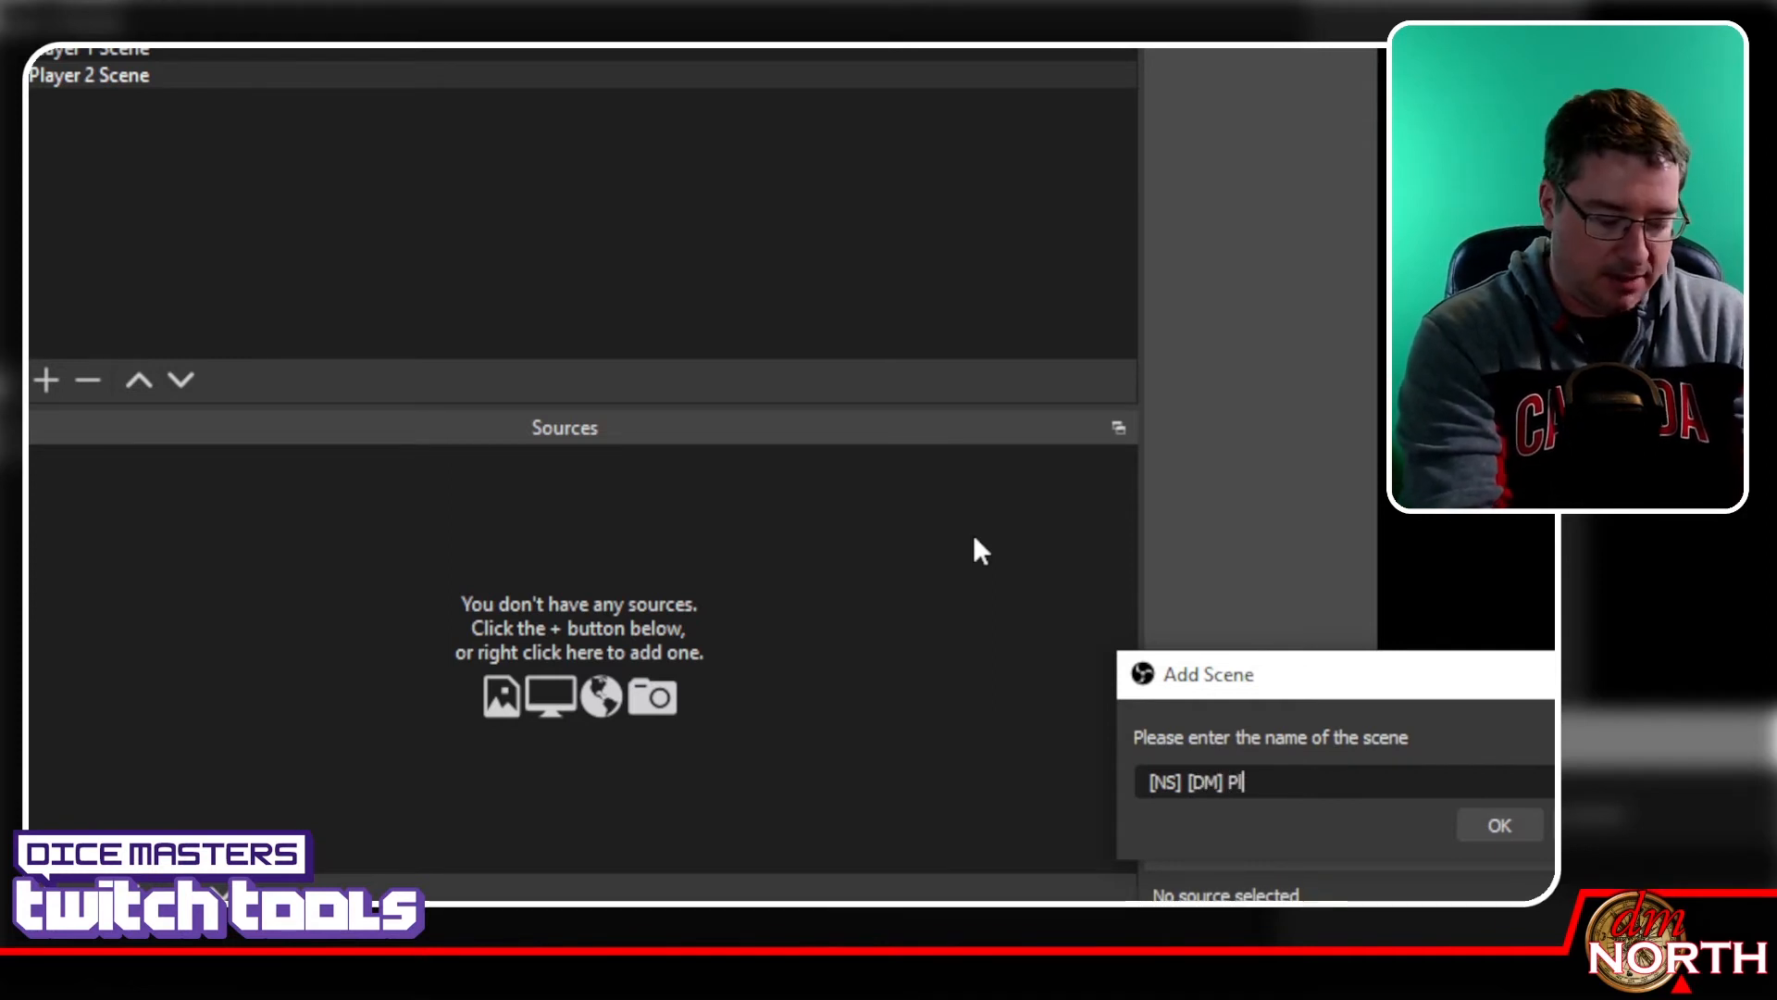
text(ayer 1 Team)
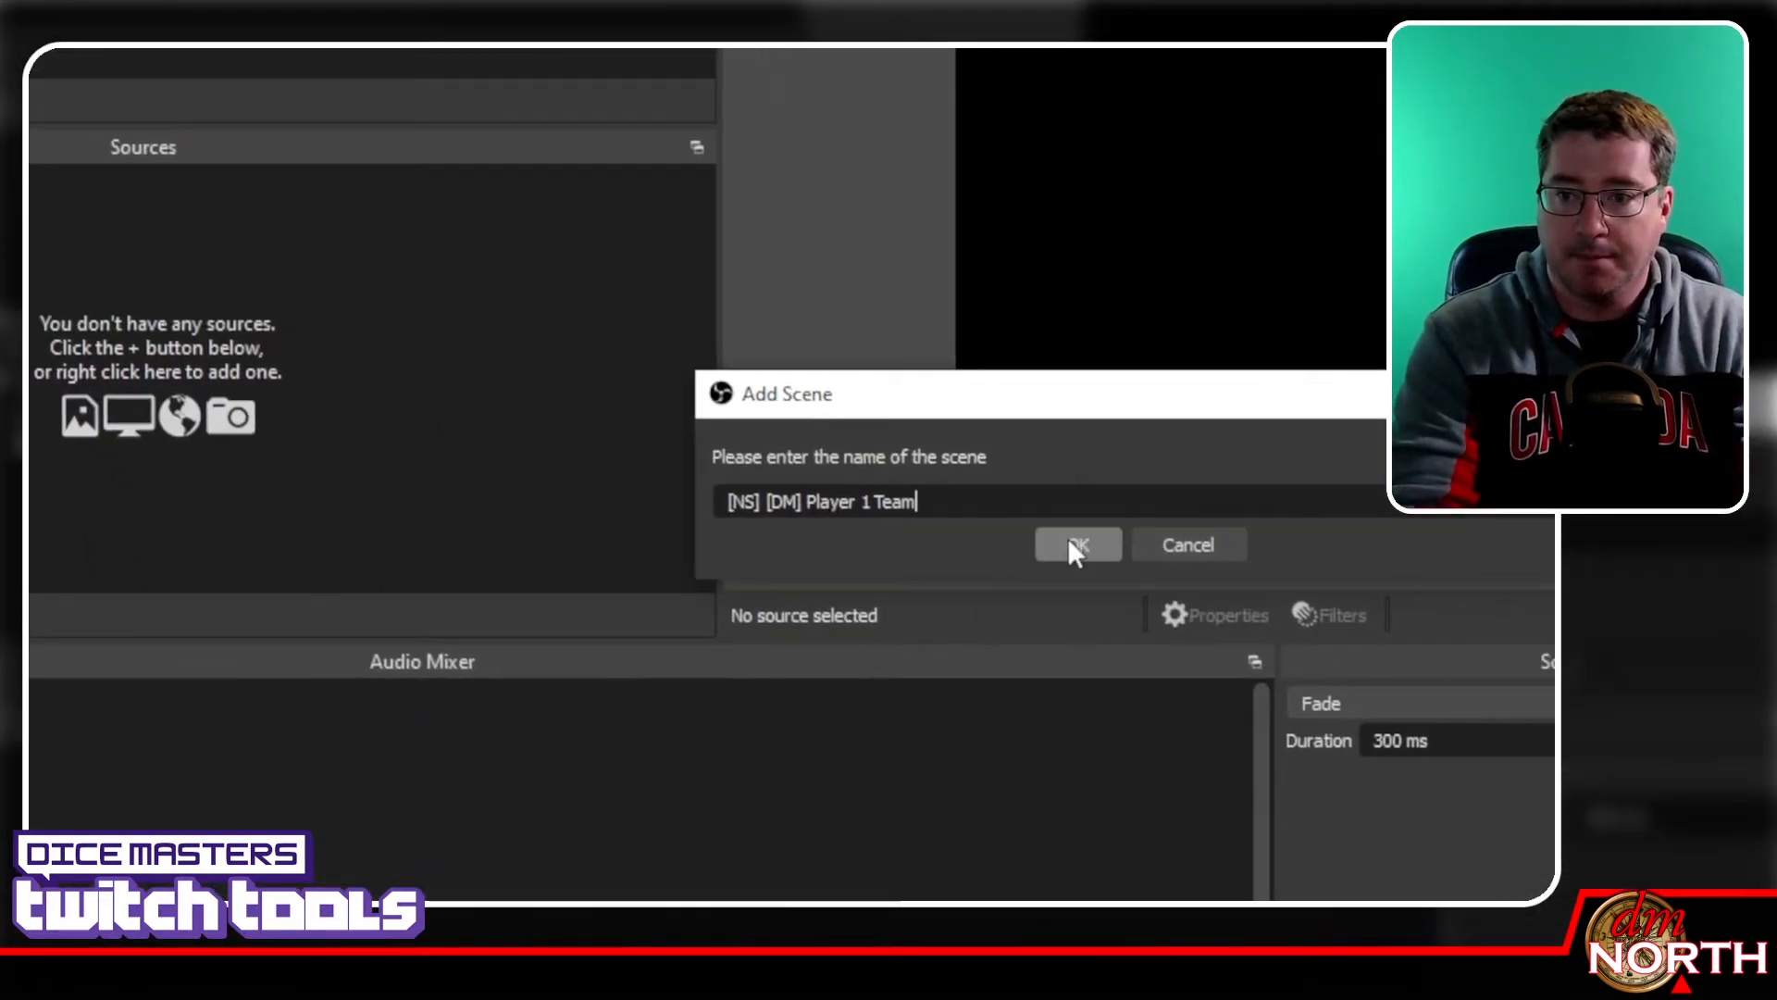
click(1074, 545)
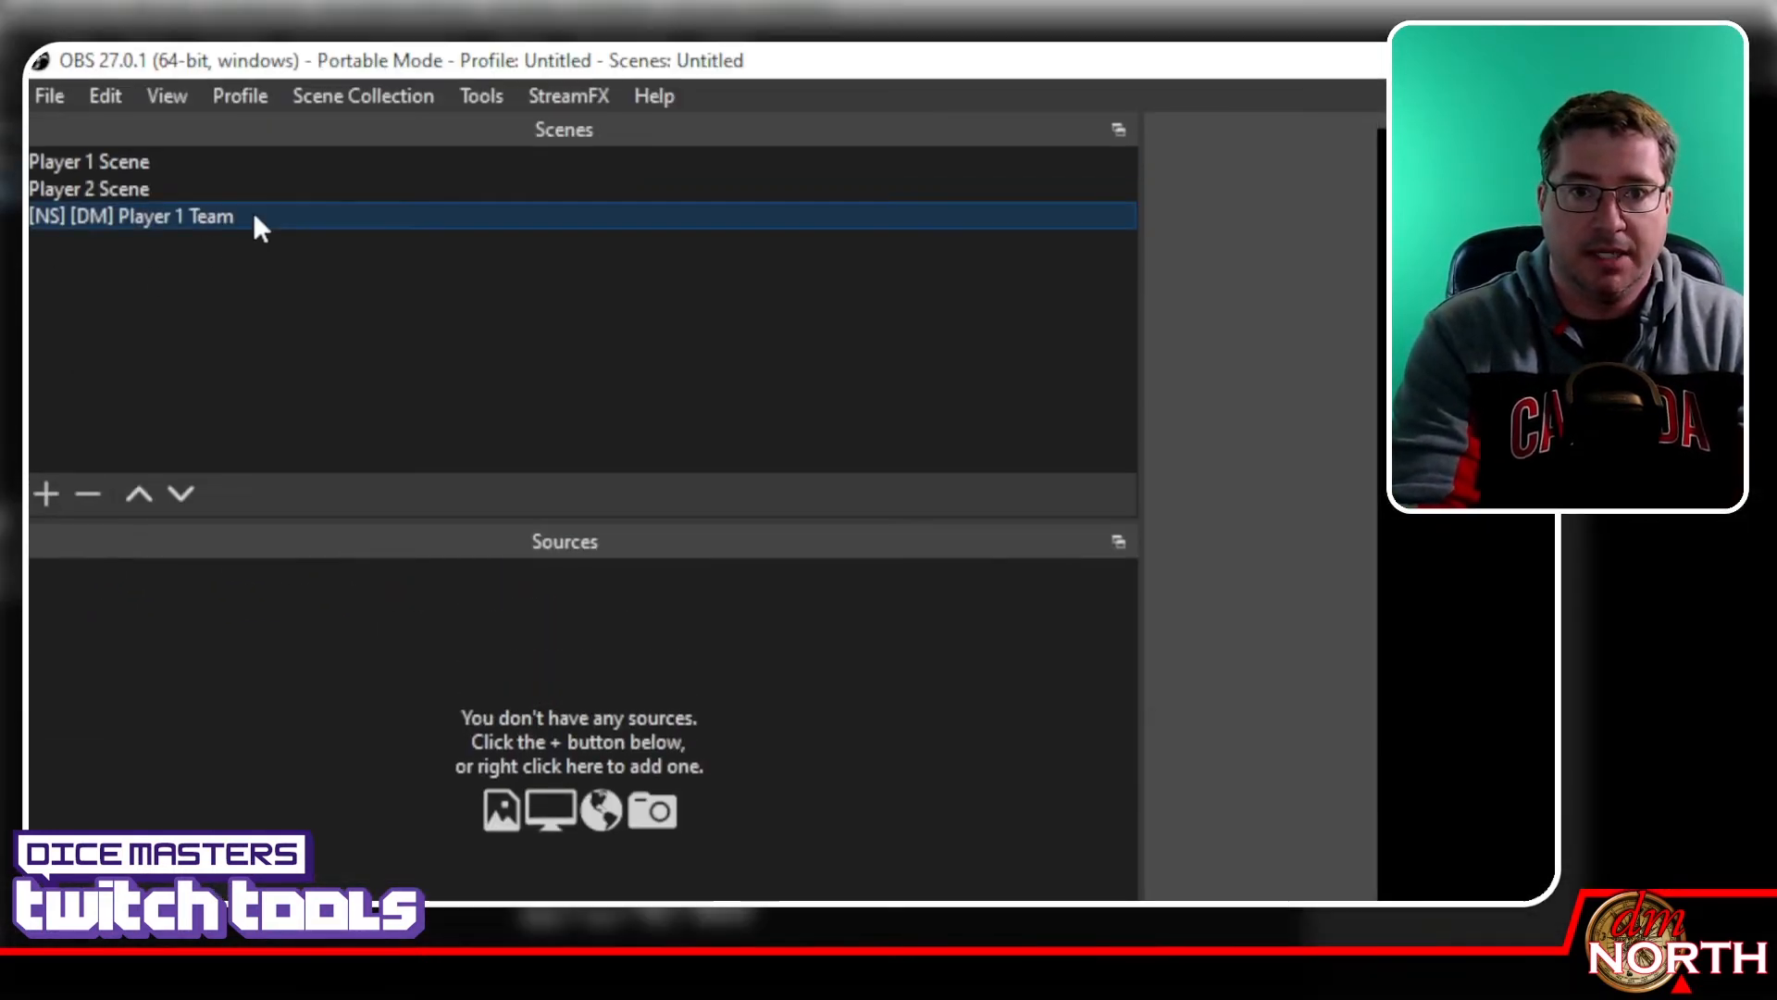
Duplicate the [NS] [DM] Player 1 Team scene and name the copy [NS] [DM] Player 2 Team
right_click(262, 220)
click(307, 288)
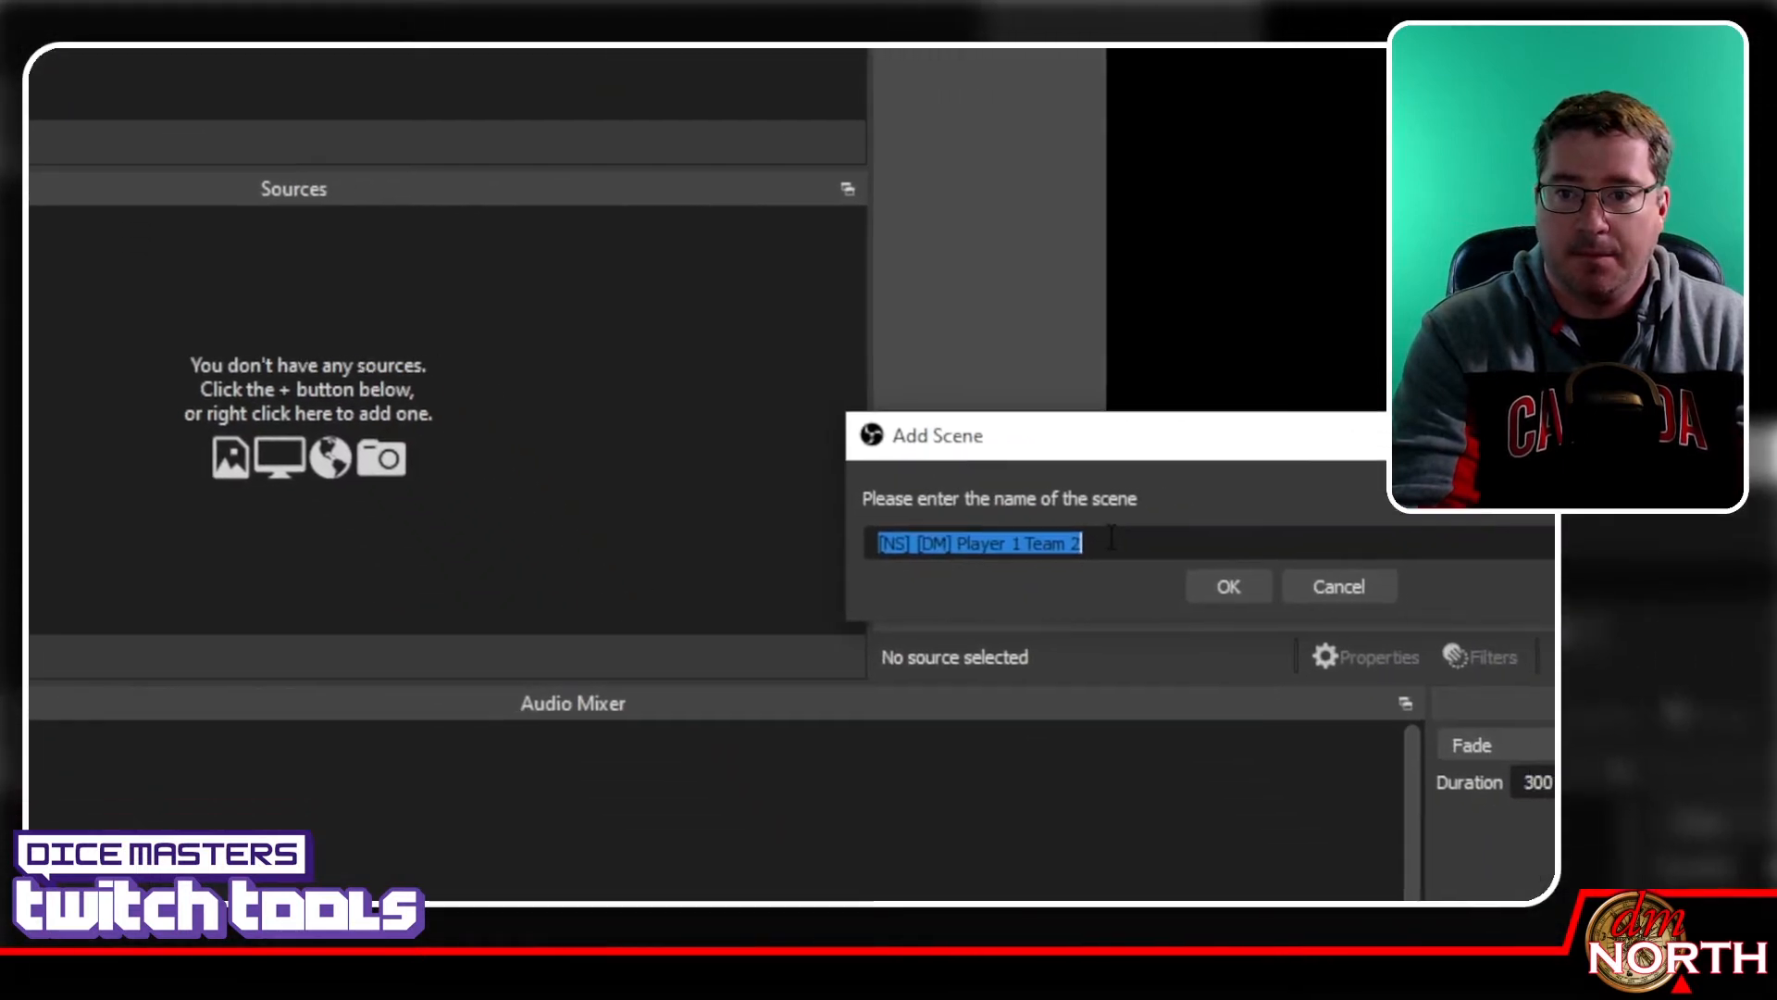
click(1382, 891)
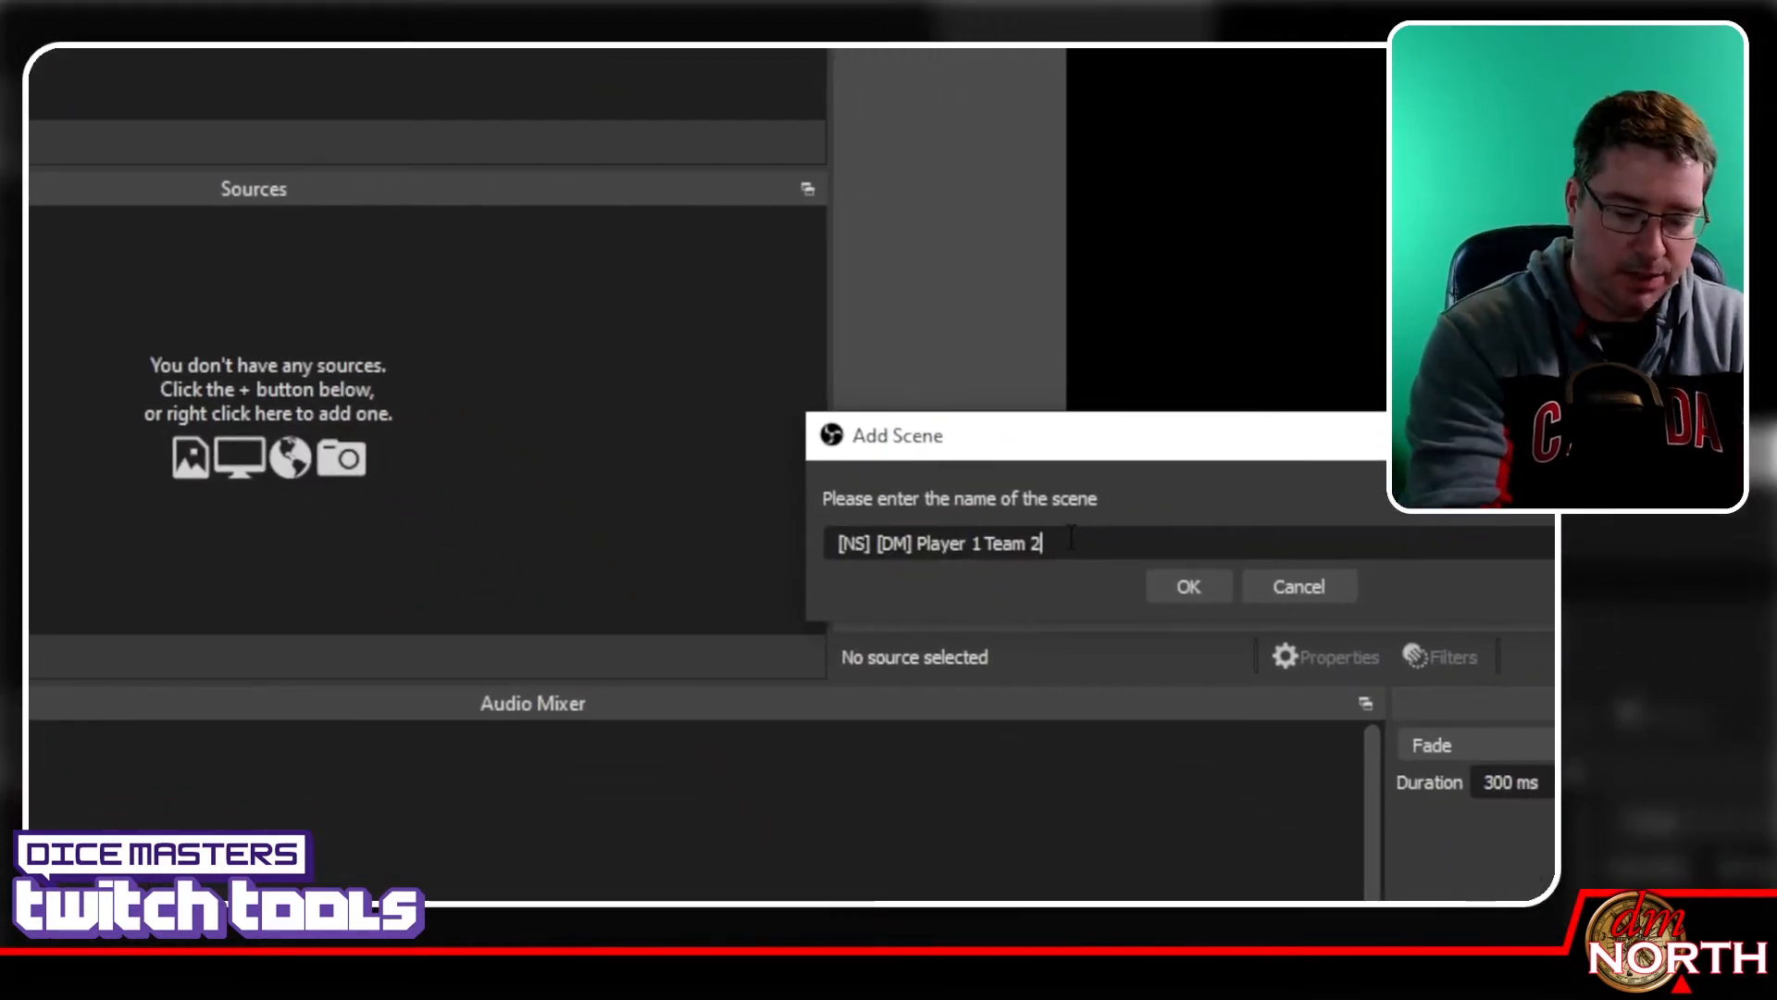
key(BackSpace)
key(BackSpace)
key(Left)
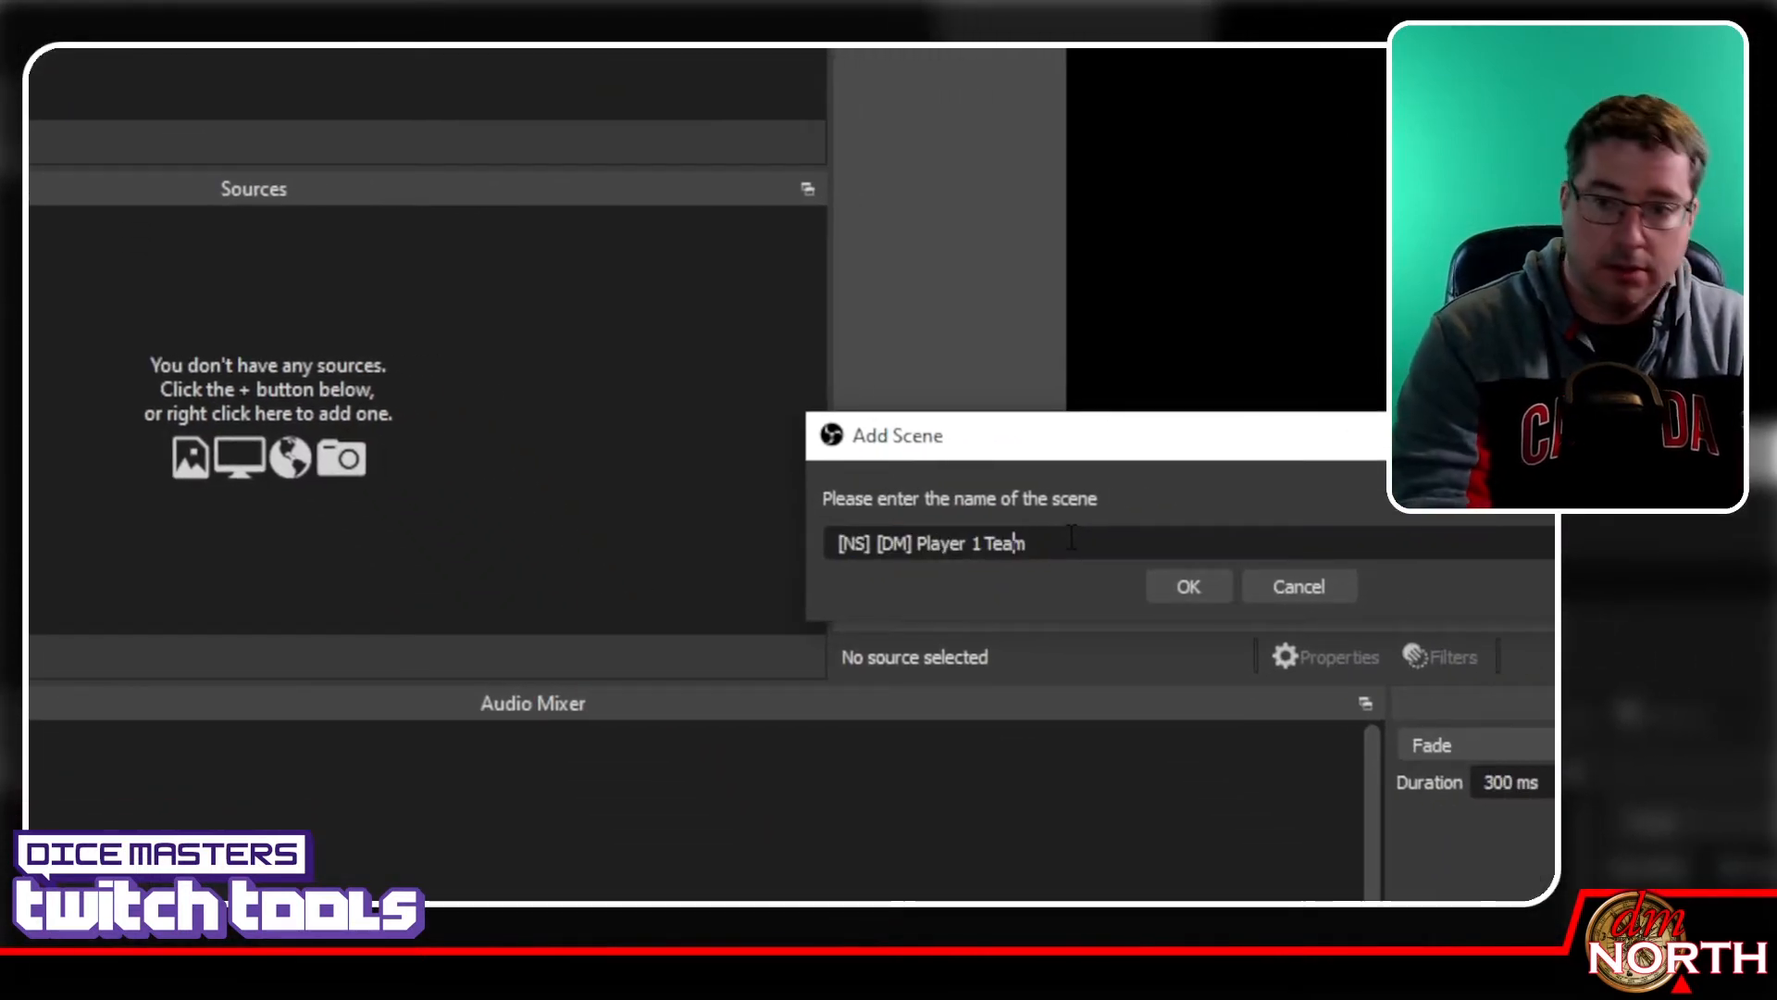
key(Left)
key(Left)
key(Left)
key(BackSpace)
key(BackSpace)
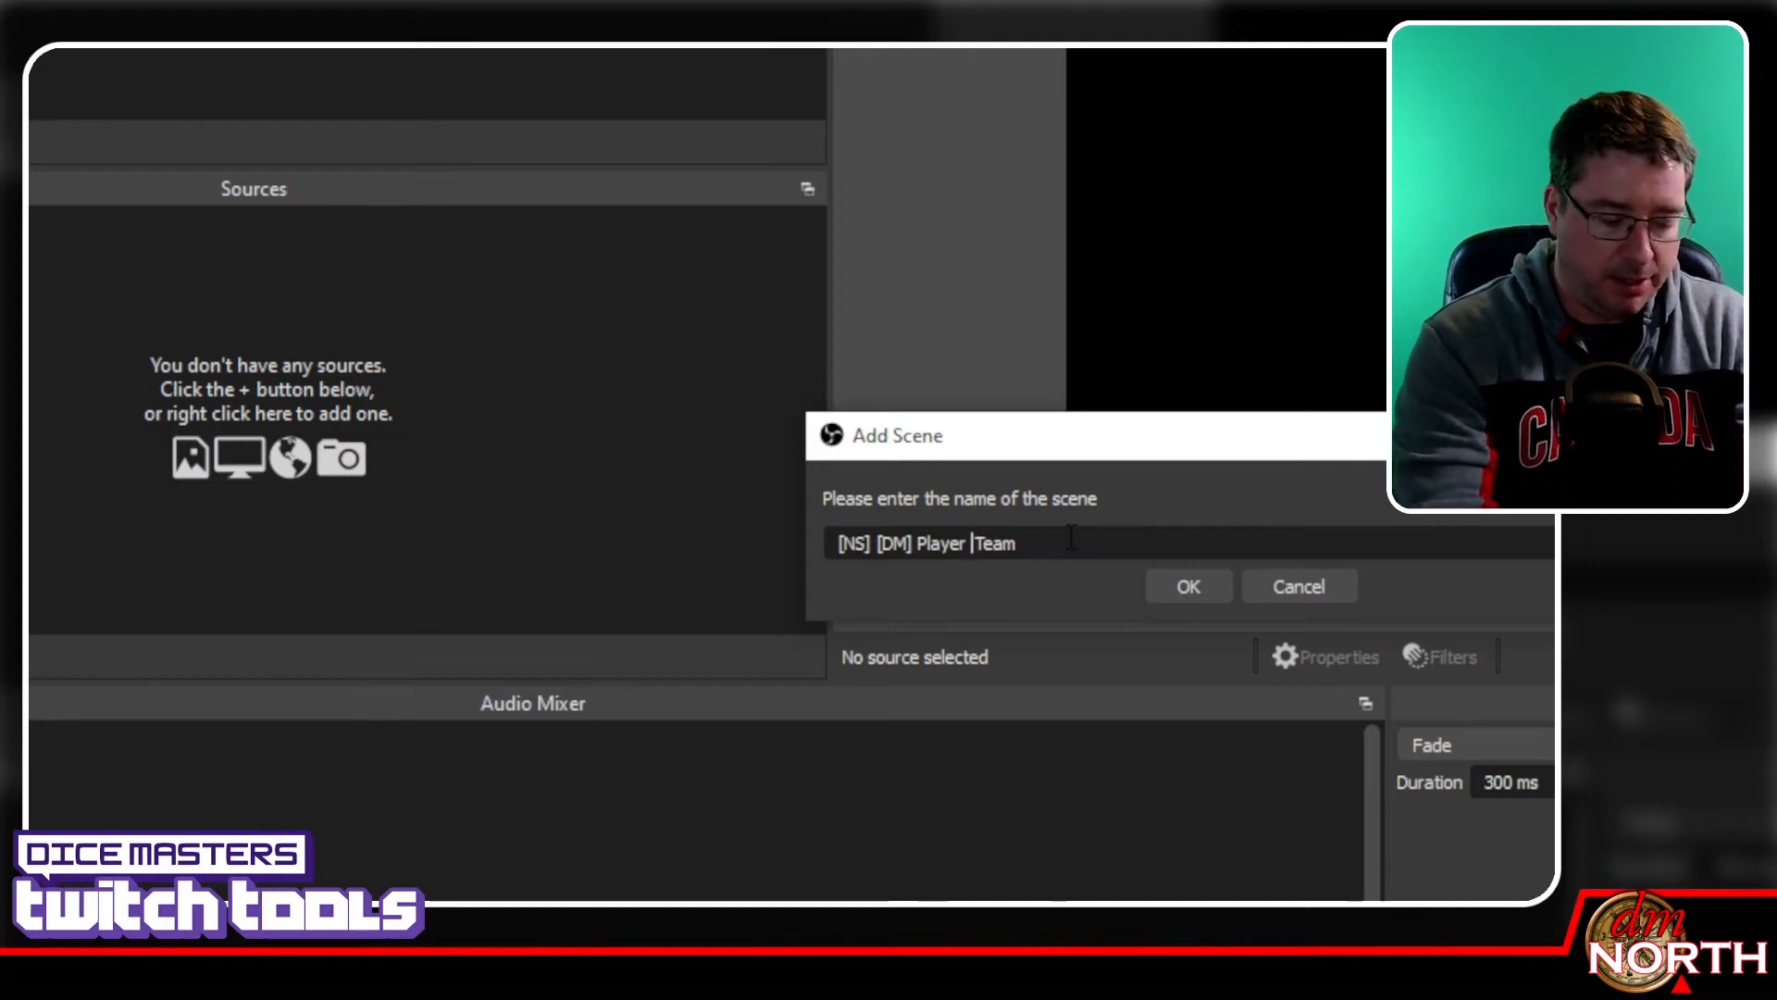
text(2)
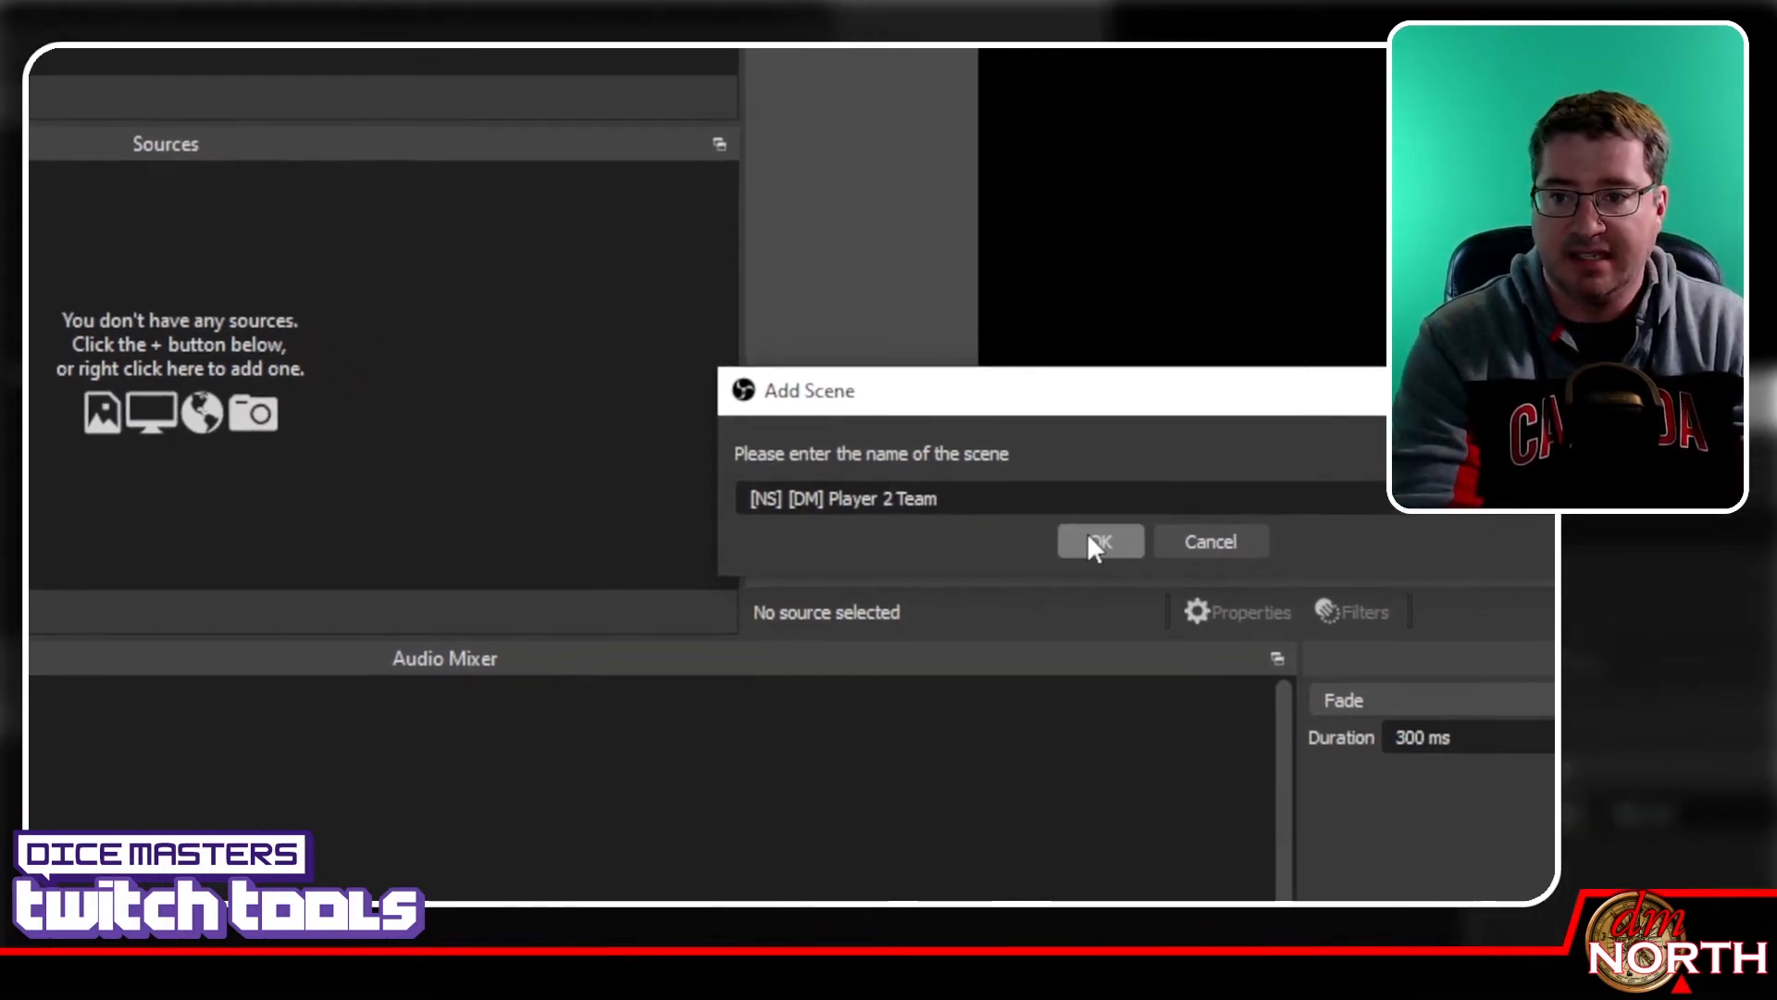
click(1092, 542)
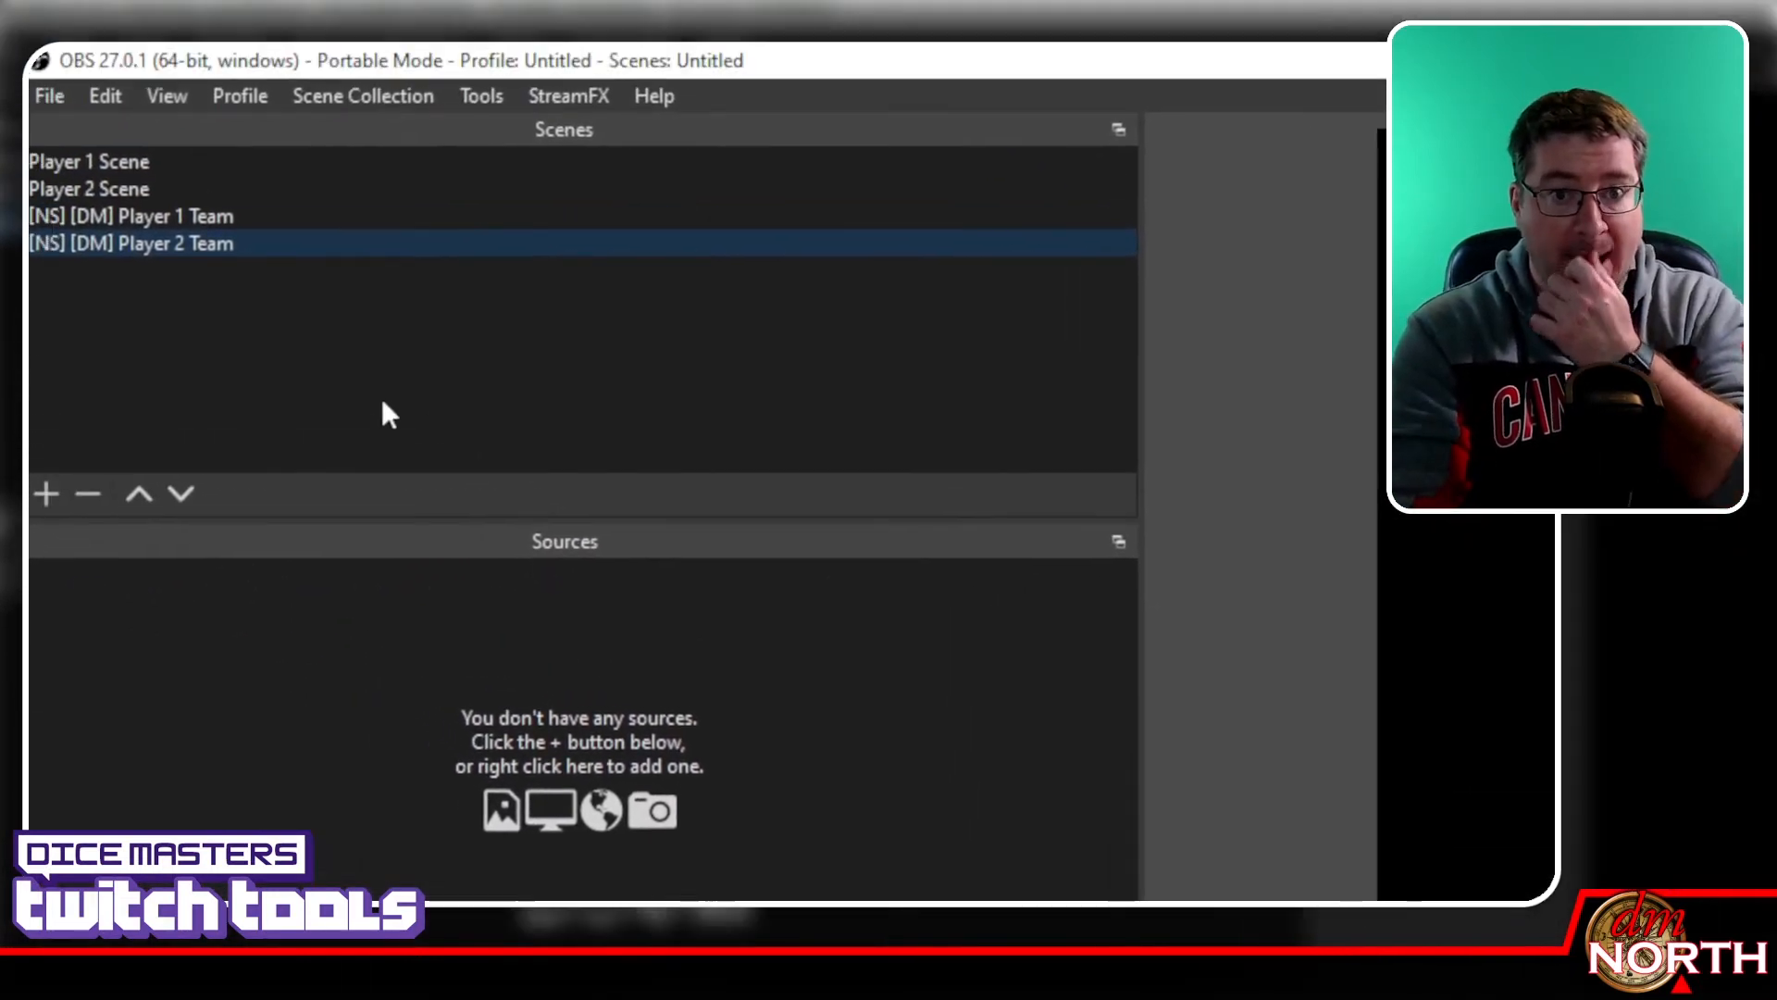
Create a browser source named [DM] [P1] Card 1 in the [NS] [DM] Player 1 Team scene, copying its name before accepting
click(175, 221)
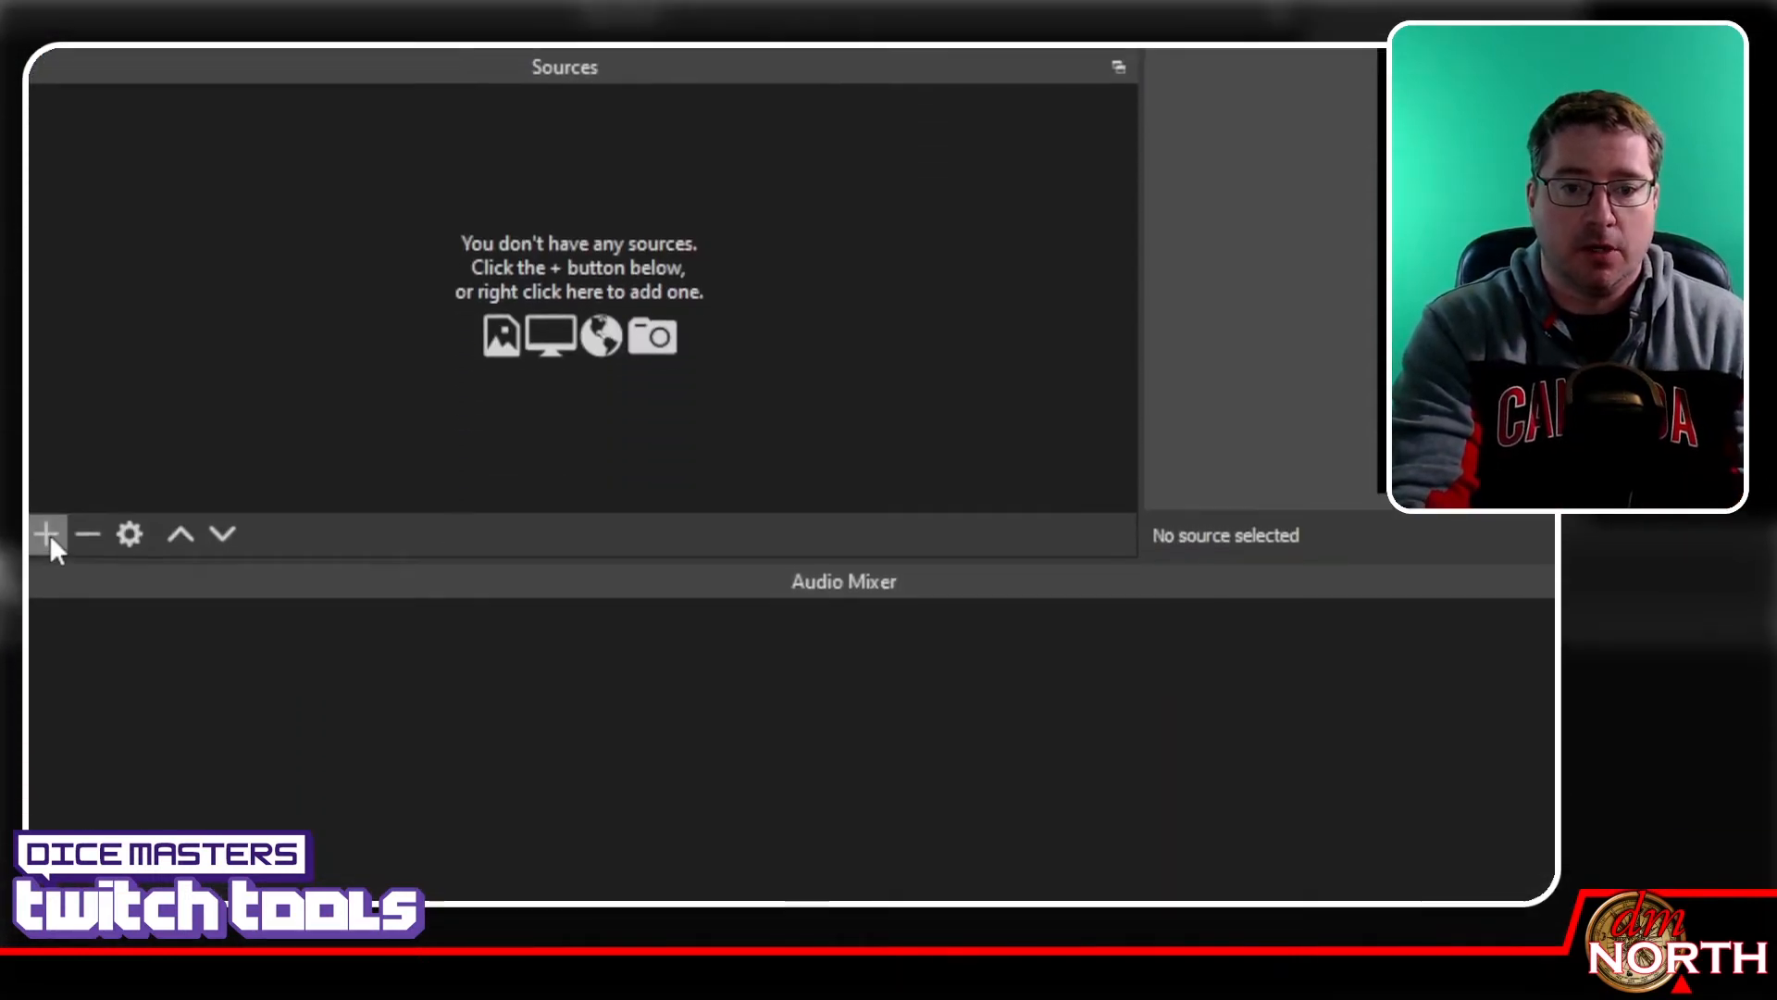
click(48, 541)
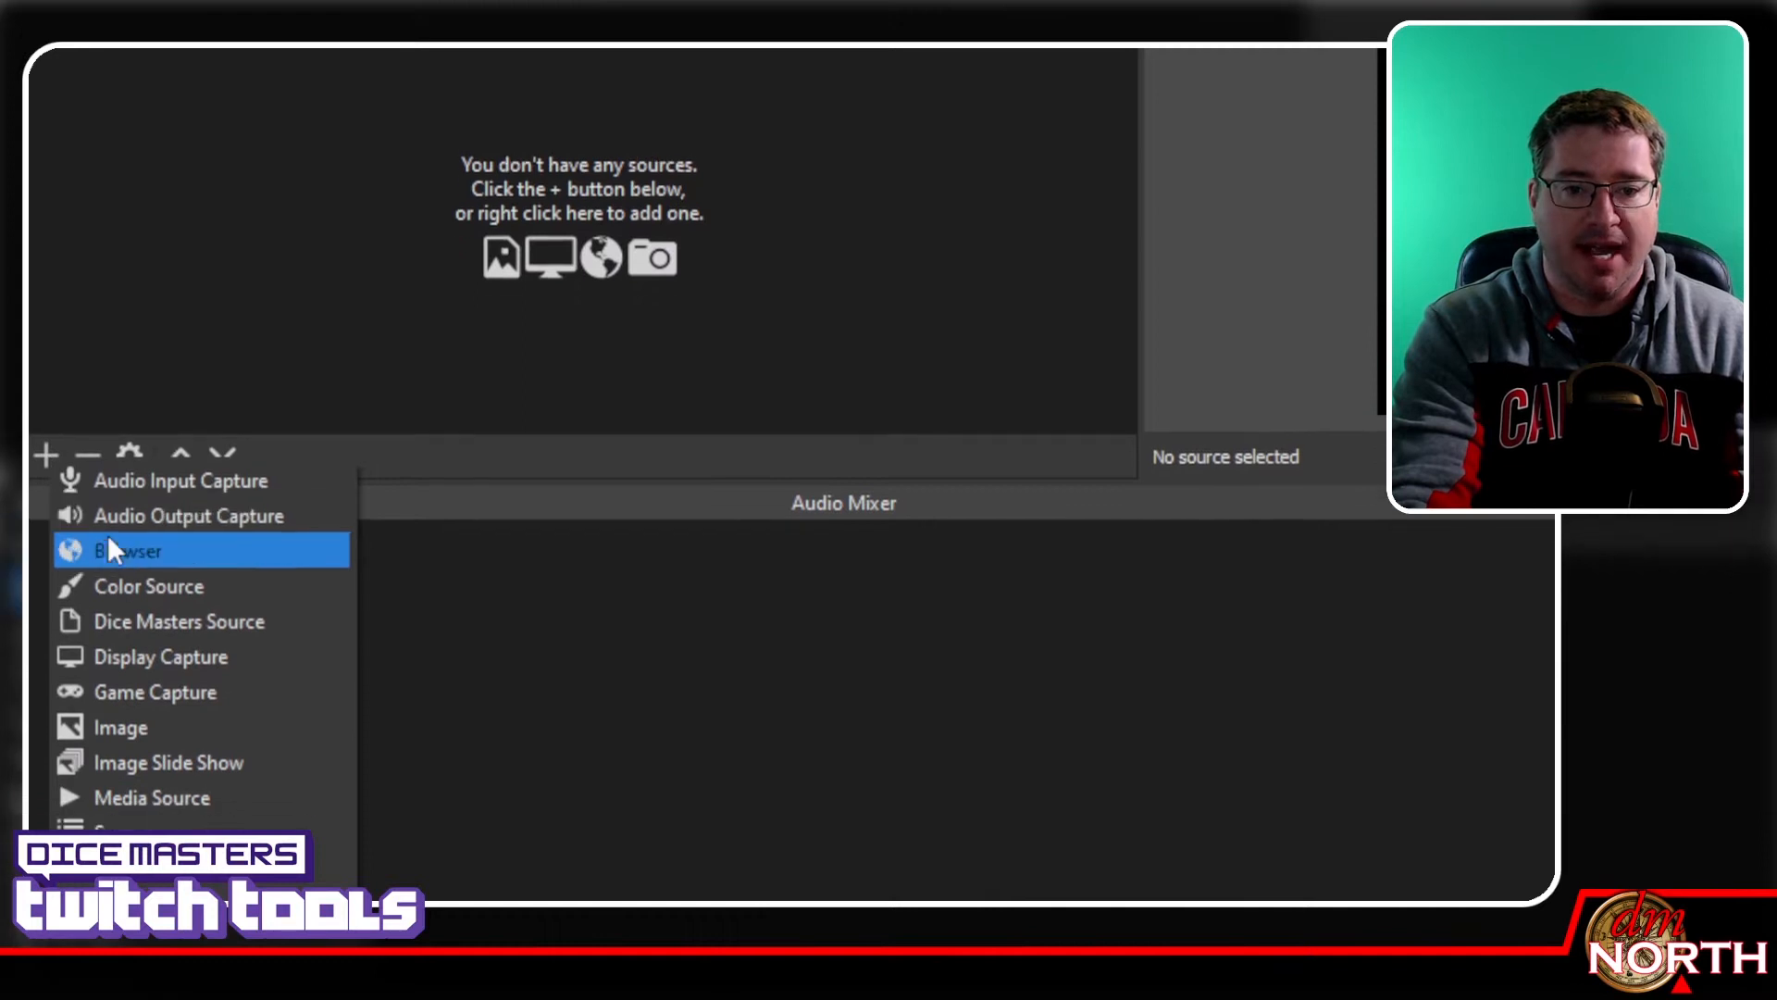
click(111, 577)
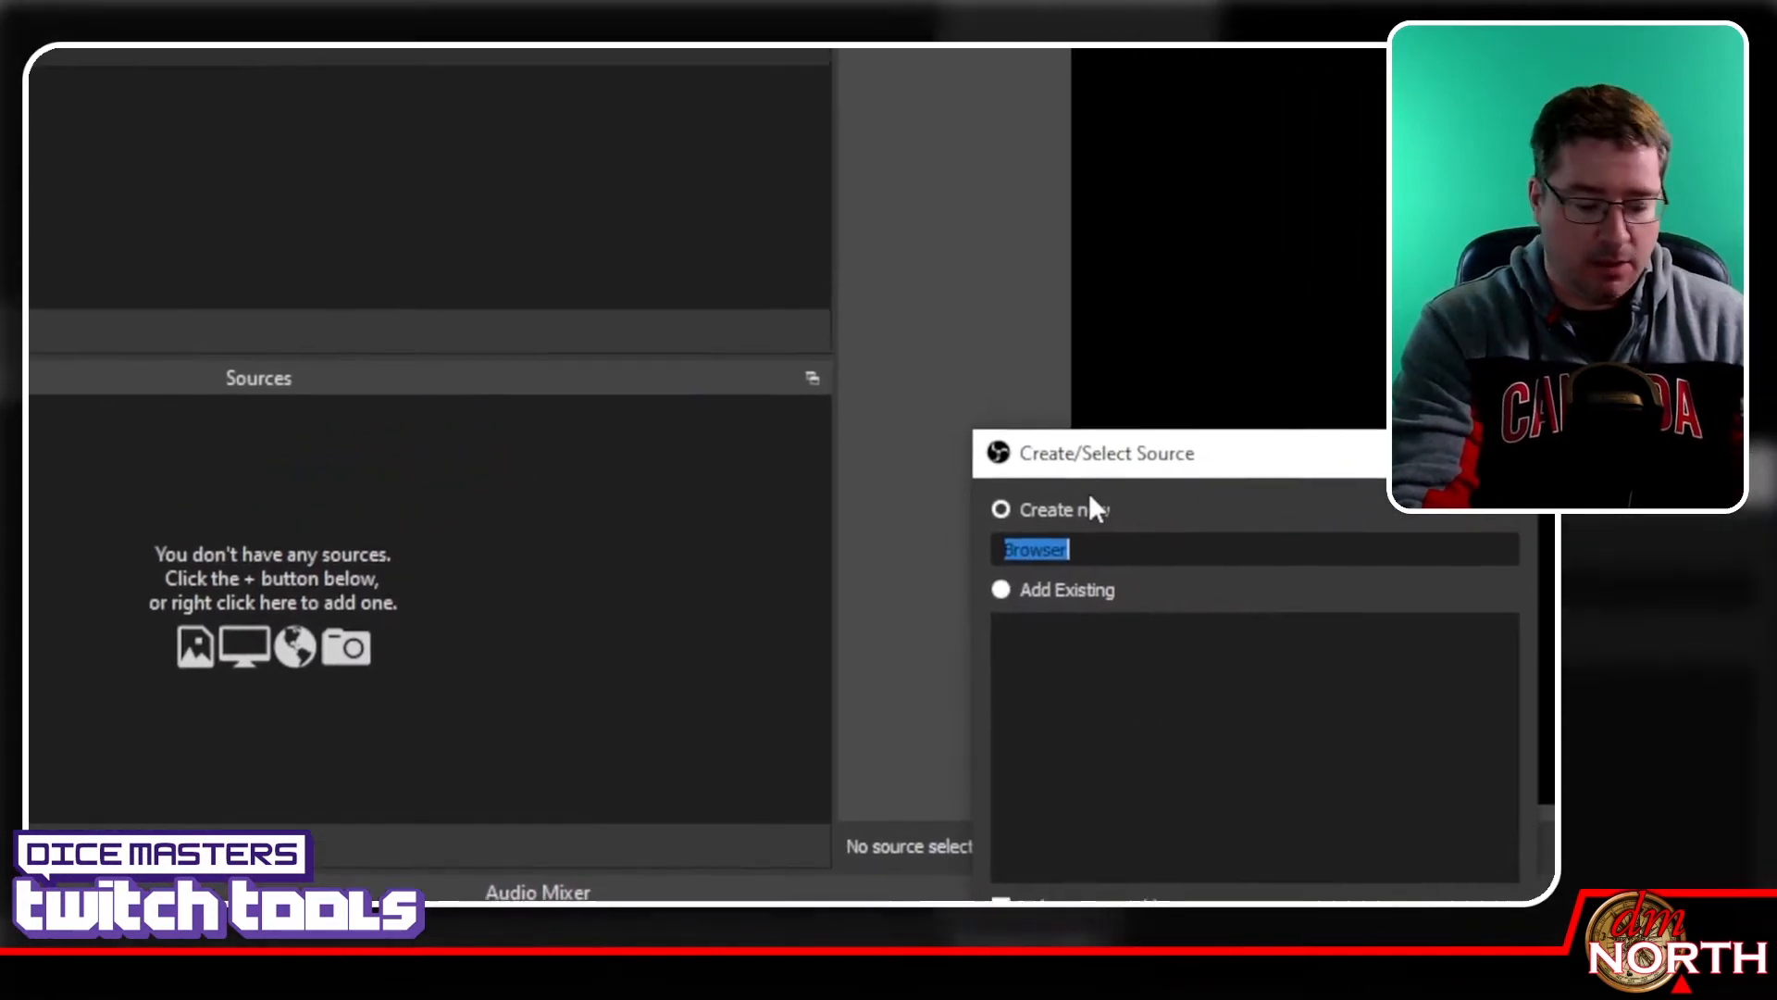
key(BackSpace)
text([D)
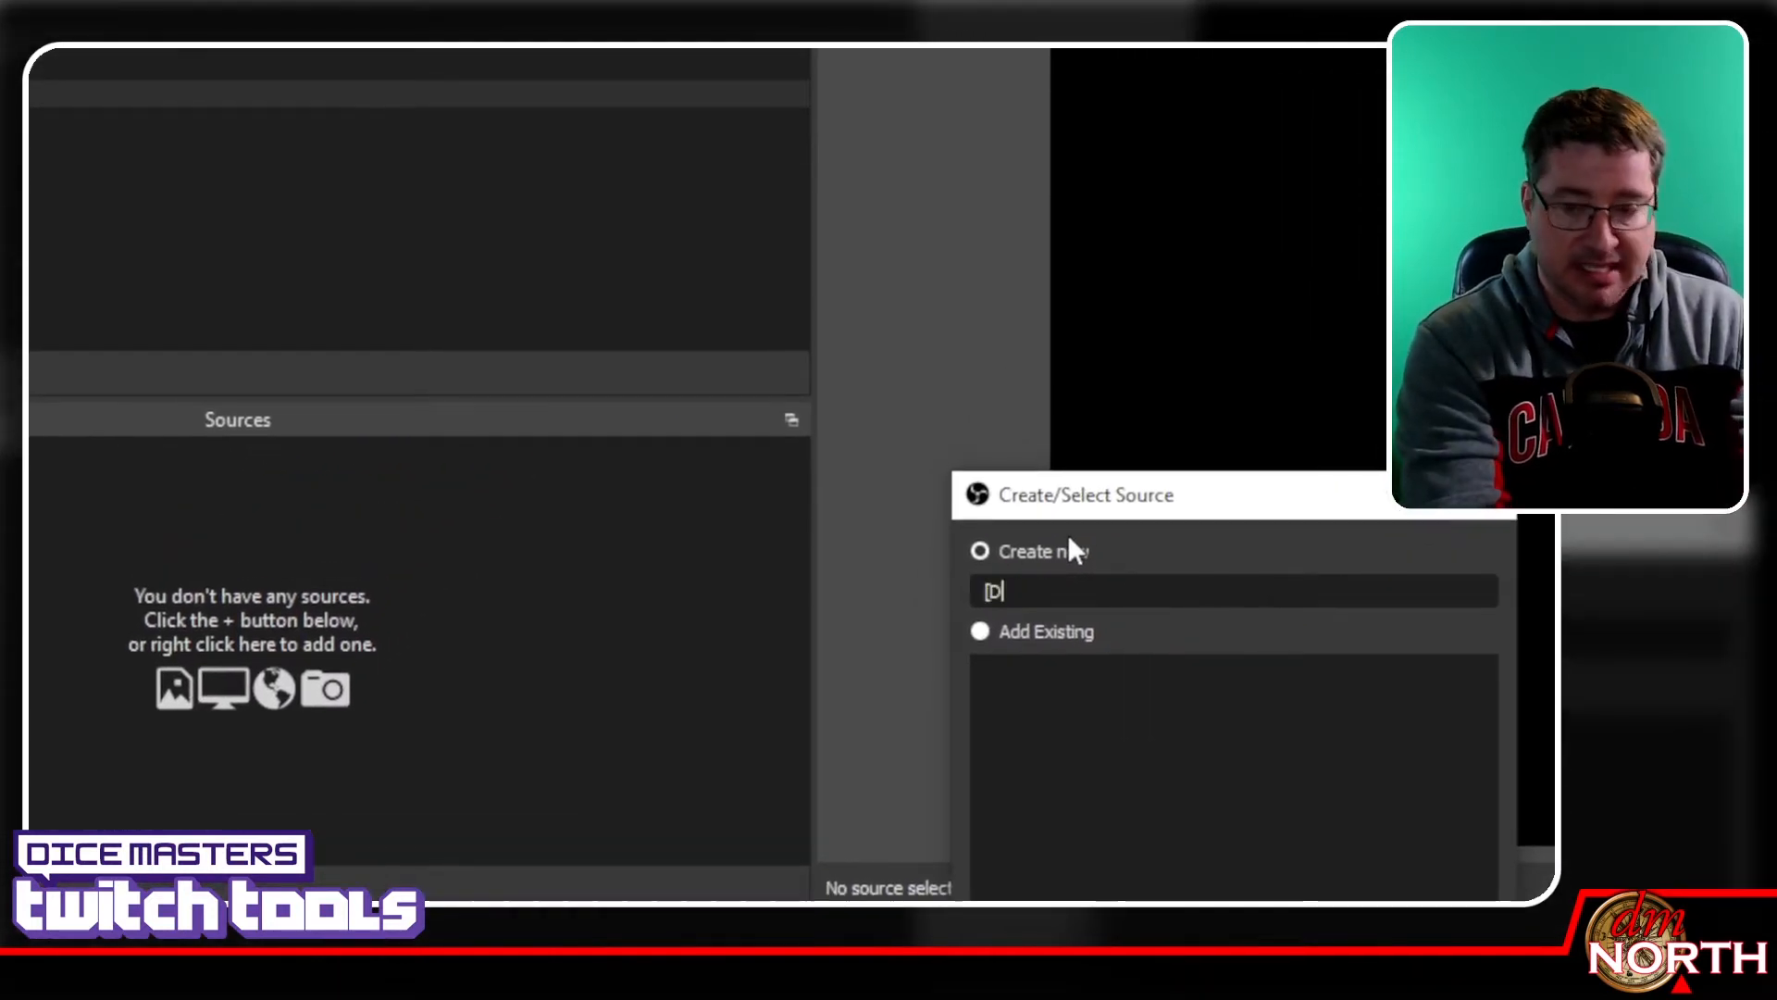
text(M] [P1)
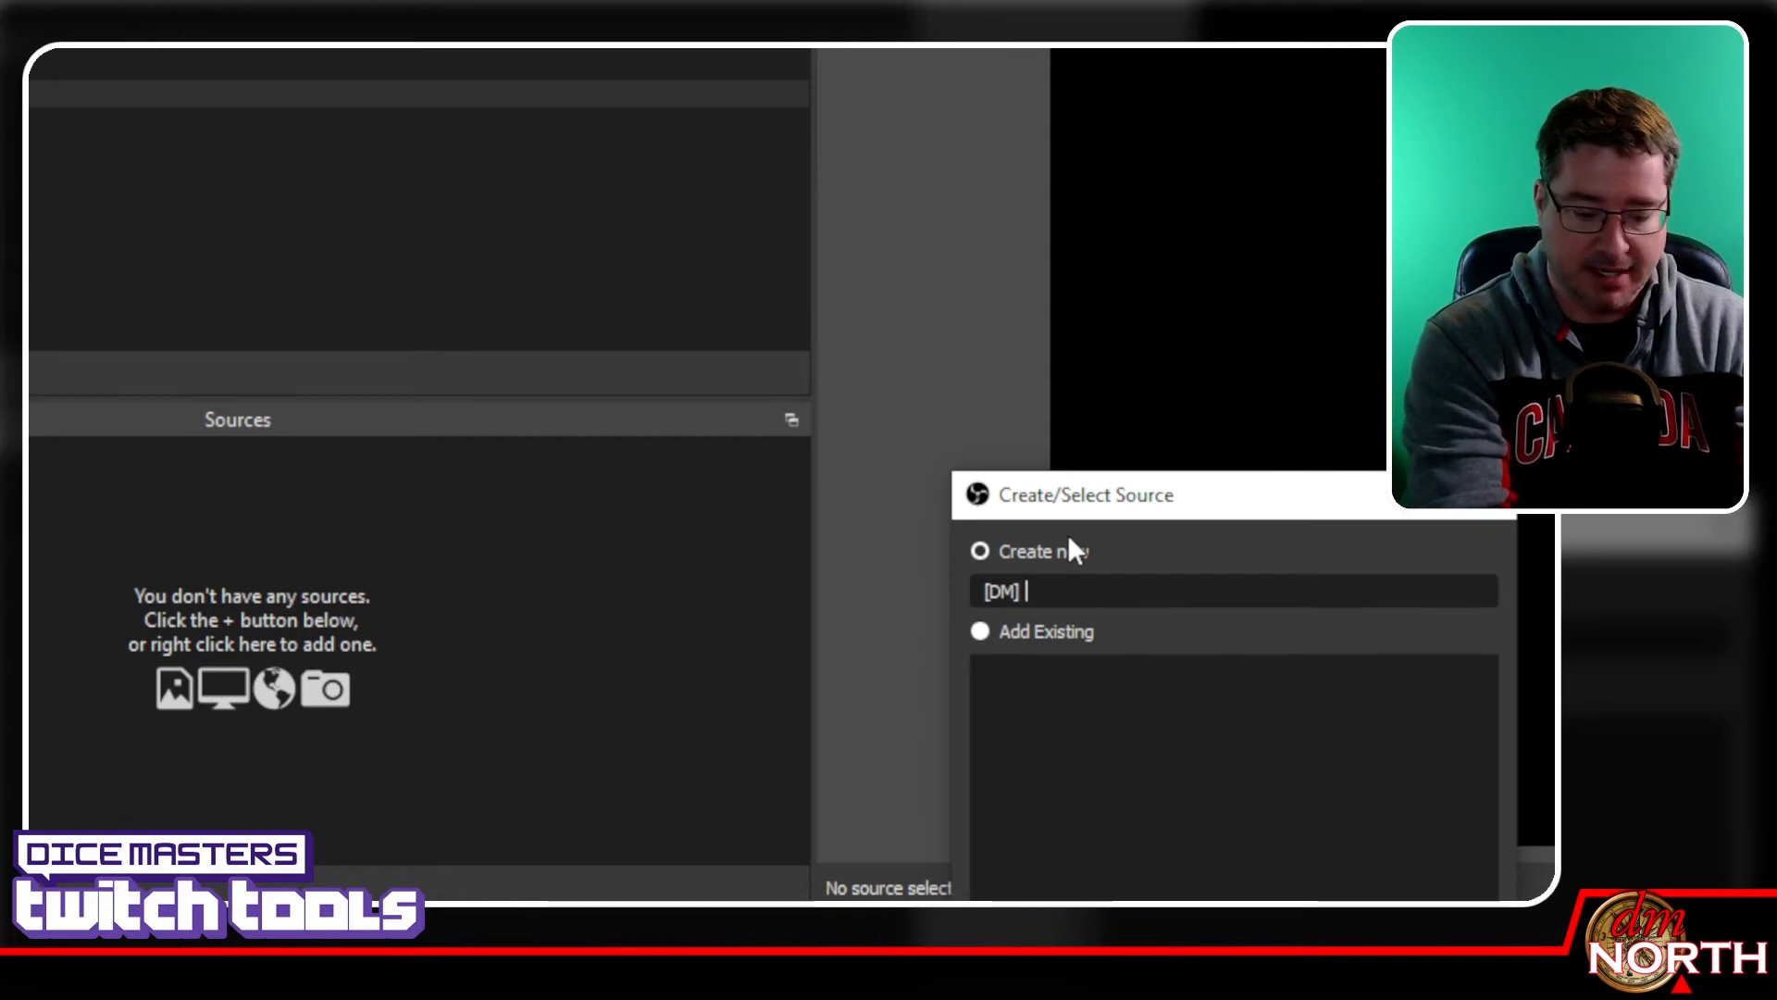
text(])
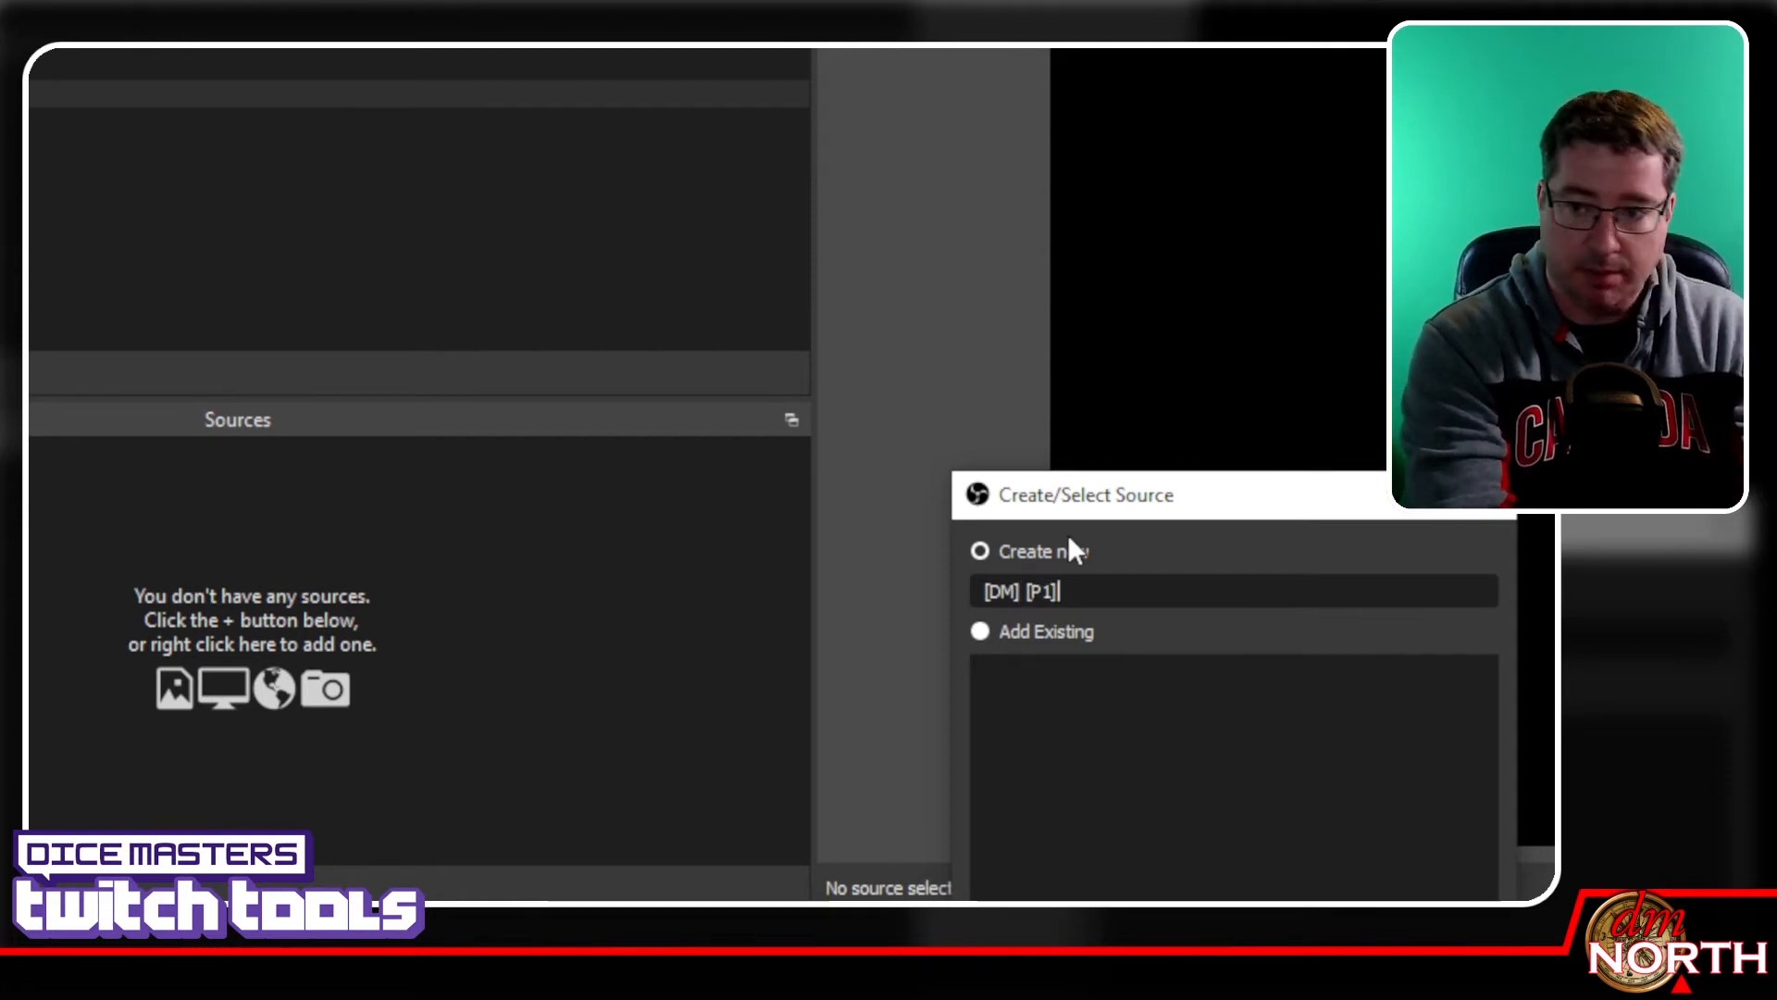
text( Card 1)
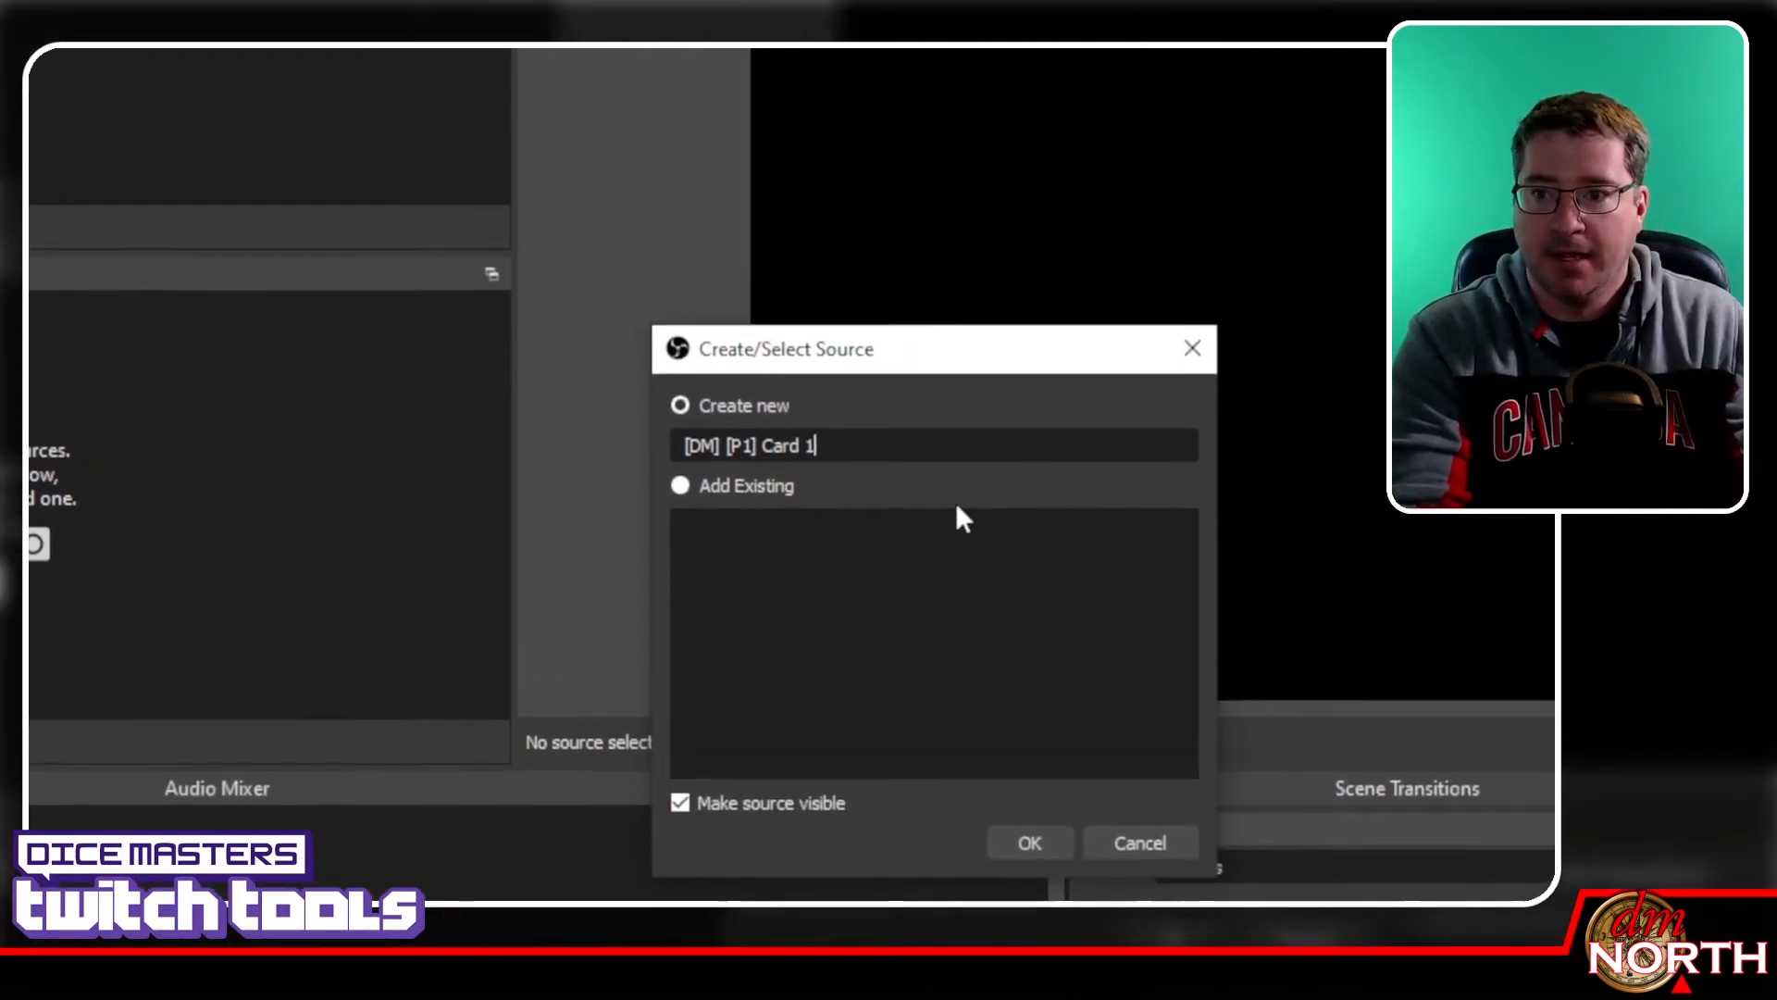
key(ctrl+a)
key(ctrl+c)
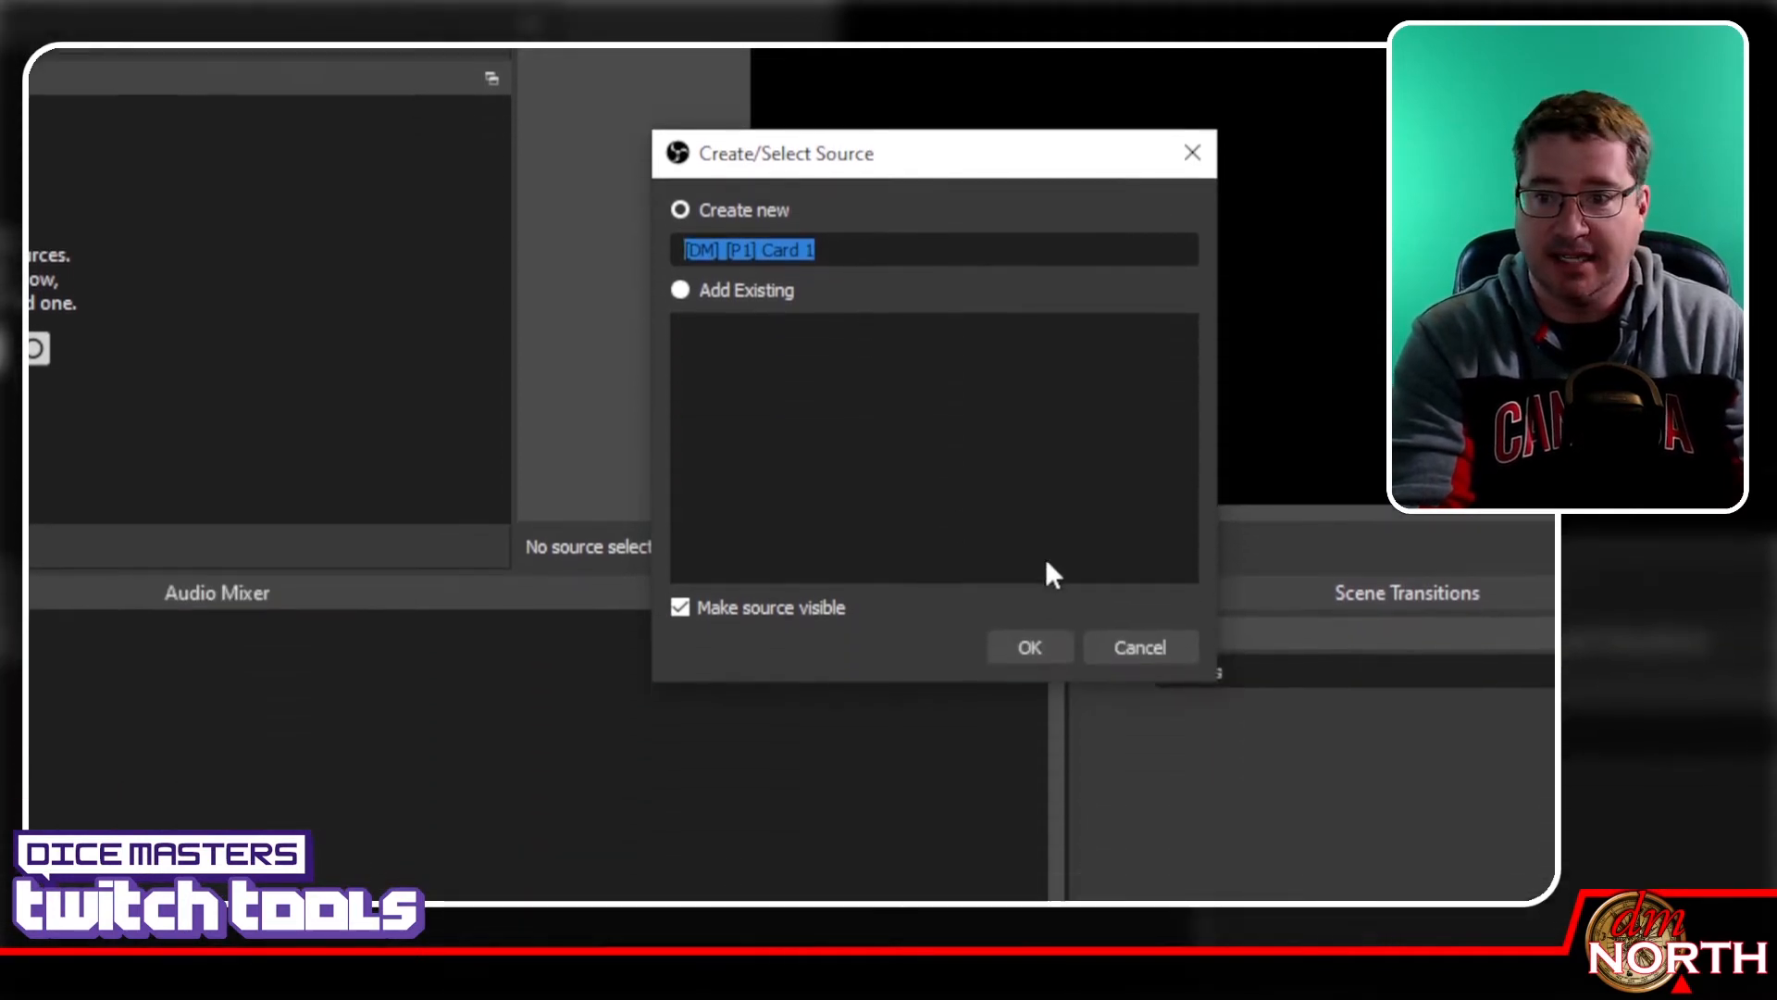
click(1030, 647)
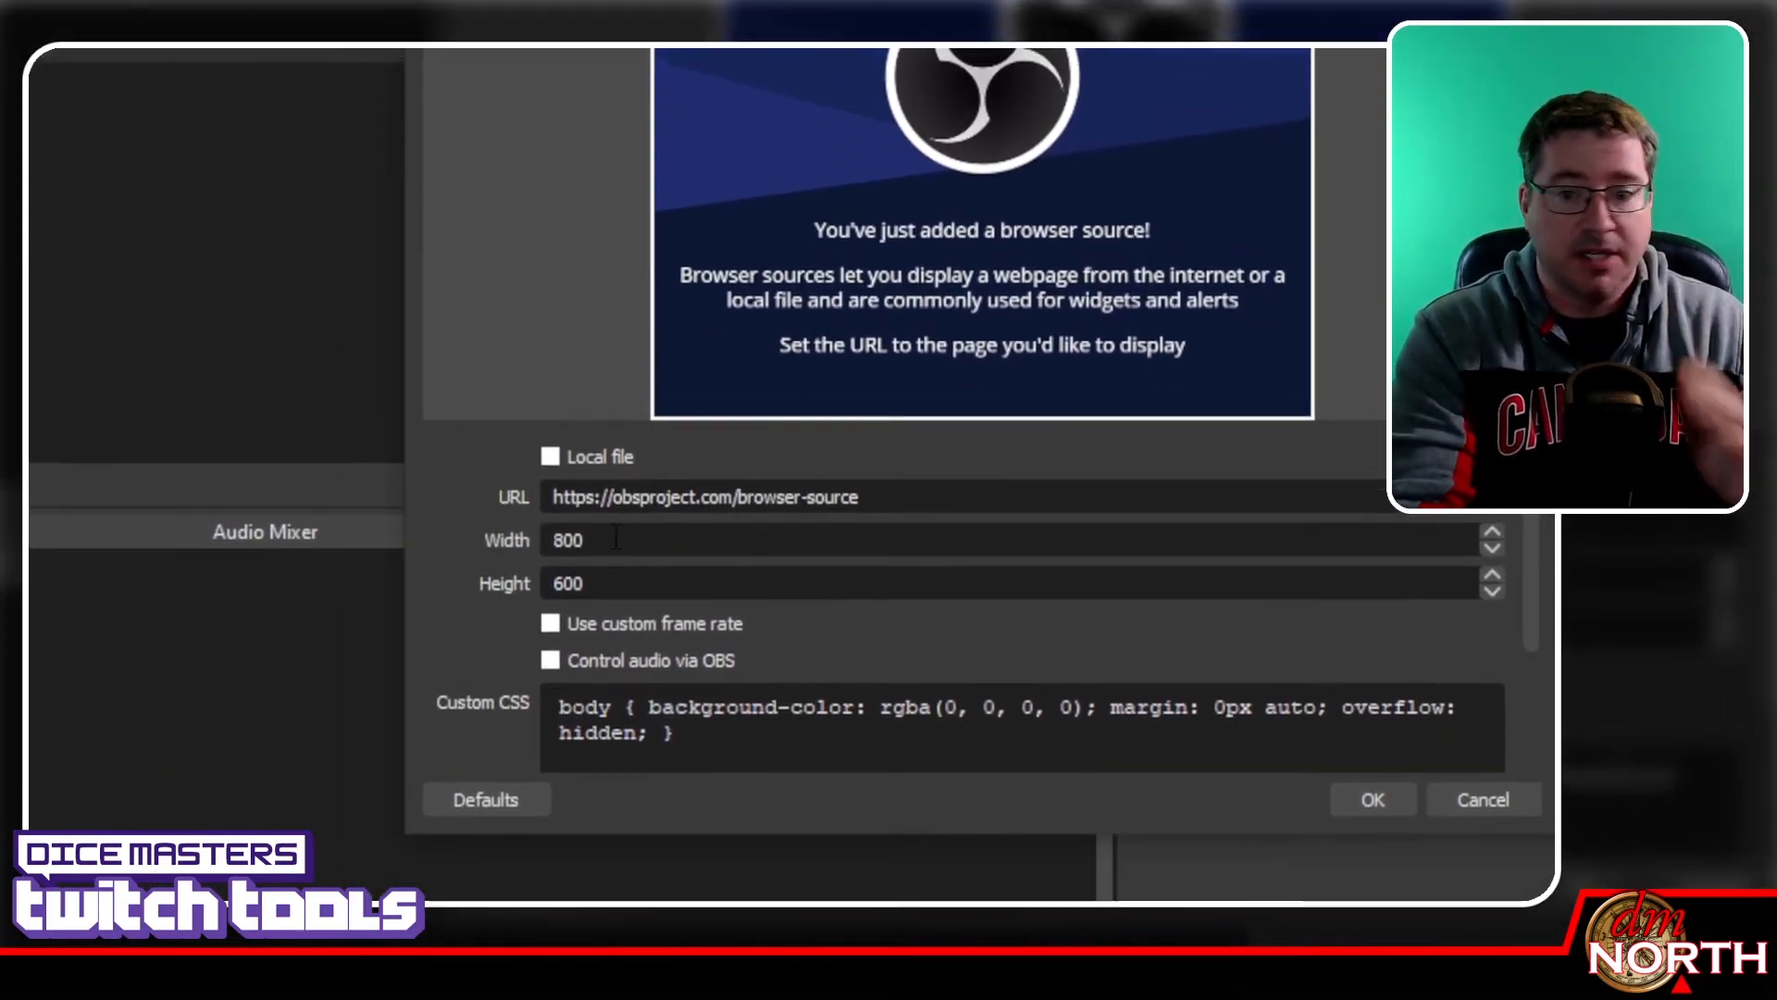
Set the browser source's width to 368 and height to 510, and accept its properties
double_click(570, 540)
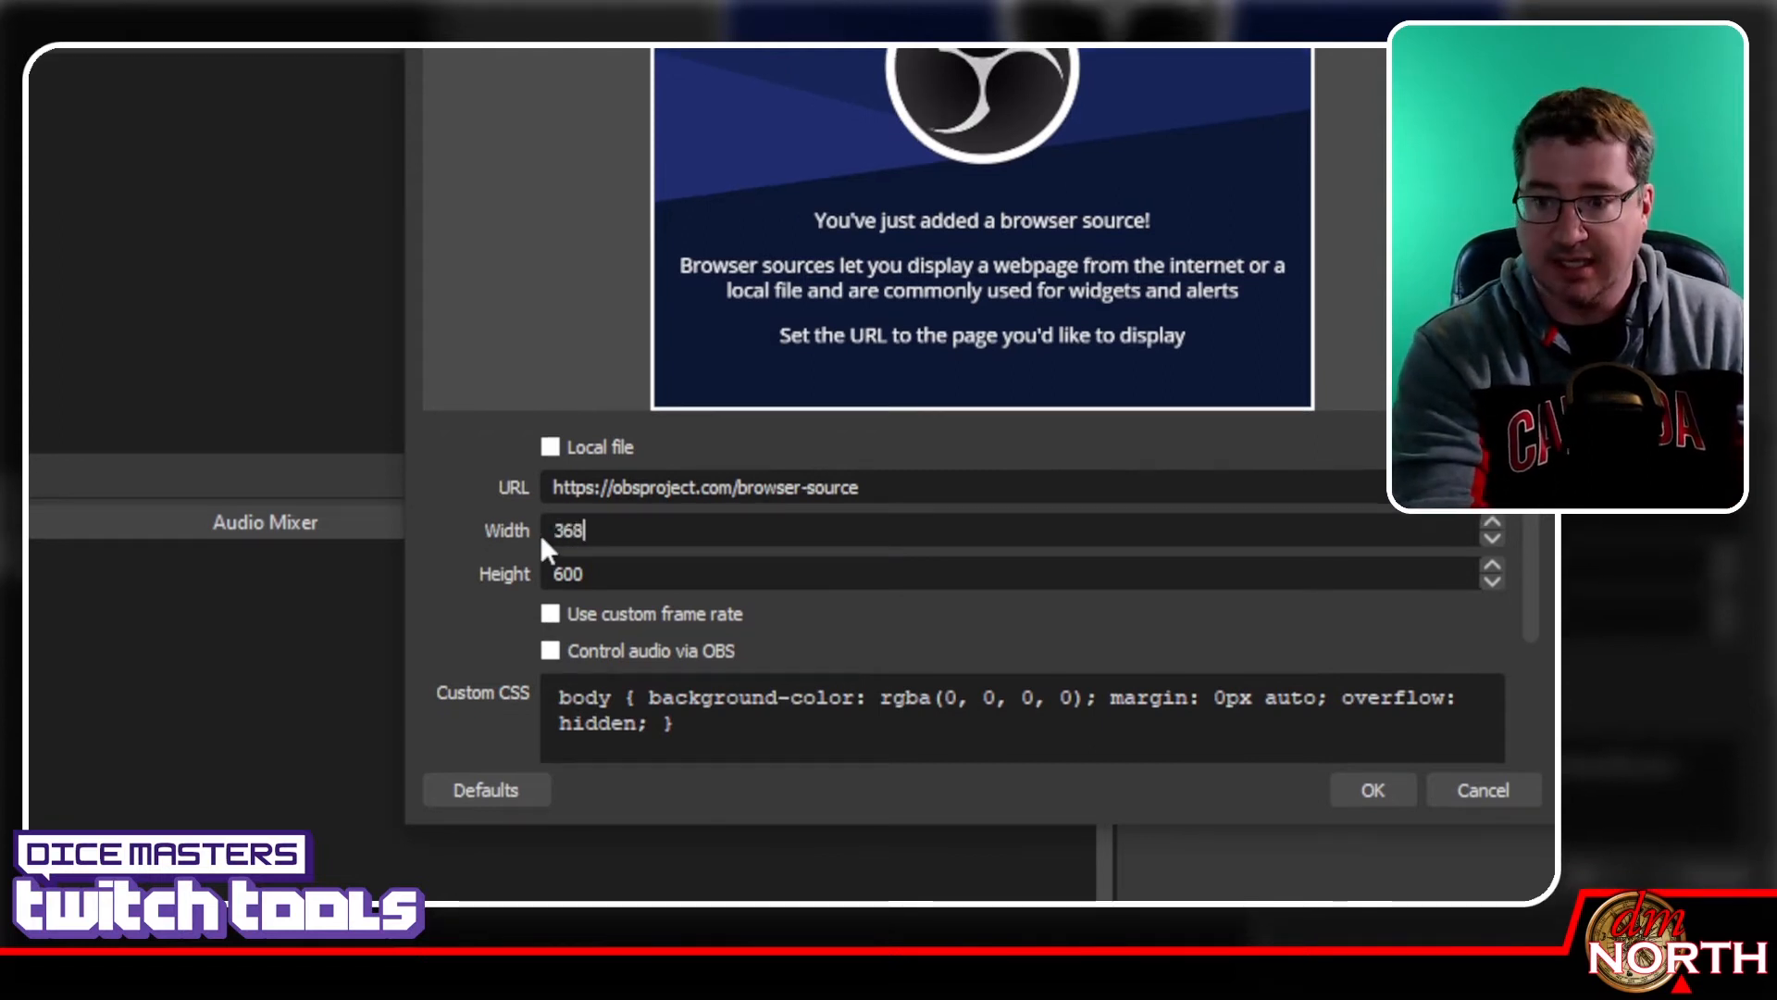
key(Tab)
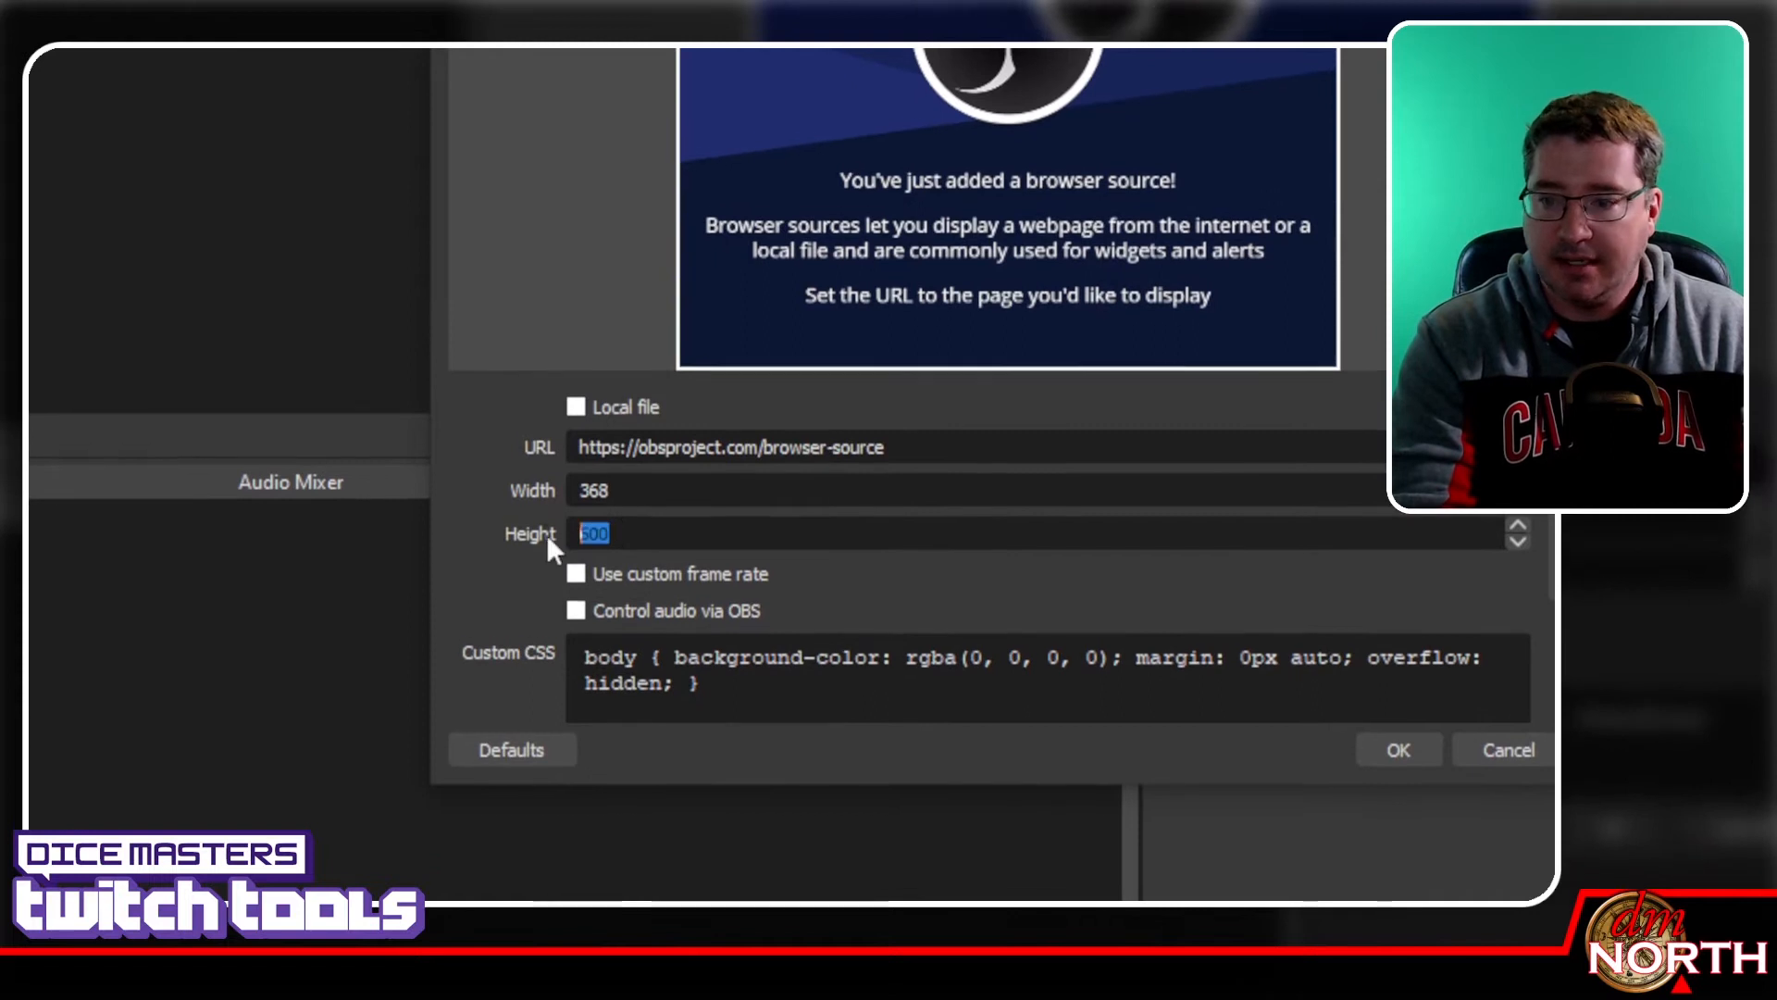
text(510)
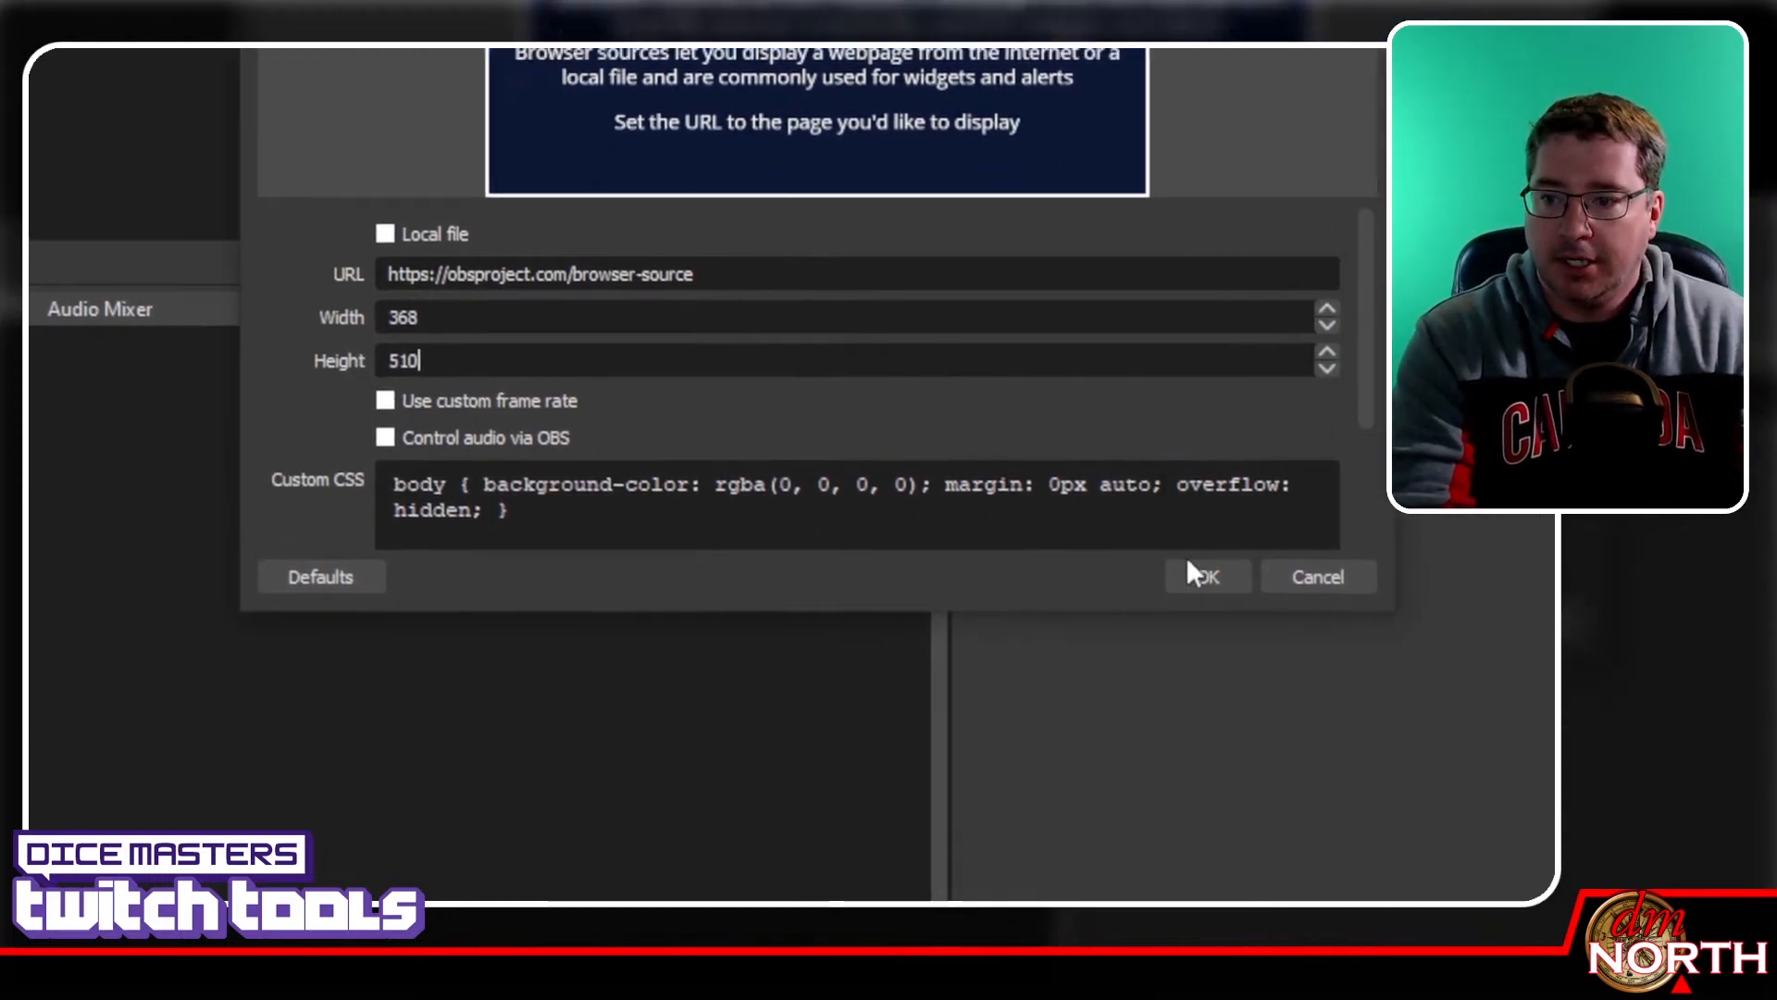
click(1199, 575)
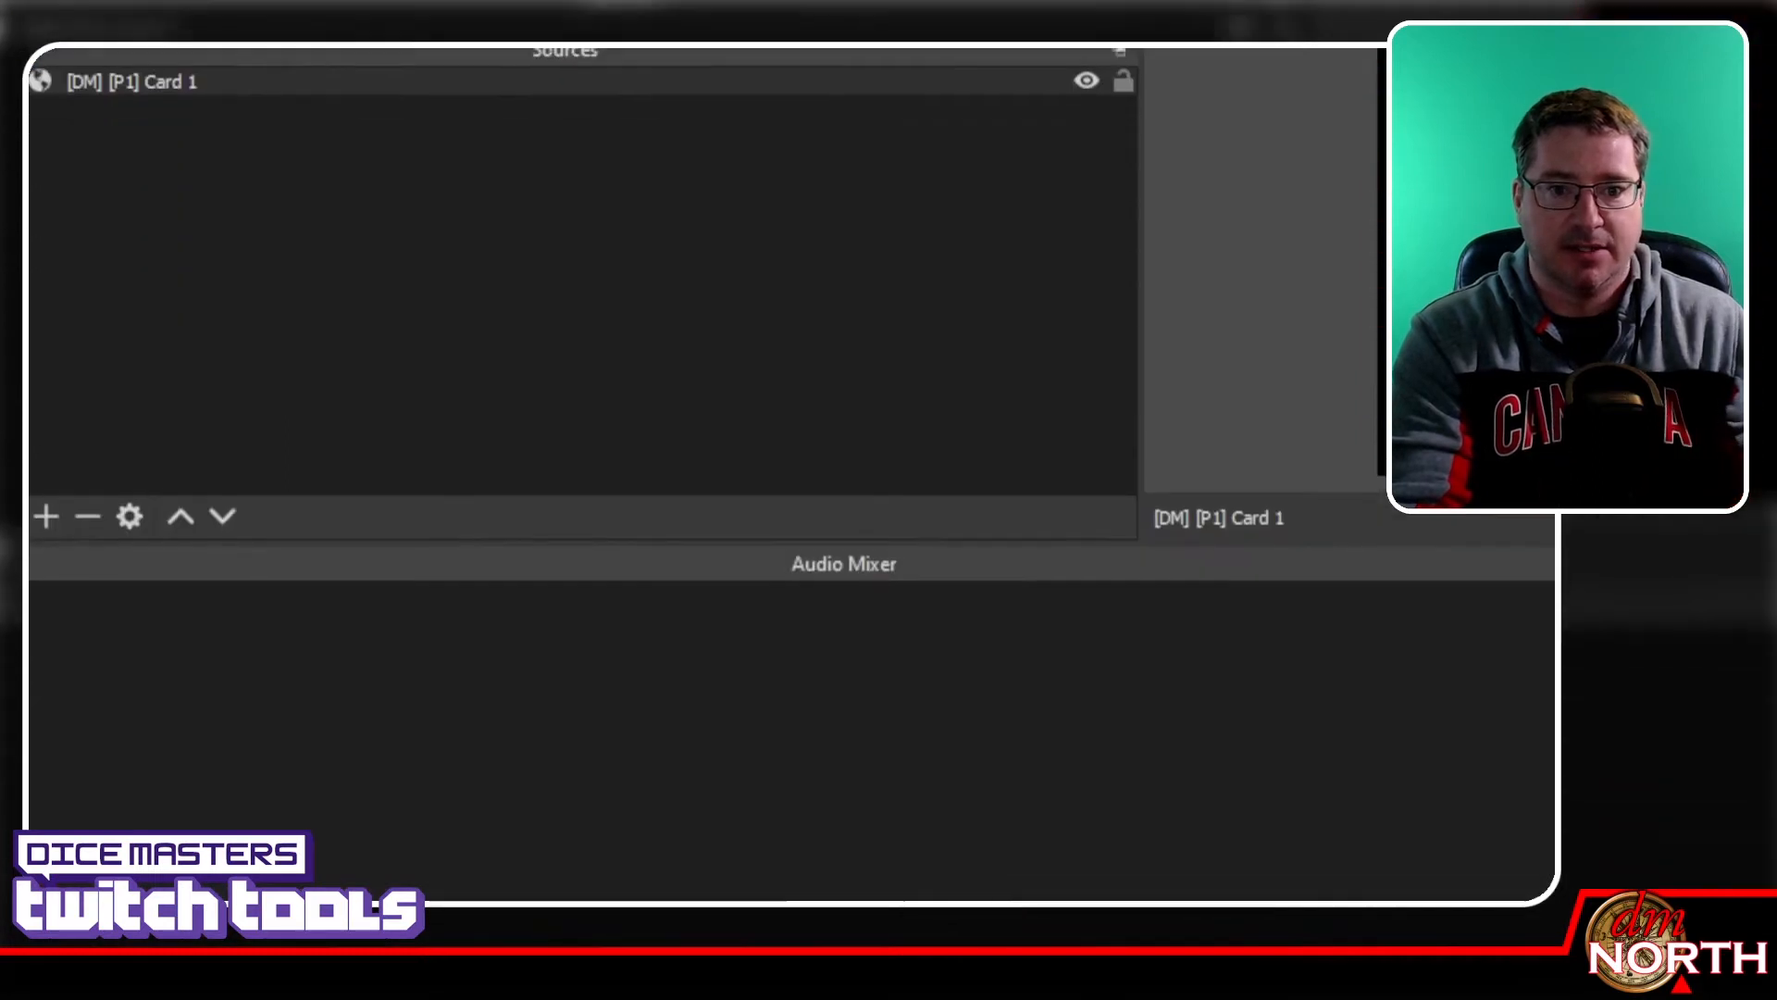
Create a new browser source named [DM] [P1] Card 2 in the [NS] [DM] Player 1 Team scene
click(45, 443)
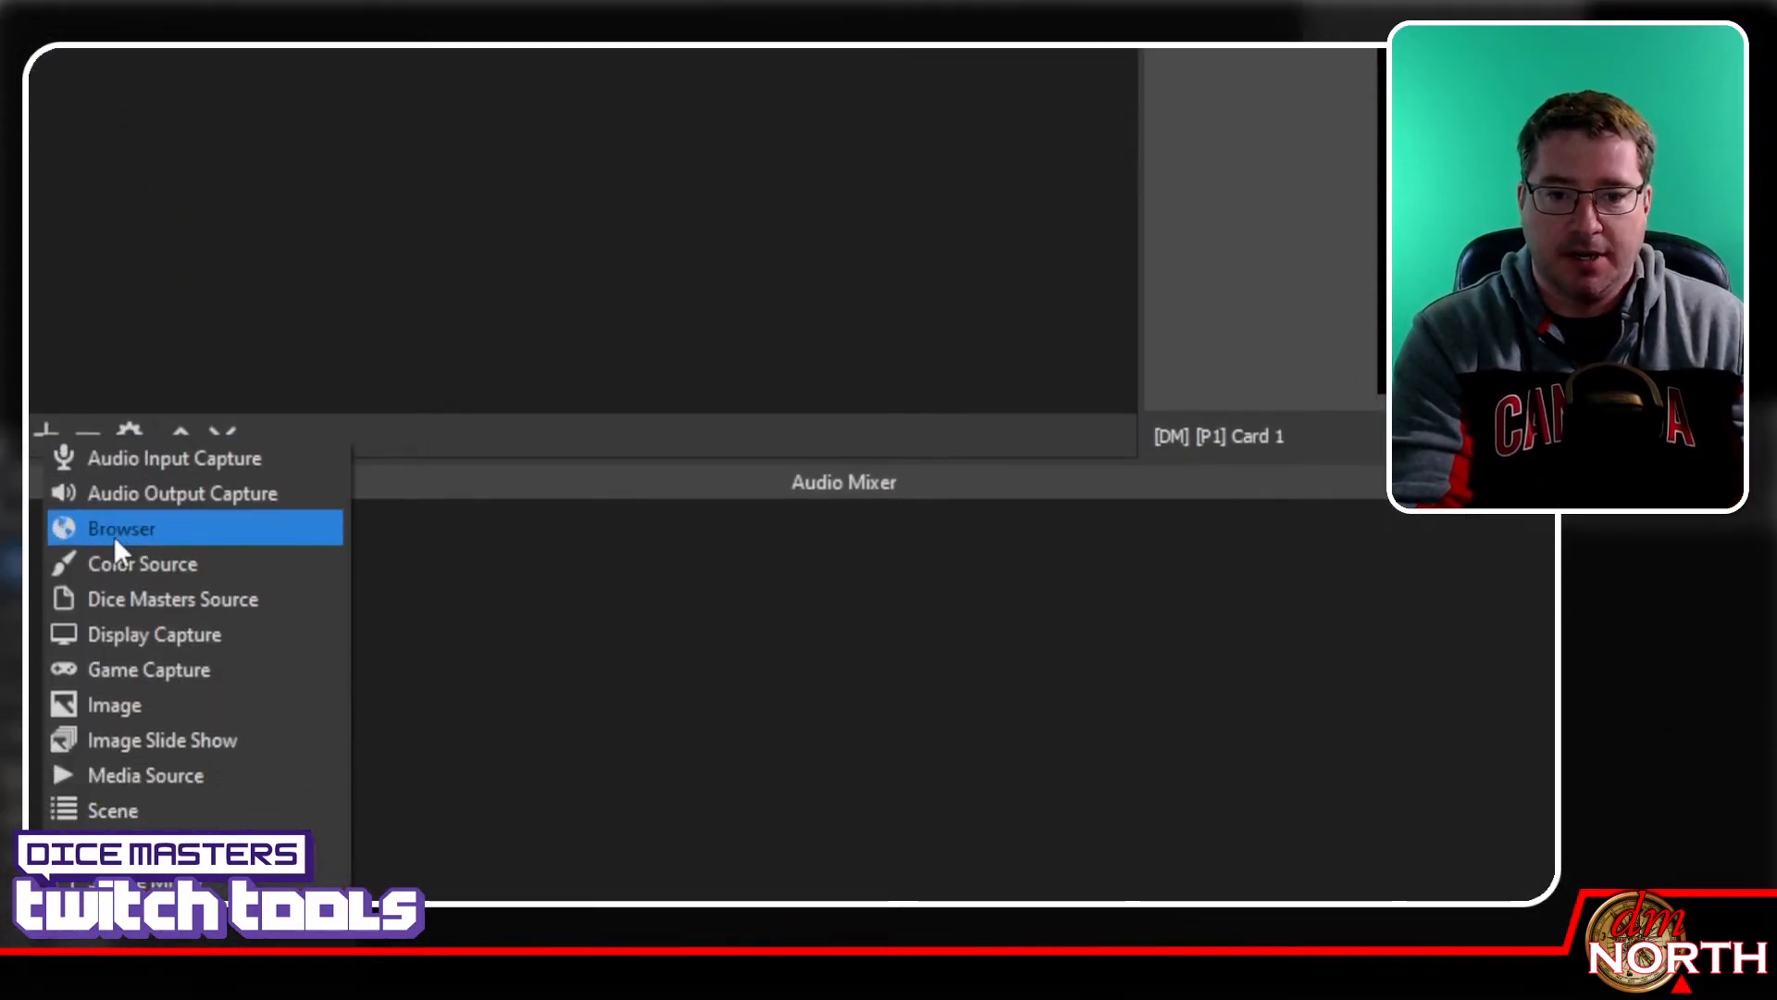
click(112, 629)
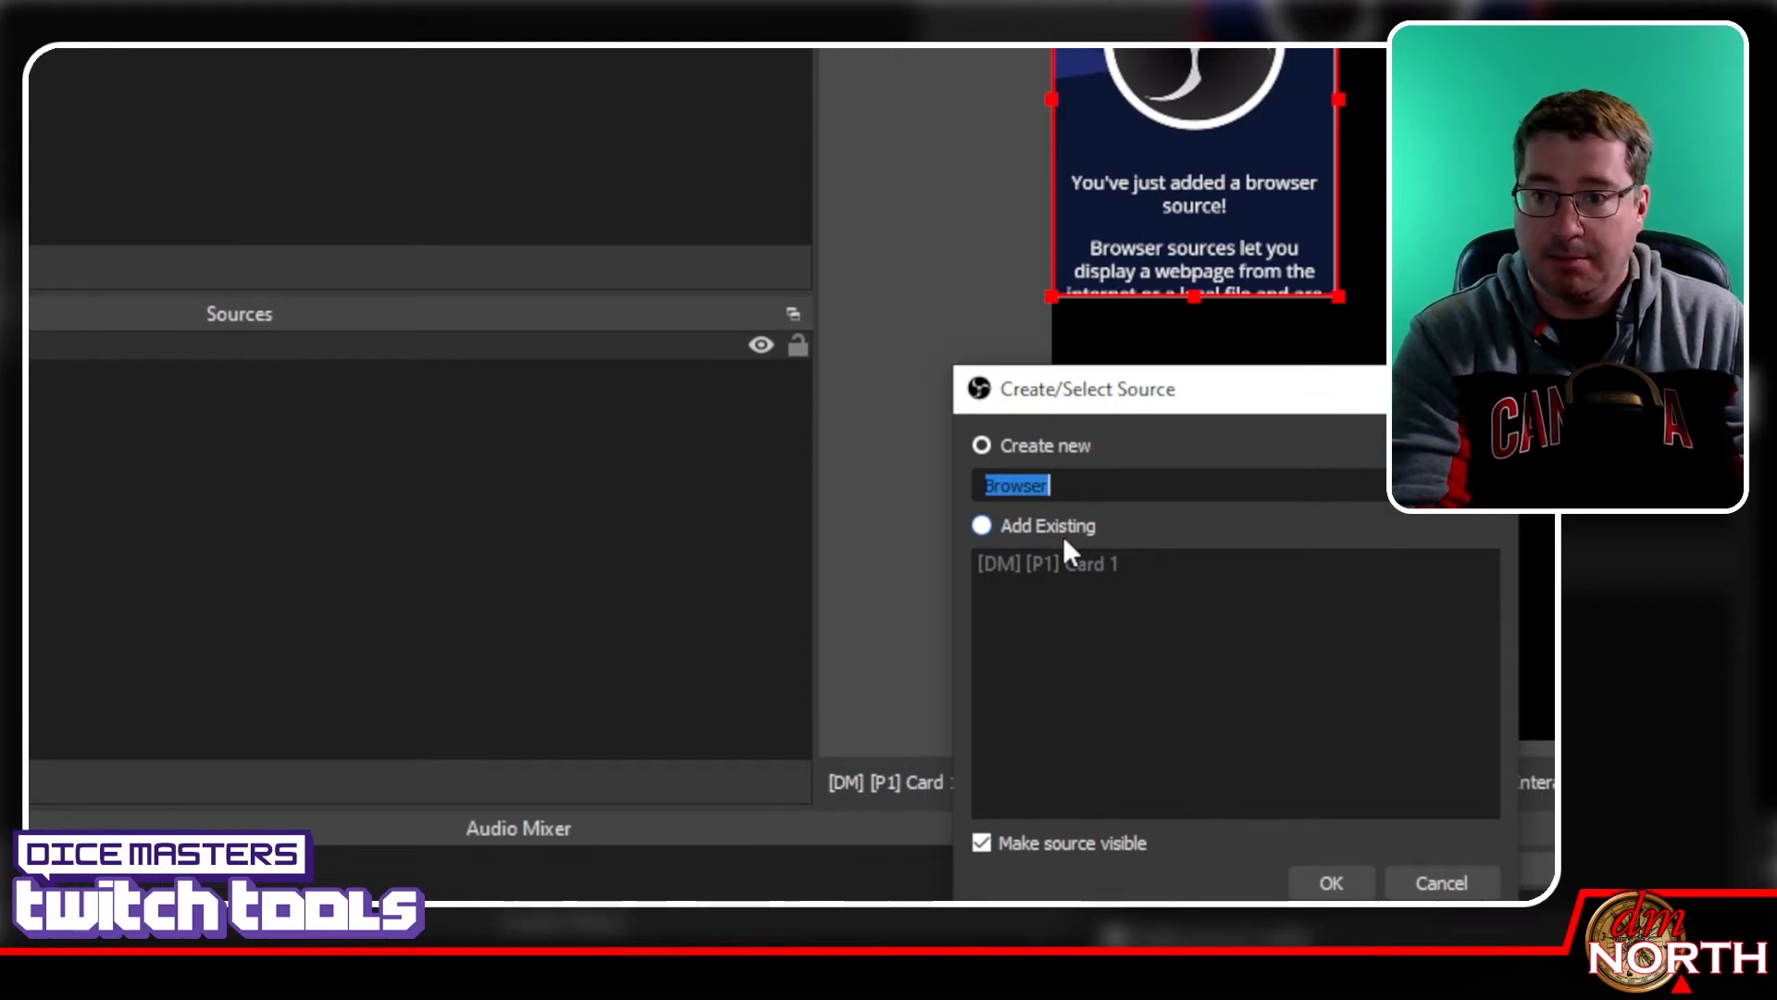
key(ctrl+v)
key(BackSpace)
text(2)
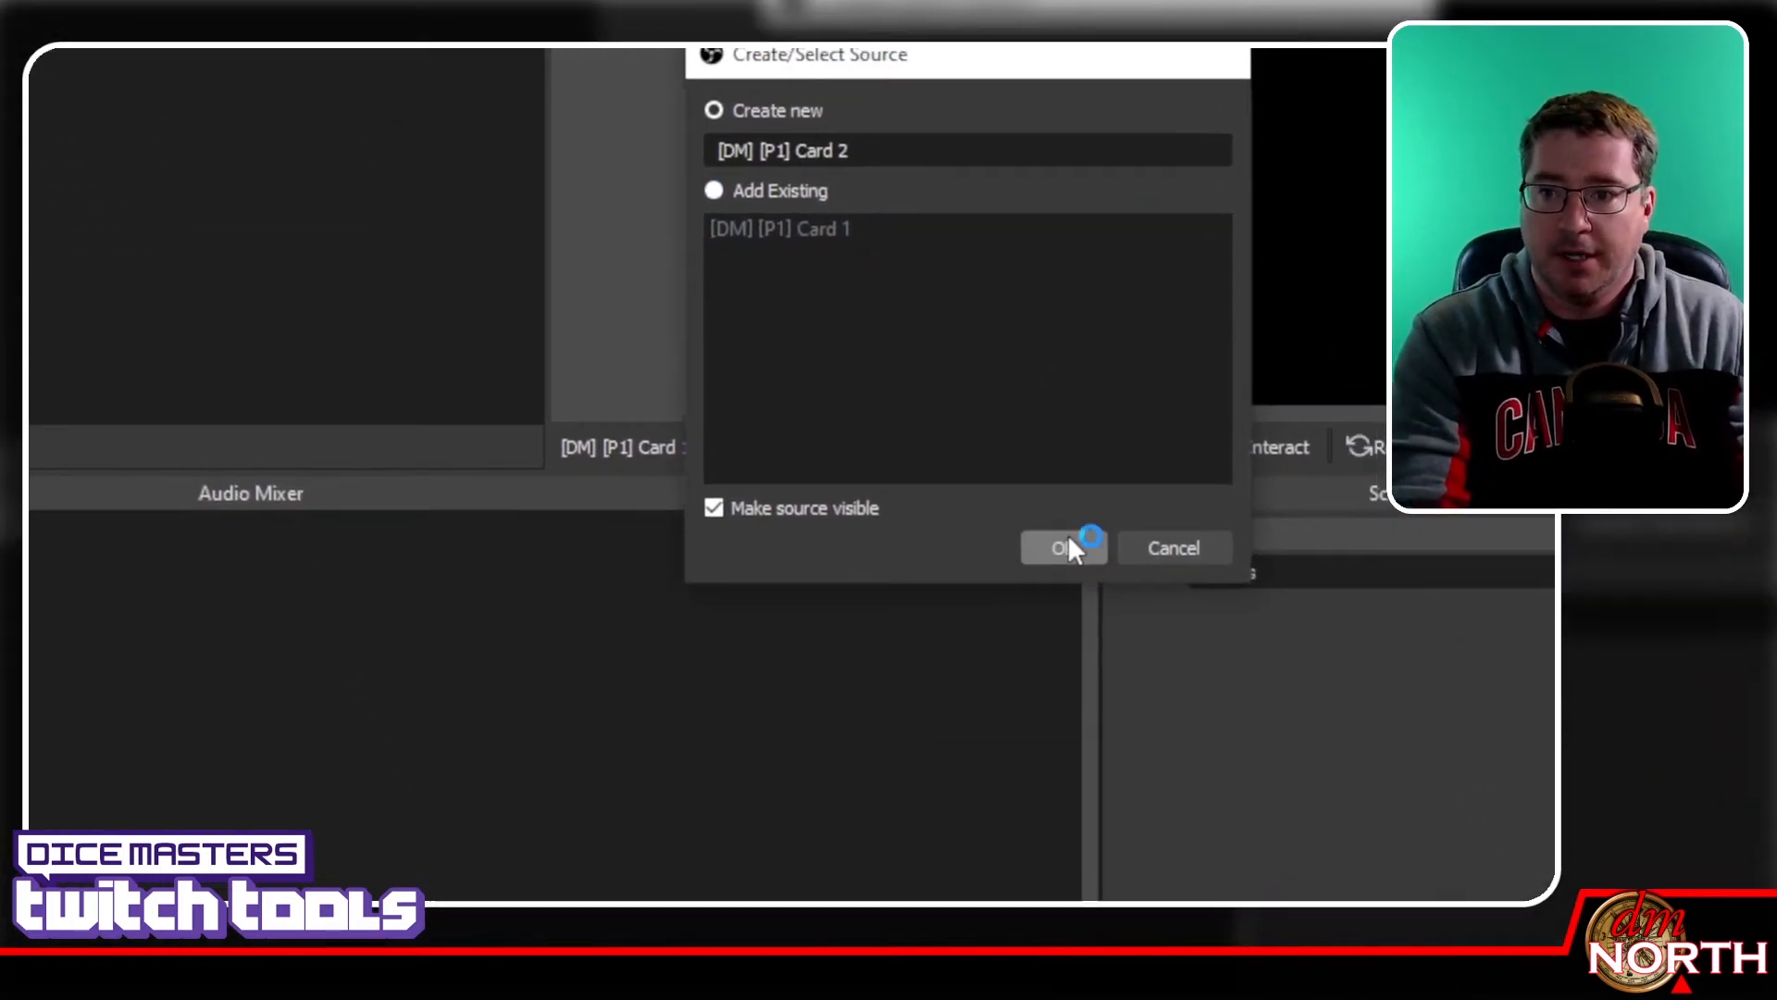
click(1078, 541)
Set the Card 2 source to 368 wide and 510 high, accept it, and place it beside Card 1 on the canvas
double_click(618, 528)
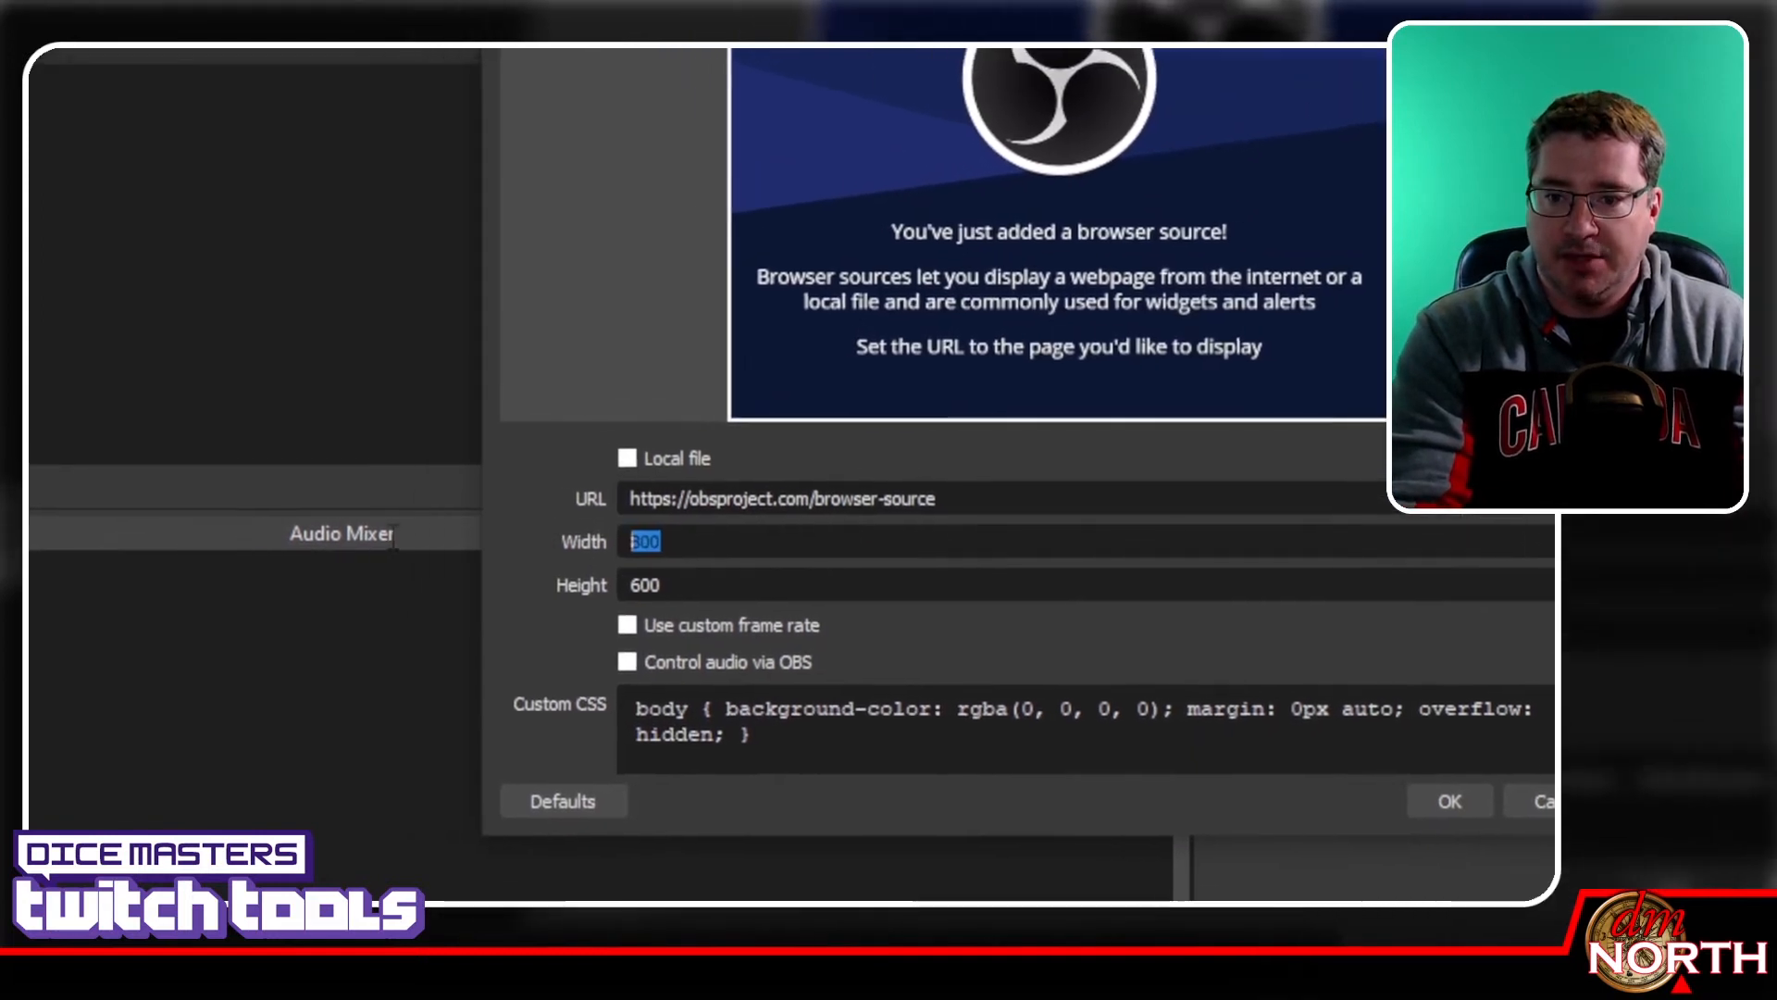
text(3)
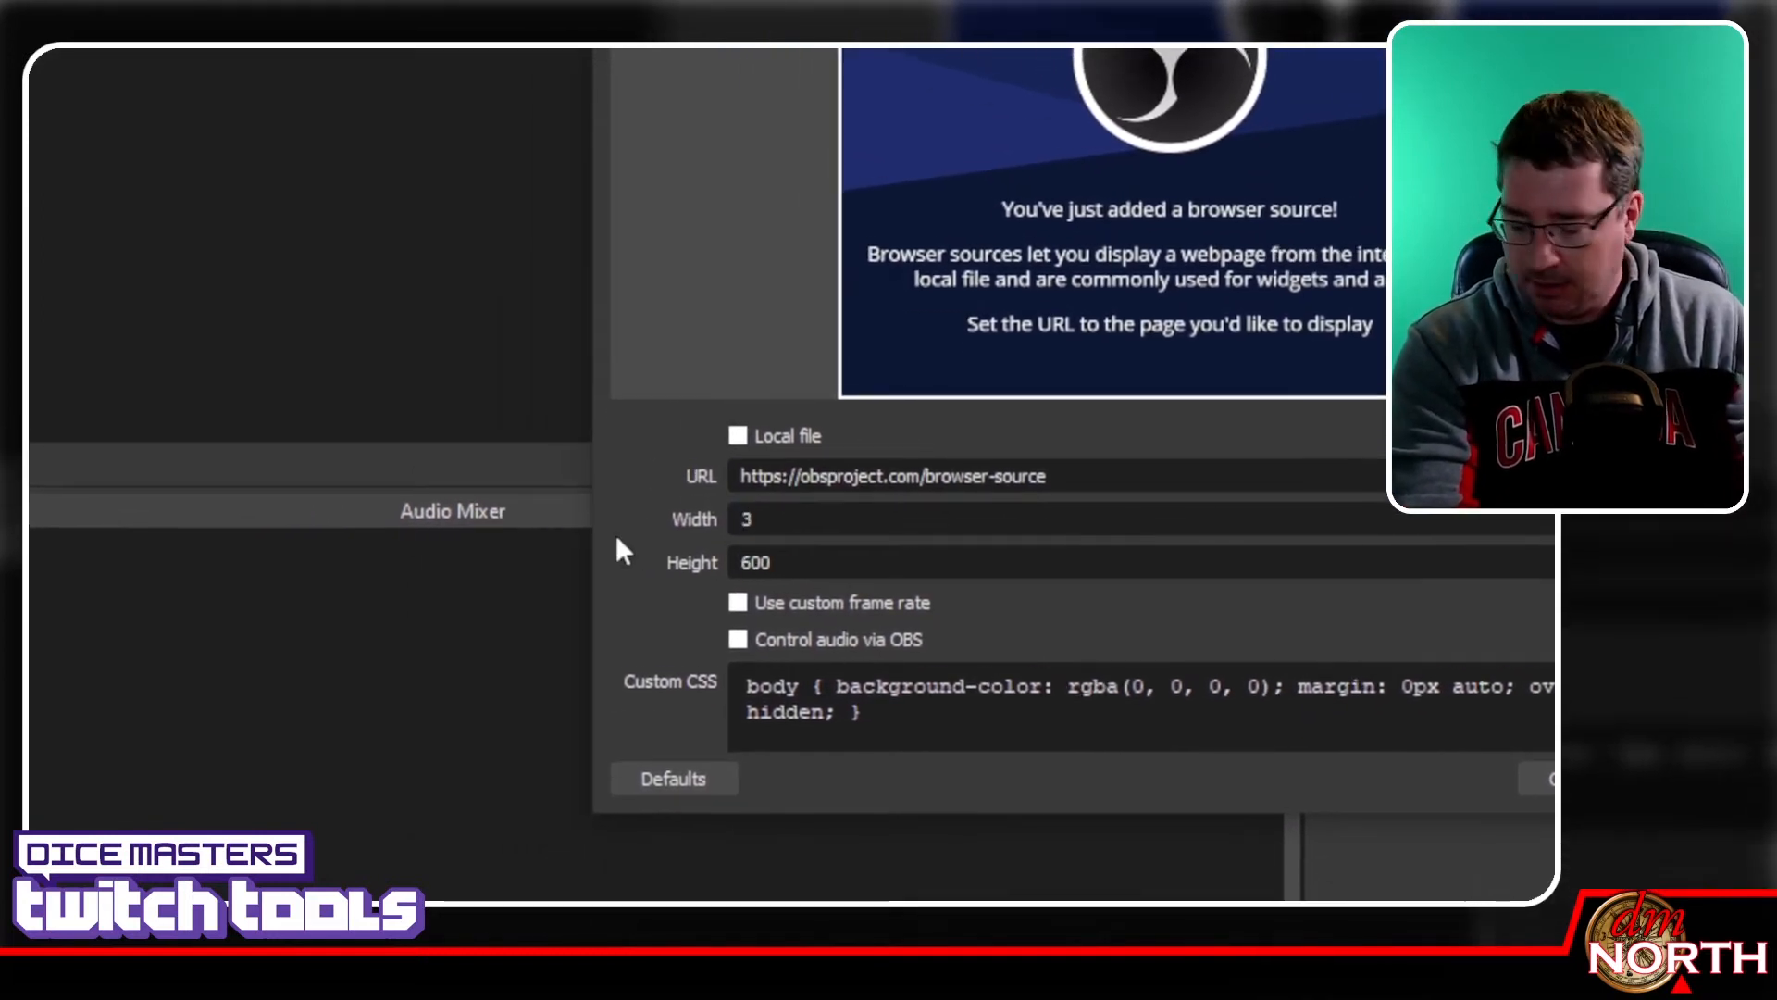
text(68)
key(Tab)
text(510)
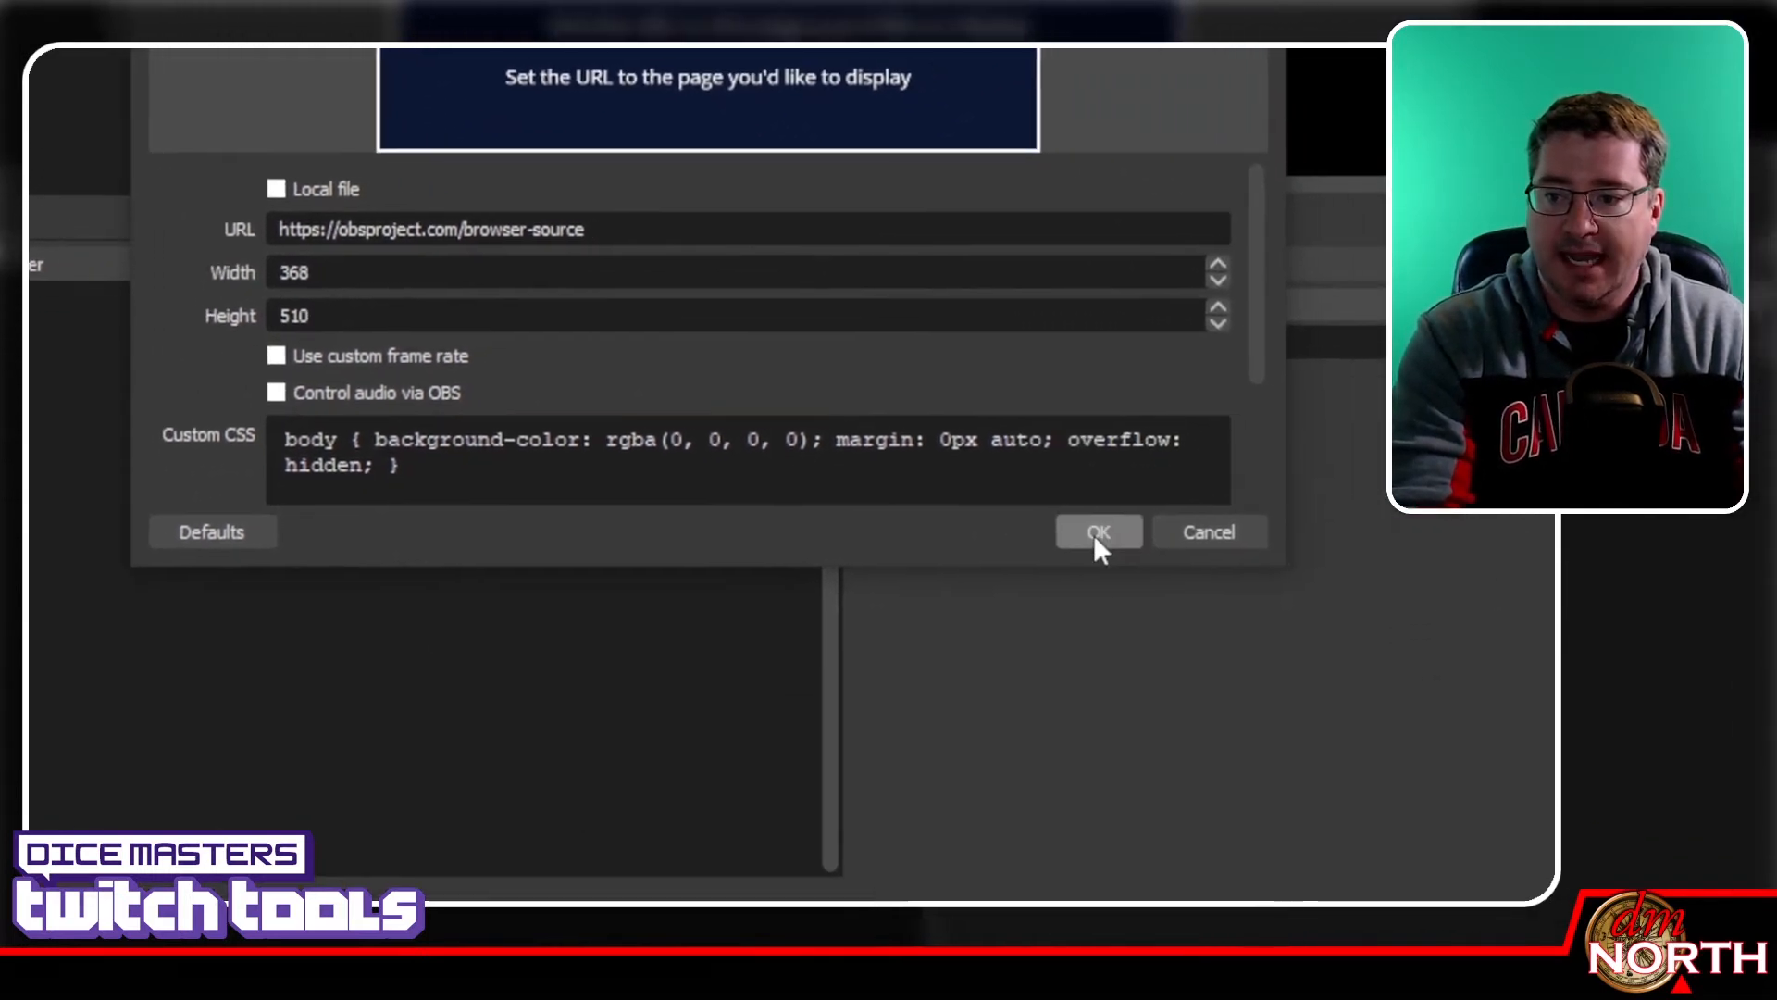
click(1201, 542)
drag(635, 397, 908, 436)
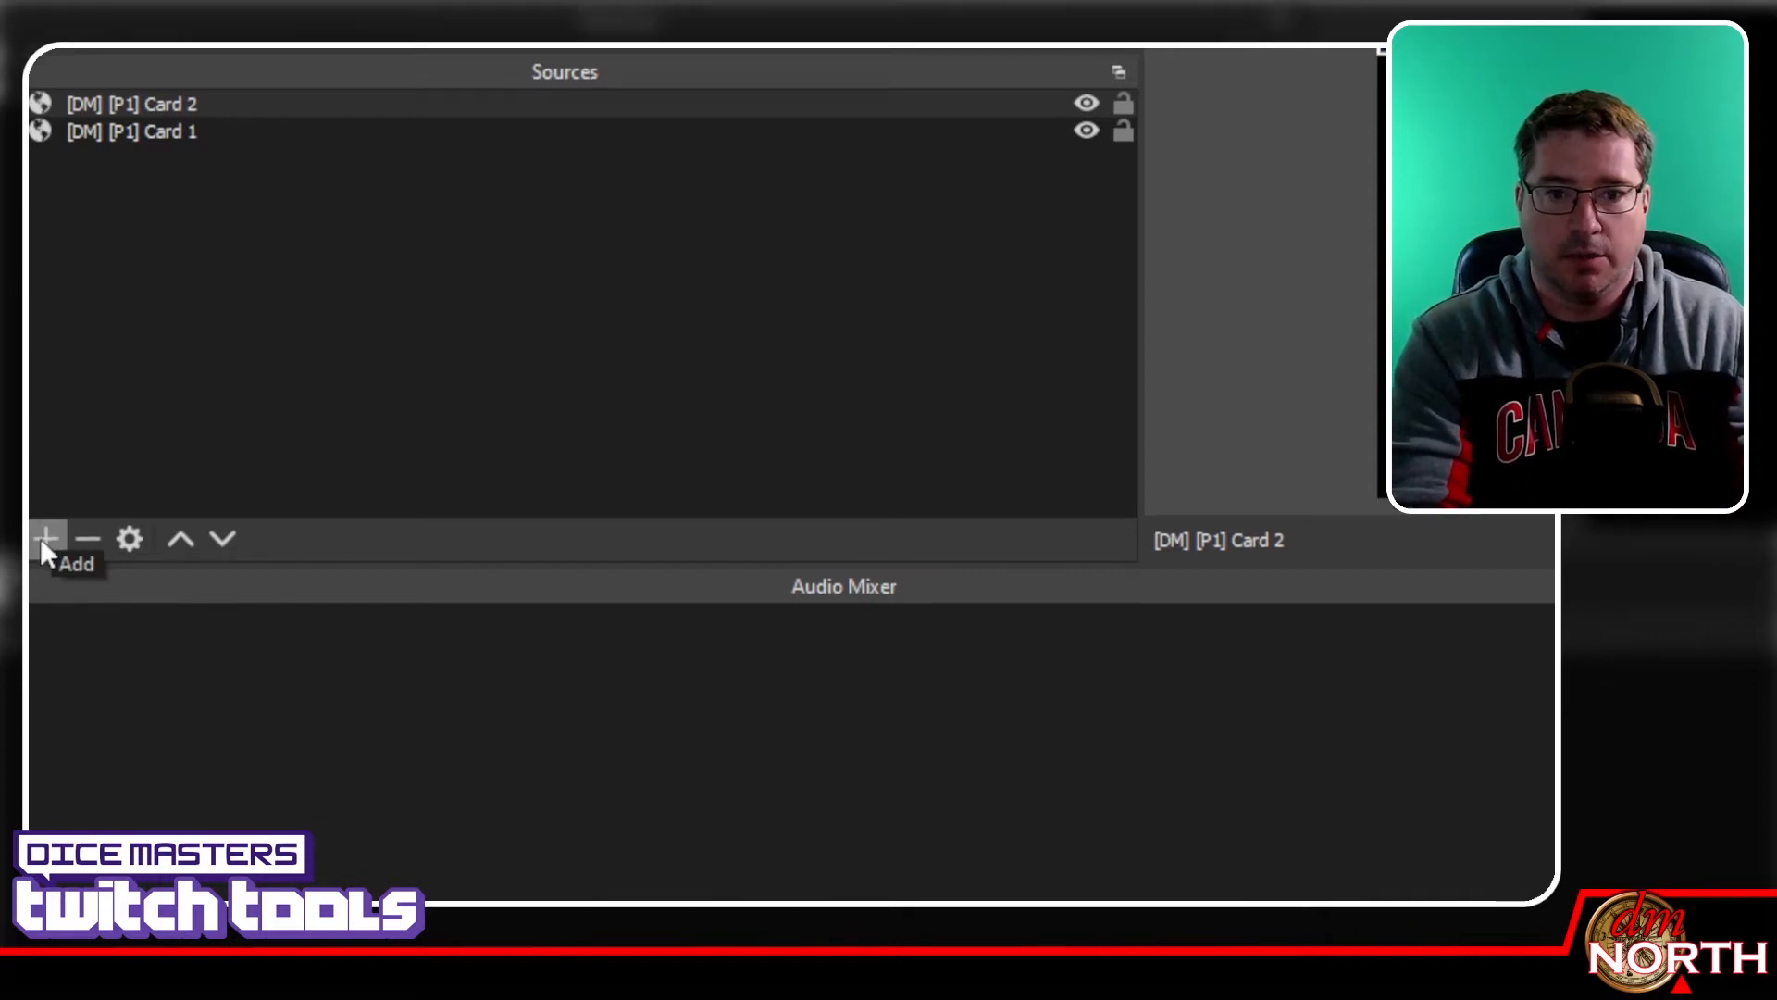
Add browser sources [DM] [P1] Card 3 through Card 10 and arrange all ten cards in two rows of five
click(45, 538)
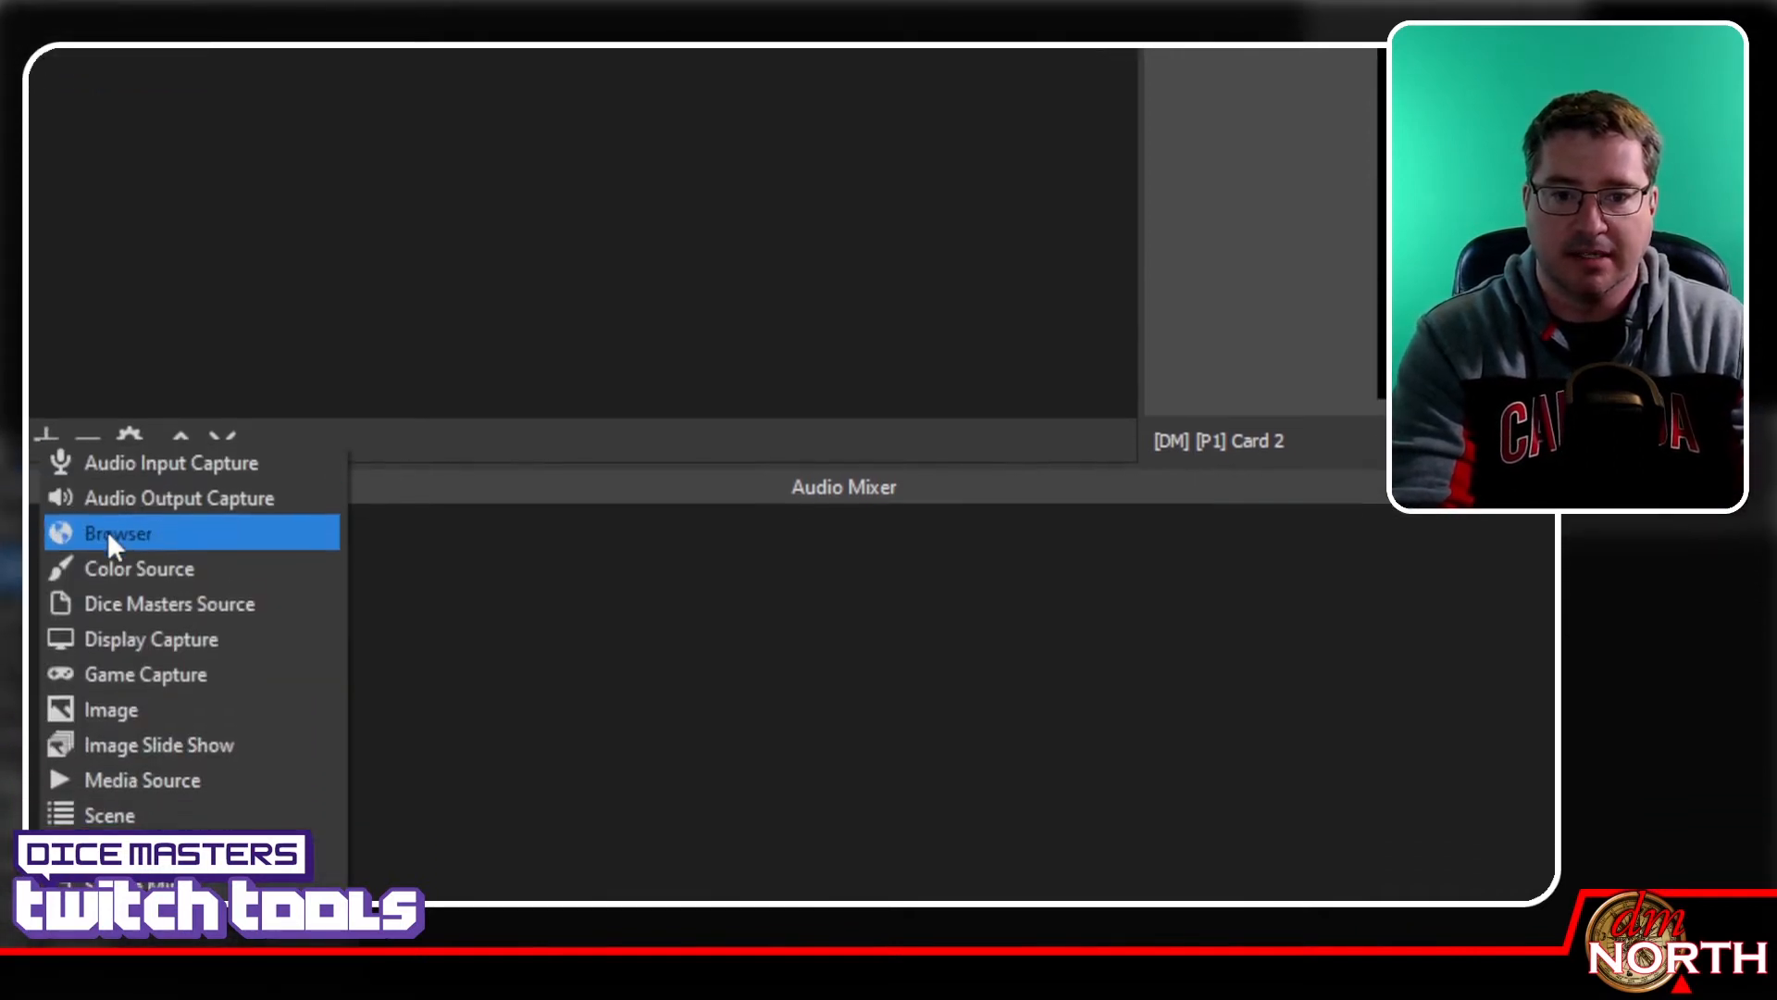
click(107, 535)
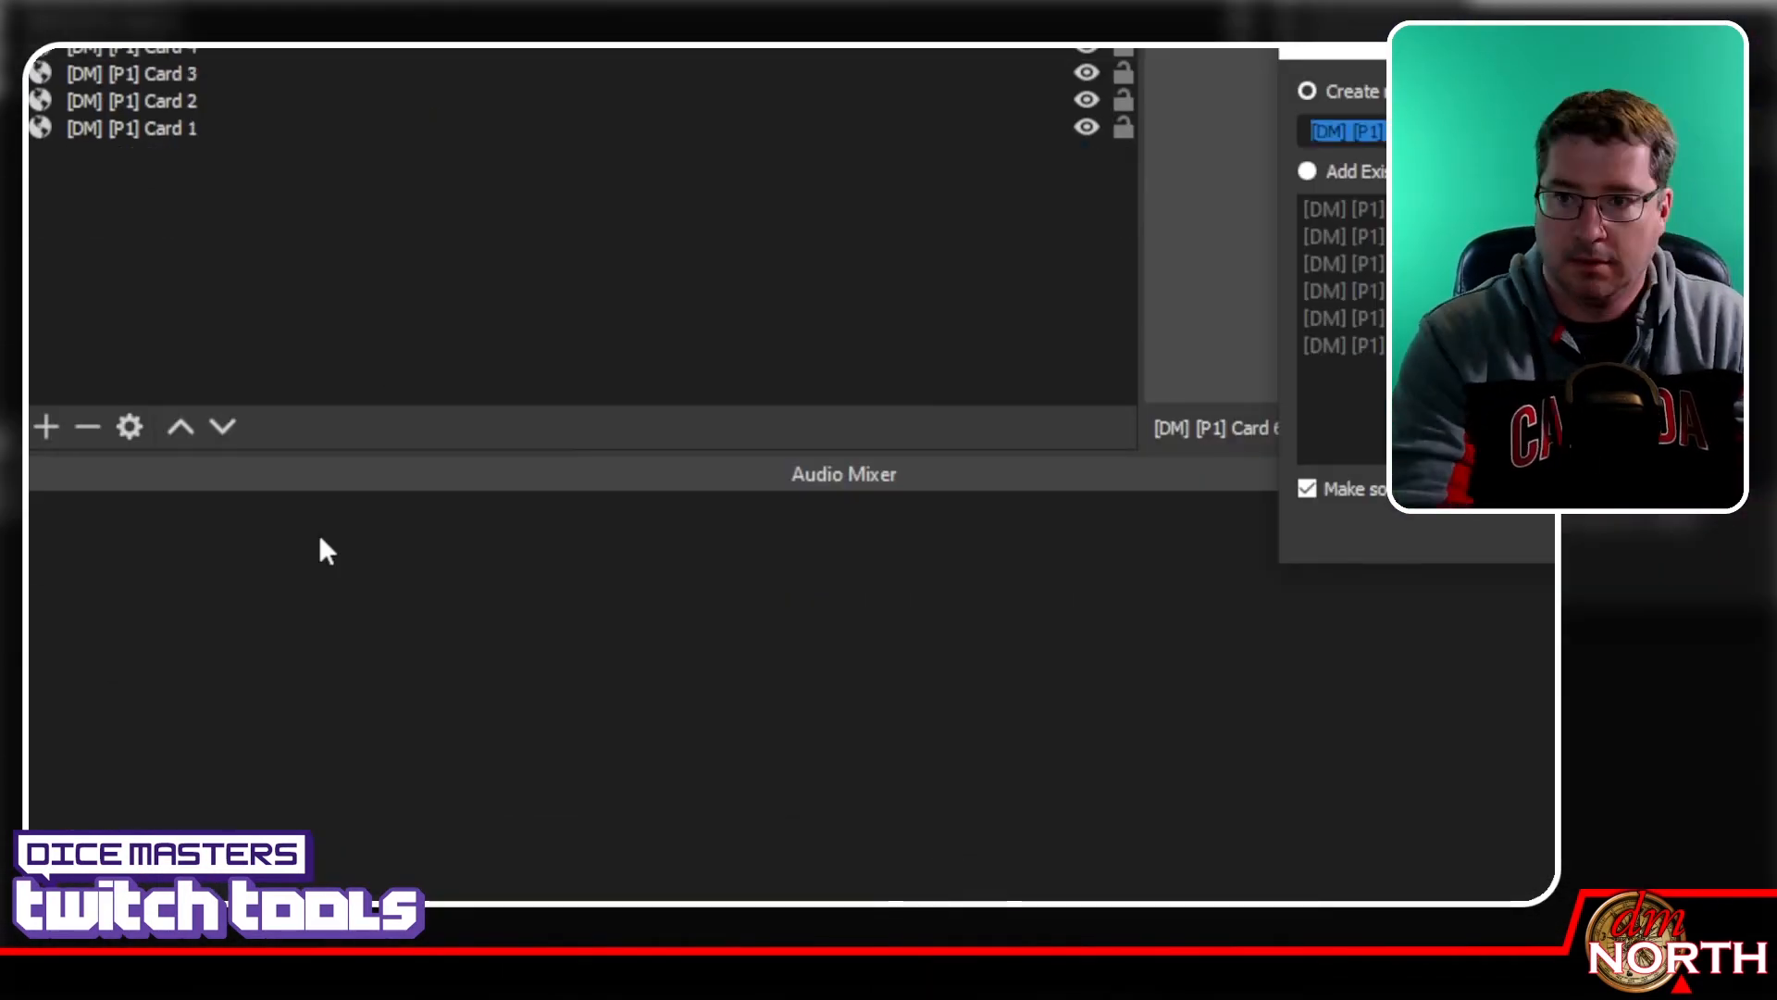
click(47, 546)
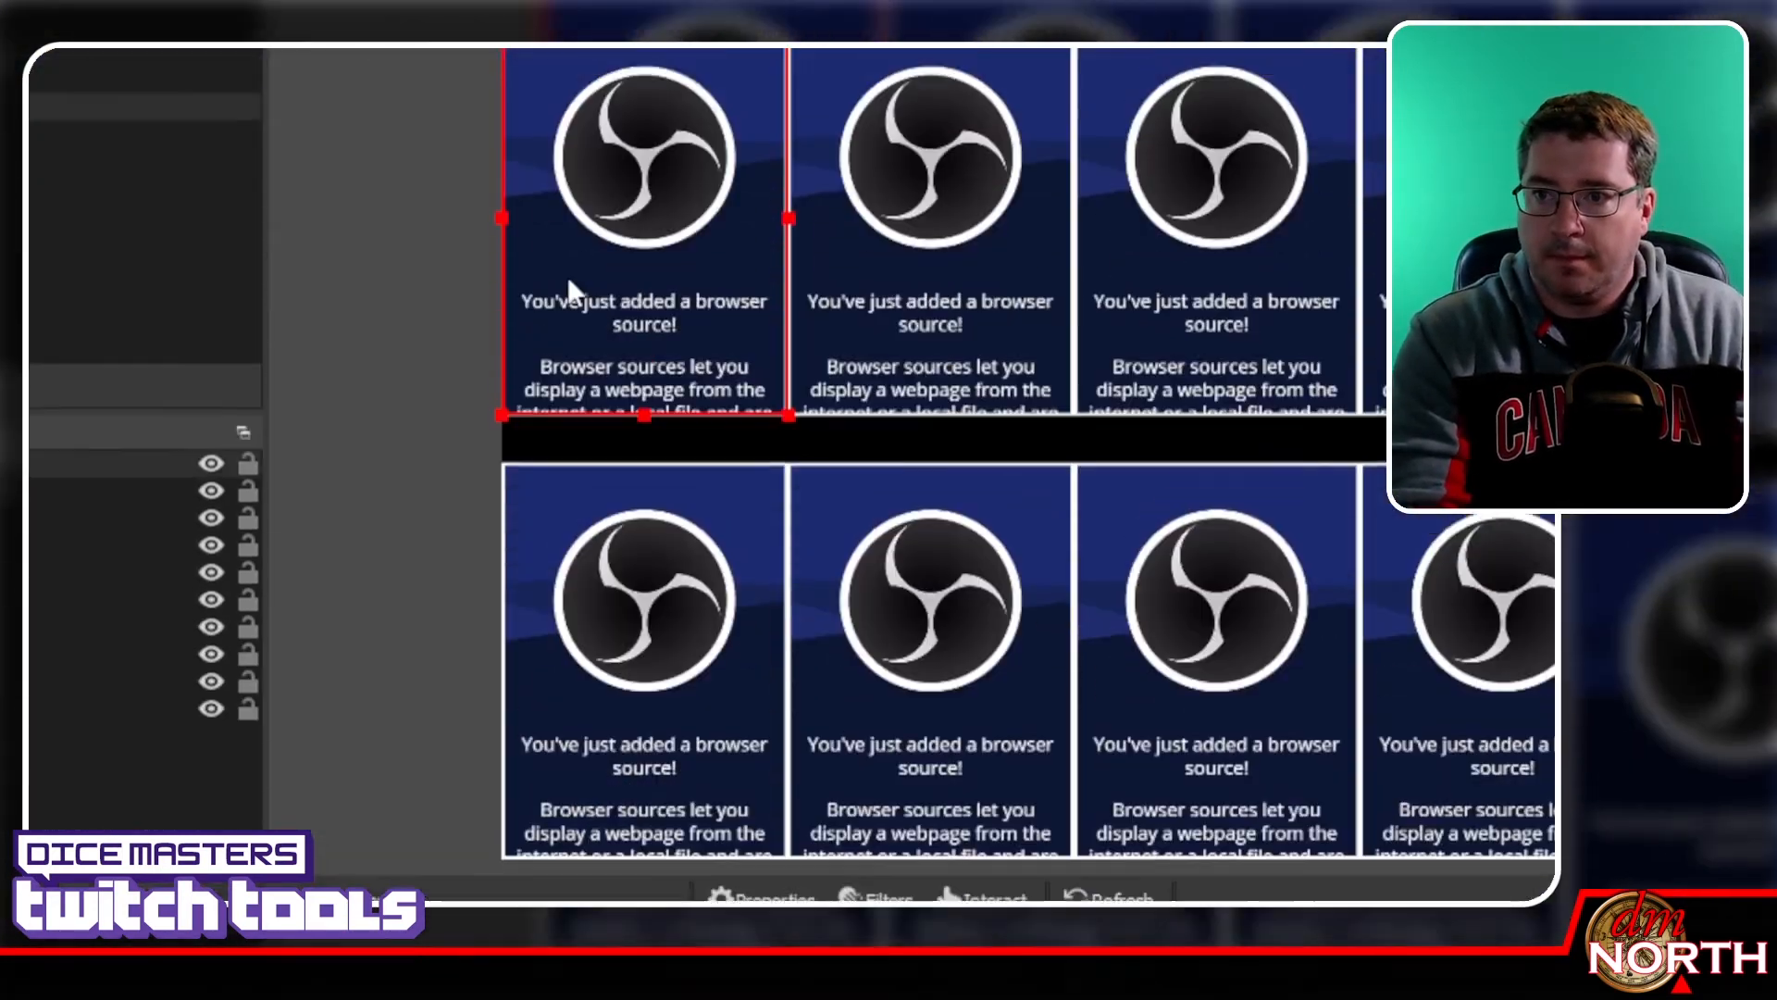
drag(575, 286, 1141, 539)
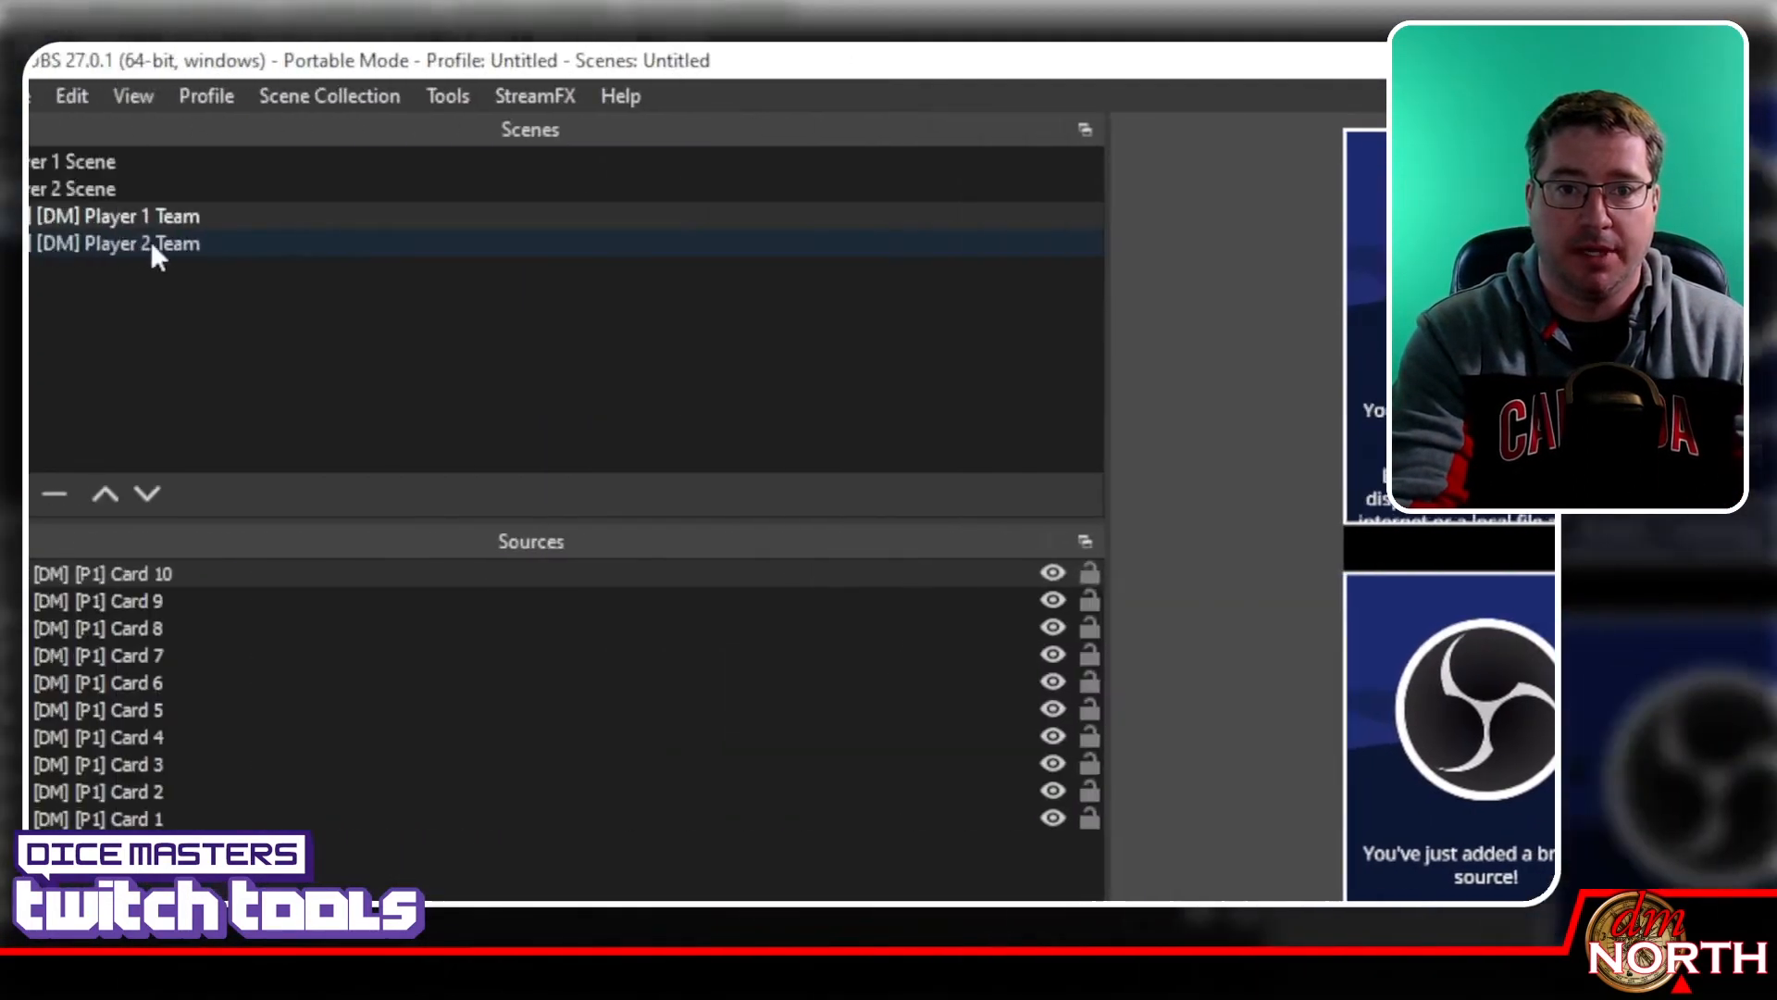
In the [NS] [DM] Player 2 Team scene, create a browser source named [DM] [P2] Card 1, selecting the whole name before accepting
click(152, 245)
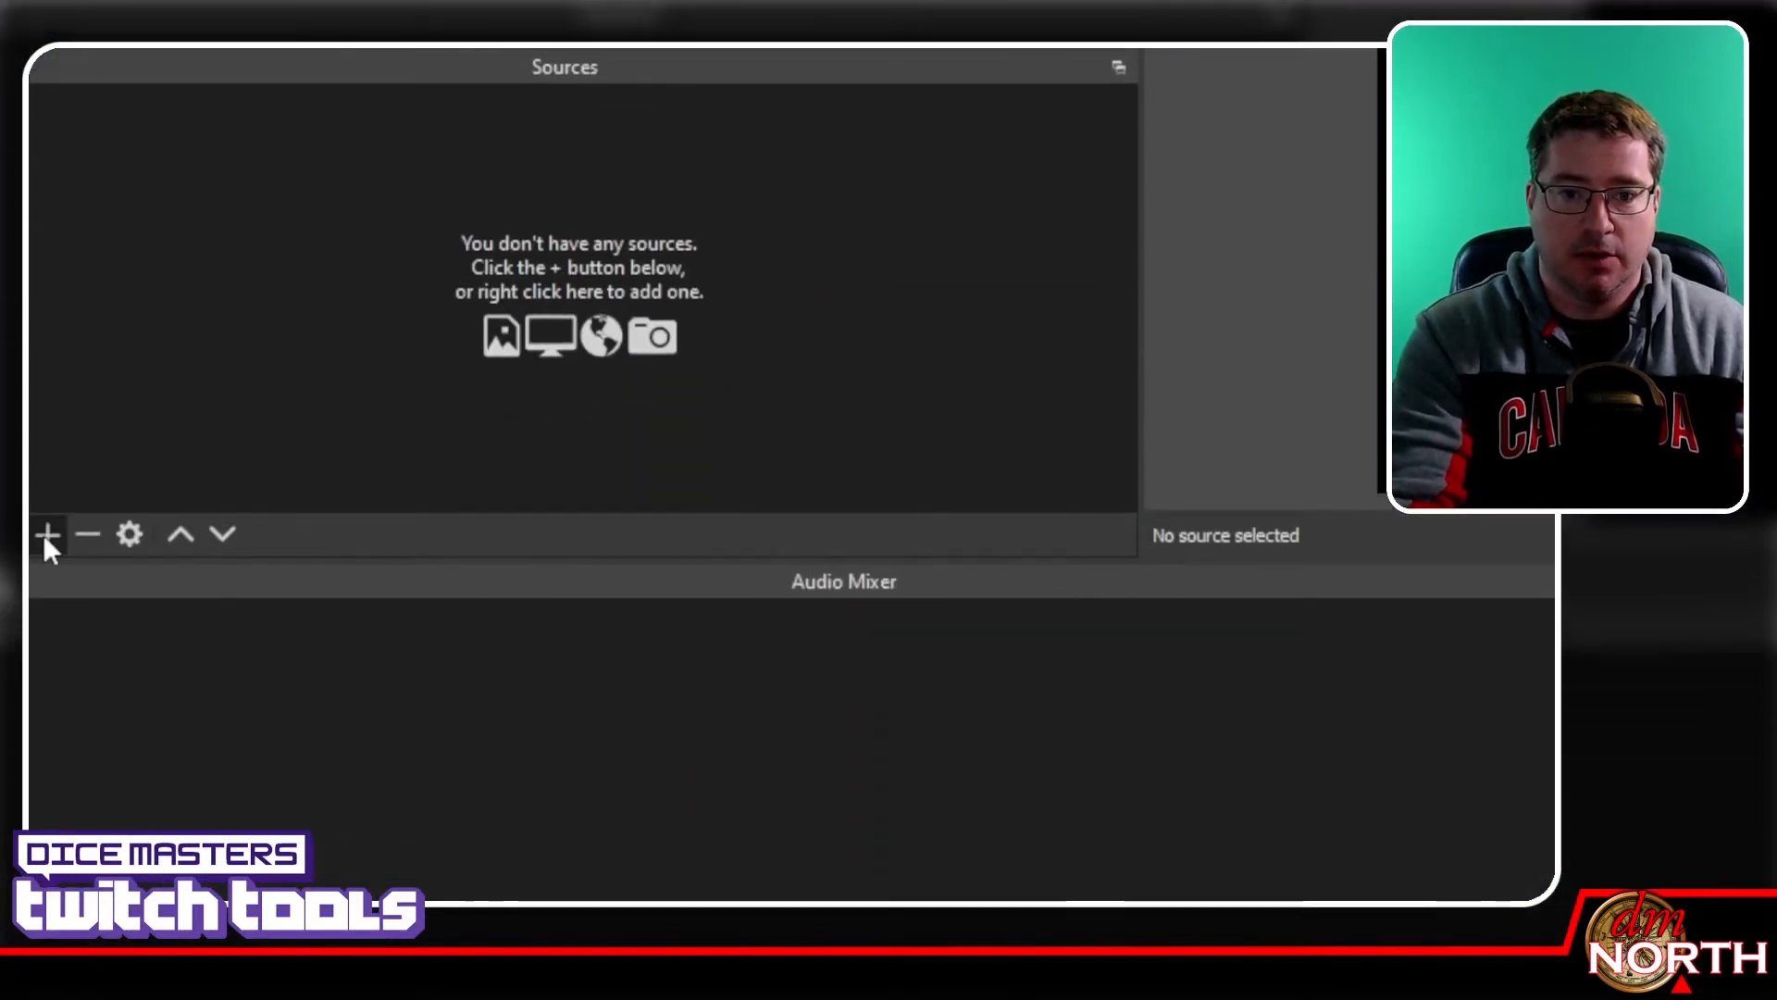
click(46, 583)
click(152, 678)
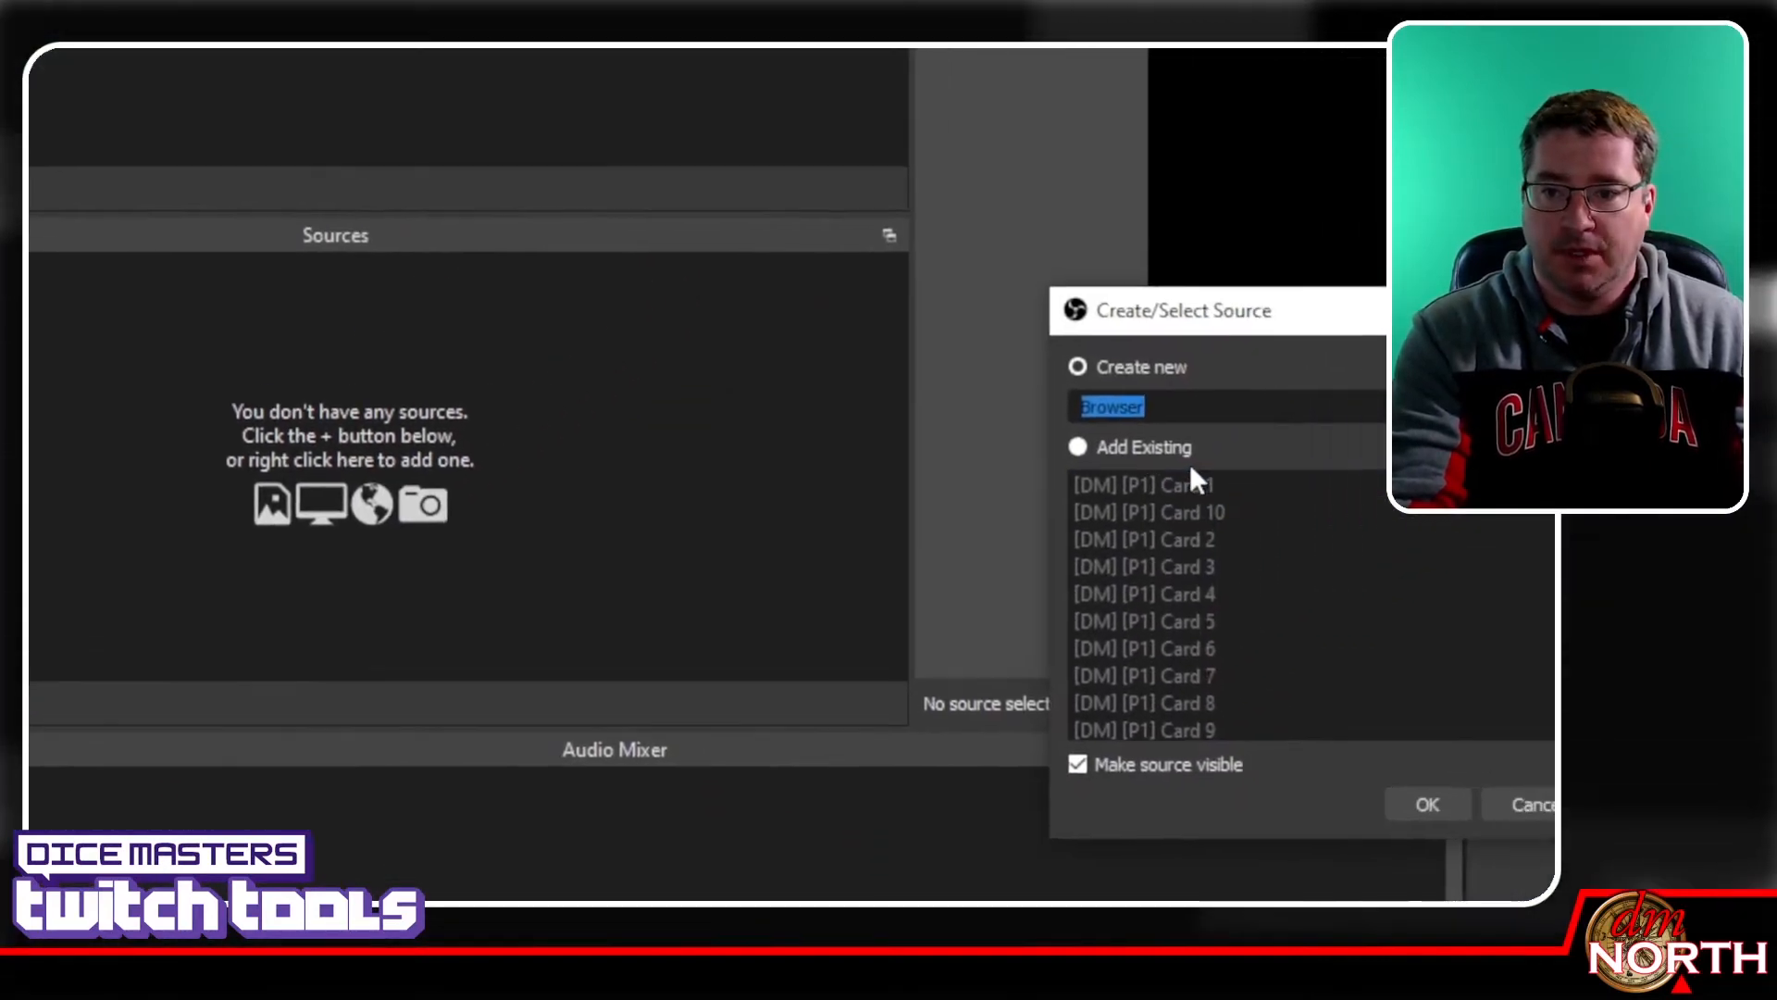
text([DM] [P1] Card 7)
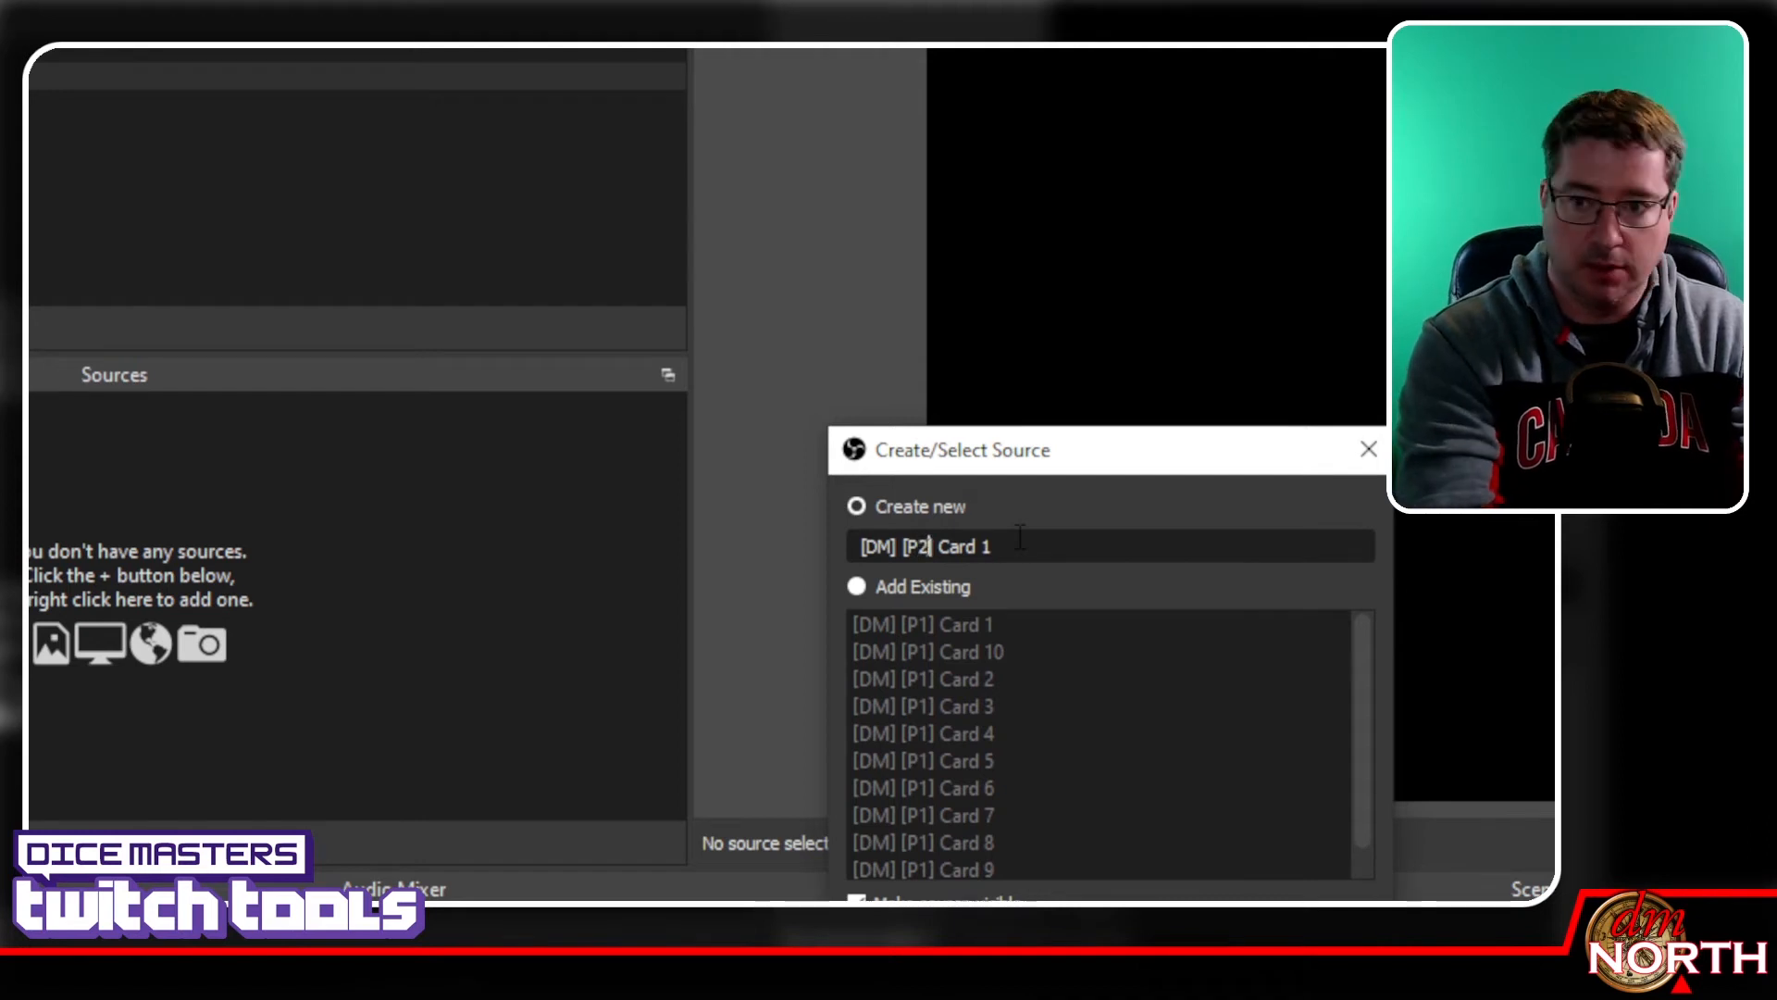
key(ctrl+a)
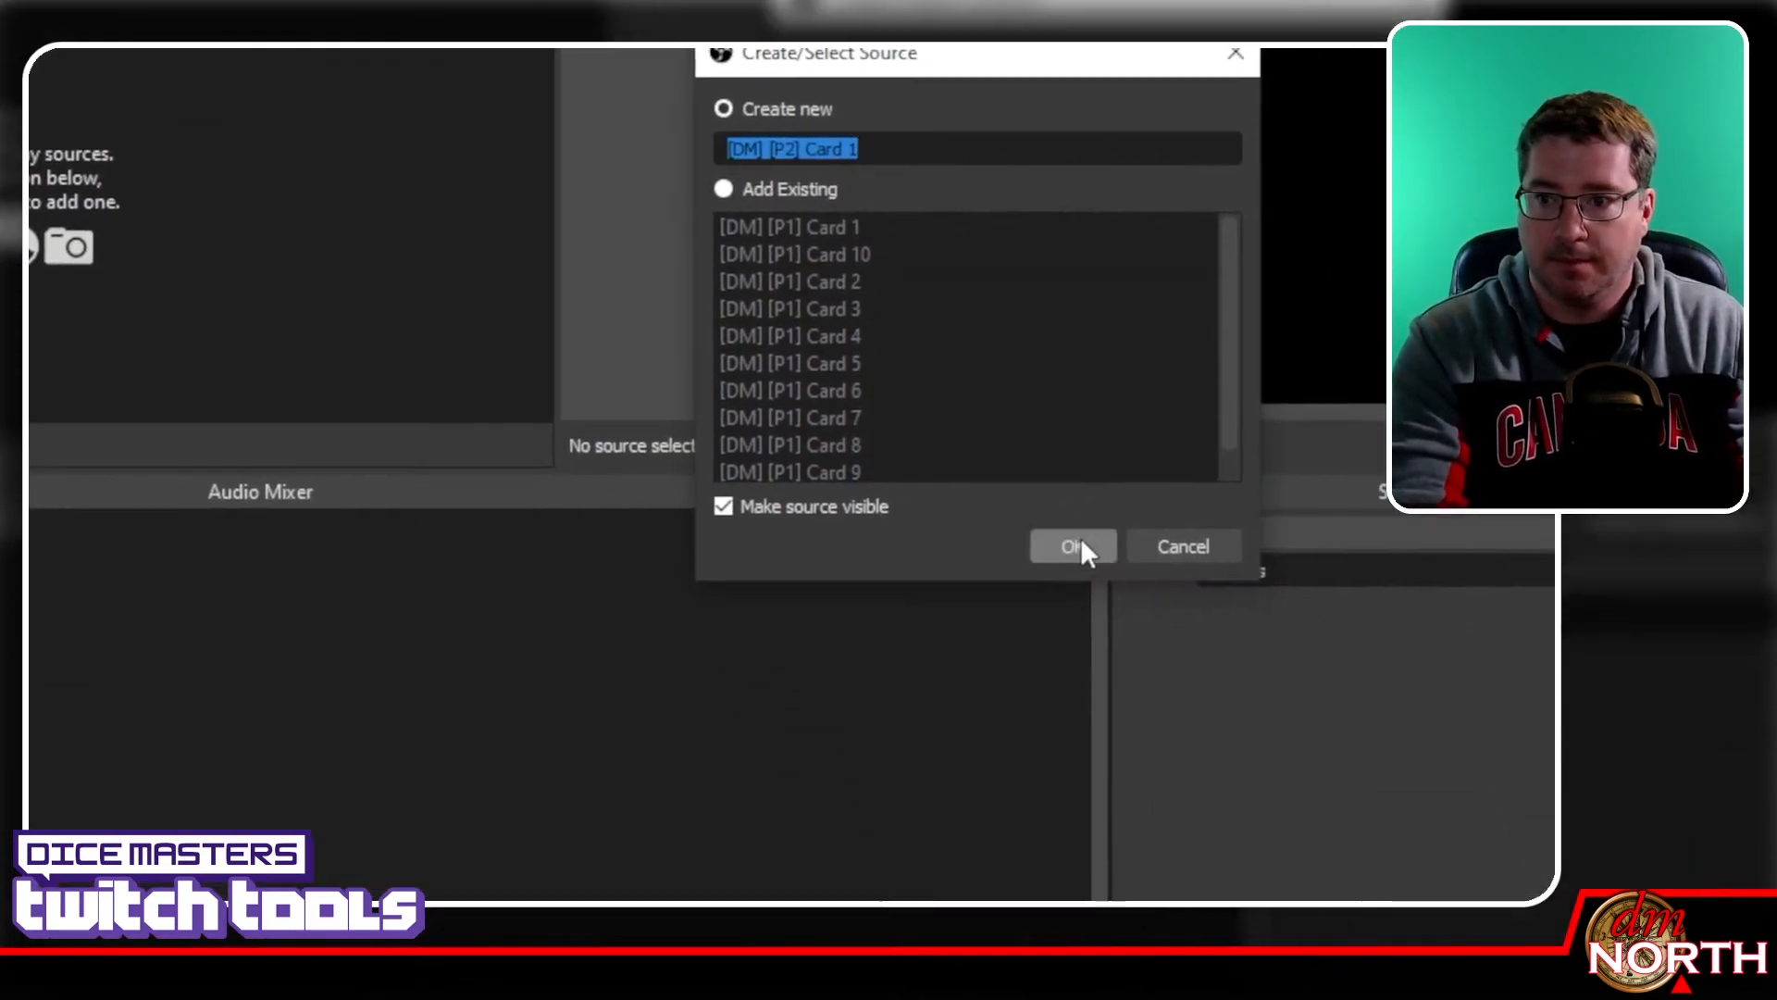
click(1211, 942)
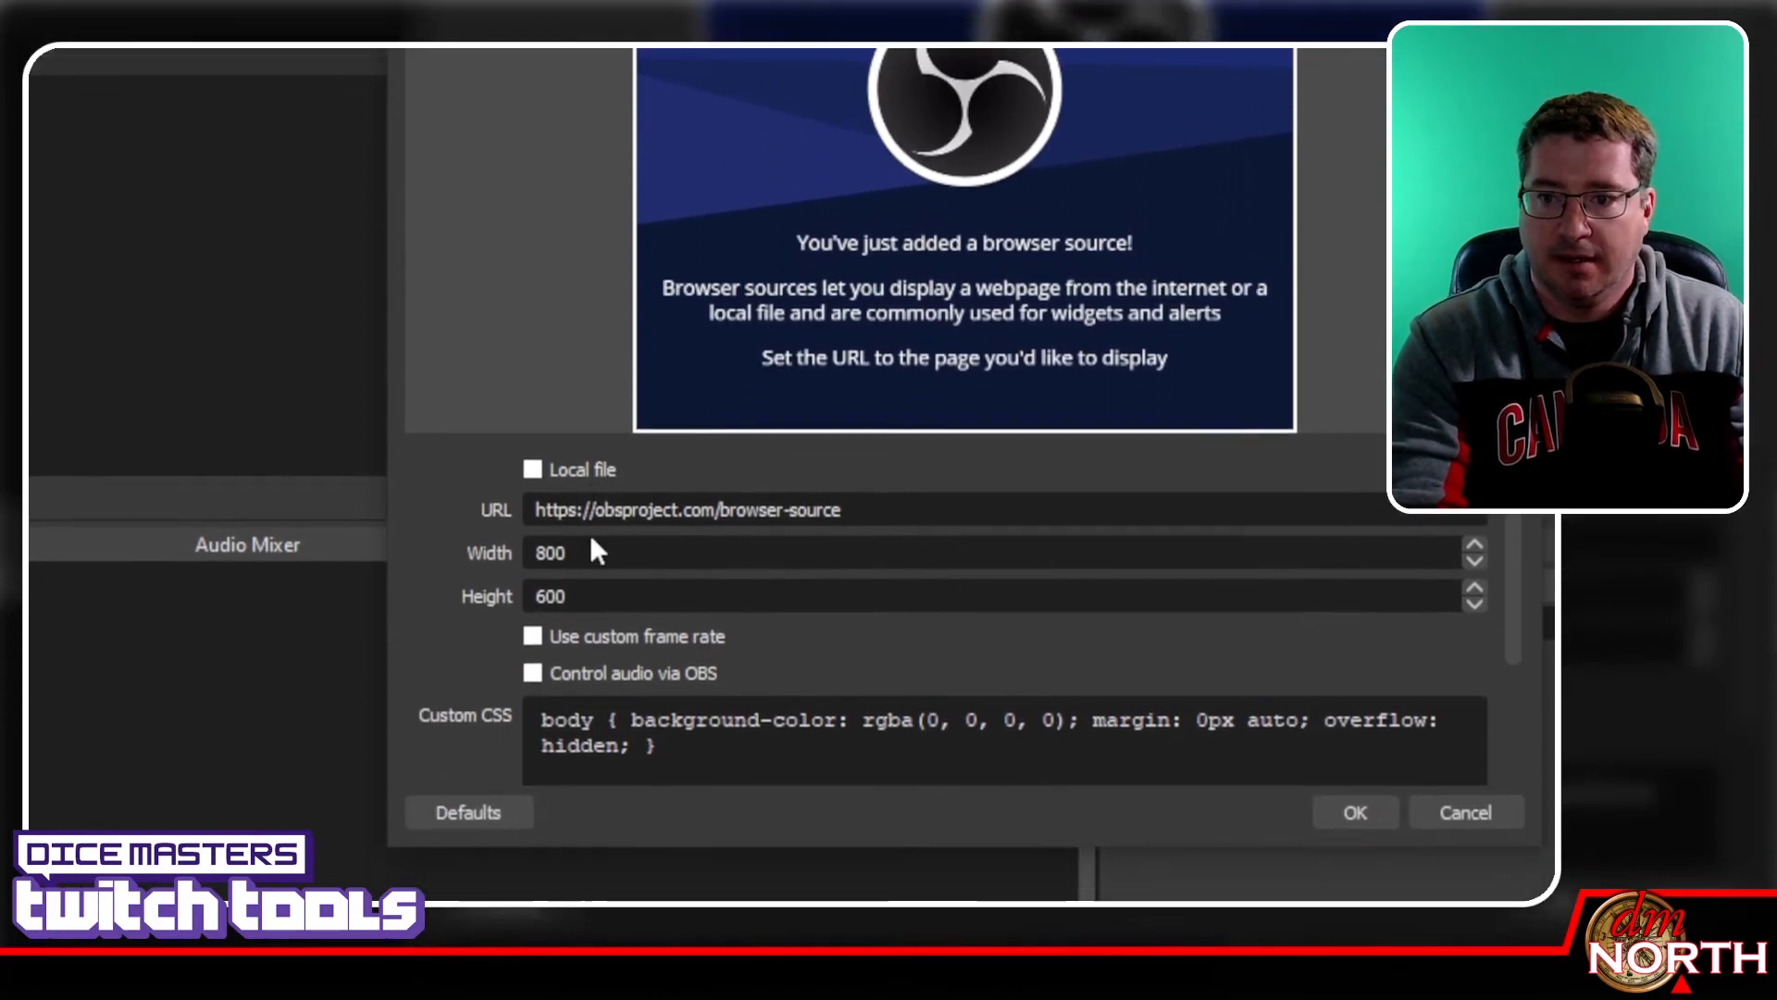
Set the [DM] [P2] Card 1 source's width to 368 and height to 510, and accept its properties
drag(587, 661, 499, 661)
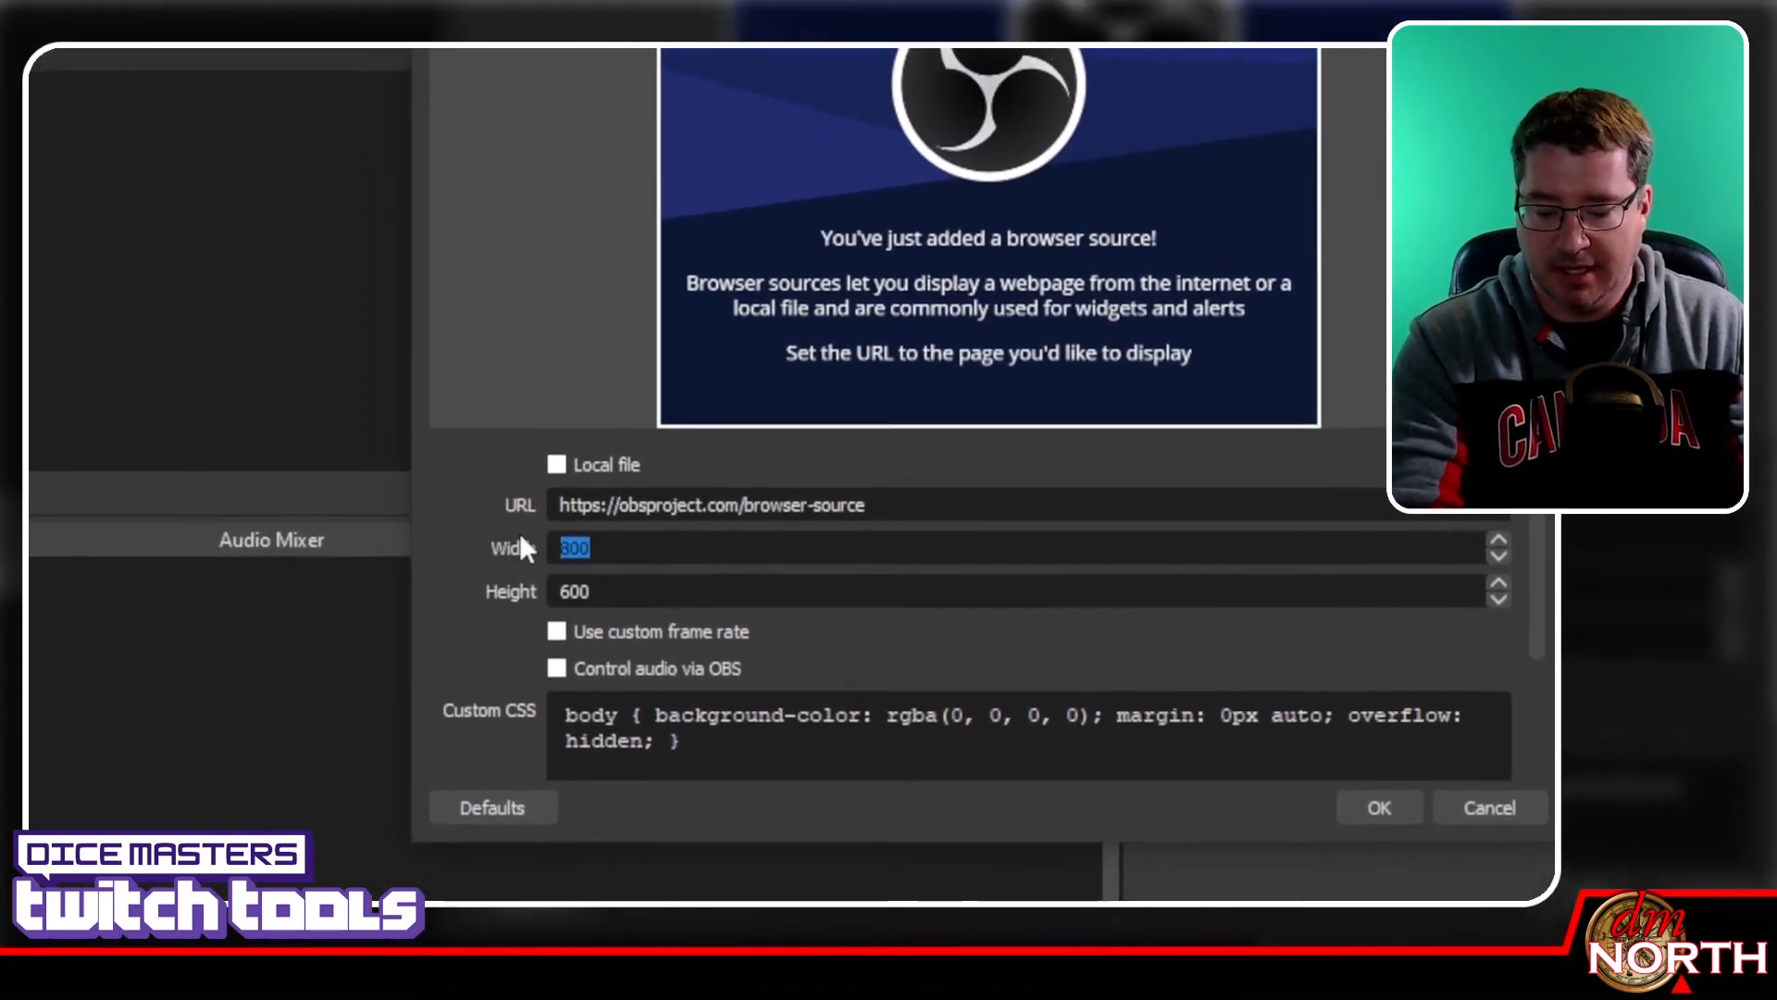
text(368)
key(Tab)
text(510)
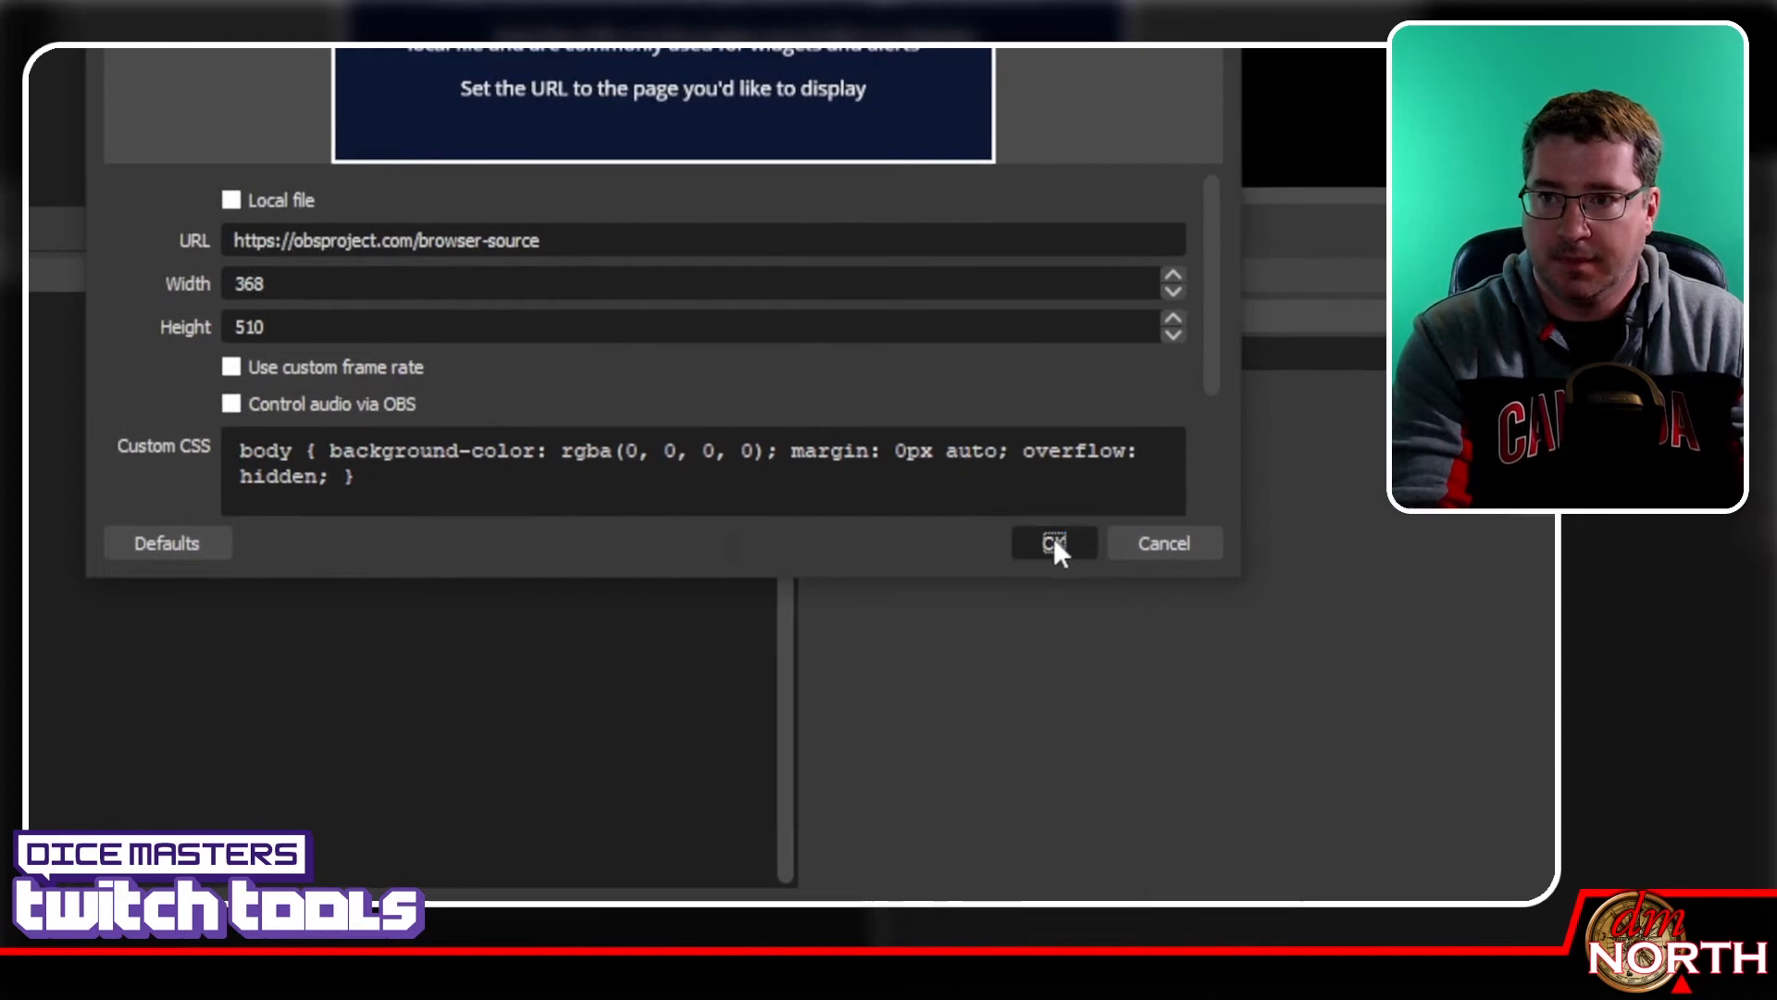
click(1379, 809)
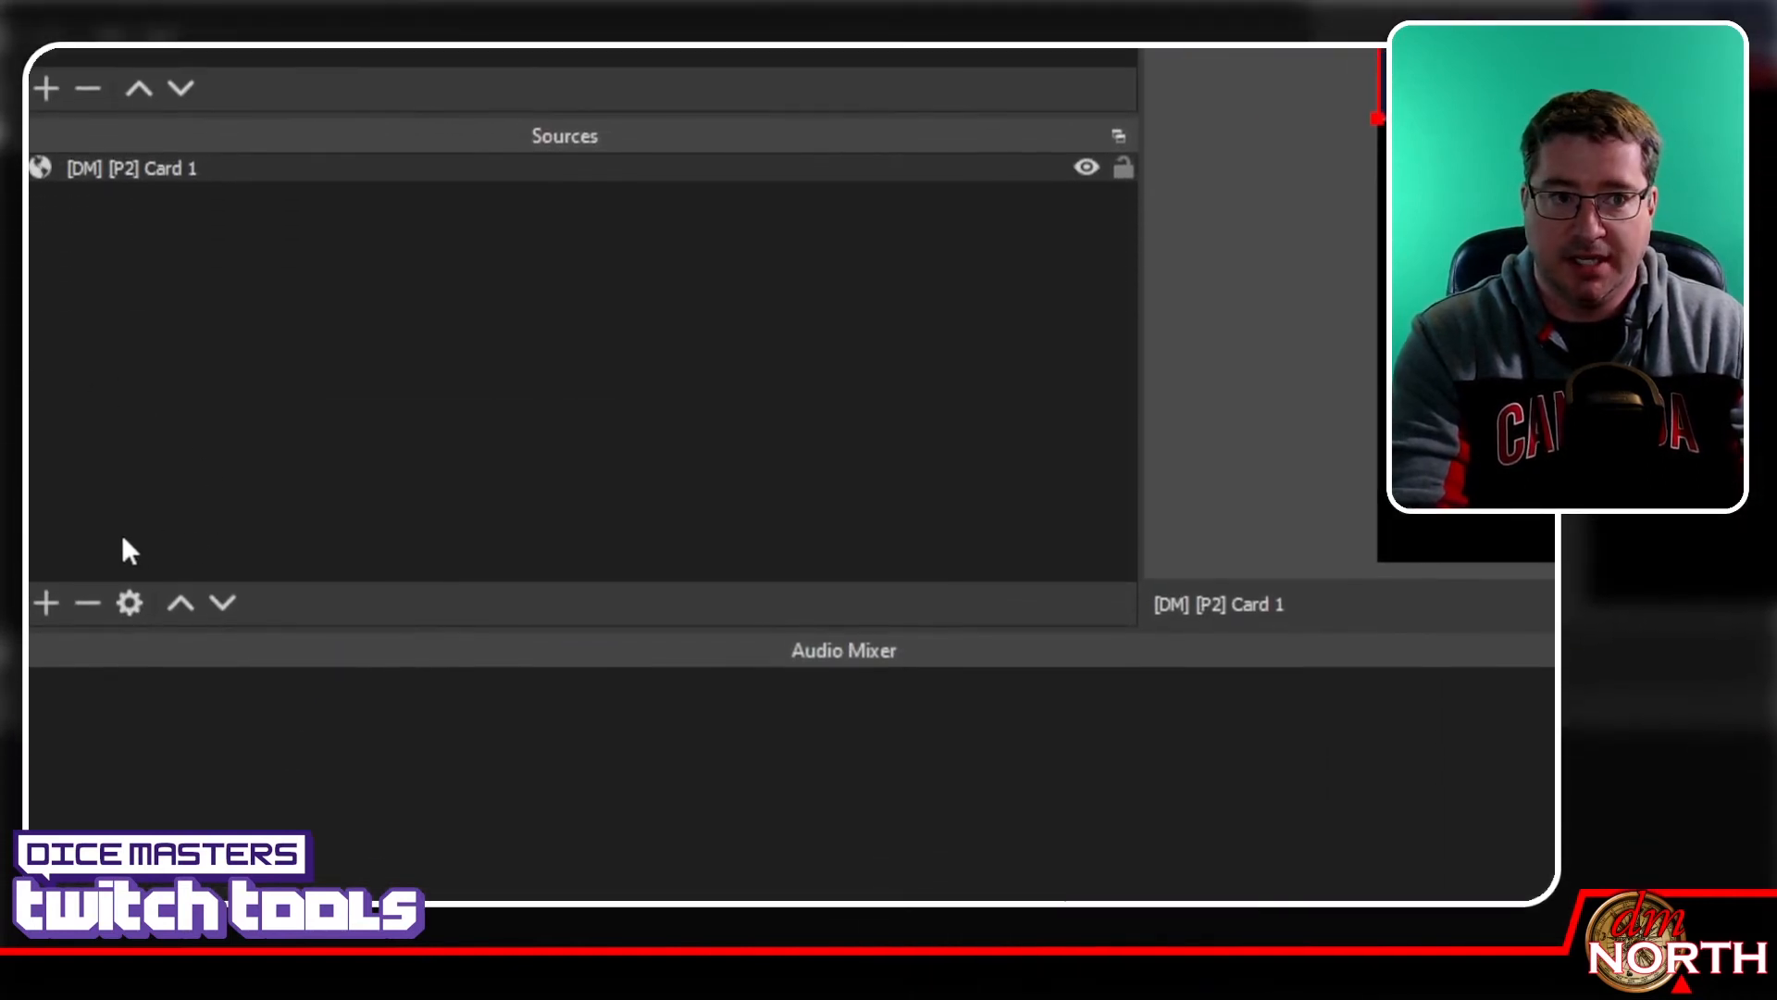
Add browser sources [DM] [P2] Card 2 through Card 10 in two rows of five, and compare both team scenes
click(45, 603)
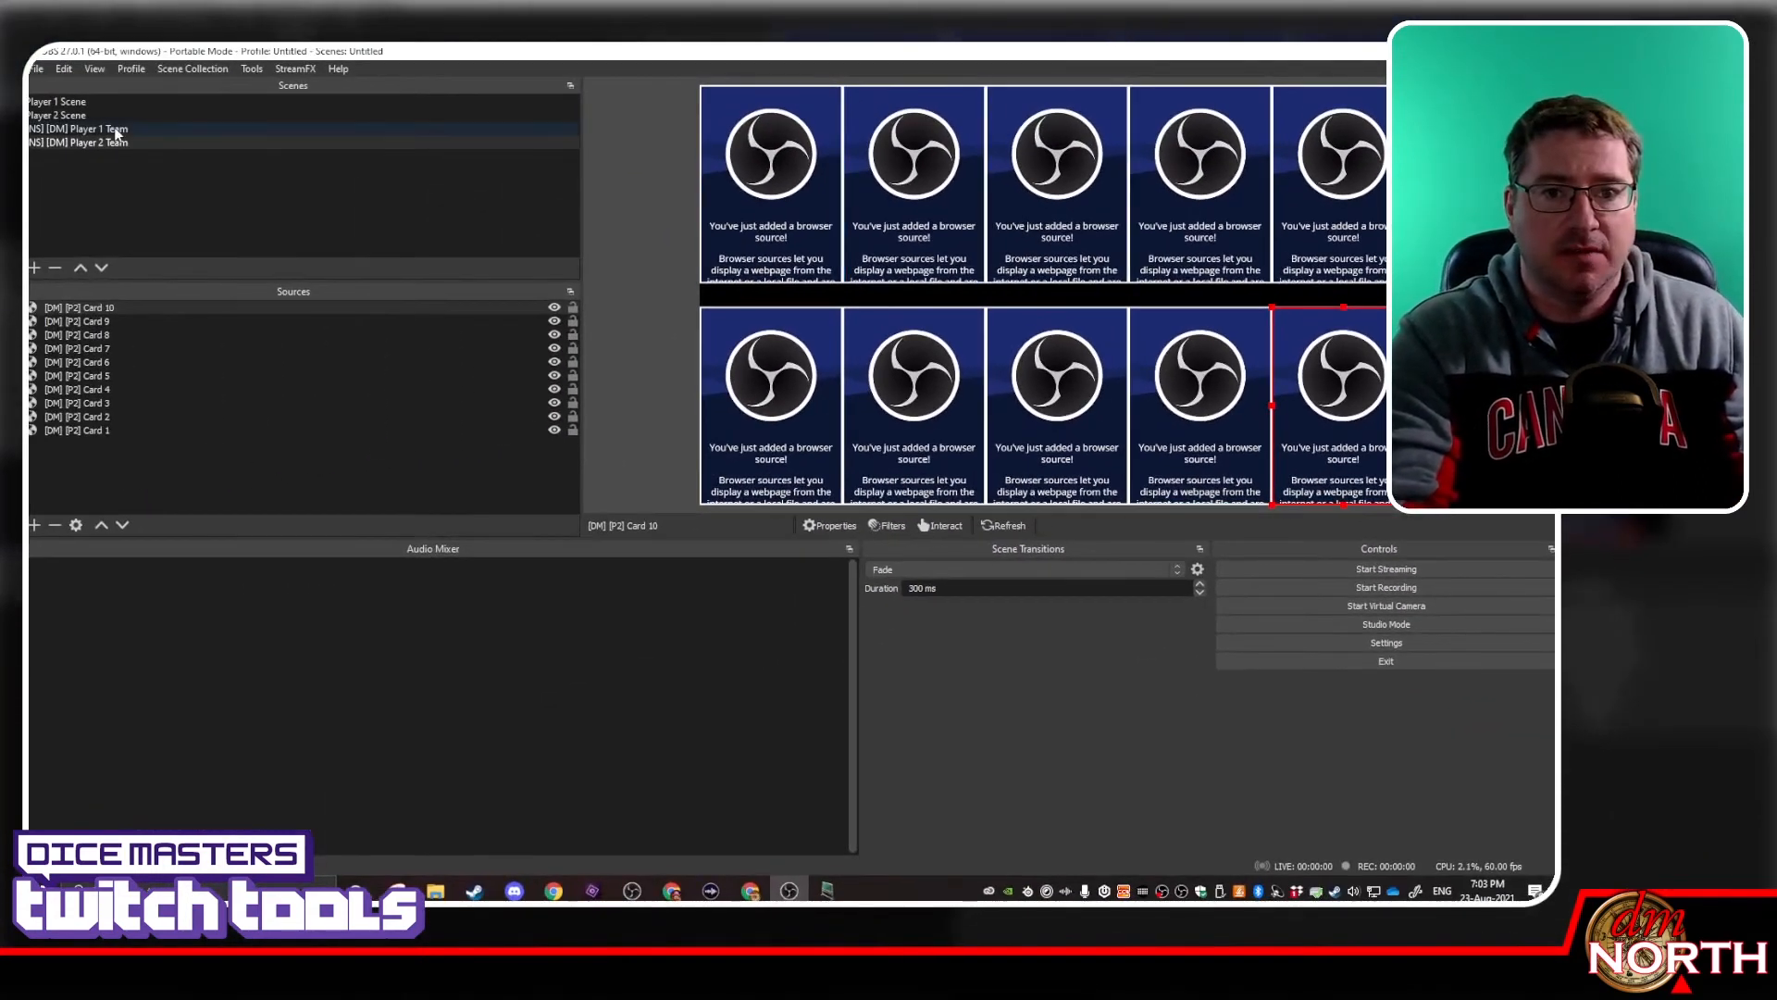
click(108, 131)
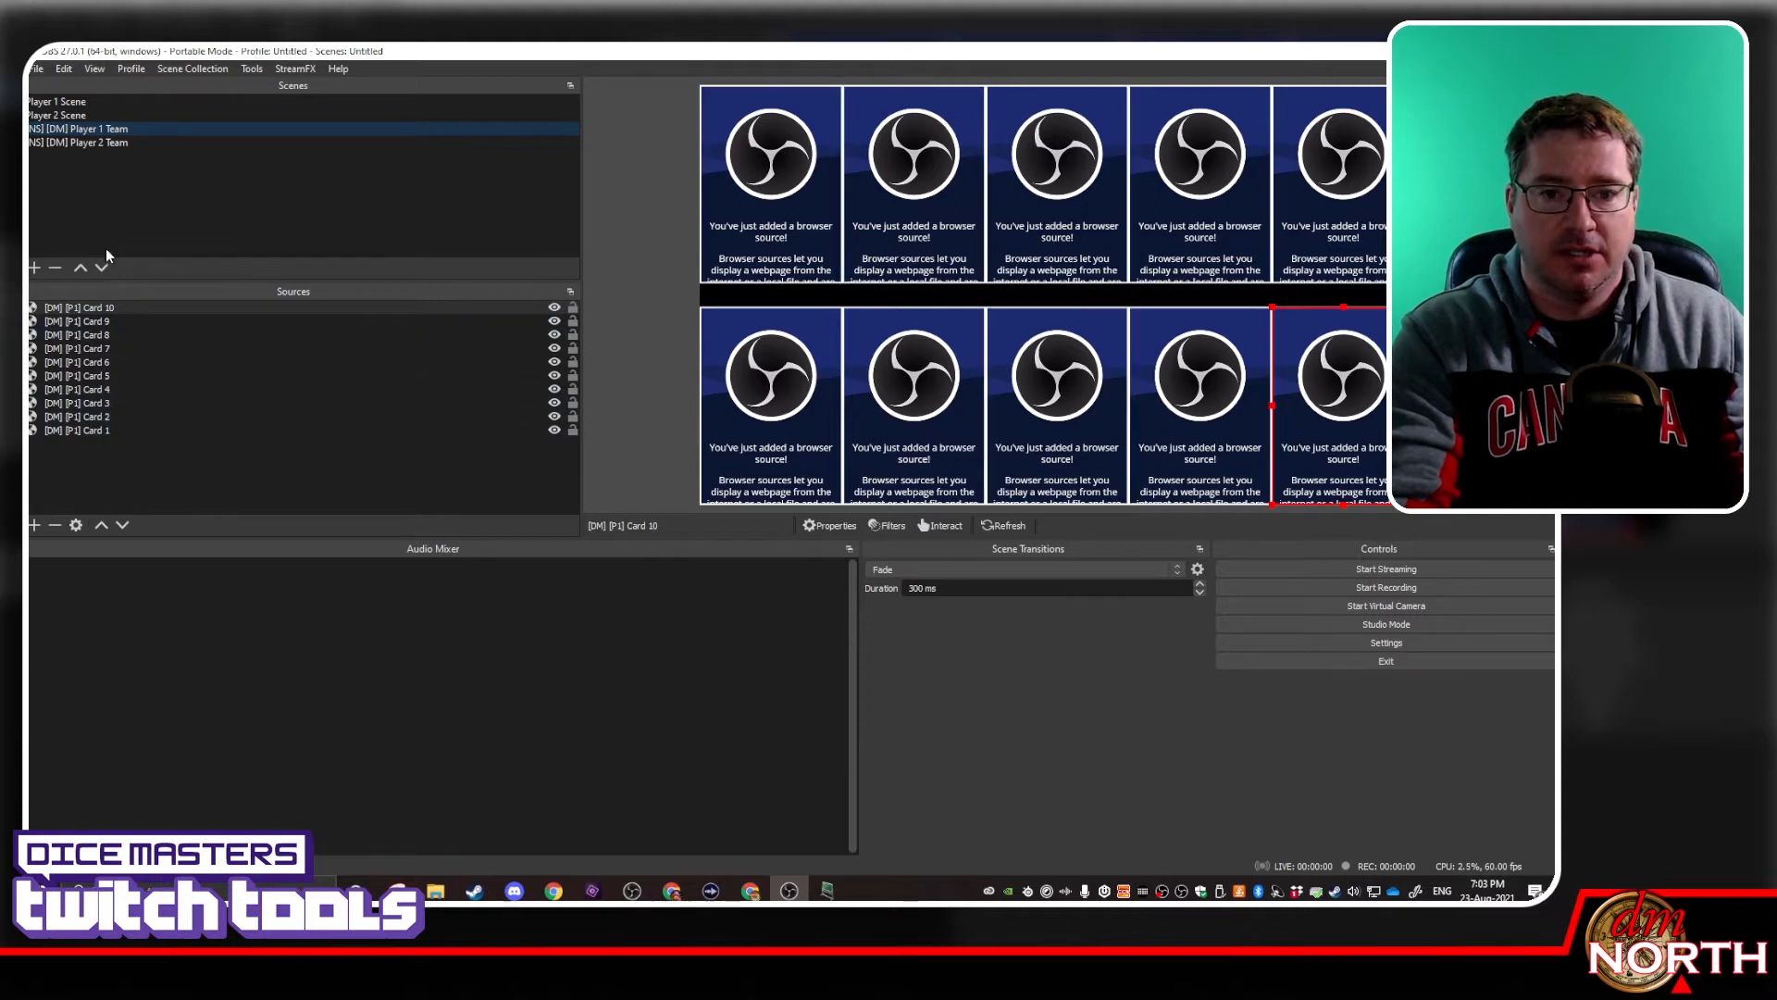
click(92, 143)
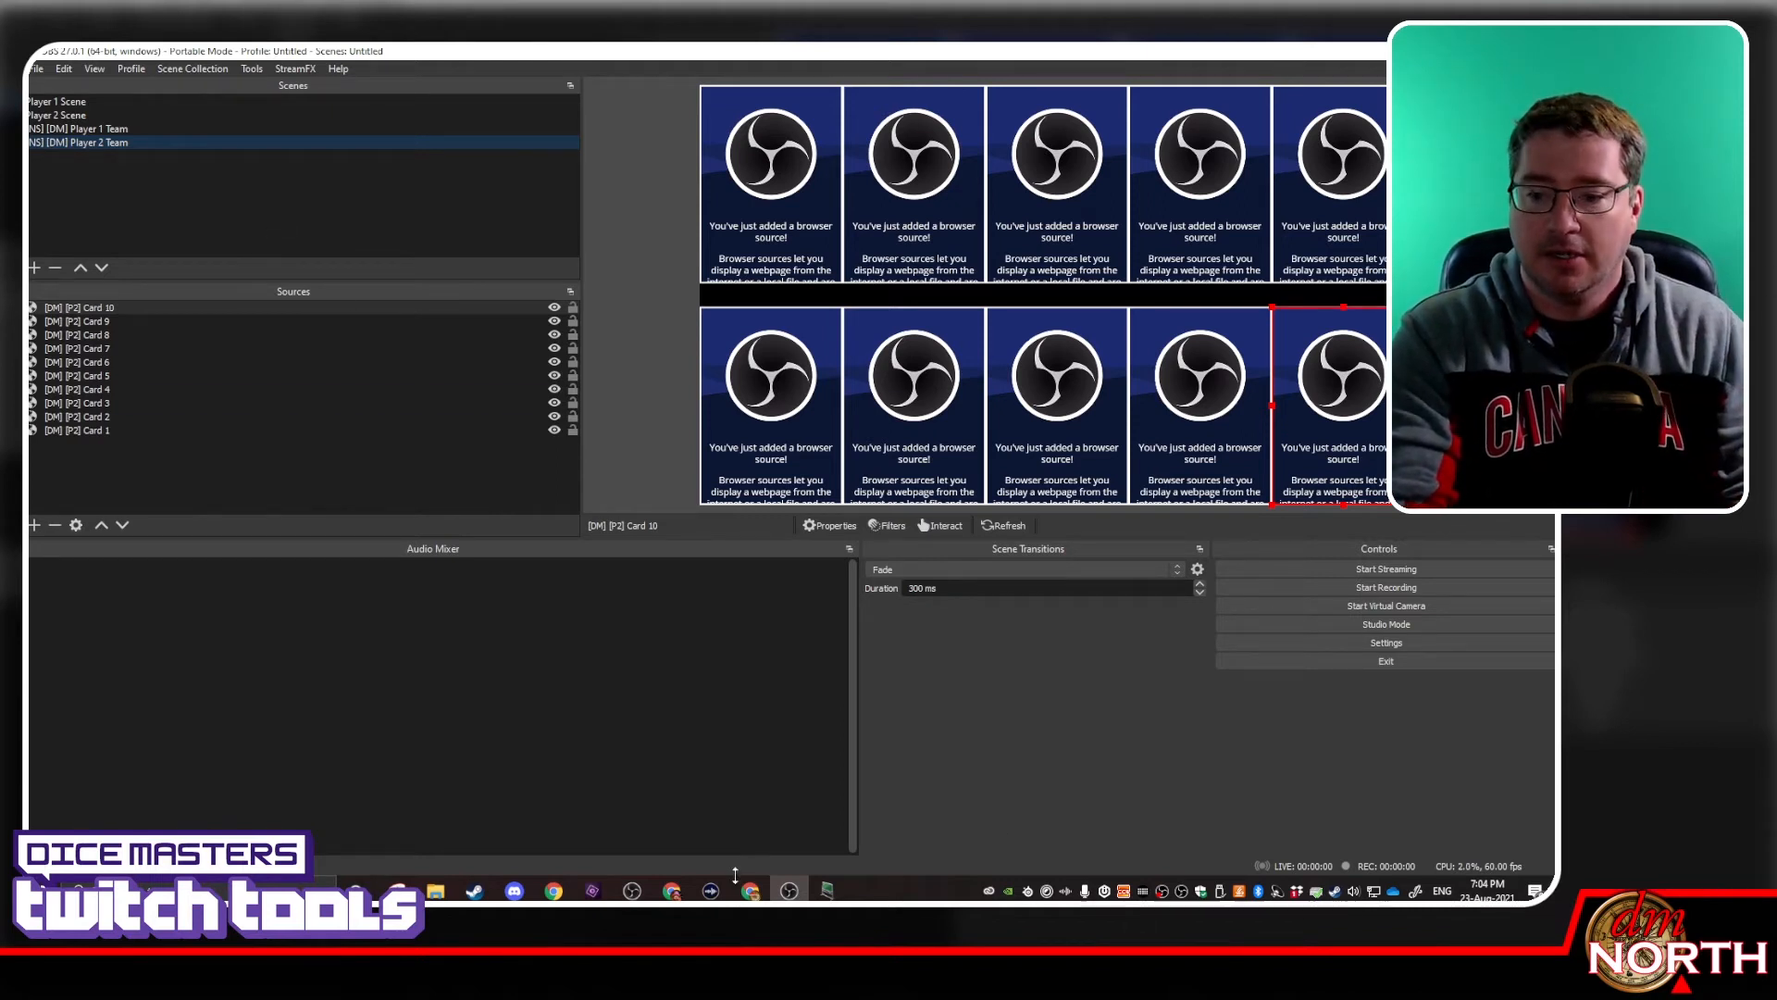
Switch to the Dice Coalition Team Builder in Chrome and add two random Basic Action cards to the team
mouse_move(673, 893)
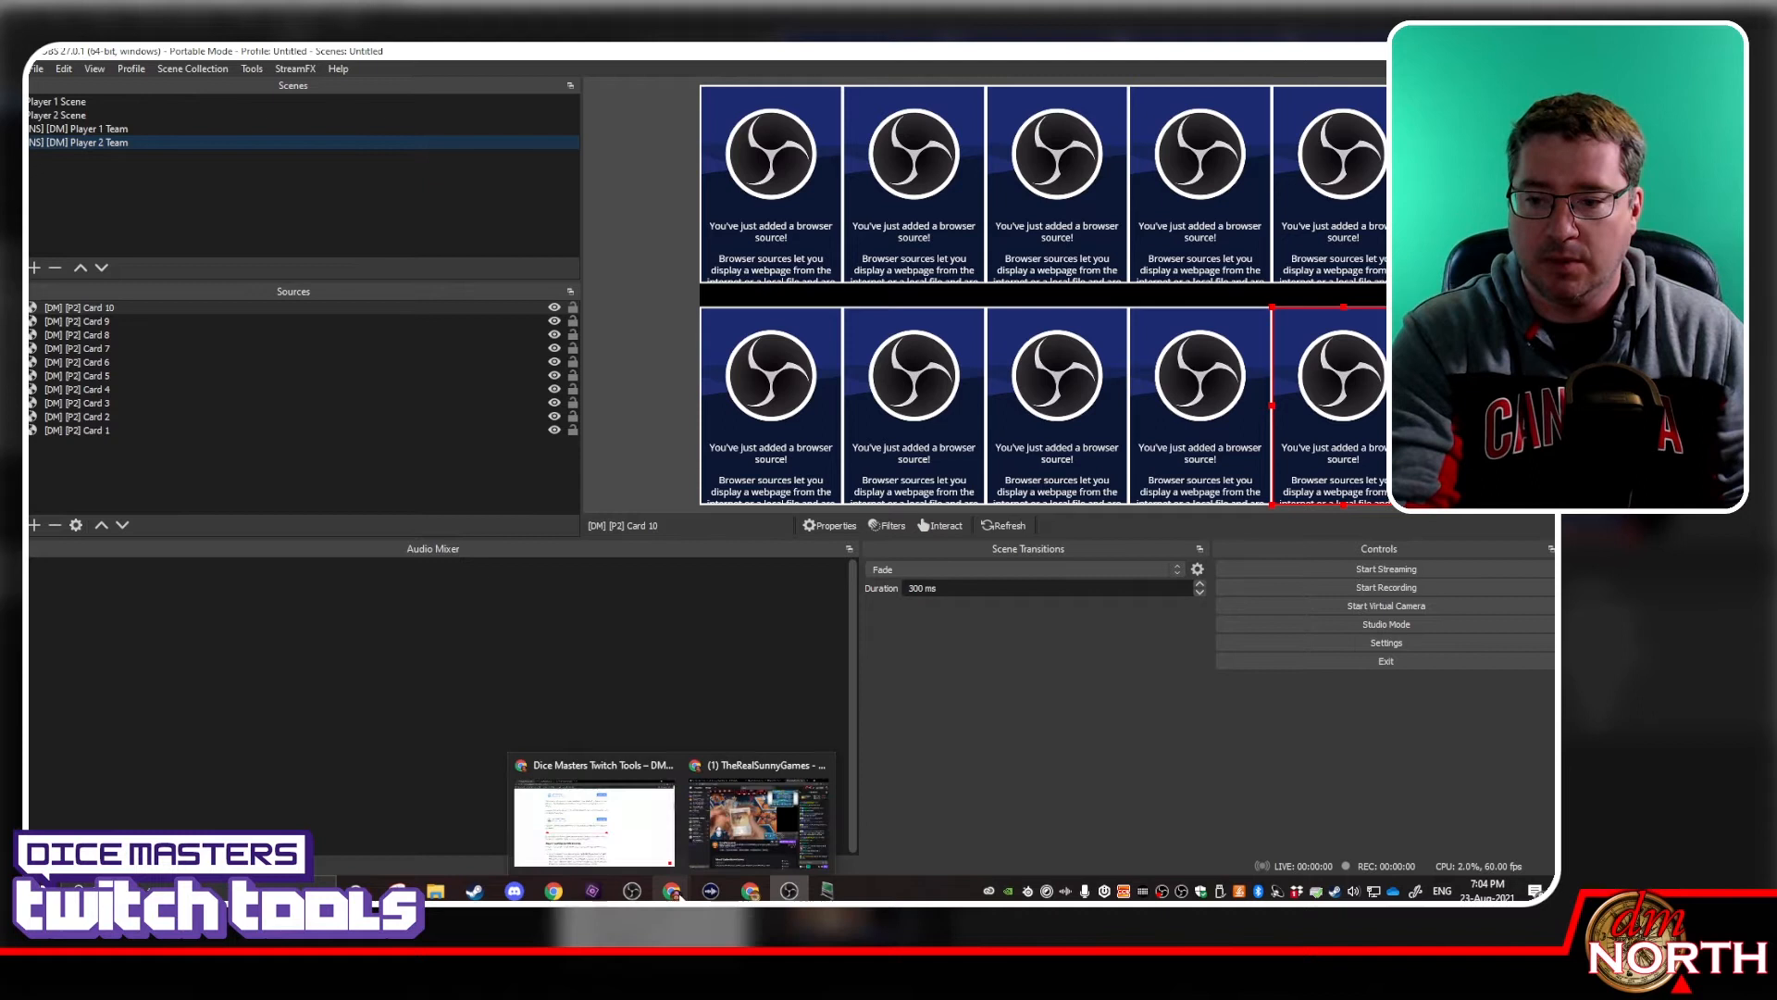
click(655, 848)
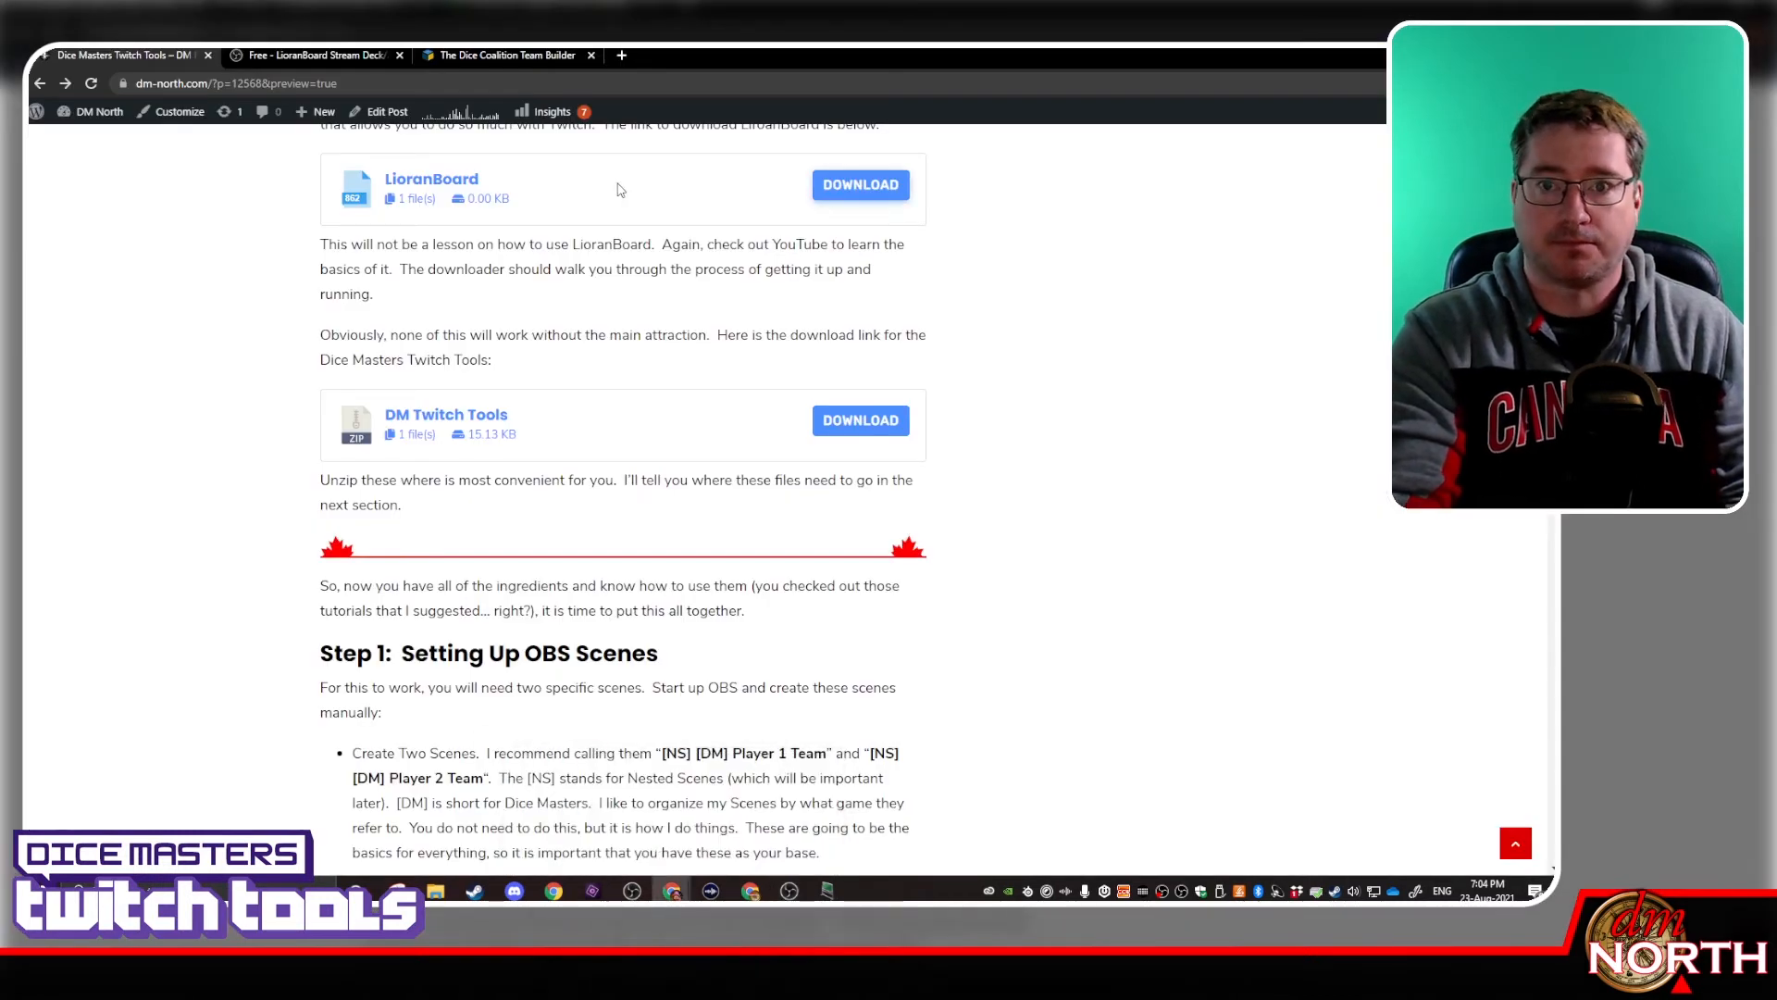
click(473, 58)
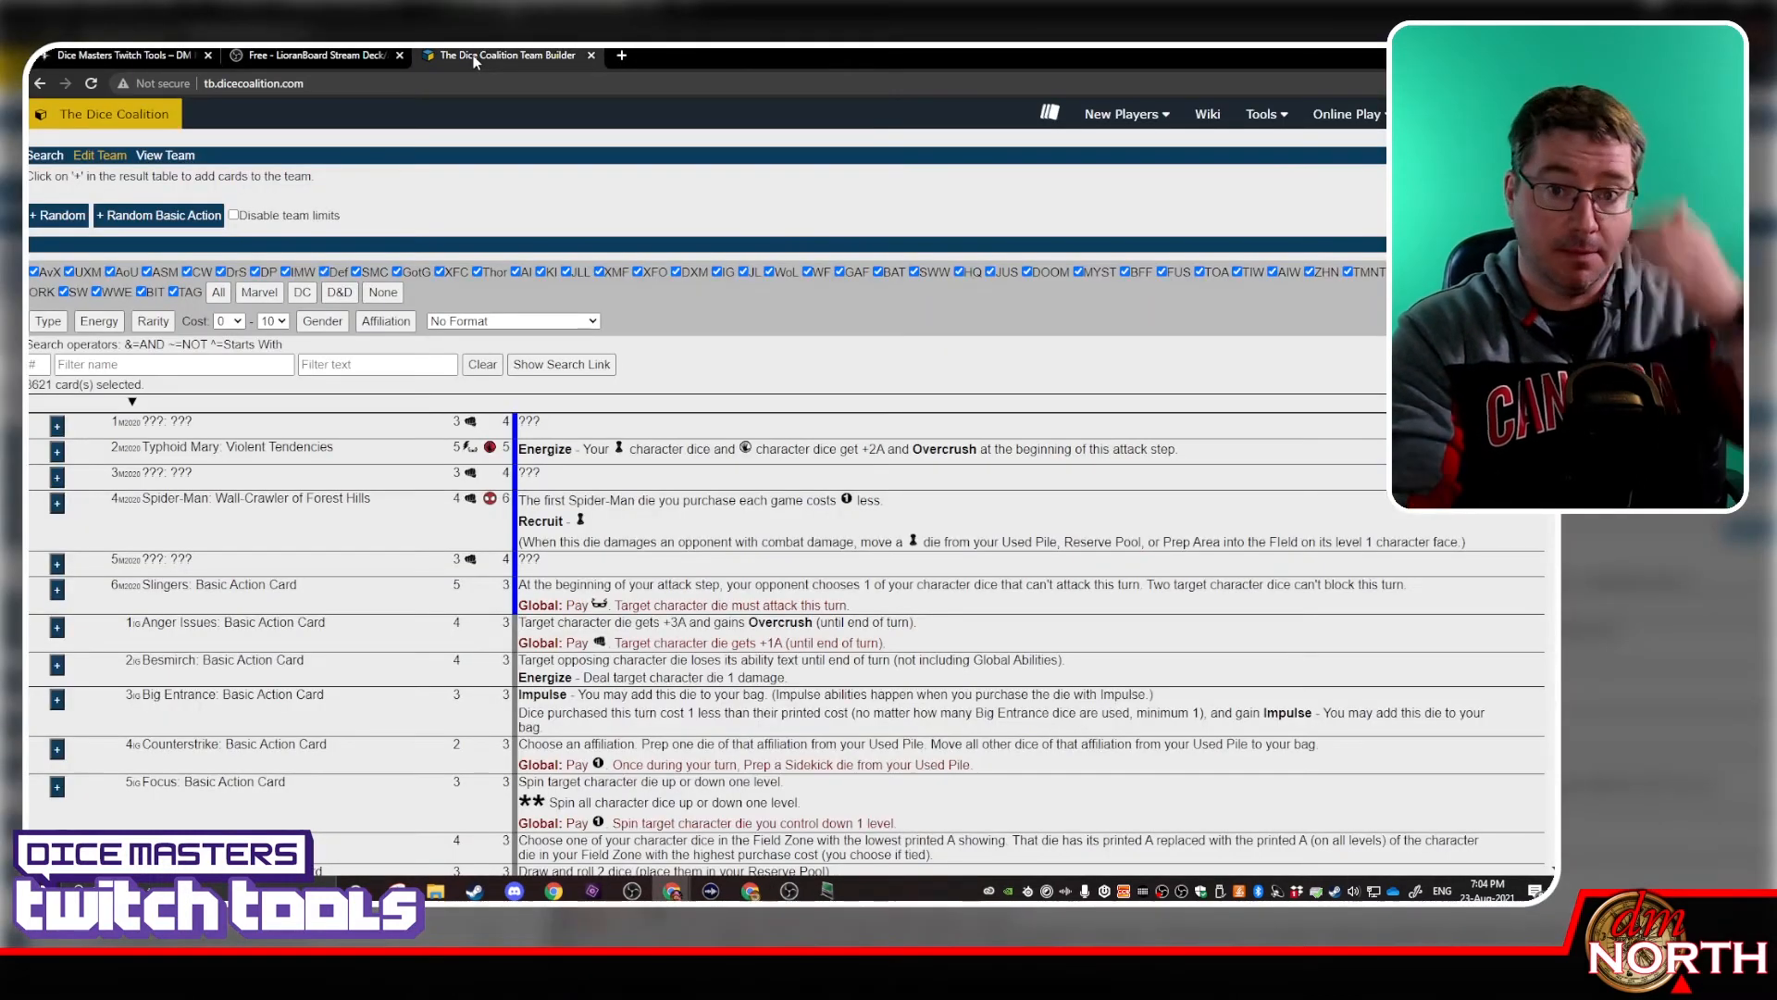
click(130, 217)
click(139, 481)
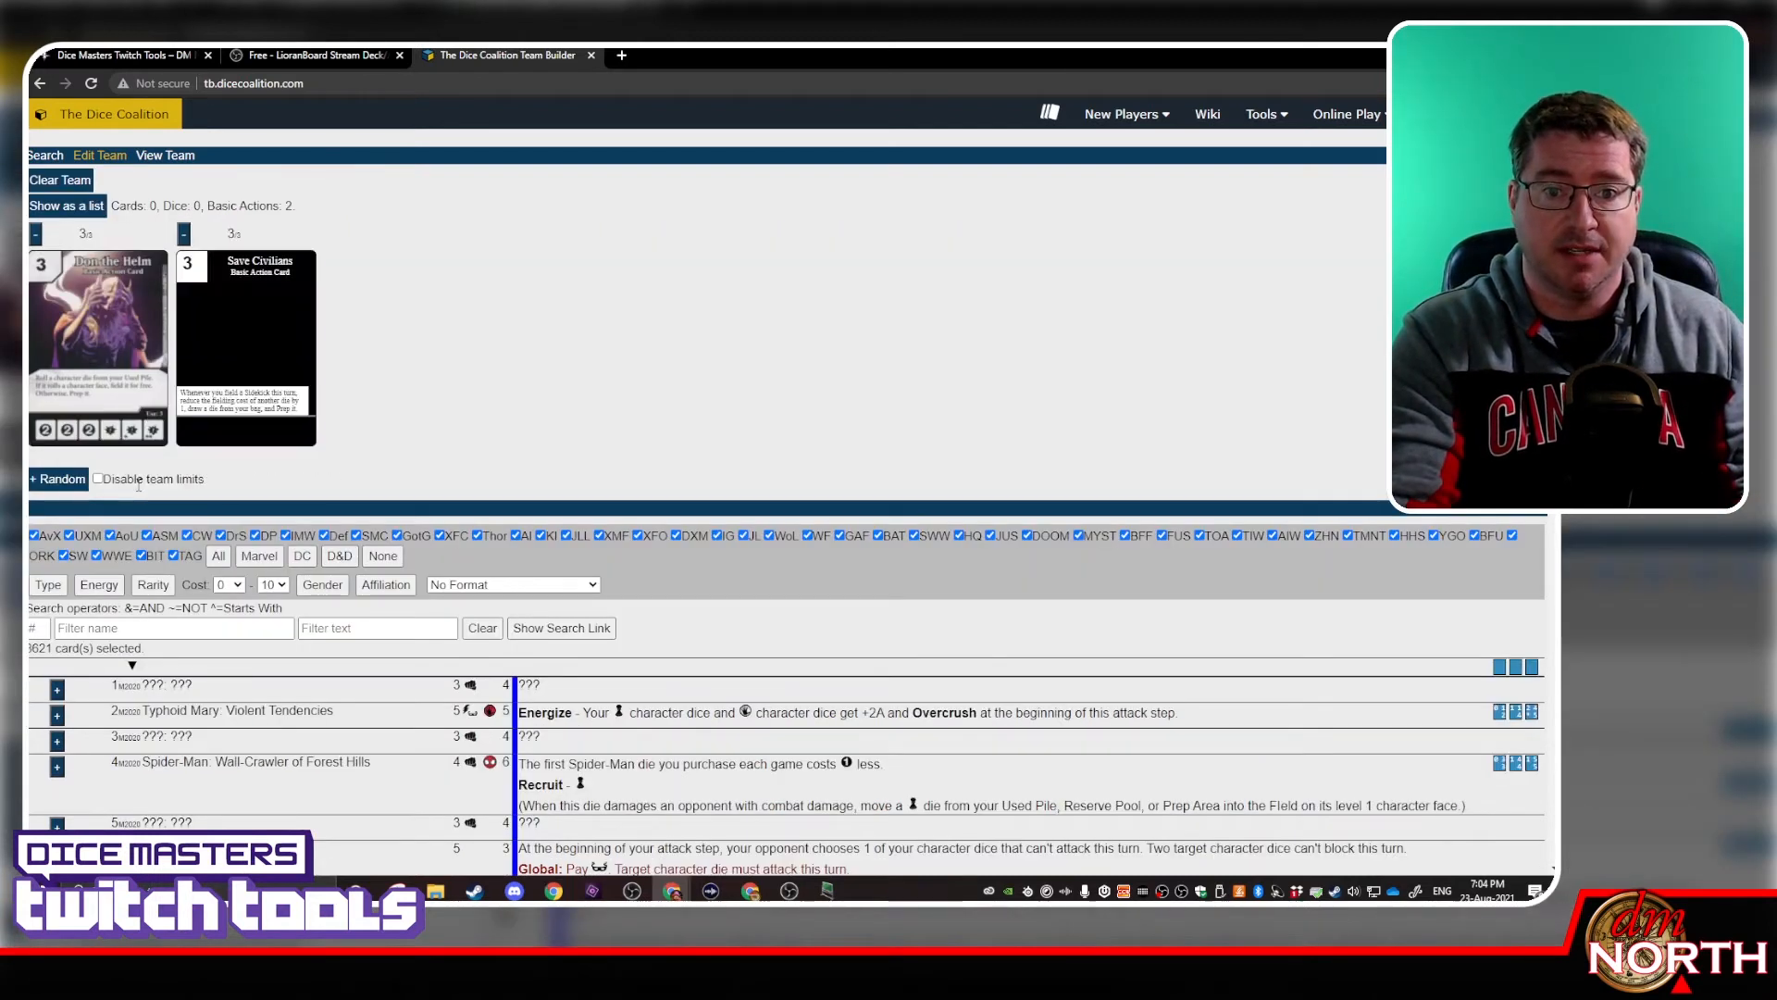
Add seven random non-Basic Action cards to the team
click(63, 480)
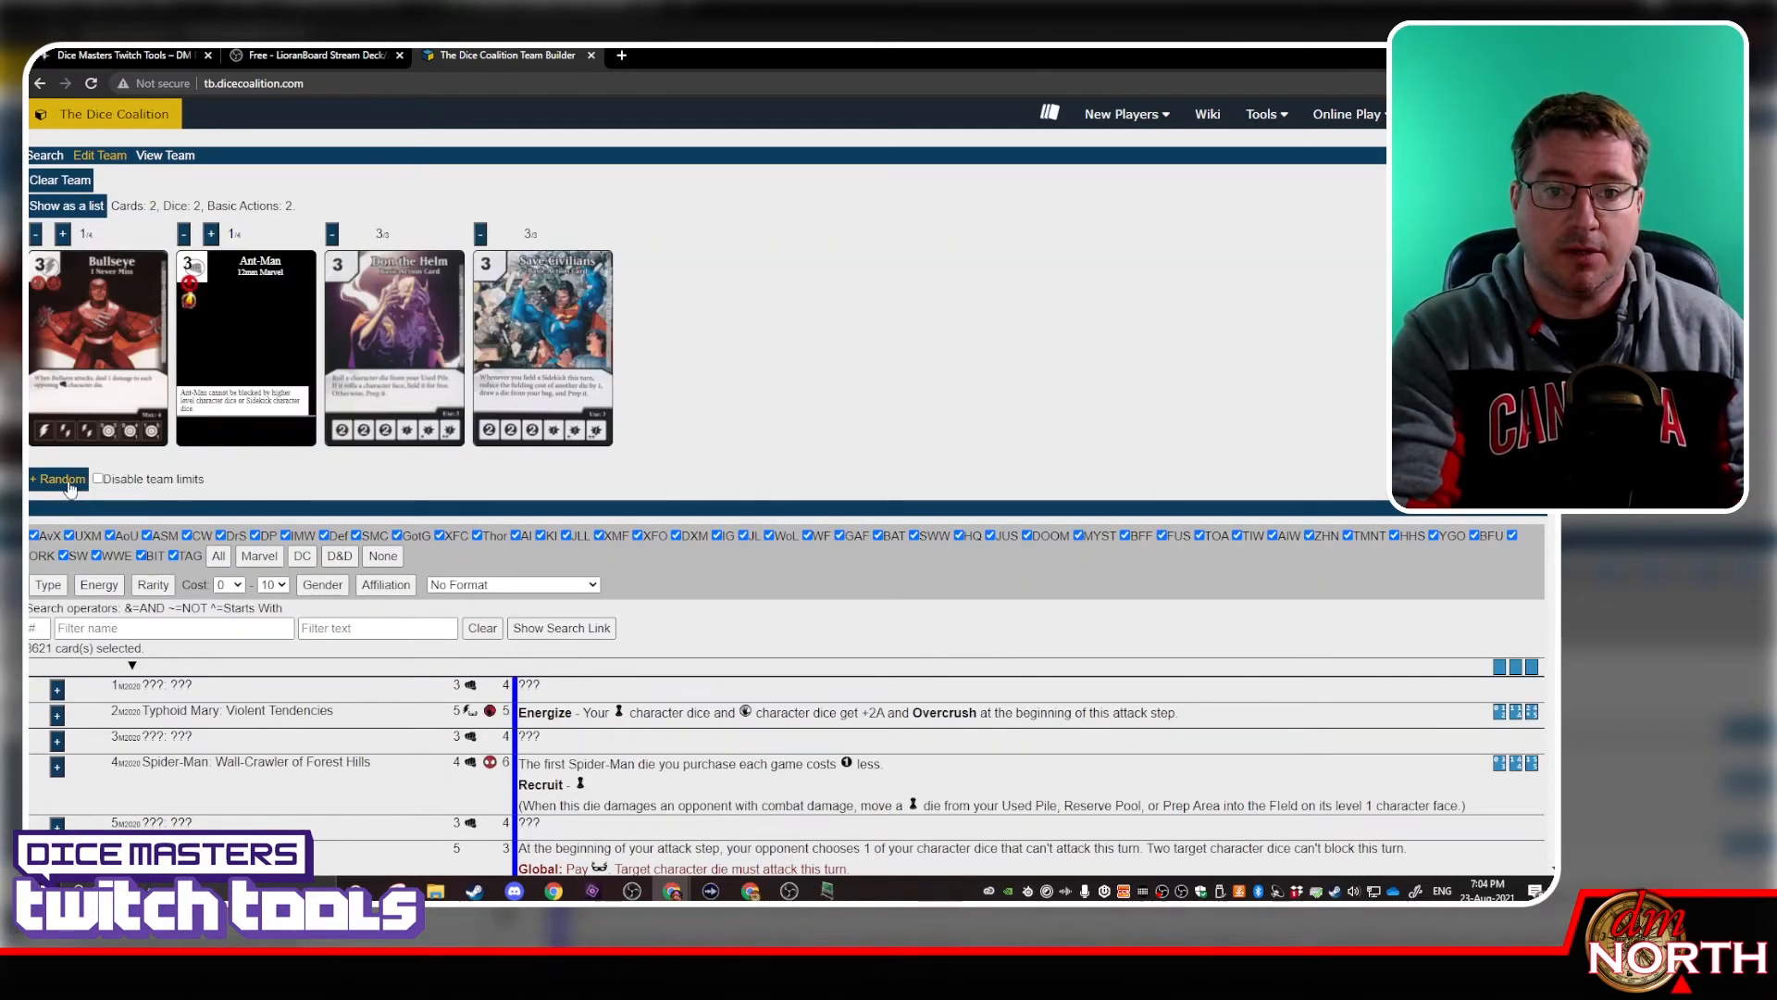
click(69, 483)
click(69, 482)
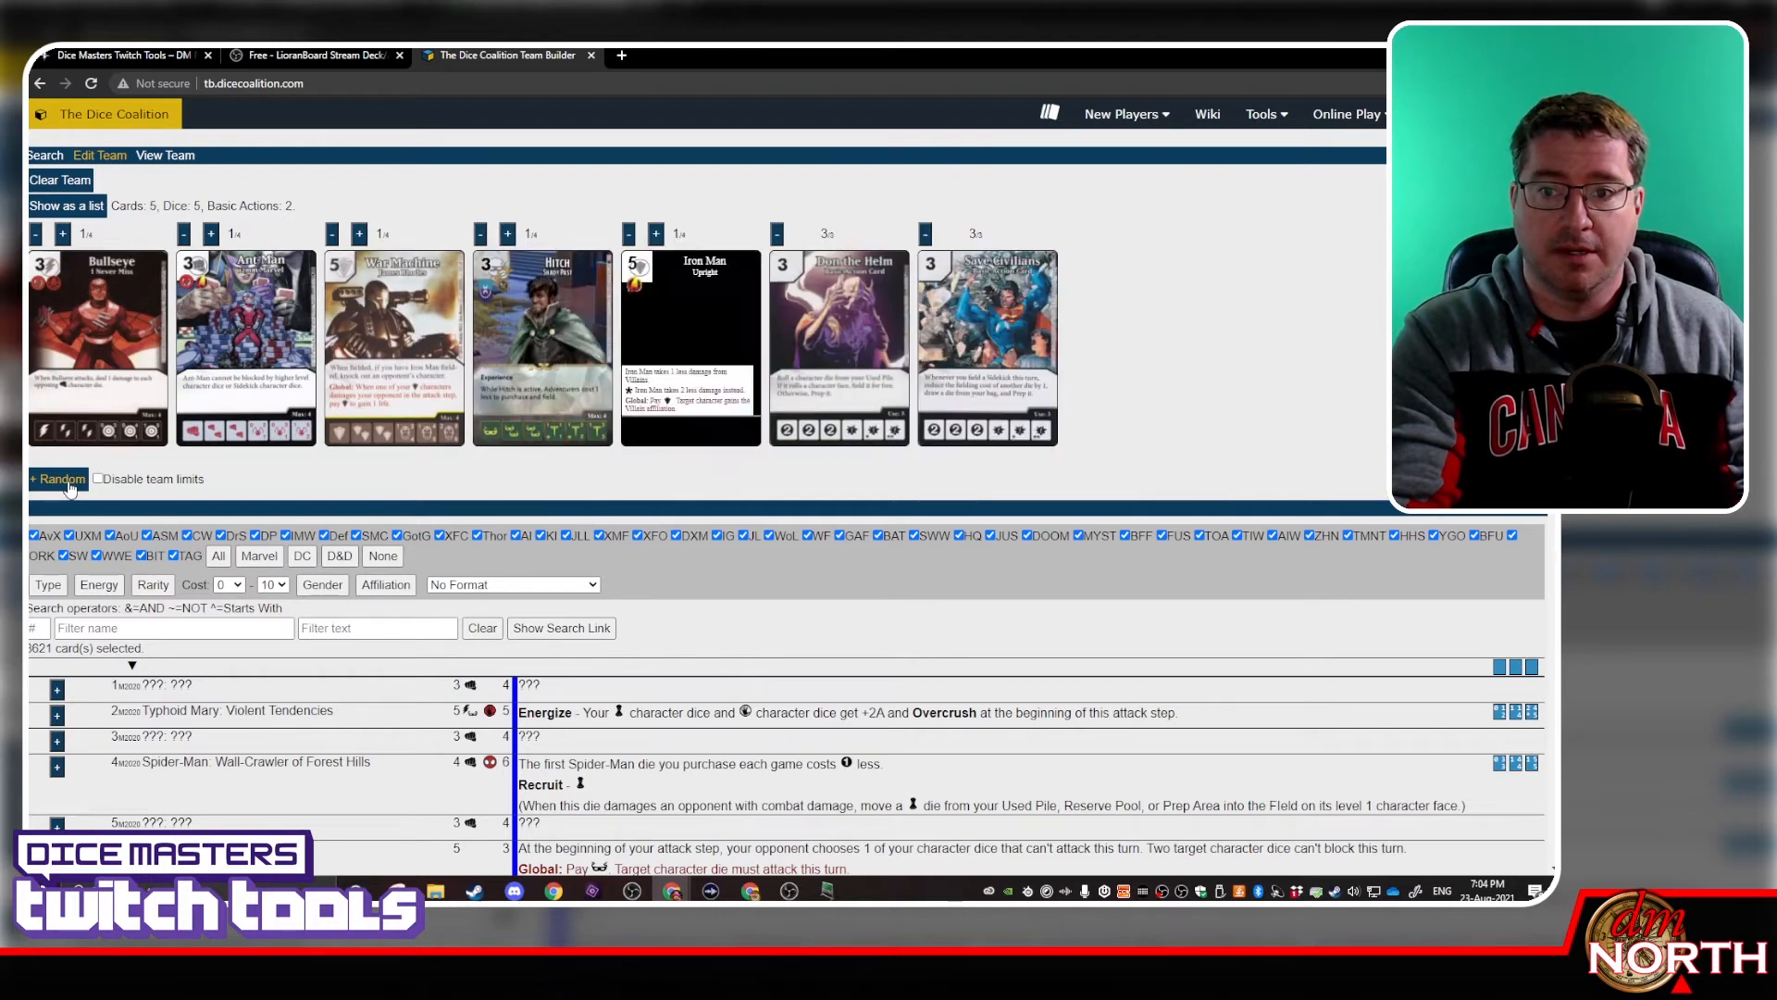
click(69, 482)
click(69, 483)
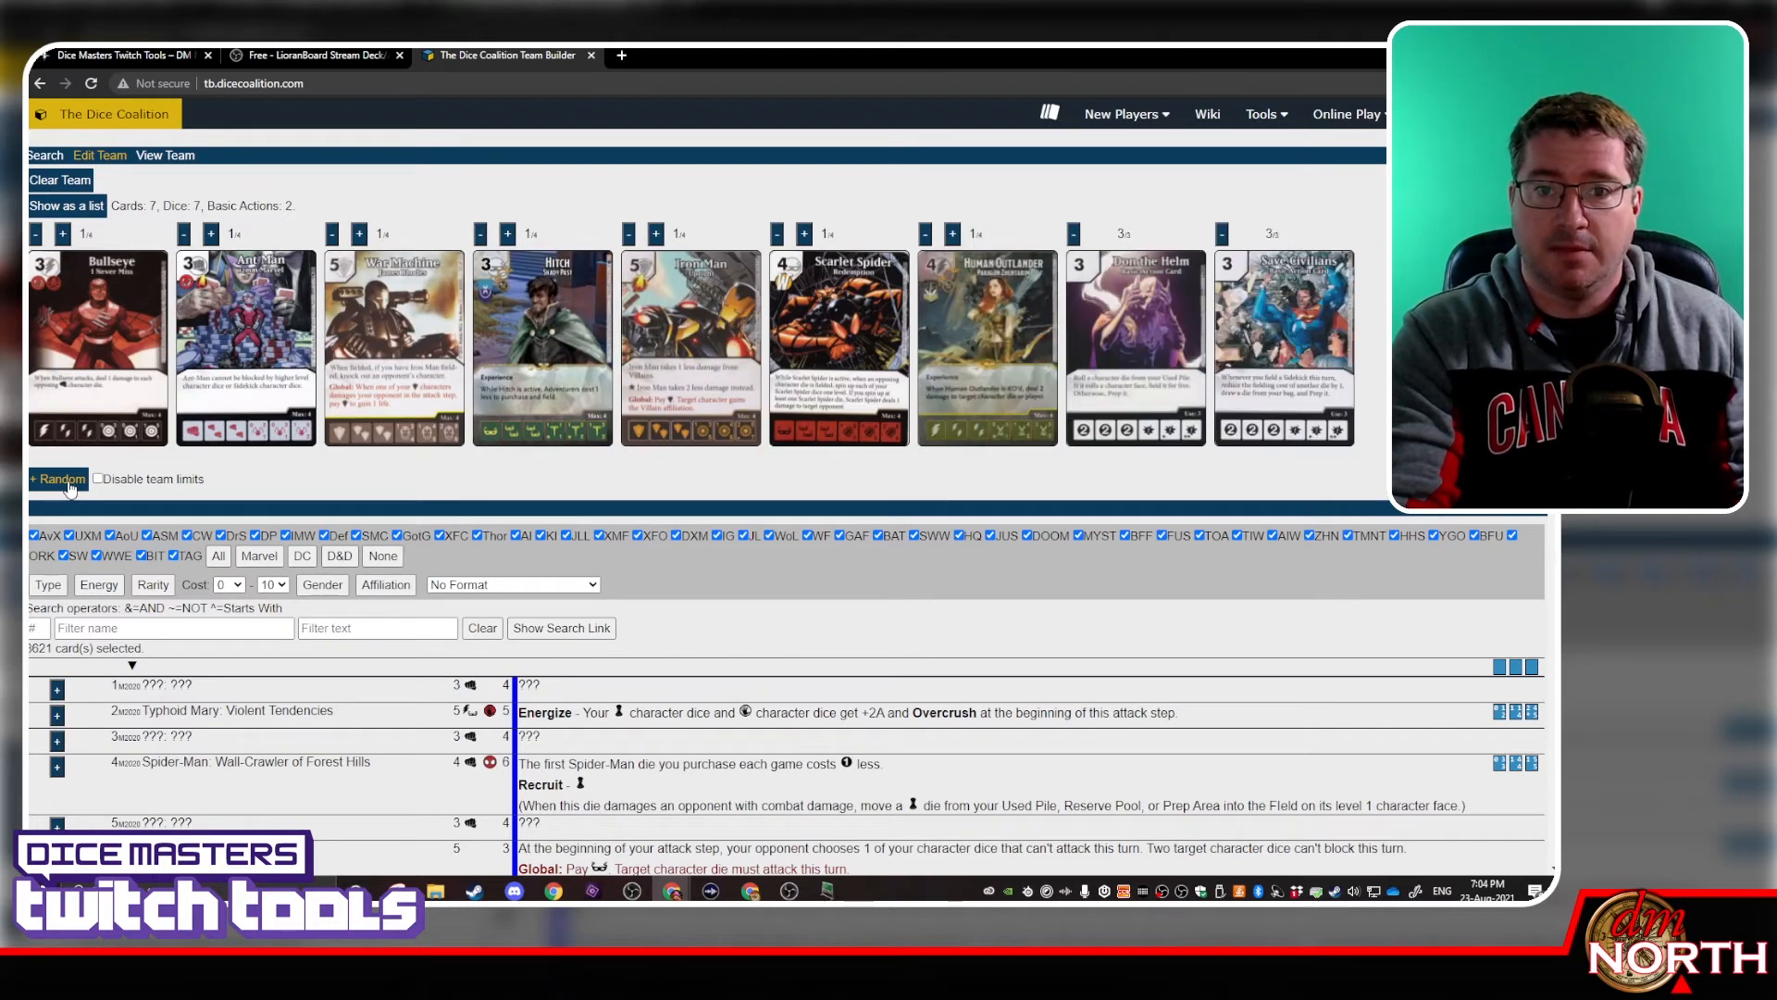
Filter the card names by "beck" and add Becky Lynch: Maiden Ireland to the team
click(218, 627)
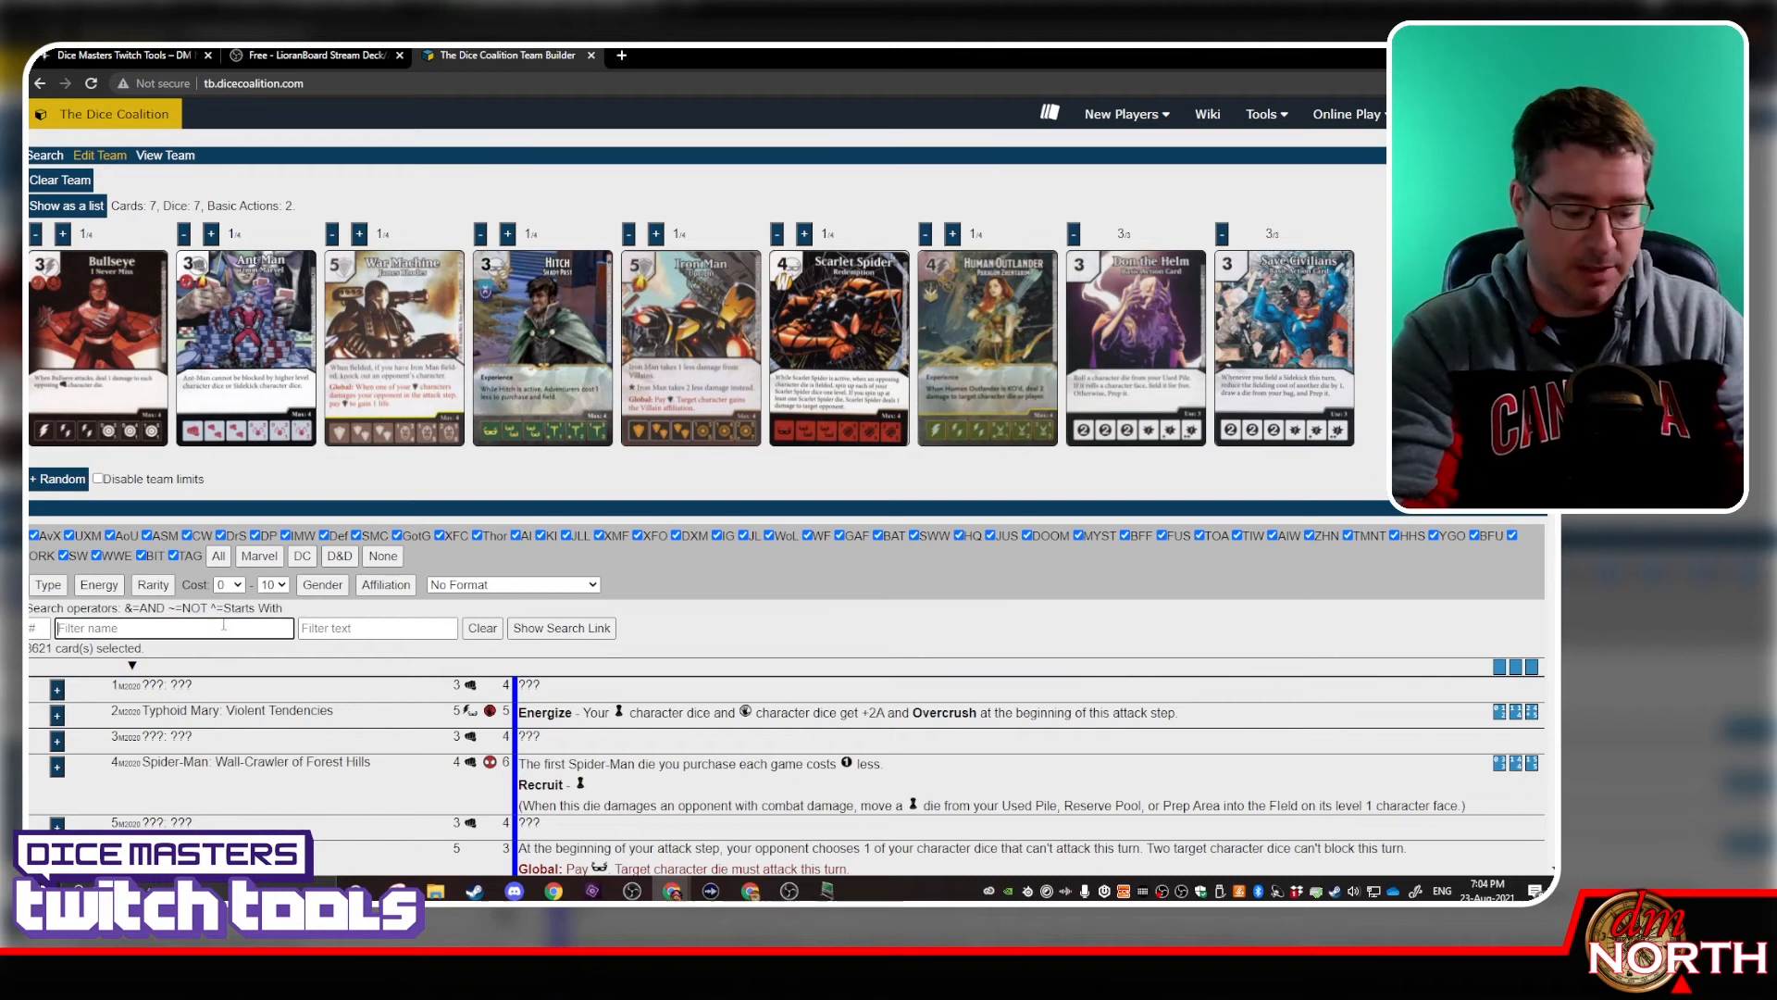
text(bhec)
key(BackSpace)
key(BackSpace)
key(BackSpace)
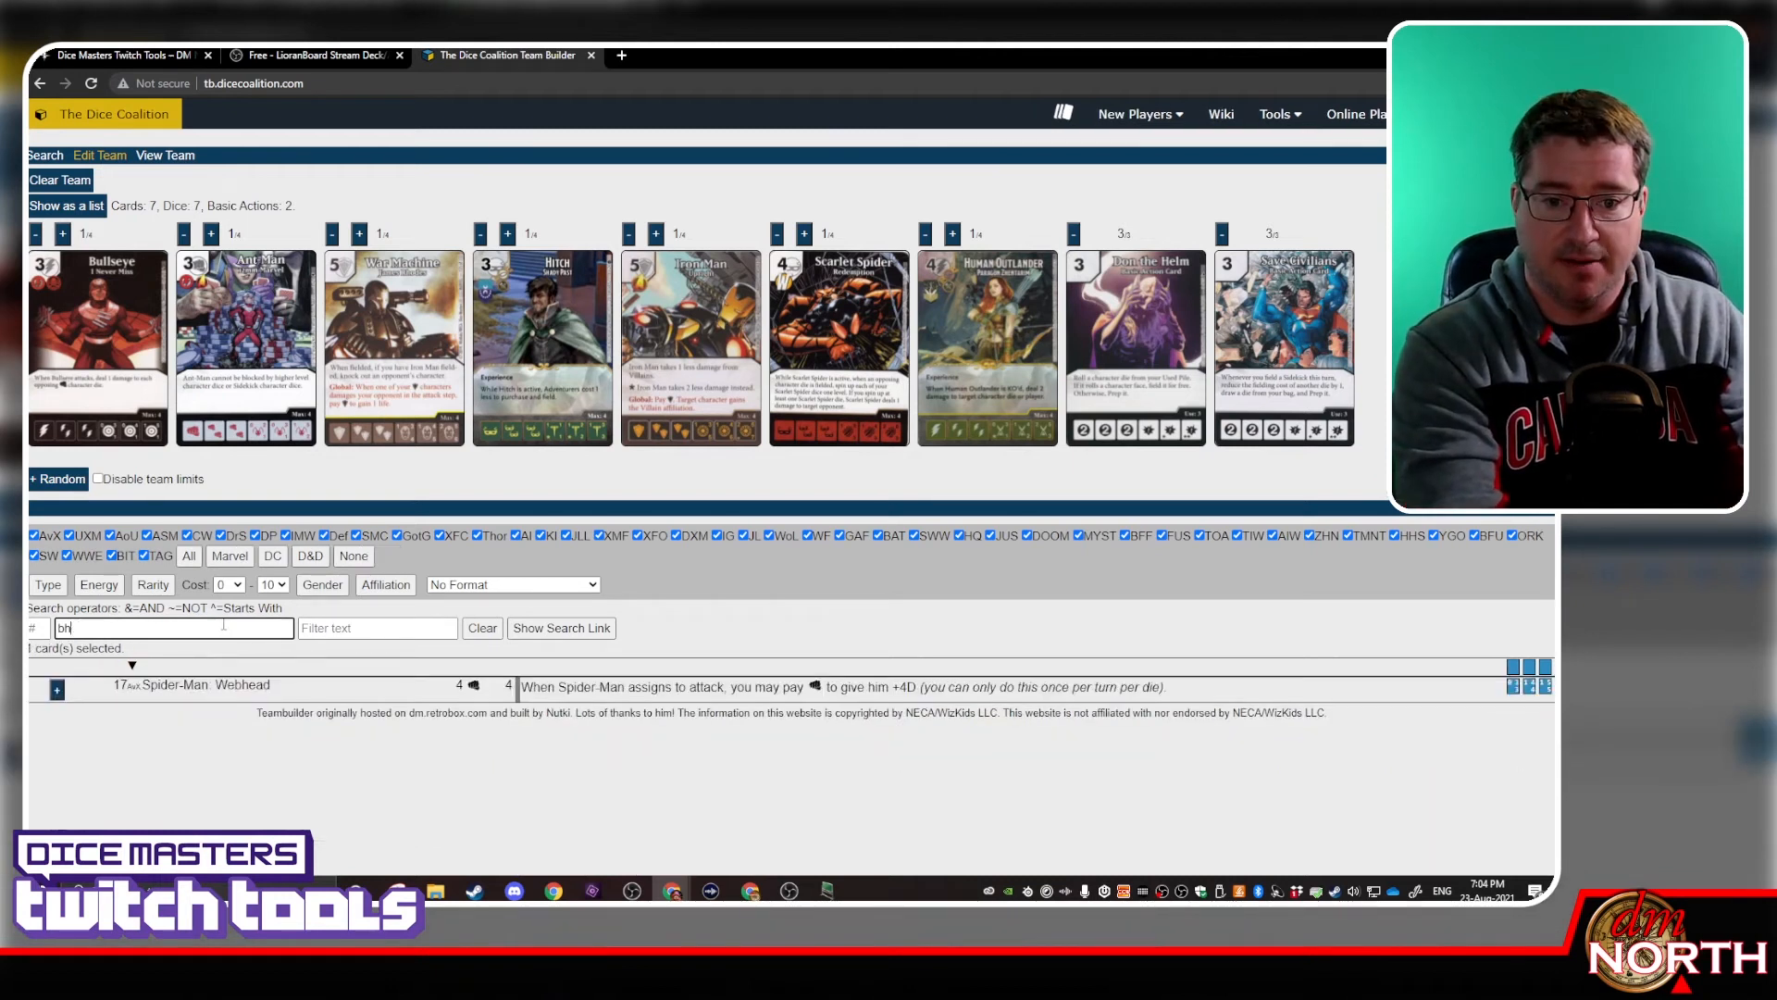
text(eck)
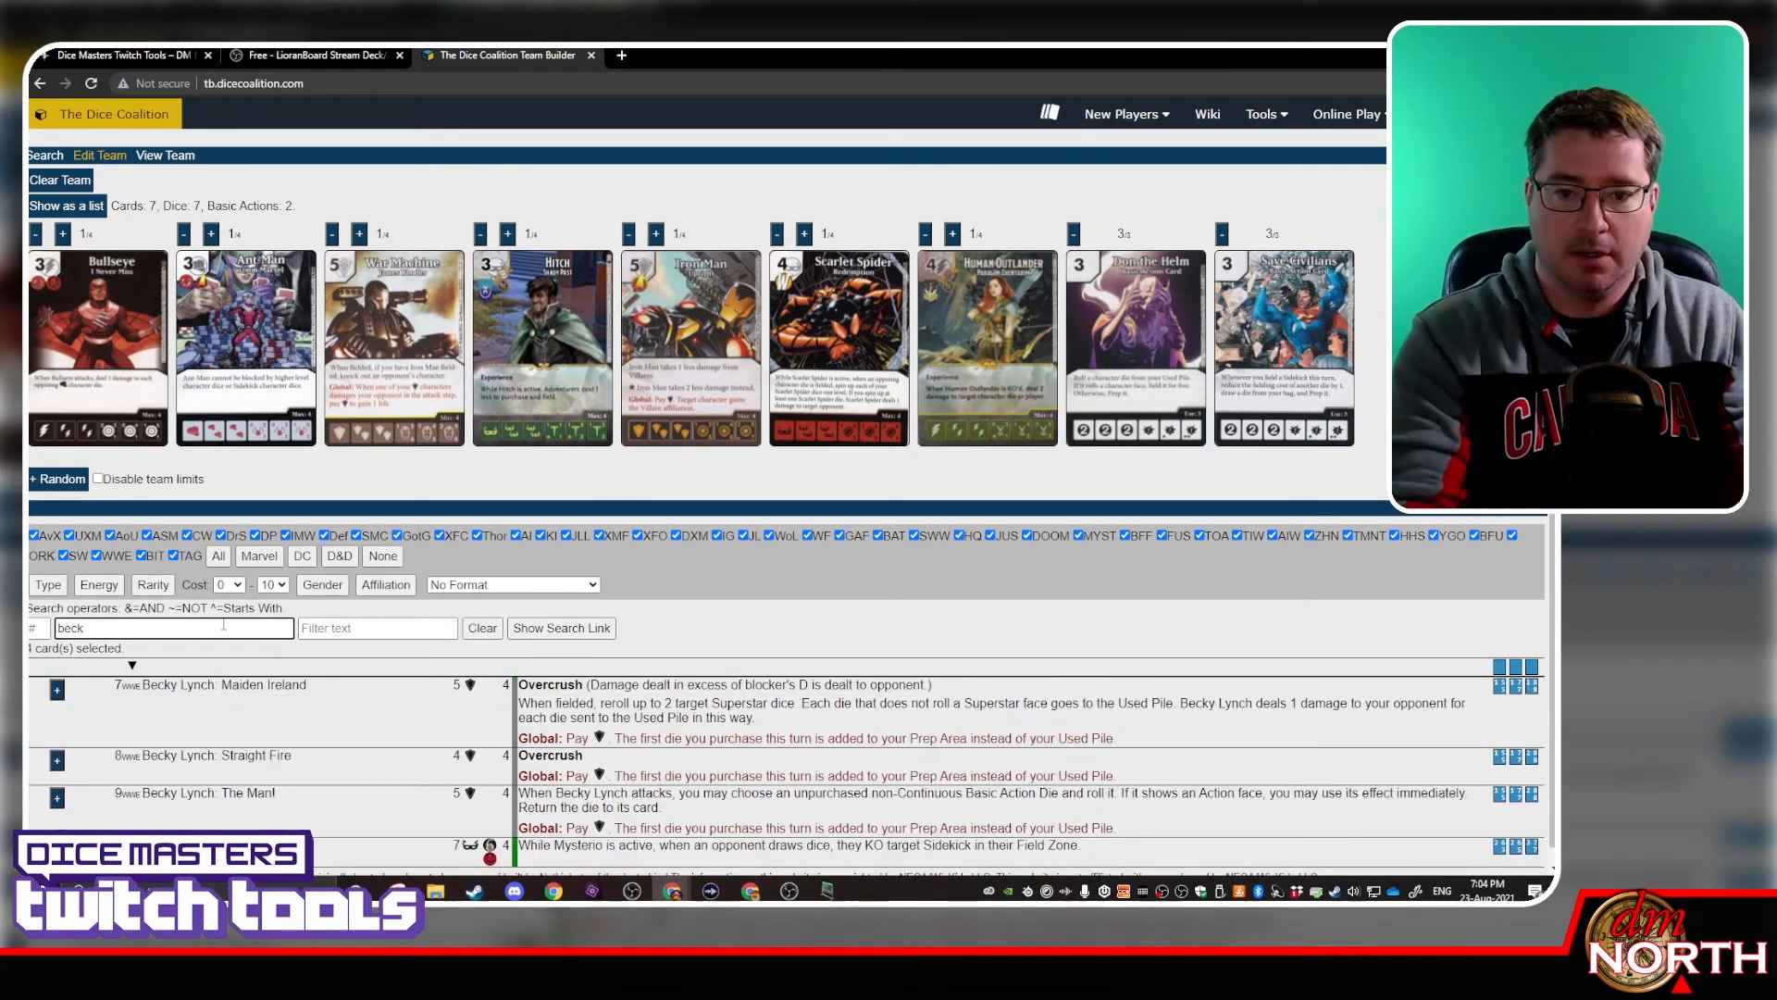
click(57, 691)
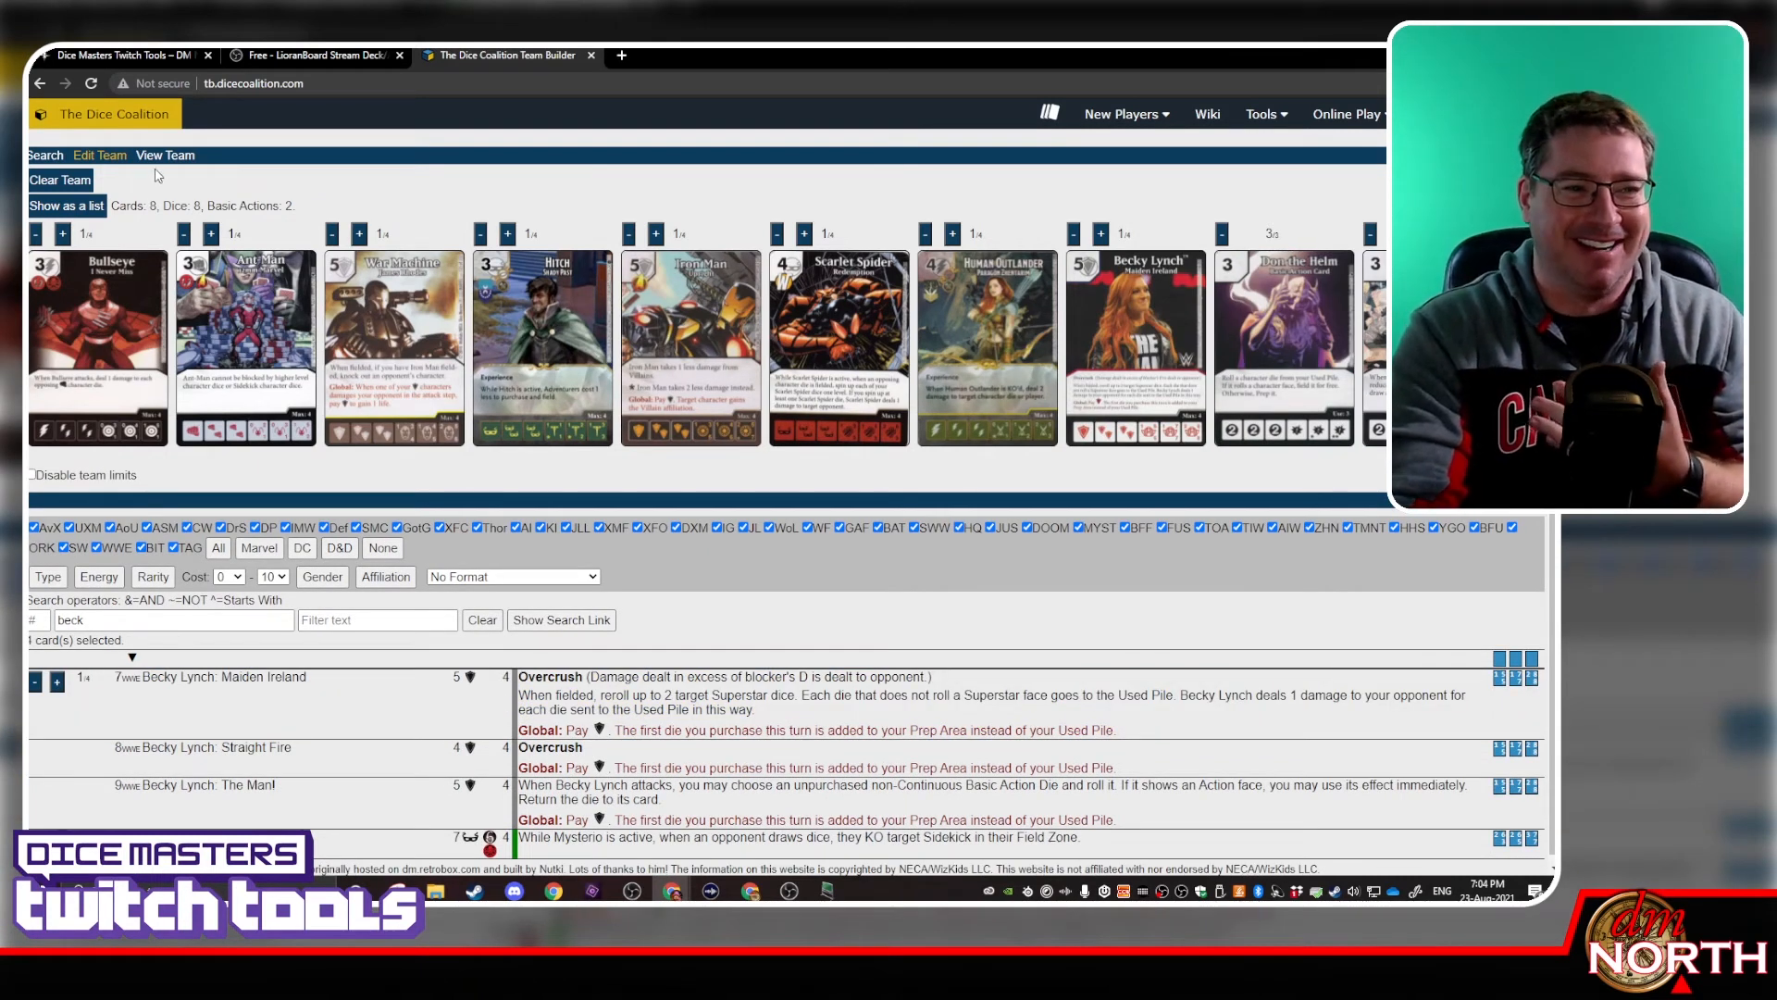
Display the finished team's overview and copy the address of its team link
click(165, 156)
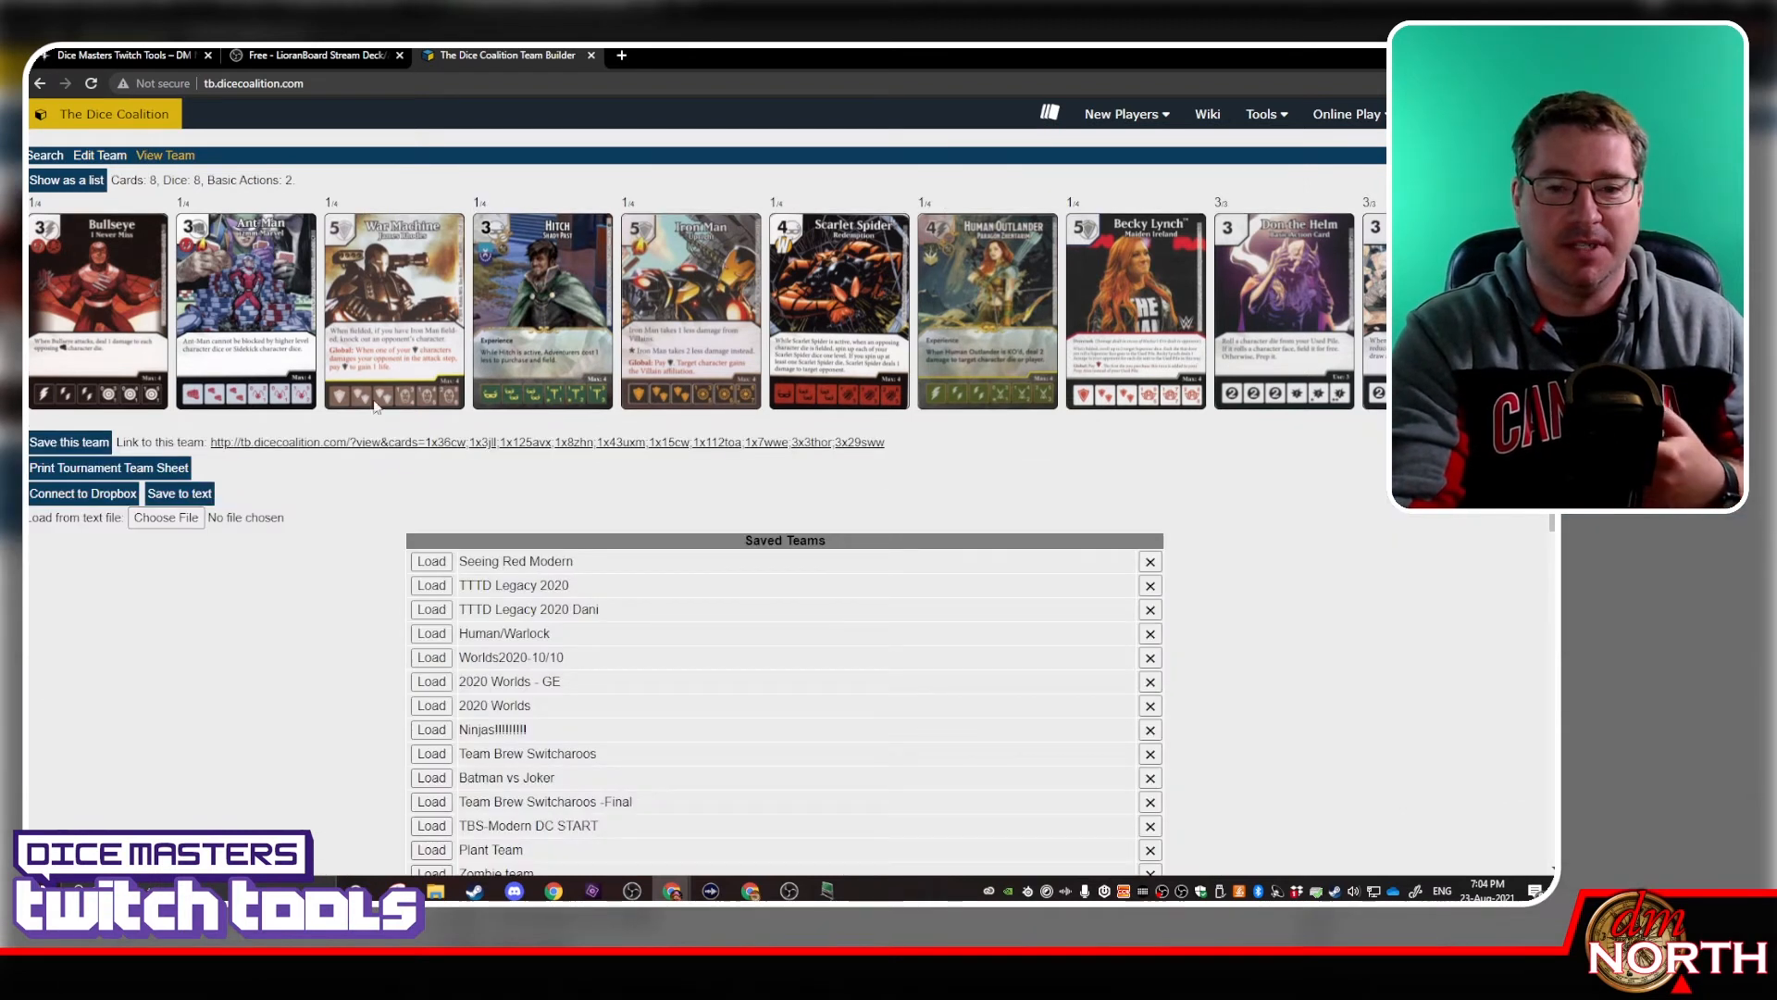
right_click(449, 442)
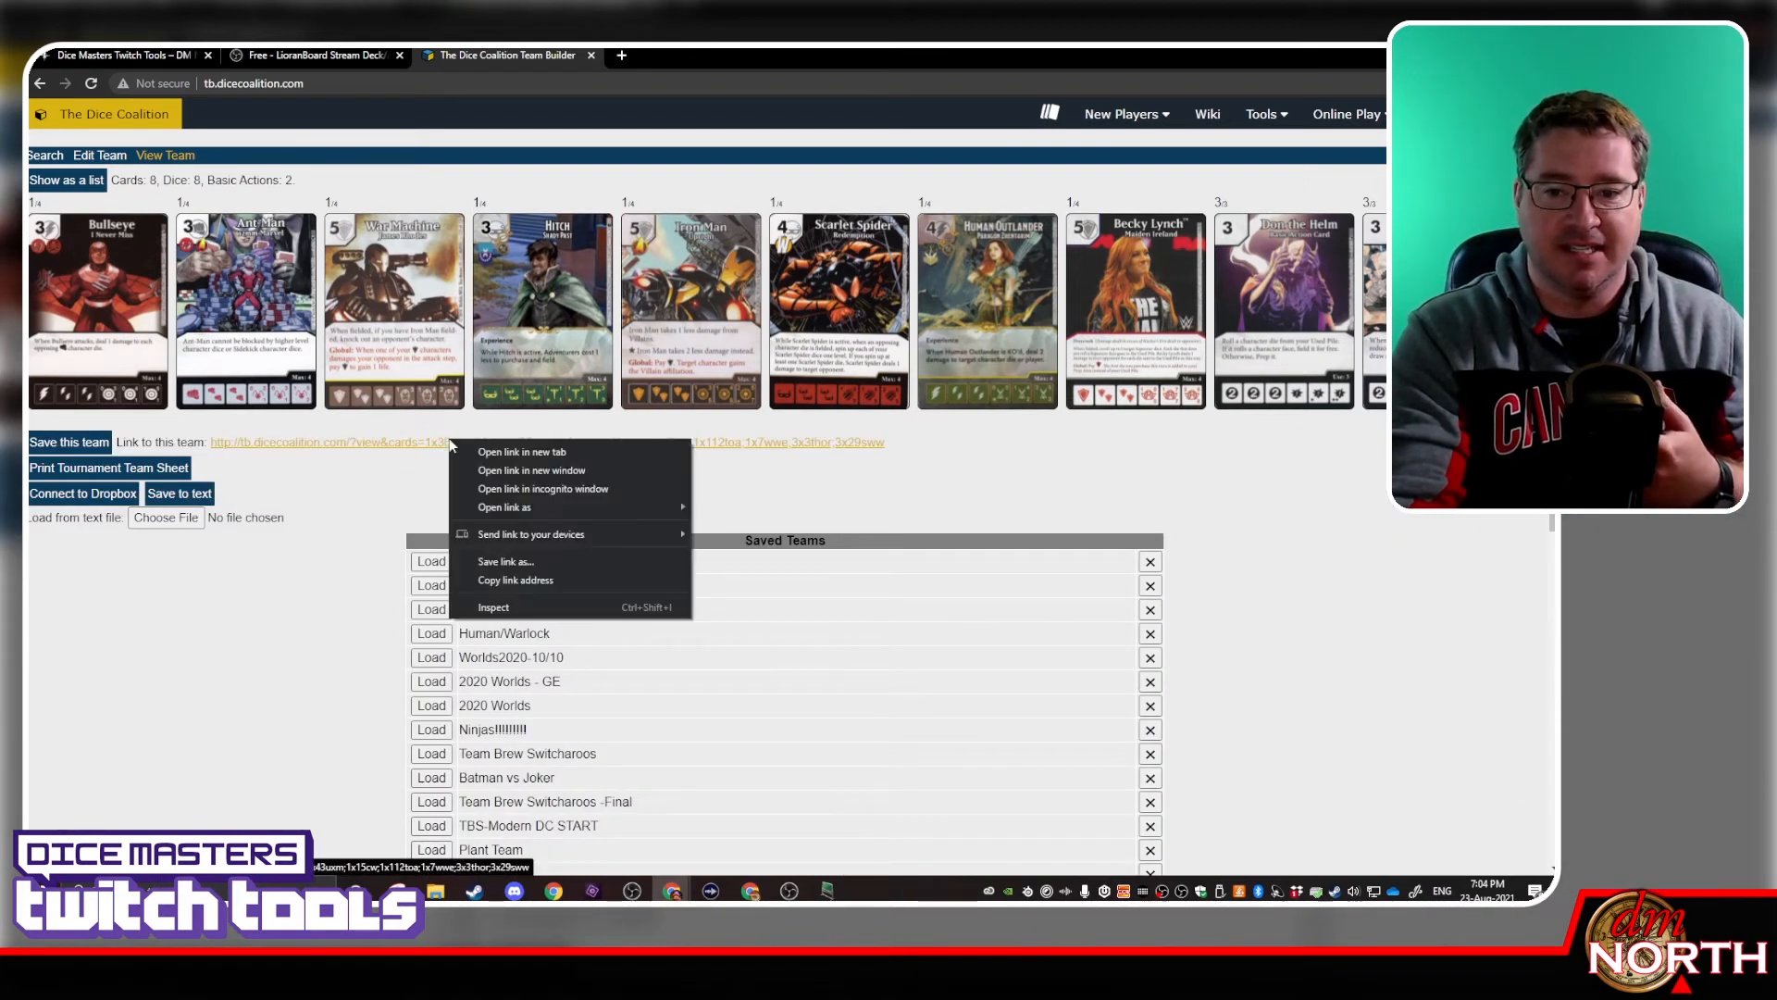
click(499, 579)
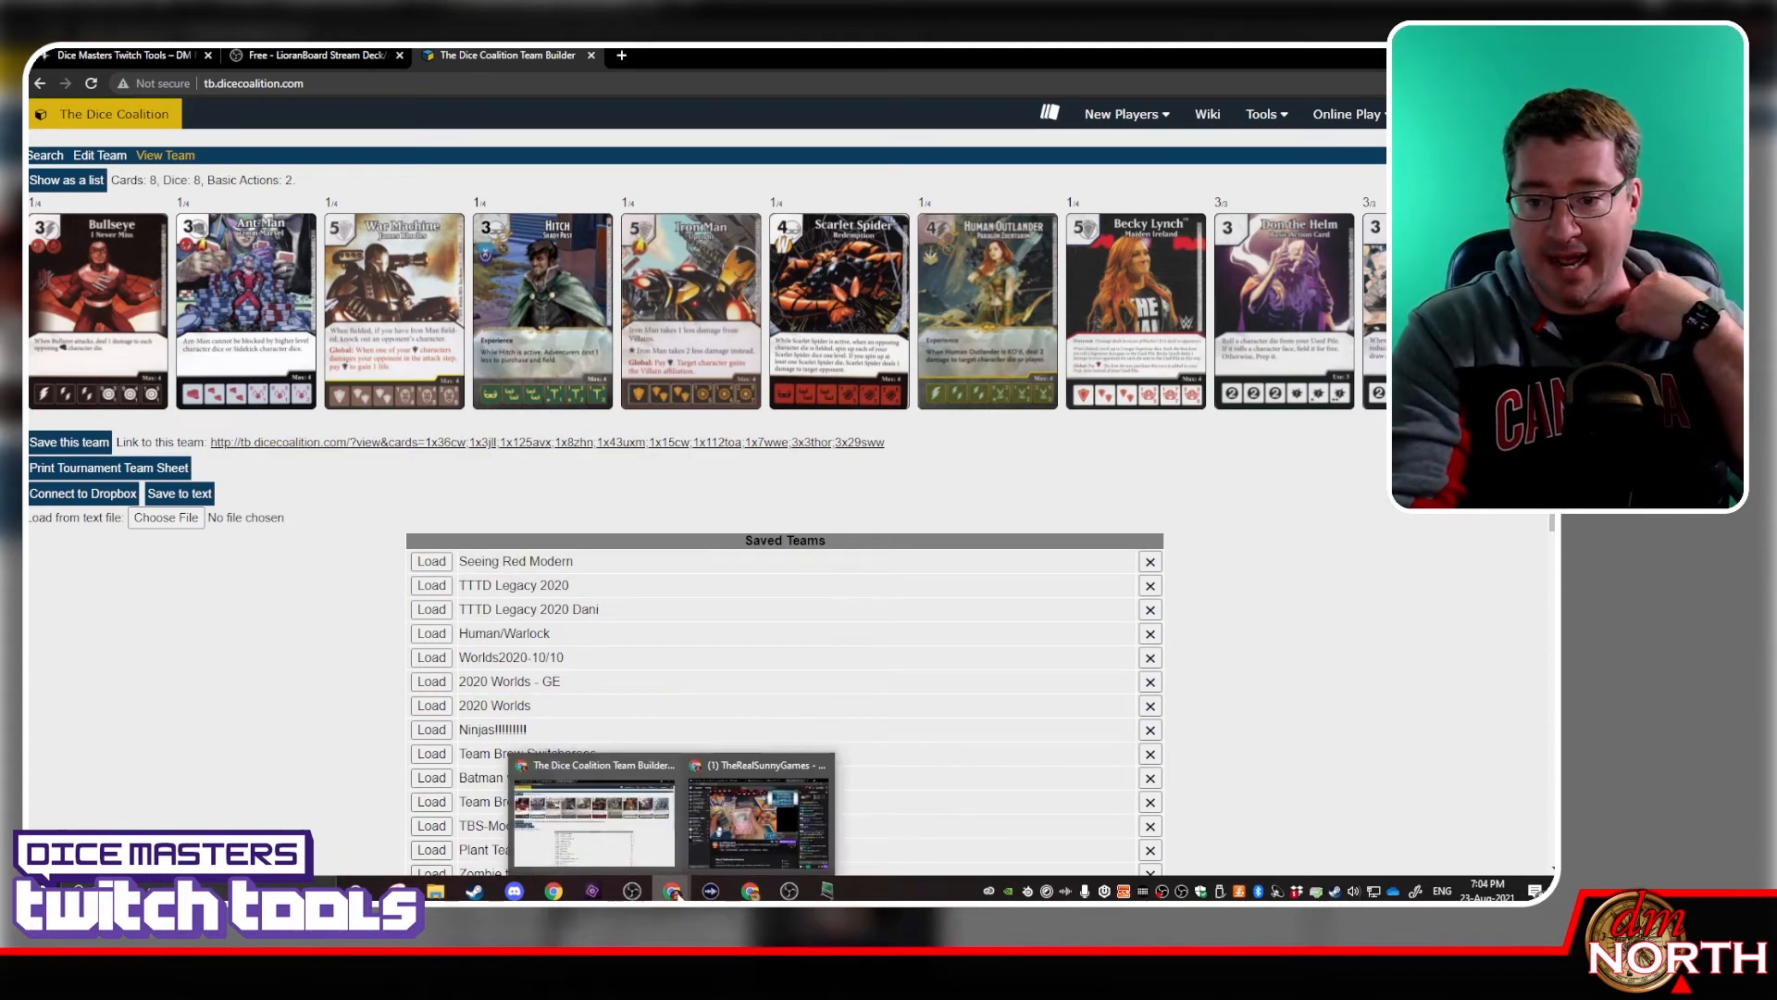
Switch to OBS, bring up the Twitch chat popout clear of the card preview, and show the [DM] Player 1 Team scene
click(792, 891)
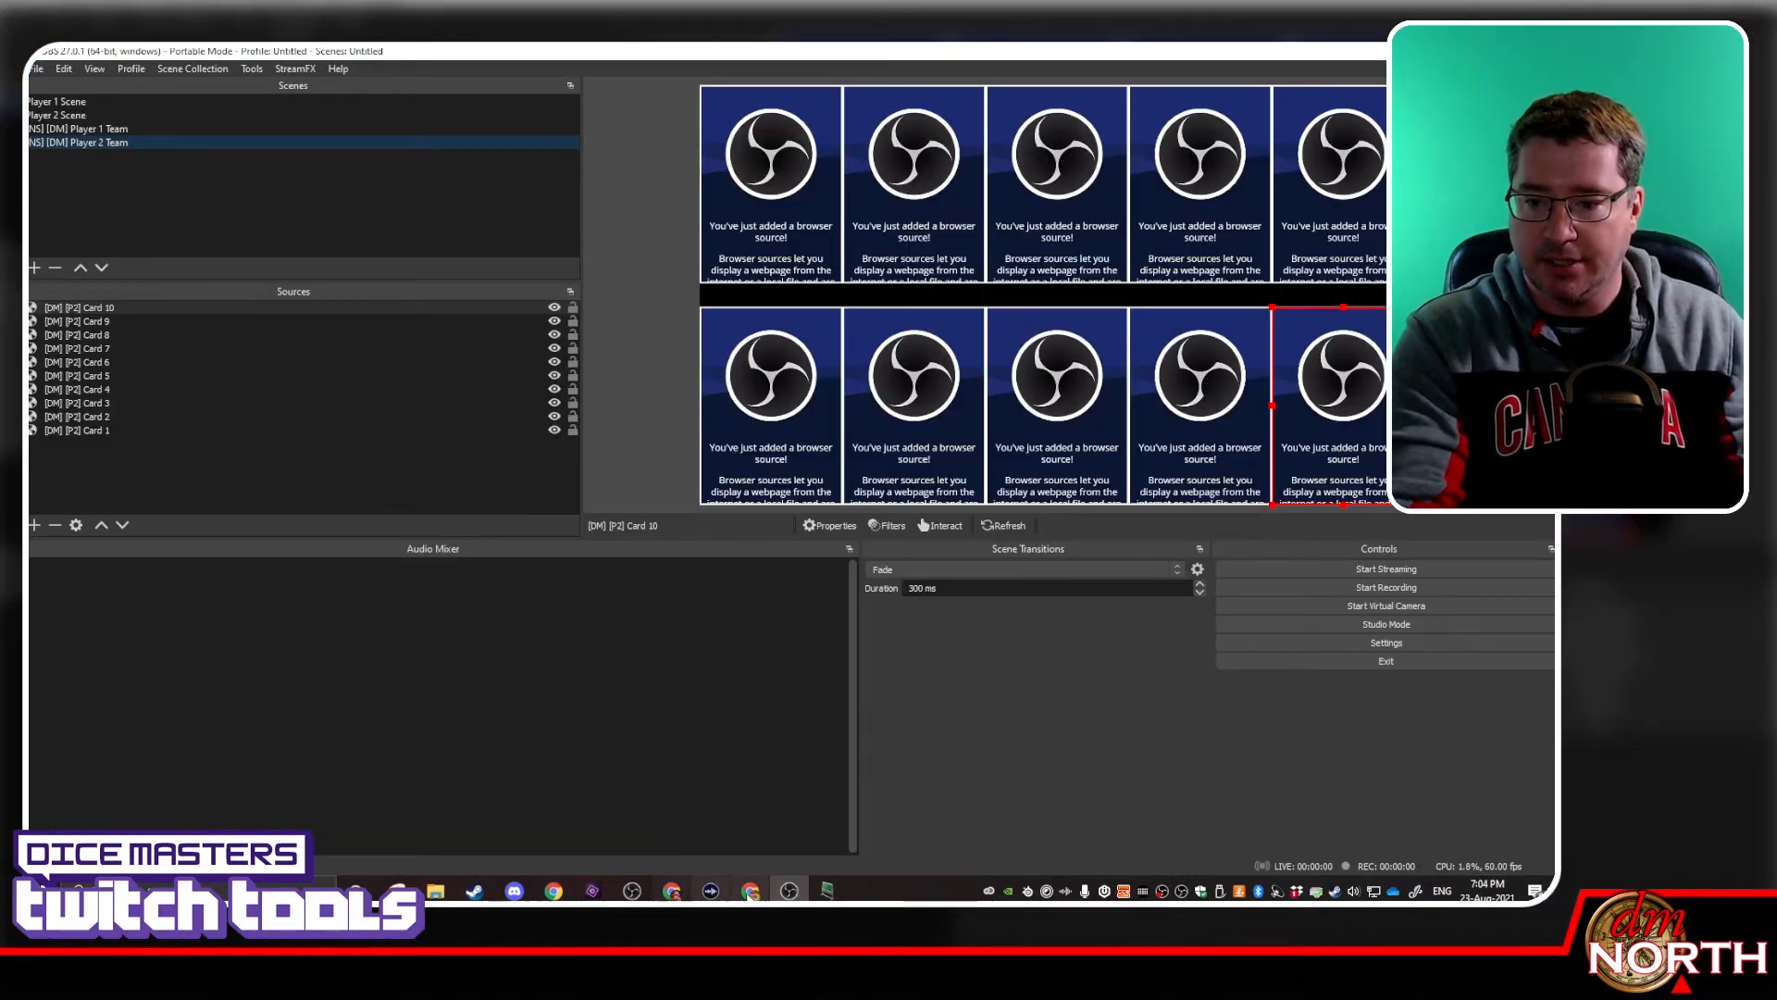
mouse_move(750, 892)
click(756, 831)
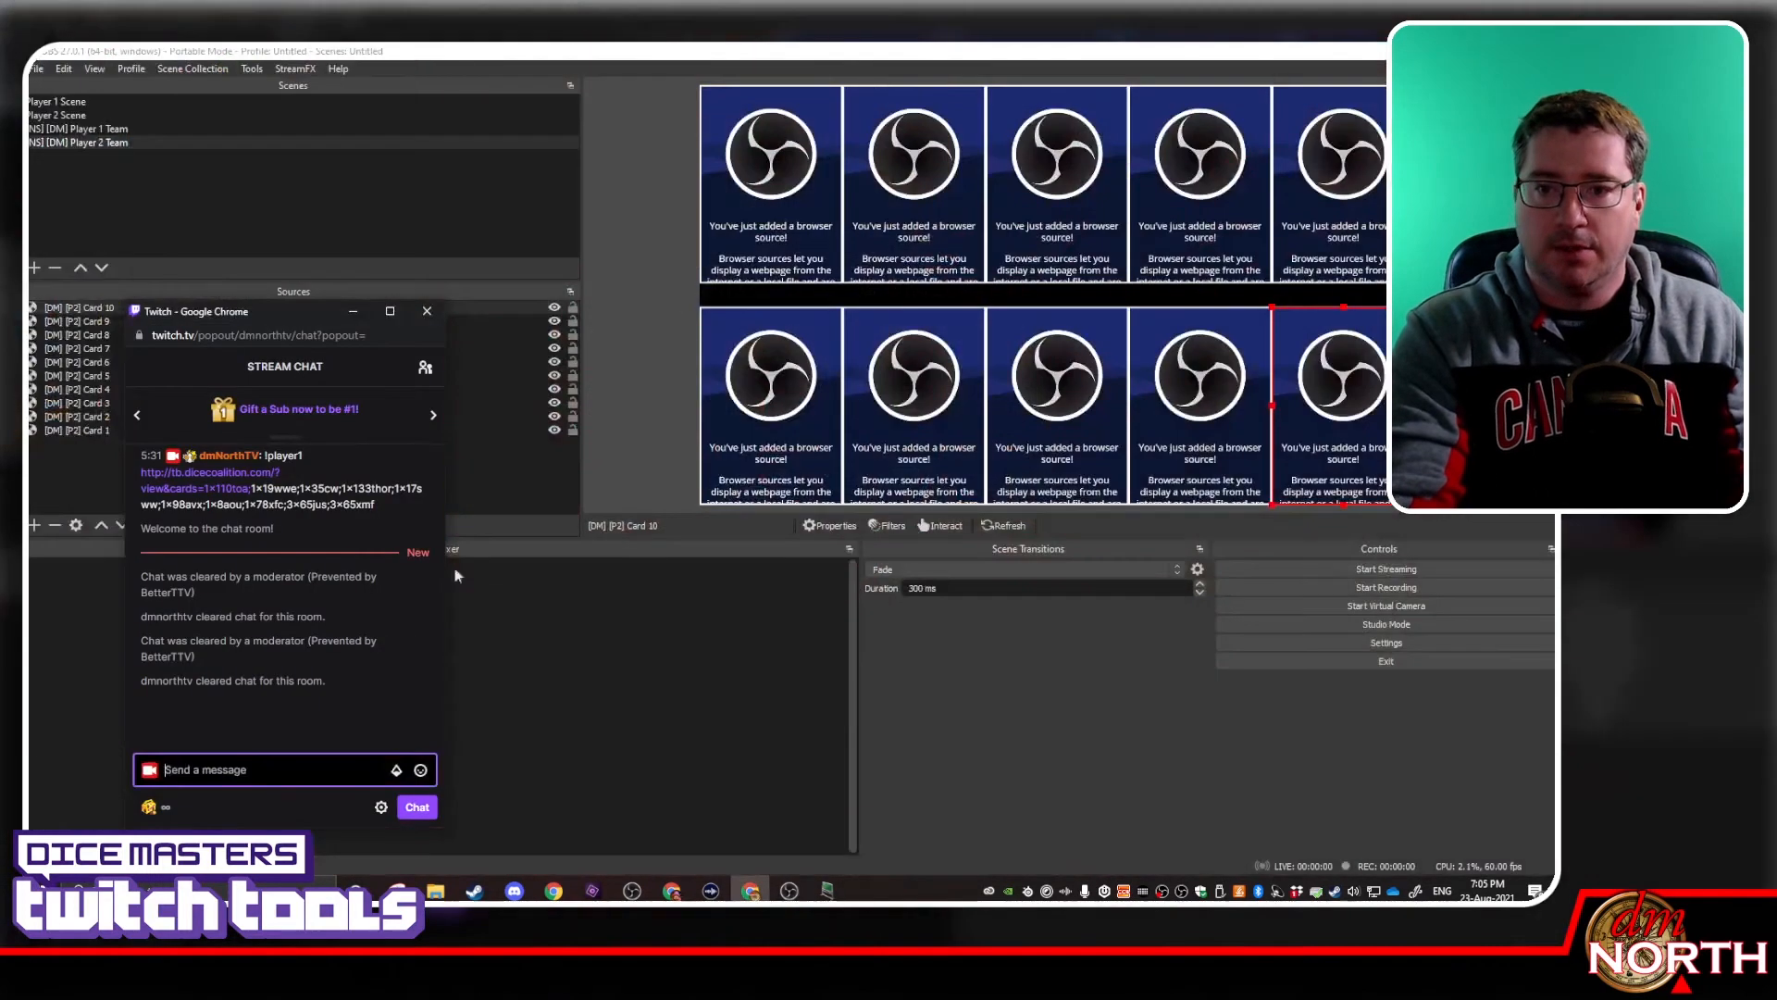
drag(304, 313, 796, 156)
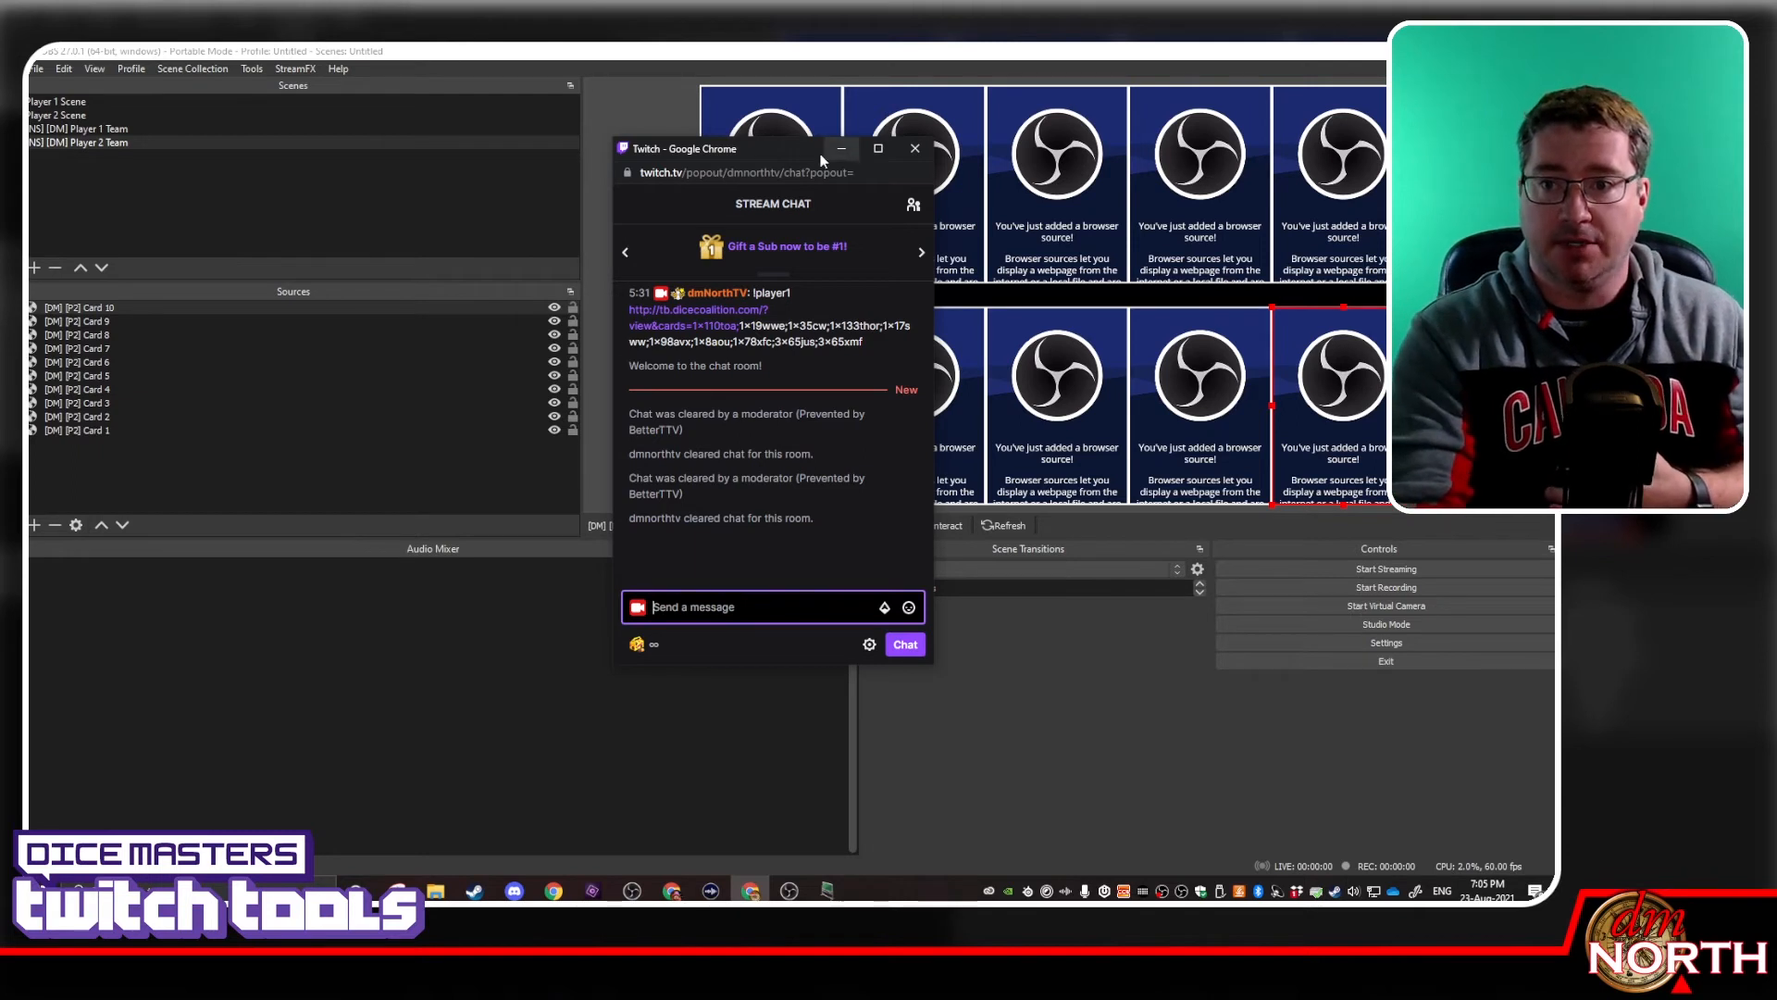
drag(787, 148, 526, 116)
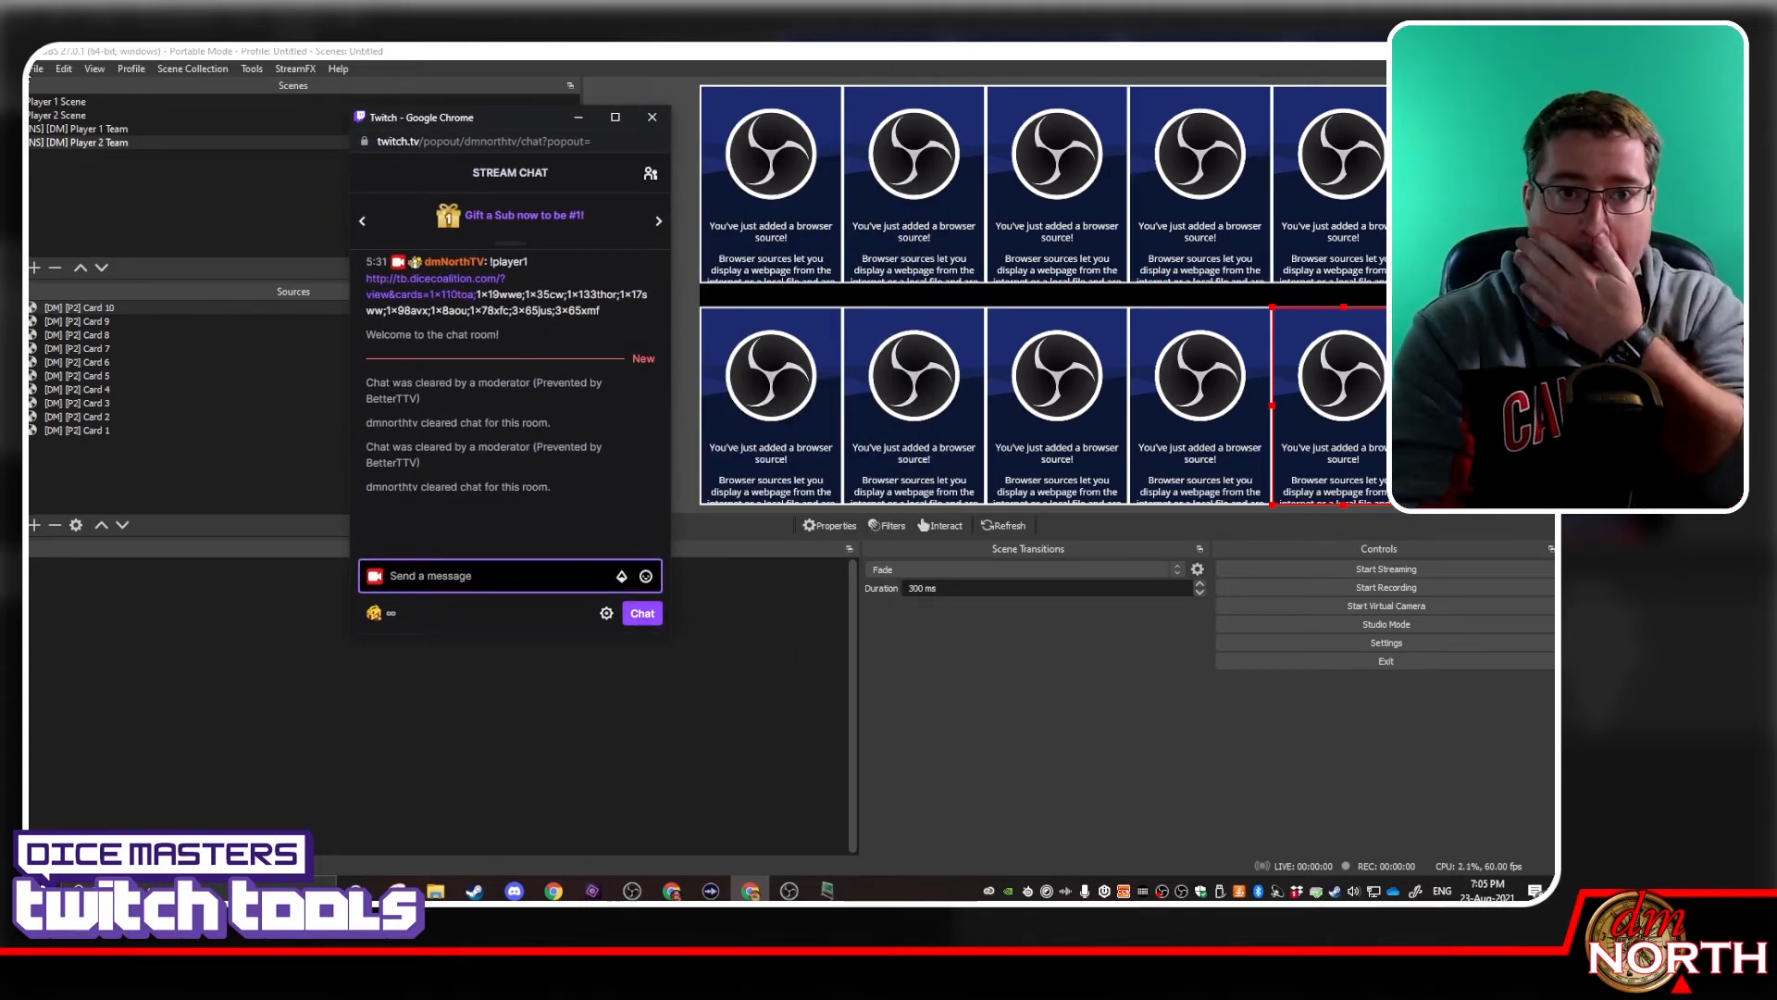
click(105, 128)
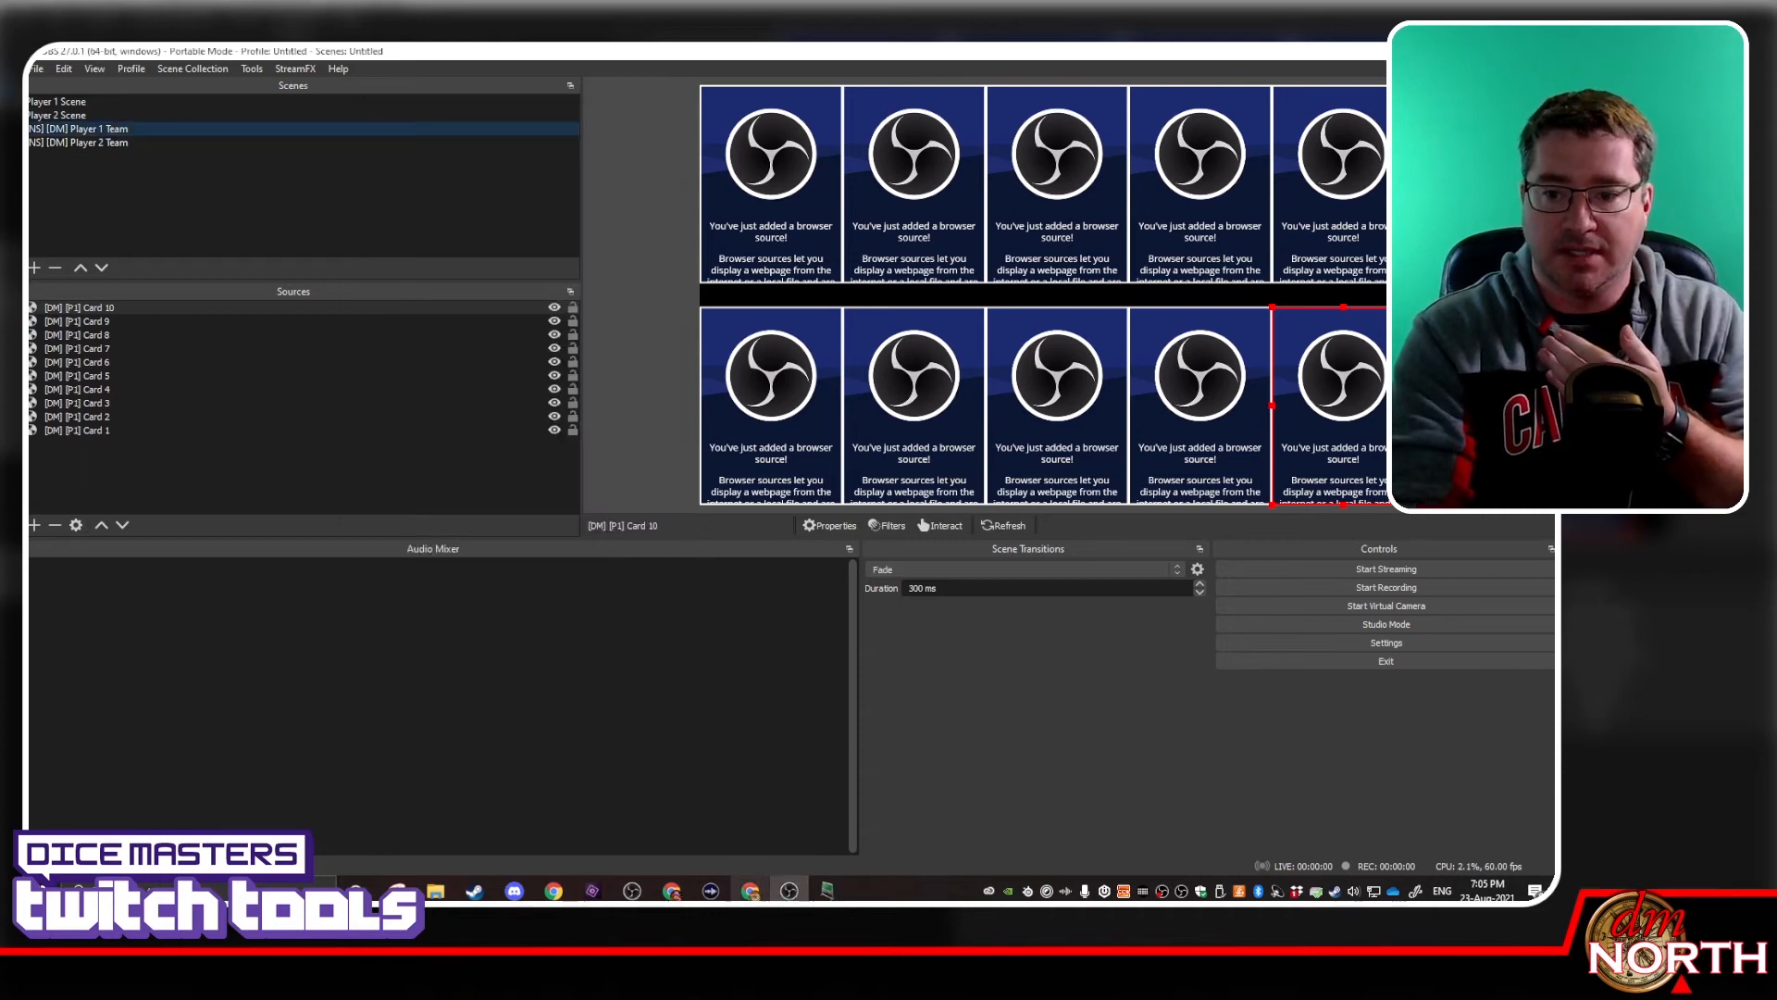
Send the chat command !player1 followed by the copied team link in the Twitch chat popout
click(751, 891)
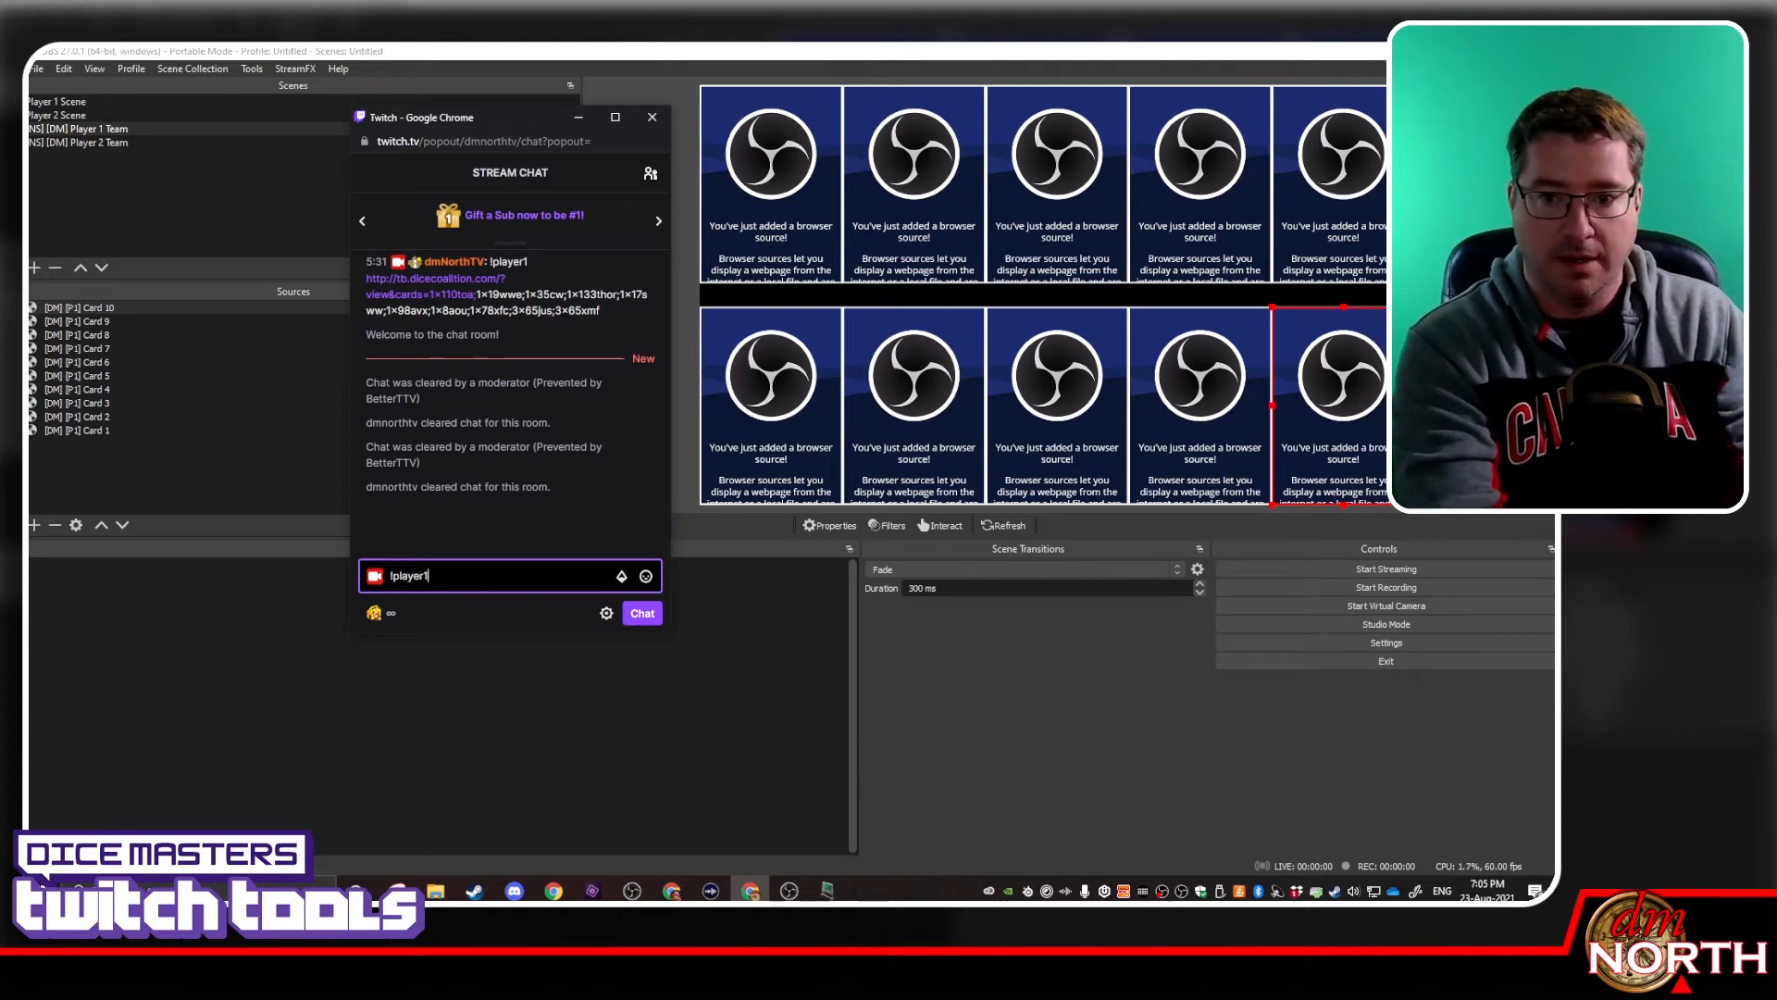
text(http://tb.dicecoalition.com/?view&cards=1×36cw;1×3jll;1×125avx;1×8zhn;1×43uxm;1×15cw;1×112toa;1×7wwe;3×3thor;3×29sww)
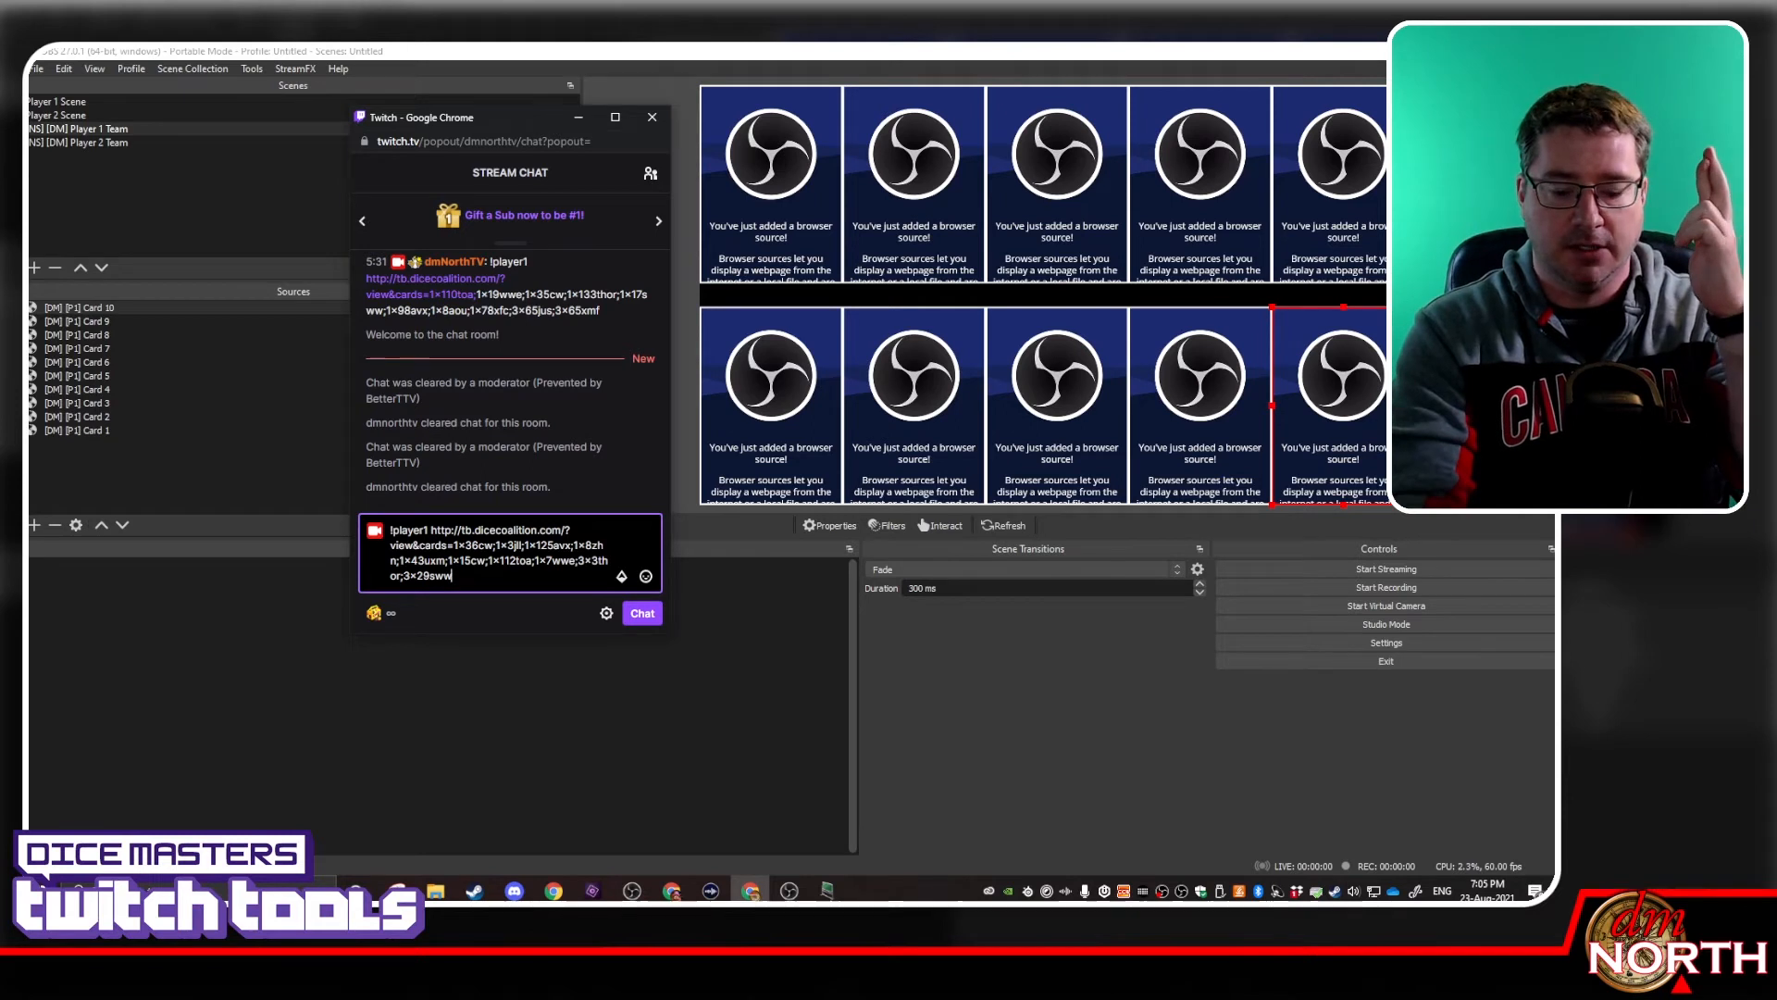
key(Return)
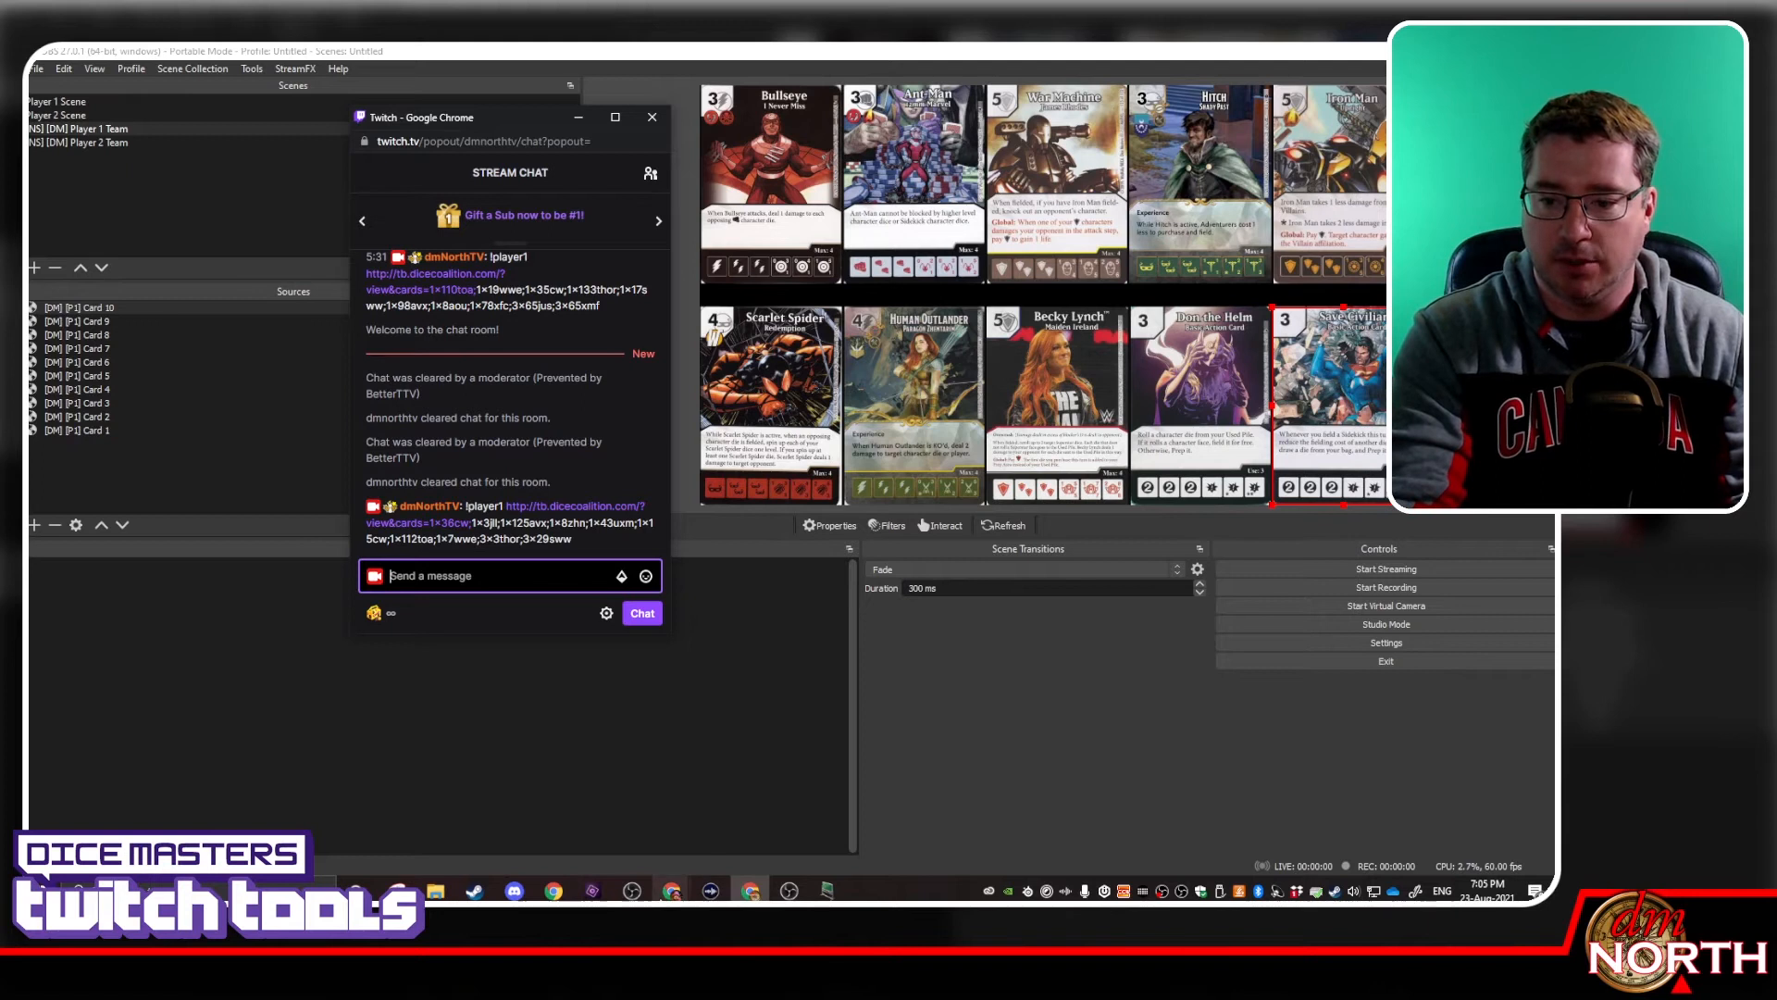
Return to the Dice Coalition Team Builder in Chrome, clear the current team, and reset the card search filters
click(592, 805)
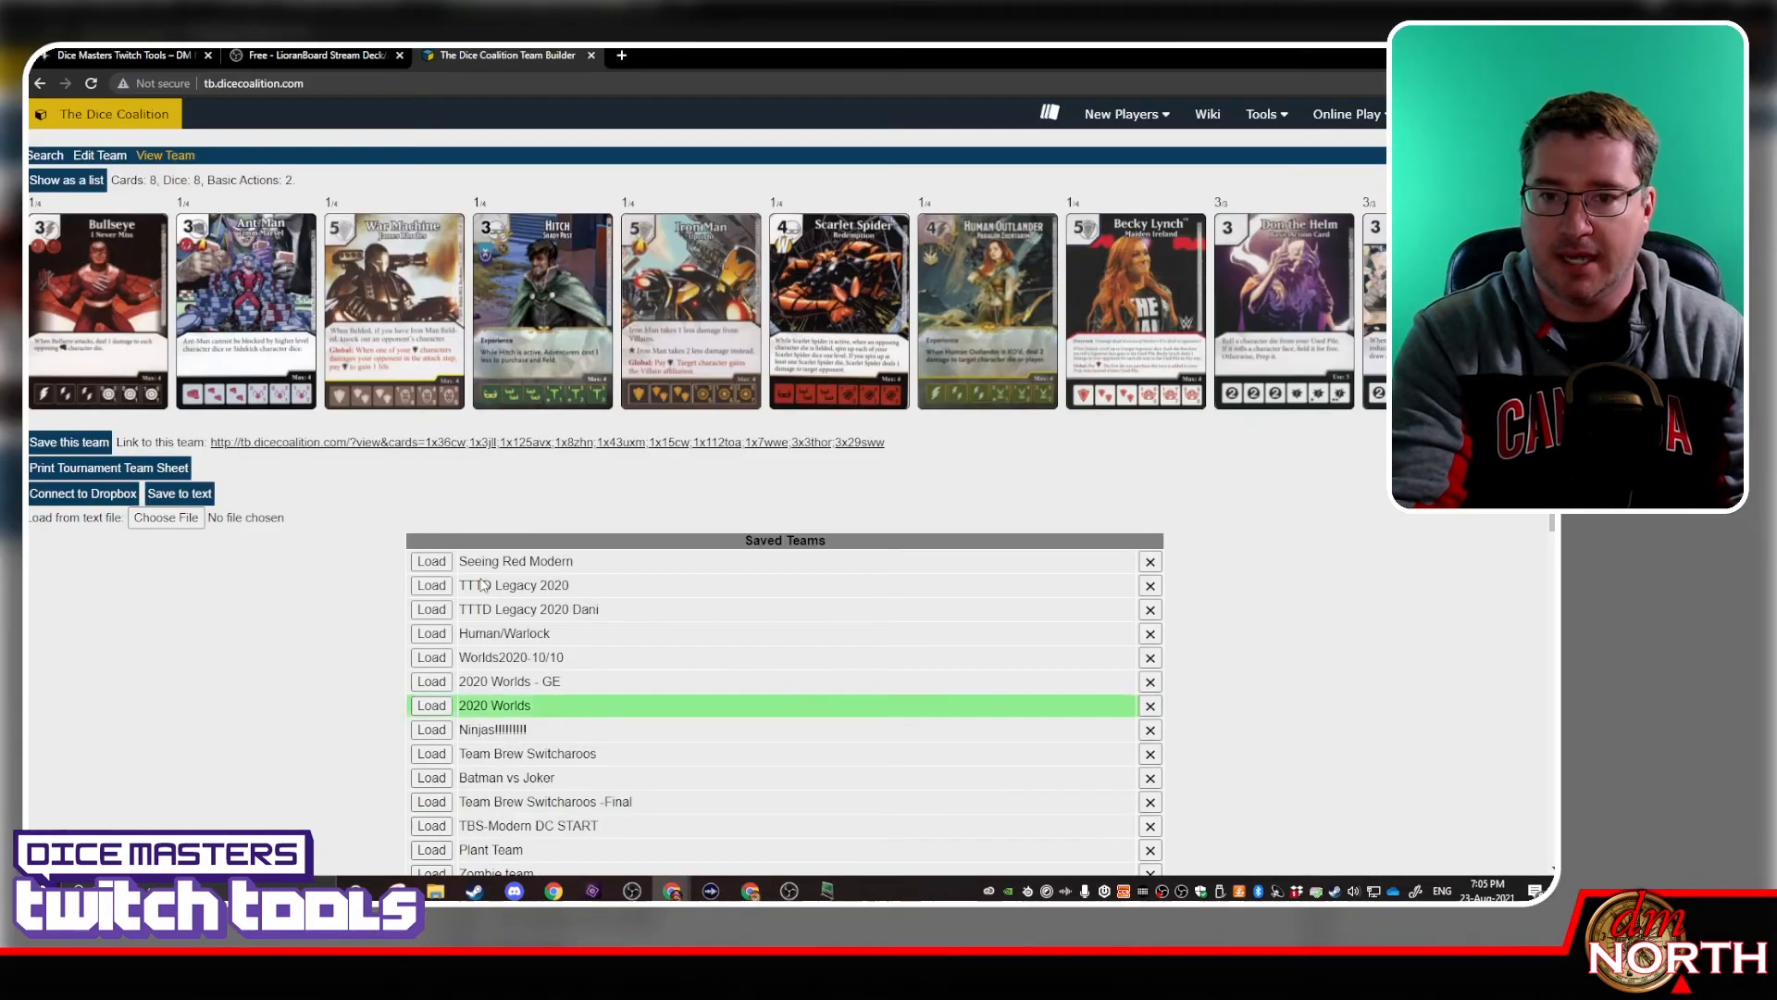
click(107, 157)
click(60, 179)
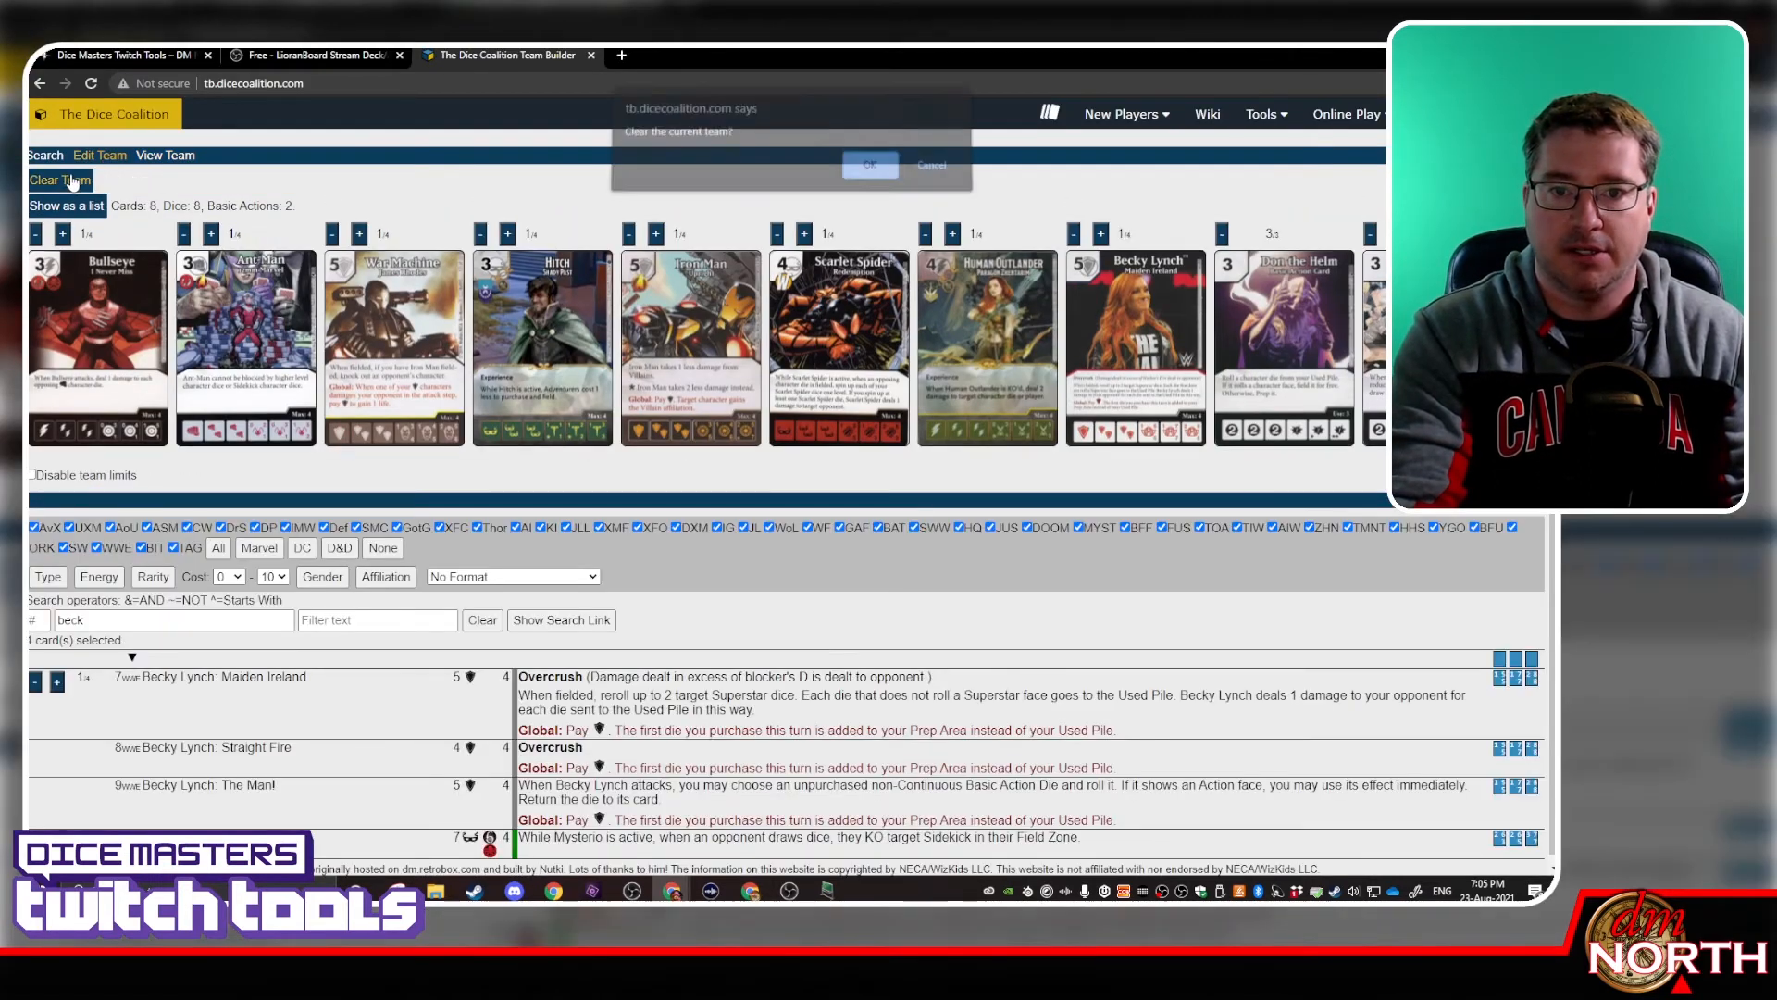
click(872, 175)
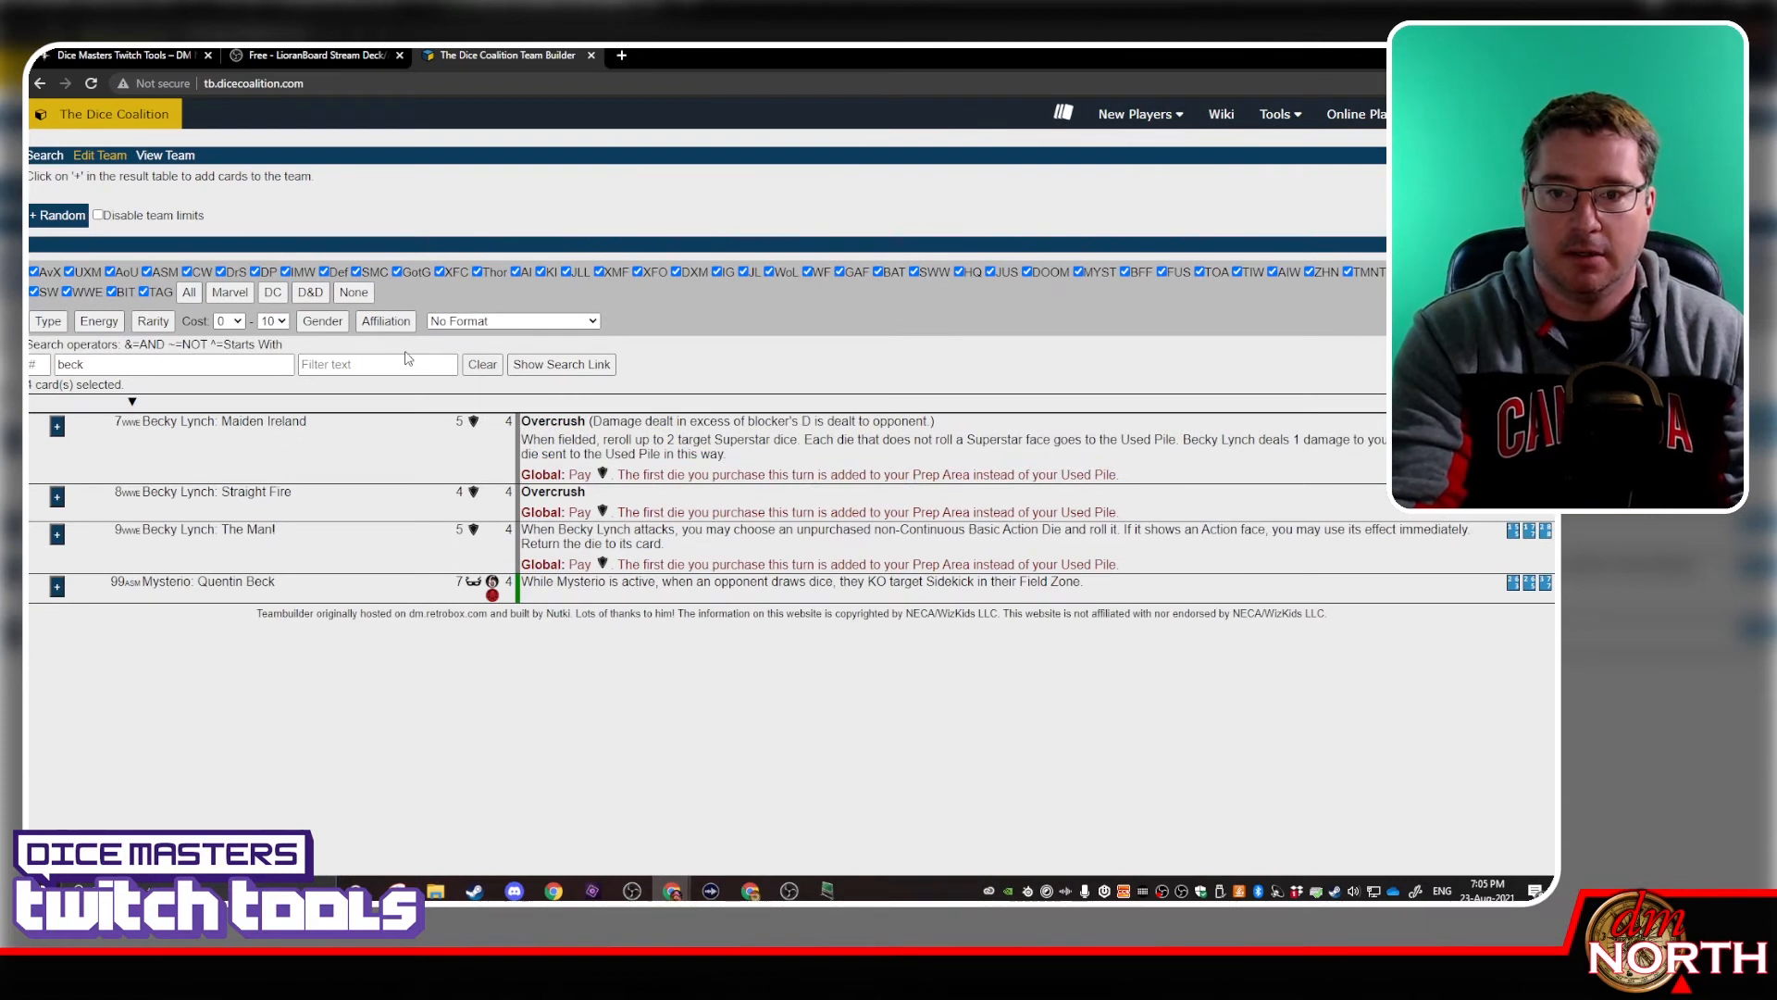
click(481, 365)
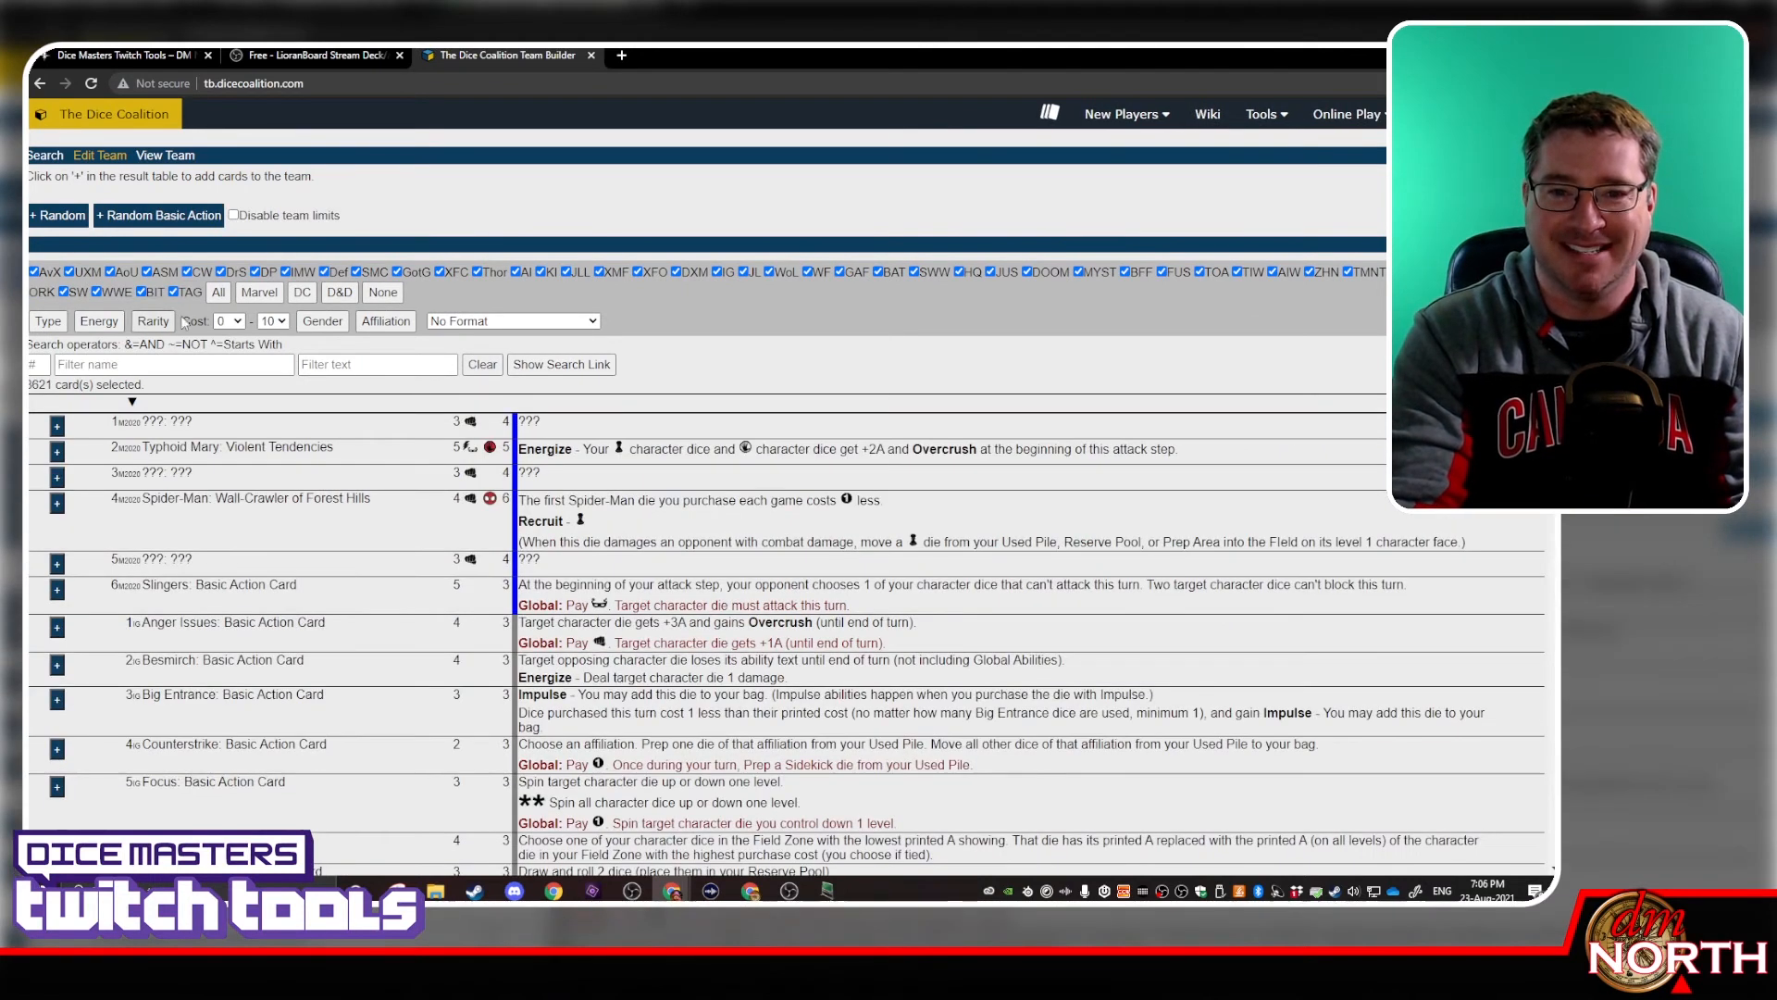
Build a new team from two random Basic Action cards and seven random non-Basic Action cards
click(158, 215)
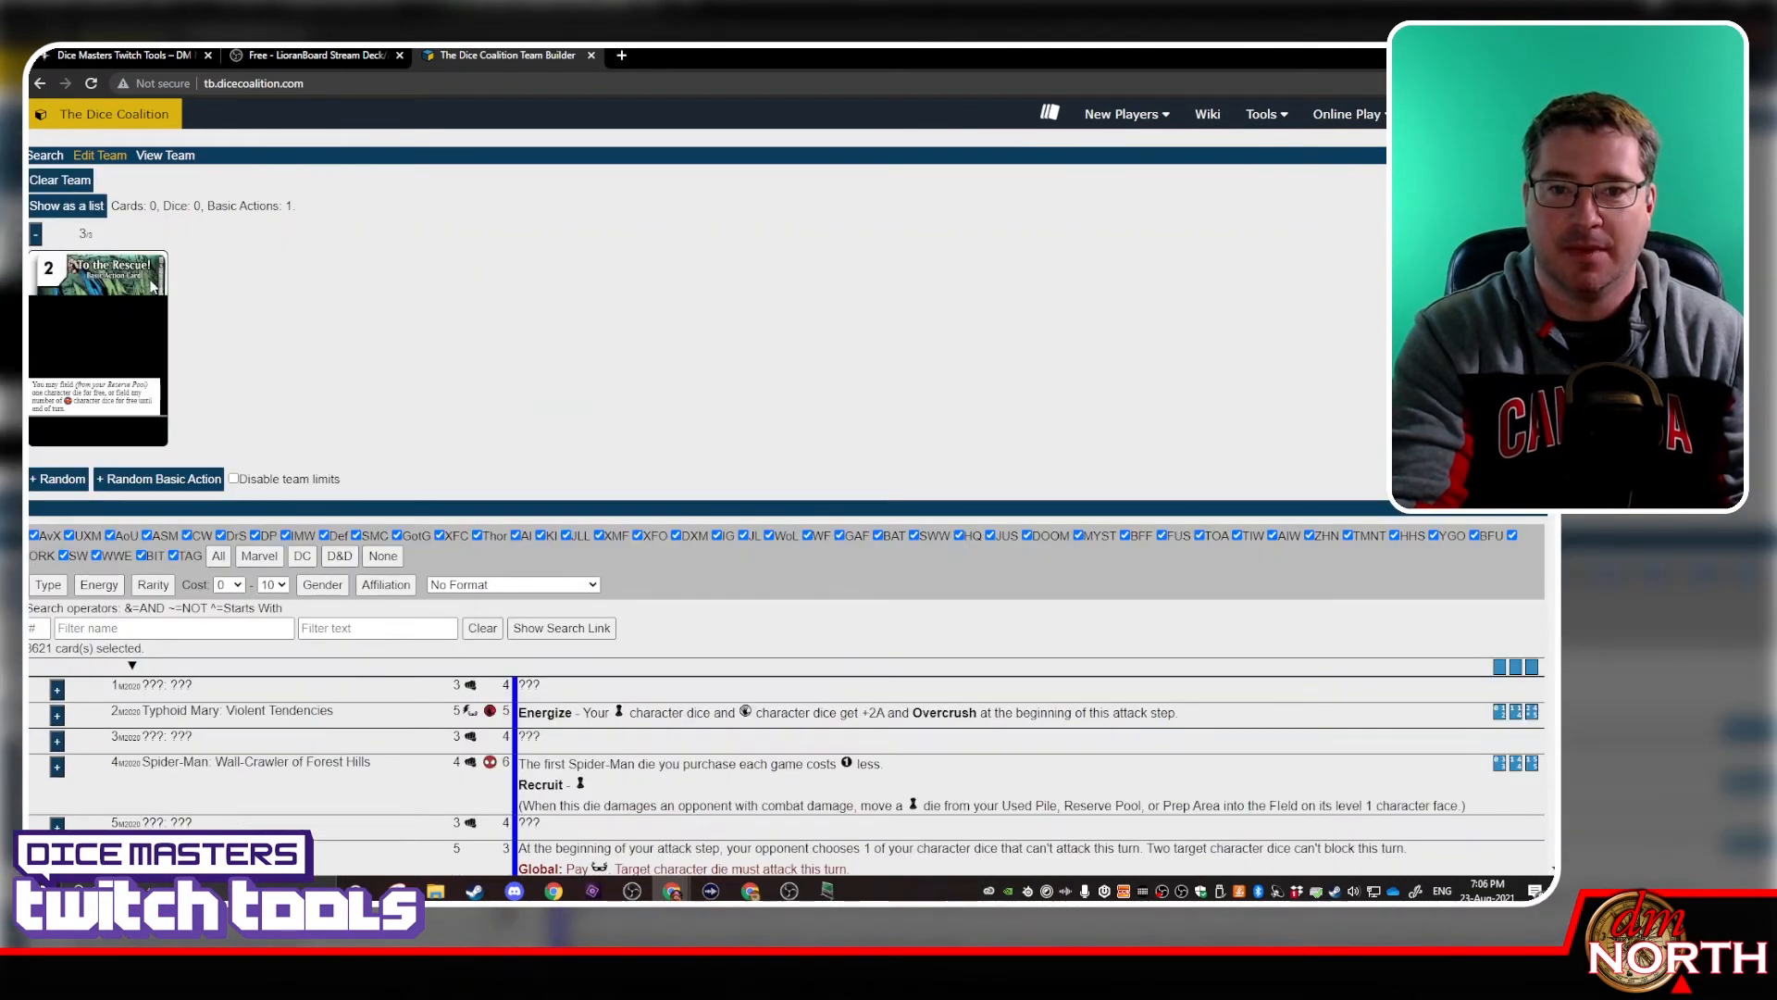
click(165, 480)
click(57, 480)
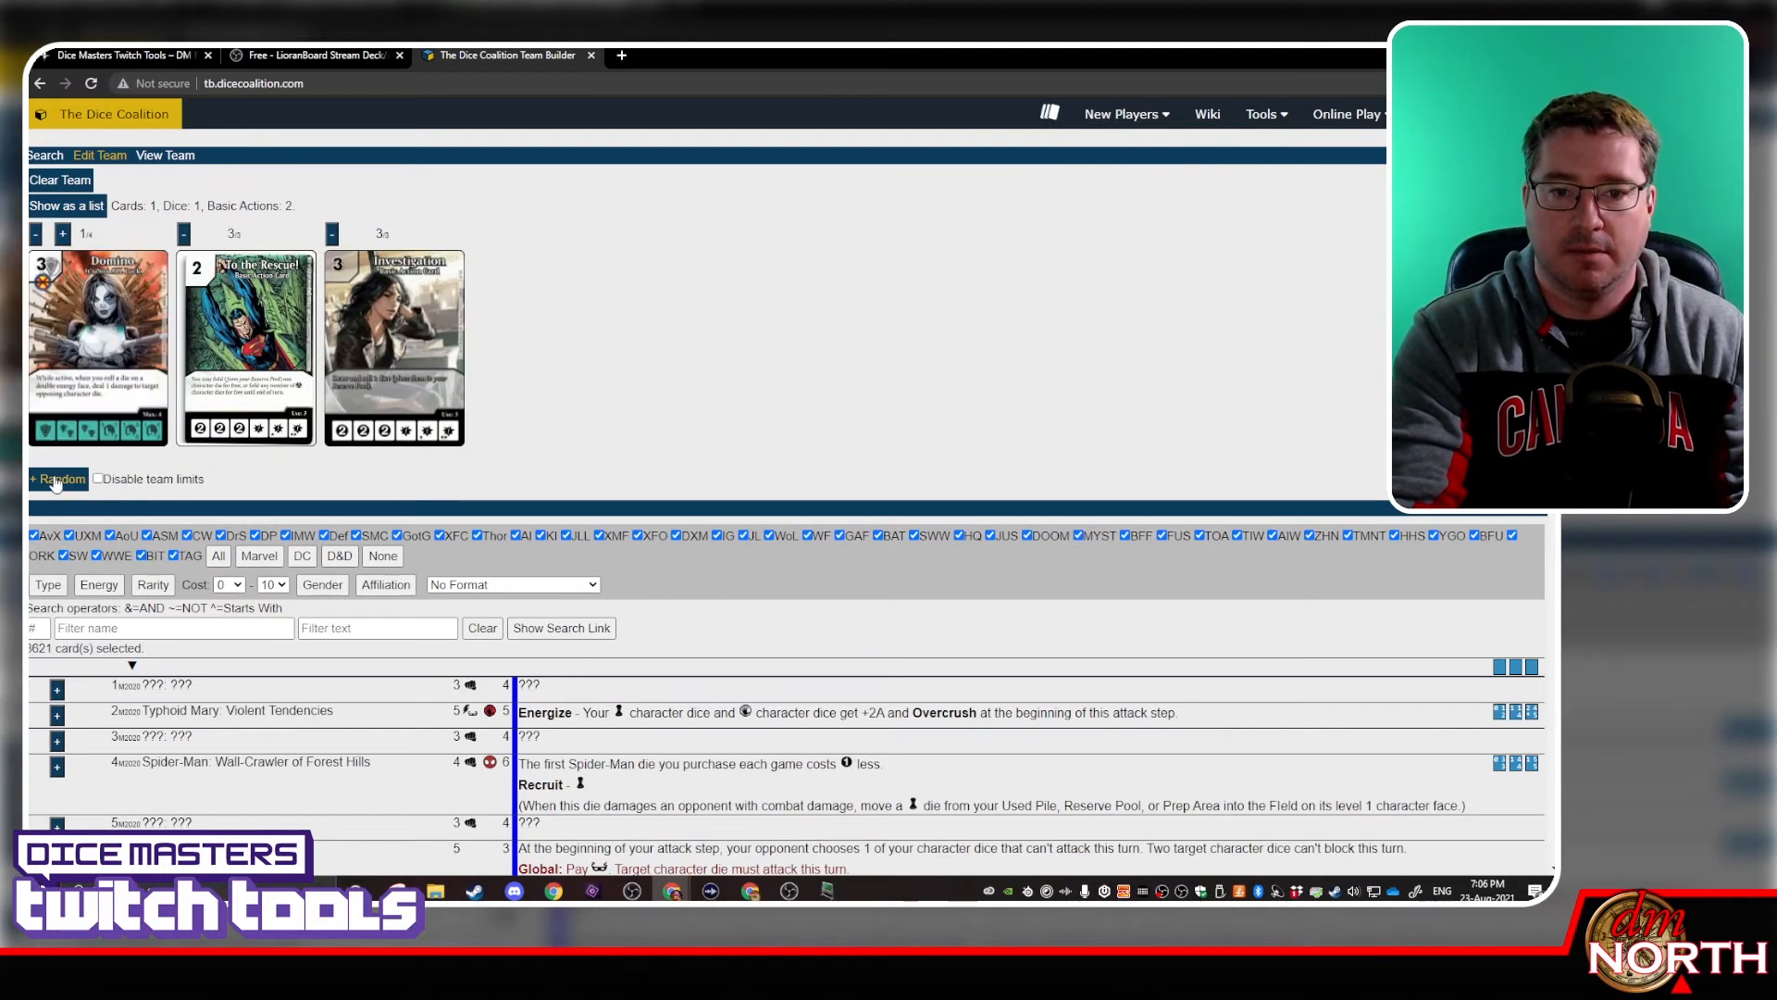
click(57, 479)
click(58, 479)
click(58, 479)
click(57, 479)
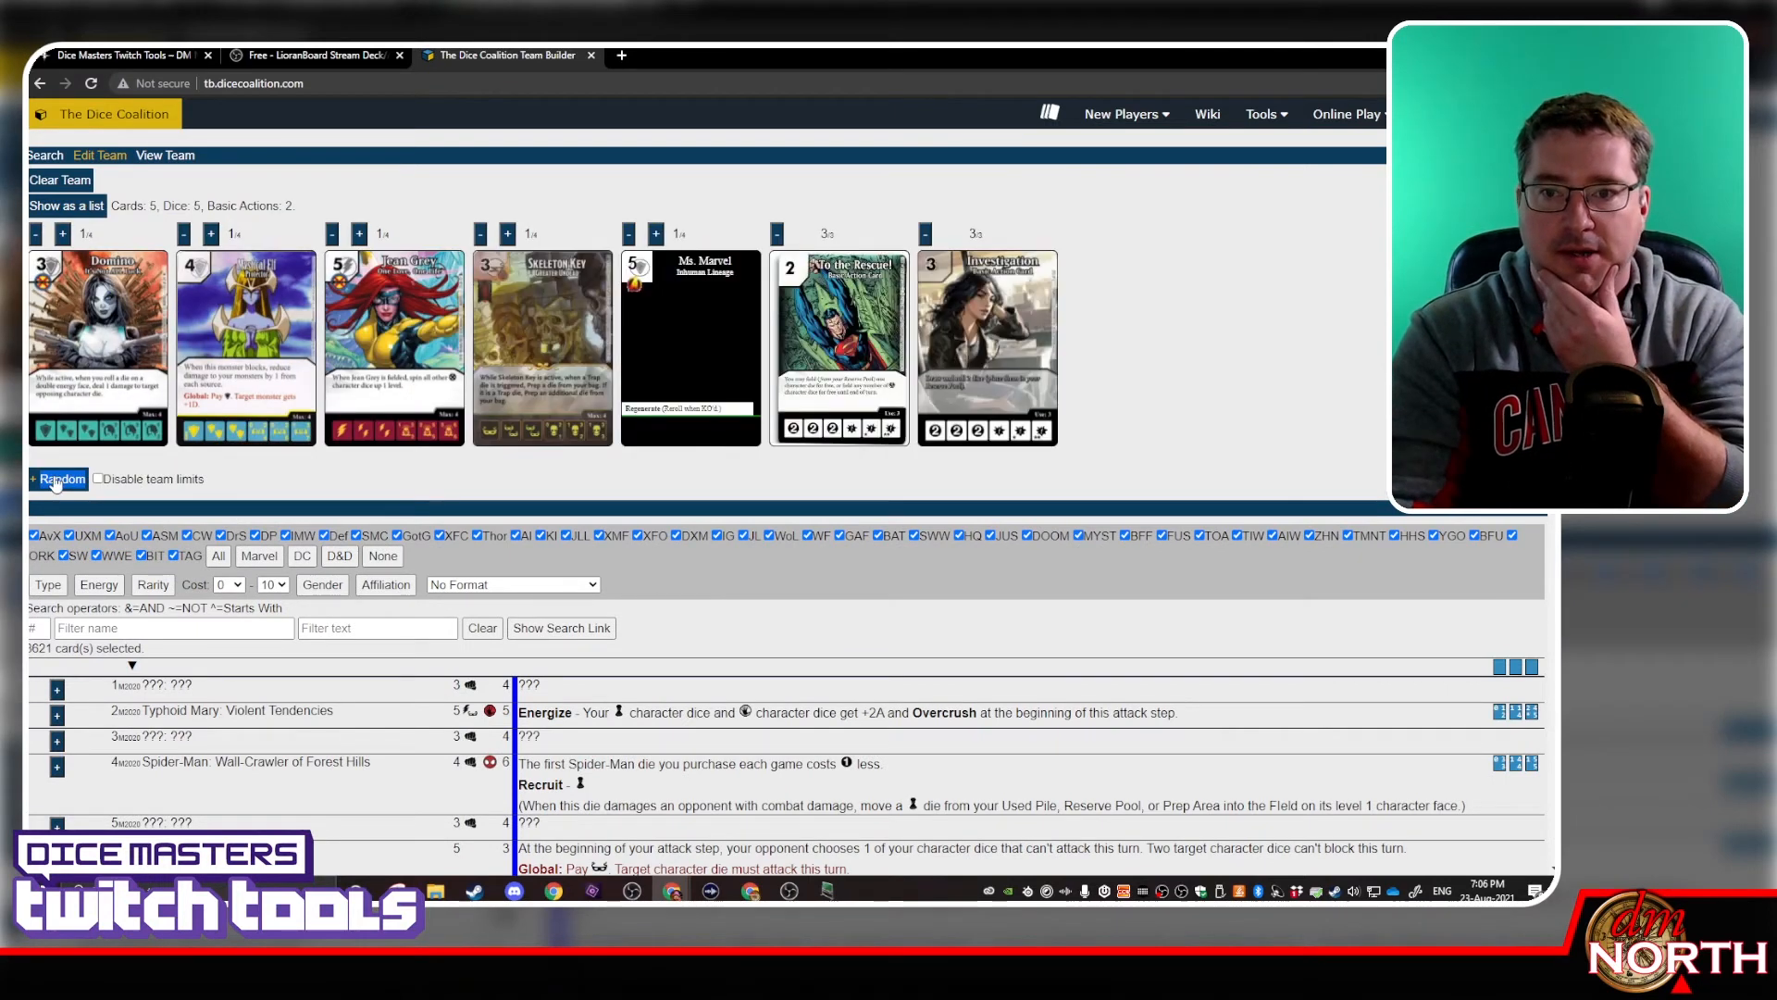
click(57, 480)
click(58, 479)
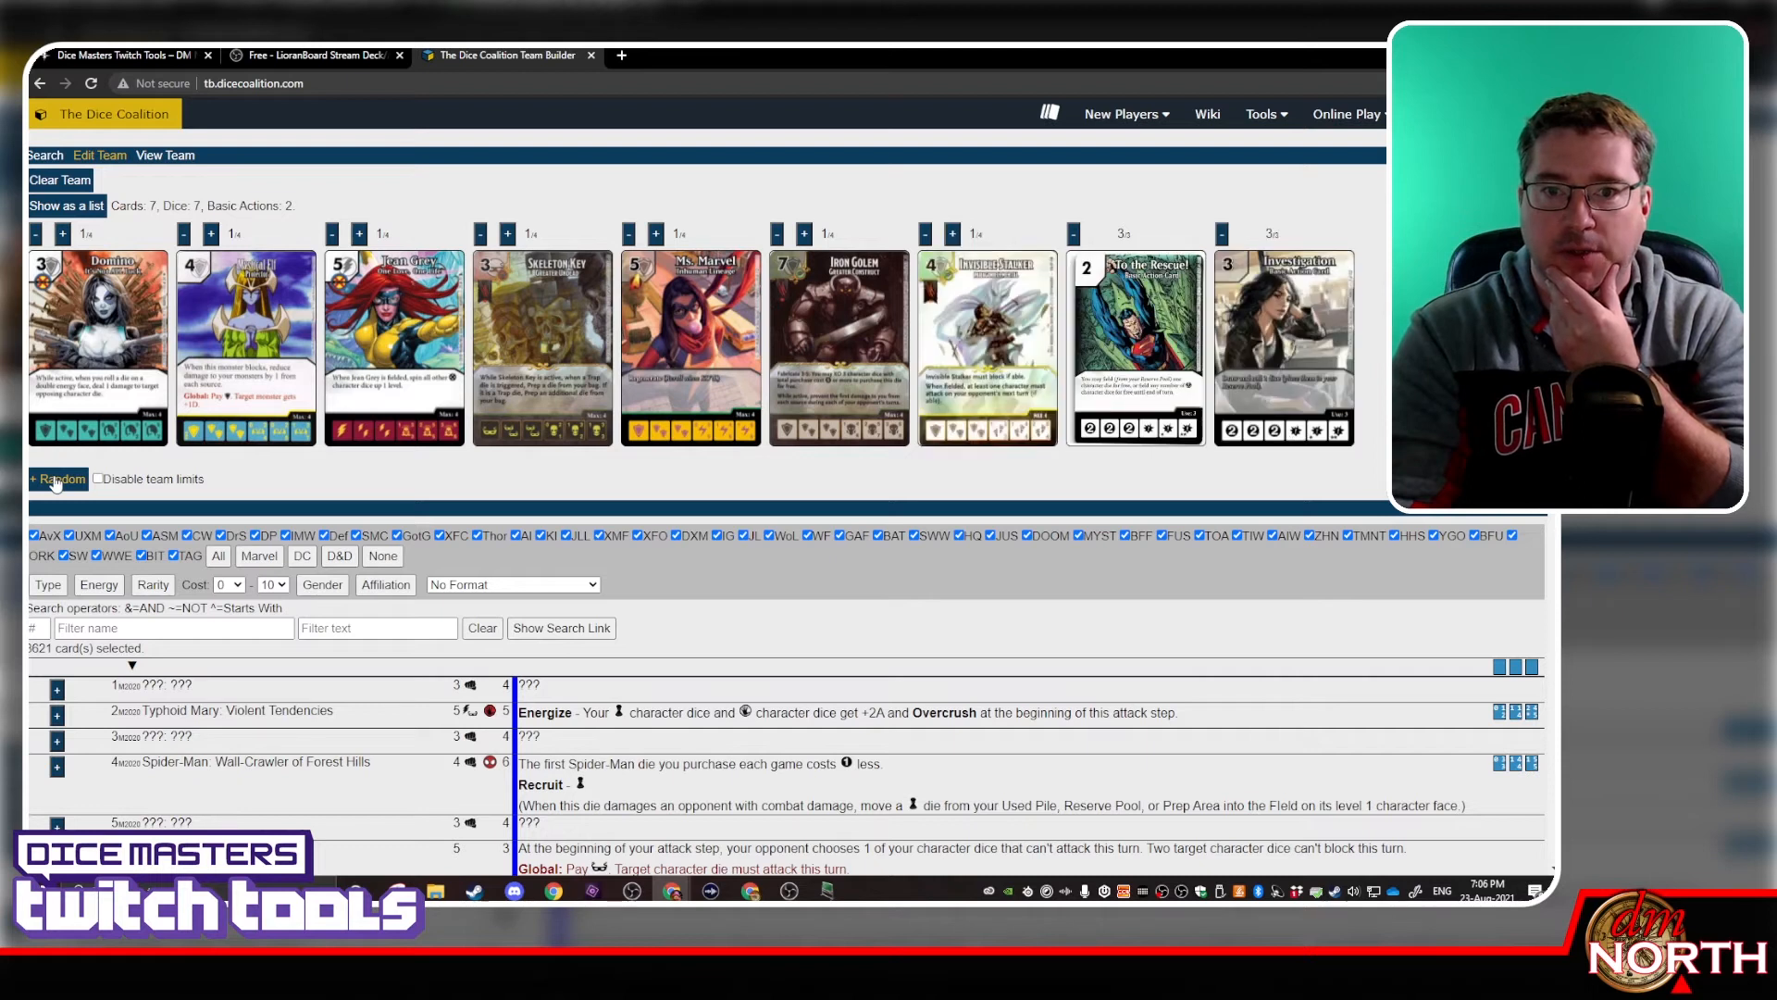
Filter the card text by "flip" and add the cost-5 Atlas card to the team
click(411, 628)
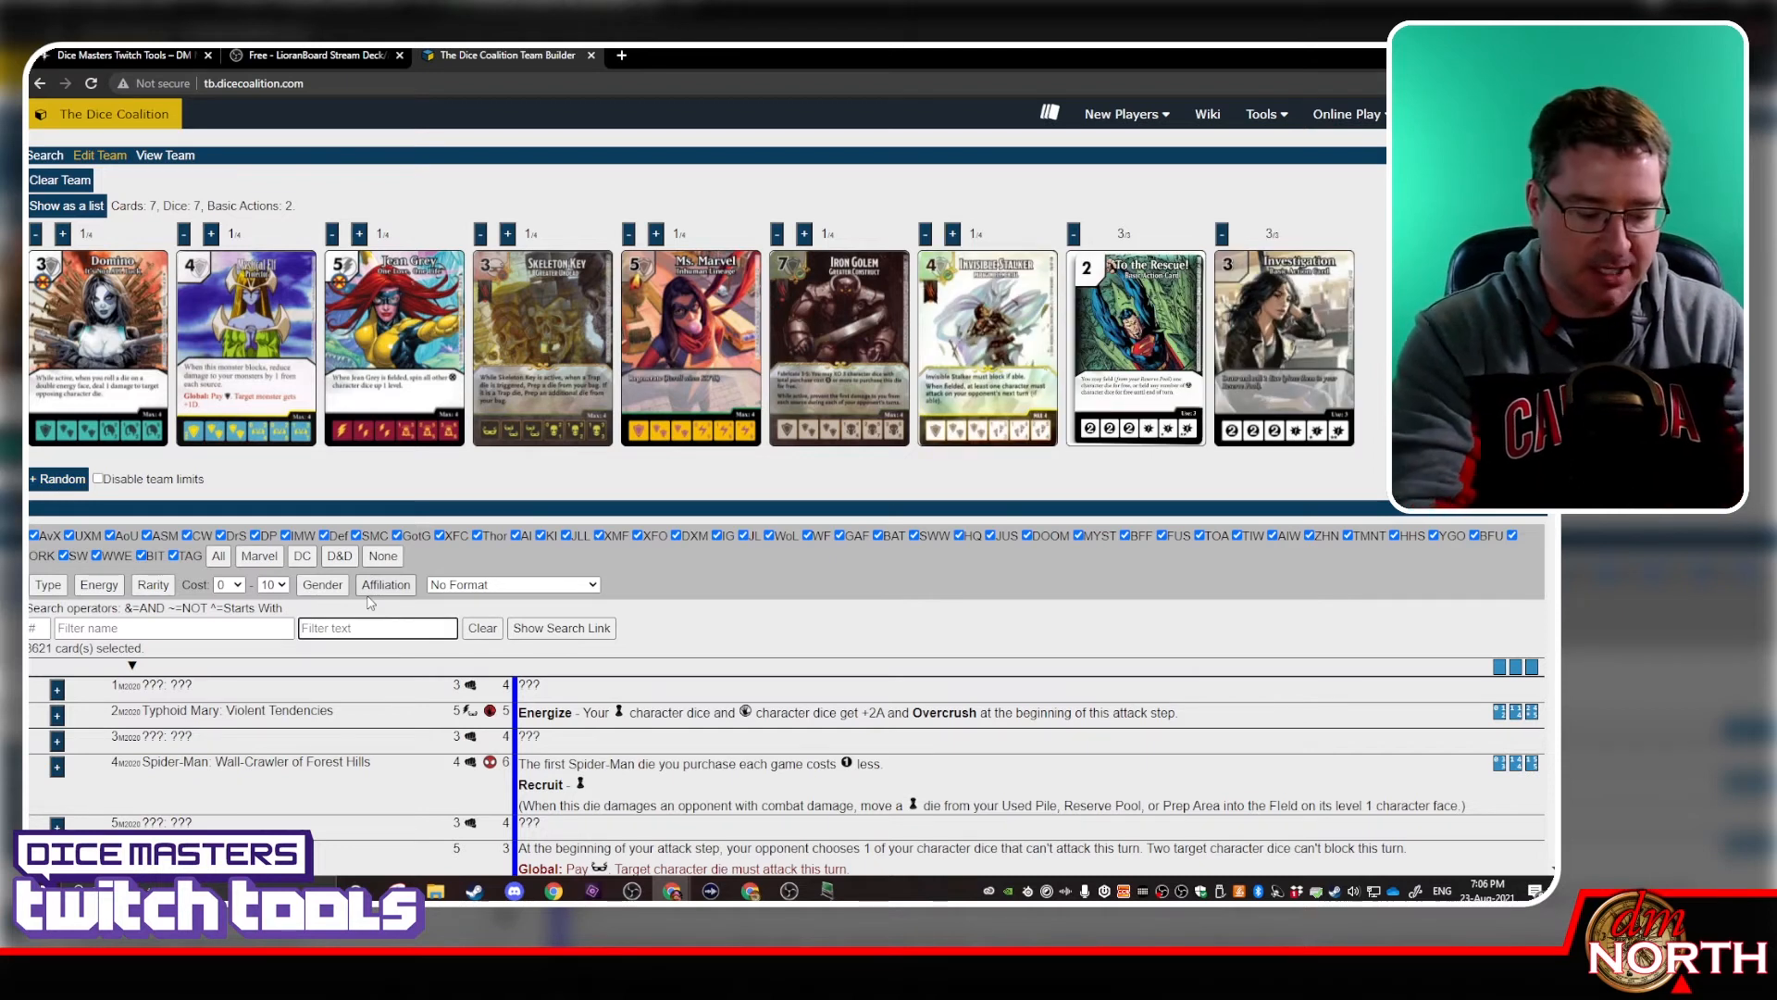
text(flip)
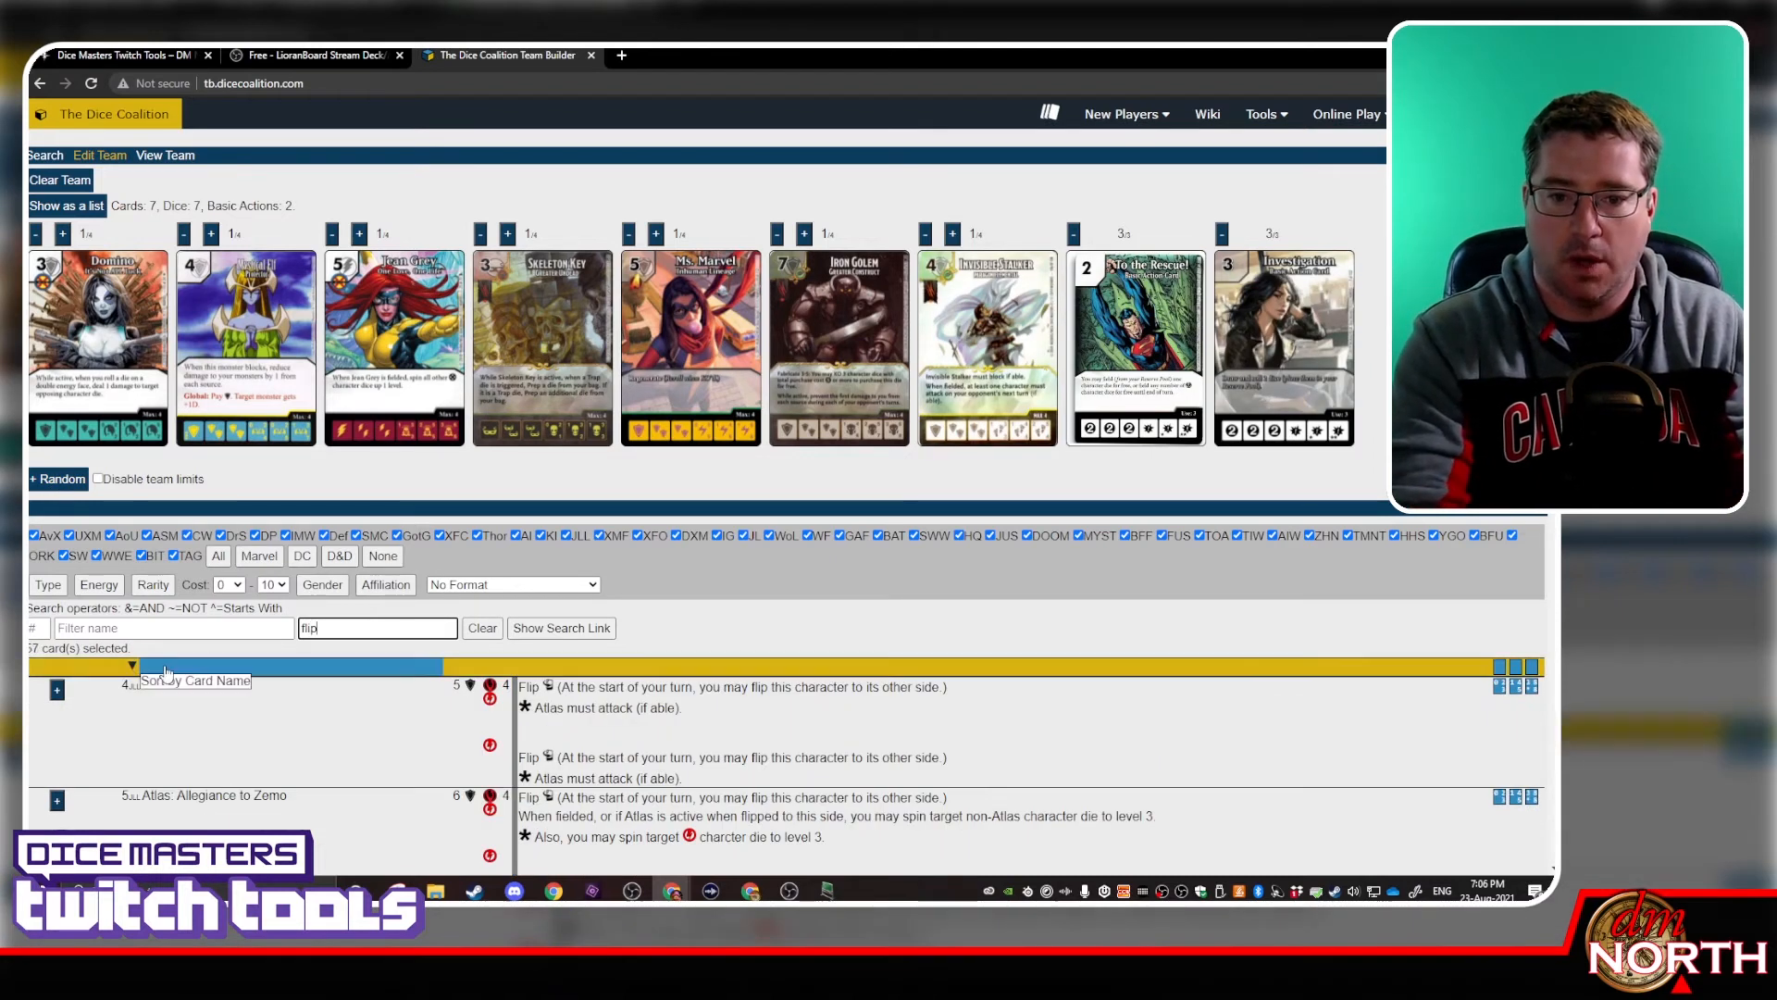
click(58, 692)
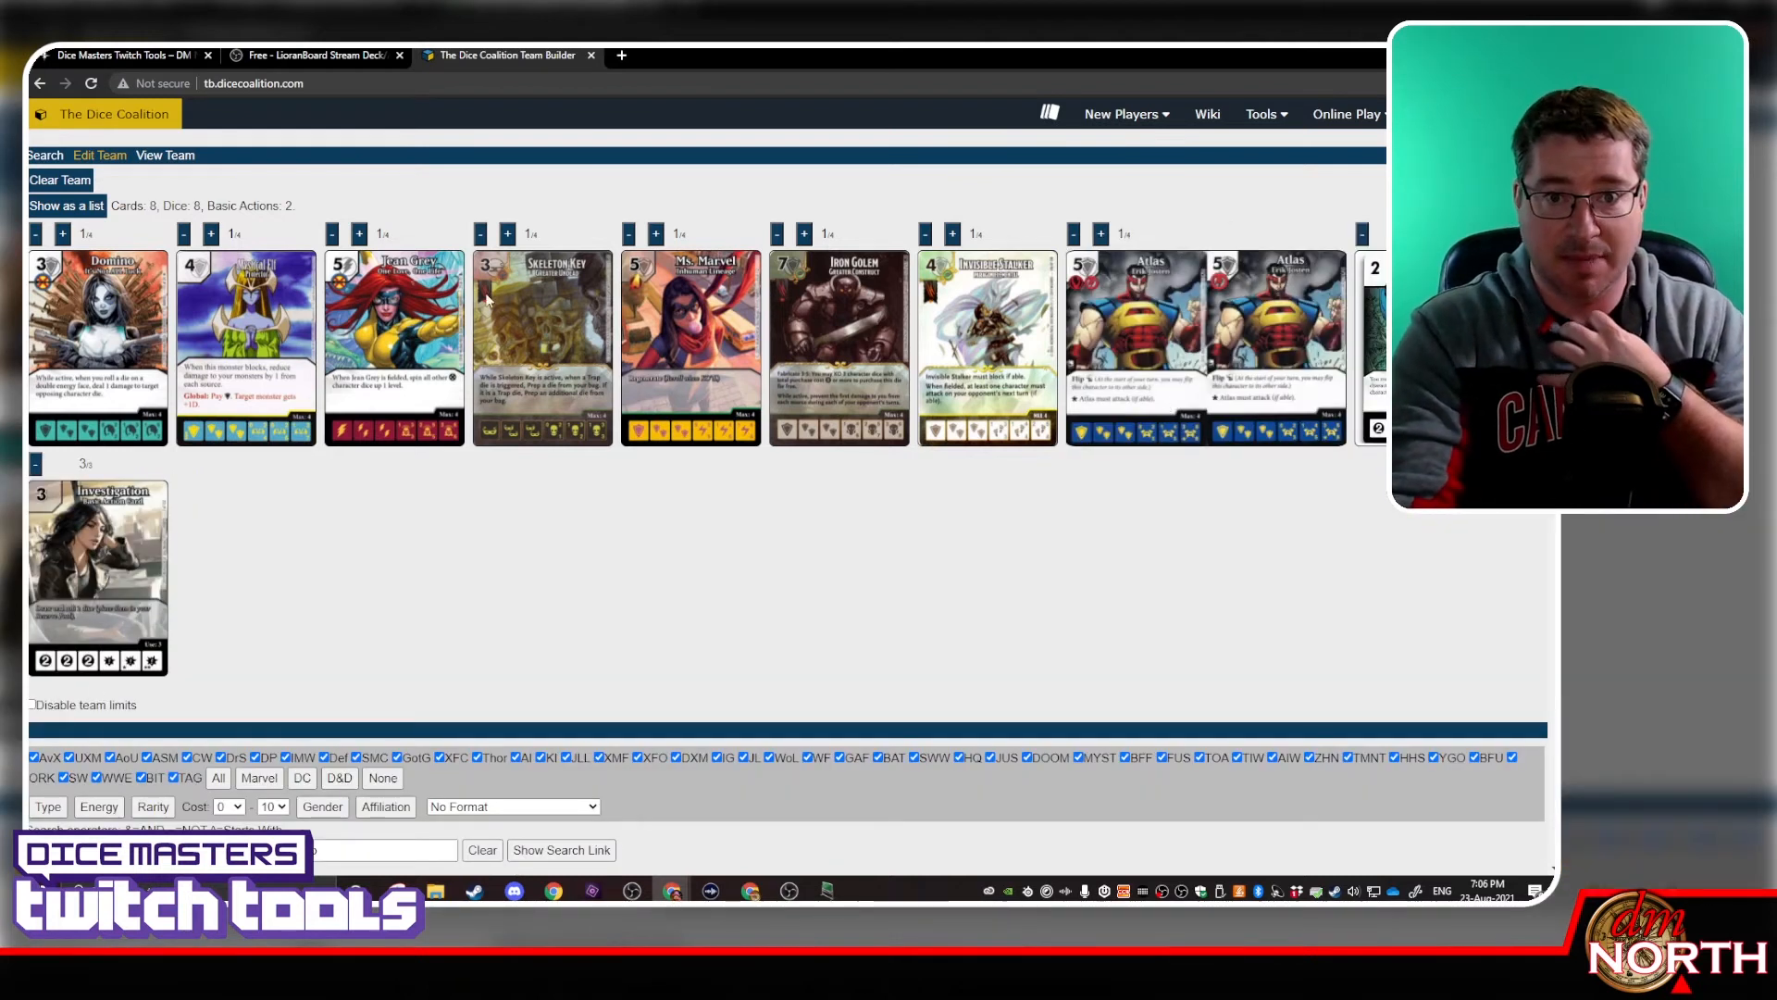
Display the second team's overview and copy the address of its link
click(166, 154)
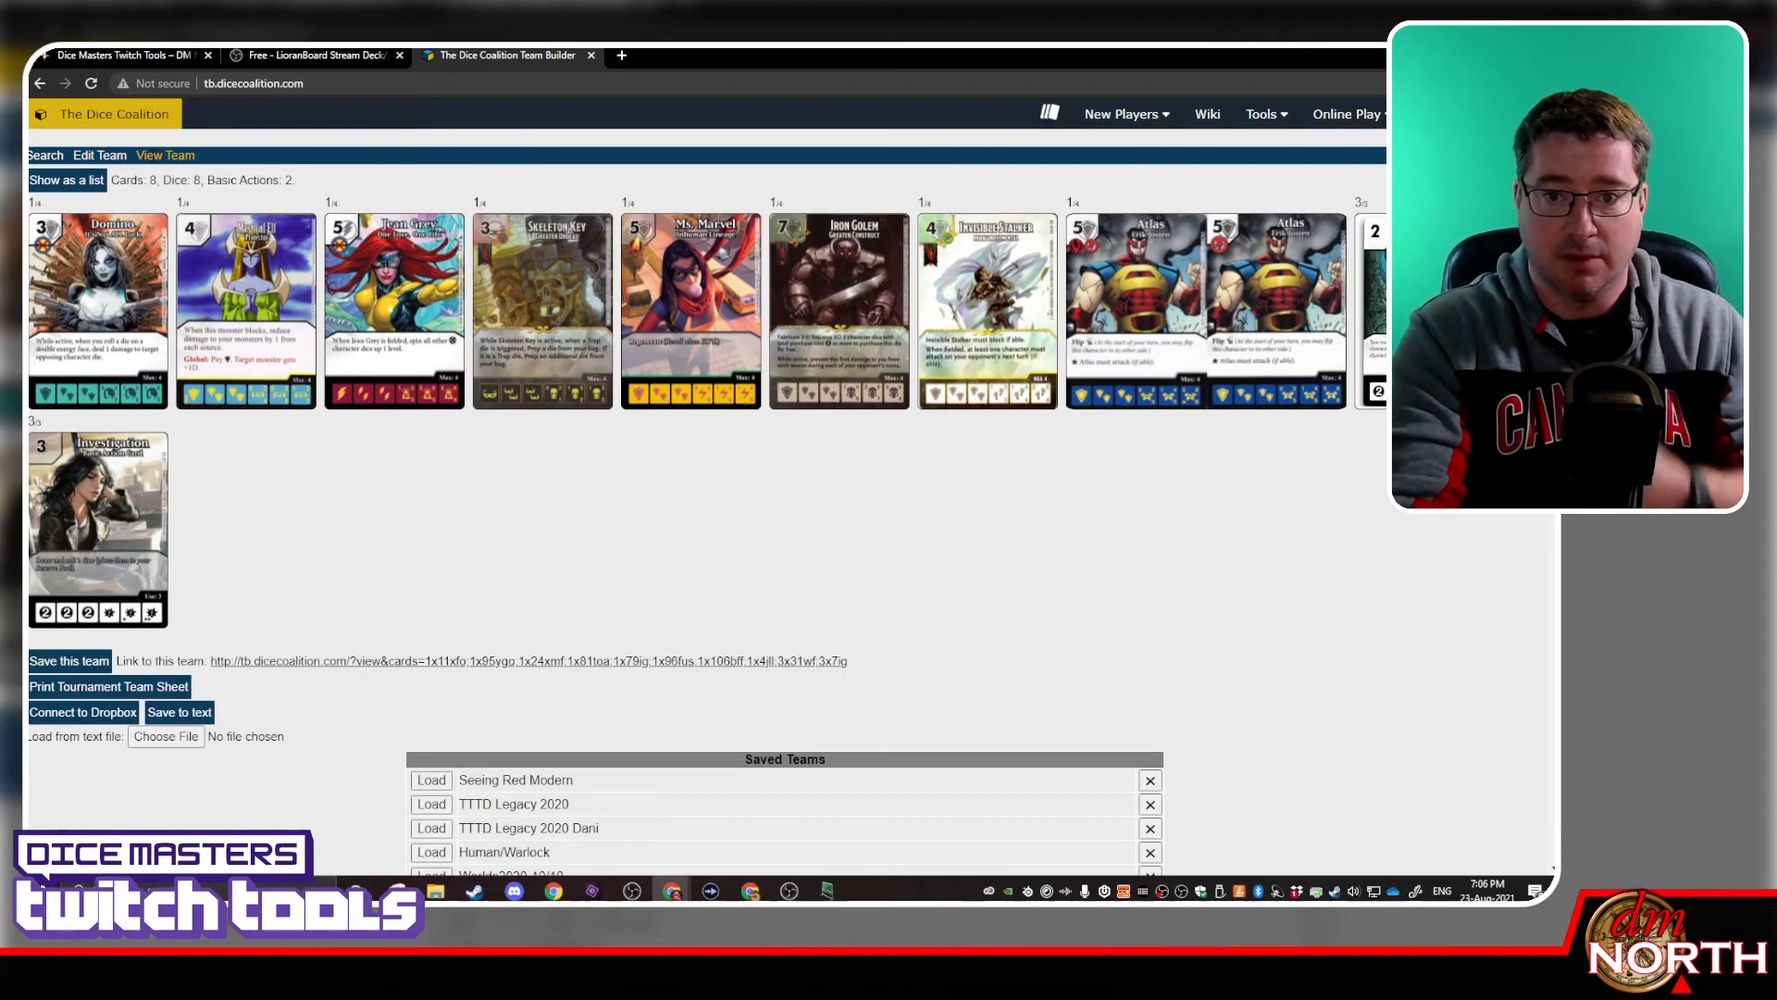
right_click(461, 668)
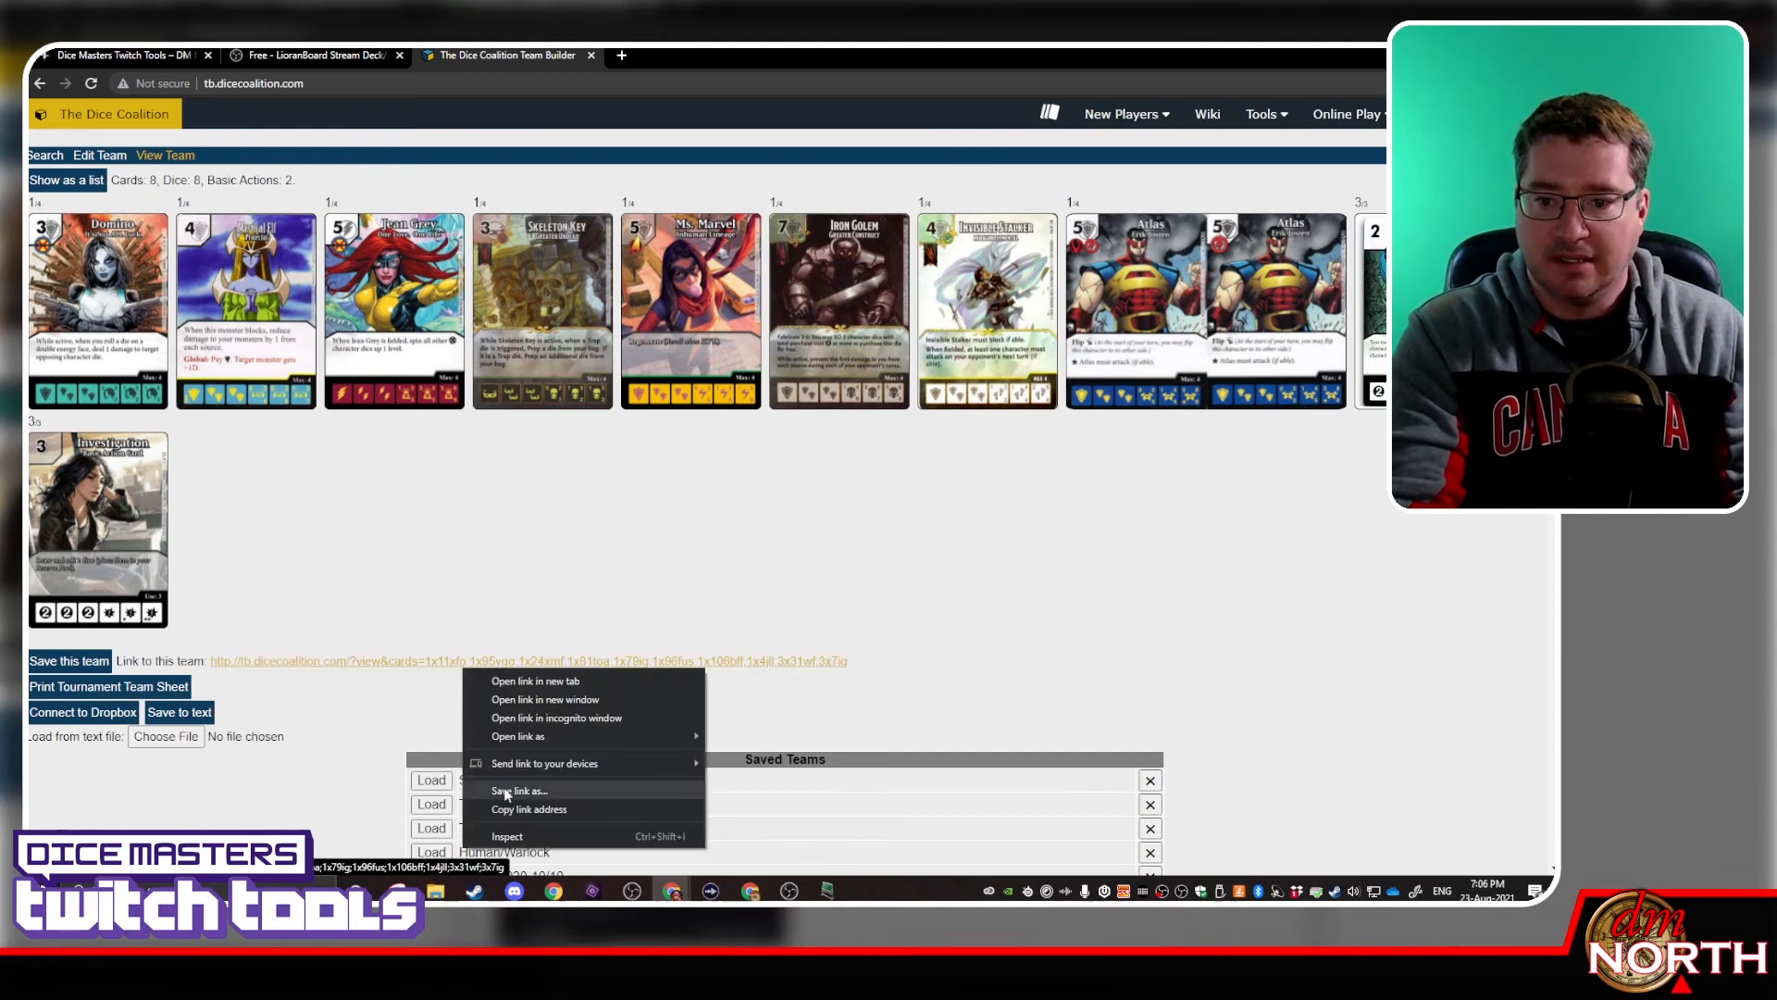
click(589, 810)
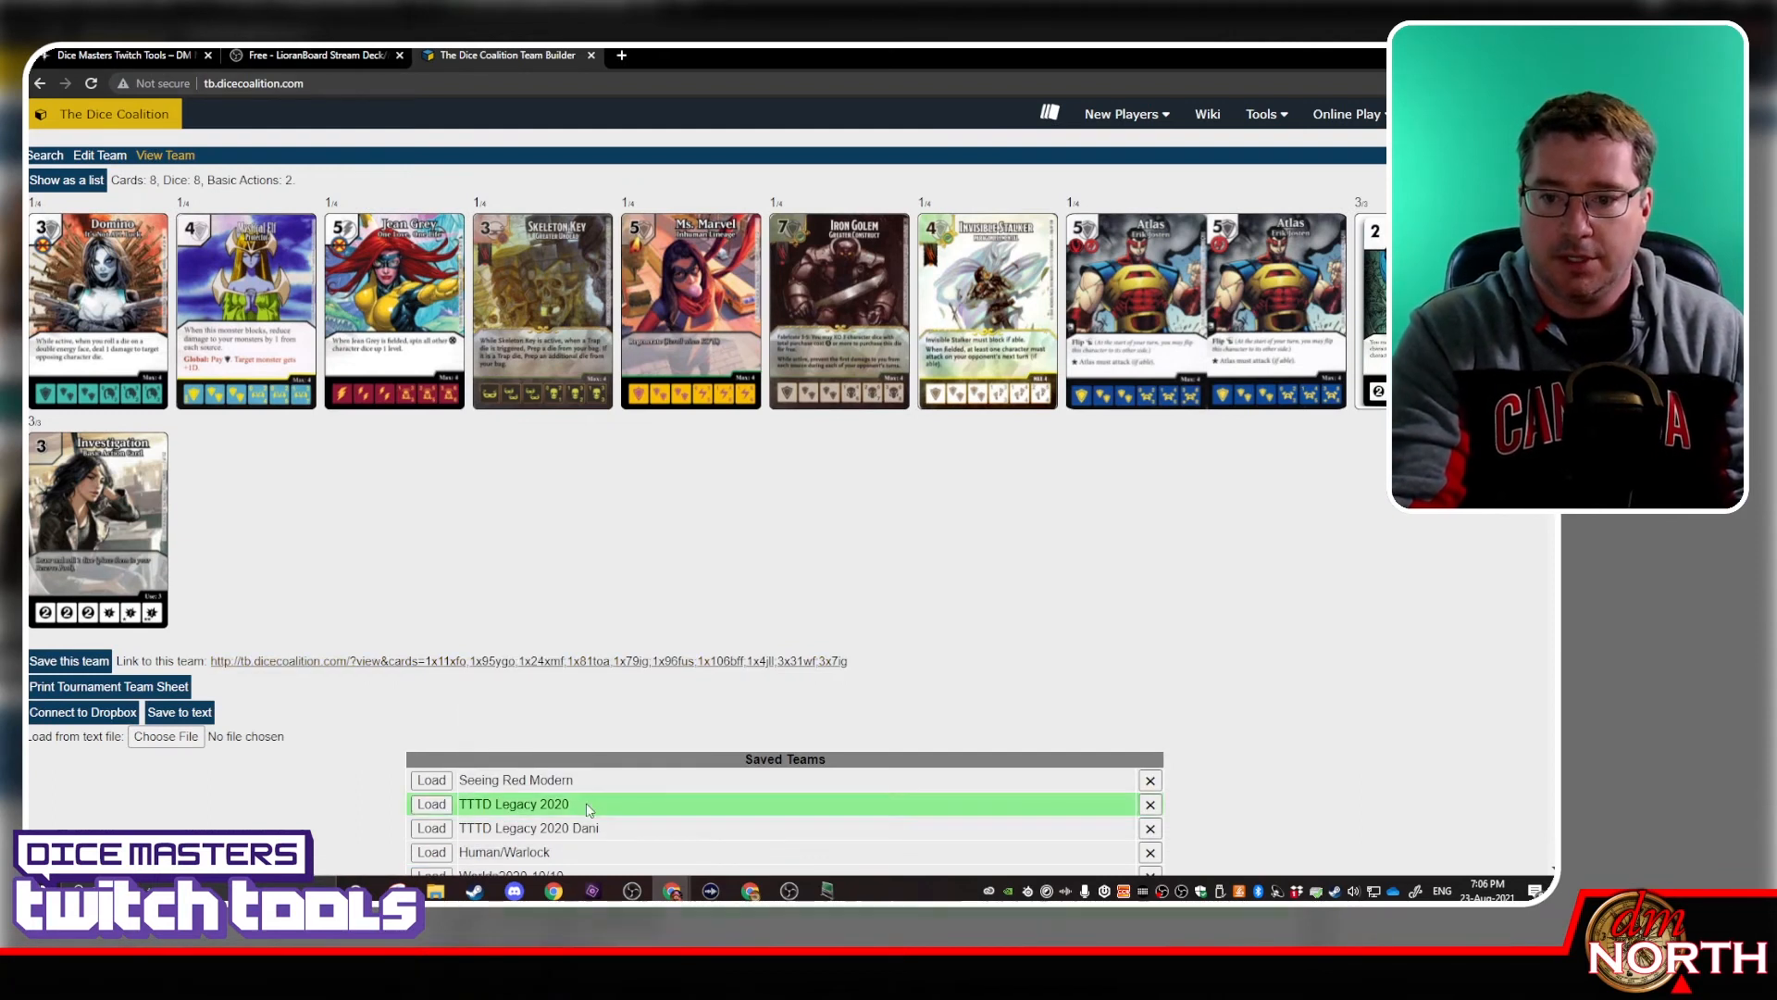
Show the [DM] Player 2 Team scene in OBS and send !player2 with the copied team link in the Twitch chat
click(789, 891)
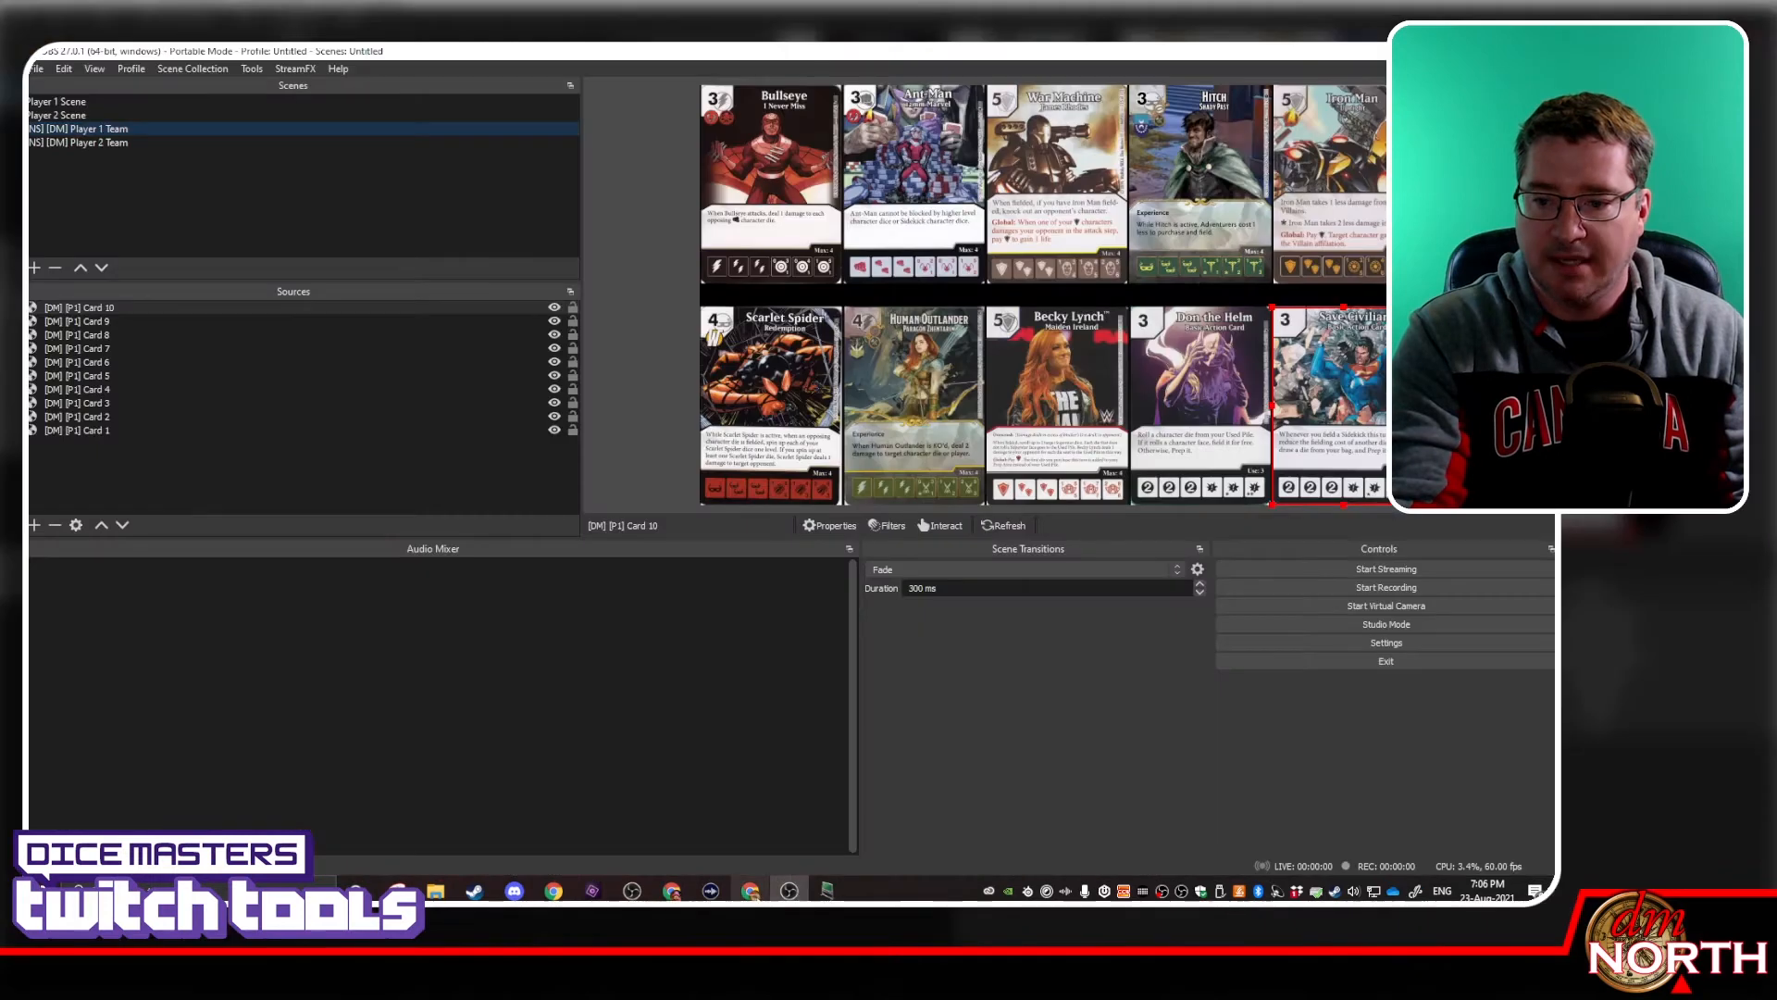
click(749, 894)
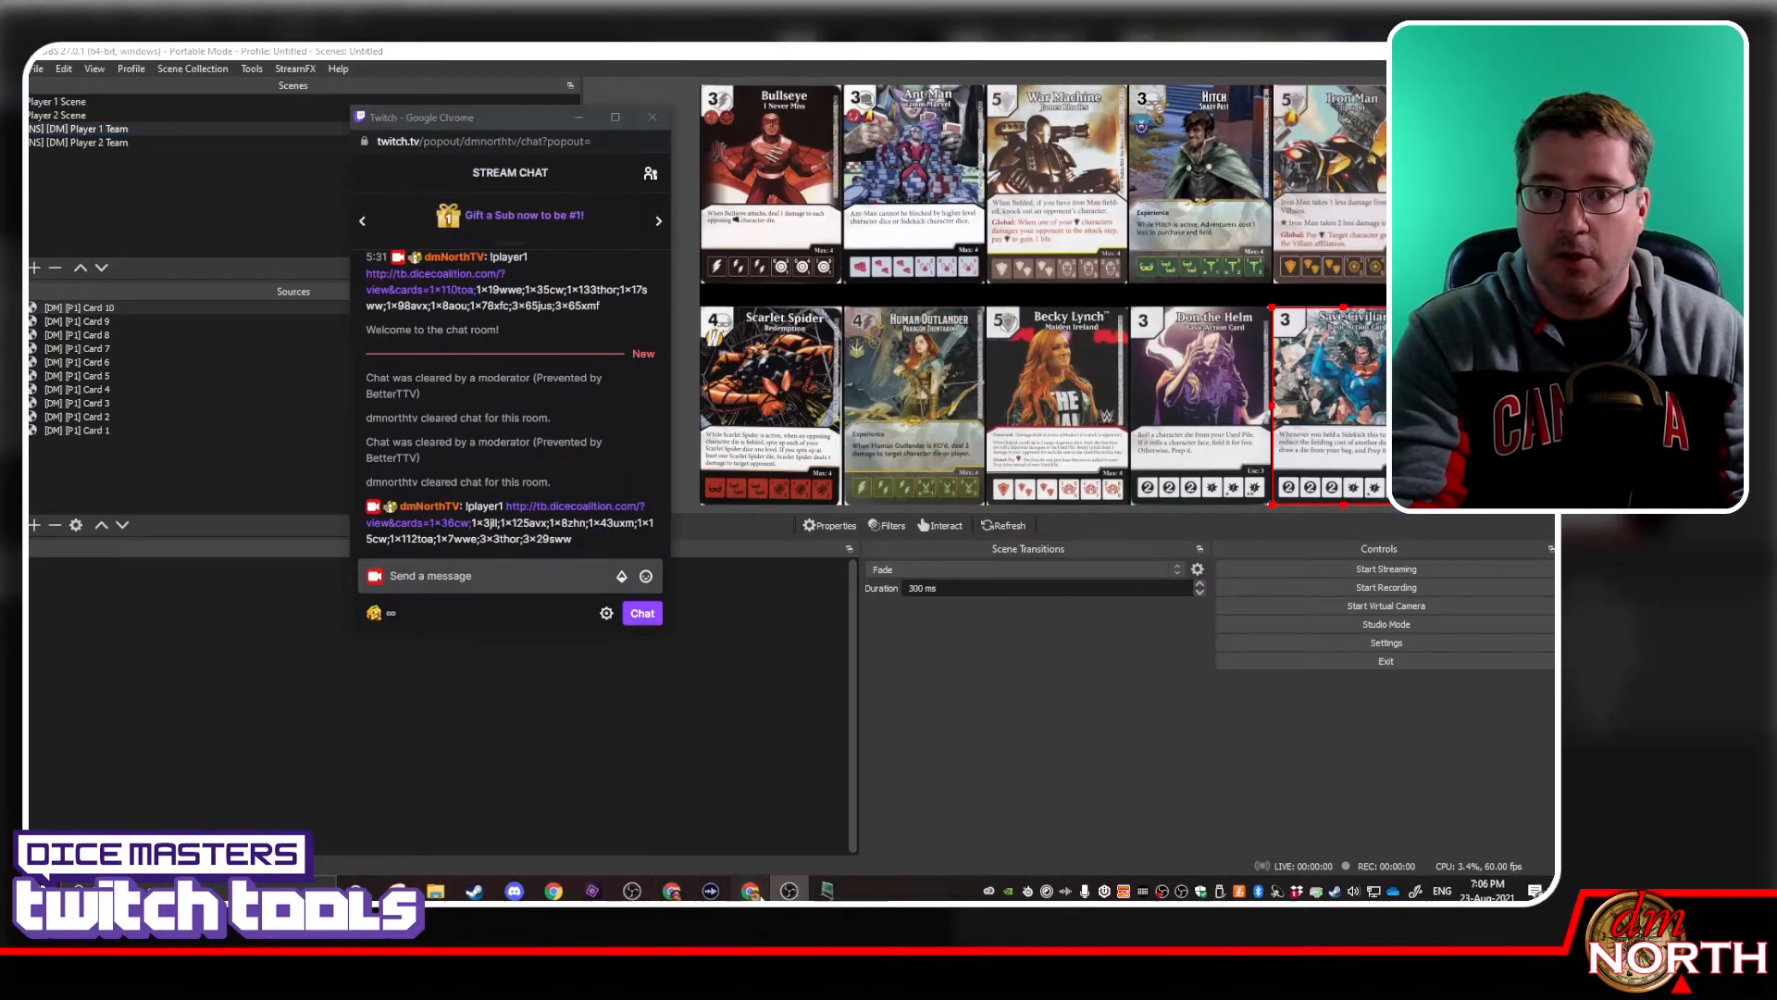
click(139, 143)
click(750, 891)
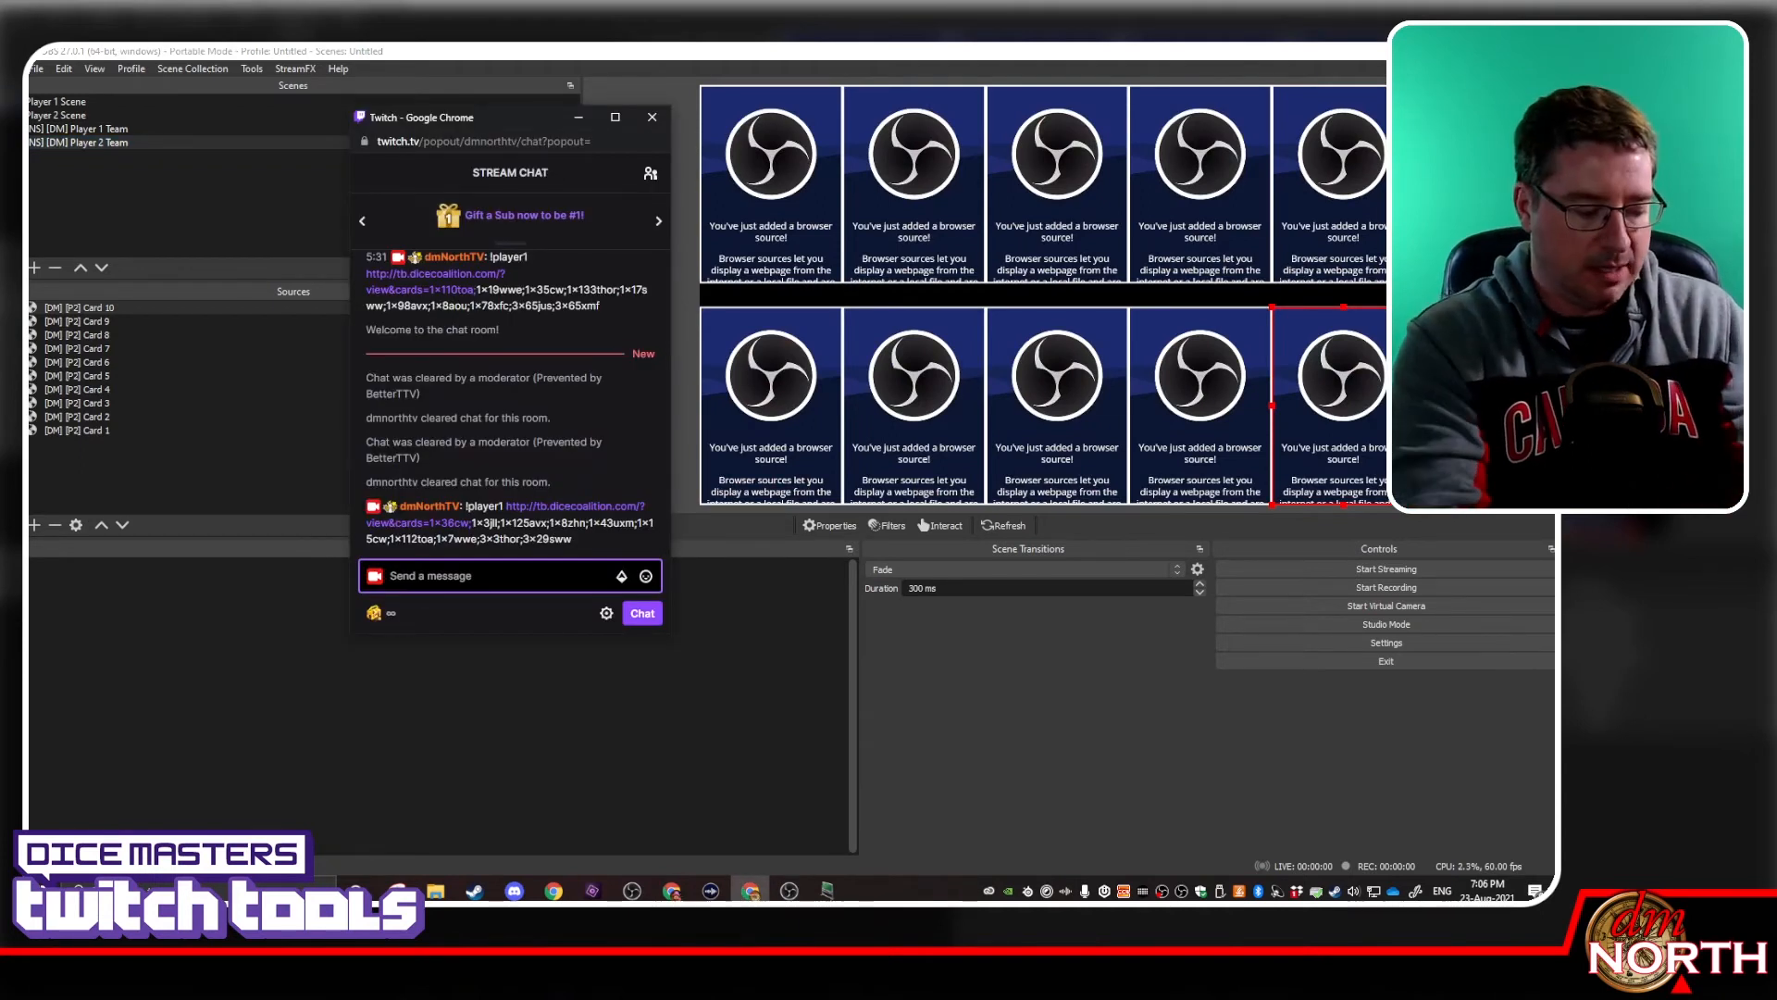
text(!p)
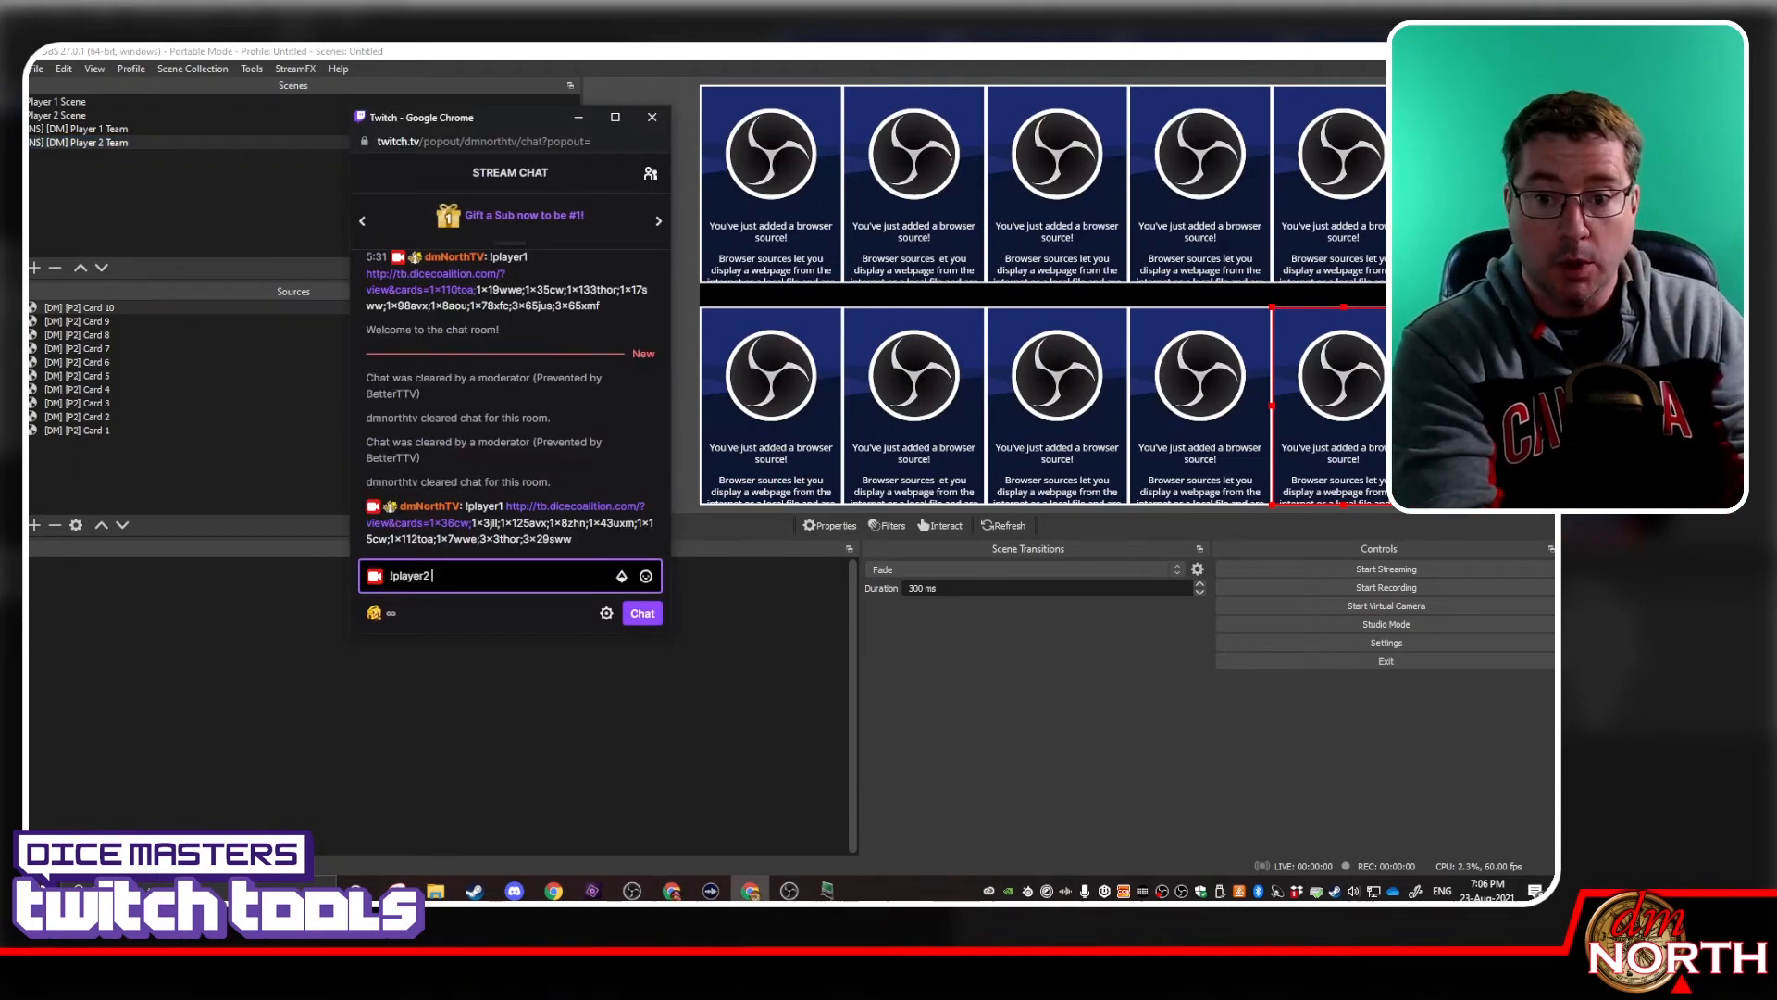
text(layer2)
text(http://tb.dicecoalition.com/?view&cards=1×11xfo;1×95ygo;1×24xmf;1×81toa;1×79ig;1×96fus;1×106bff;1×4jll;3×31wf;3×7ig)
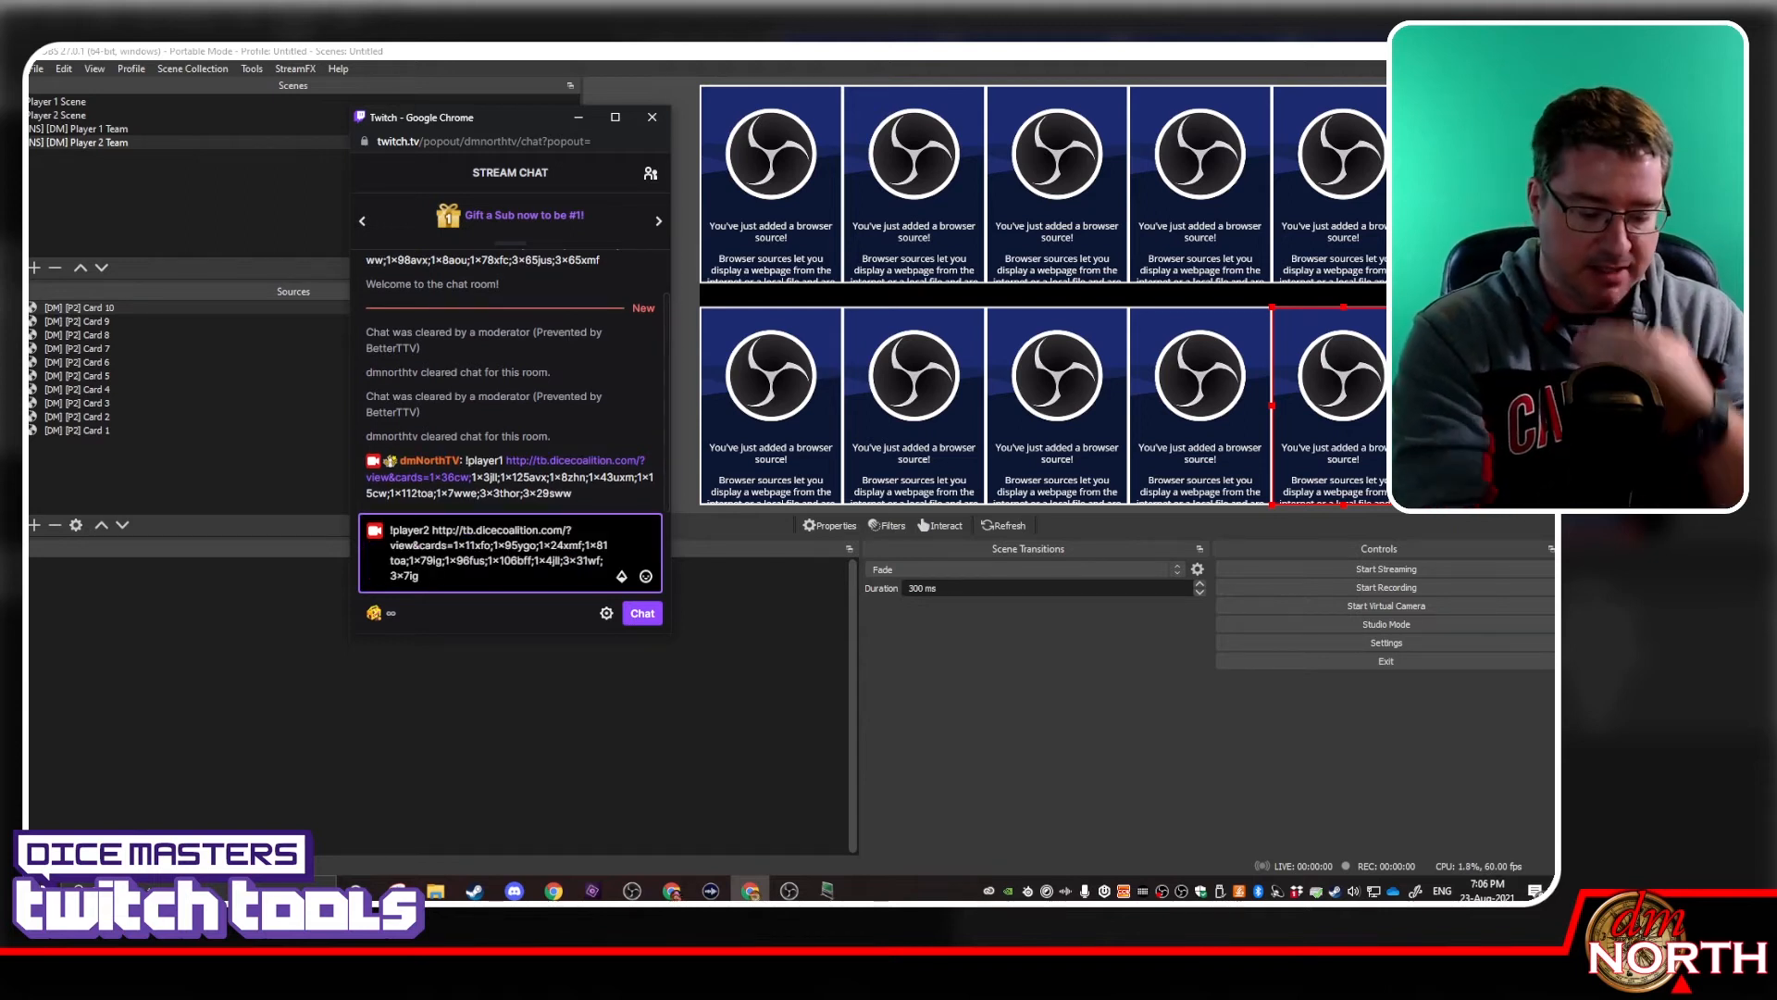
key(Return)
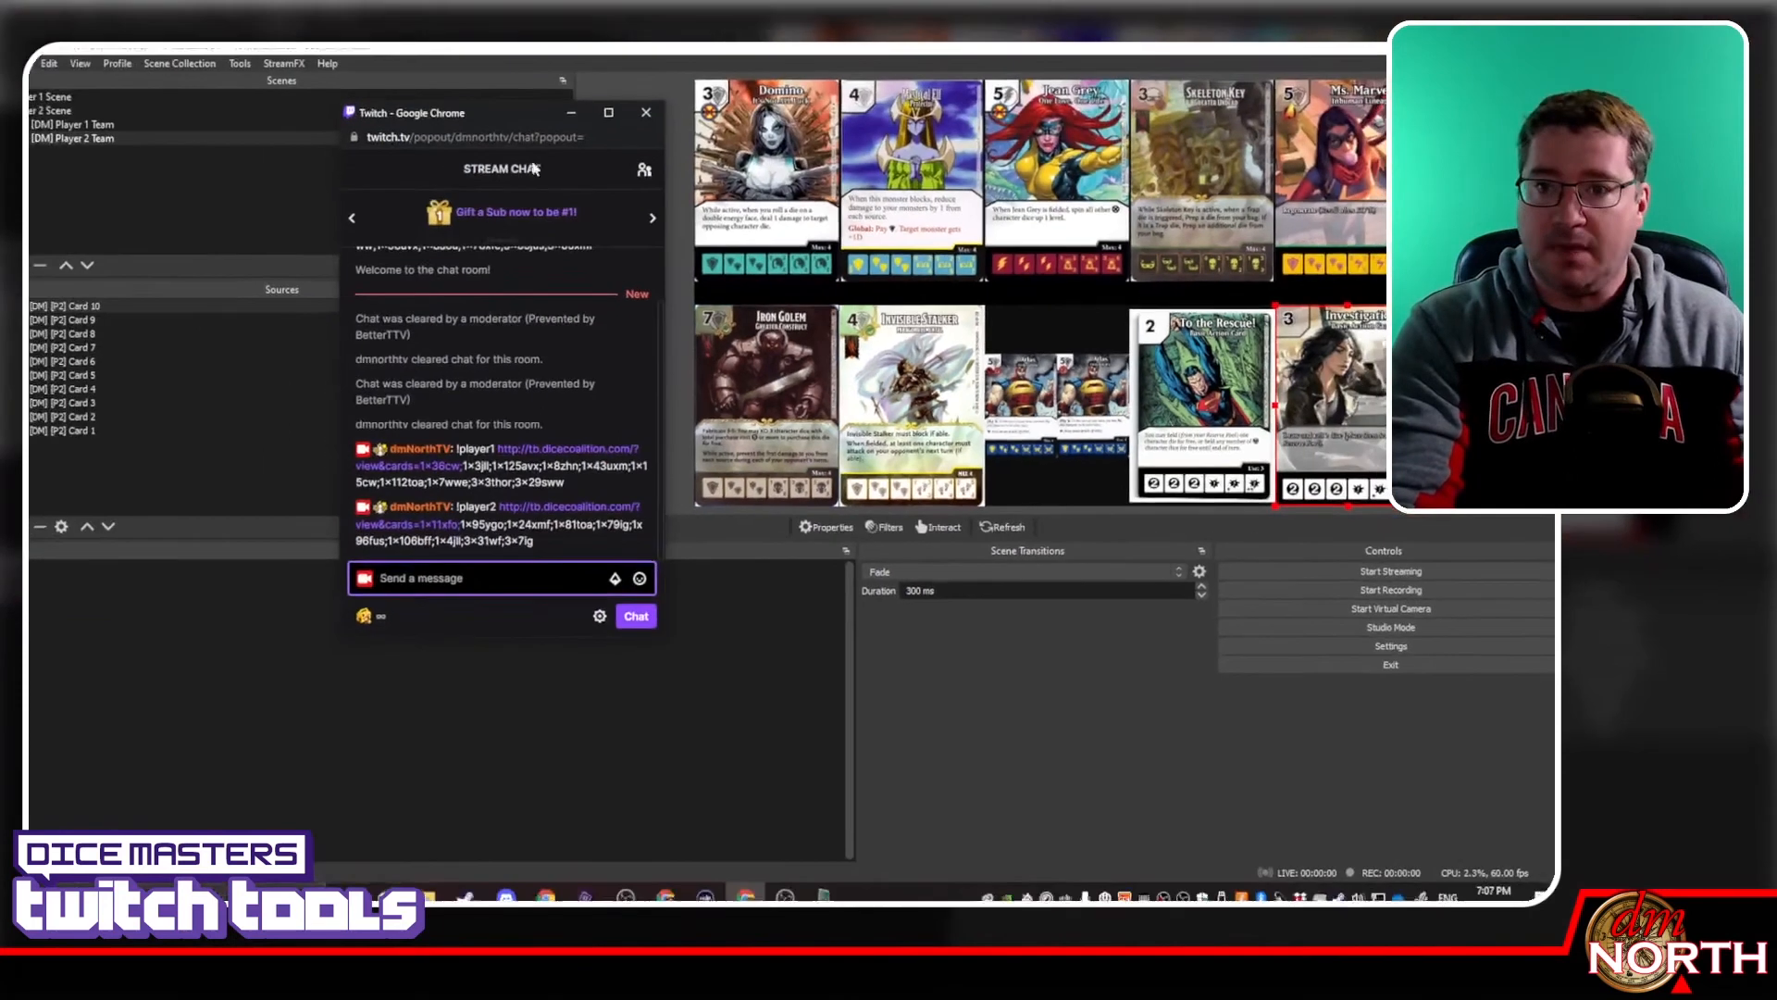
Minimize the chat popout and compare the cards loaded in the Player 1 Team and Player 2 Team scenes
click(572, 117)
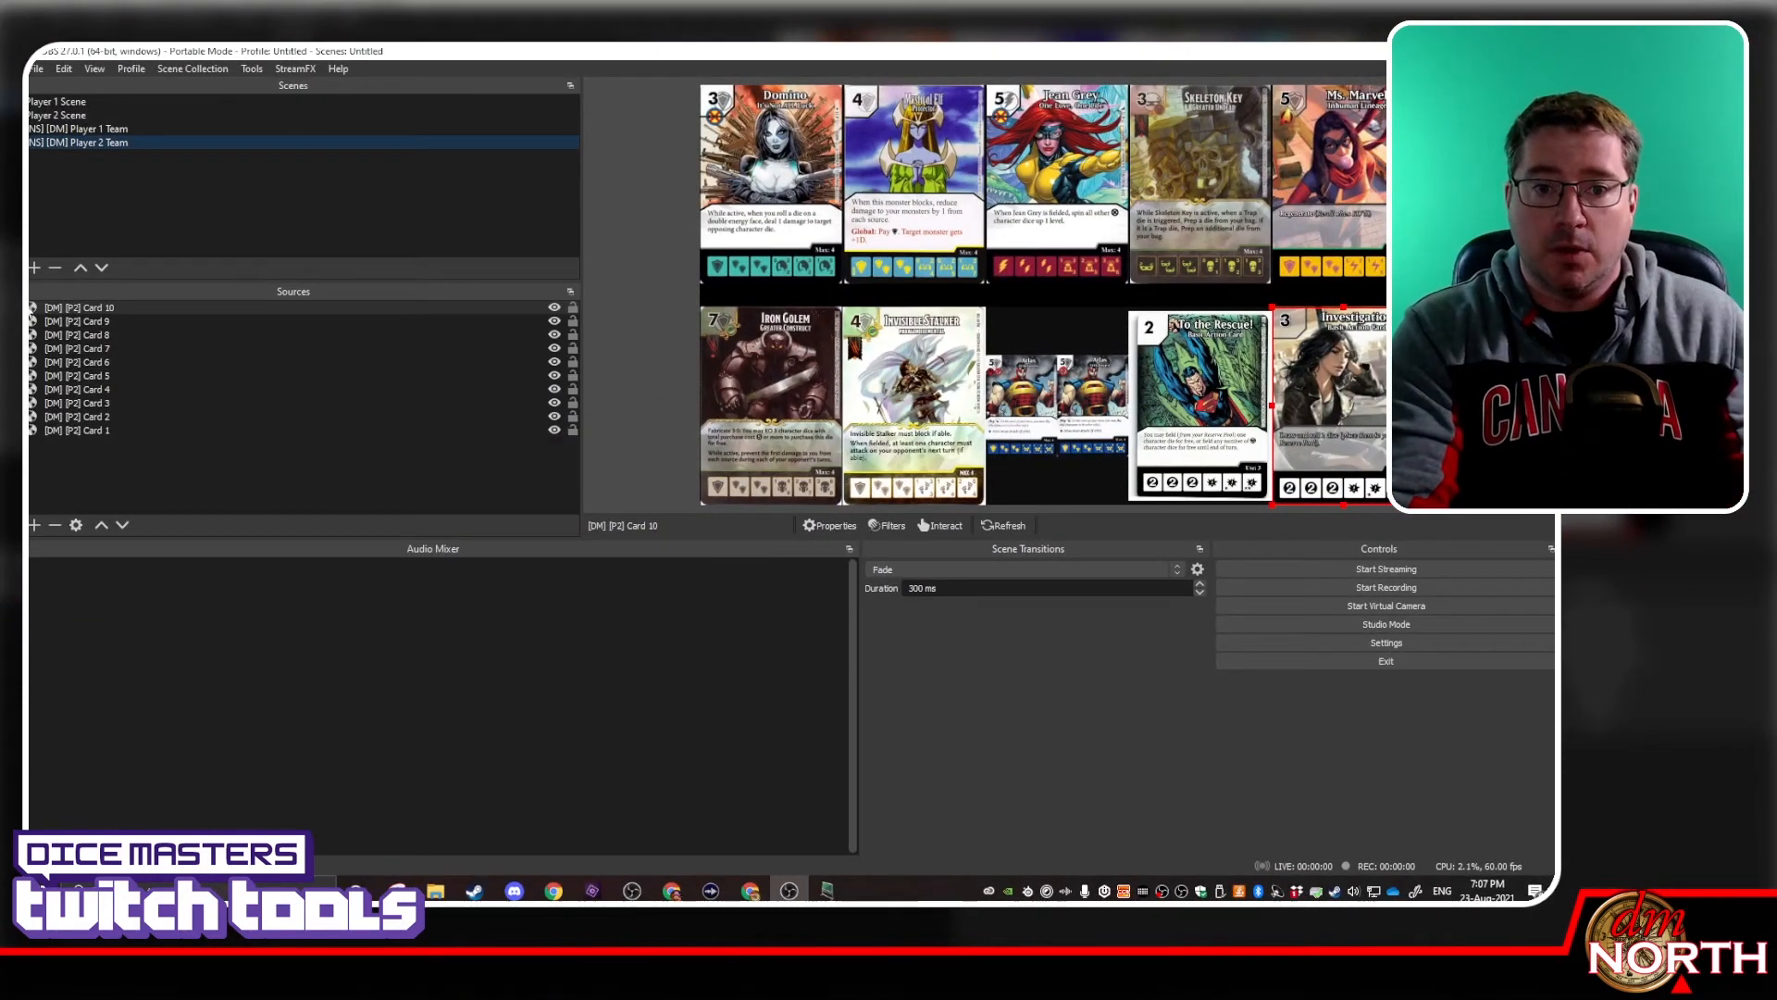
click(109, 131)
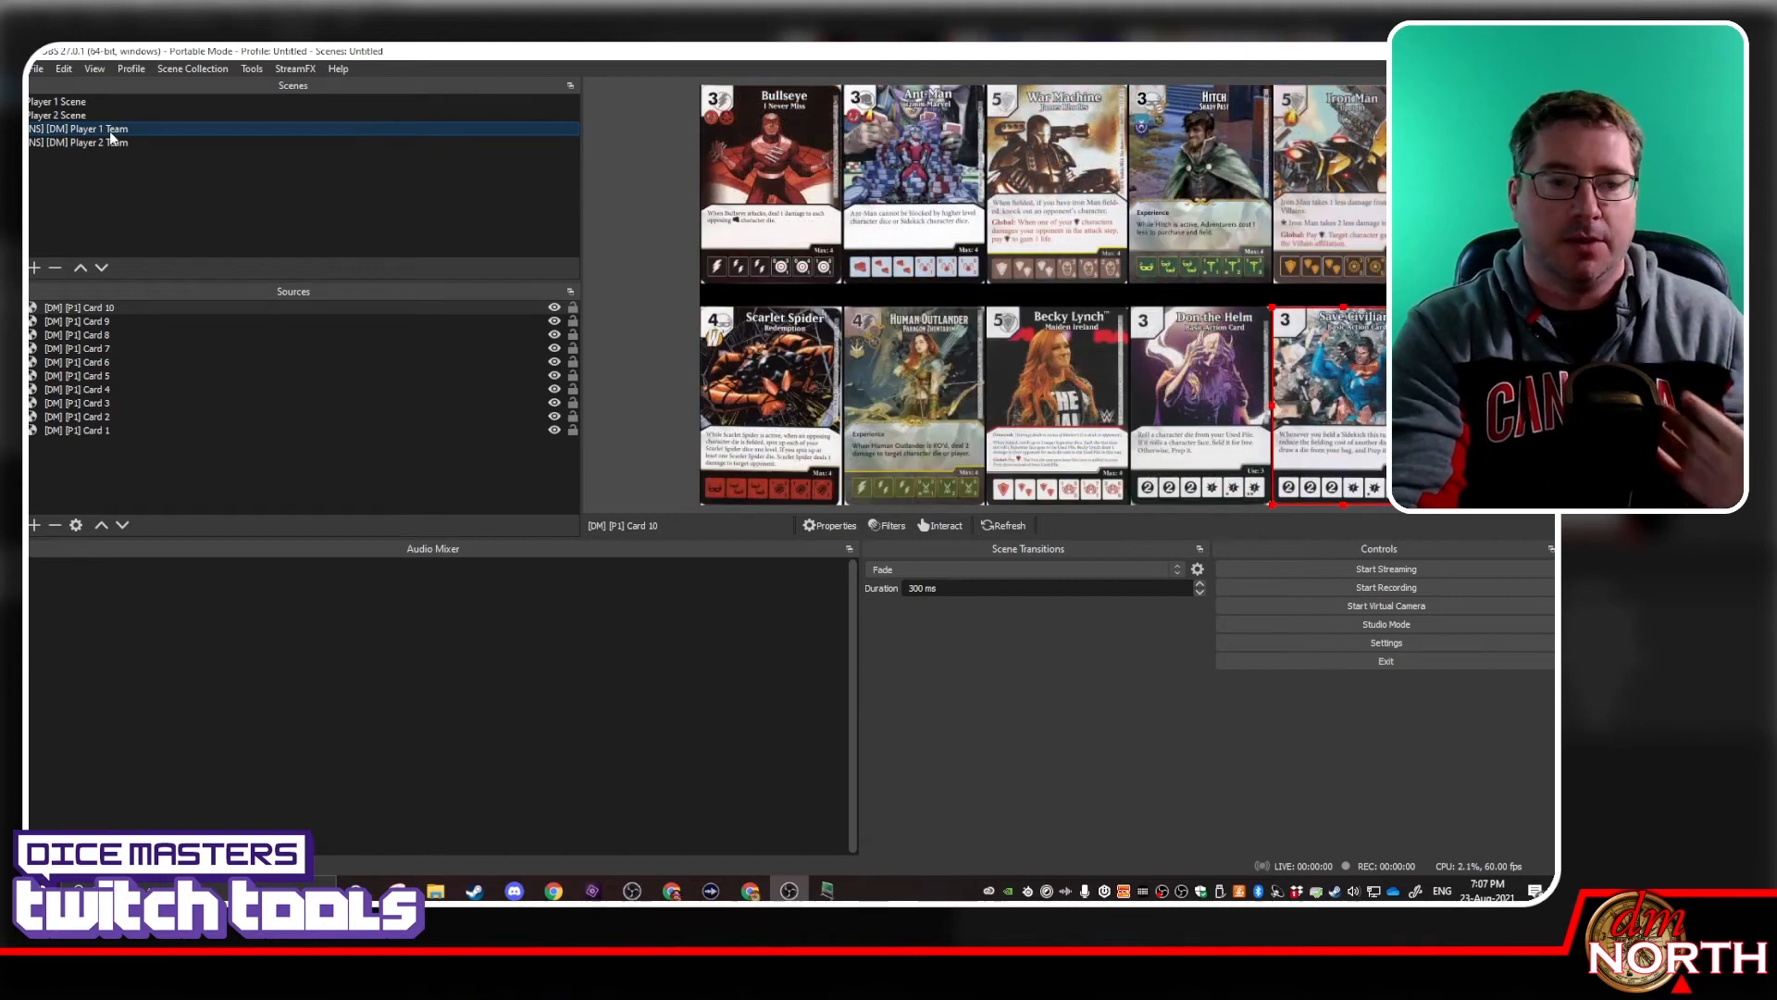
click(102, 141)
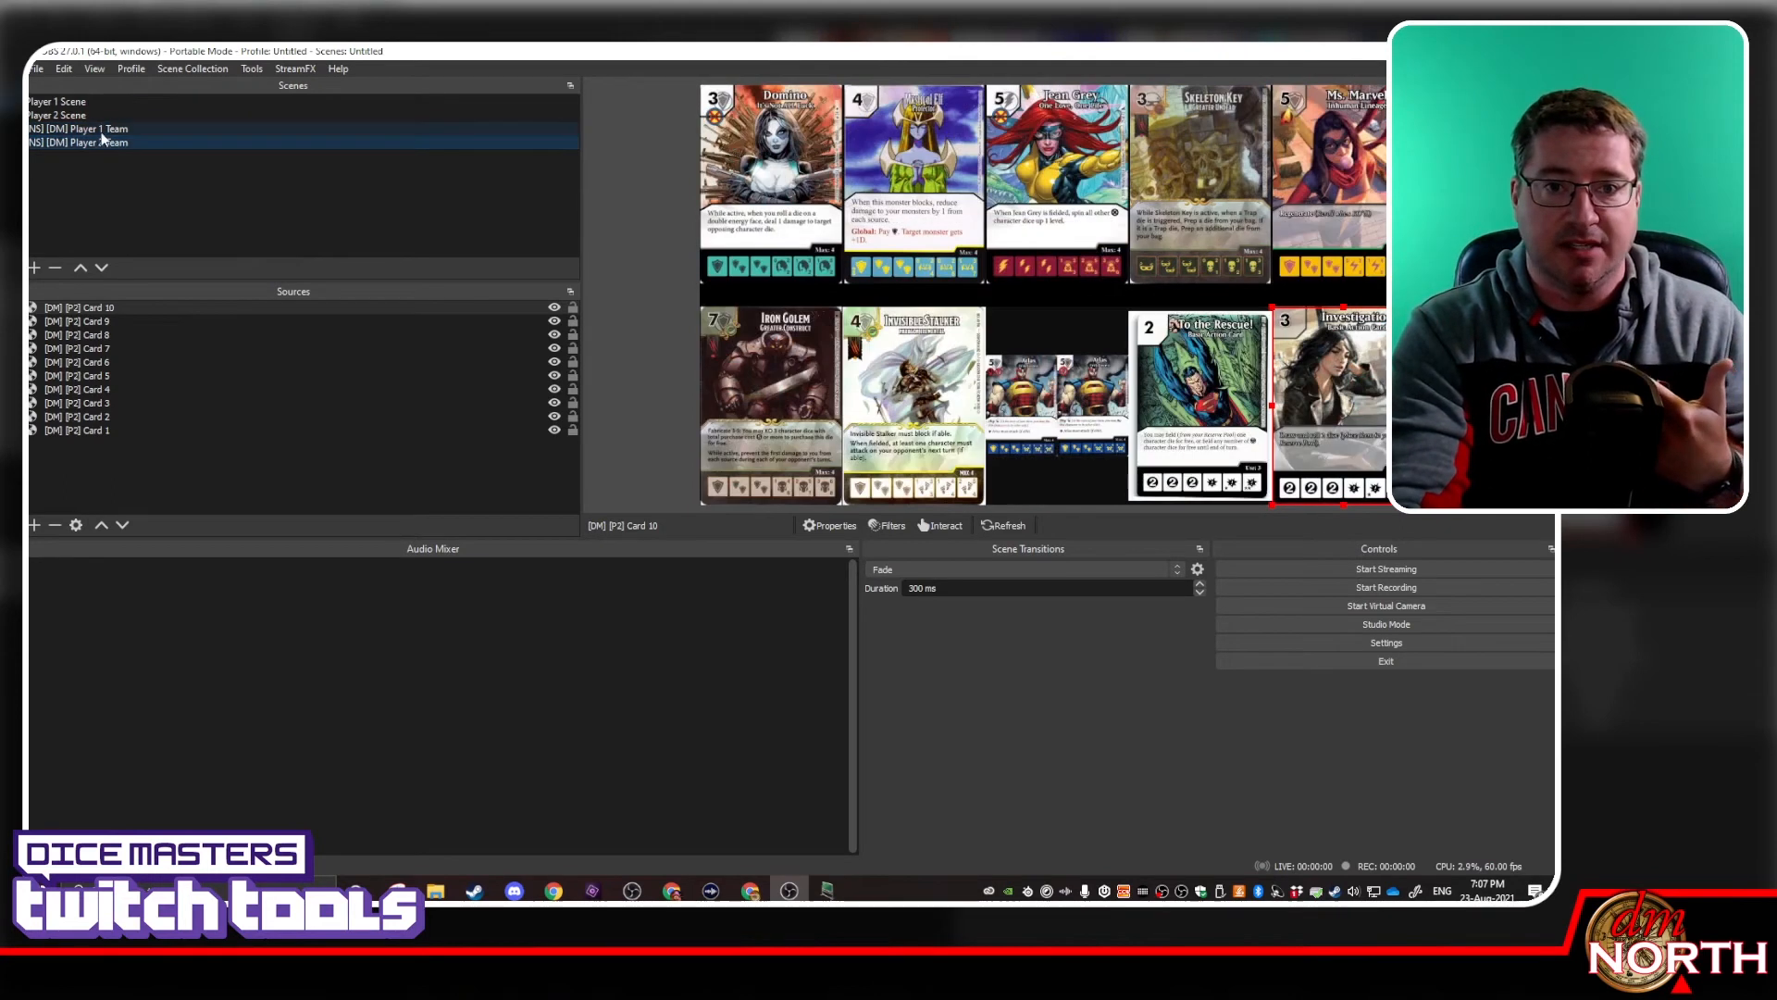
click(102, 132)
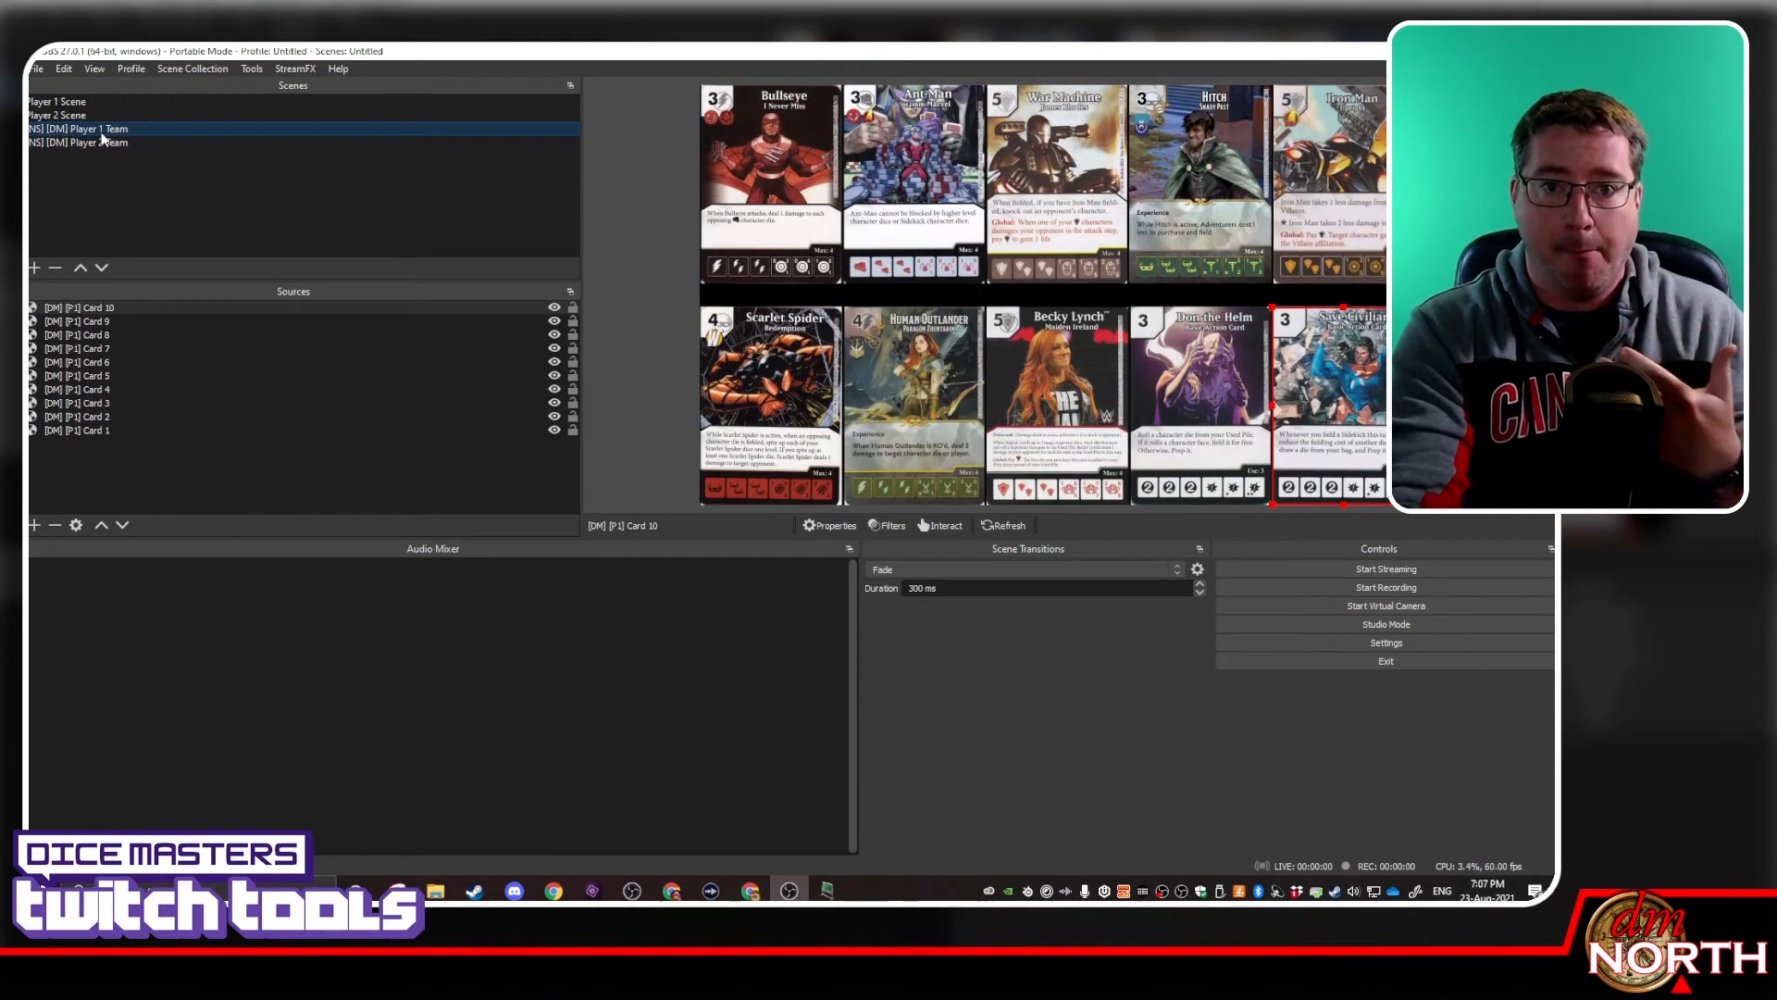
Duplicate the [NS] [DM] Player 1 Team scene and name the copy "[NS] [DM] Player 1 Team Rotator"
right_click(102, 134)
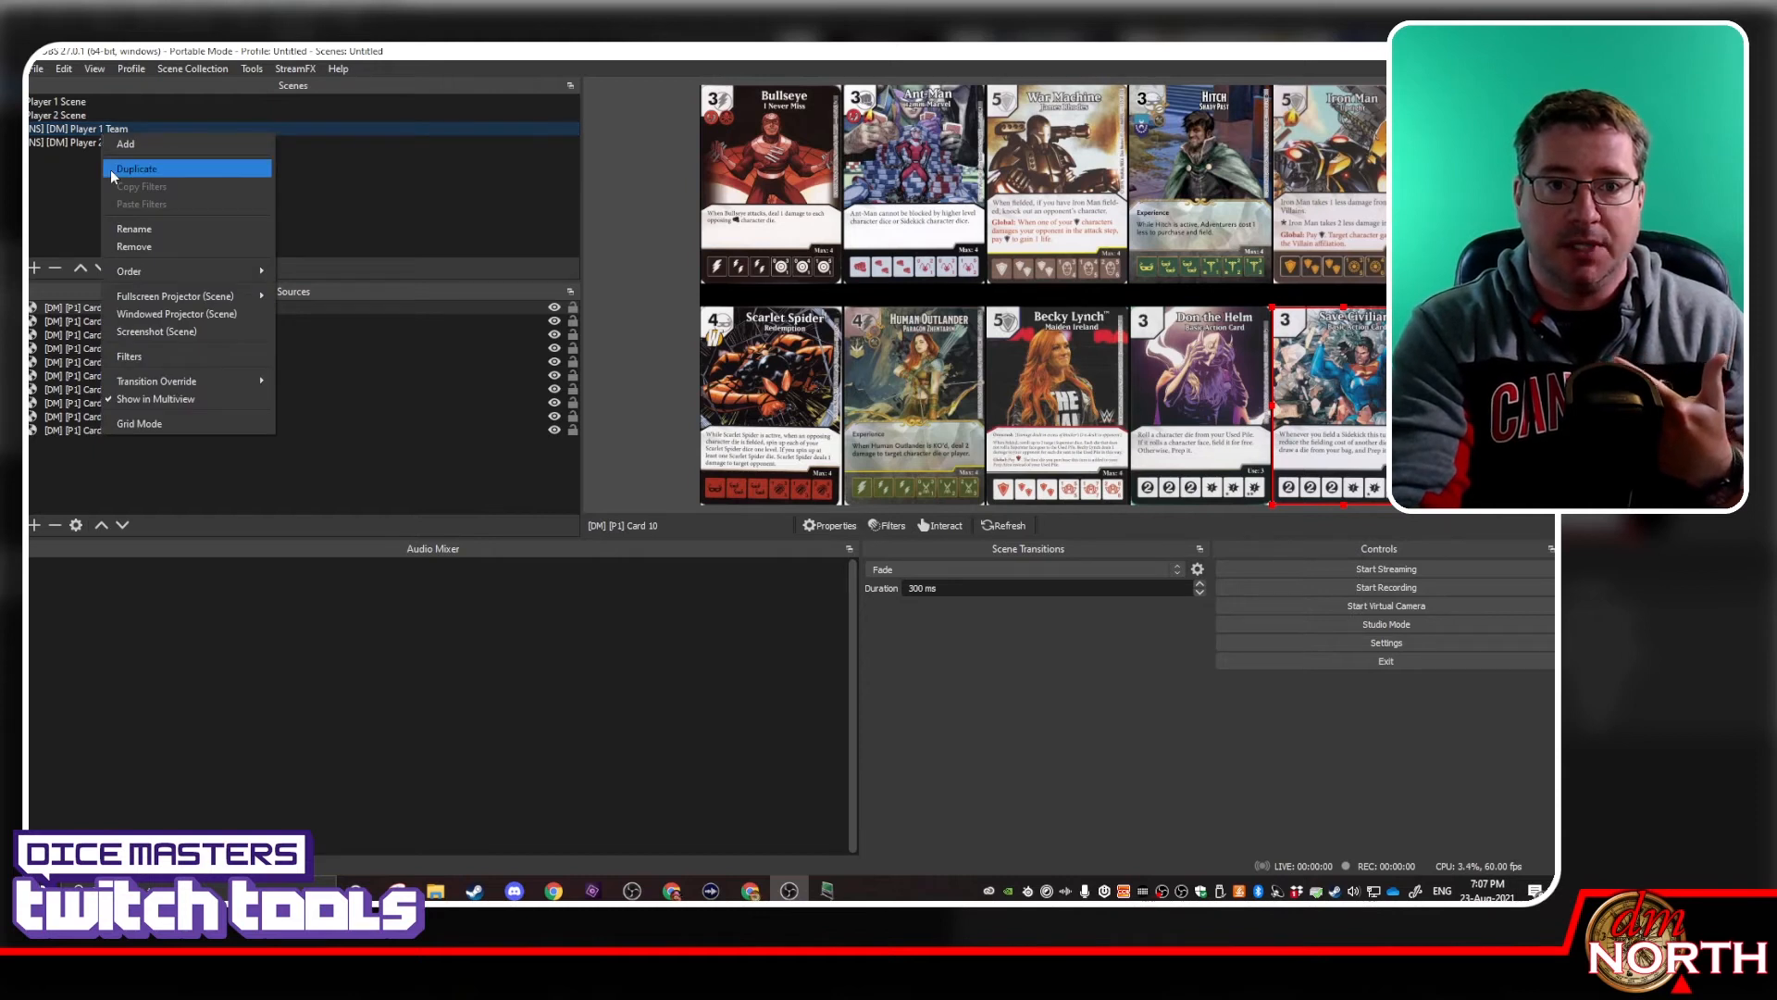
click(110, 169)
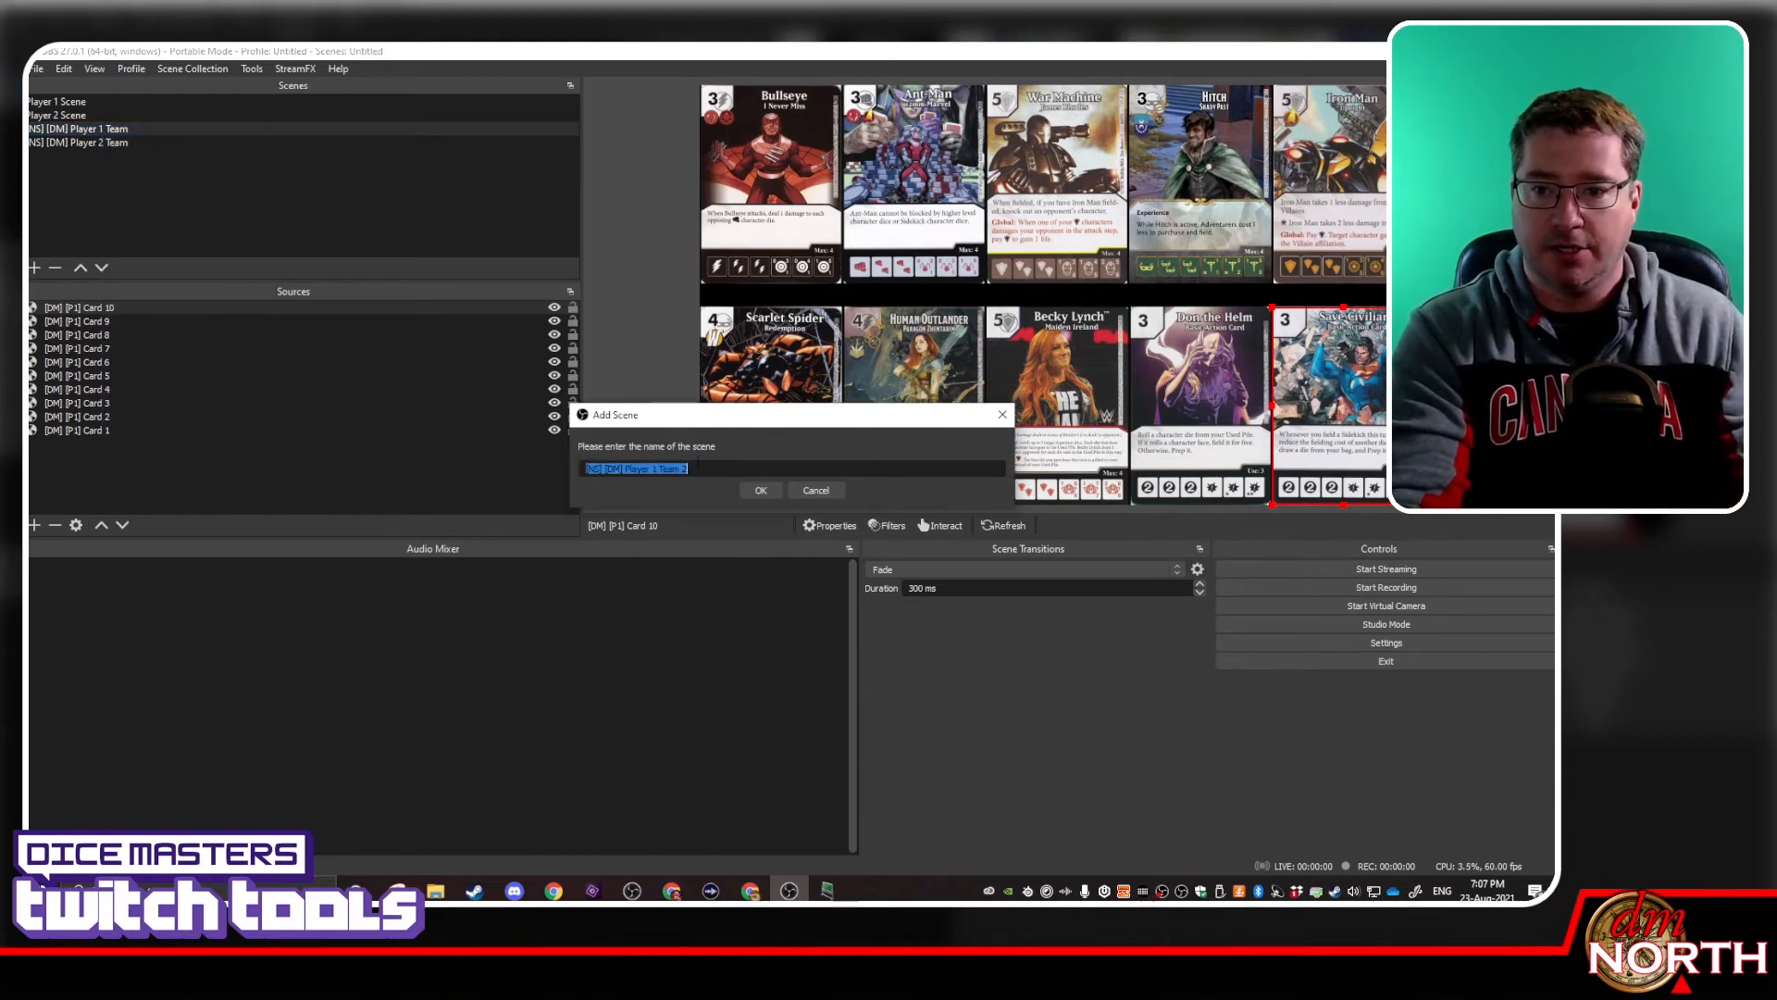
click(699, 468)
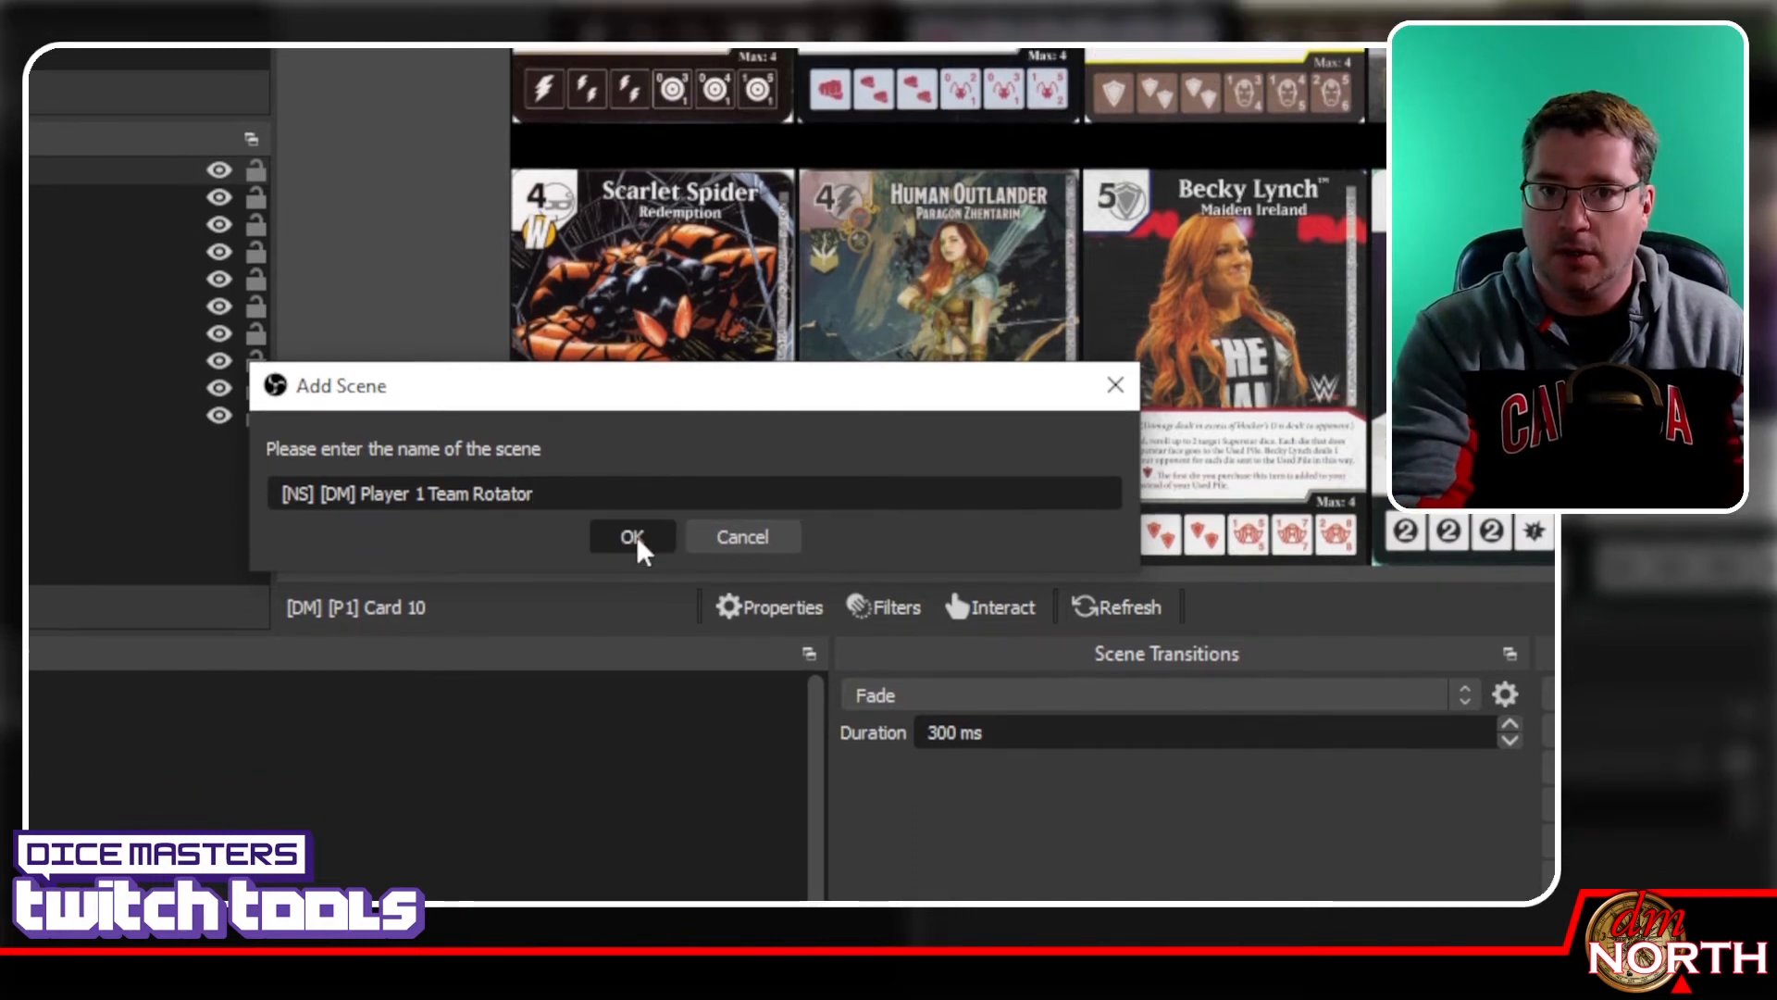
click(638, 554)
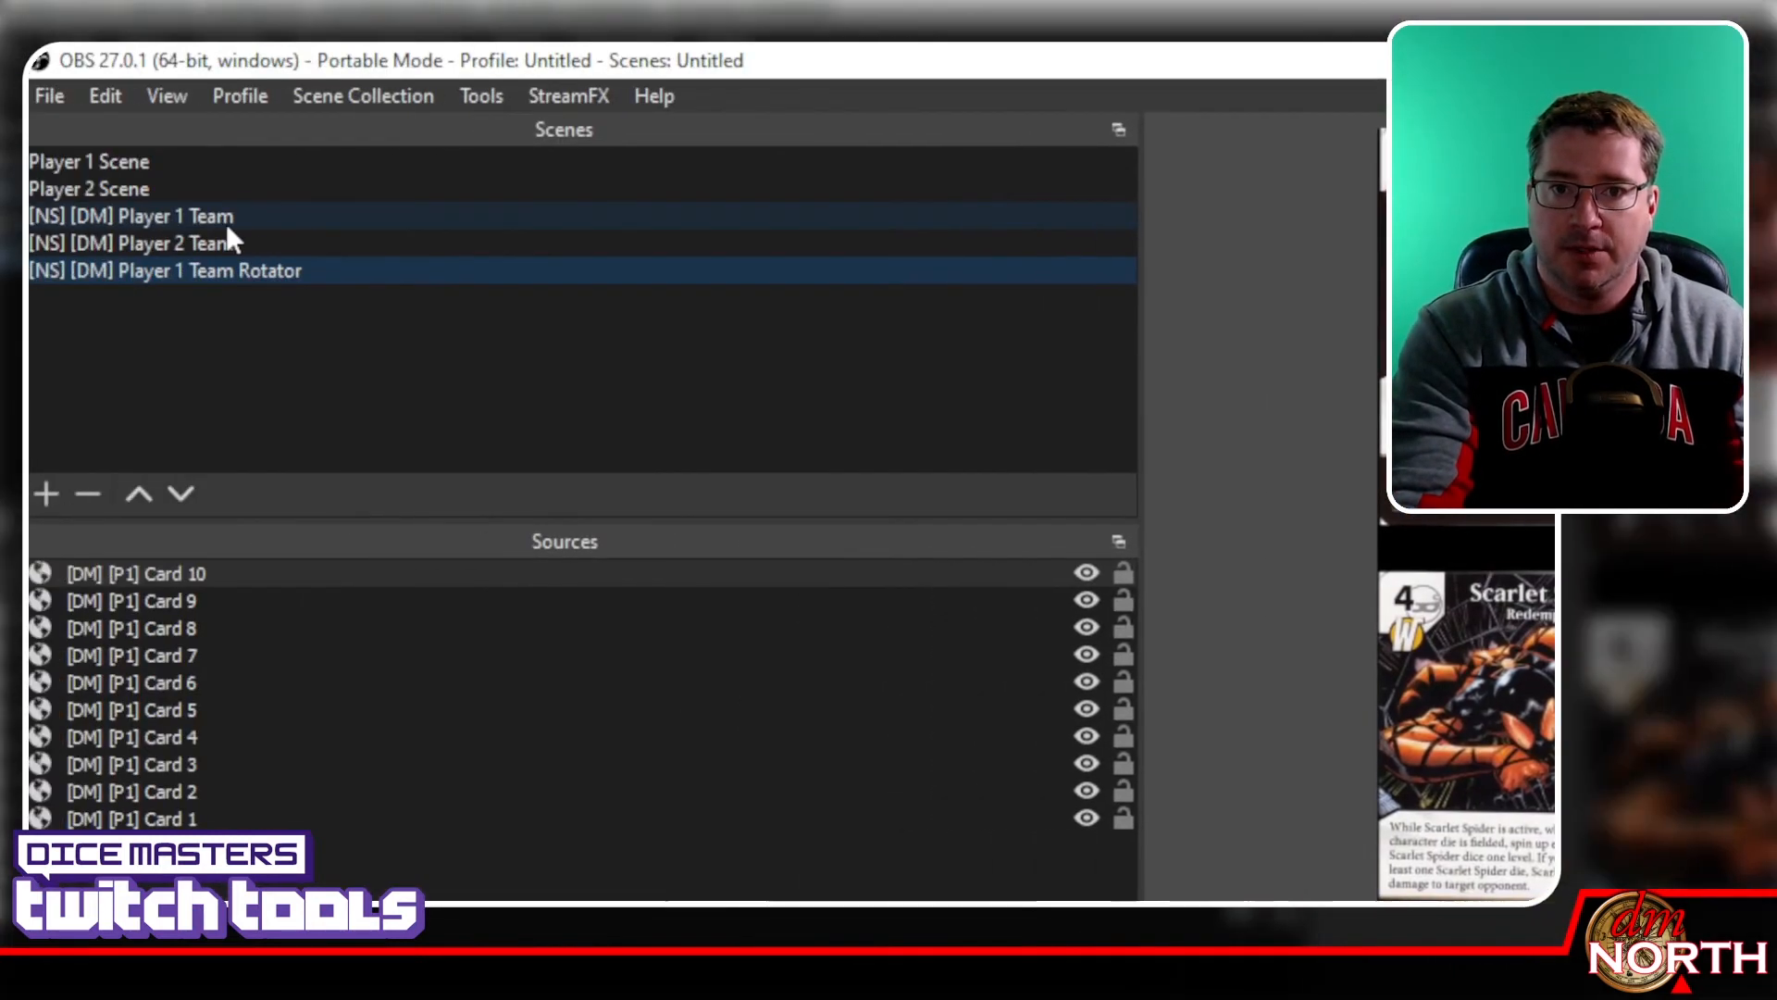
Duplicate the [NS] [DM] Player 2 Team scene and name the copy "[NS] [DM] Player 2 Team Rotator"
click(221, 239)
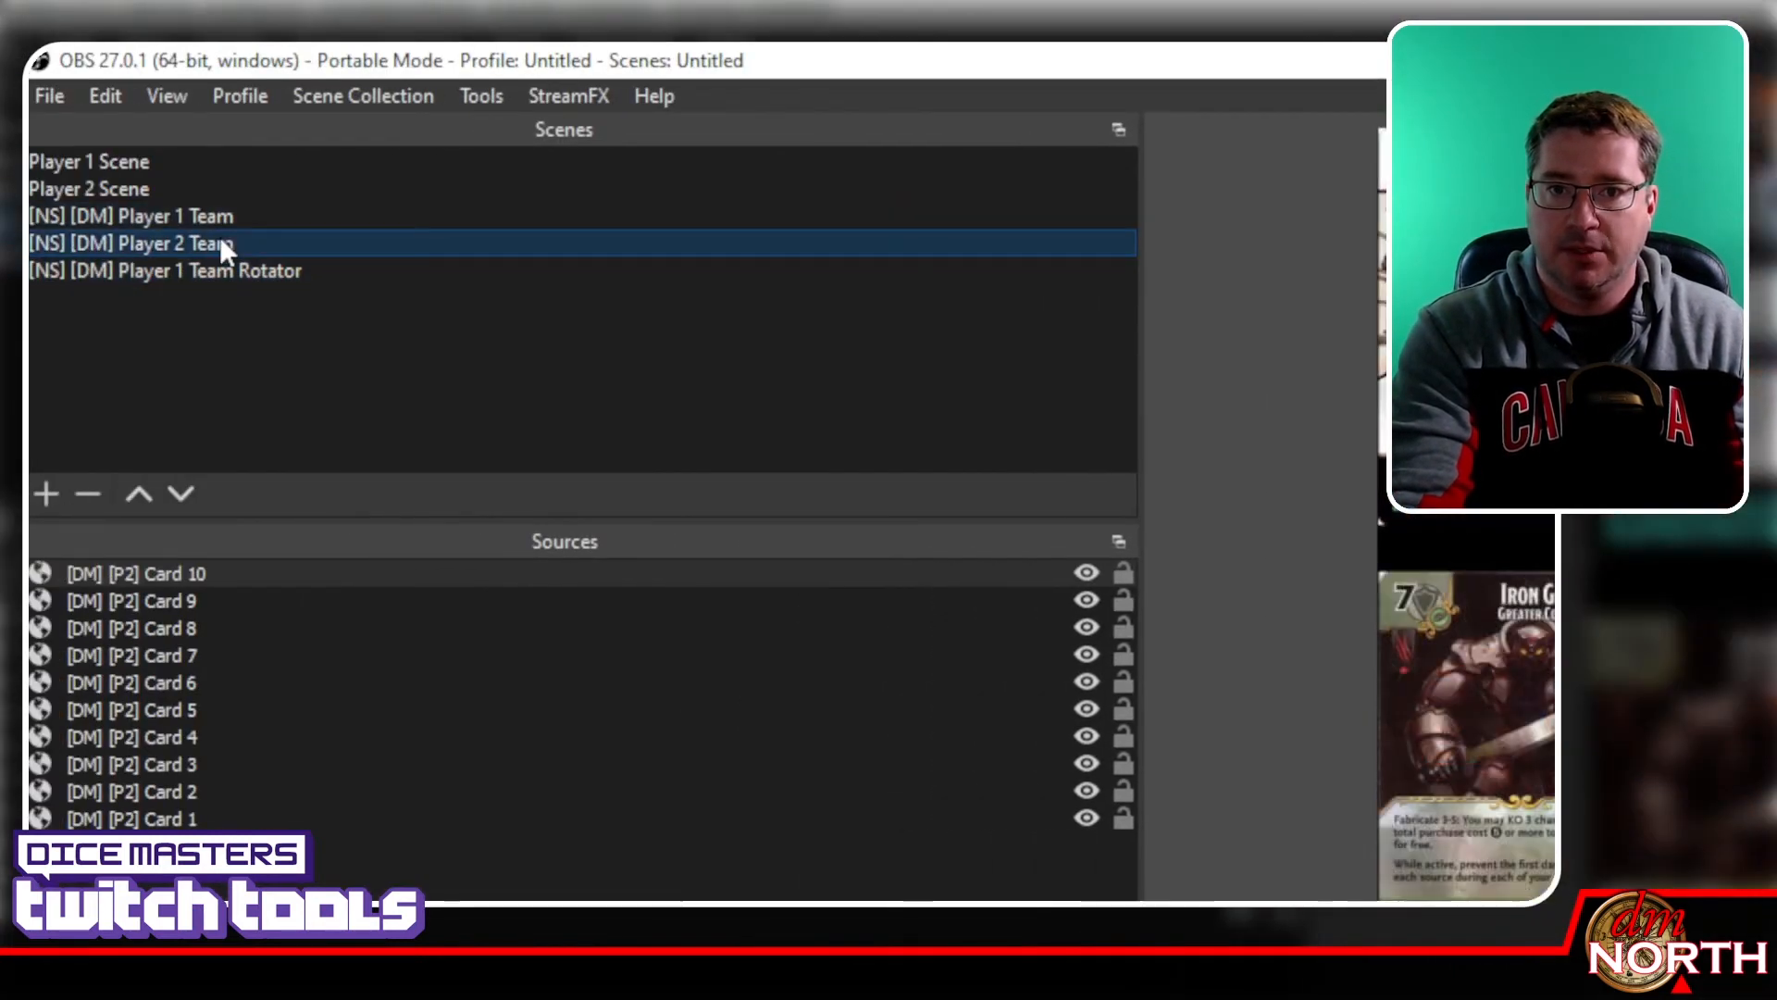
right_click(220, 239)
click(264, 308)
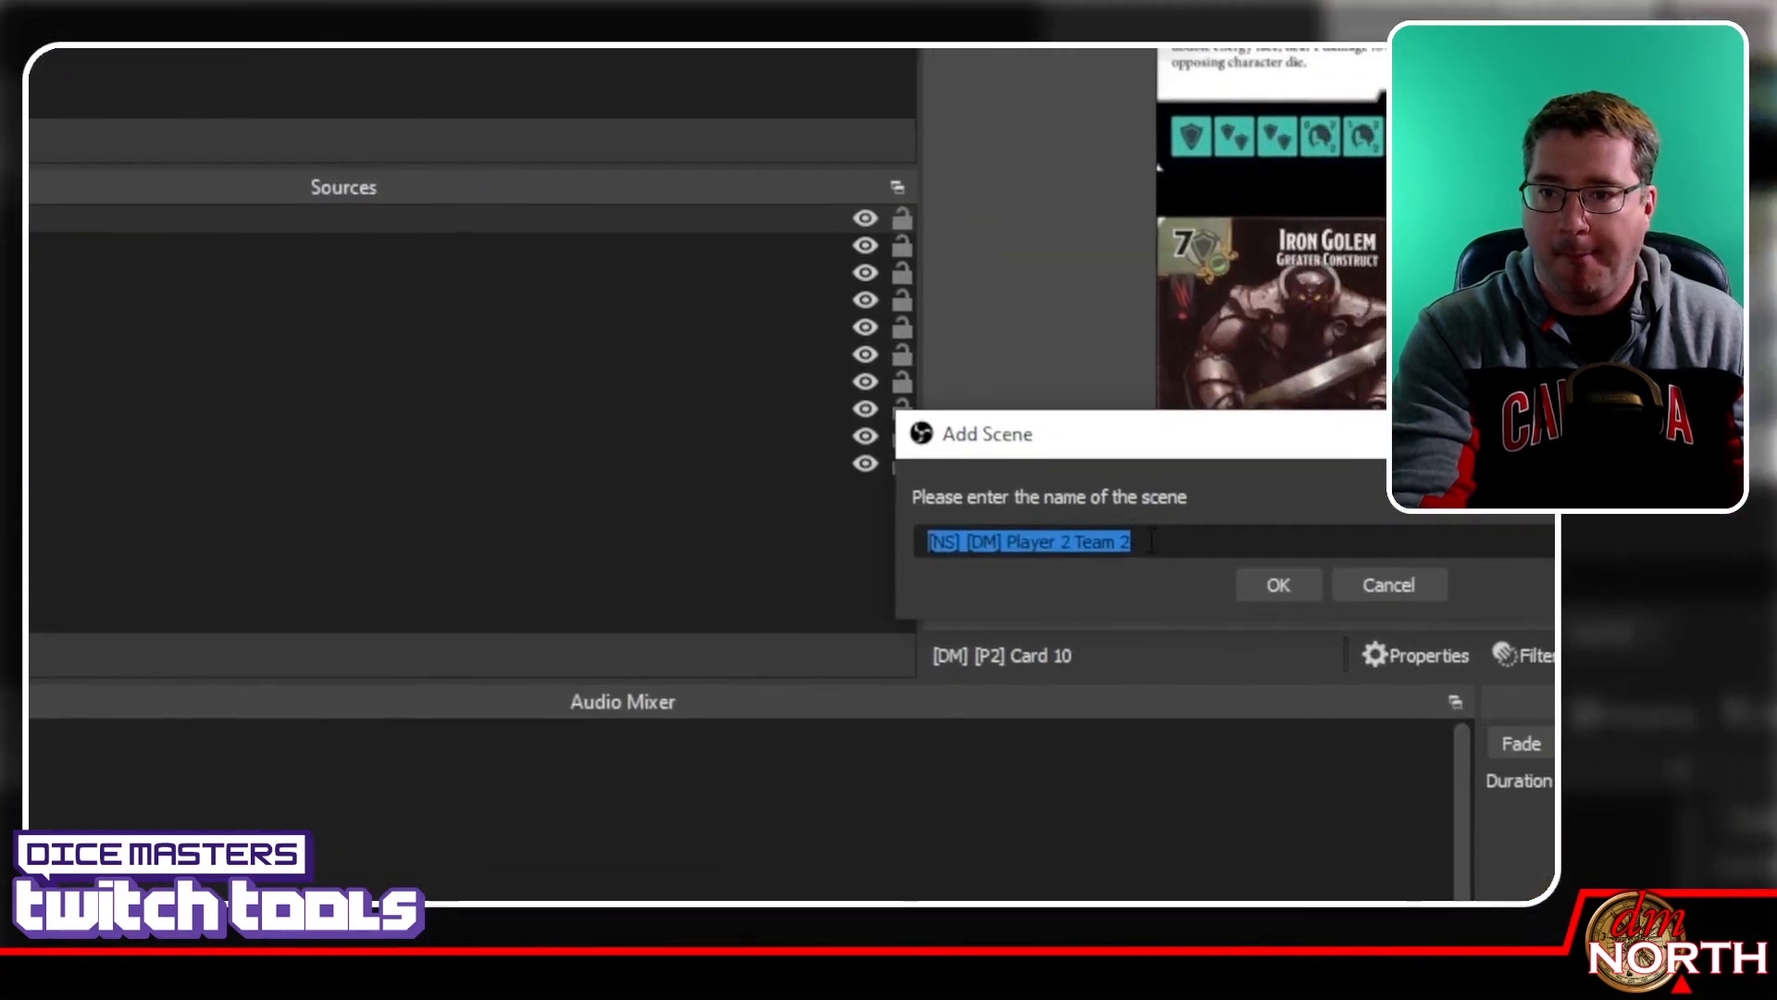
click(1064, 542)
key(BackSpace)
text(R)
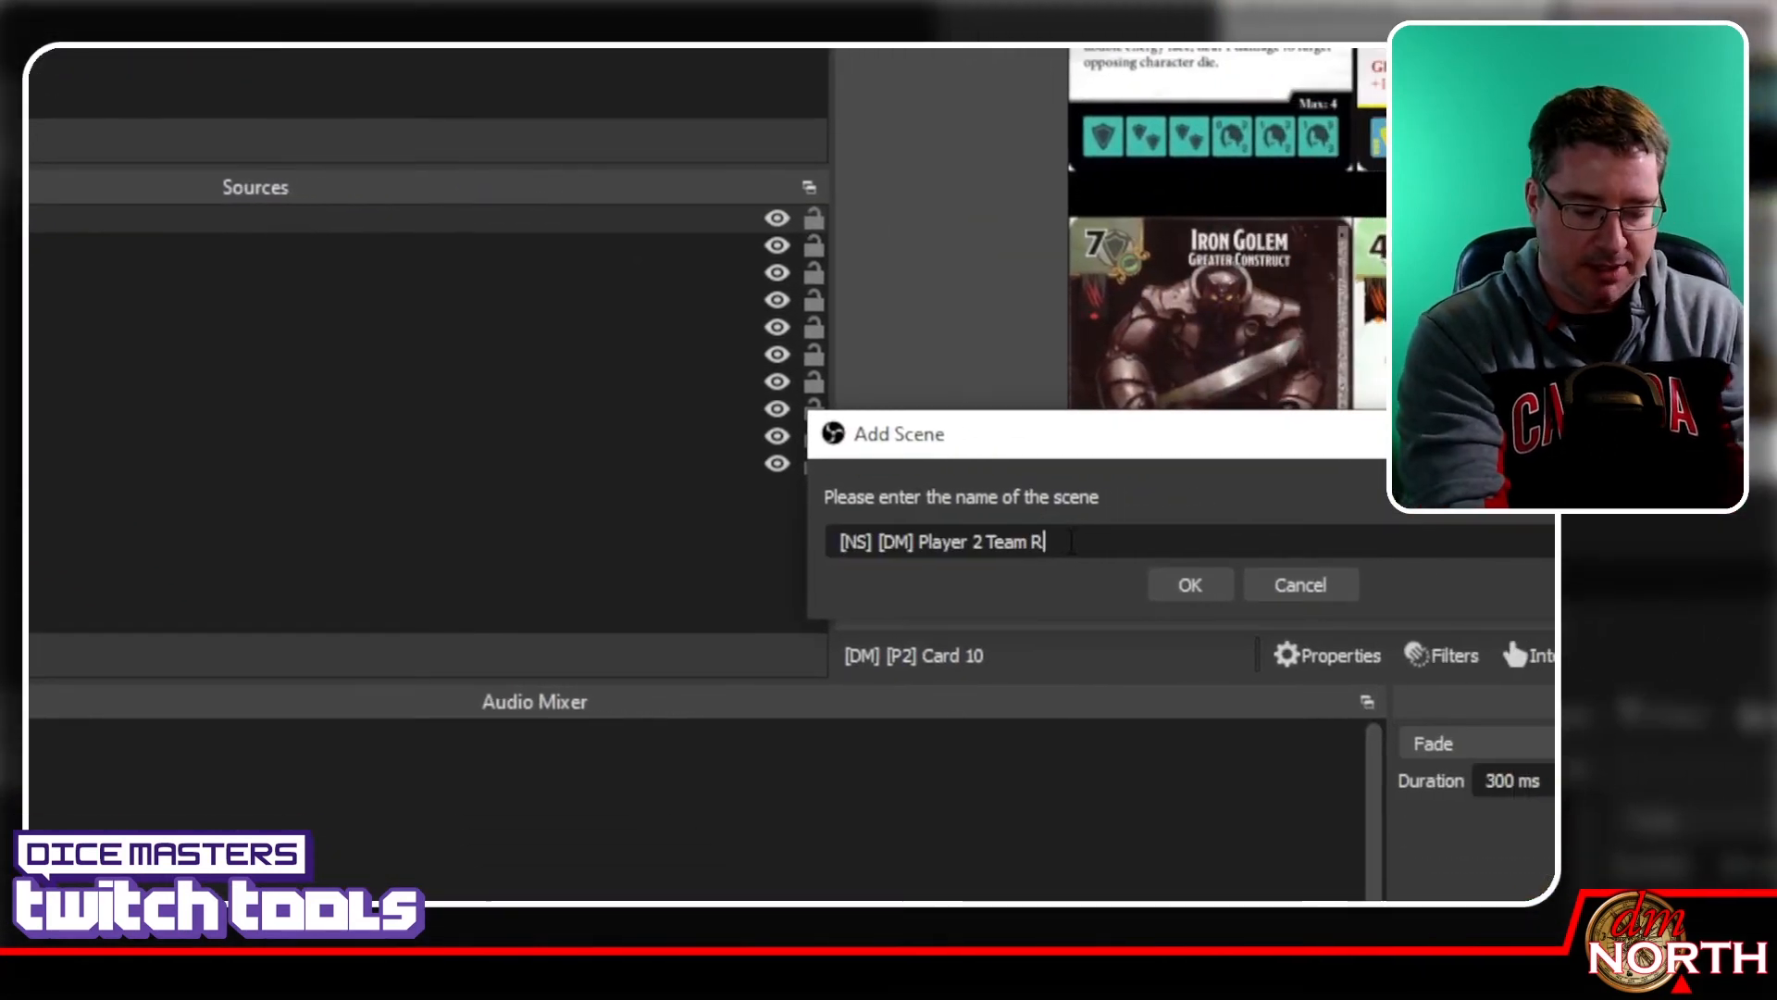
text(otator)
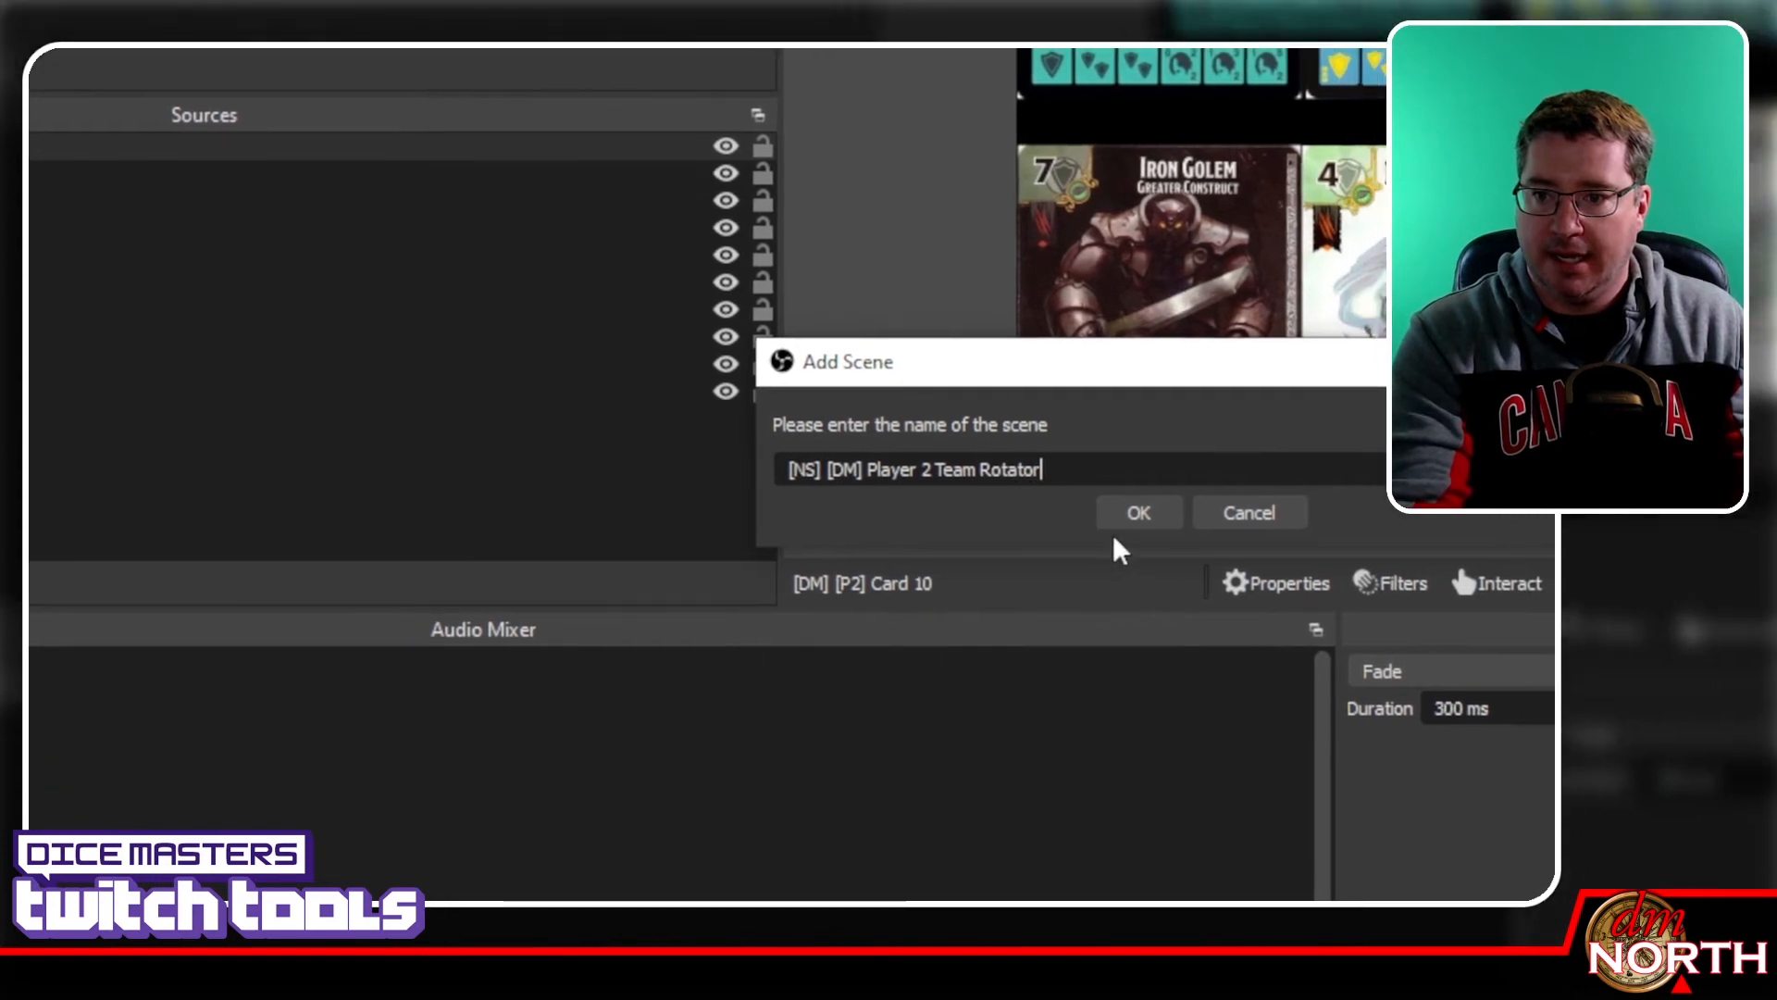
click(1137, 520)
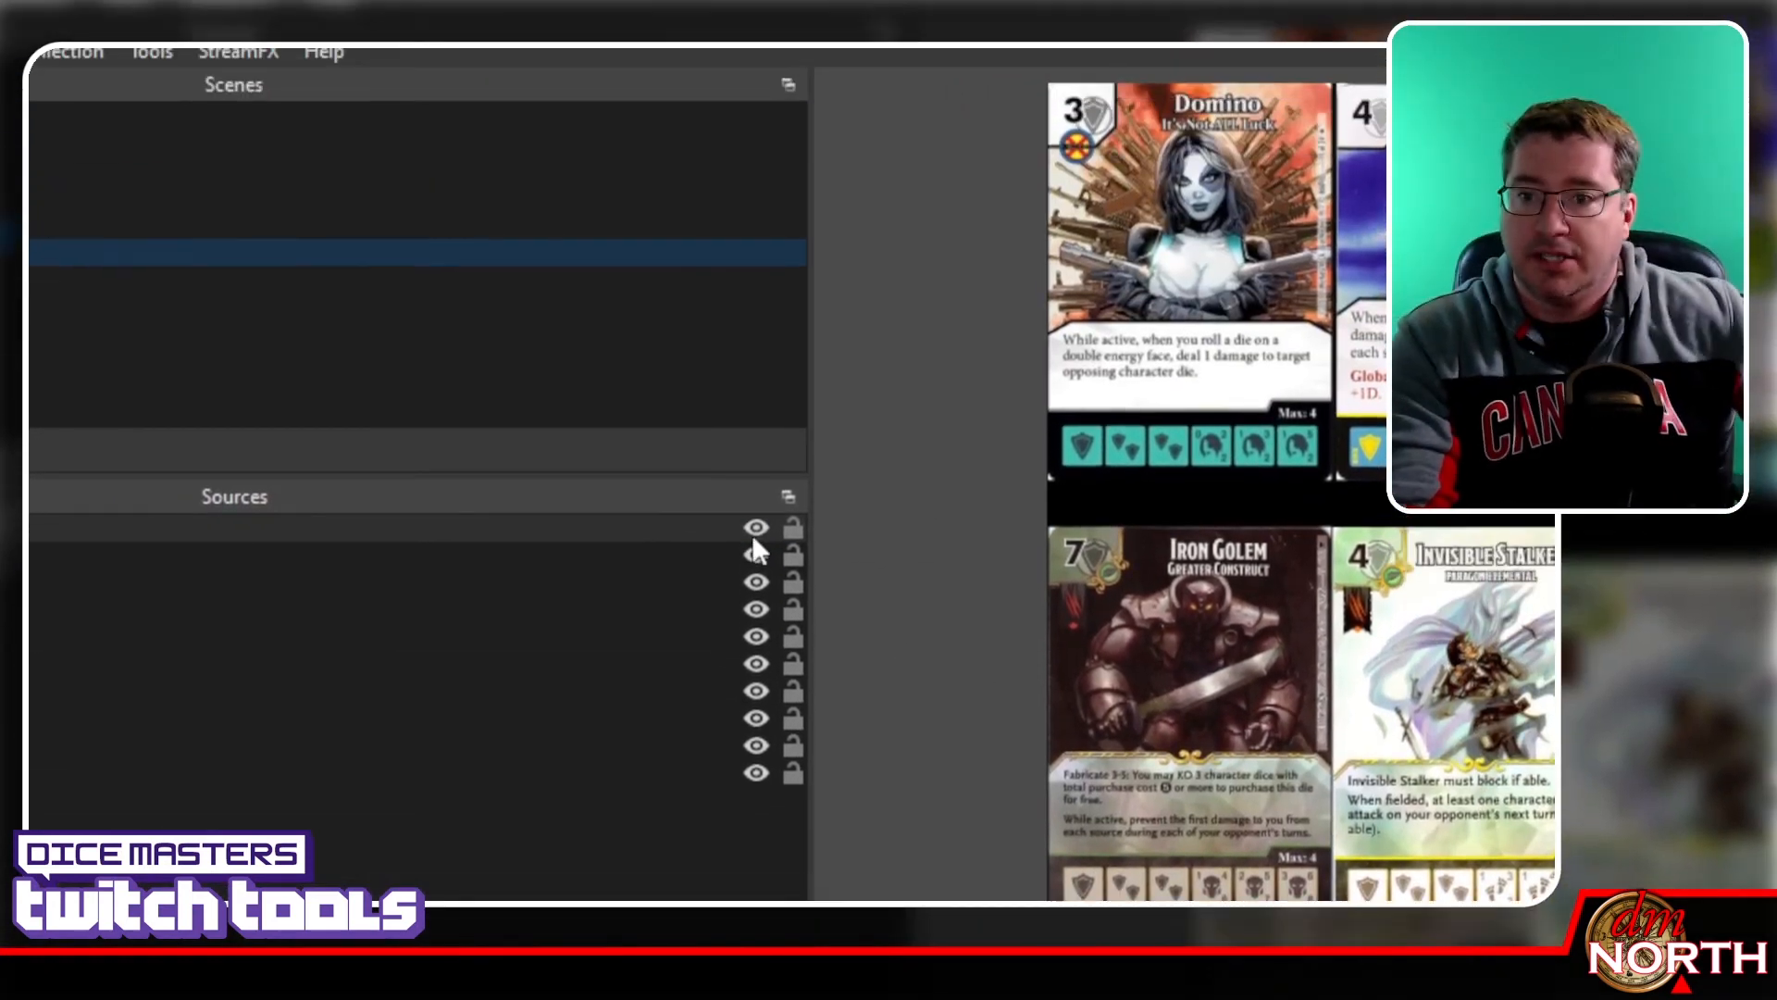
Hide all ten card sources, [P2] Card 1 to Card 10, in the Player 2 Team Rotator scene
click(755, 529)
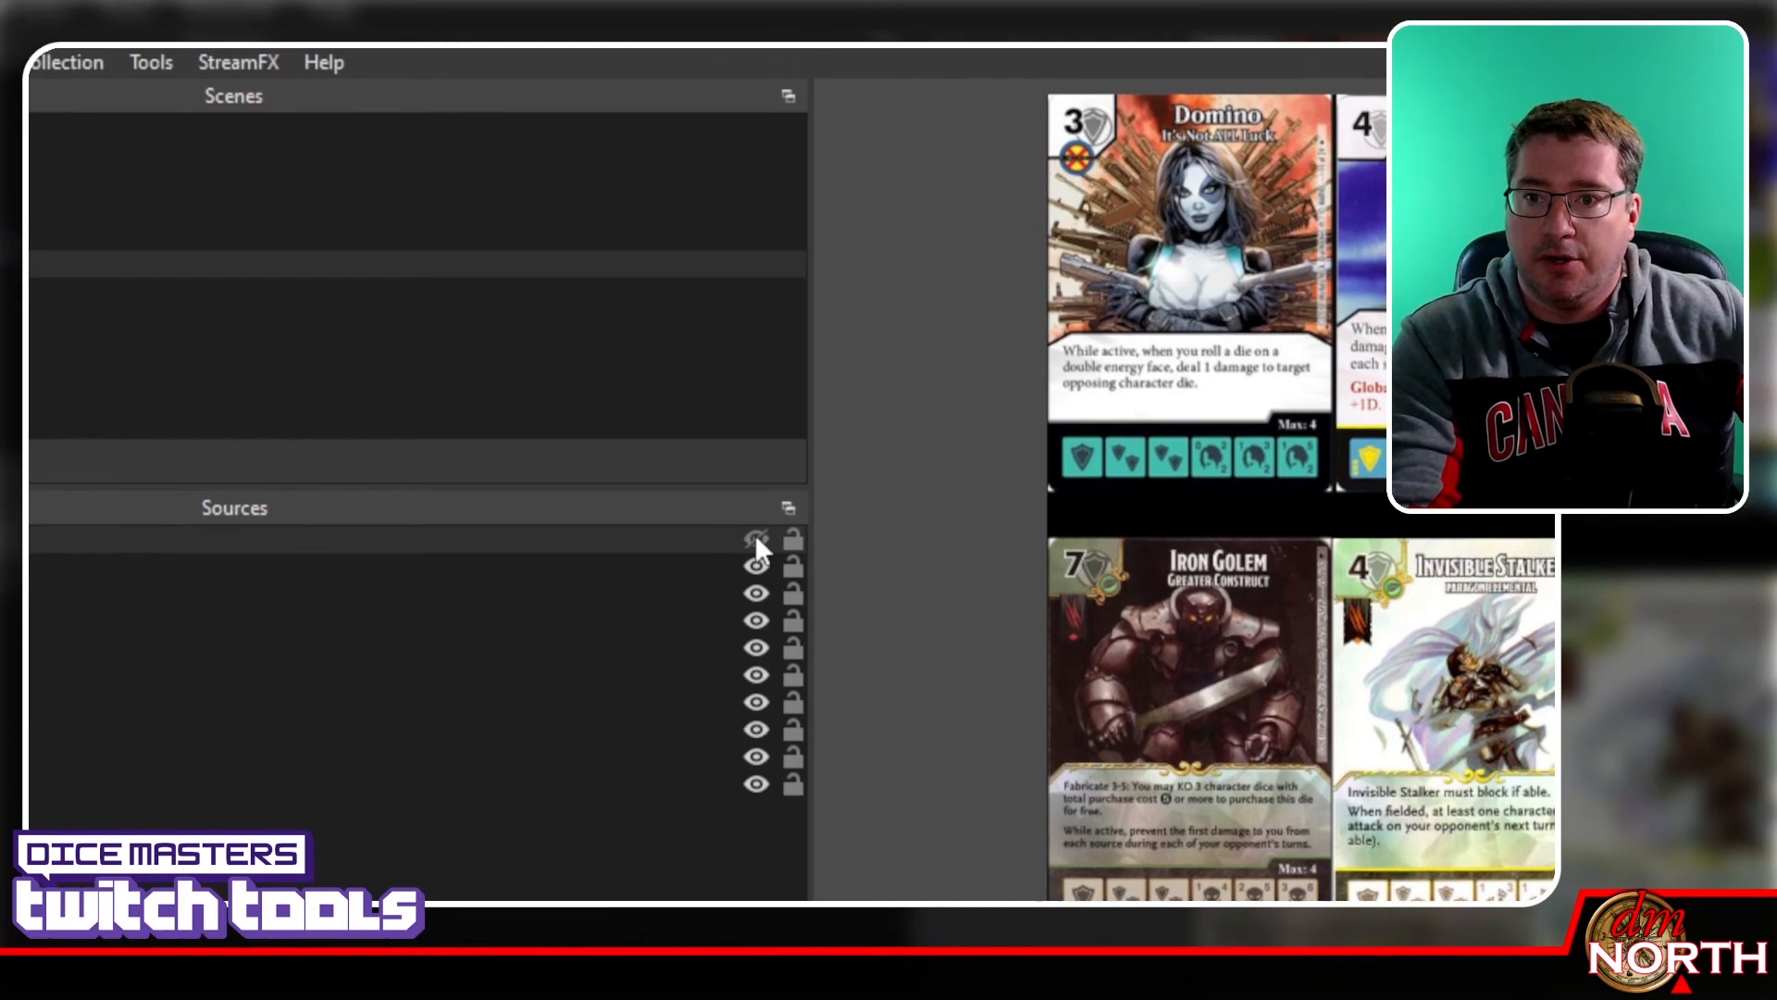
click(756, 556)
click(756, 555)
click(756, 608)
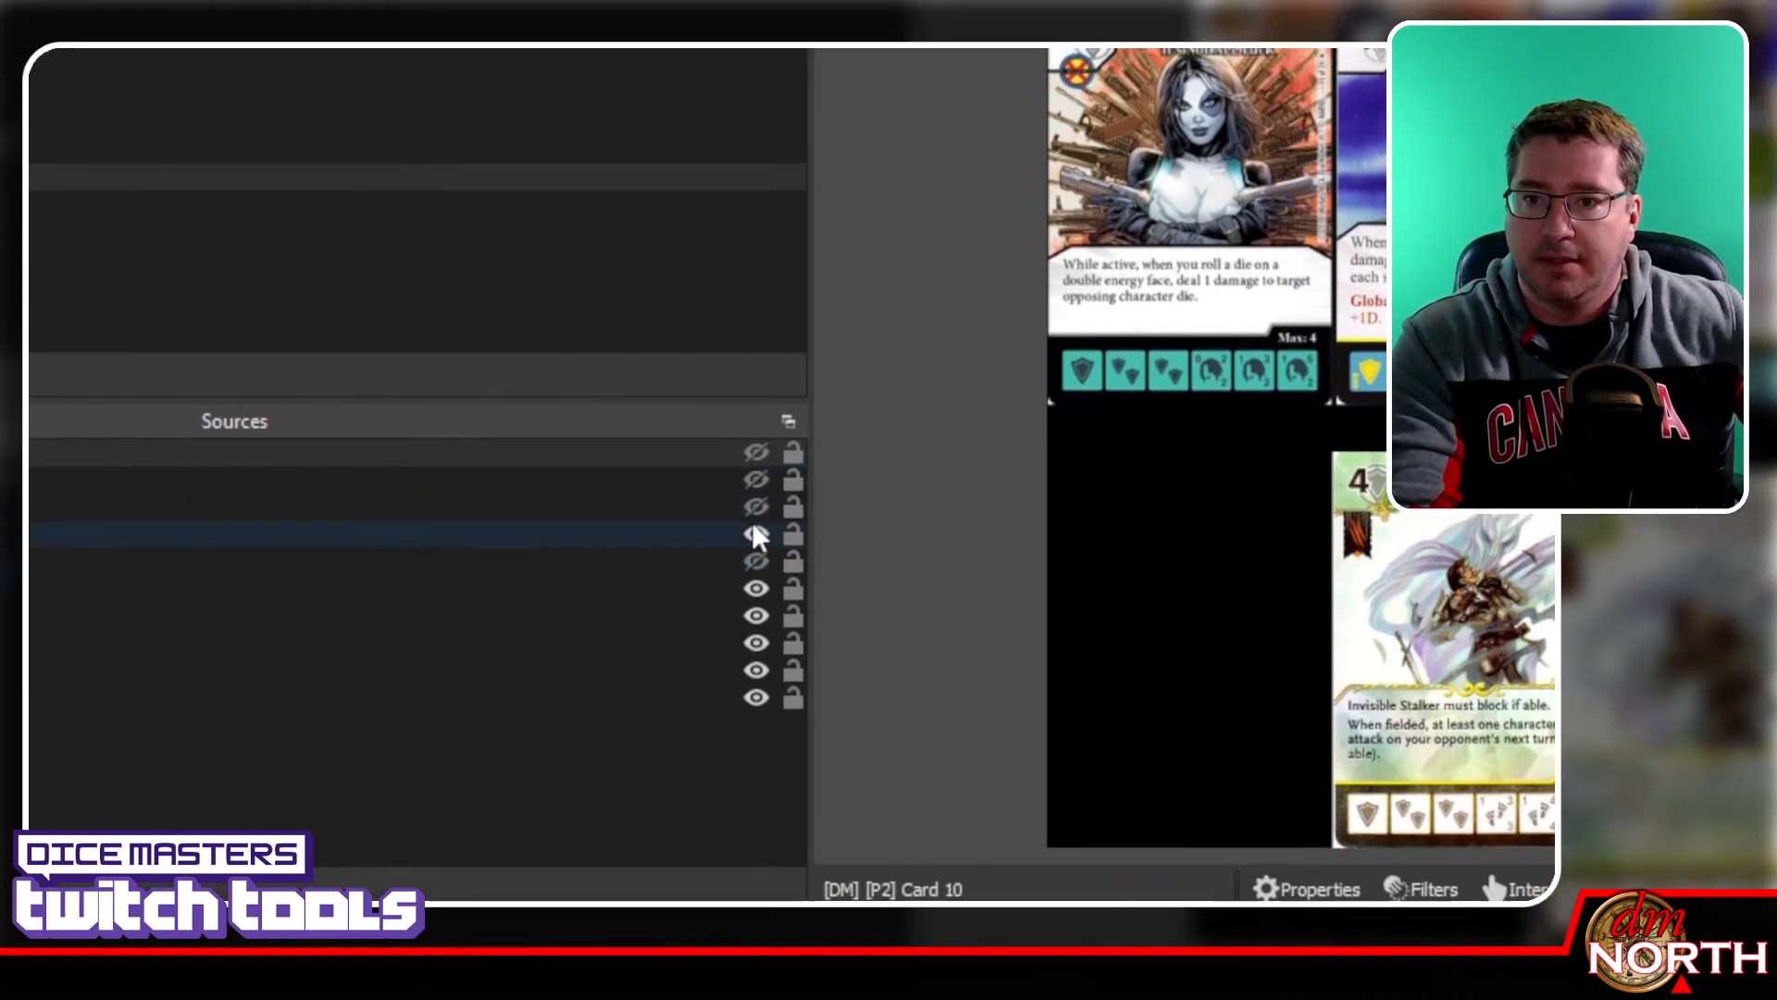
click(756, 581)
click(756, 527)
click(757, 554)
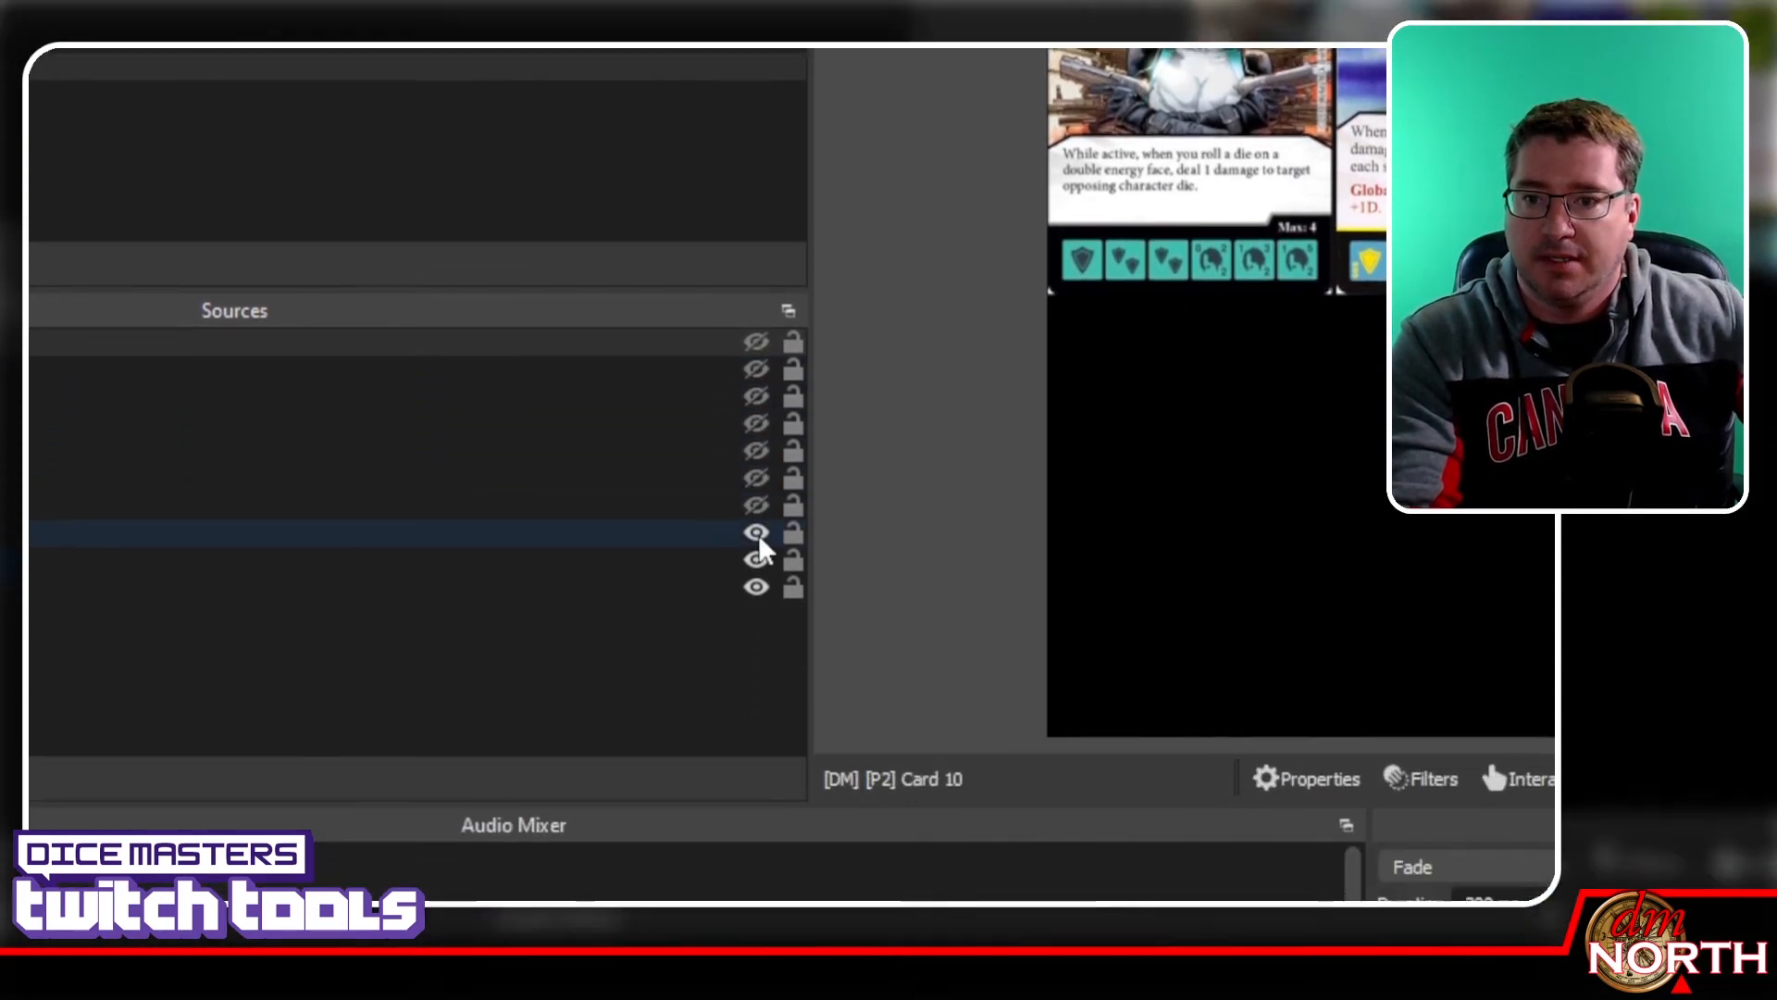
click(756, 581)
click(756, 608)
click(754, 542)
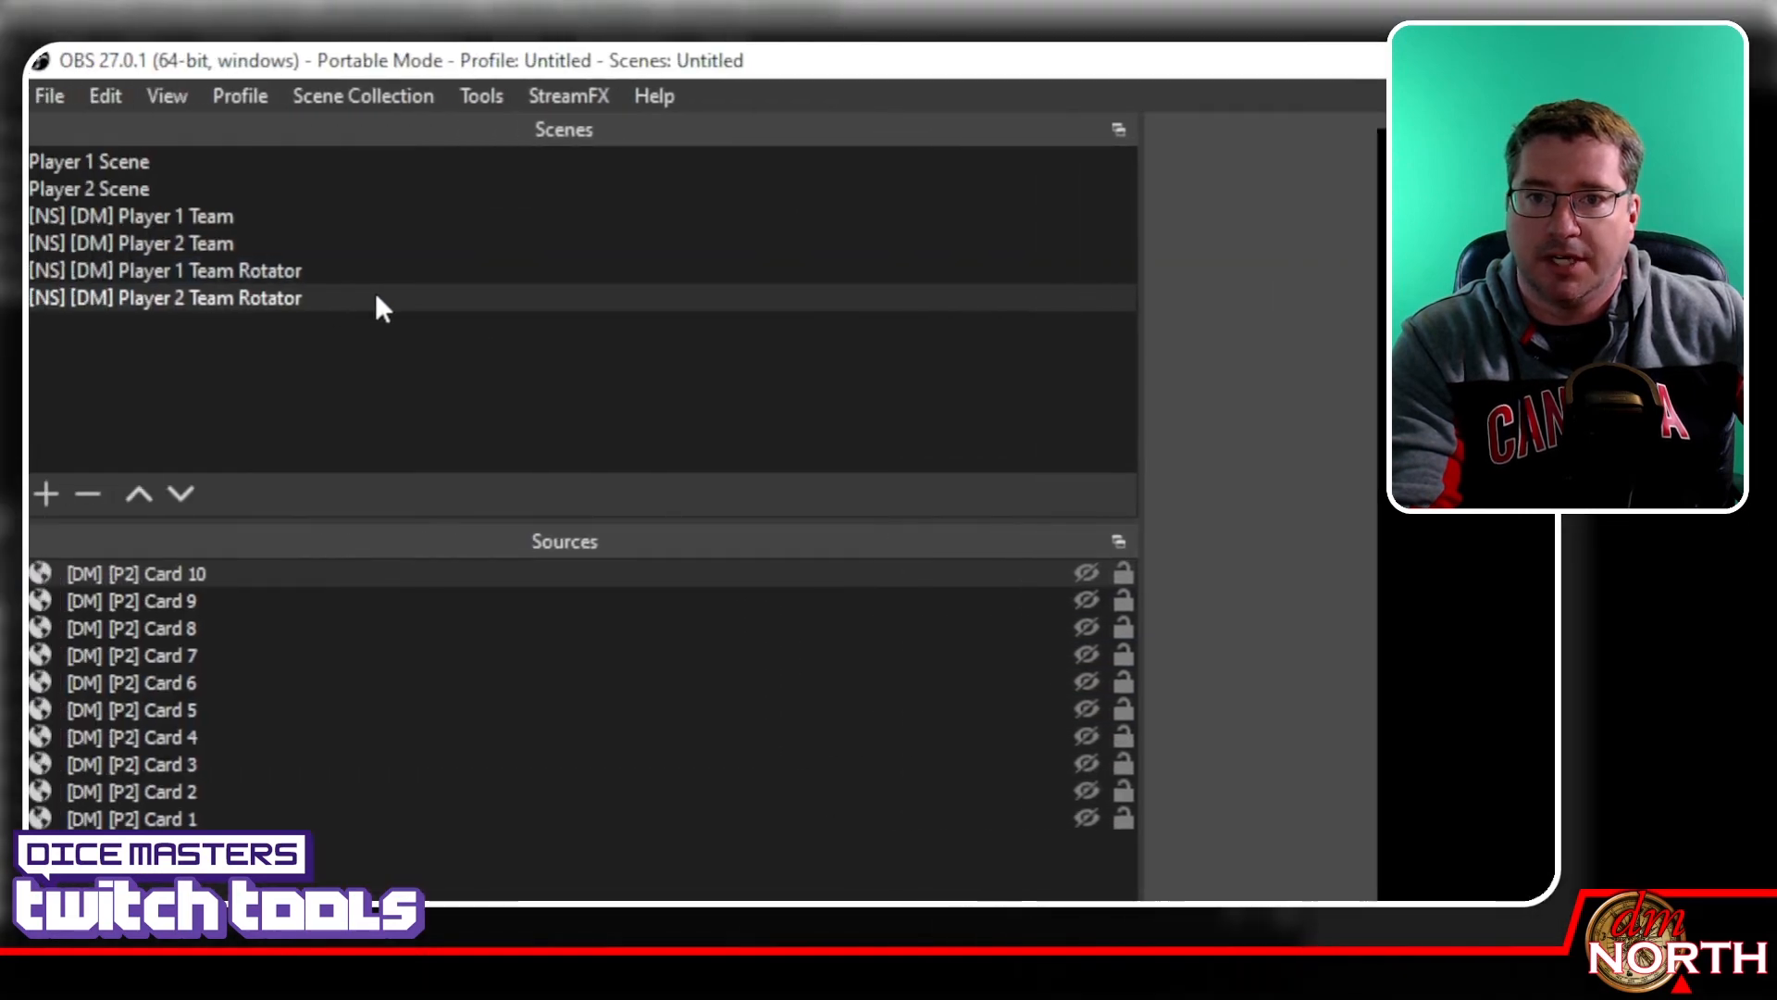
Hide all ten card sources, [P1] Card 1 to Card 10, in the Player 1 Team Rotator scene
click(376, 274)
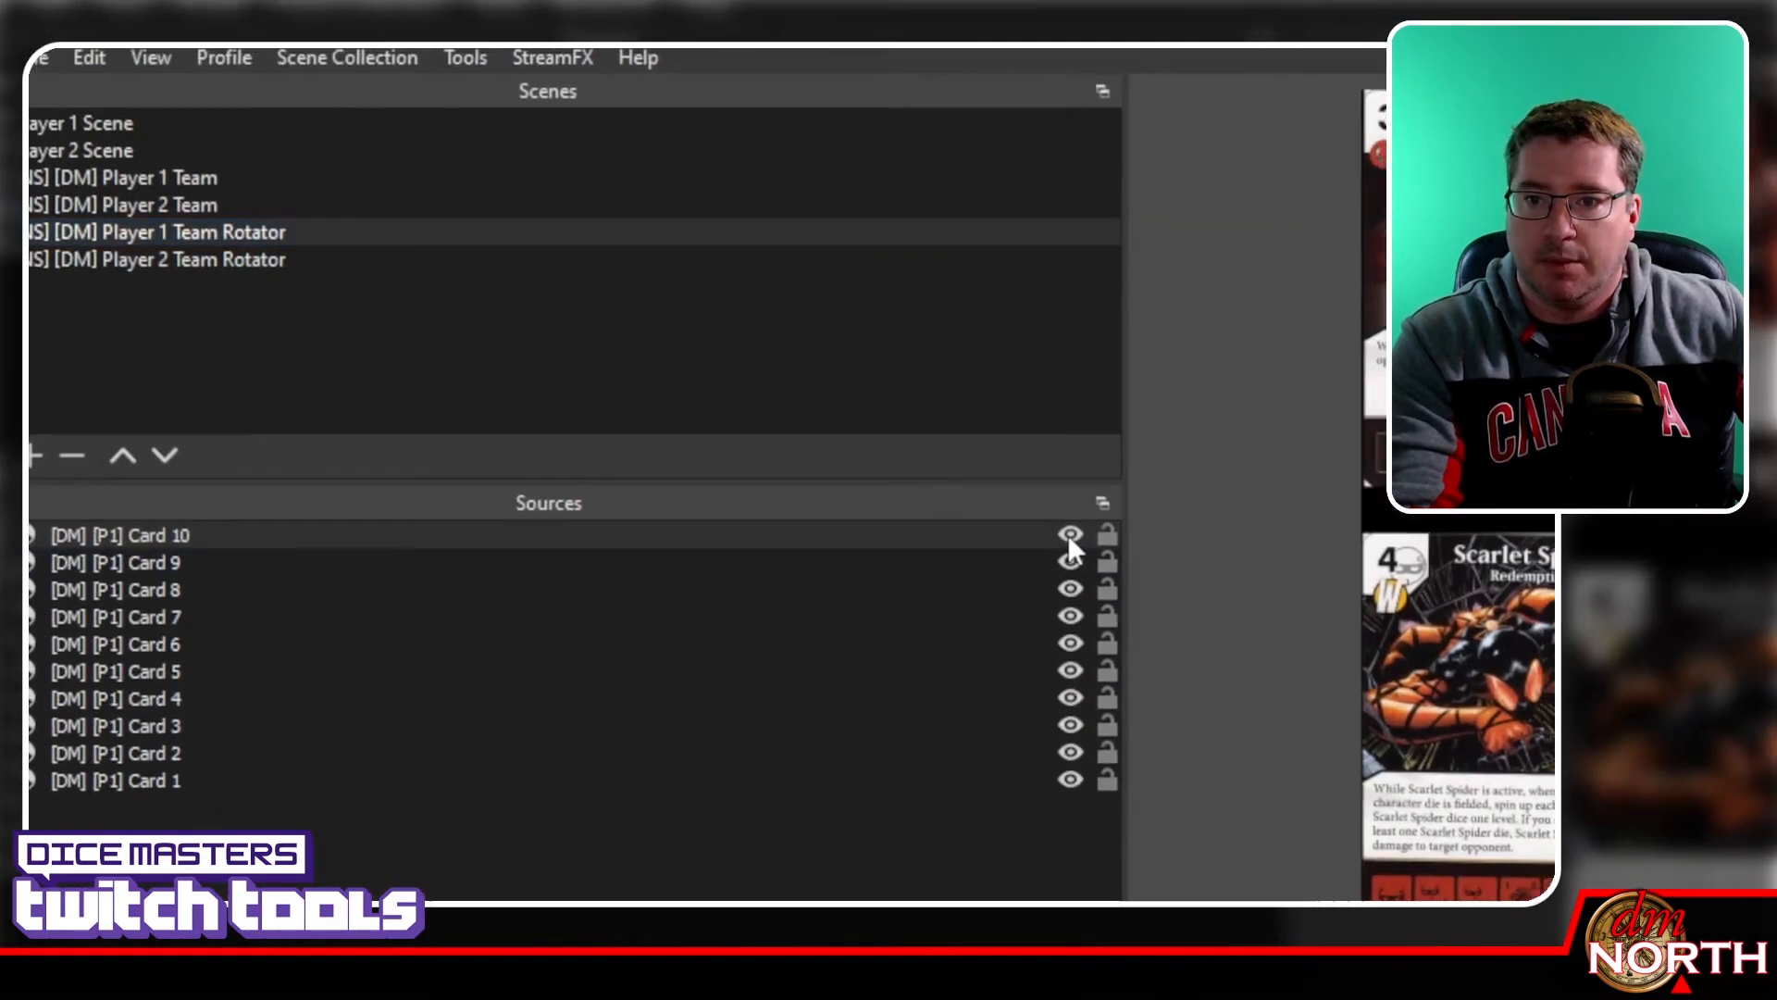
click(1086, 573)
click(1066, 537)
click(1064, 537)
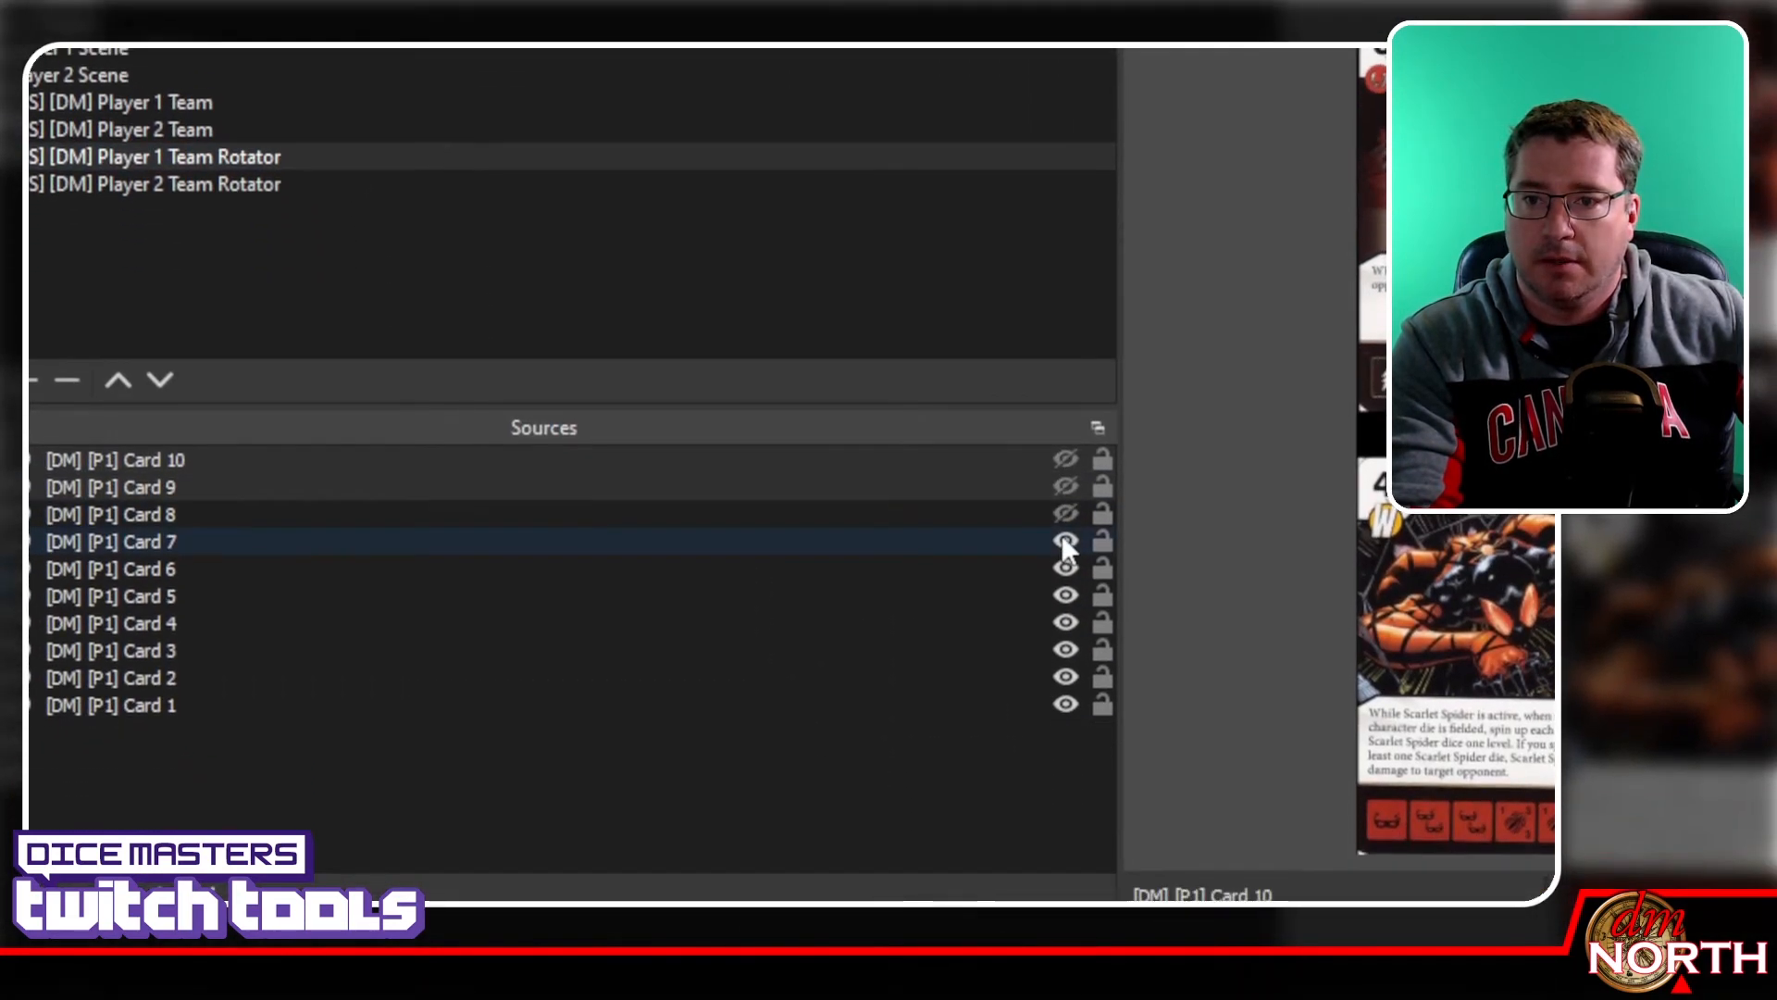
click(1065, 539)
click(1066, 541)
click(1065, 548)
click(1065, 575)
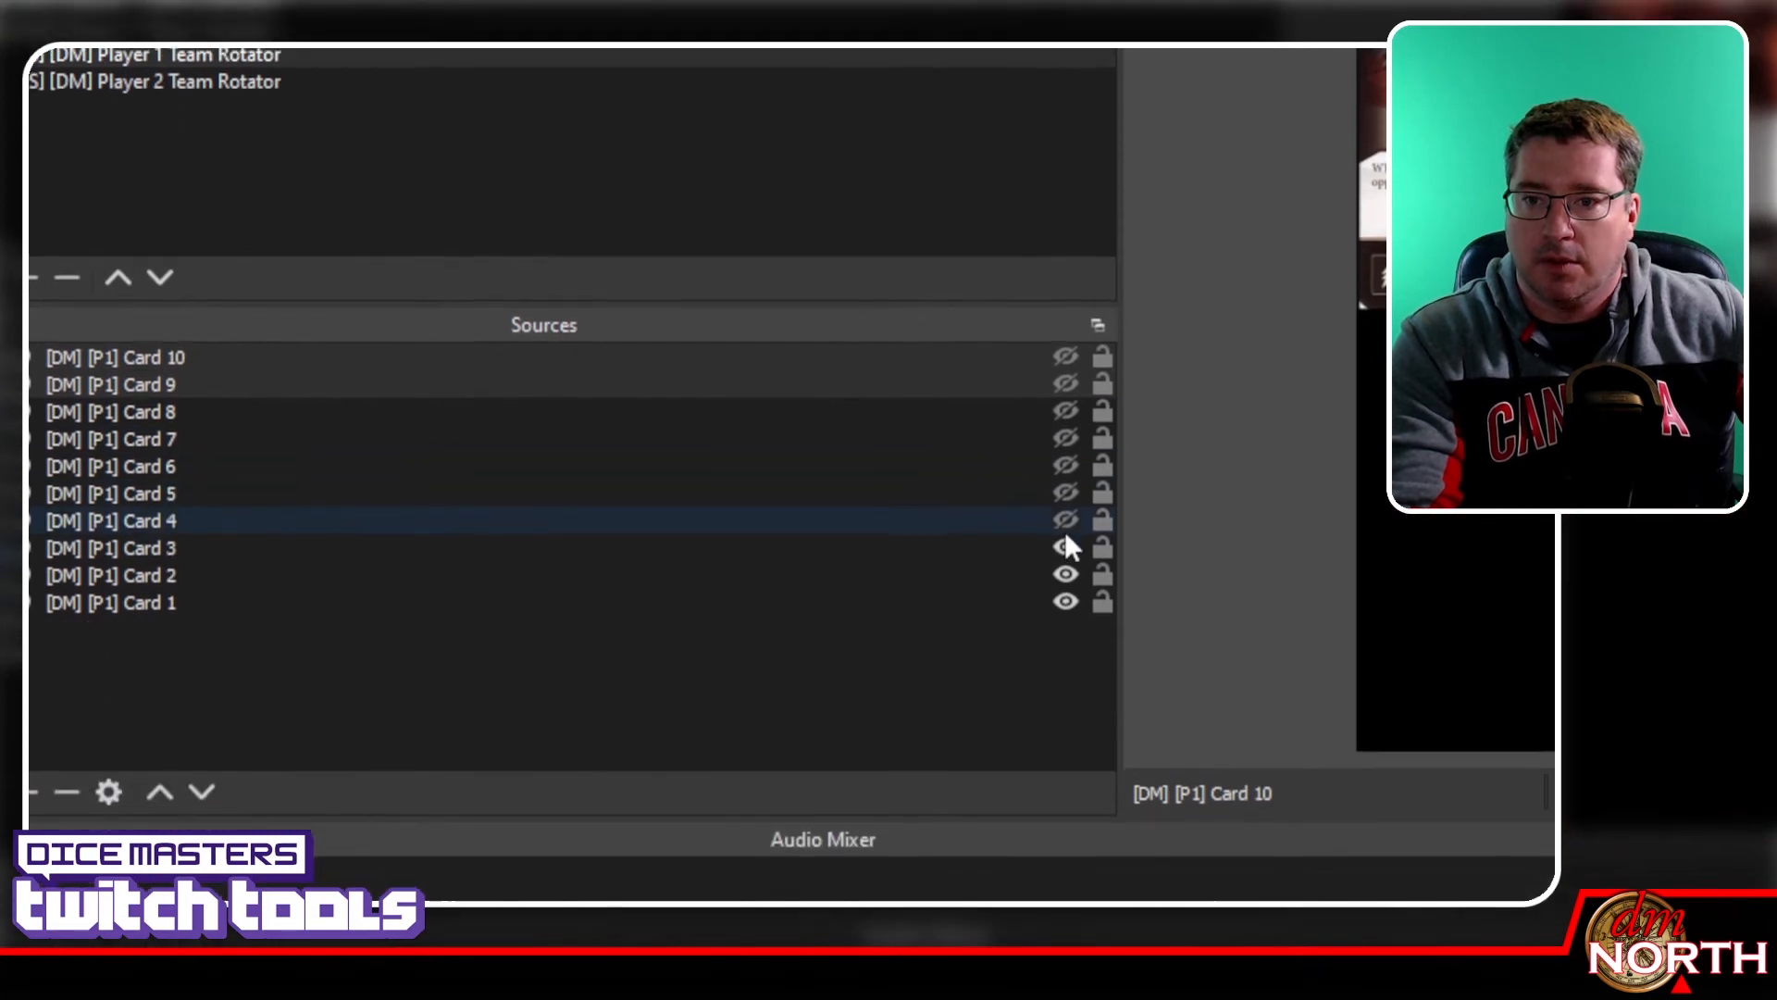
click(1065, 602)
click(1066, 550)
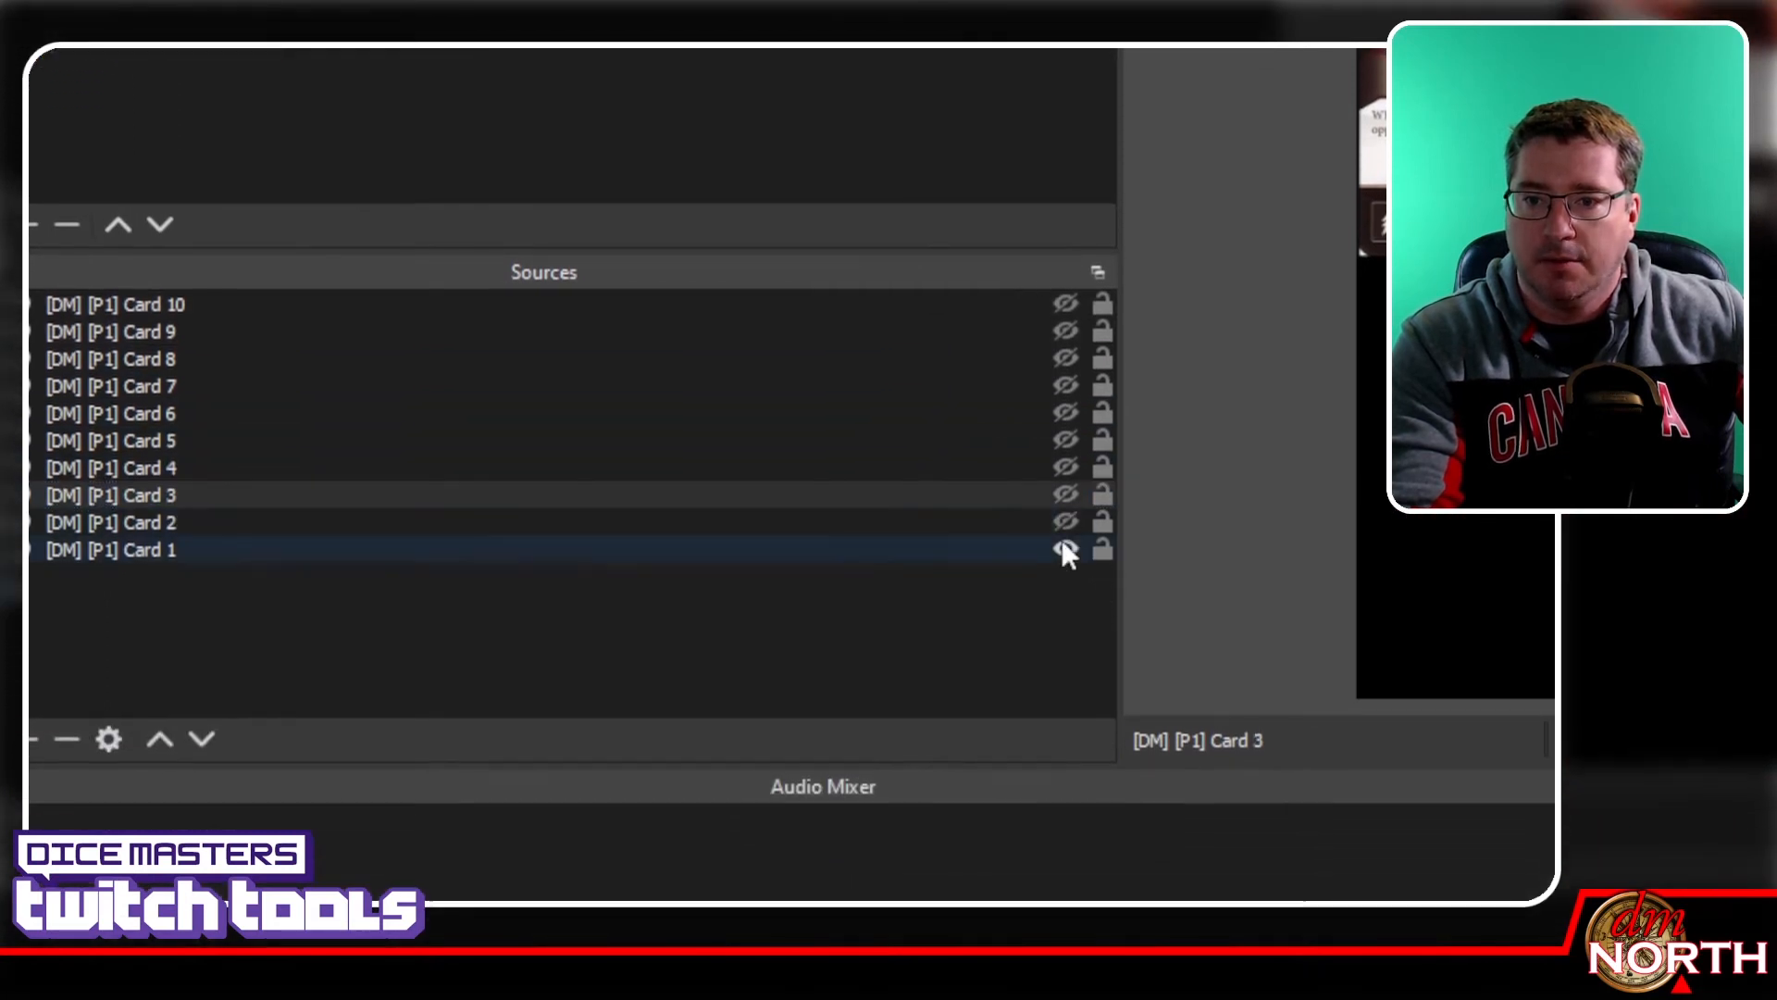
click(1066, 578)
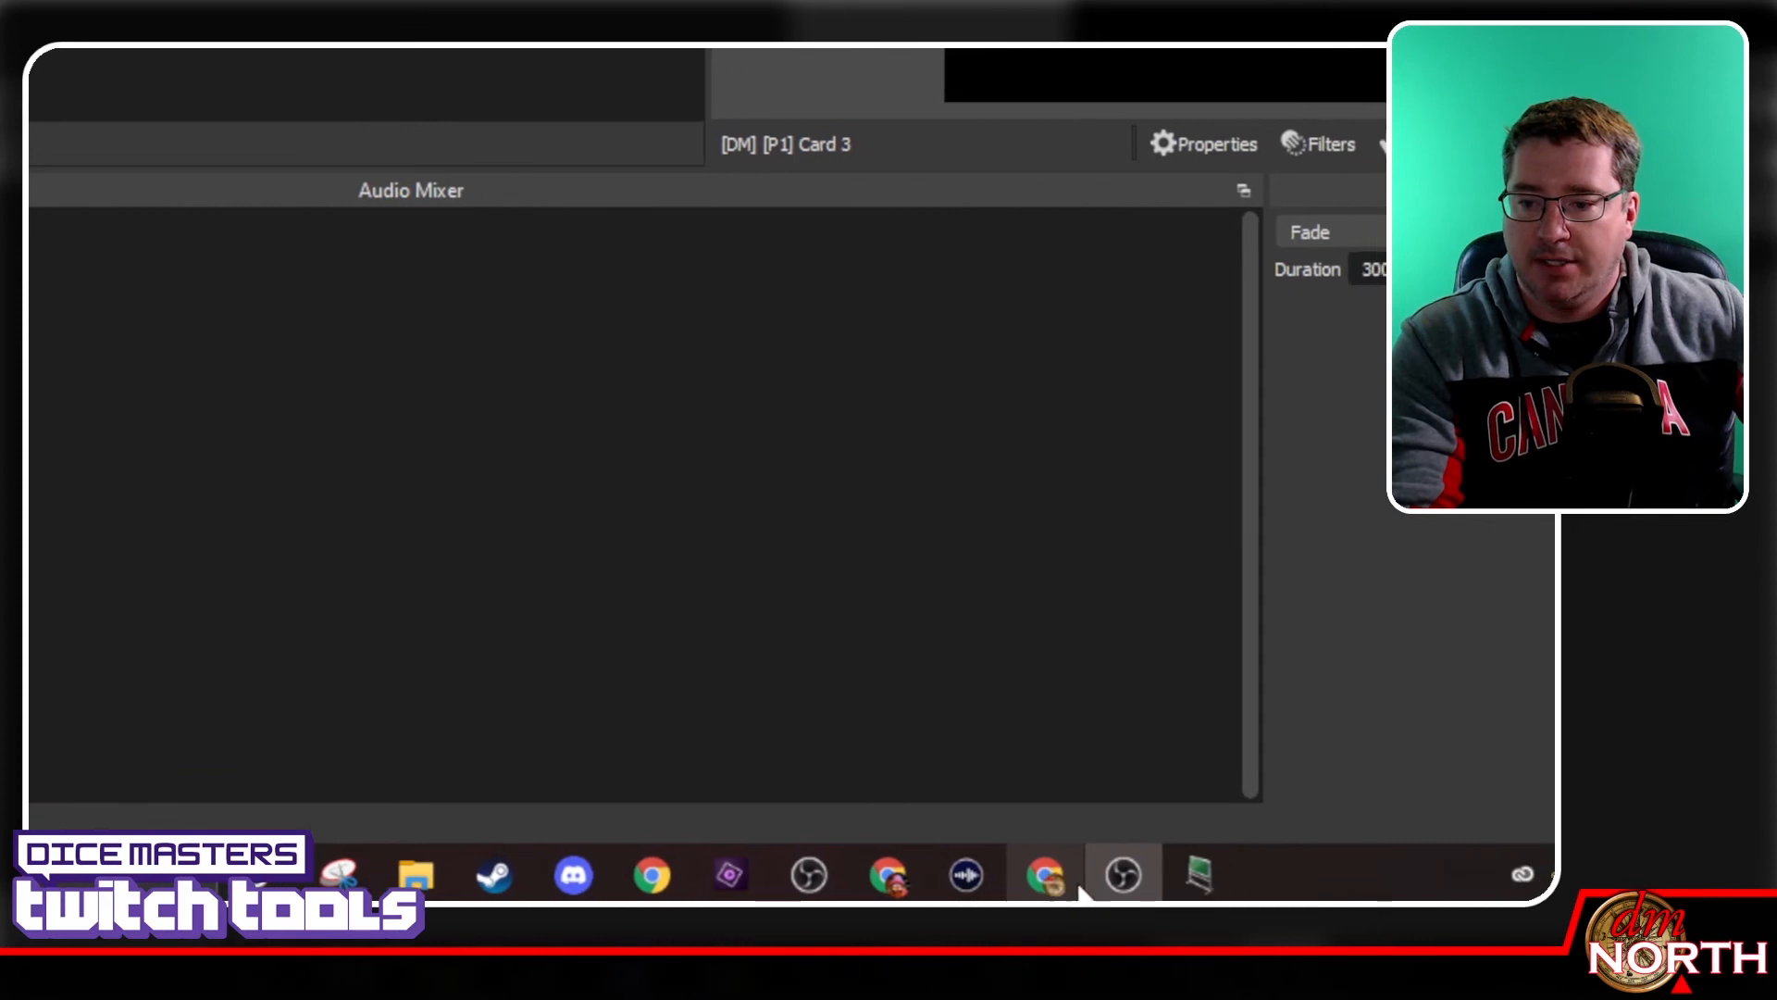
Send !startrotate in the Twitch chat popout and minimize the popout
mouse_move(1162, 880)
click(1162, 790)
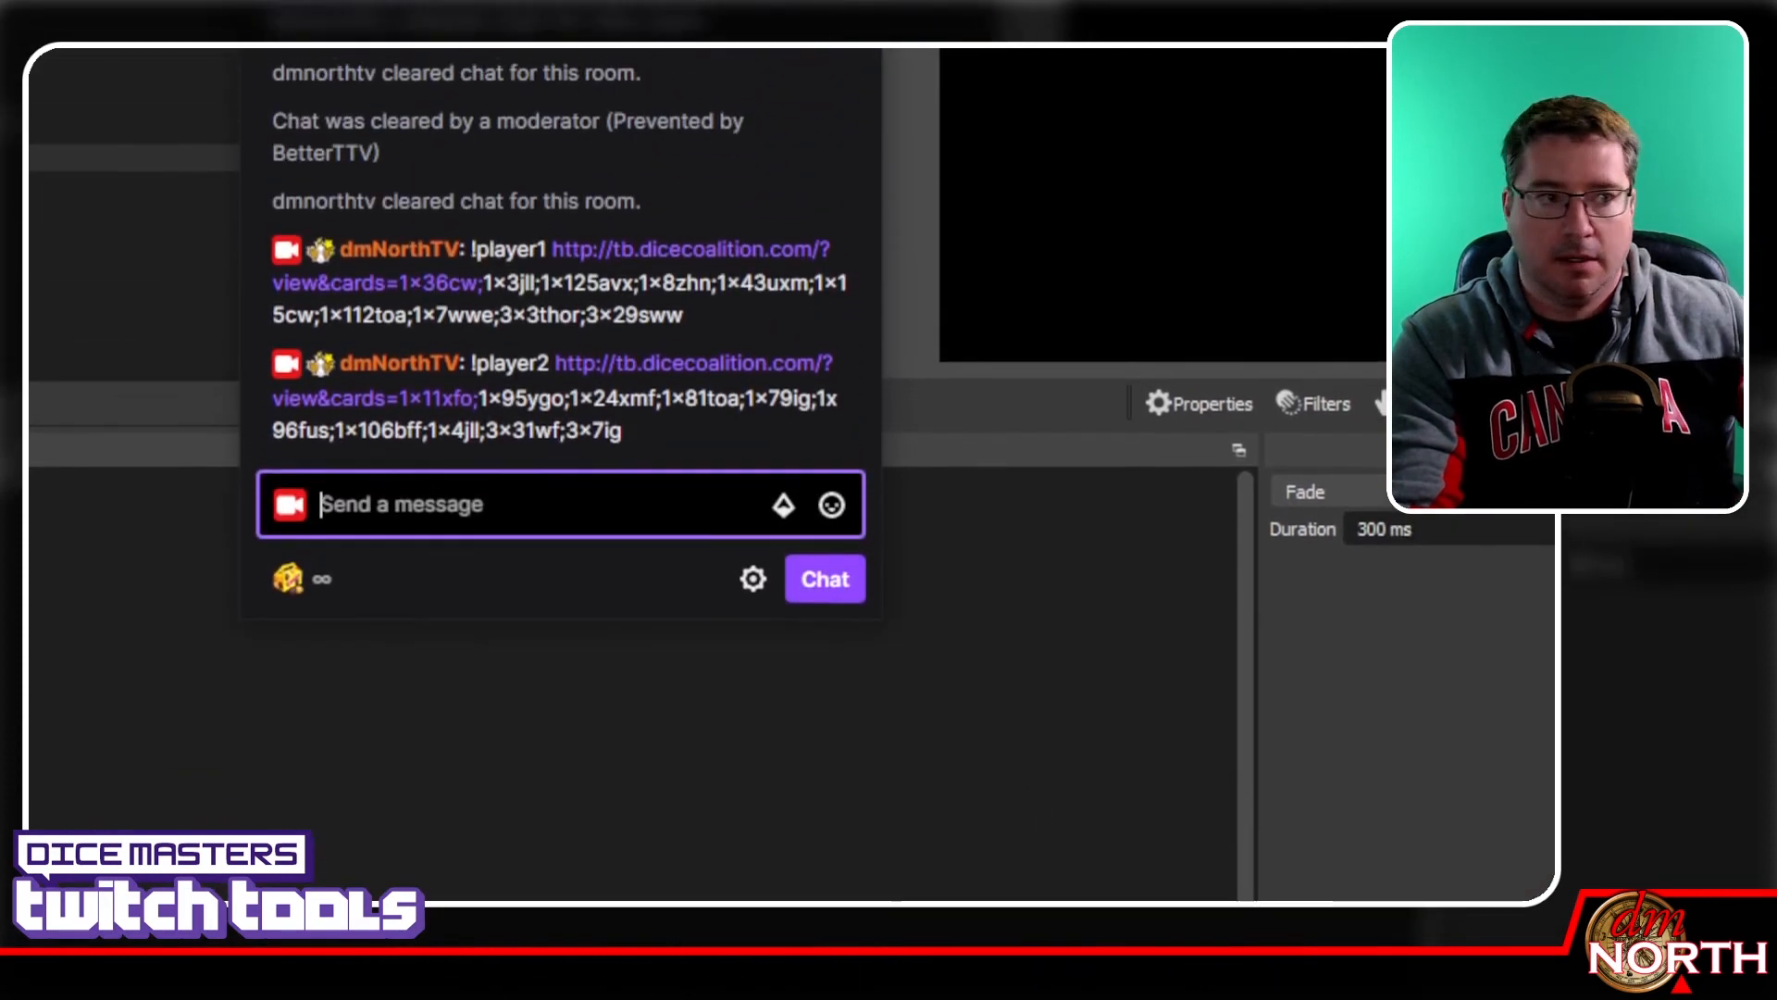
text(!)
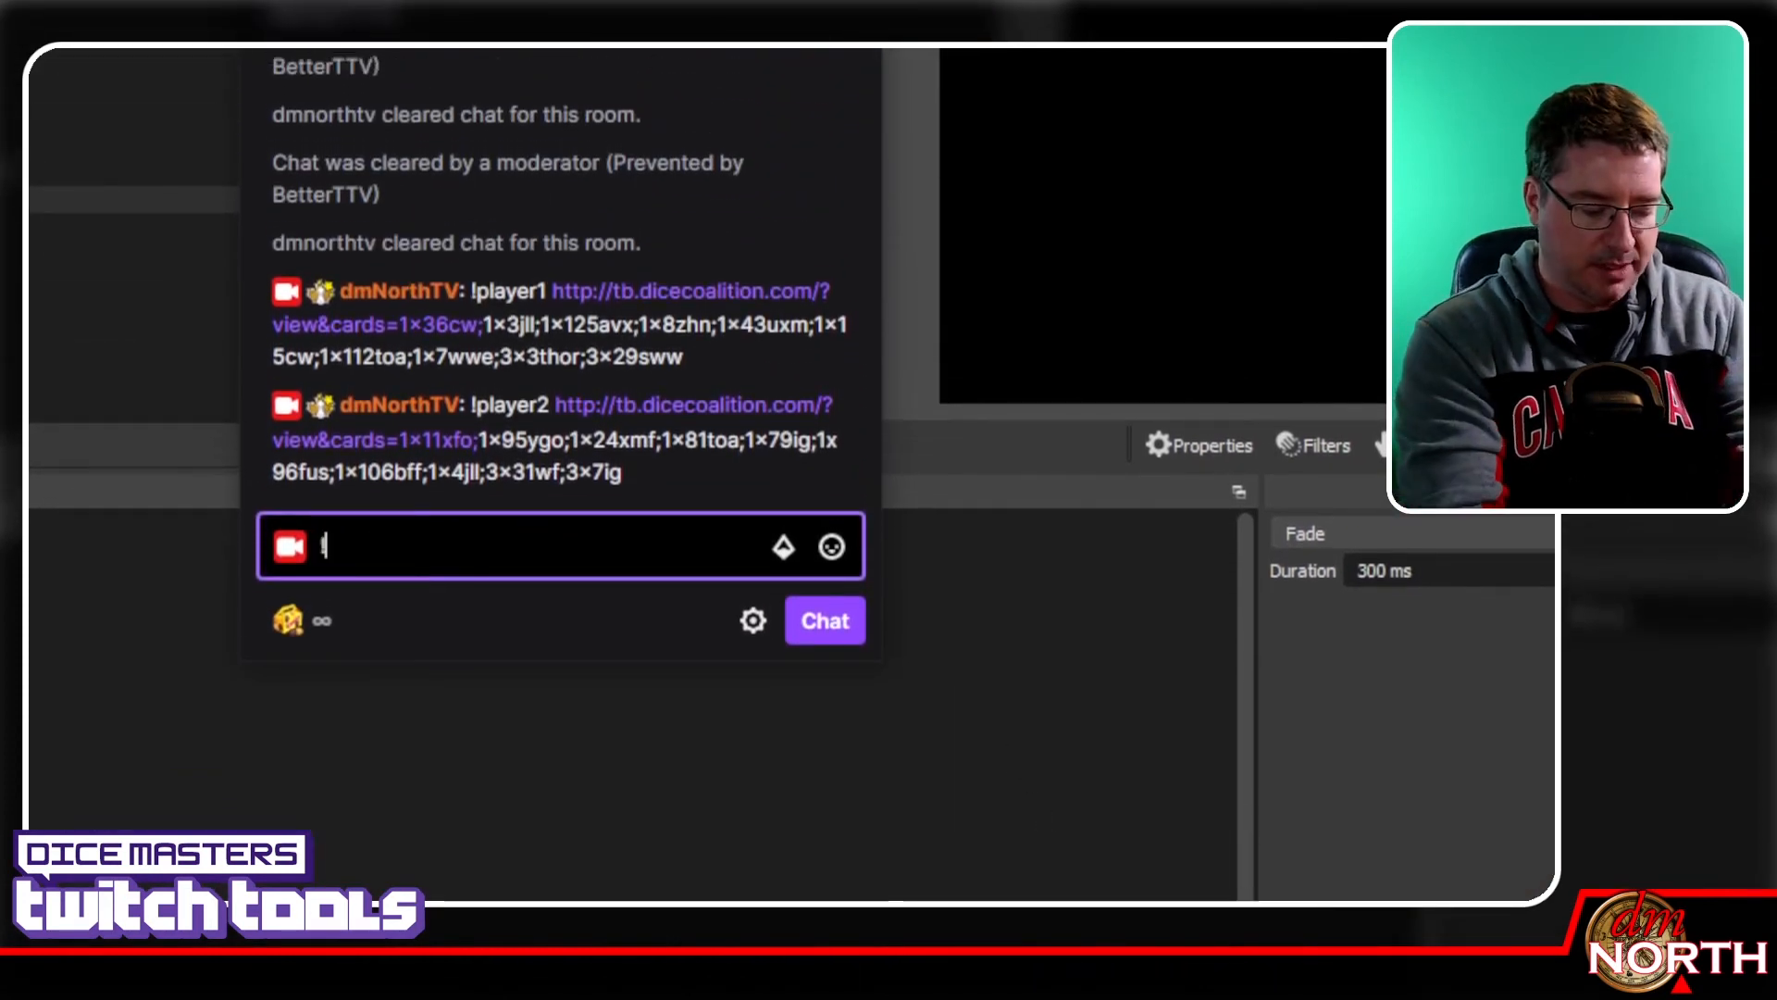
text(startrotate)
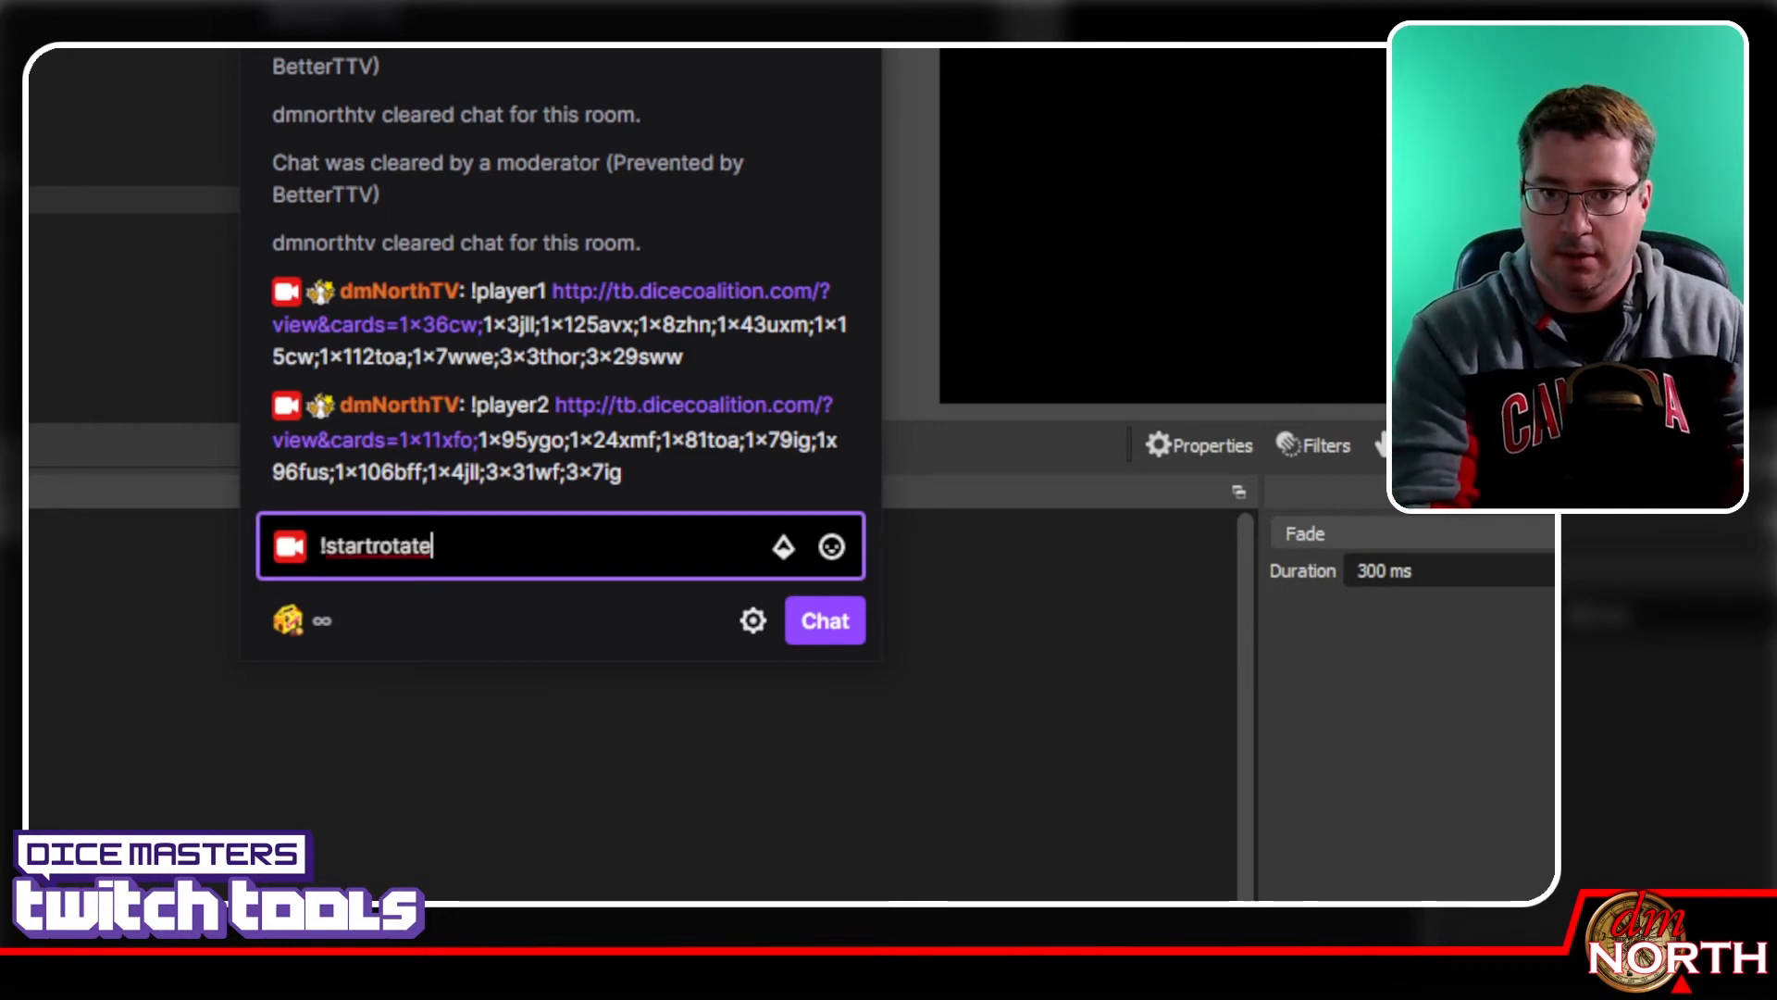
key(Return)
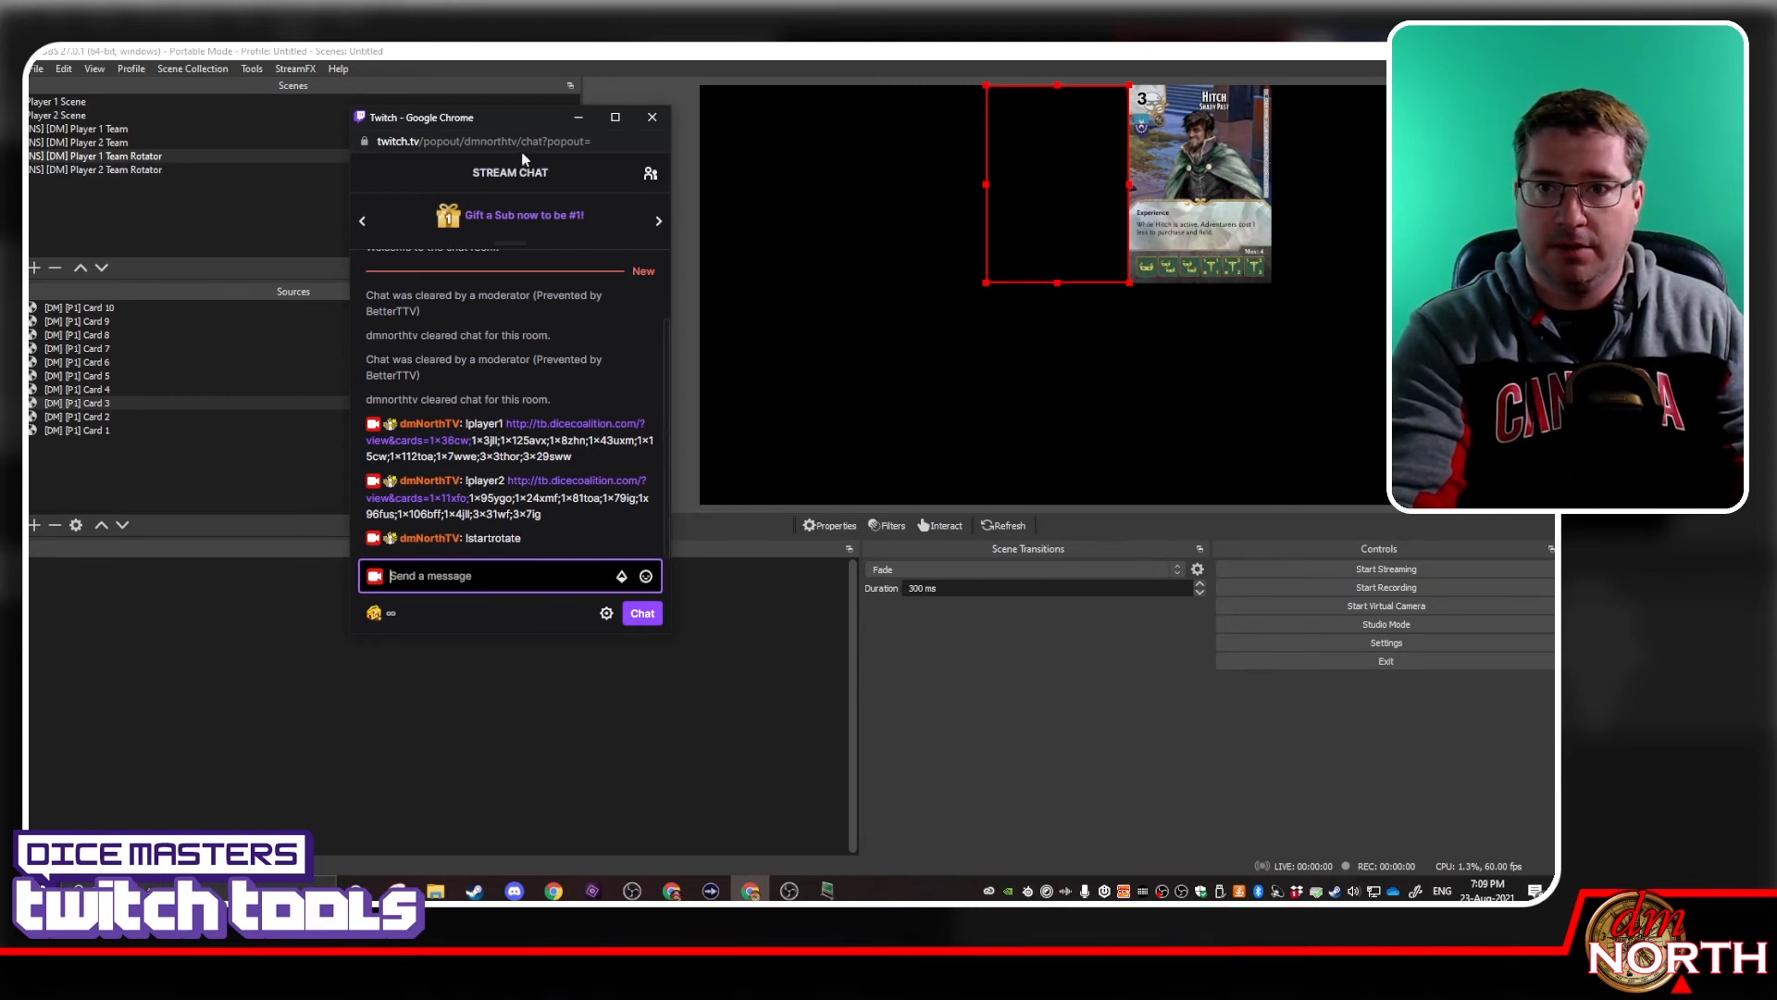
click(568, 118)
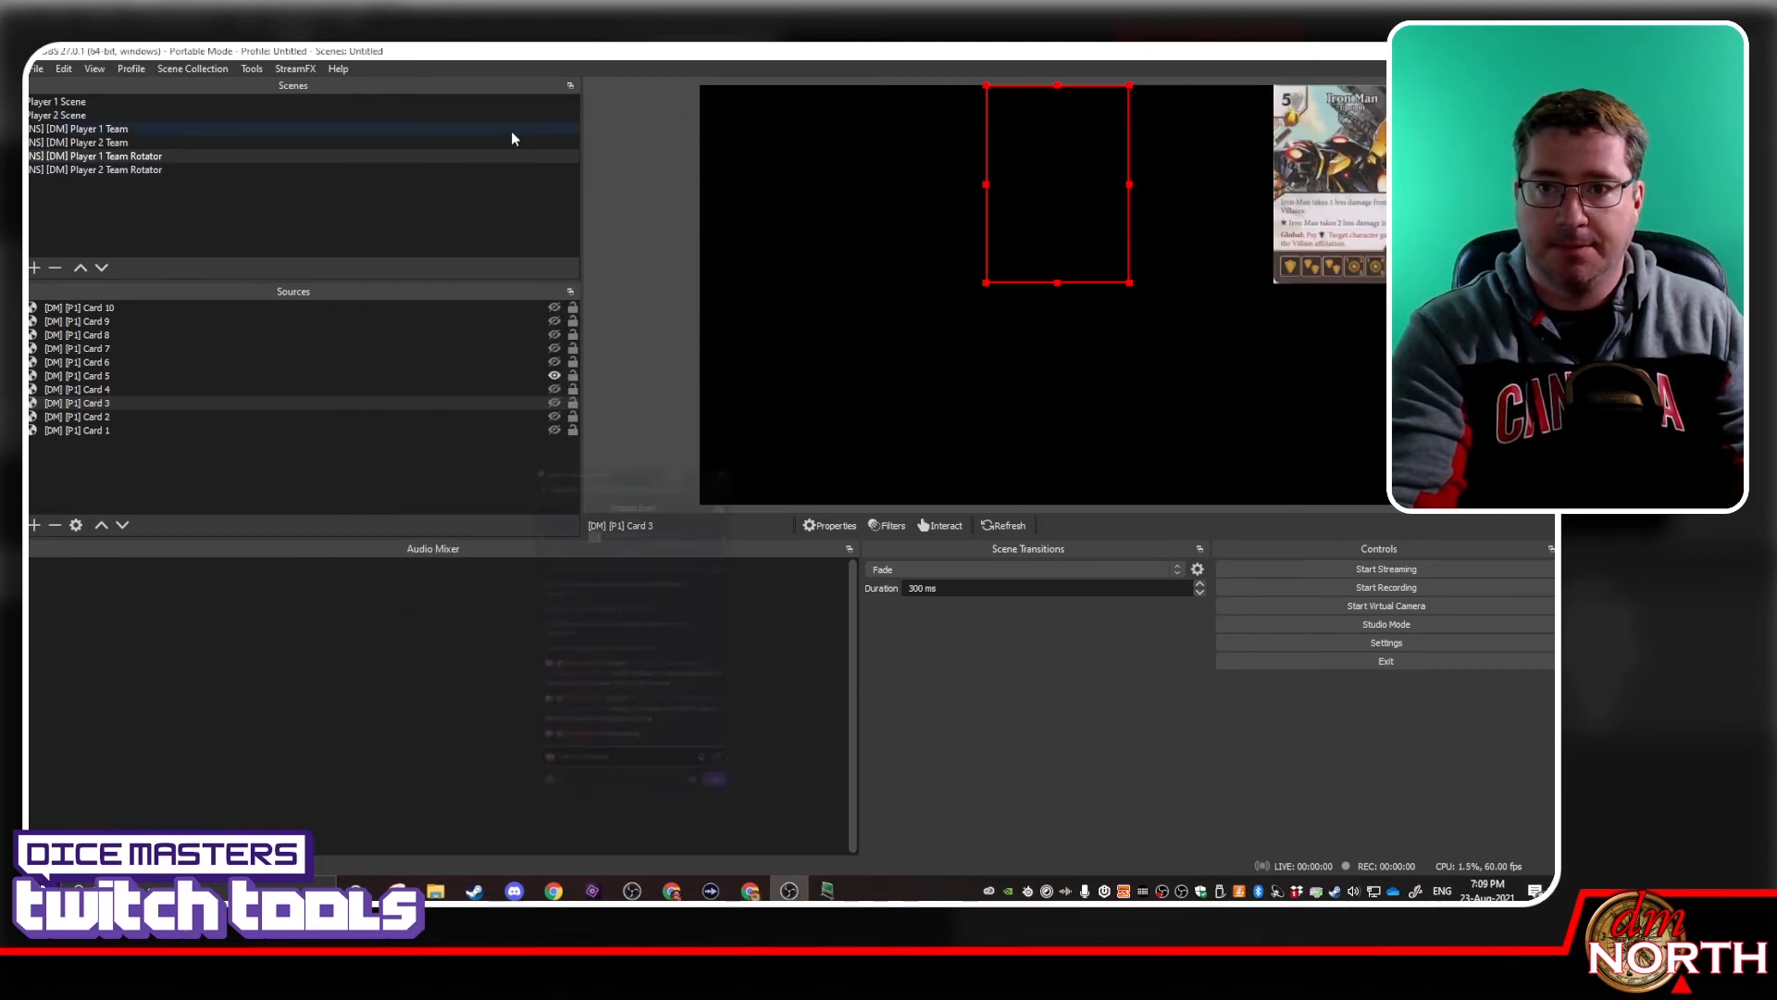
Show the Player 2 Team Rotator scene and center its [DM] [P2] Card 10 source to the screen
click(136, 170)
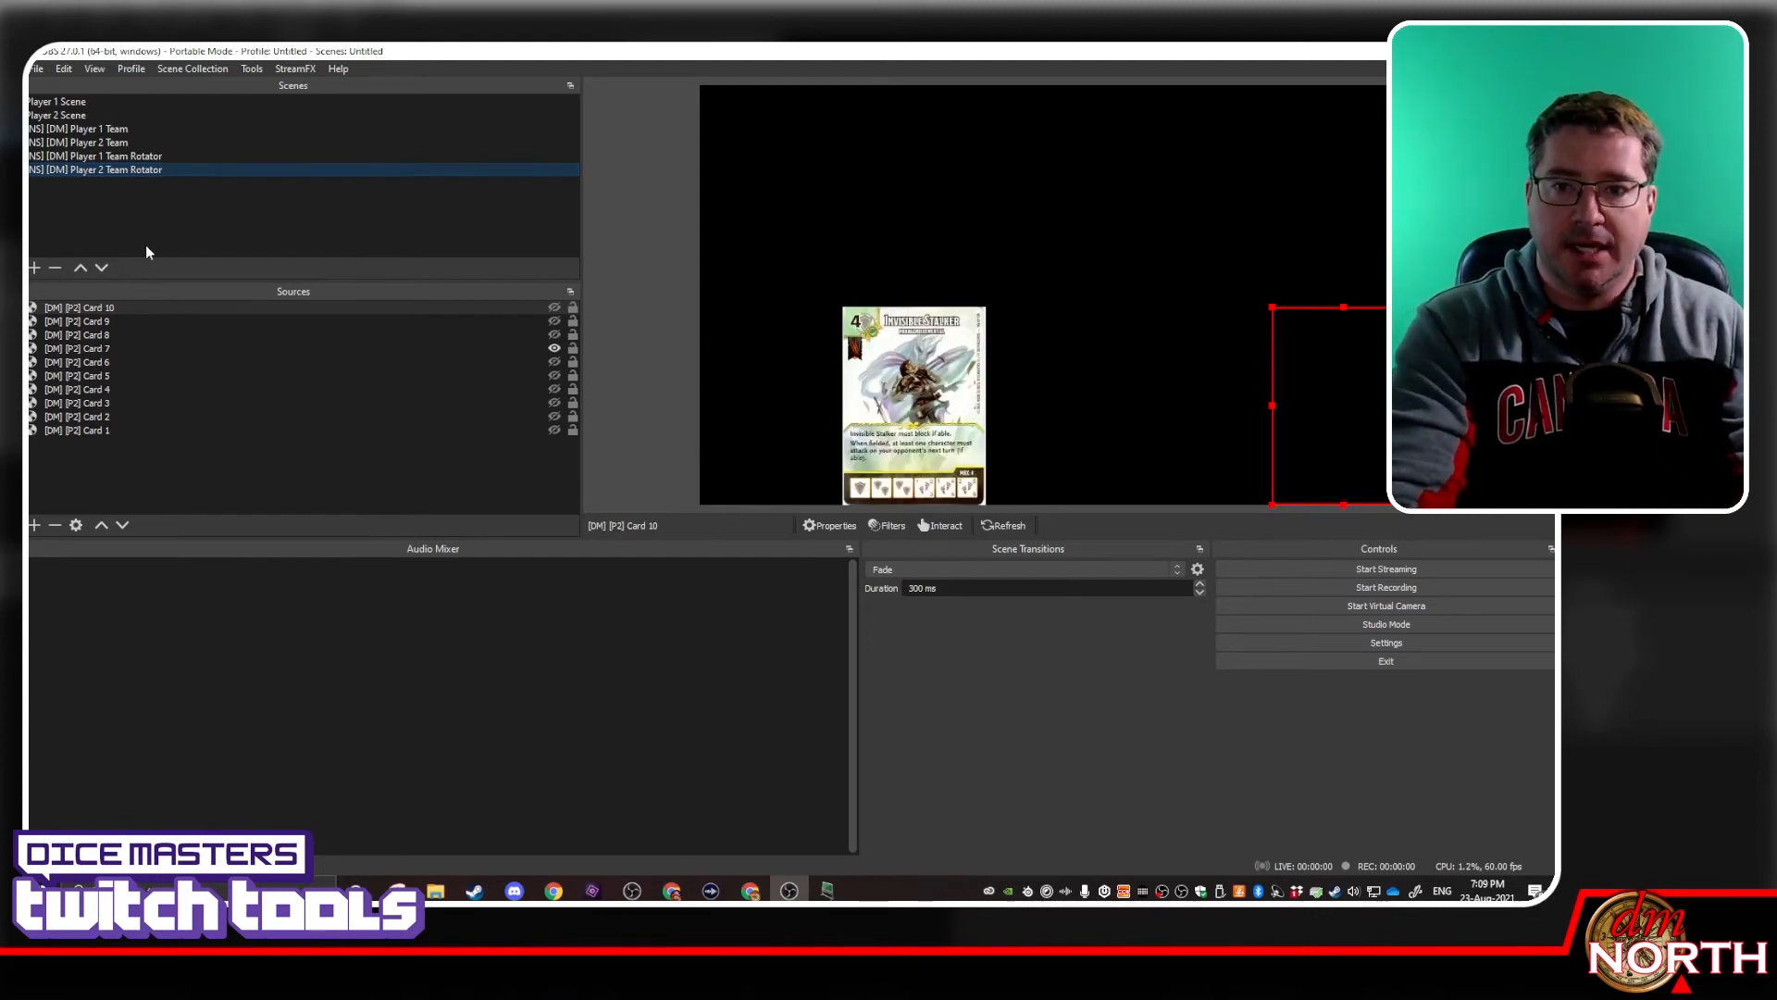
click(151, 310)
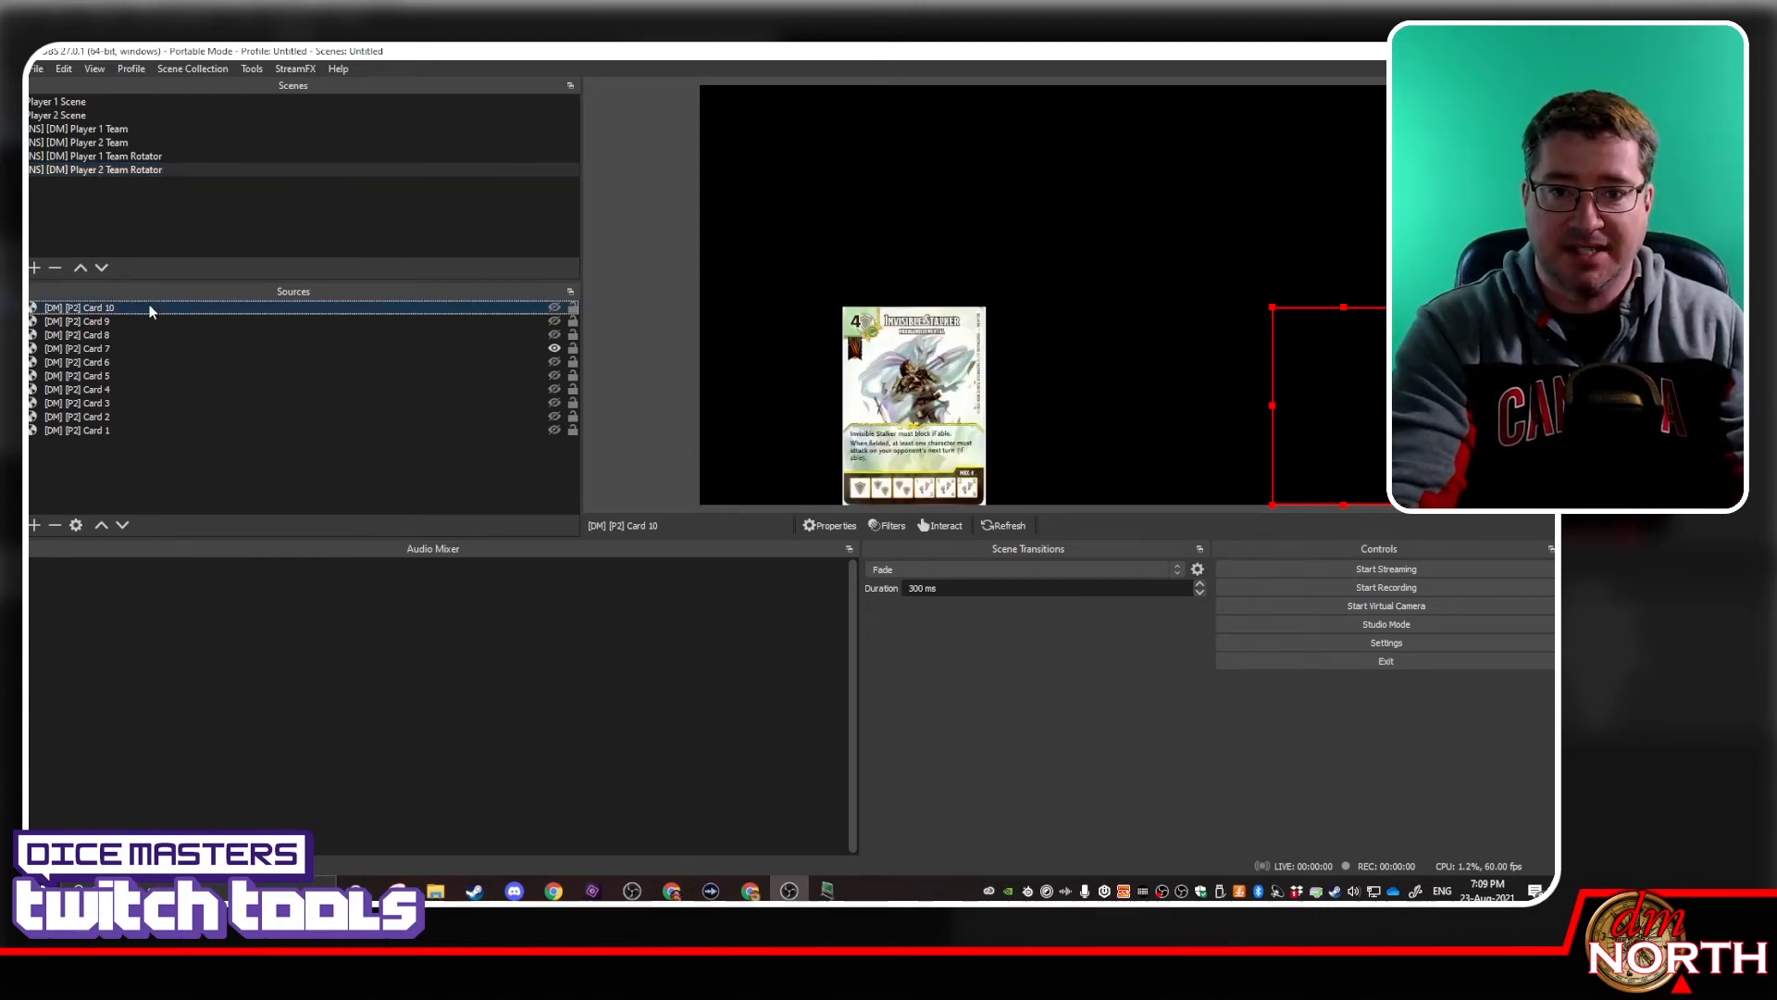
right_click(150, 310)
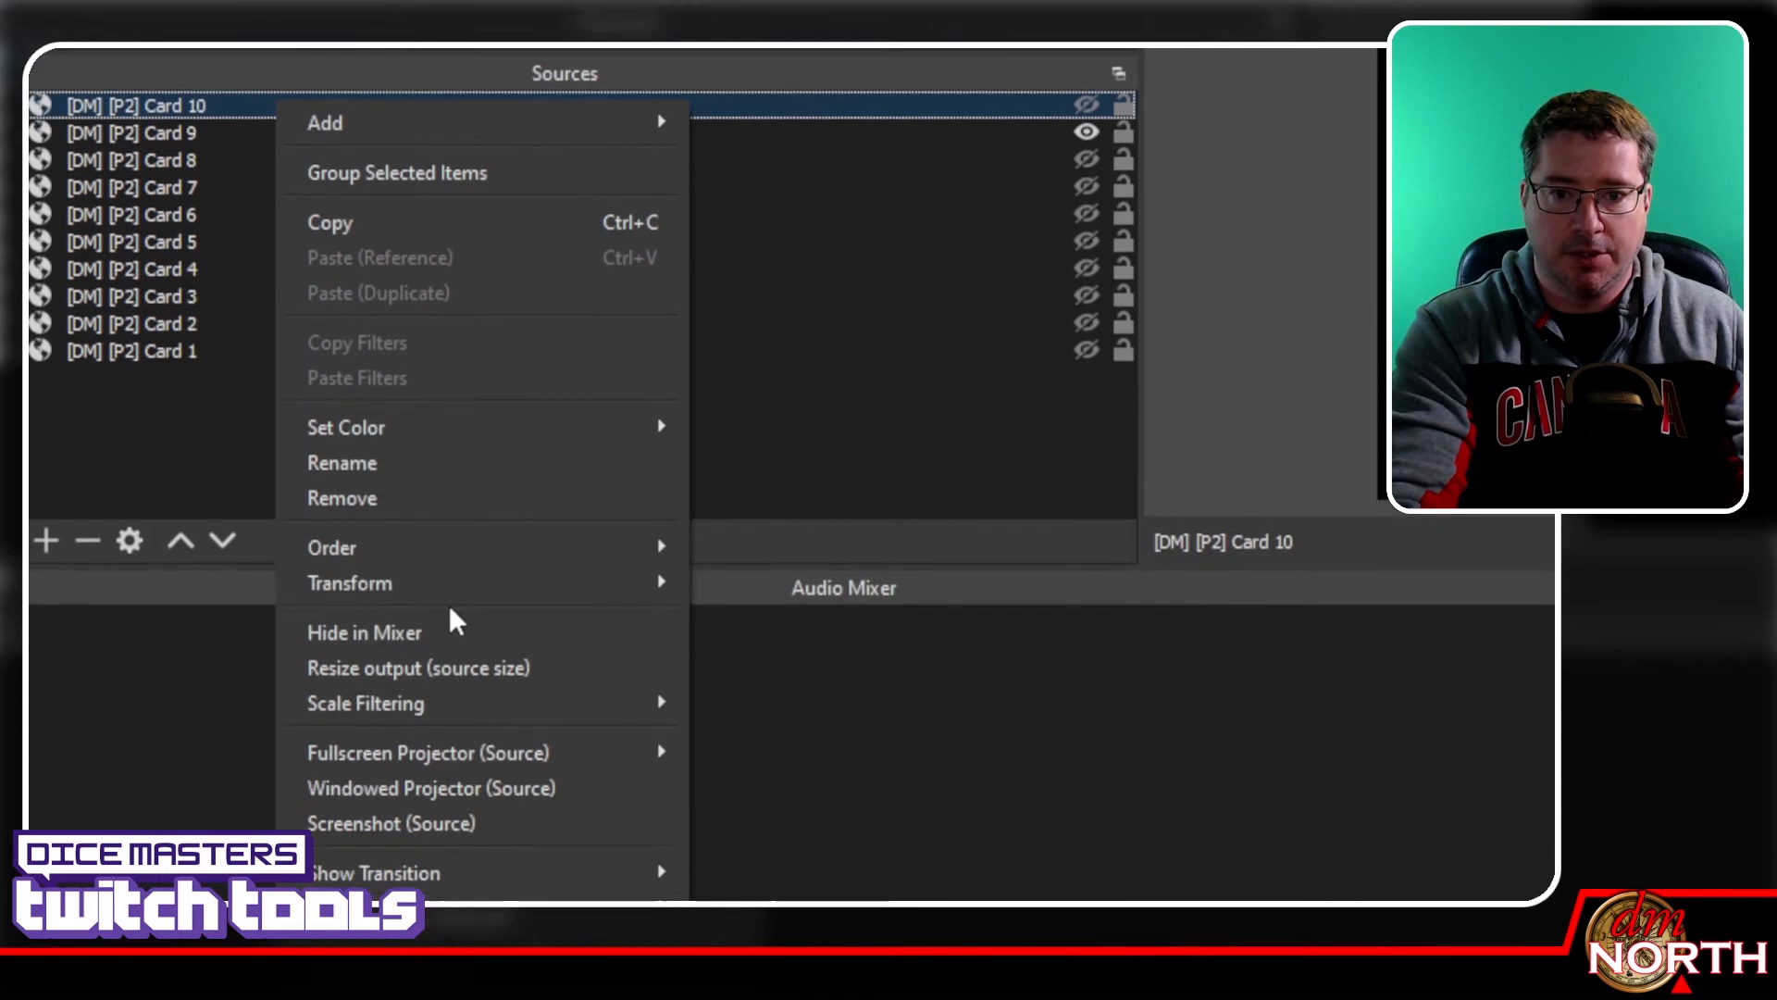
mouse_move(459, 539)
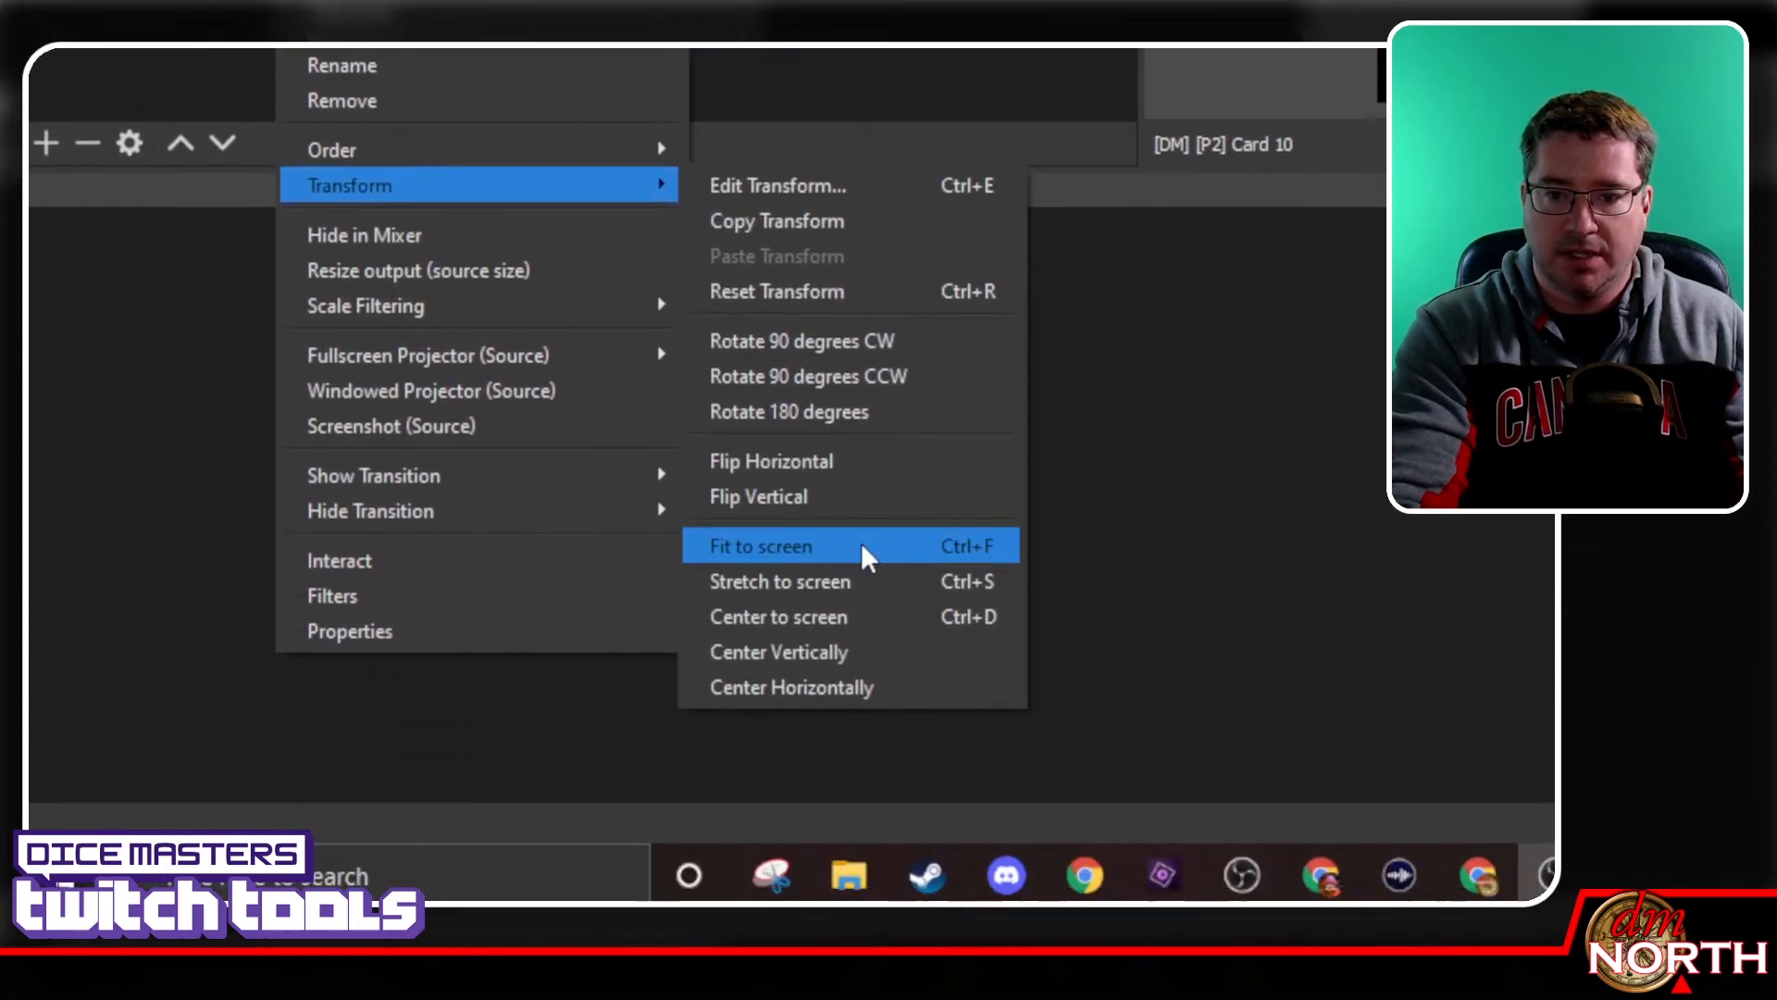
click(841, 618)
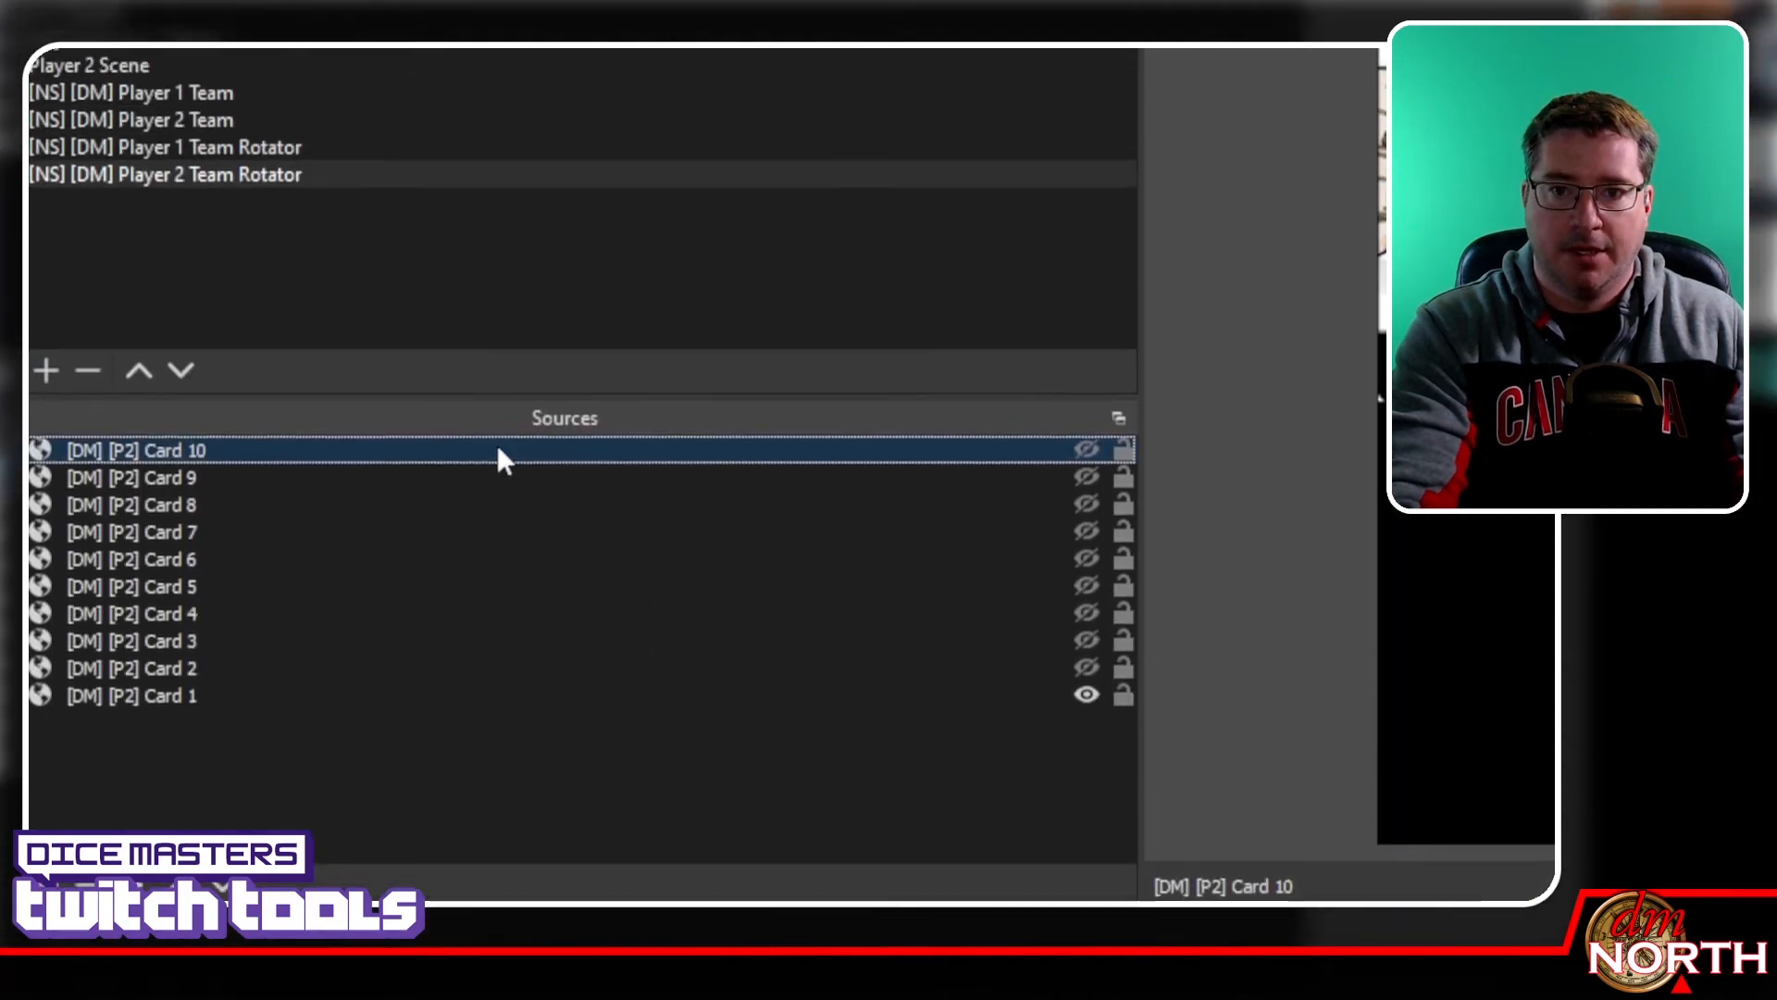
Copy the transform of [DM] [P2] Card 10 and paste it onto [DM] [P2] Card 9
right_click(498, 450)
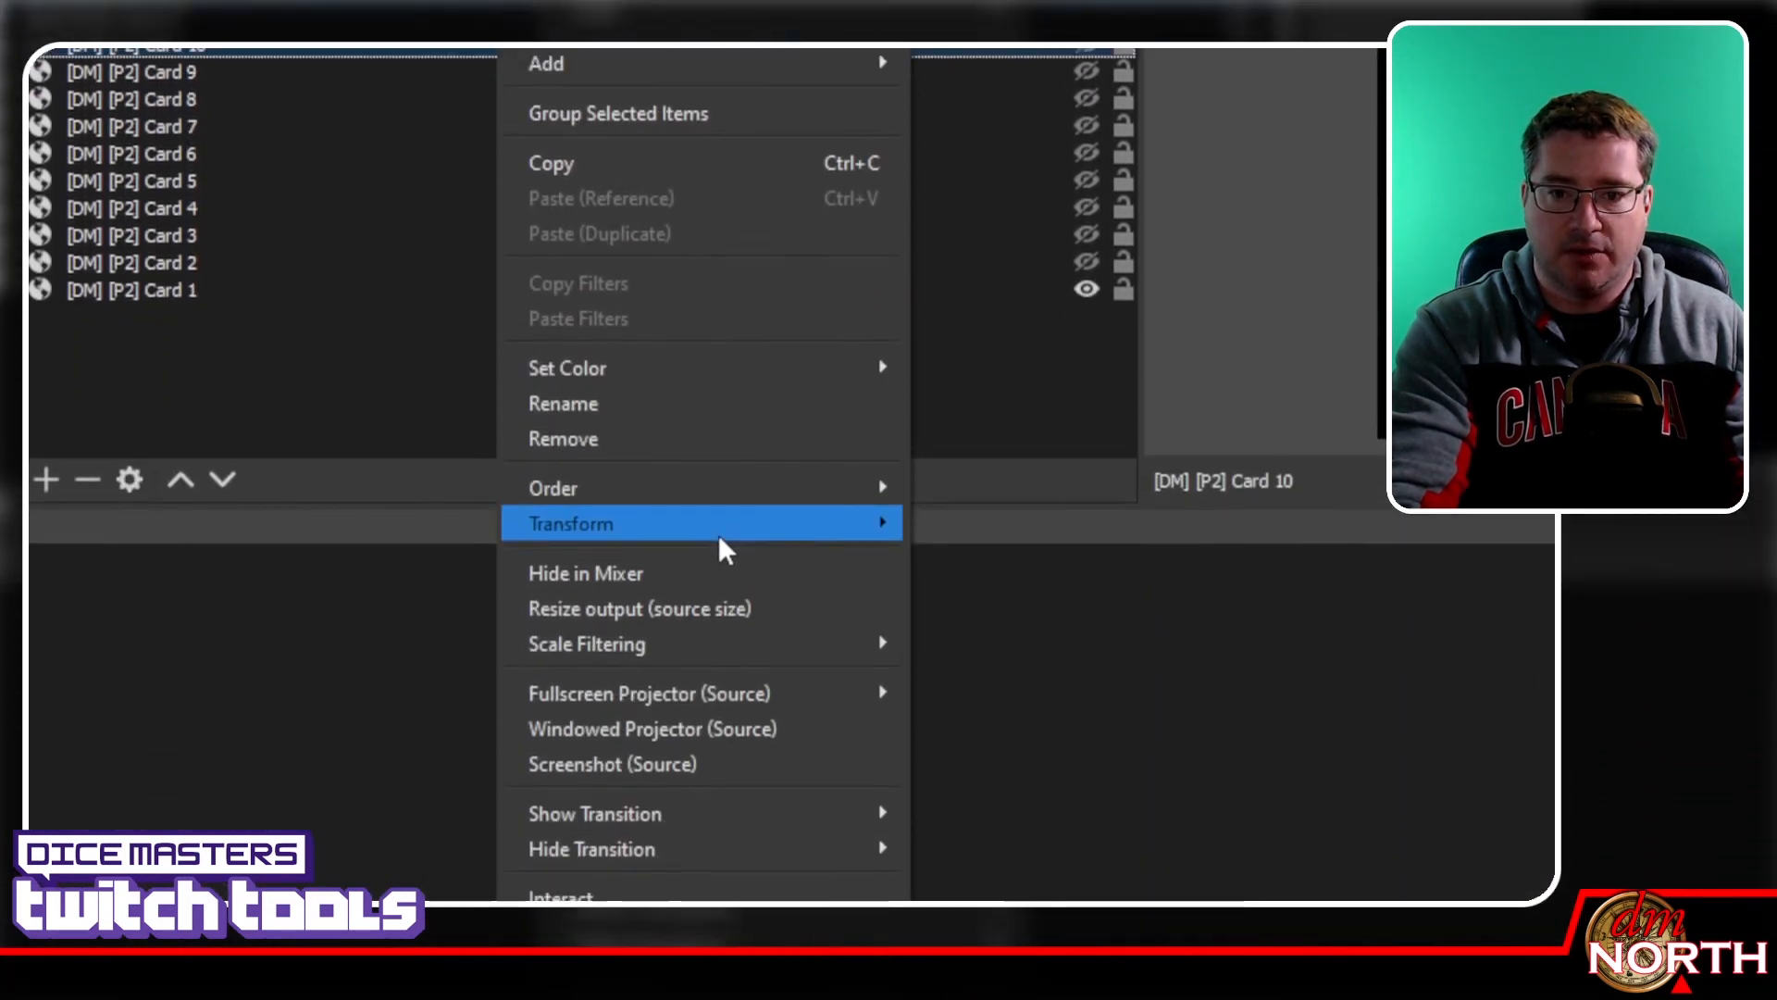
mouse_move(841, 535)
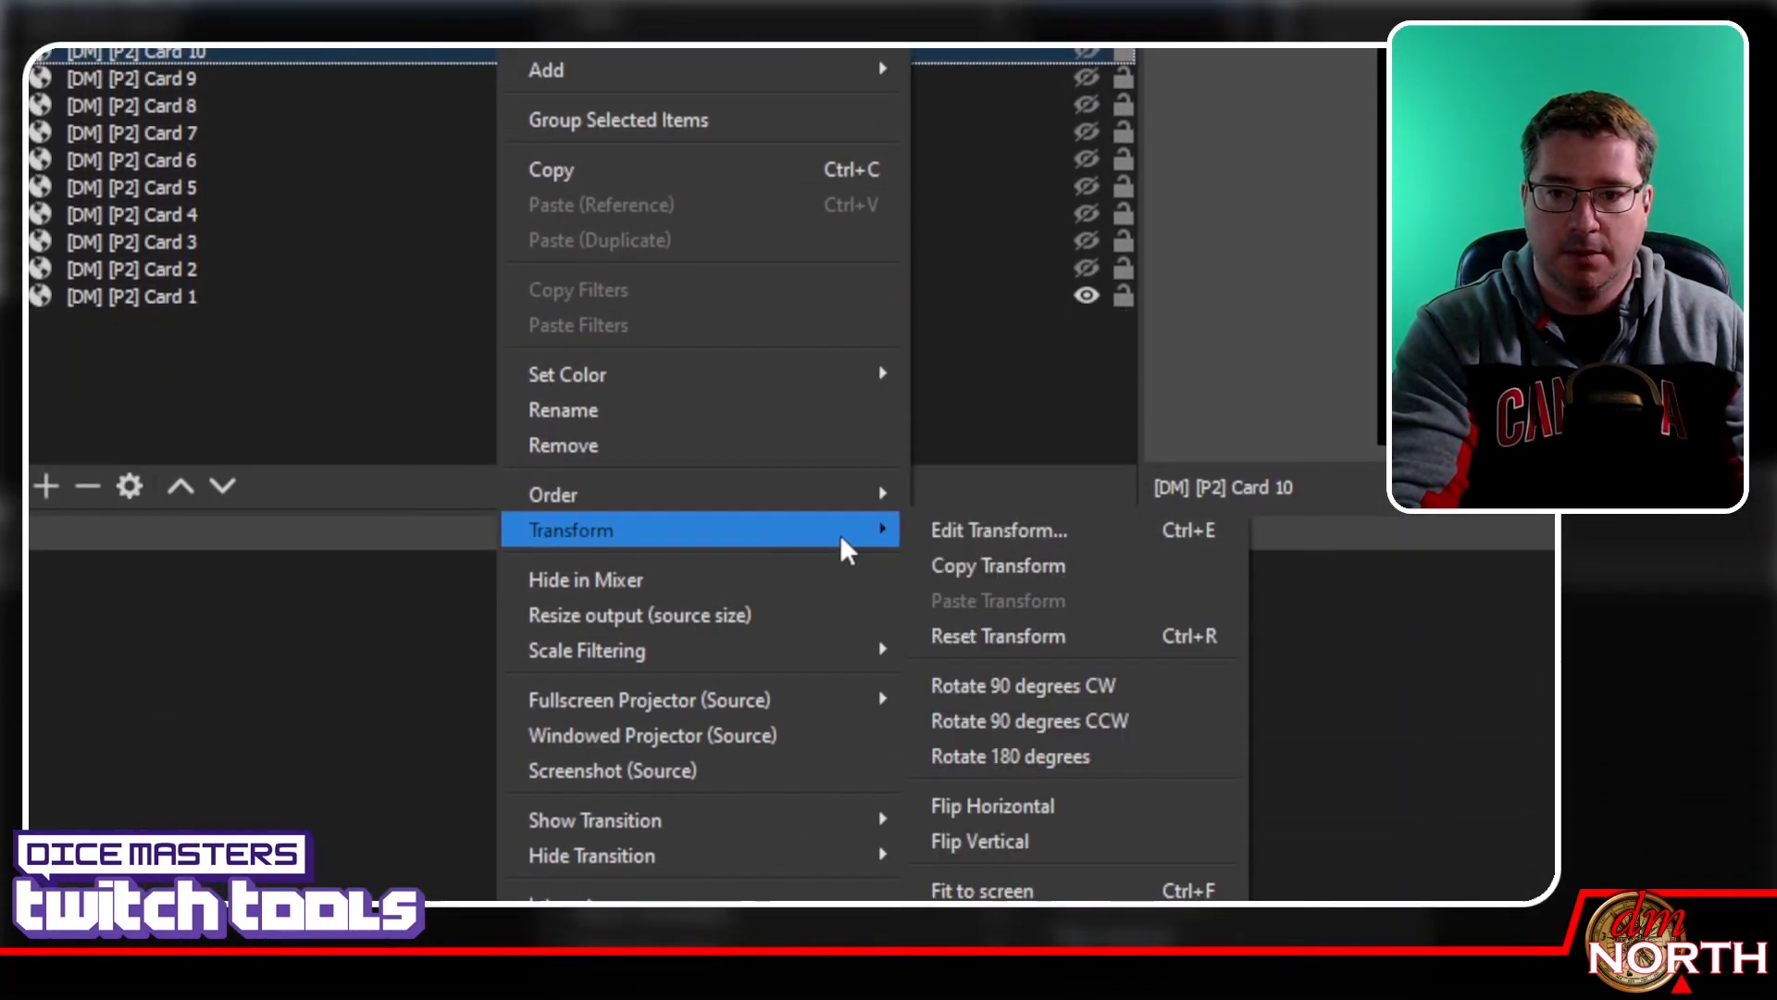
click(972, 550)
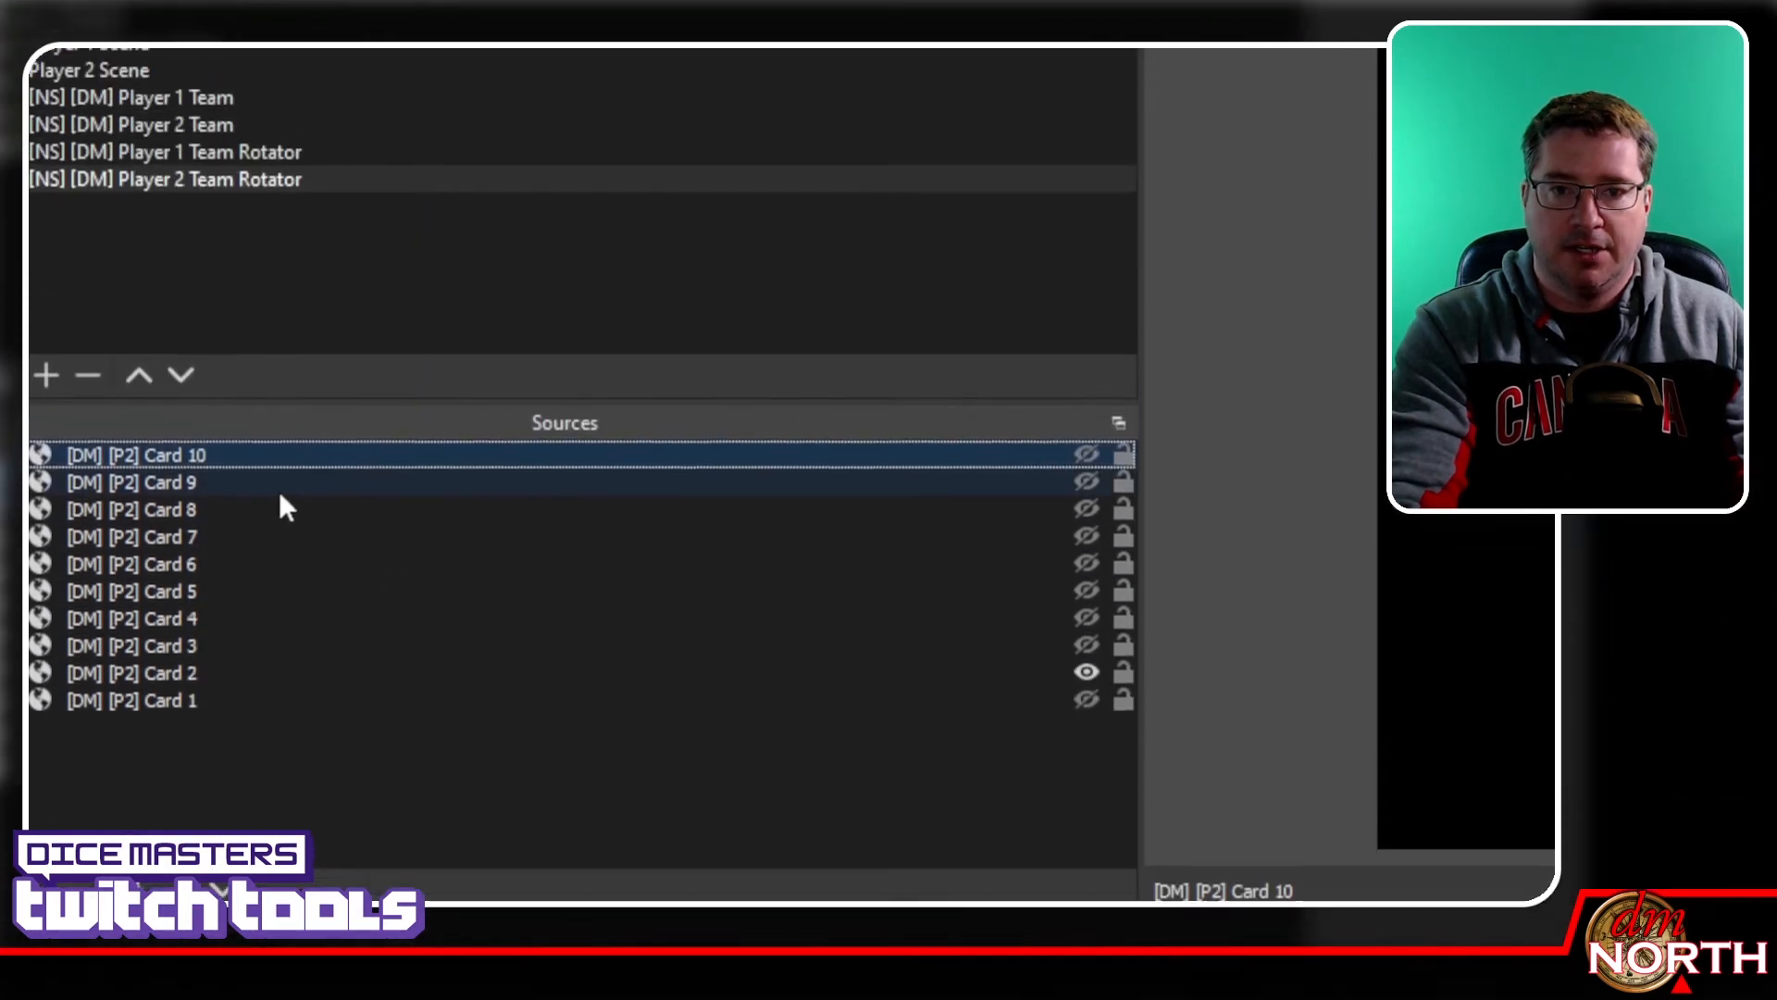
click(278, 67)
right_click(278, 535)
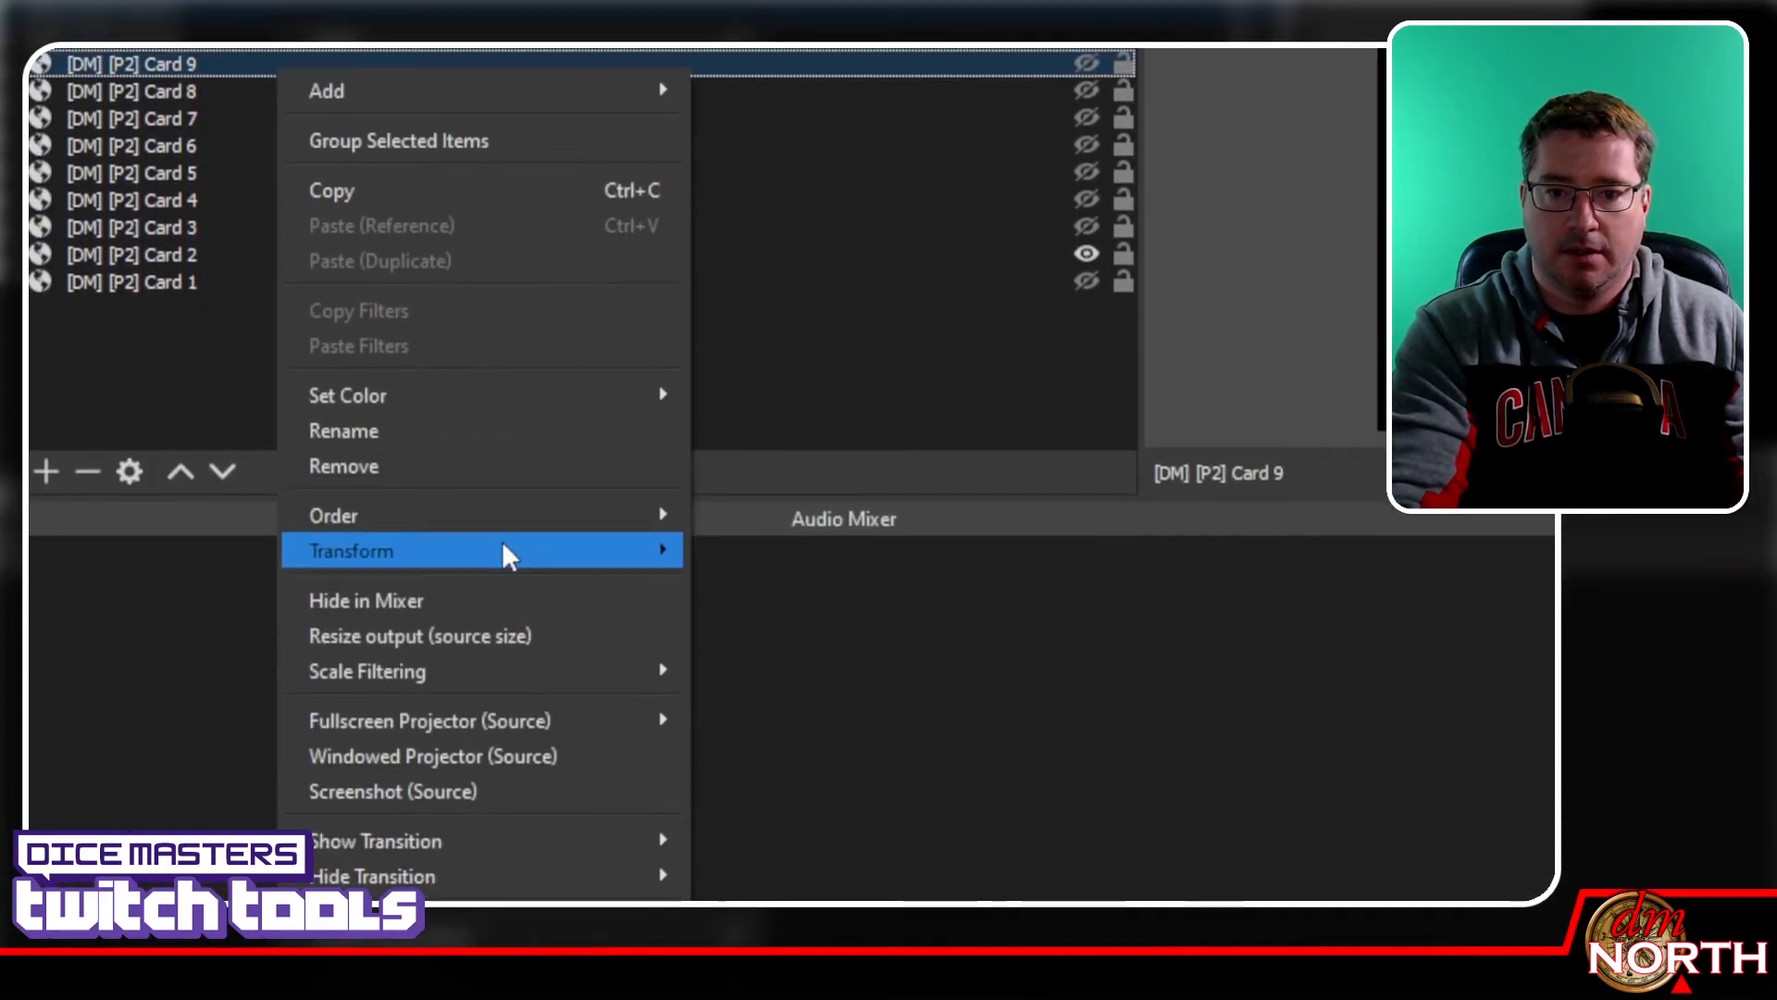
mouse_move(500, 527)
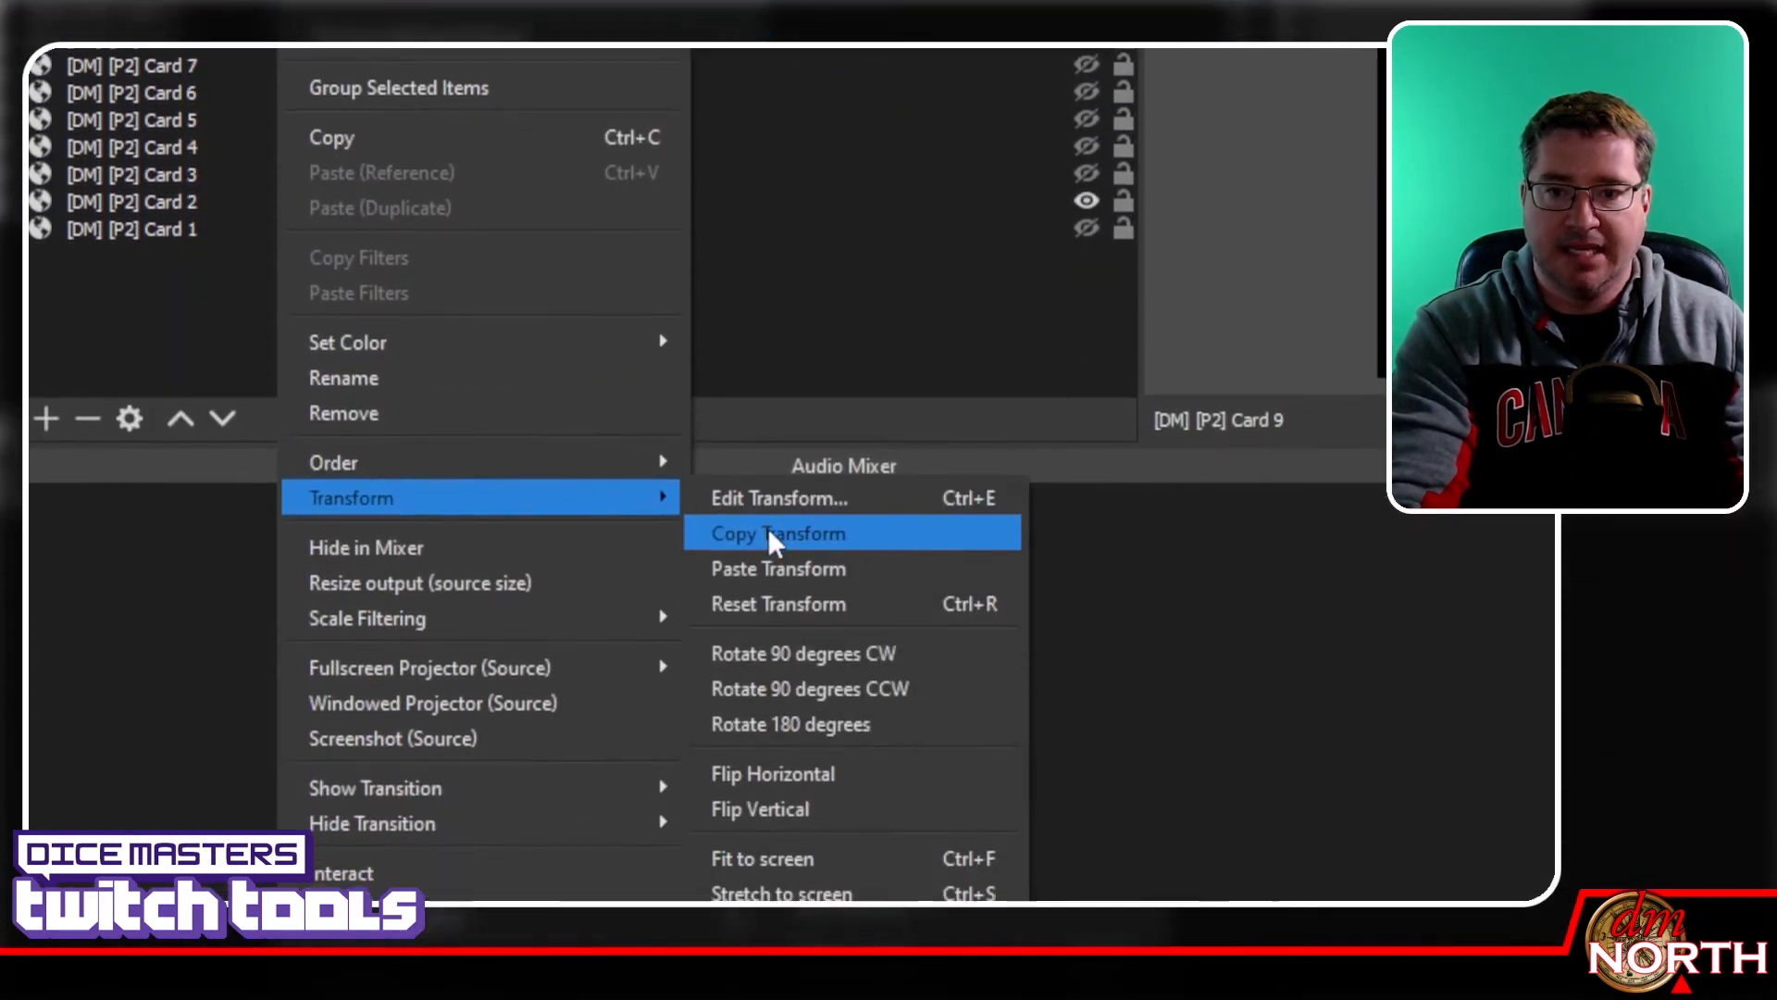
click(774, 597)
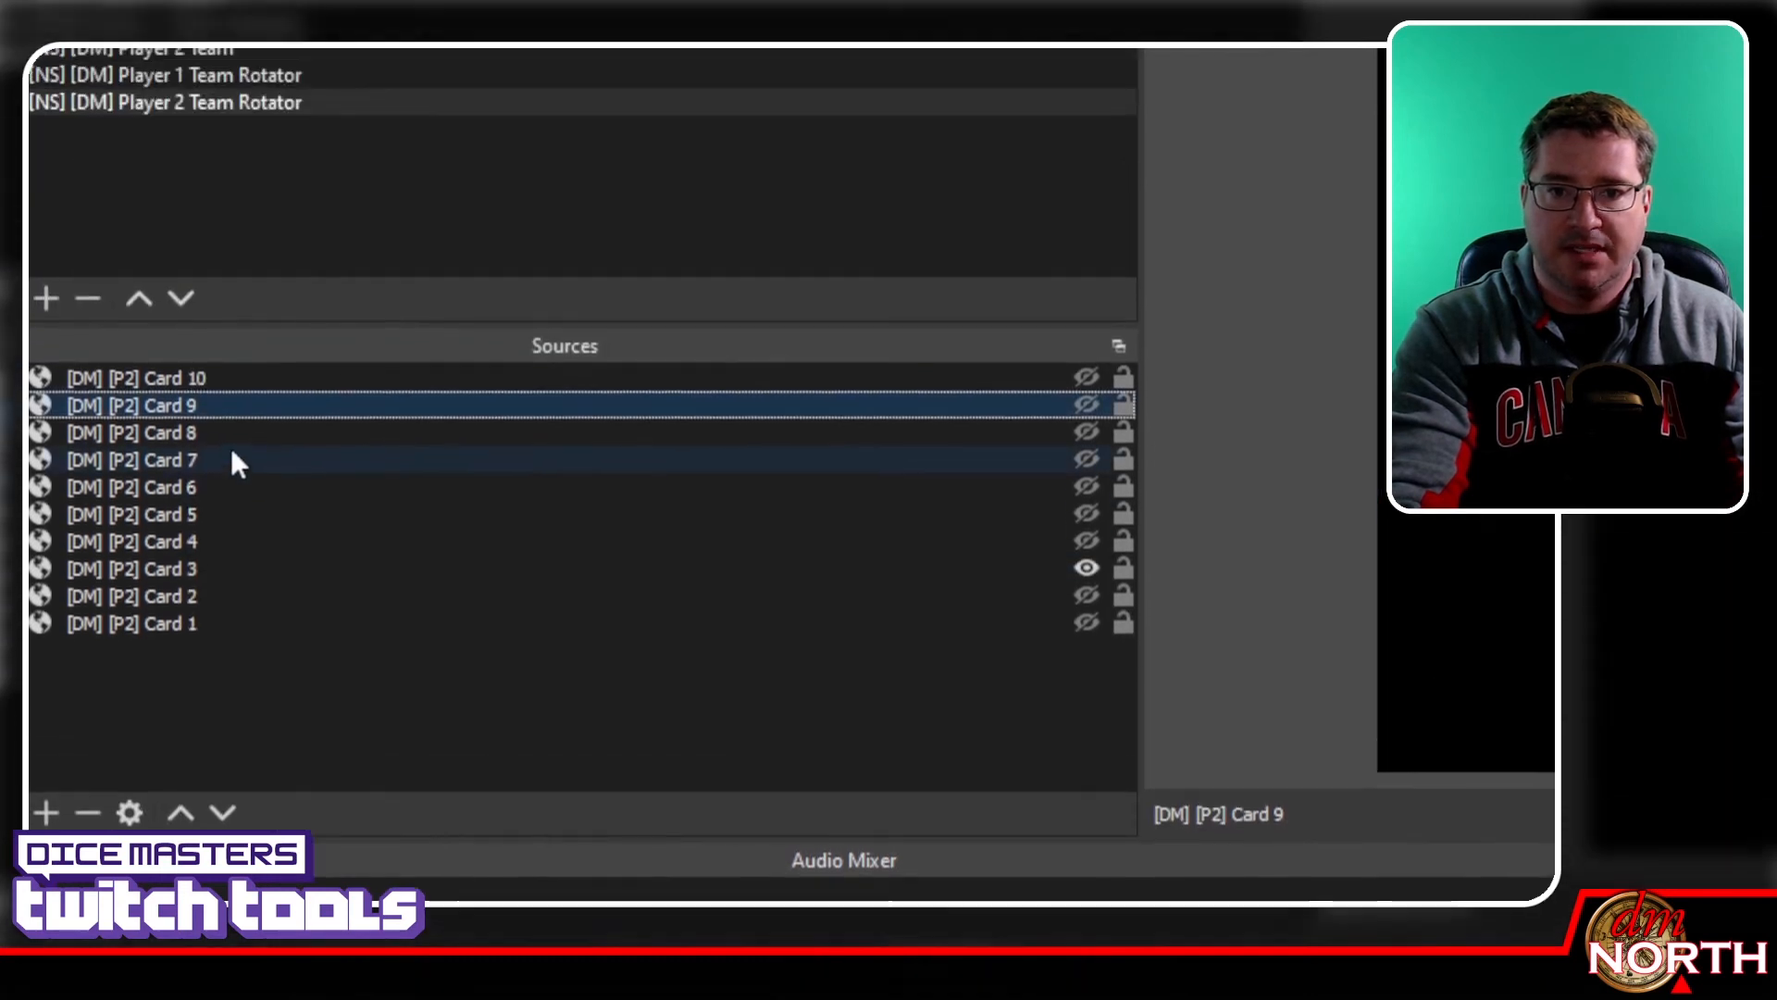
Paste the copied transform onto the [DM] [P2] Card 8, Card 7 and Card 6 sources
click(241, 145)
right_click(242, 146)
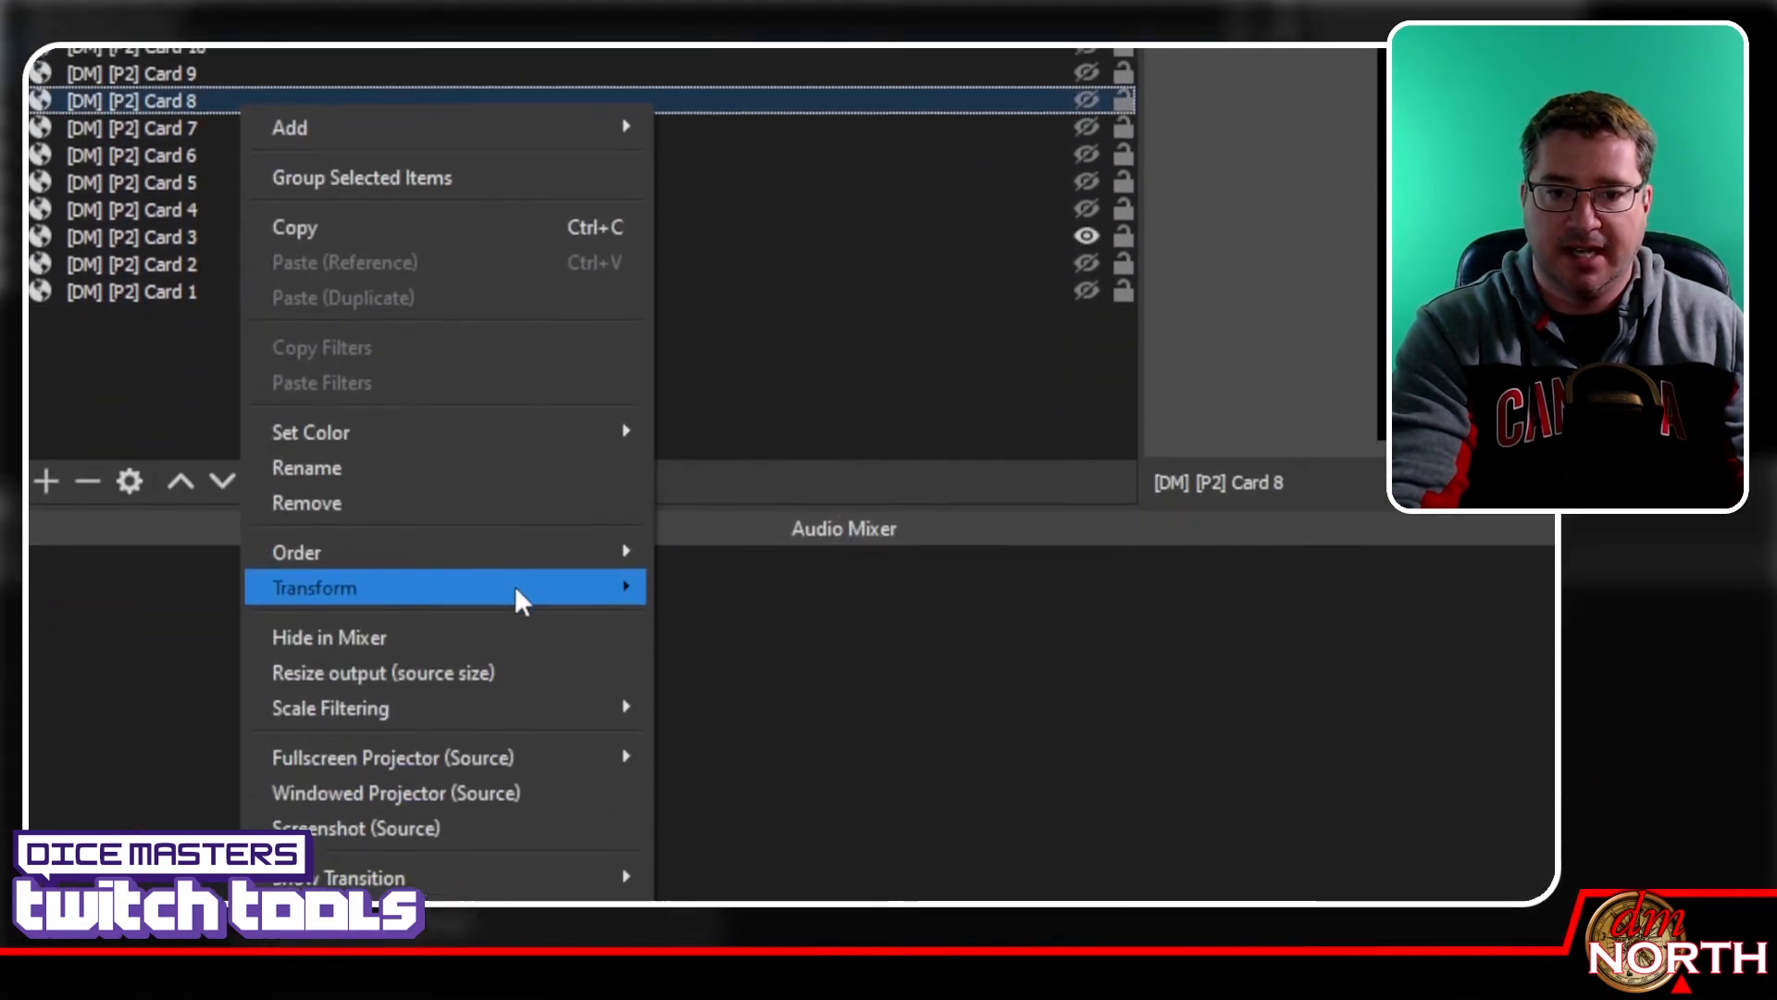
mouse_move(603, 547)
click(743, 539)
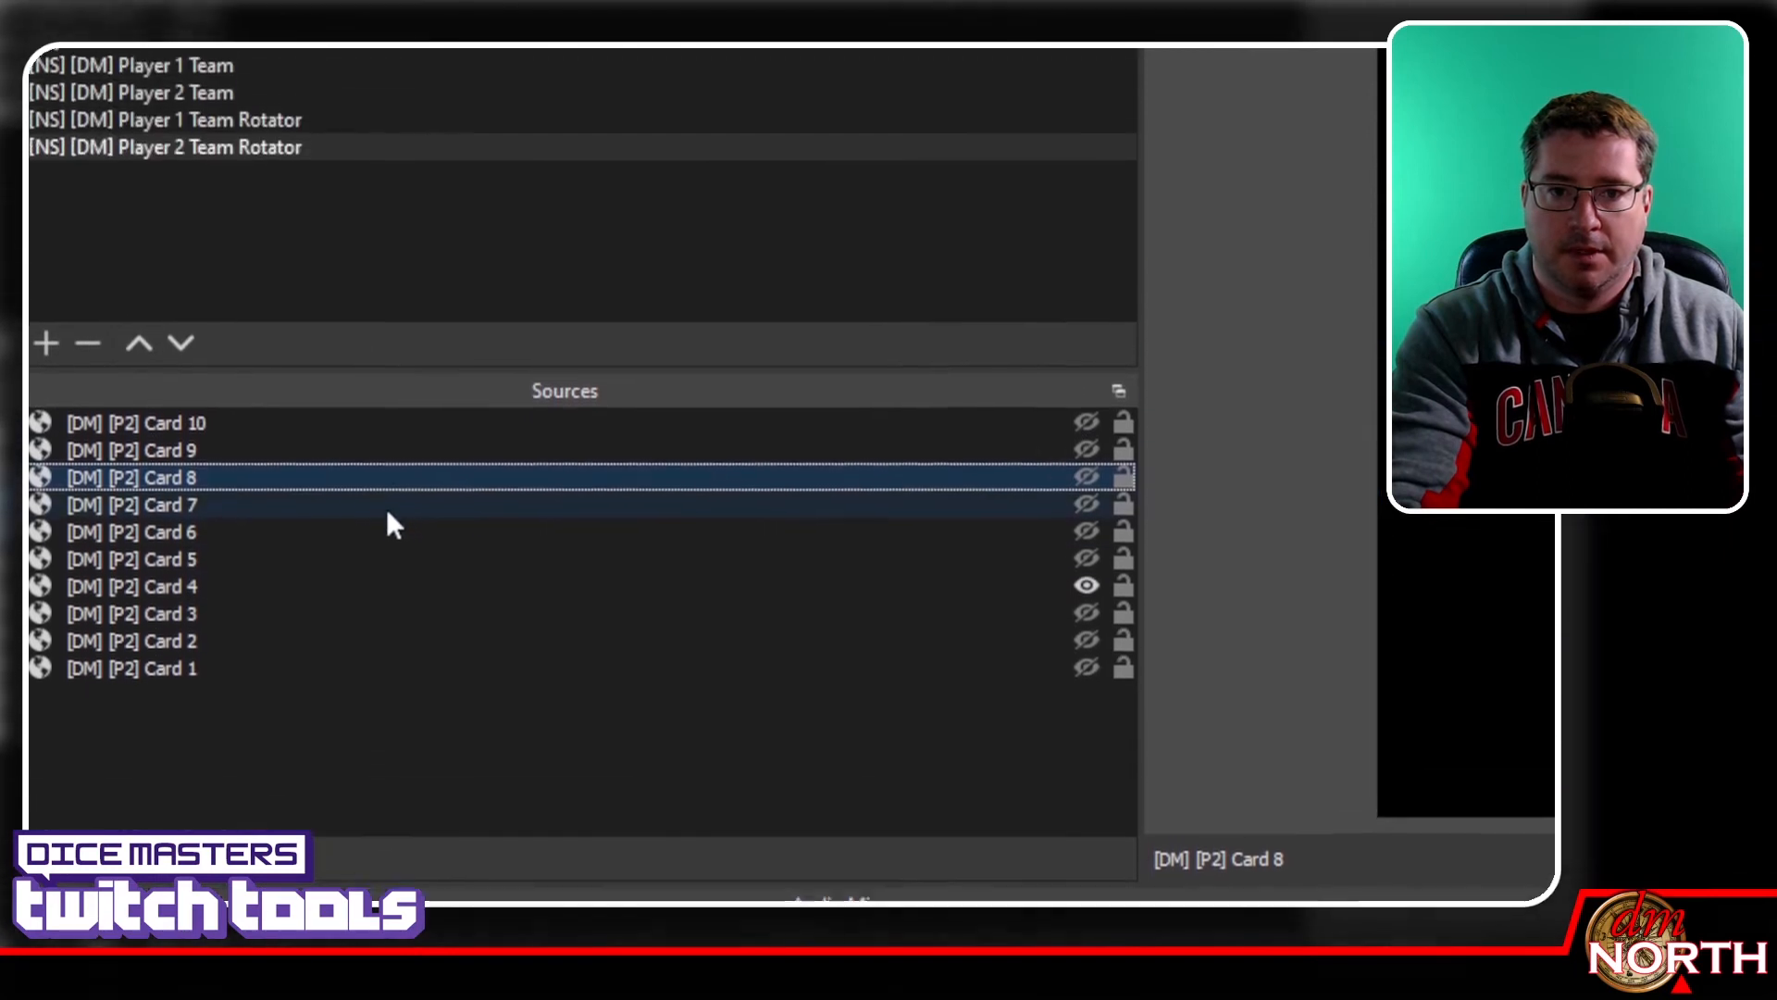
click(389, 532)
right_click(387, 541)
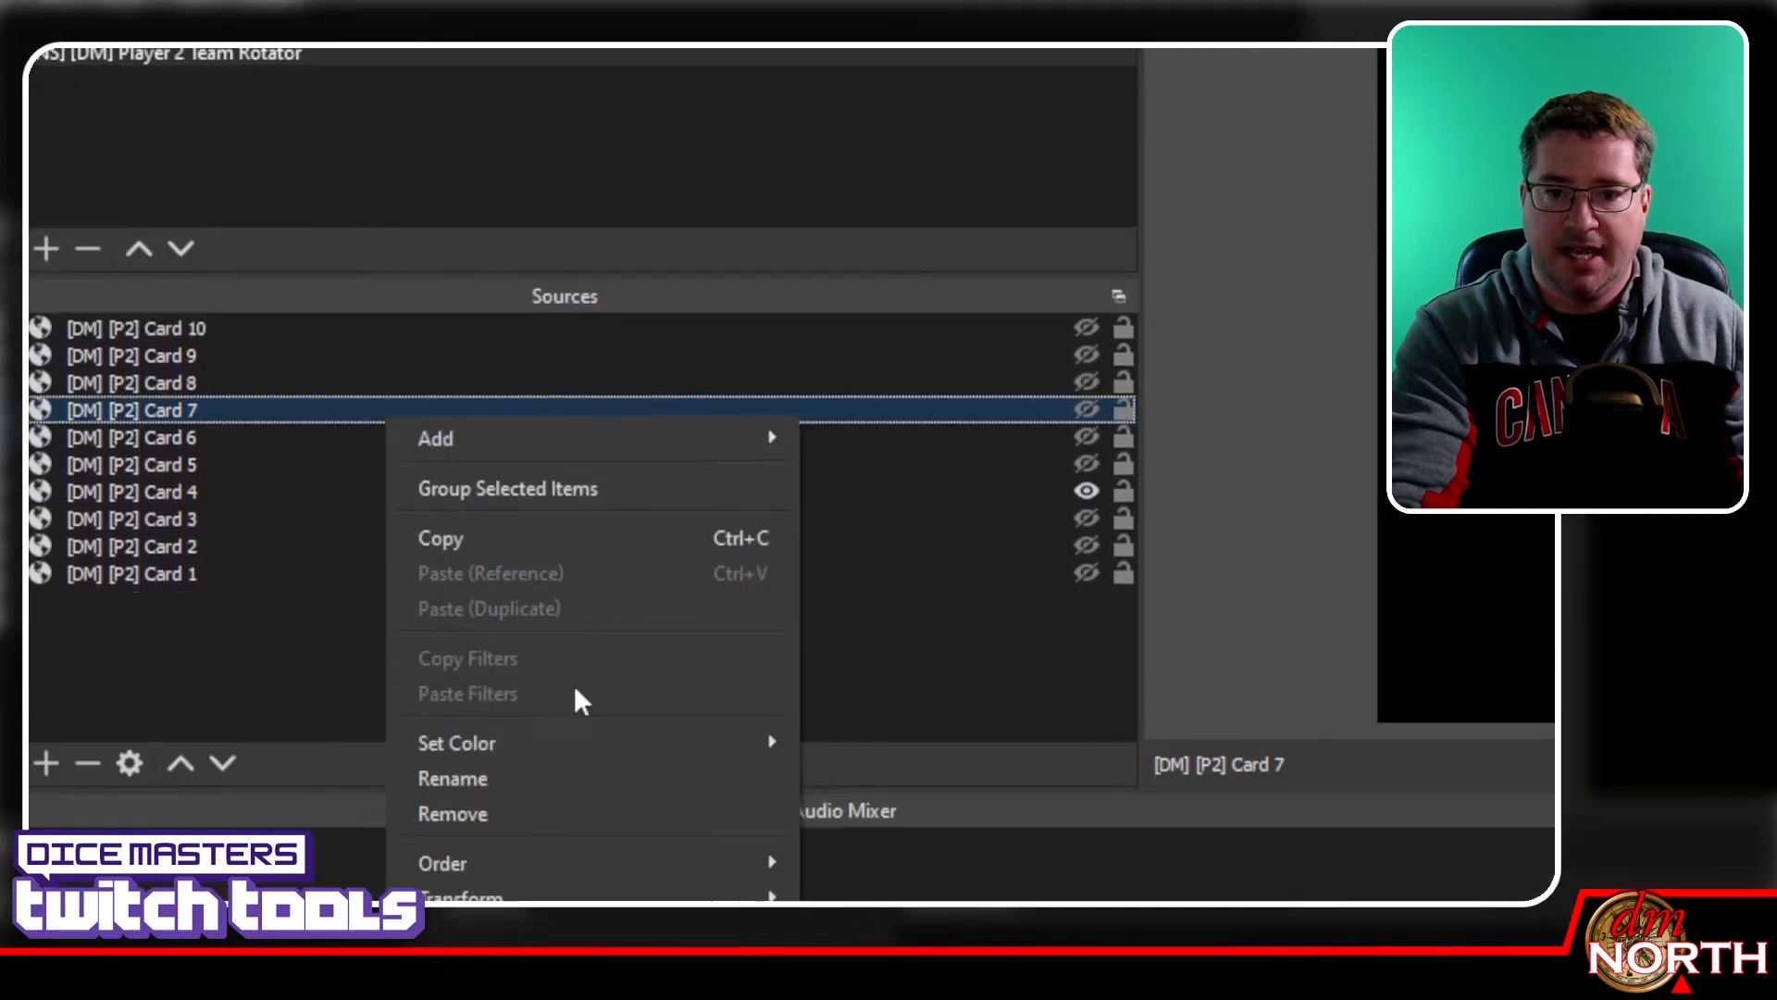
mouse_move(696, 547)
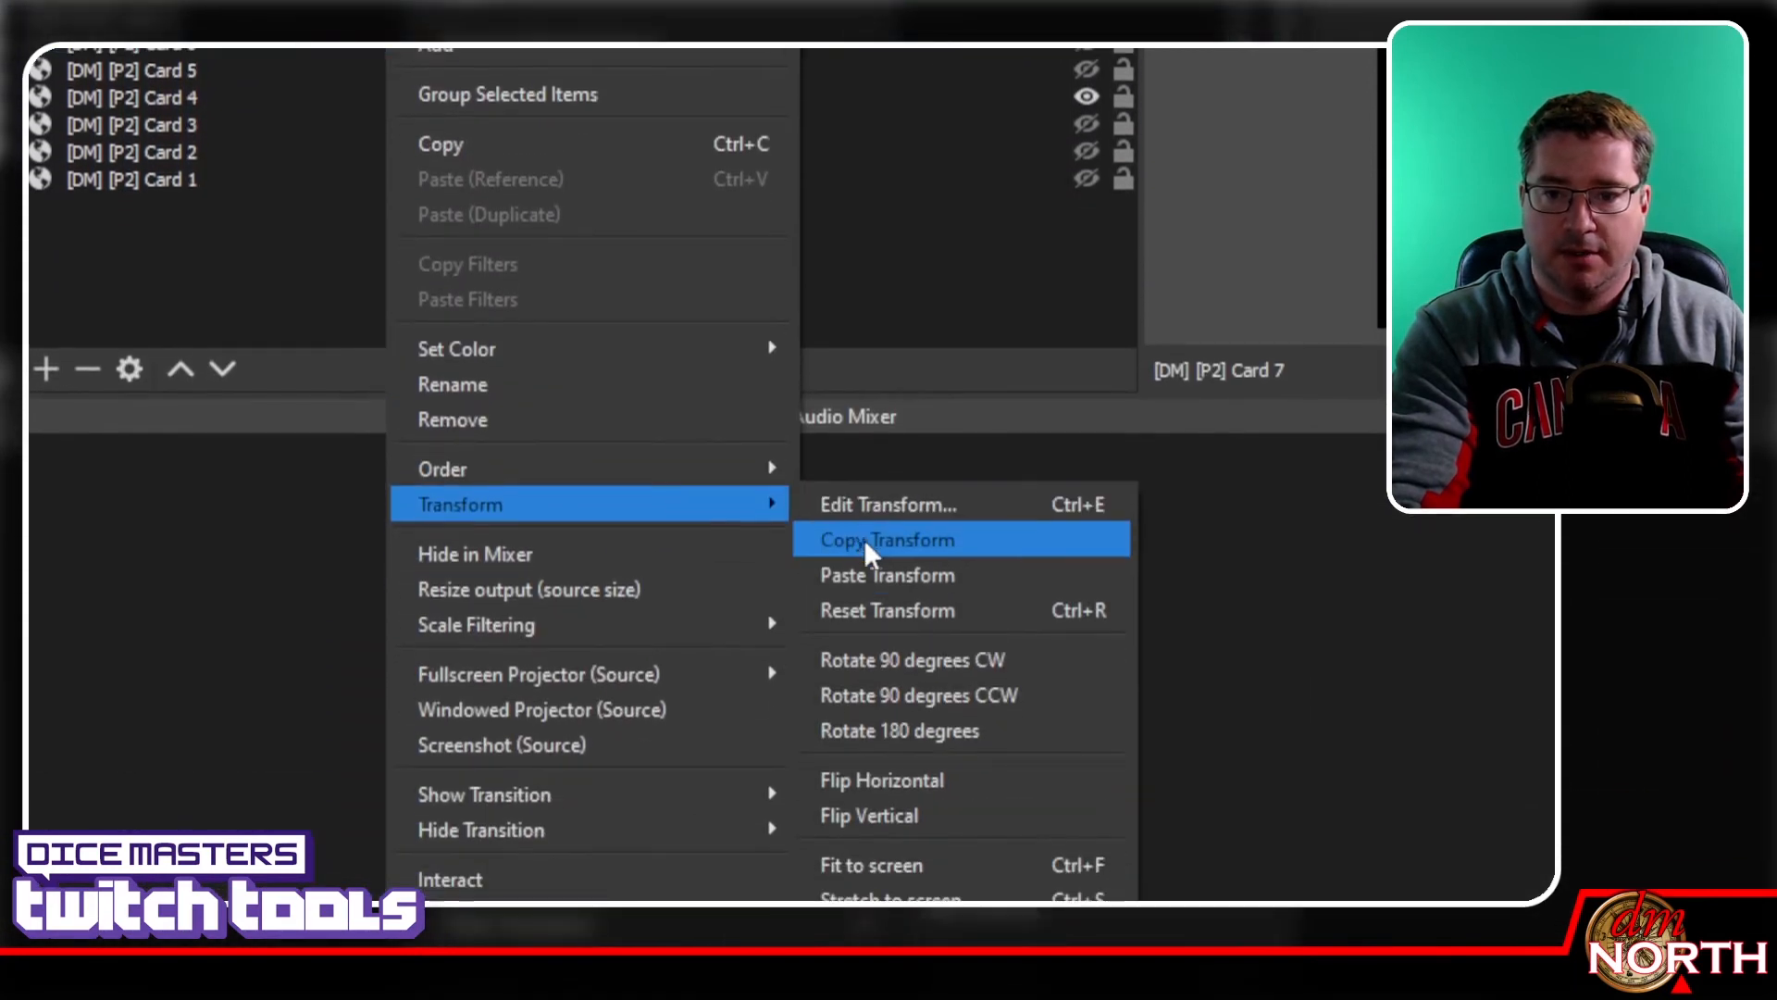
click(872, 574)
right_click(285, 206)
click(800, 546)
Paste the copied transform onto the remaining Player 2 sources, [DM] [P2] Card 5 down to Card 1
click(287, 557)
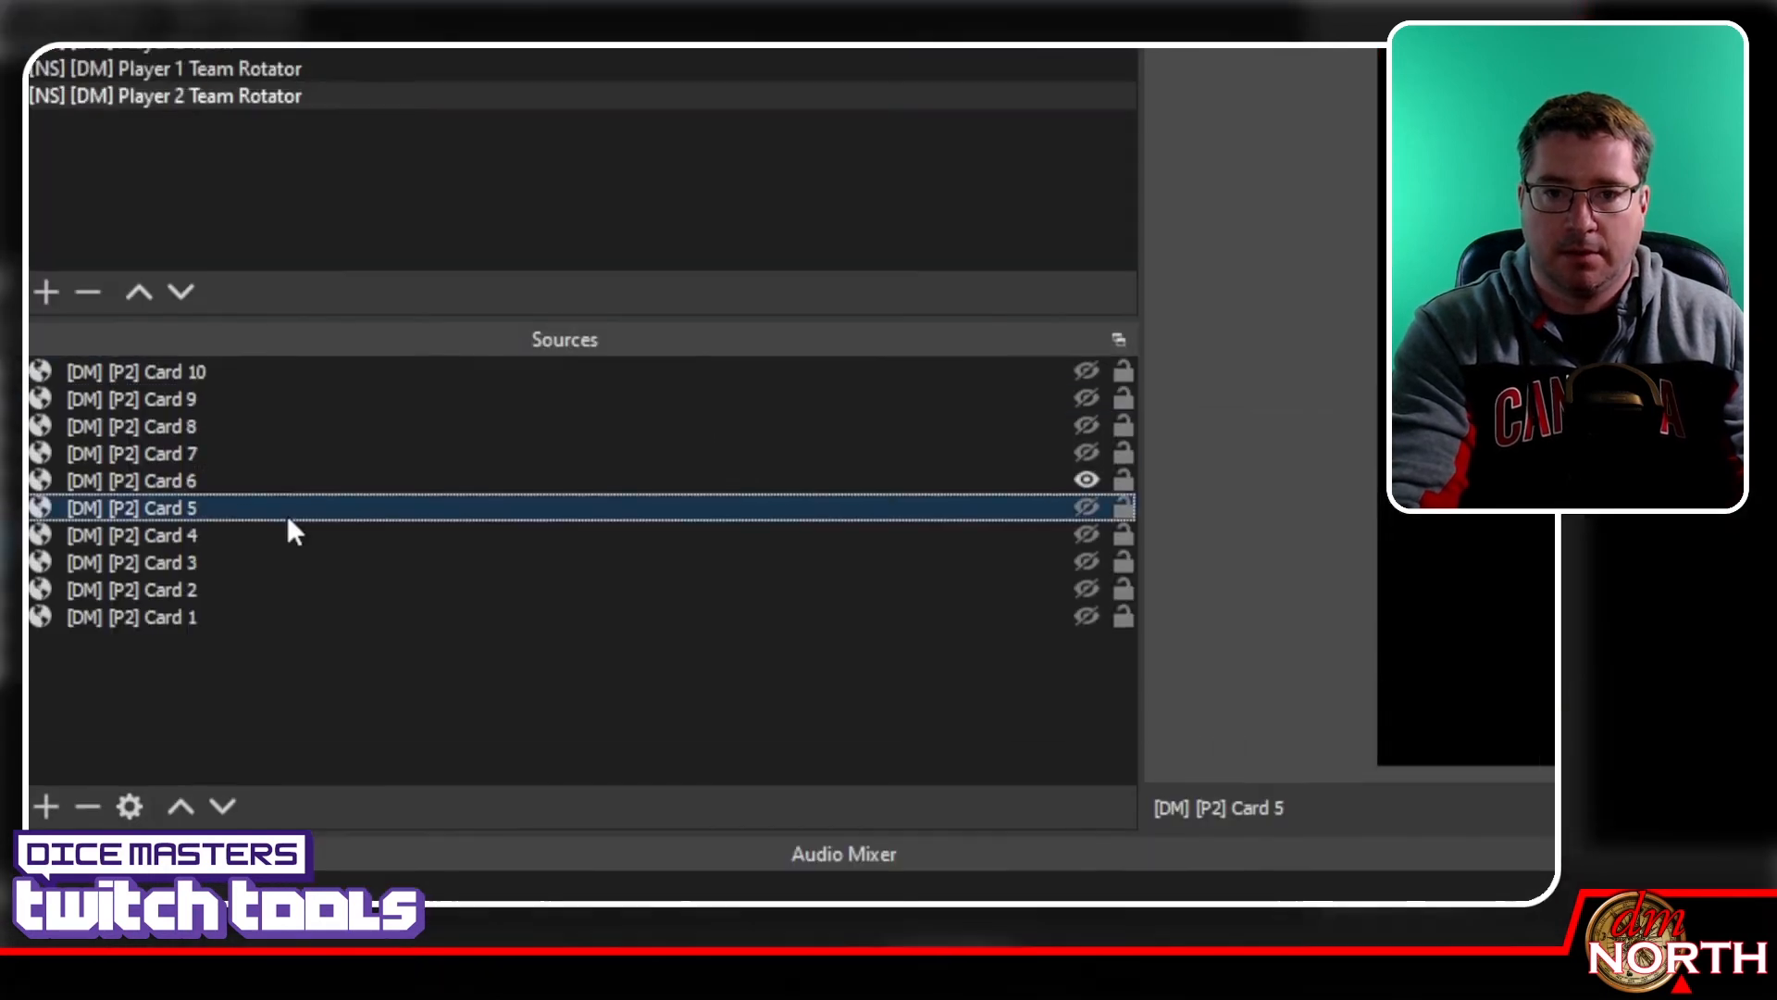
right_click(285, 559)
click(801, 546)
right_click(275, 585)
click(801, 546)
right_click(275, 612)
mouse_move(370, 474)
click(798, 544)
right_click(428, 26)
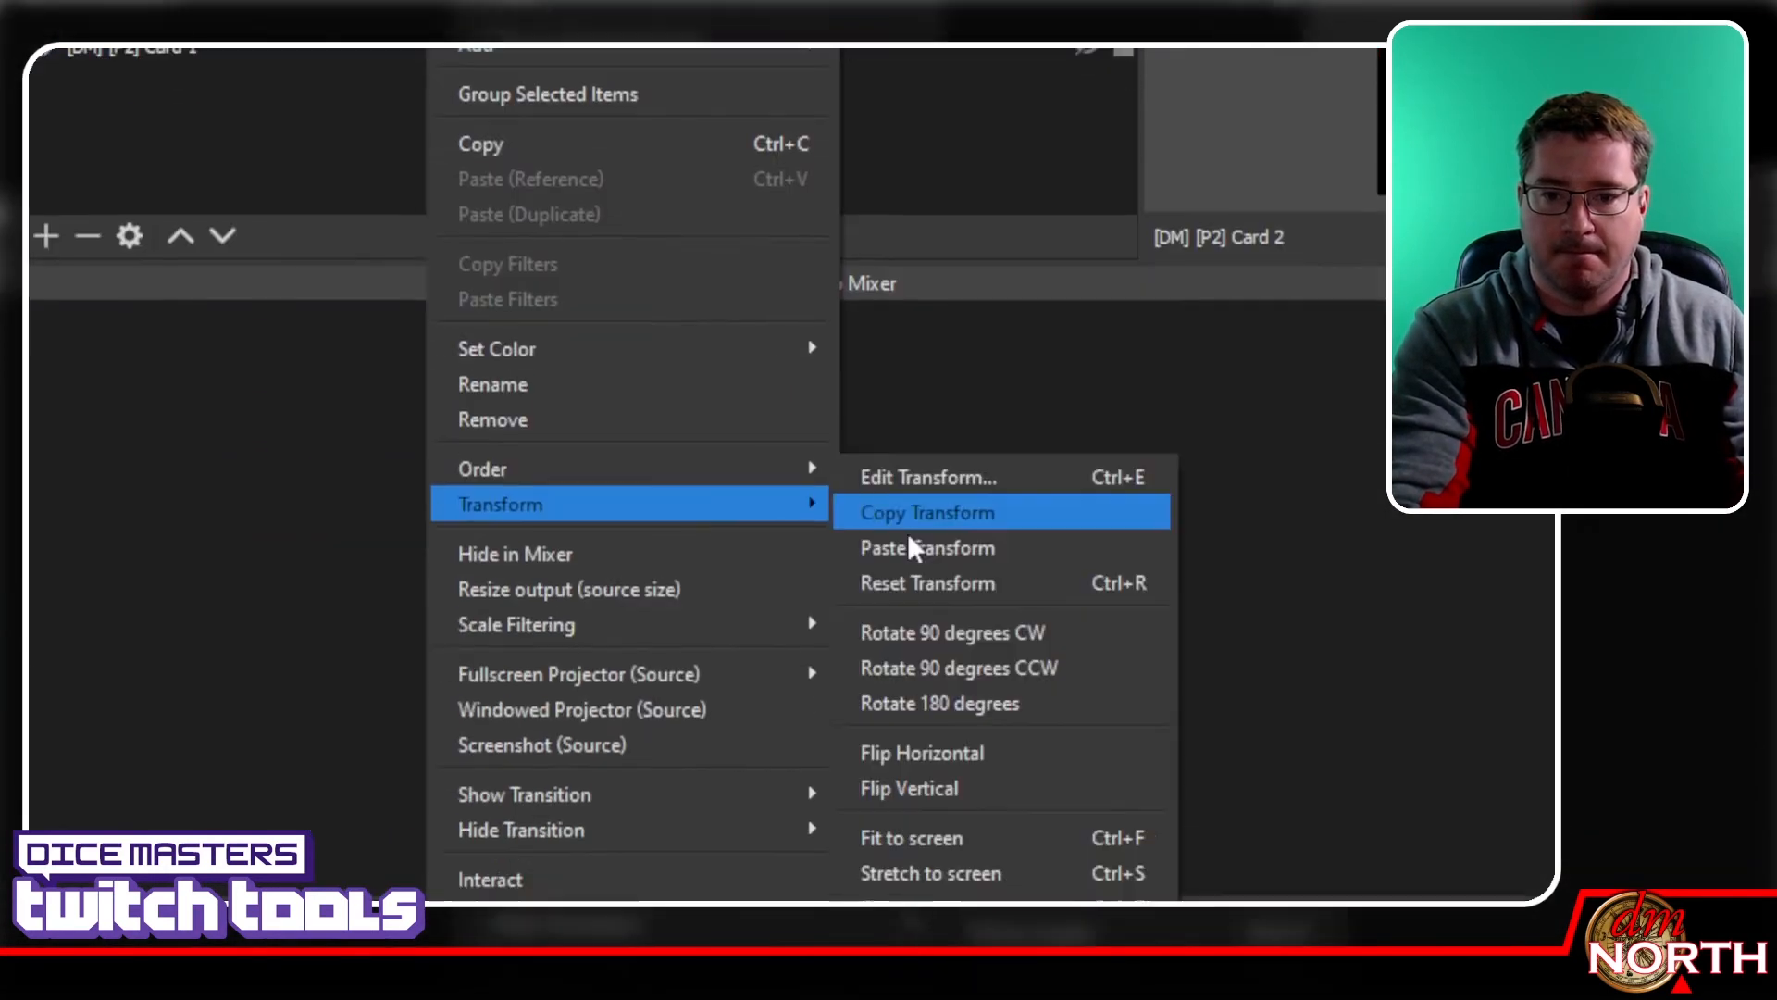
click(905, 546)
right_click(317, 51)
click(833, 546)
In the Player 1 Team Rotator scene, paste the copied transform onto [DM] [P1] Card 10 down to Card 6
click(273, 276)
right_click(279, 571)
mouse_move(481, 460)
click(884, 538)
right_click(252, 61)
mouse_move(648, 533)
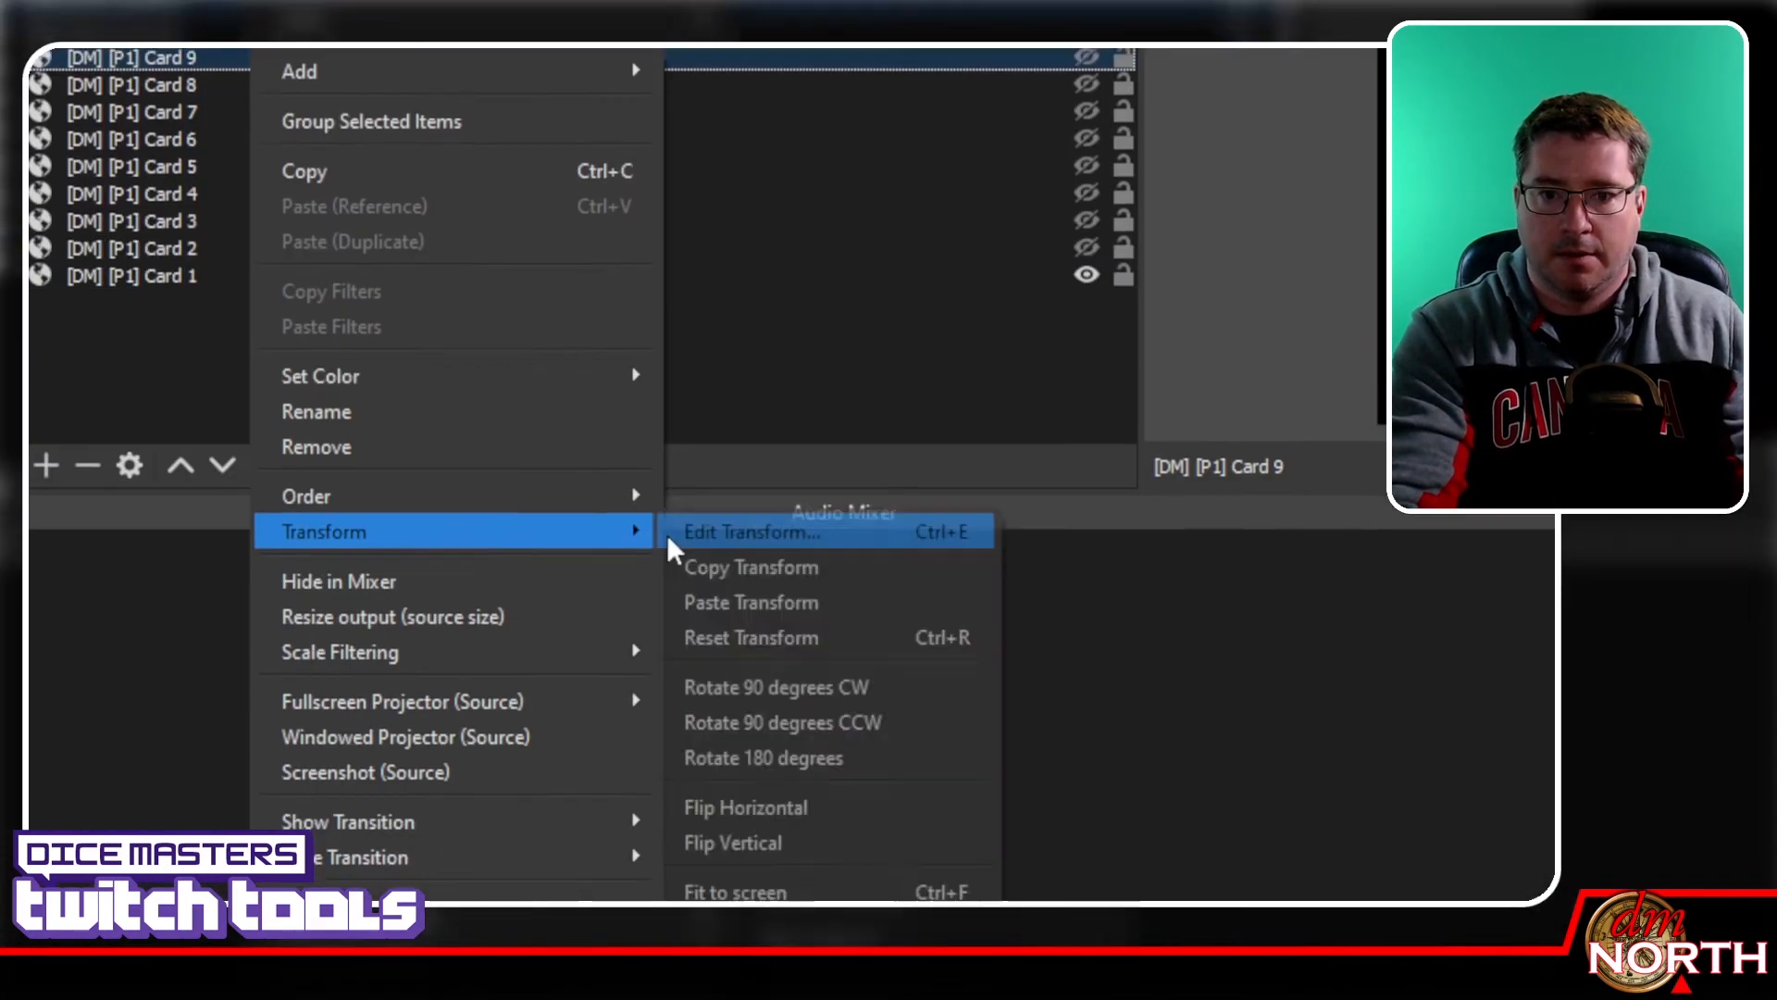
click(764, 601)
right_click(198, 299)
click(685, 560)
right_click(364, 56)
mouse_move(565, 475)
click(993, 544)
right_click(244, 492)
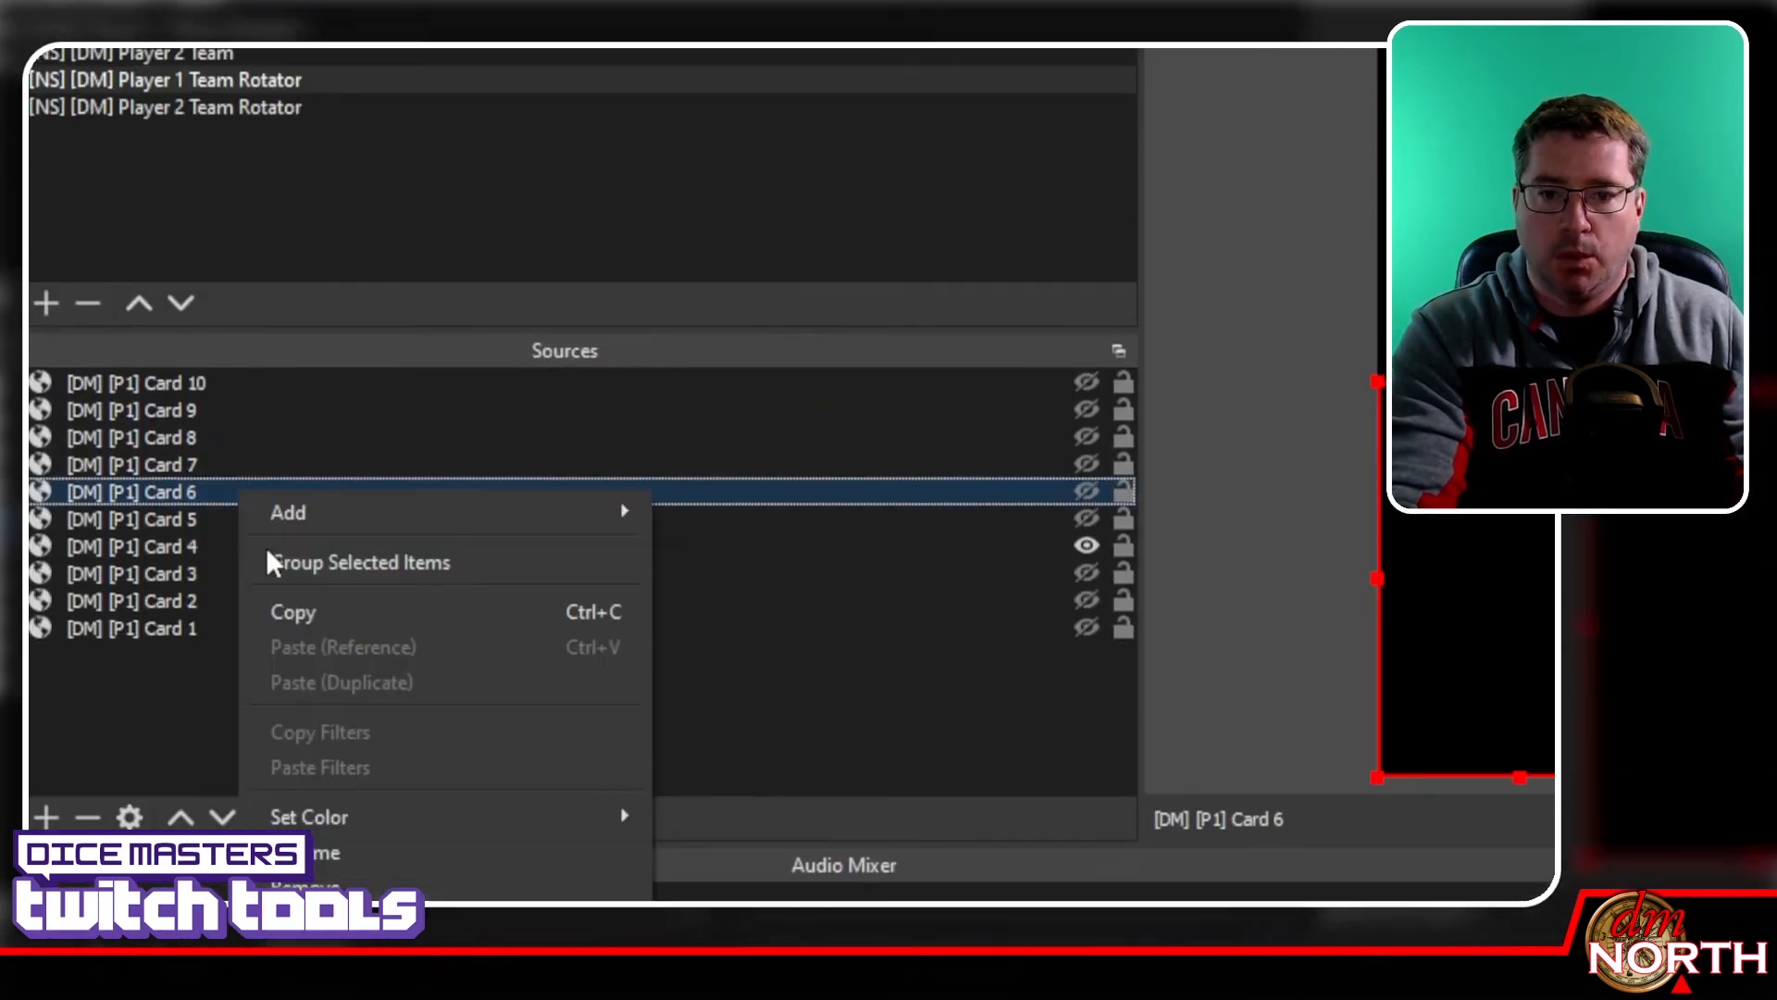
click(740, 546)
Paste the copied transform onto the remaining Player 1 sources, [DM] [P1] Card 5 down to Card 1
right_click(337, 459)
click(824, 546)
right_click(427, 381)
mouse_move(629, 473)
click(900, 545)
right_click(280, 56)
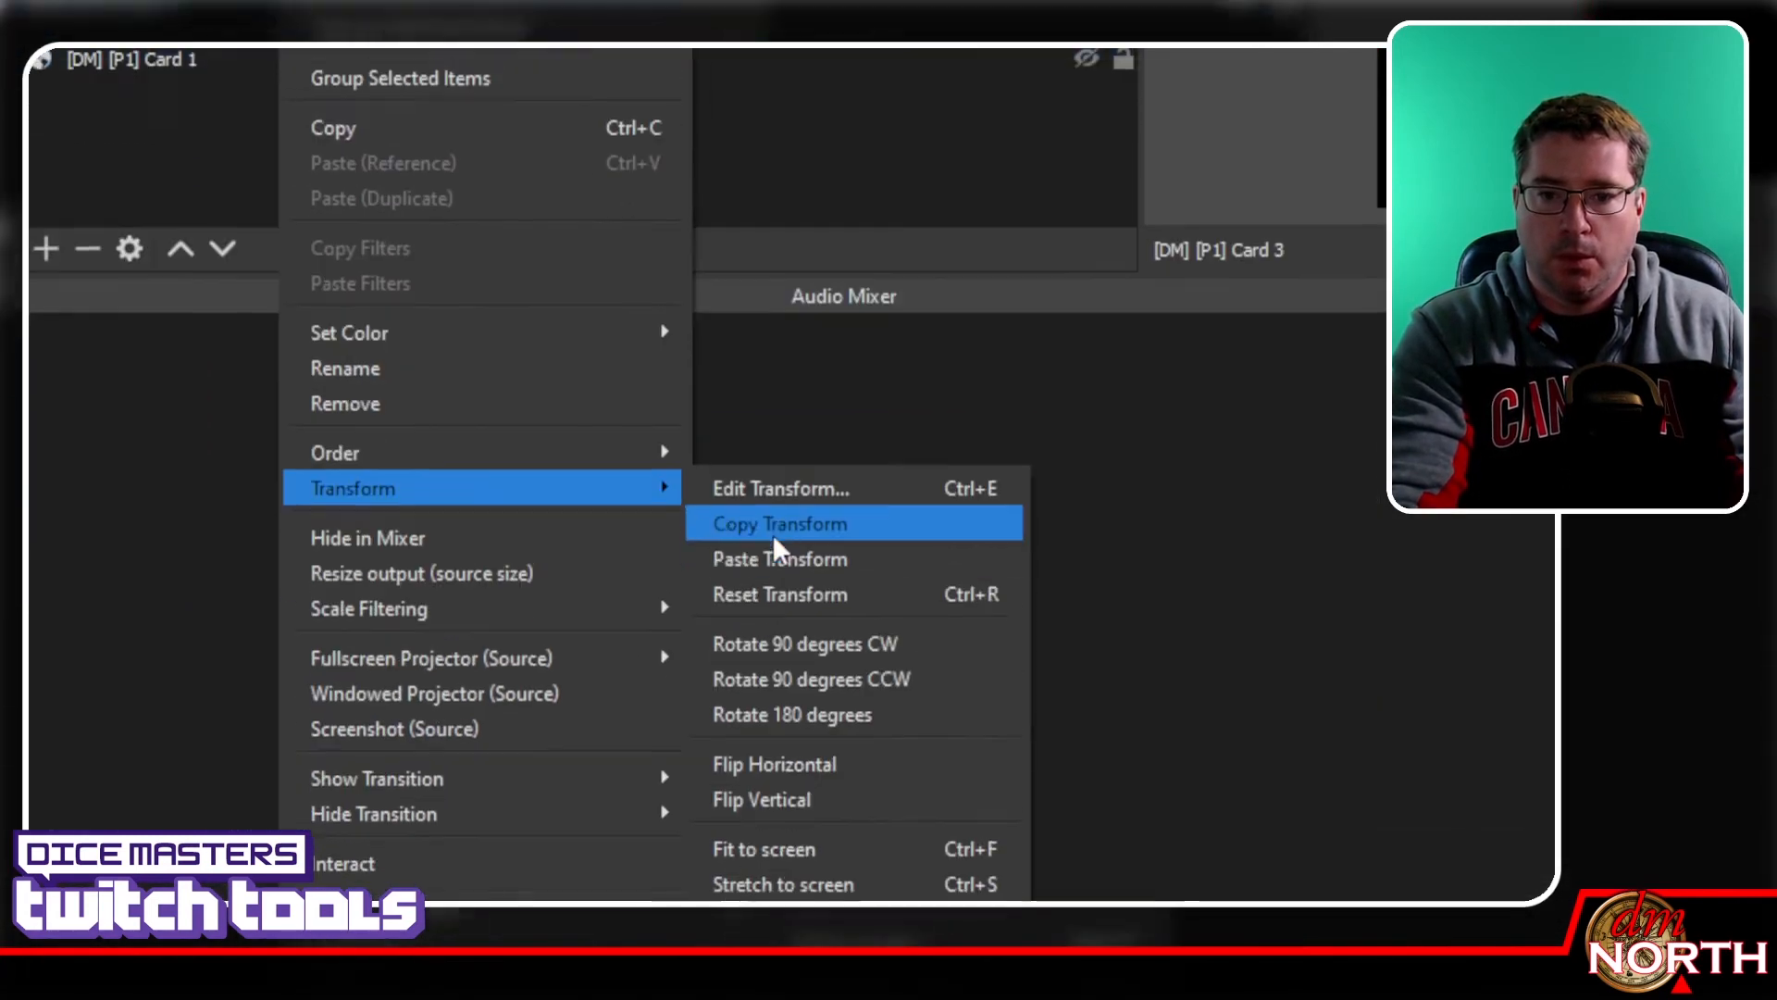
click(776, 557)
right_click(396, 46)
click(851, 570)
right_click(271, 178)
click(727, 536)
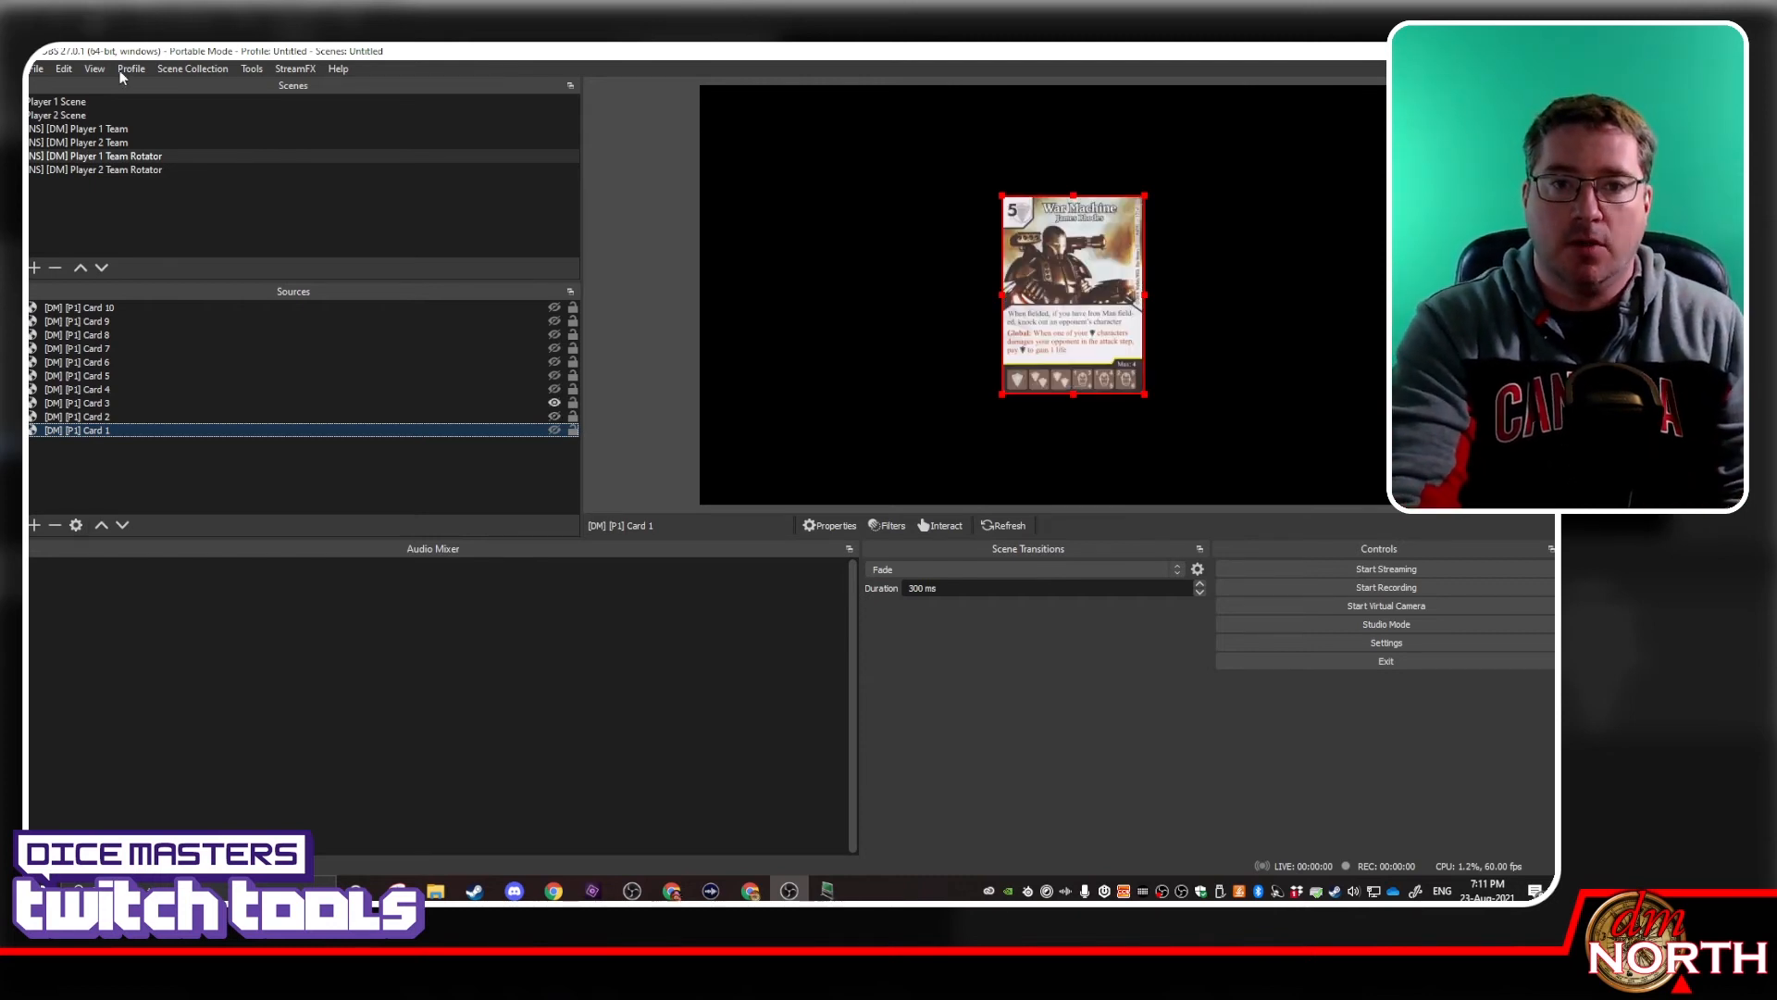
Add the existing Player 1 Team Rotator as a scene source in Player 1 Scene, shrunk and placed in the canvas's upper-left corner
click(75, 106)
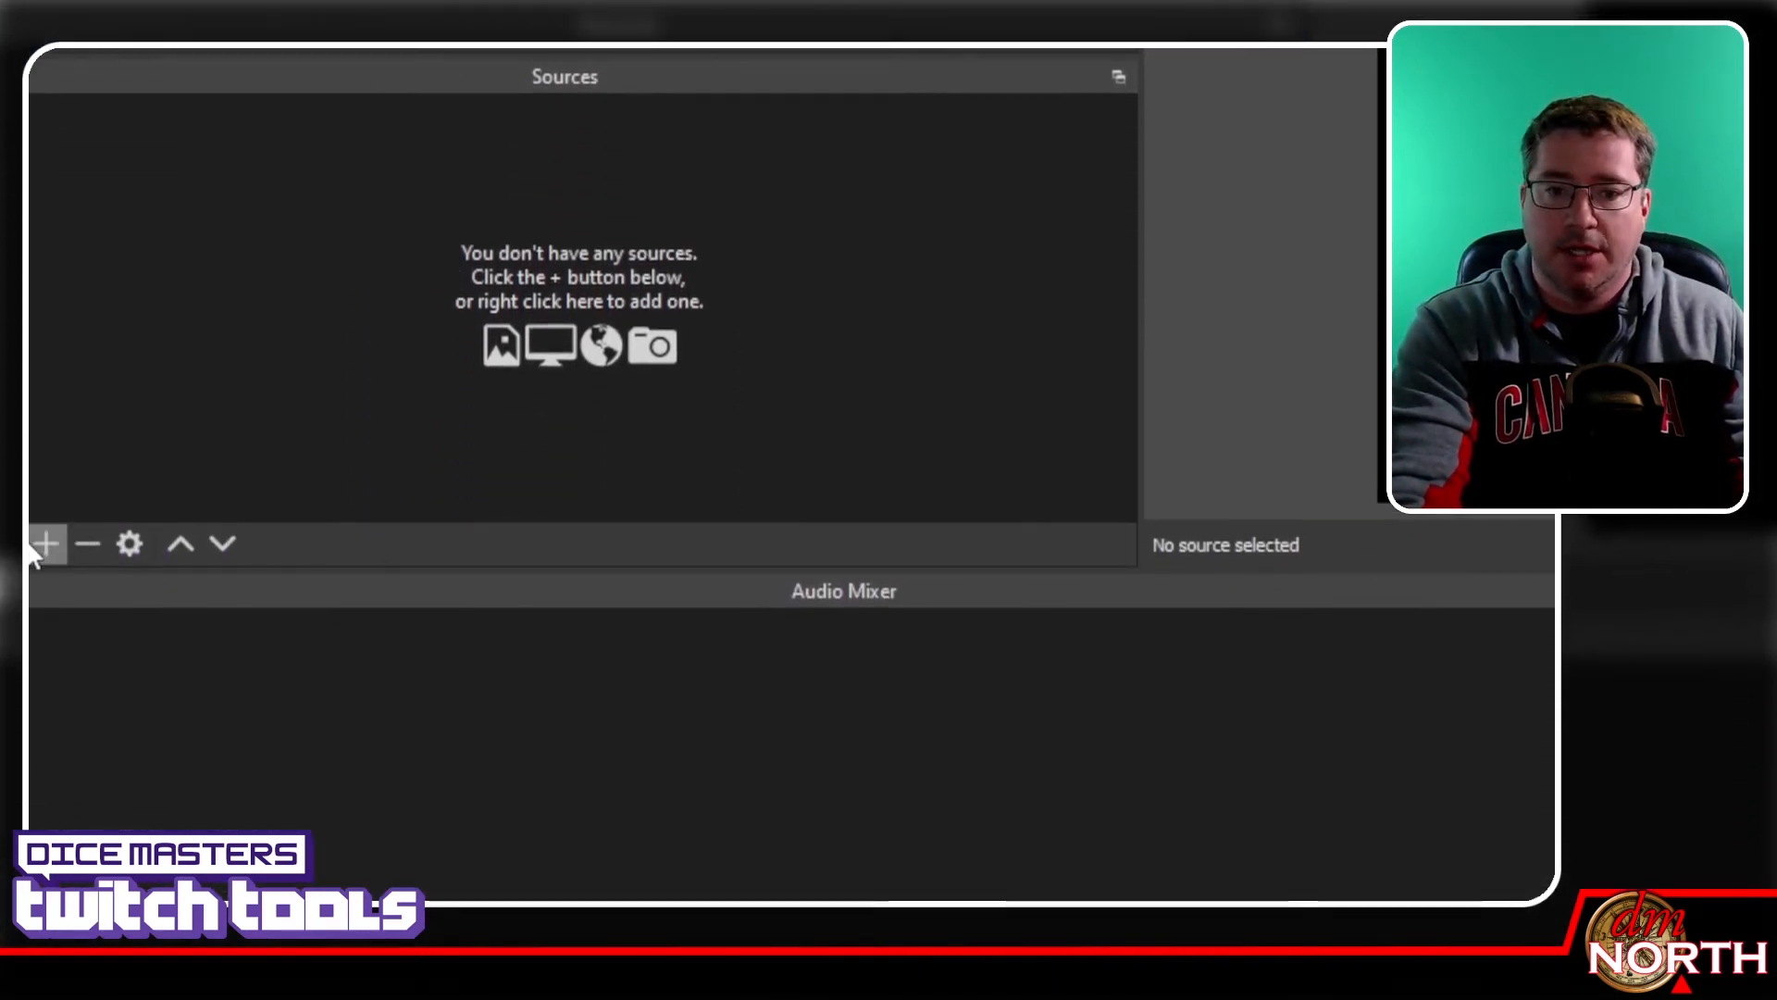
click(45, 535)
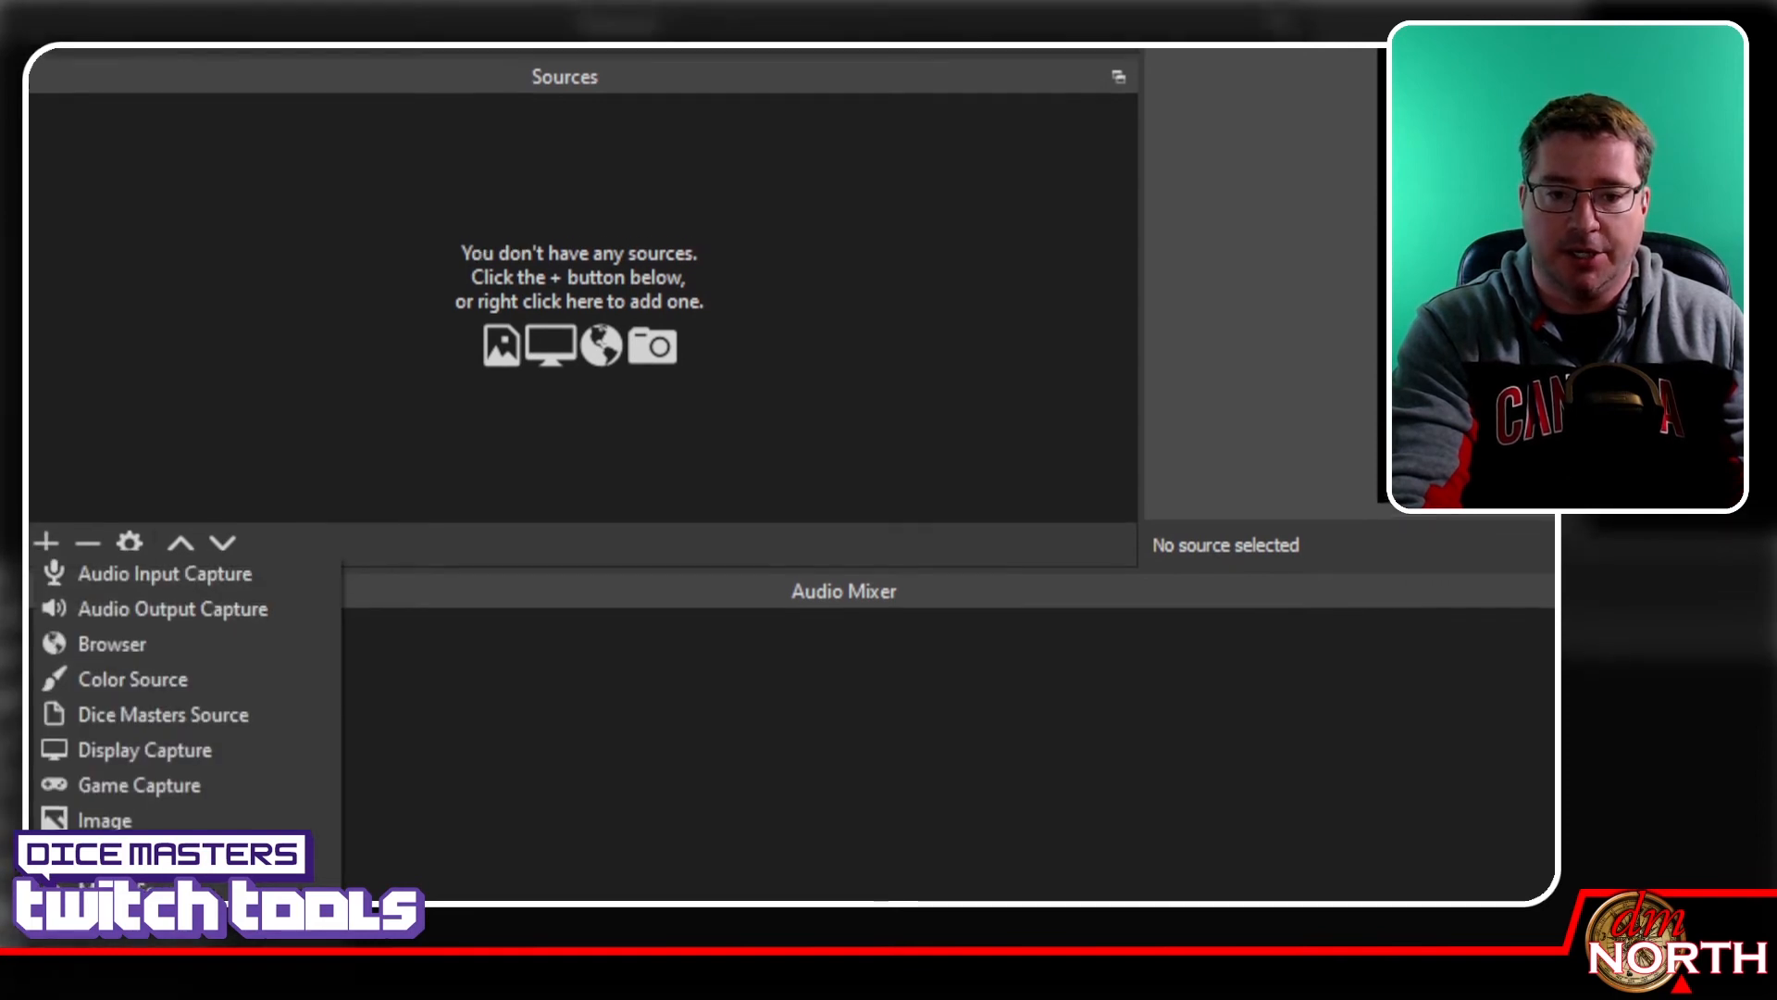
click(124, 537)
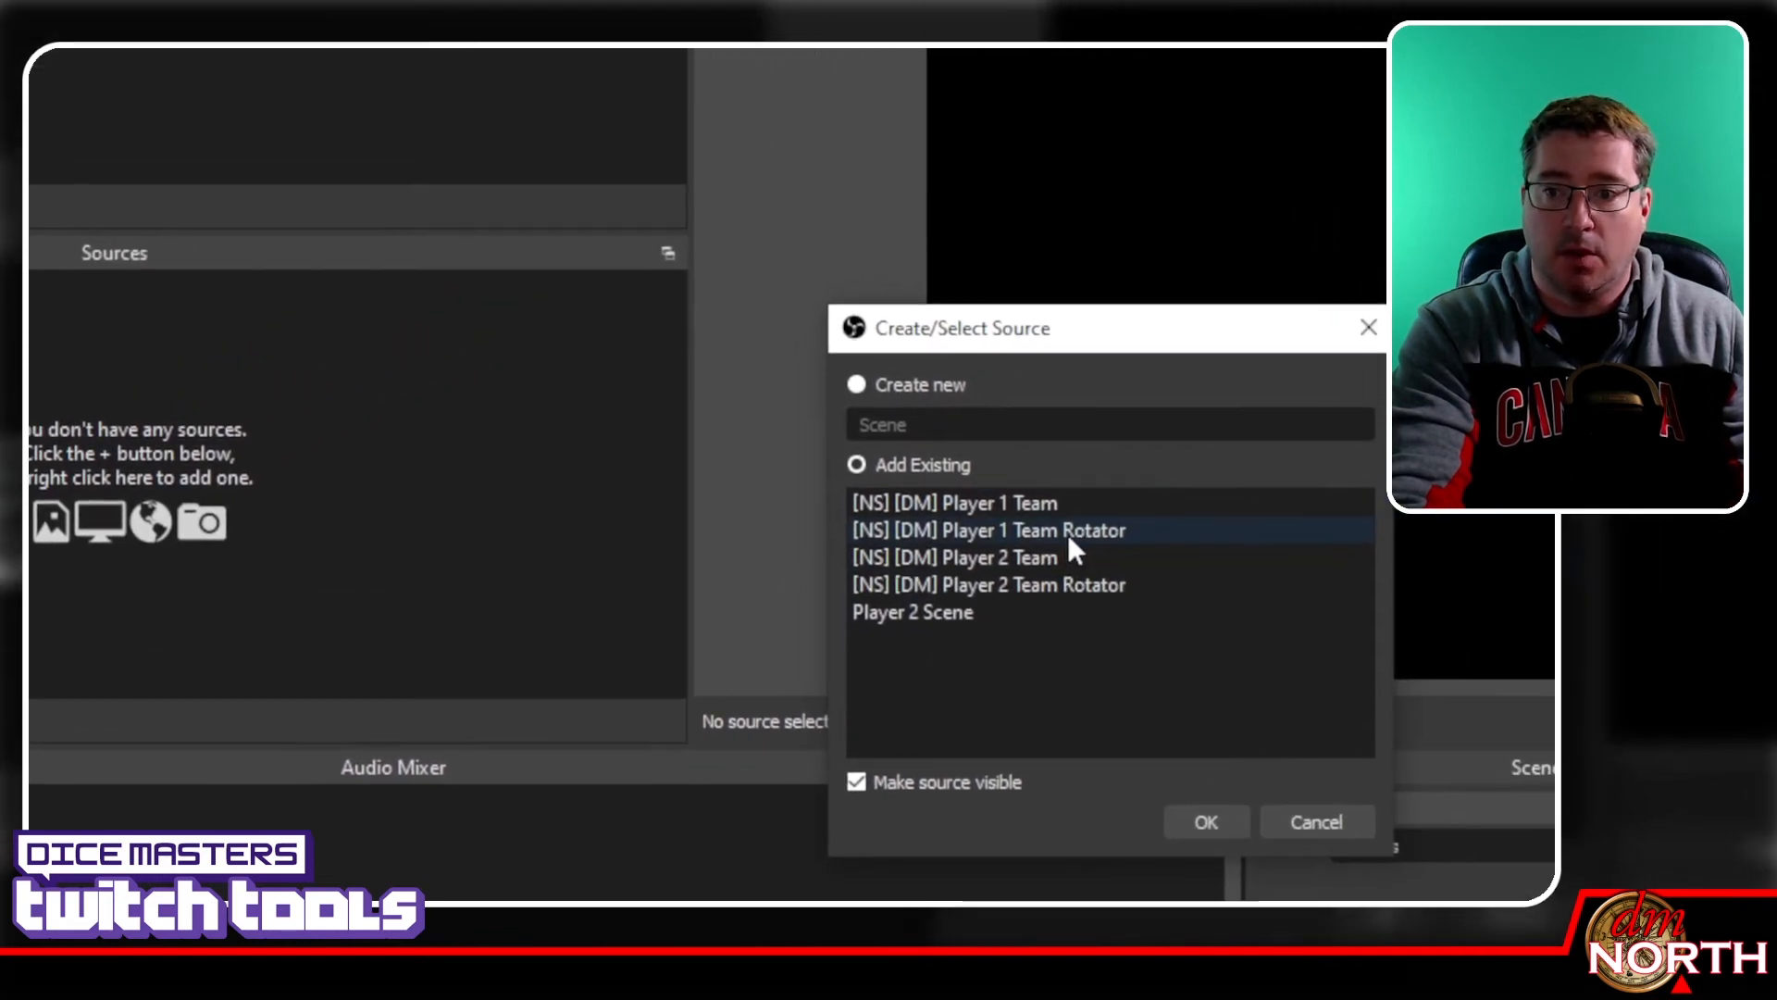
click(1070, 533)
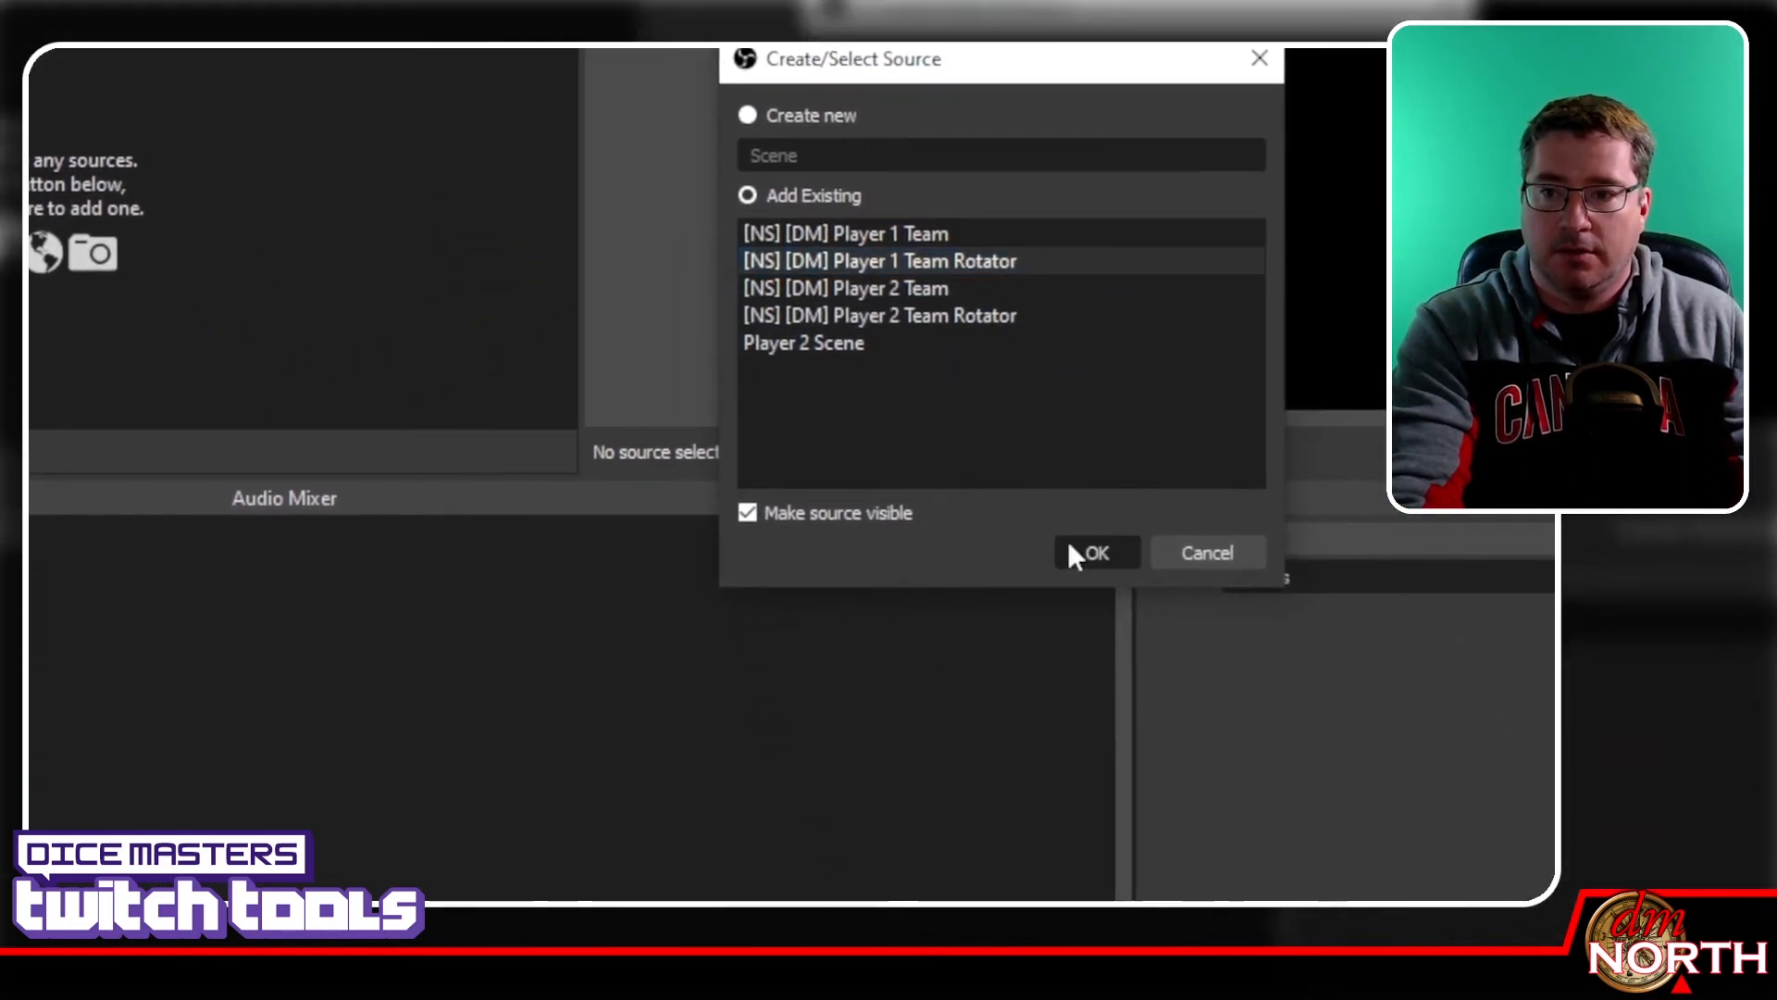
click(1097, 561)
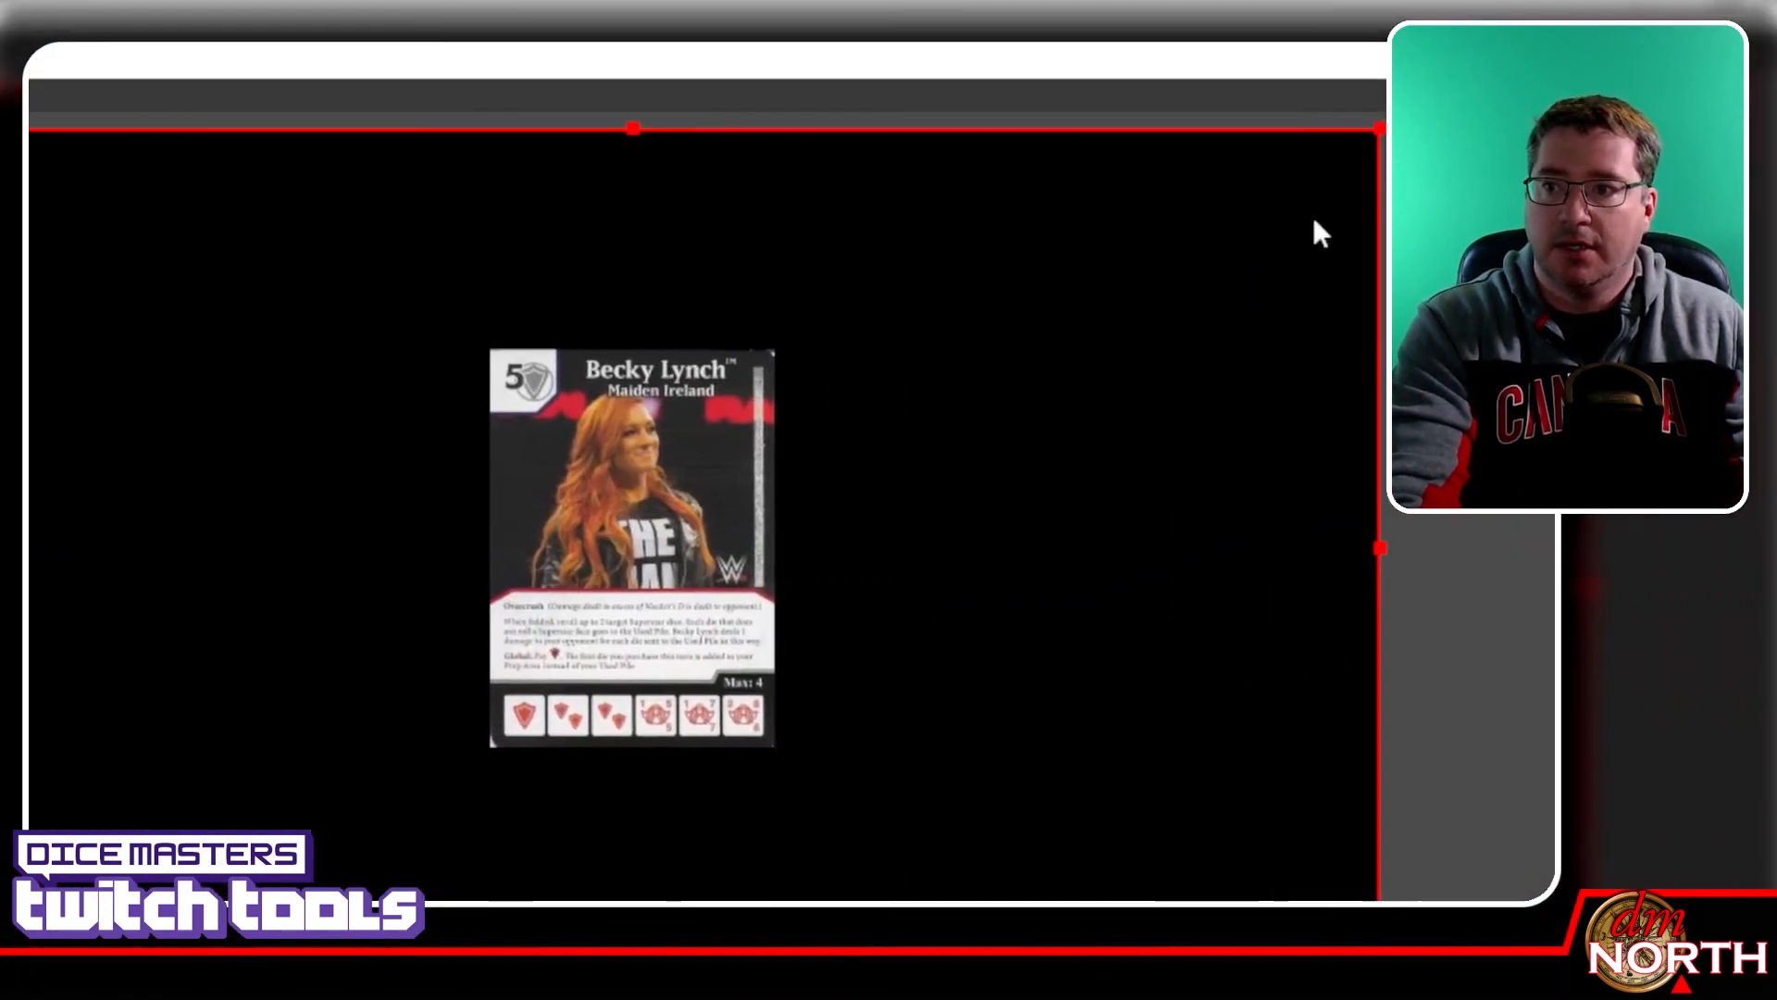
drag(1339, 128, 752, 535)
drag(530, 659, 295, 306)
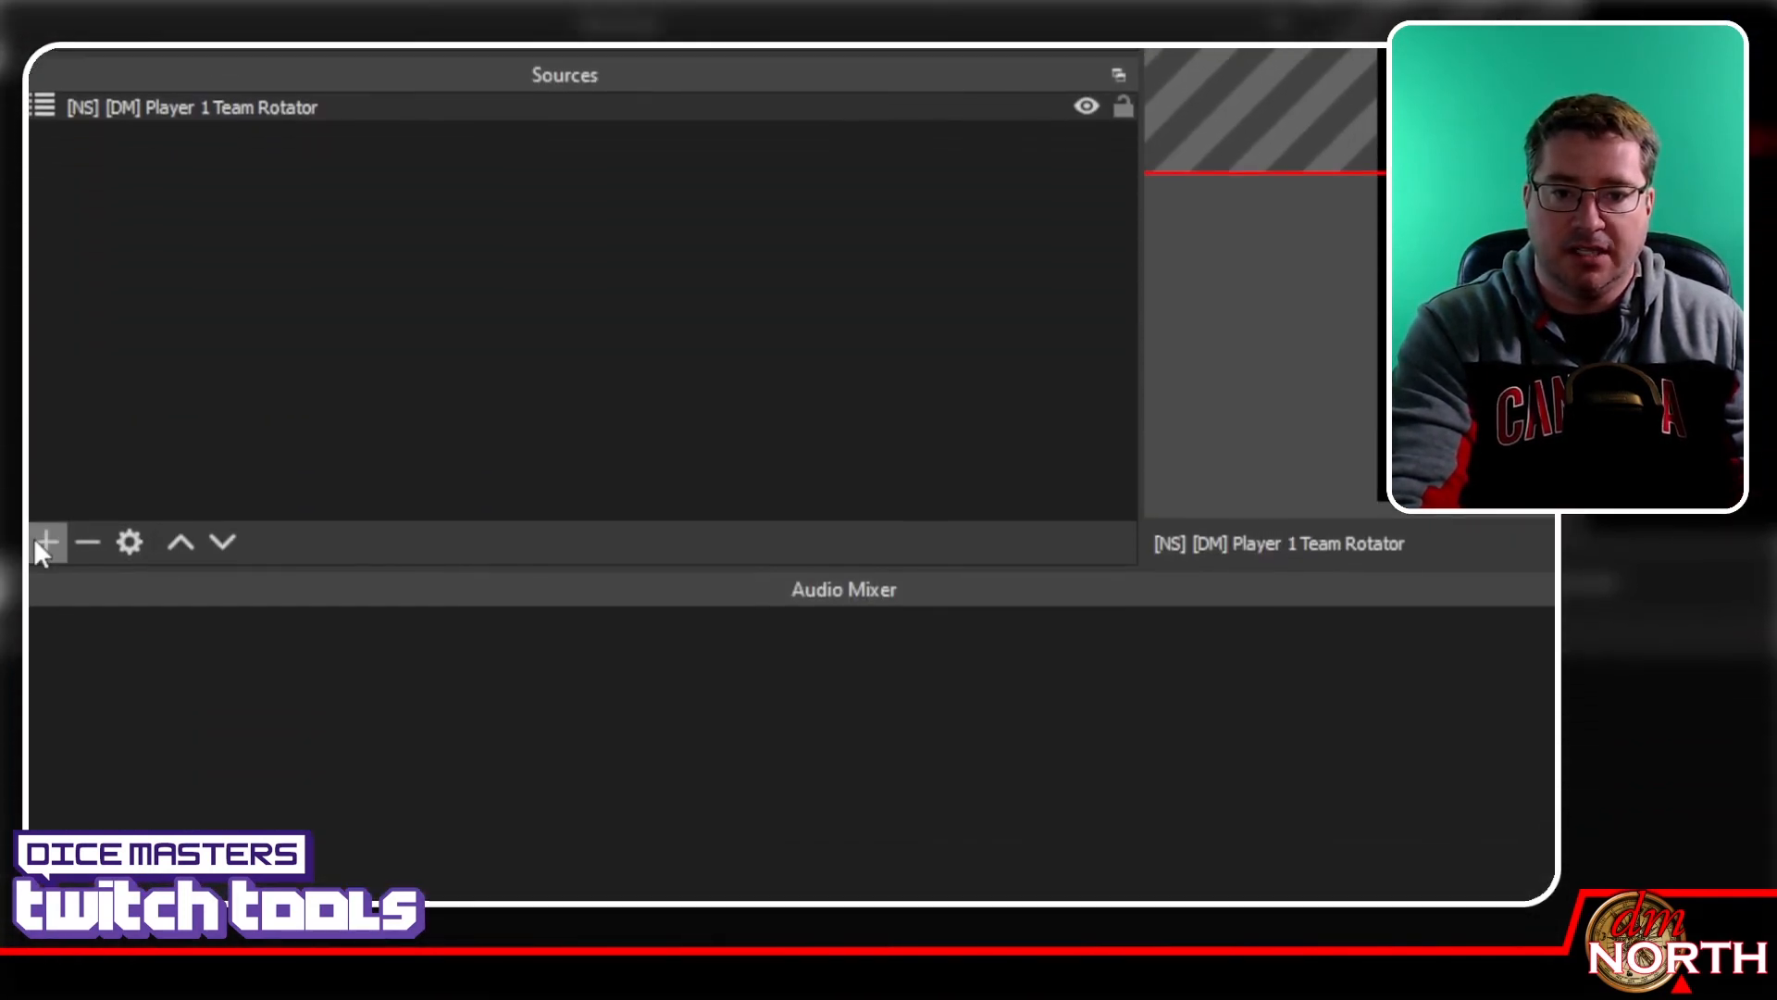
Add the existing [NS] [DM] Player 2 Team Rotator scene as a visible source in Player 1 Scene
click(37, 538)
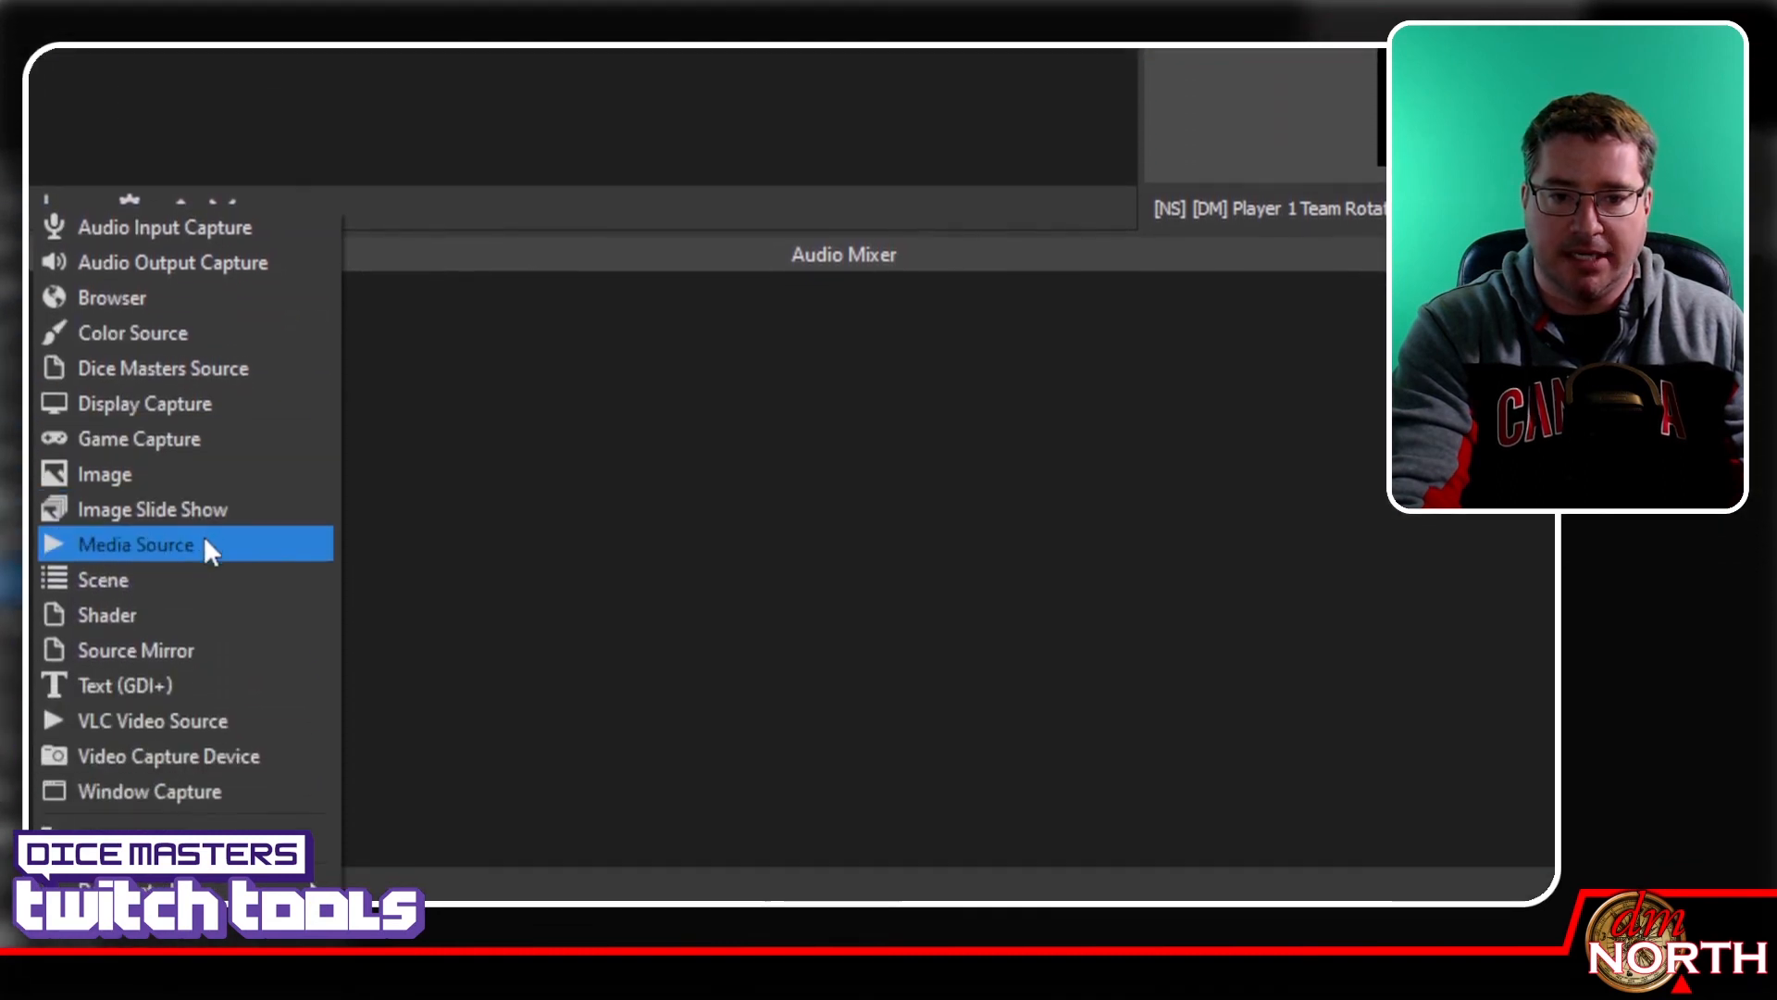
click(204, 909)
click(1183, 529)
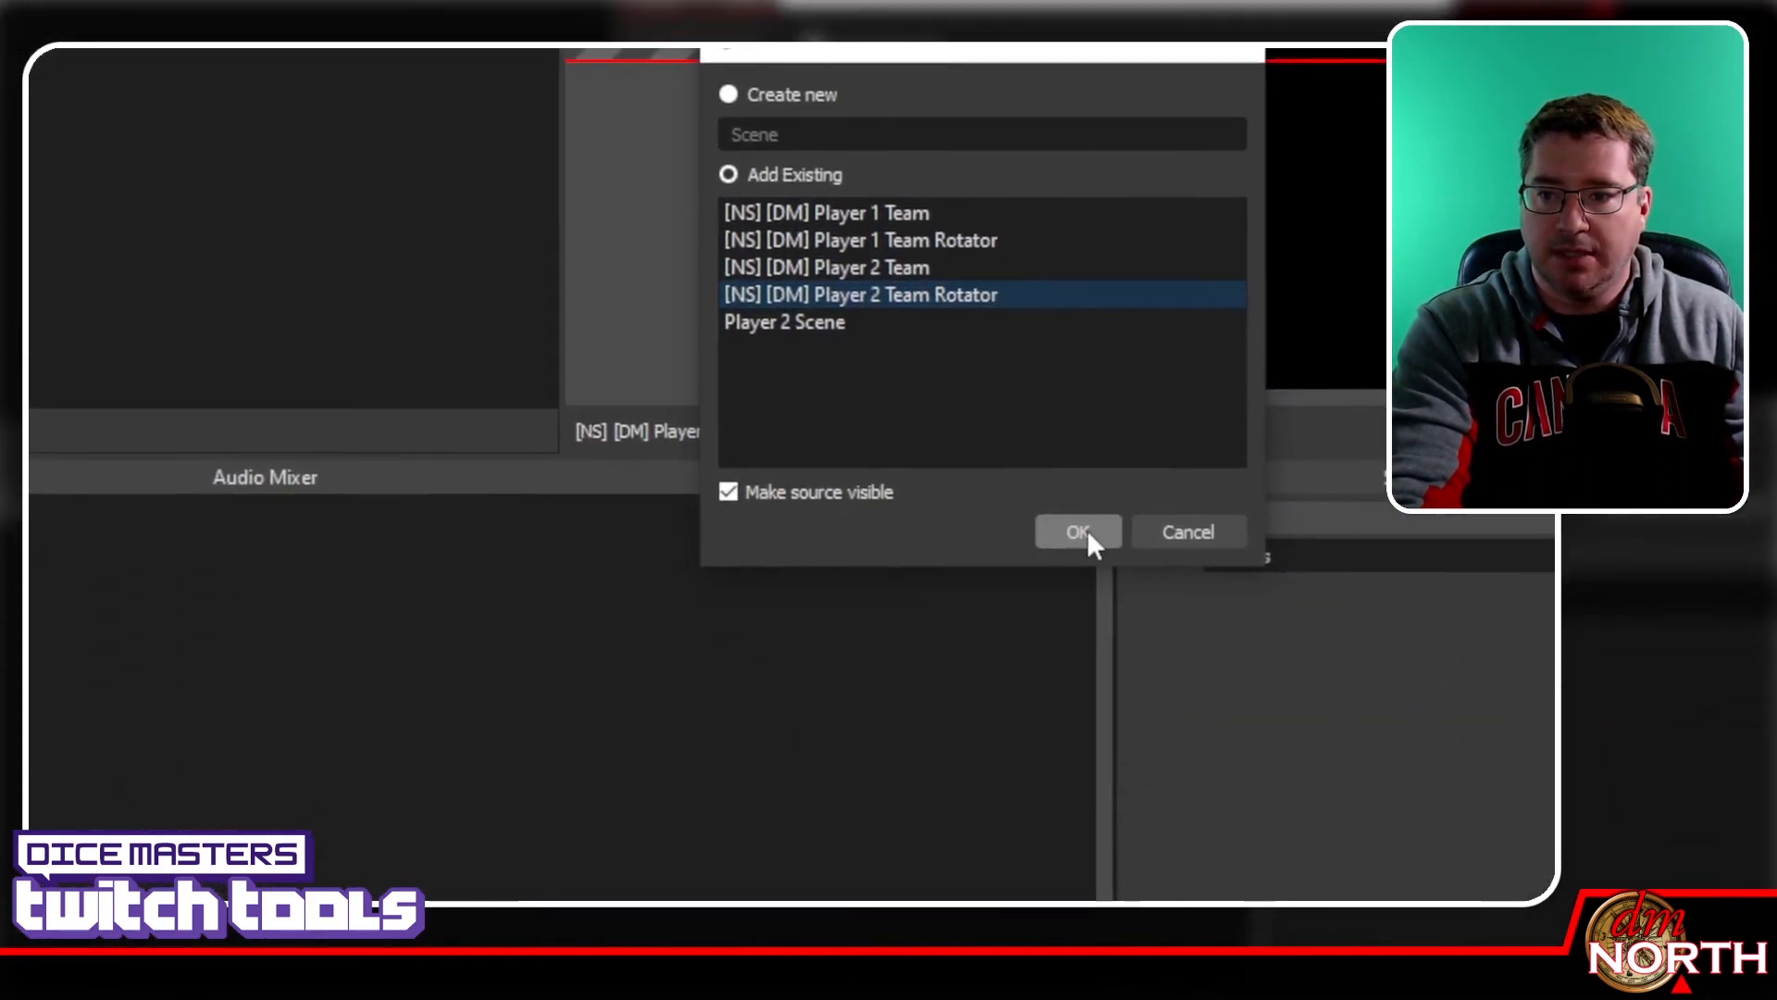
click(1083, 531)
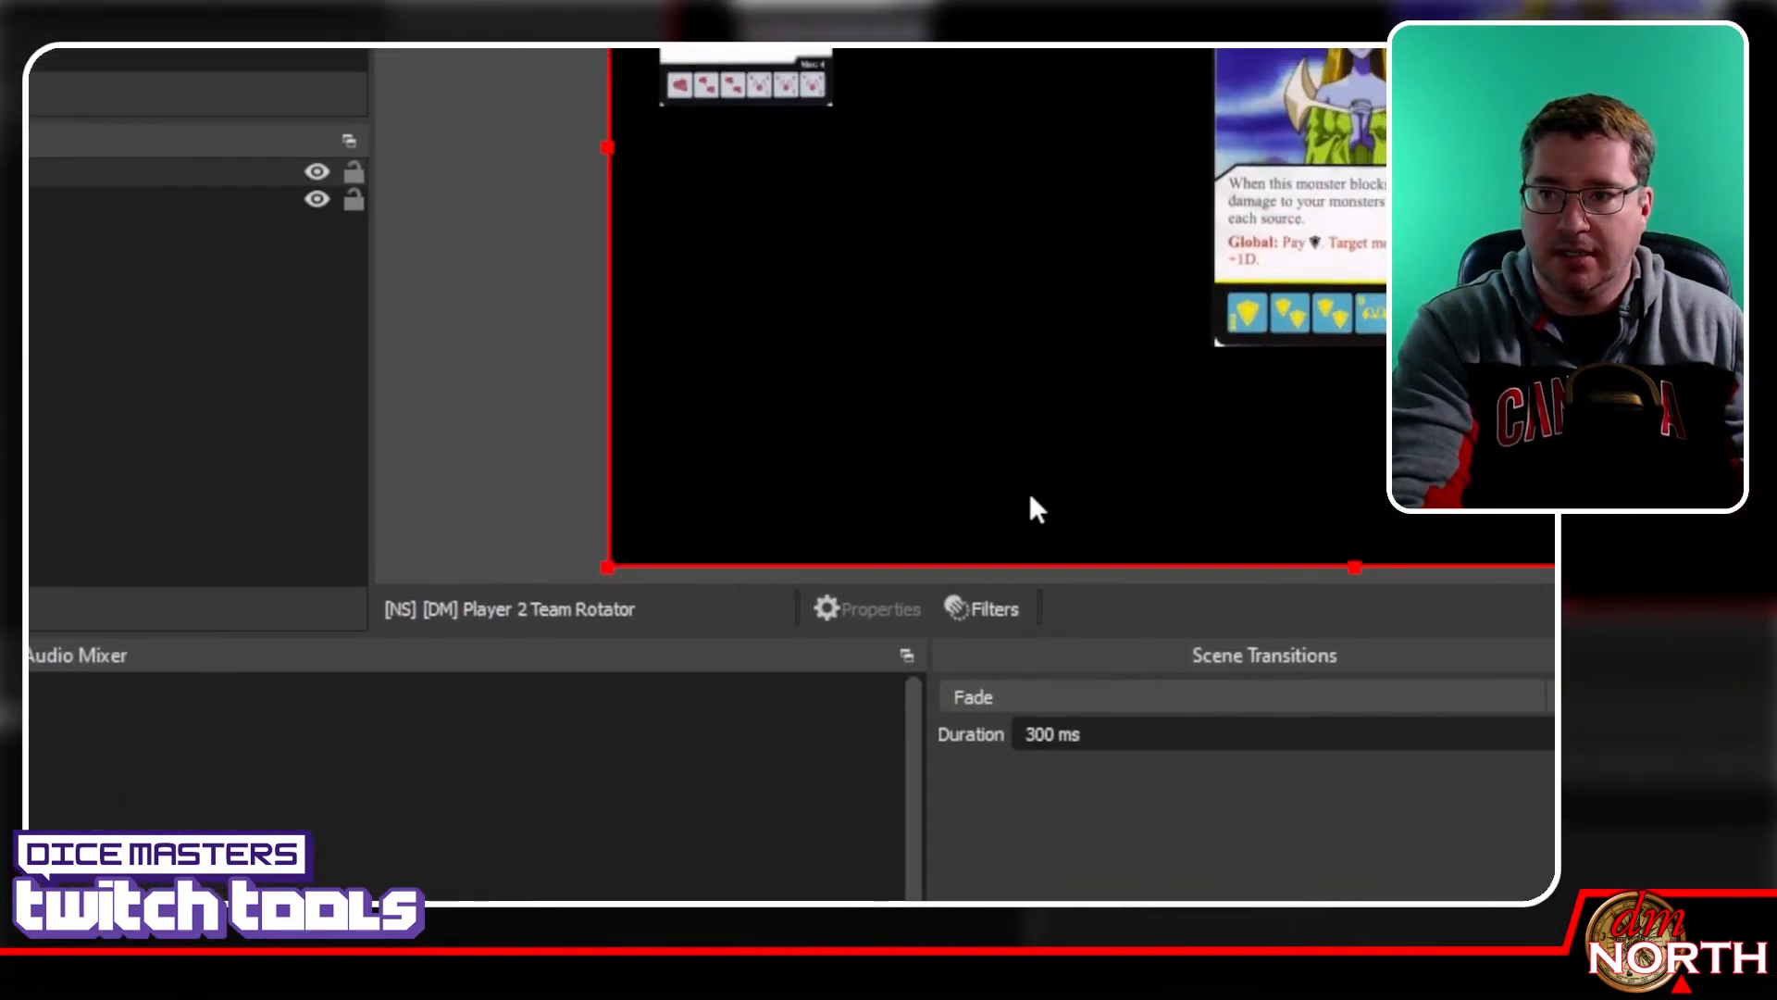
Scale down the Player 2 Team Rotator source and position its card in the lower-right area of the canvas
drag(610, 536, 1042, 293)
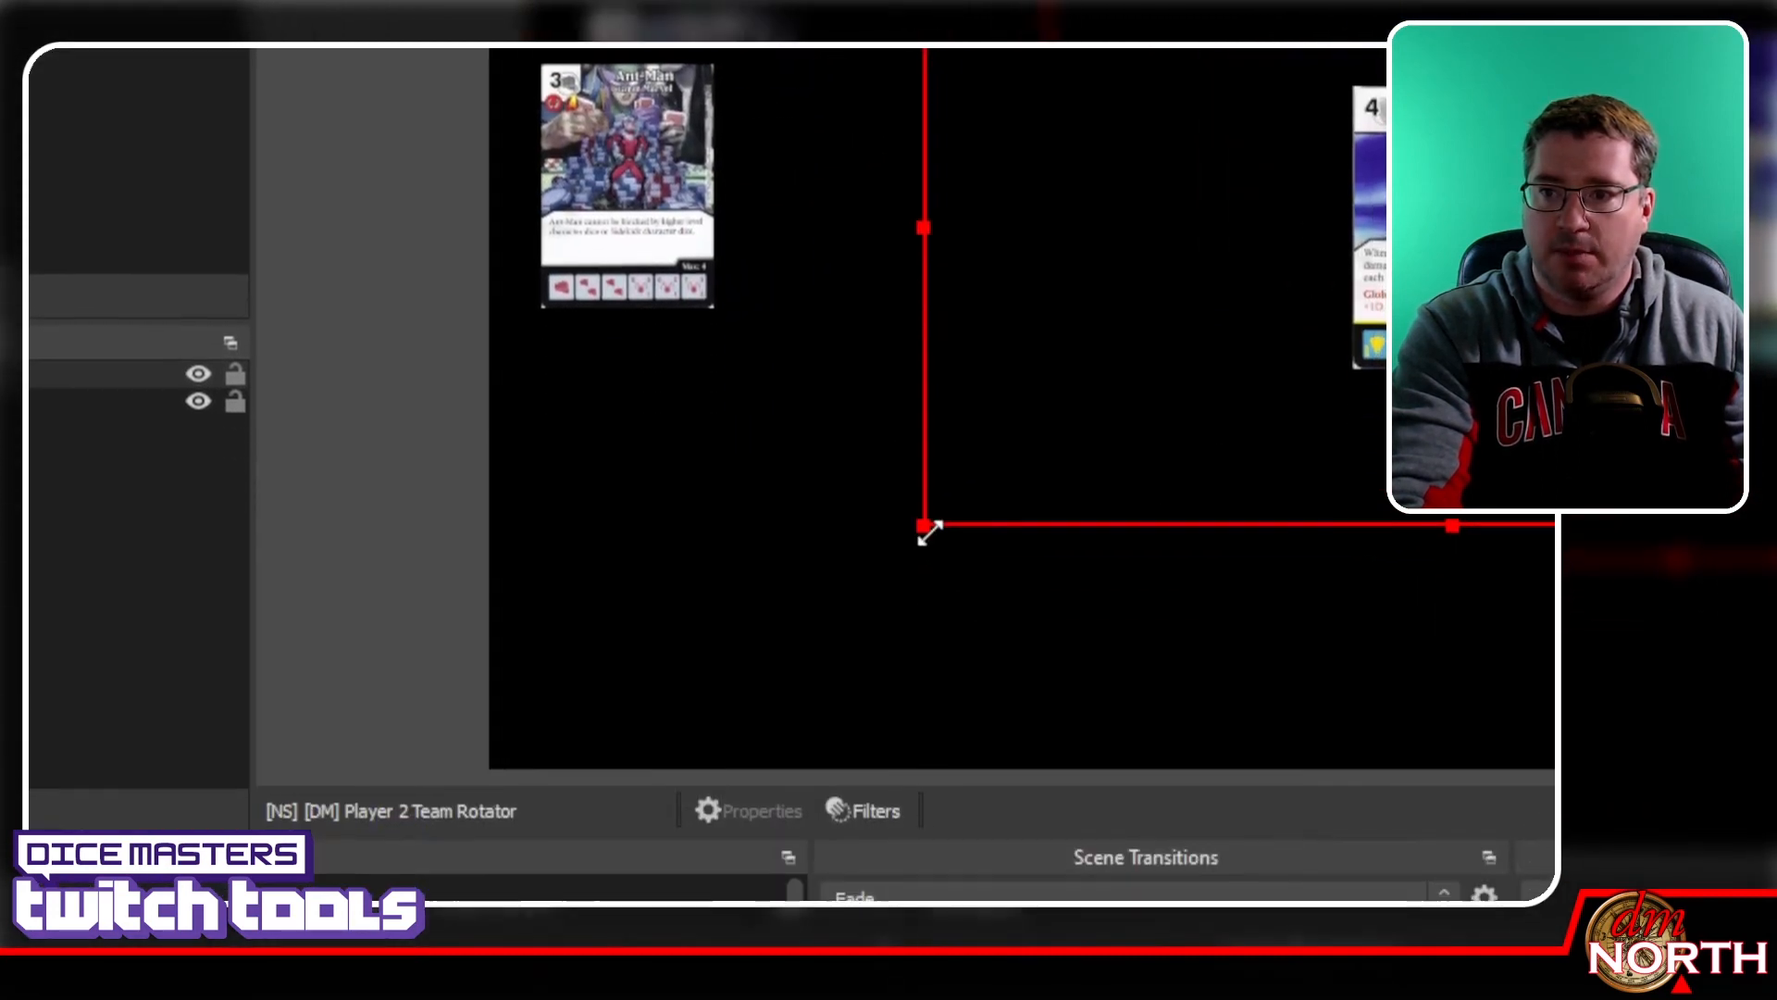
drag(930, 533, 665, 679)
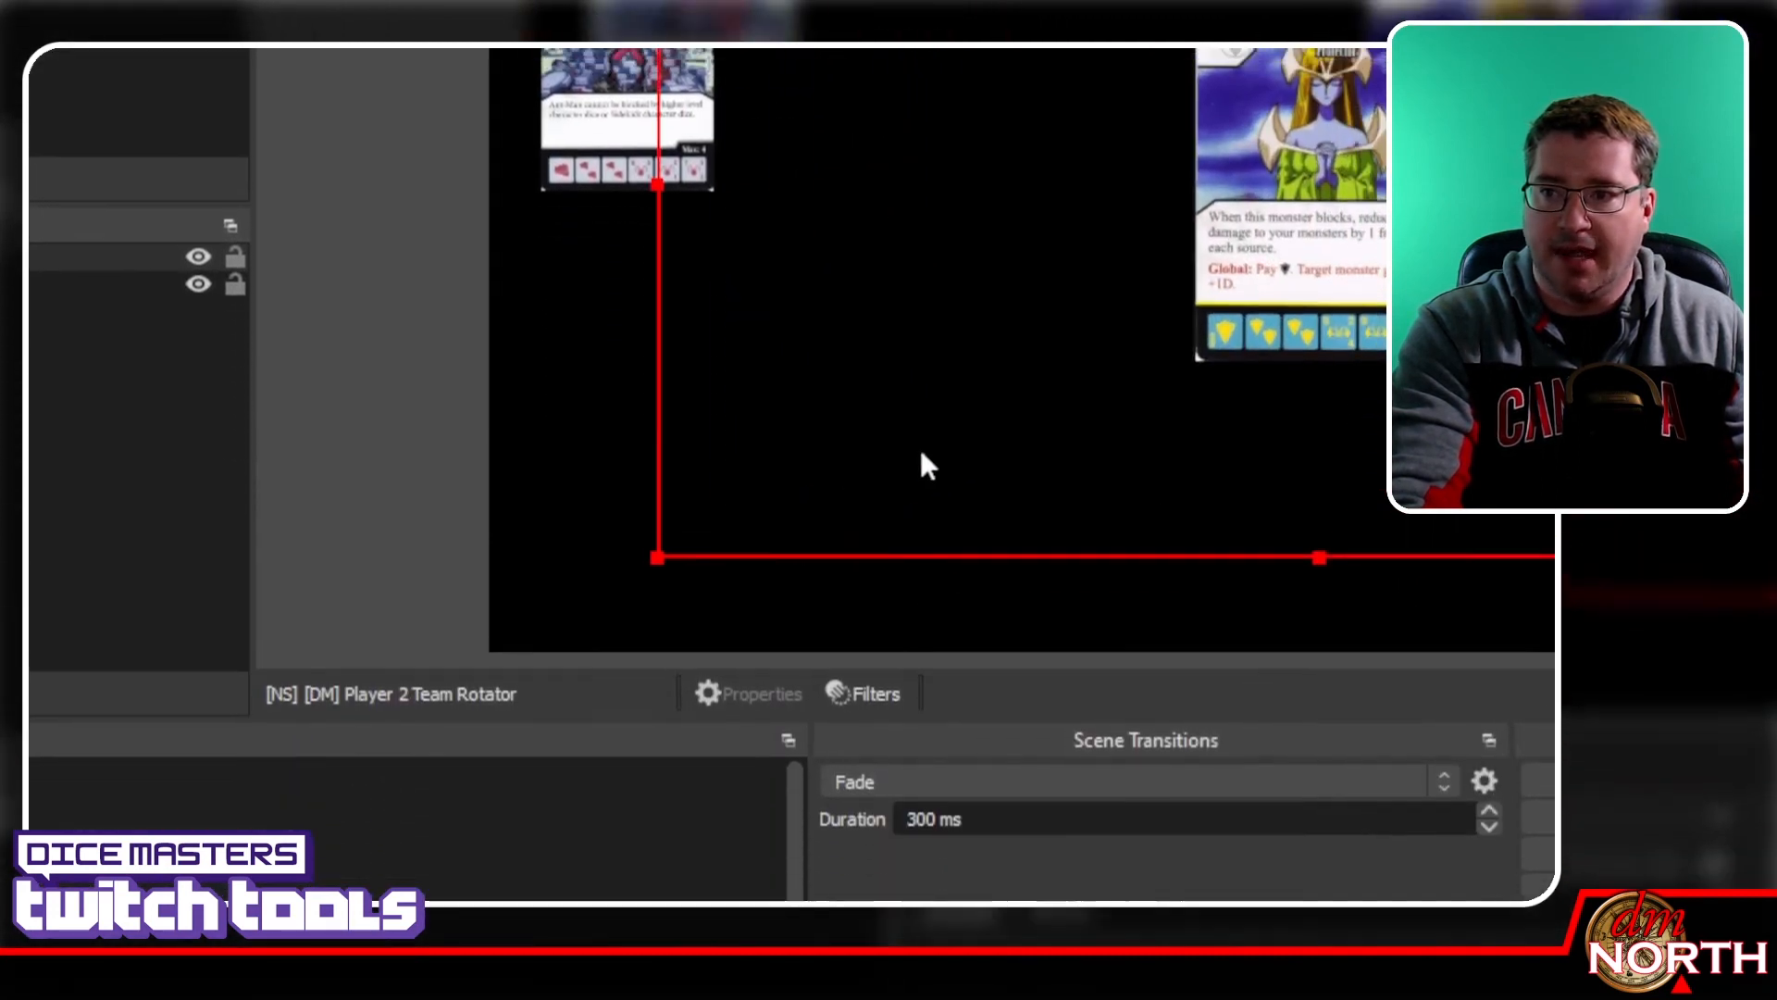
drag(1065, 434, 1452, 641)
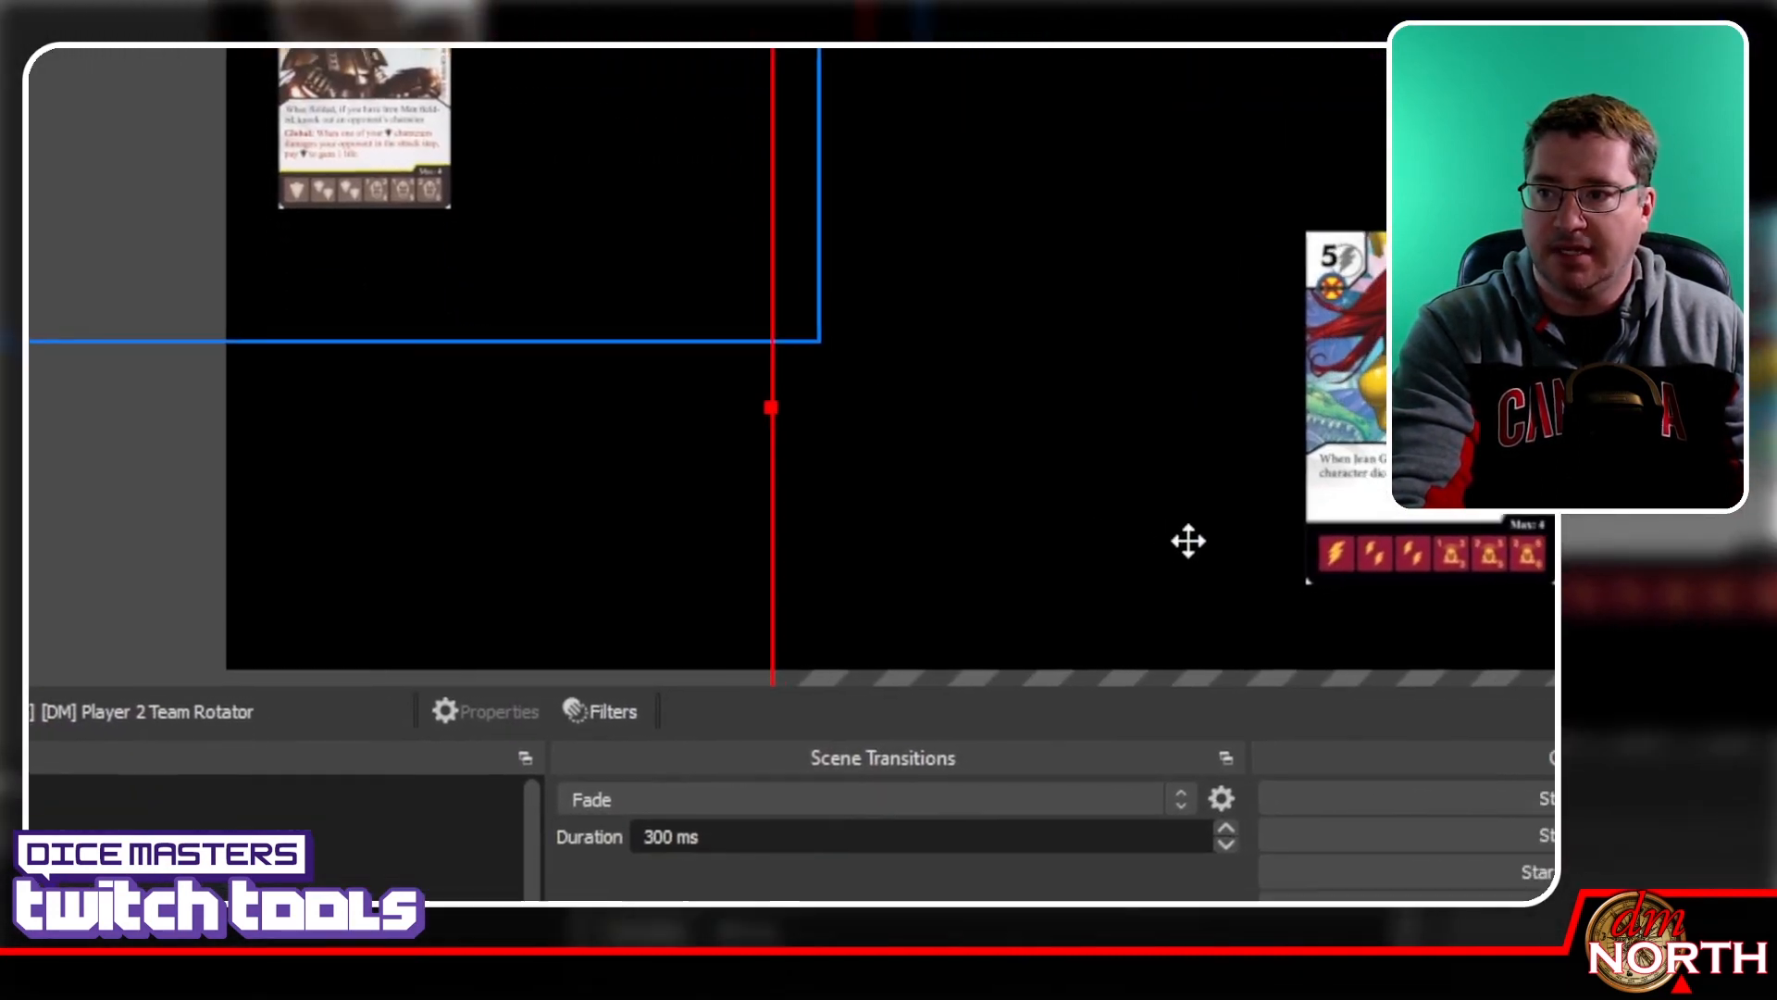
drag(1189, 541, 1107, 536)
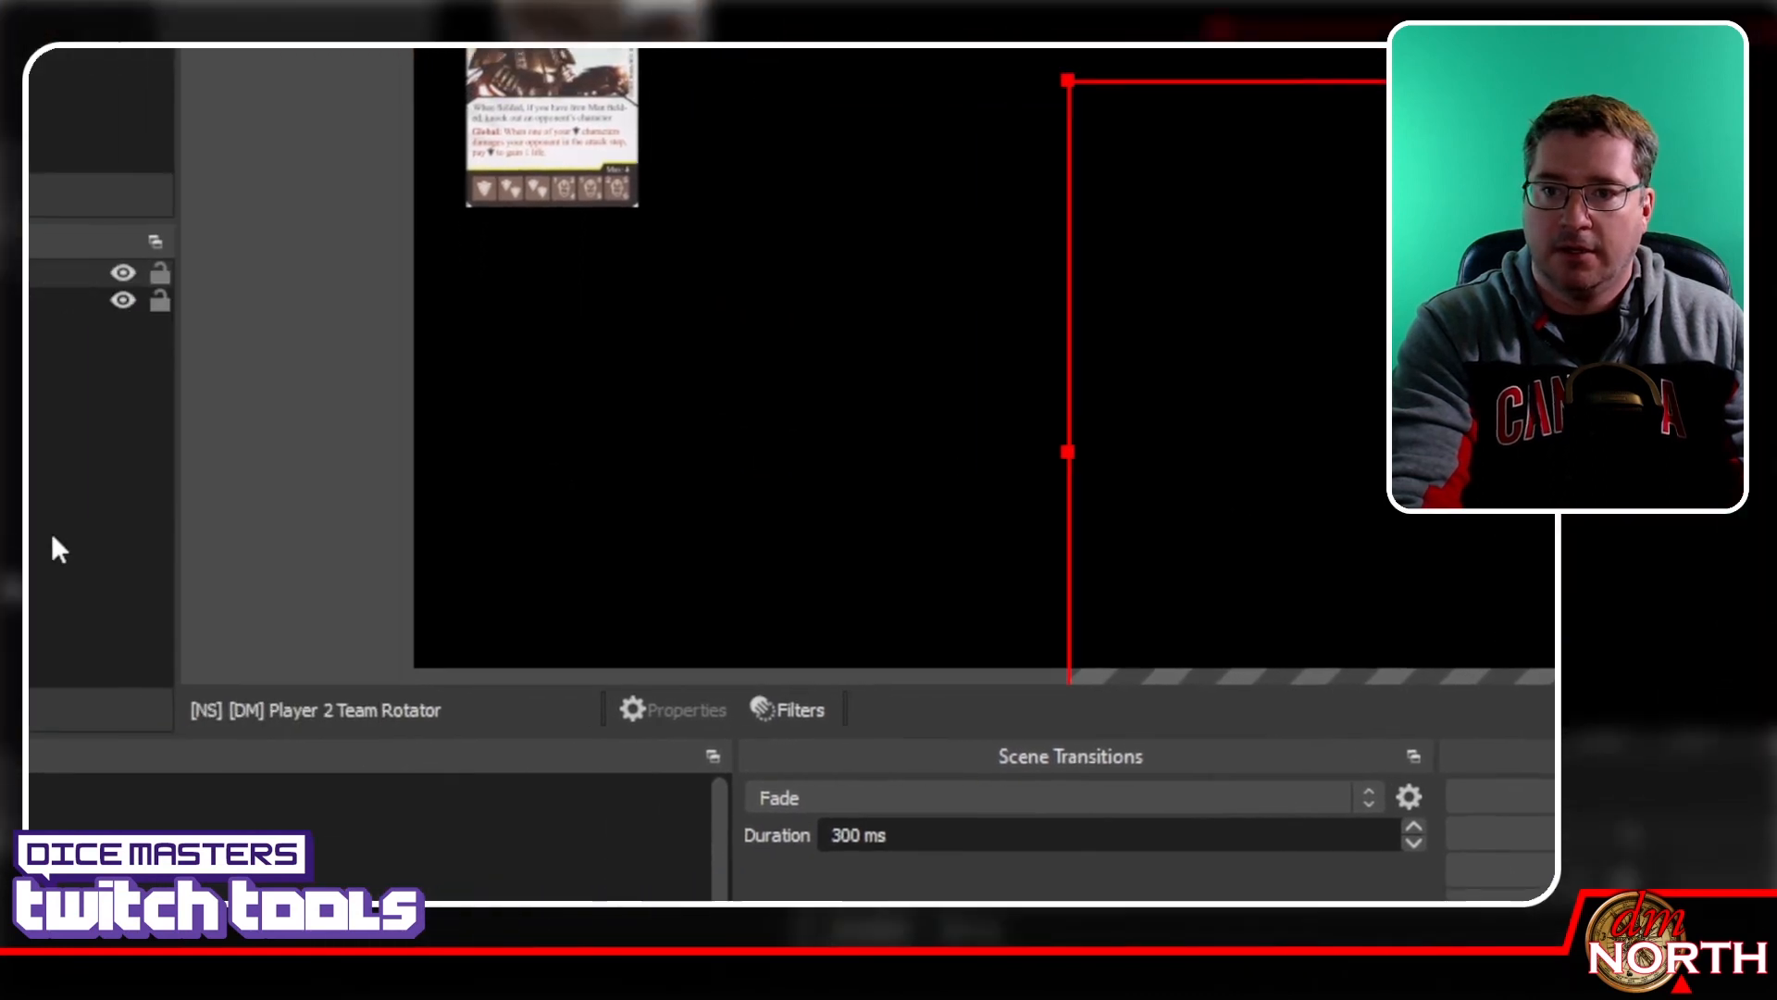
click(368, 541)
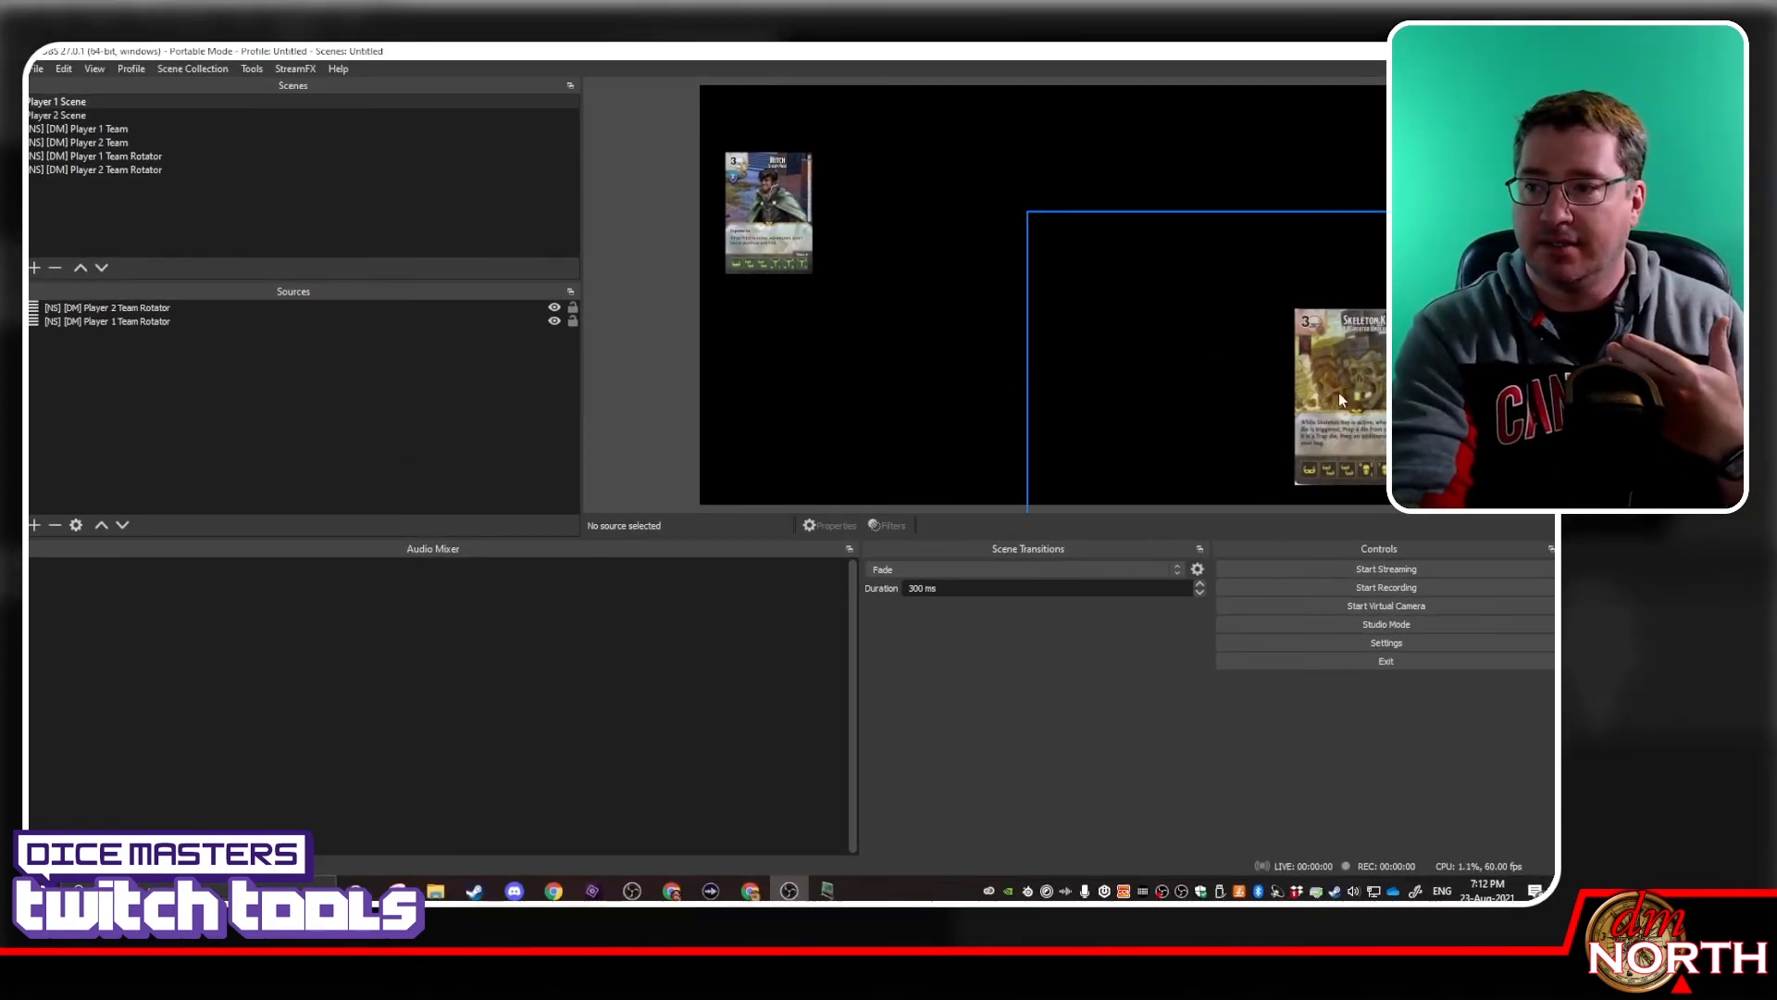
drag(1341, 400, 1253, 386)
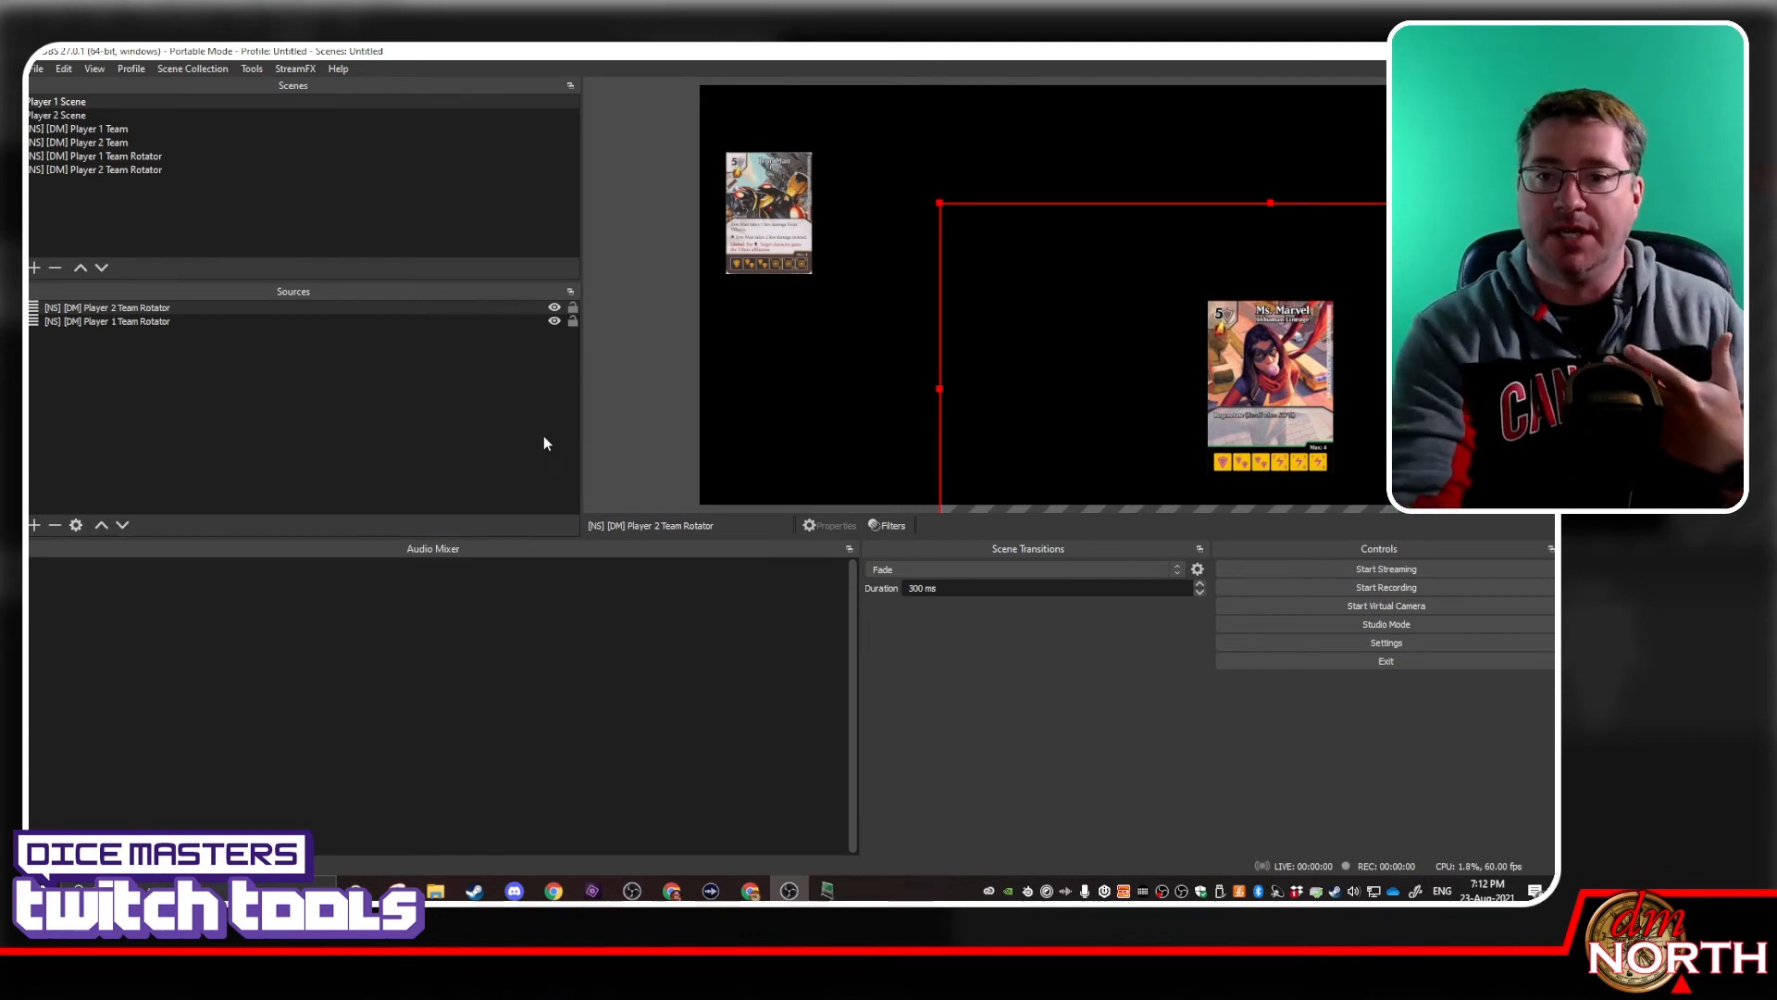
click(376, 446)
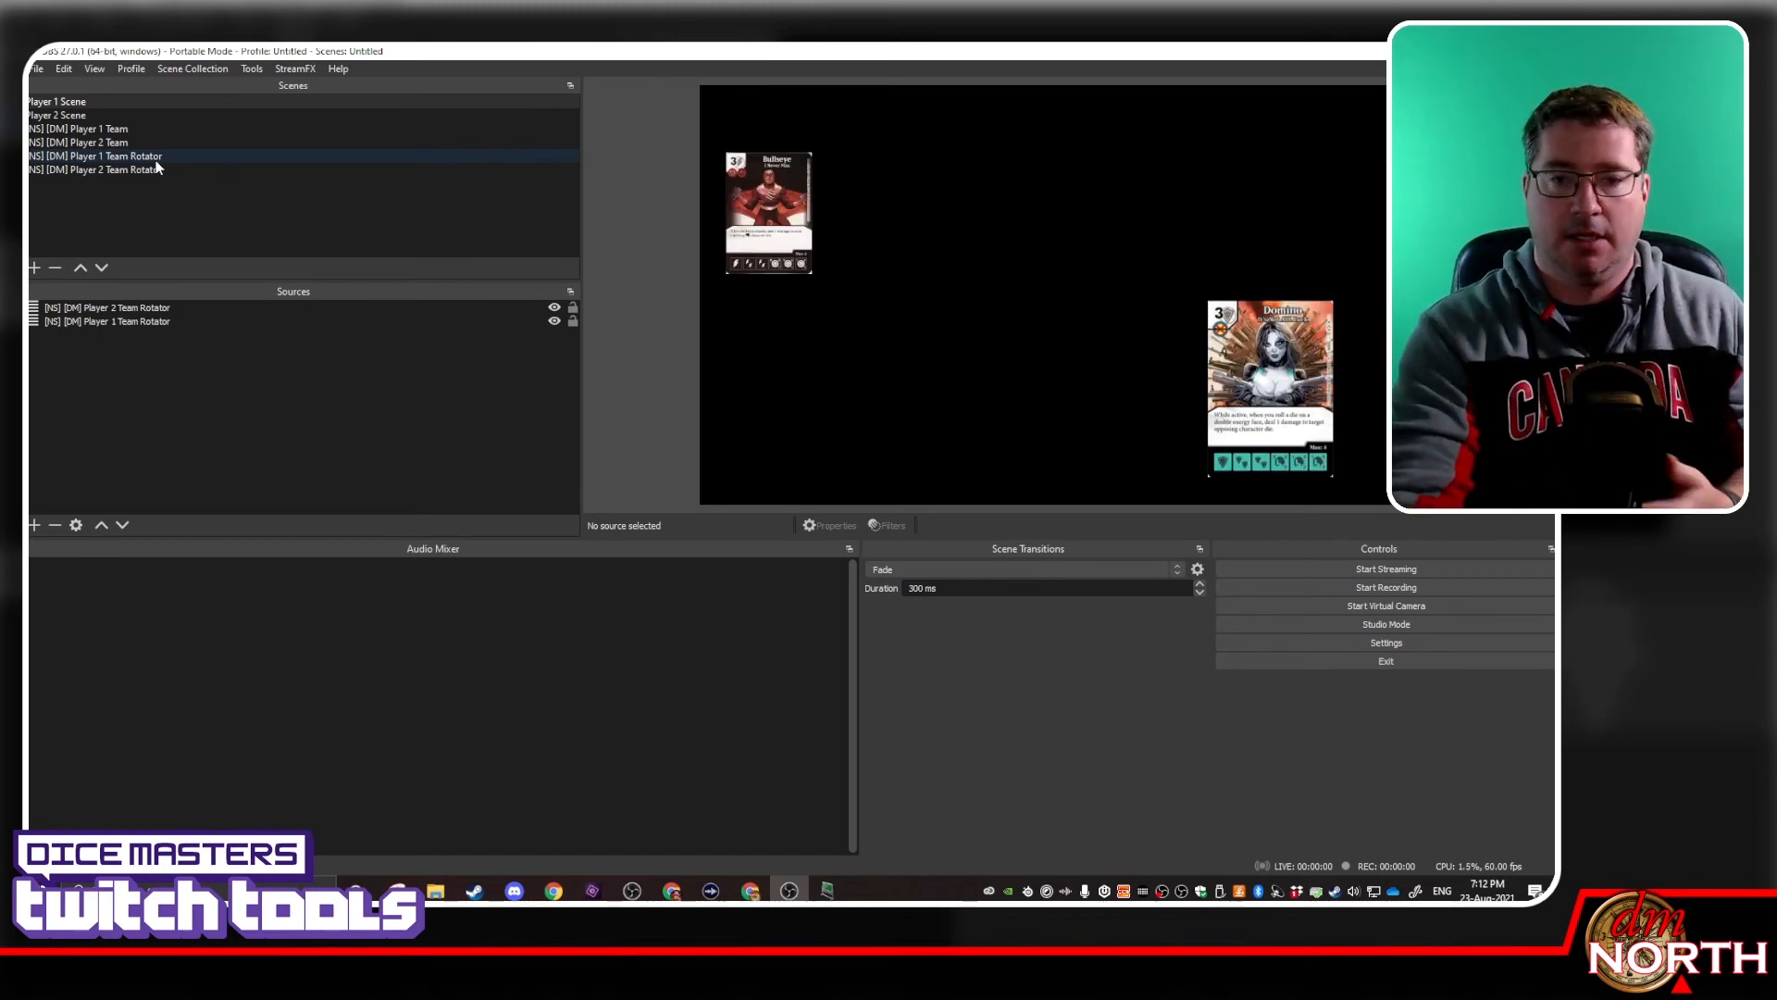
Send !endrotate in the Twitch chat popout and minimize the popout
click(750, 890)
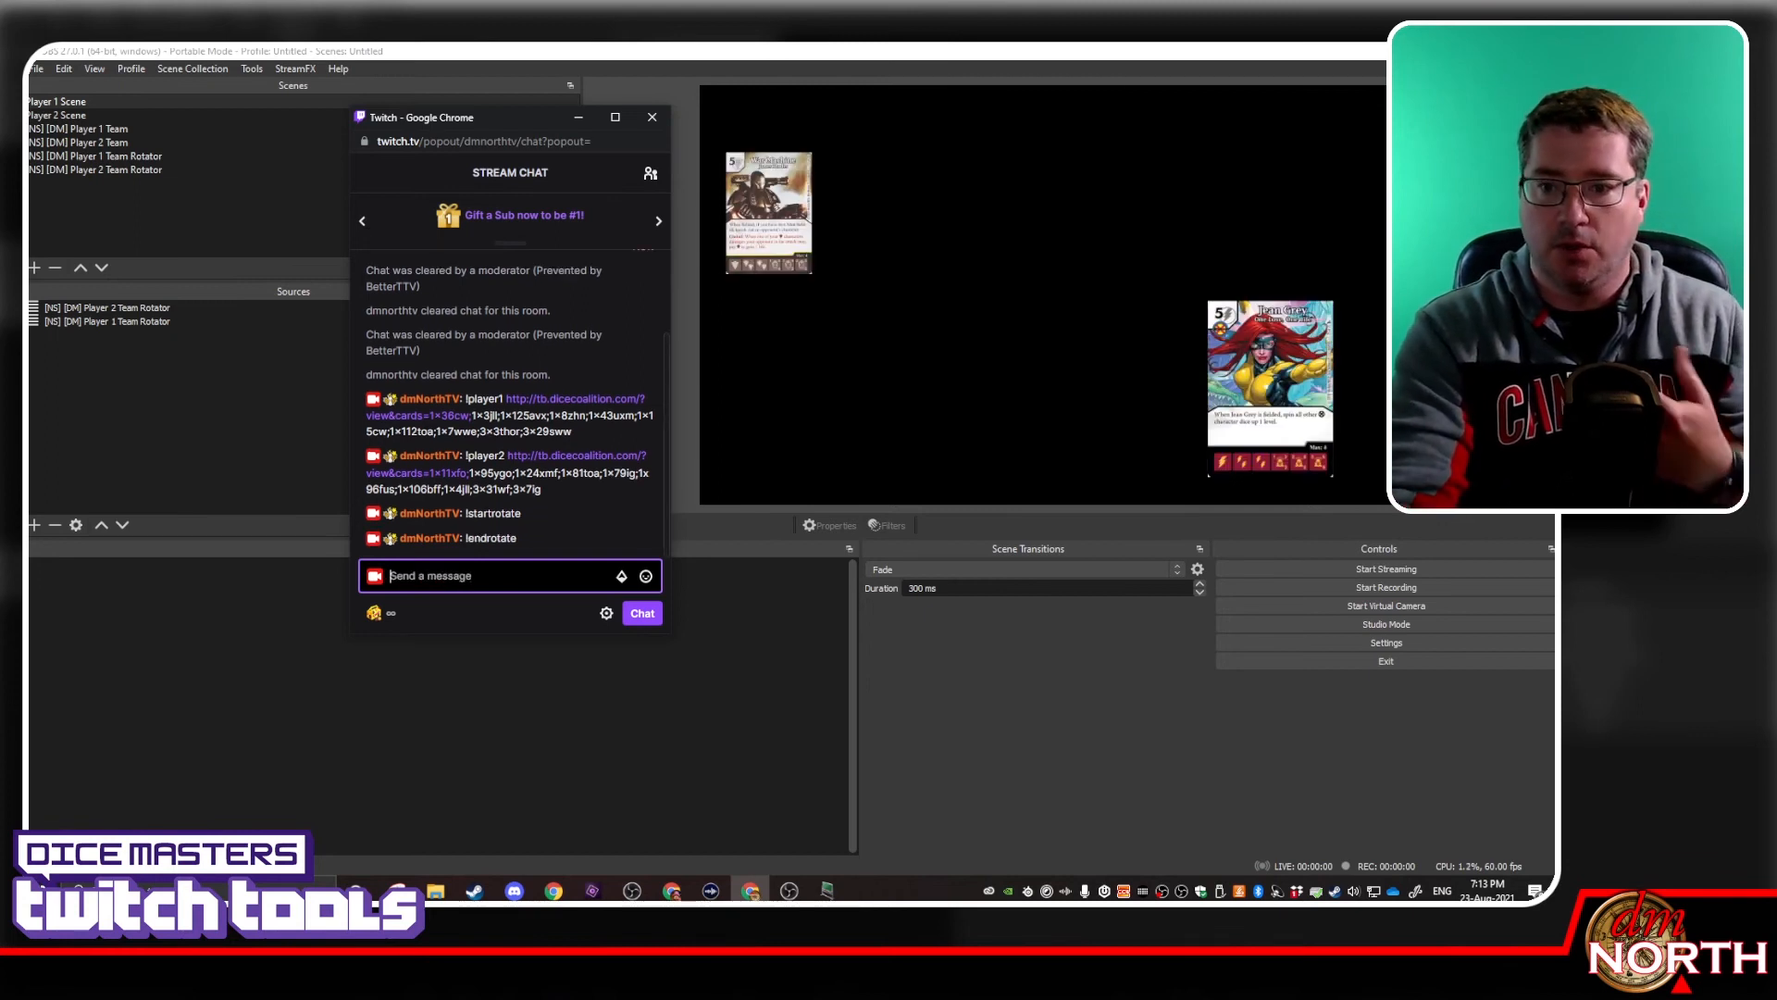
click(578, 118)
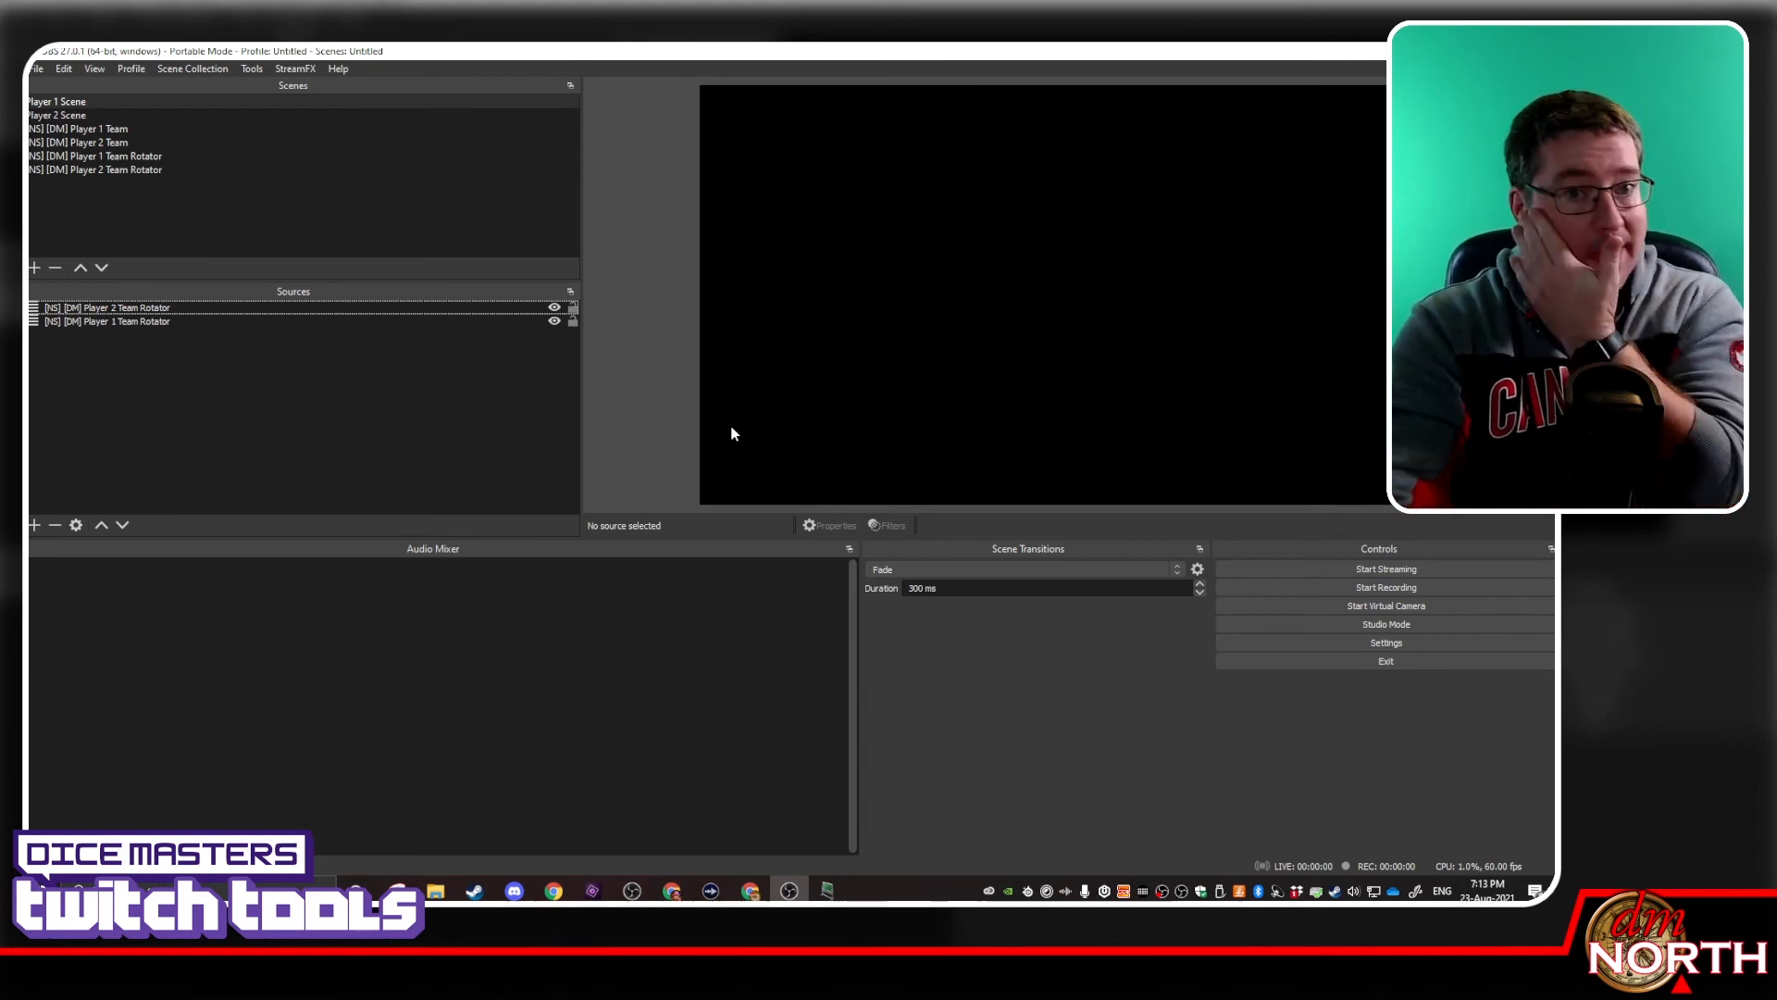
Duplicate the [NS] [DM] Player 1 Team scene under the name [NS] [DM] Player 1 Playmat View
click(124, 130)
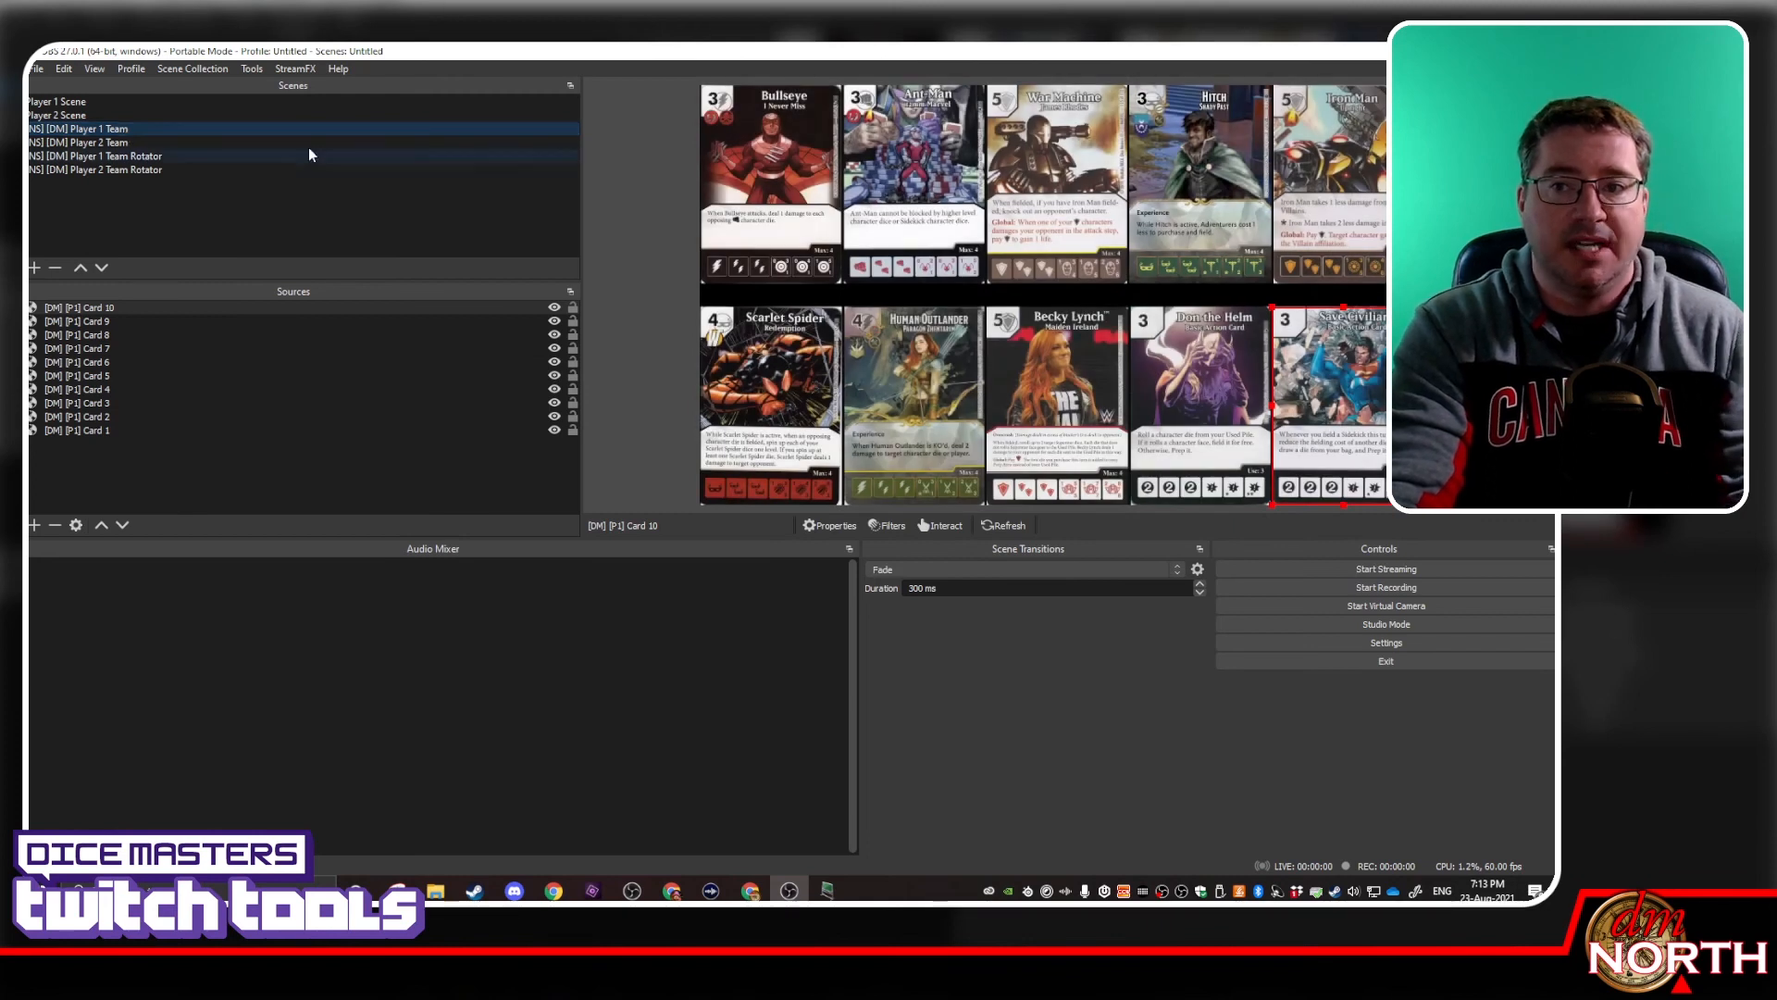
right_click(100, 135)
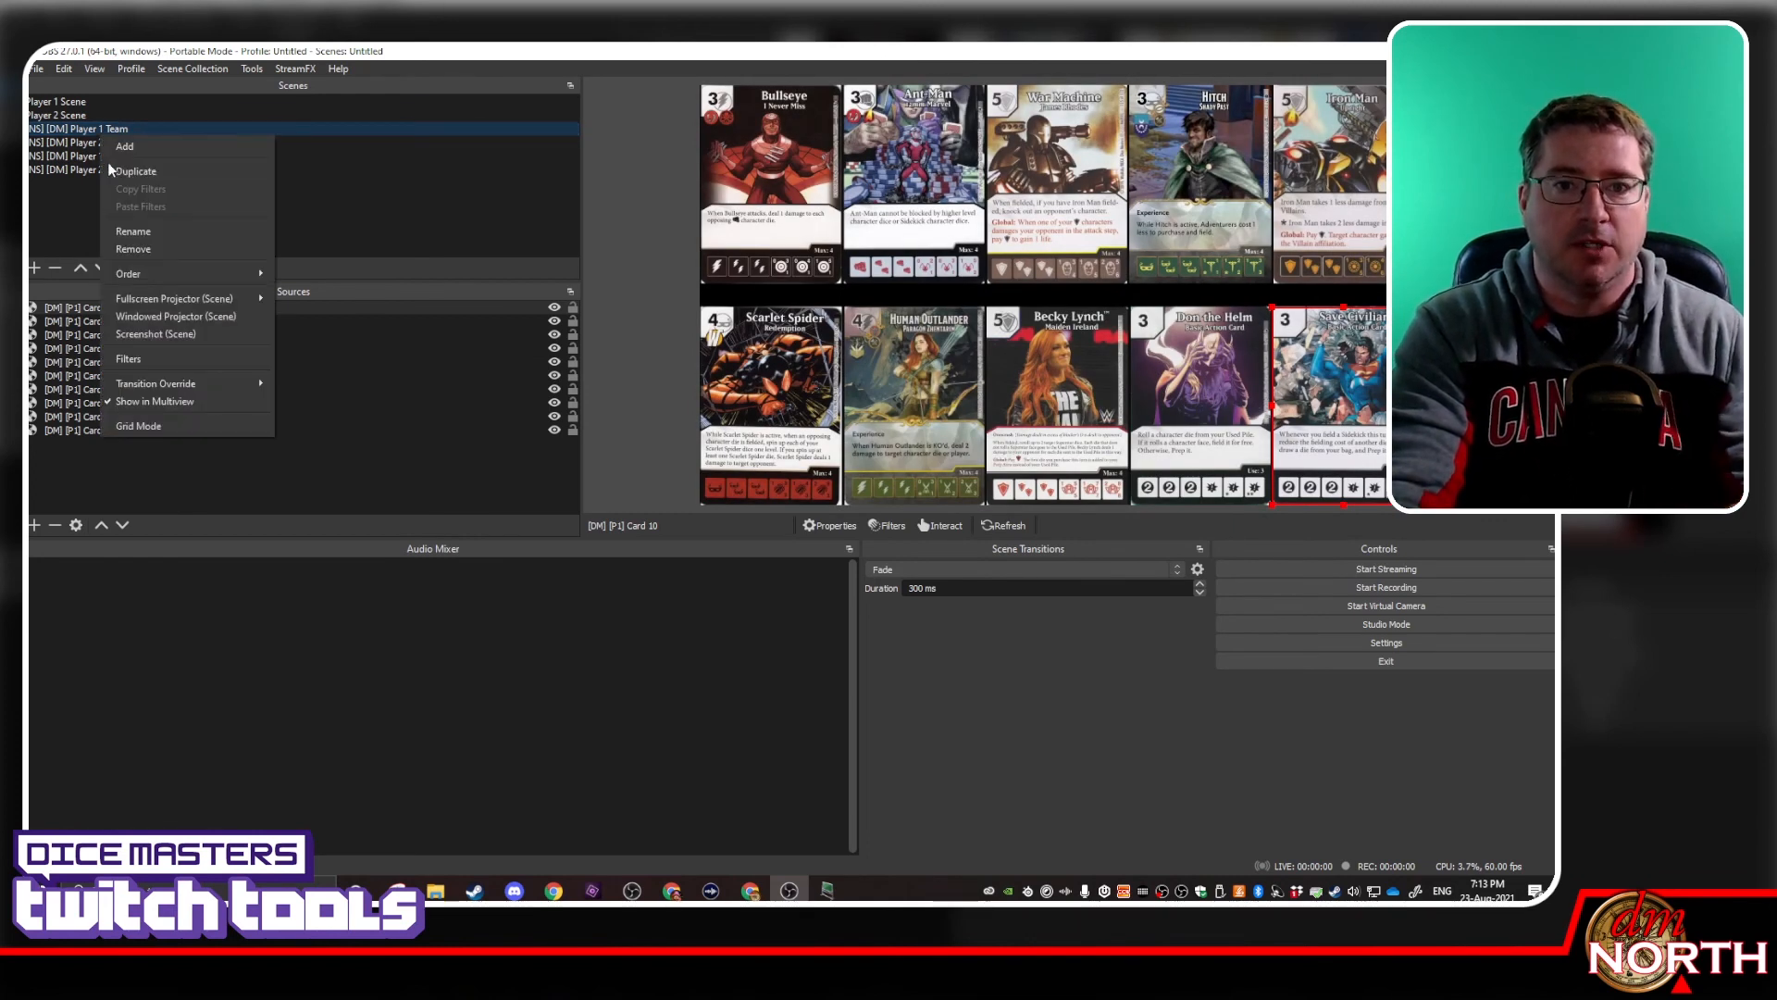
click(135, 171)
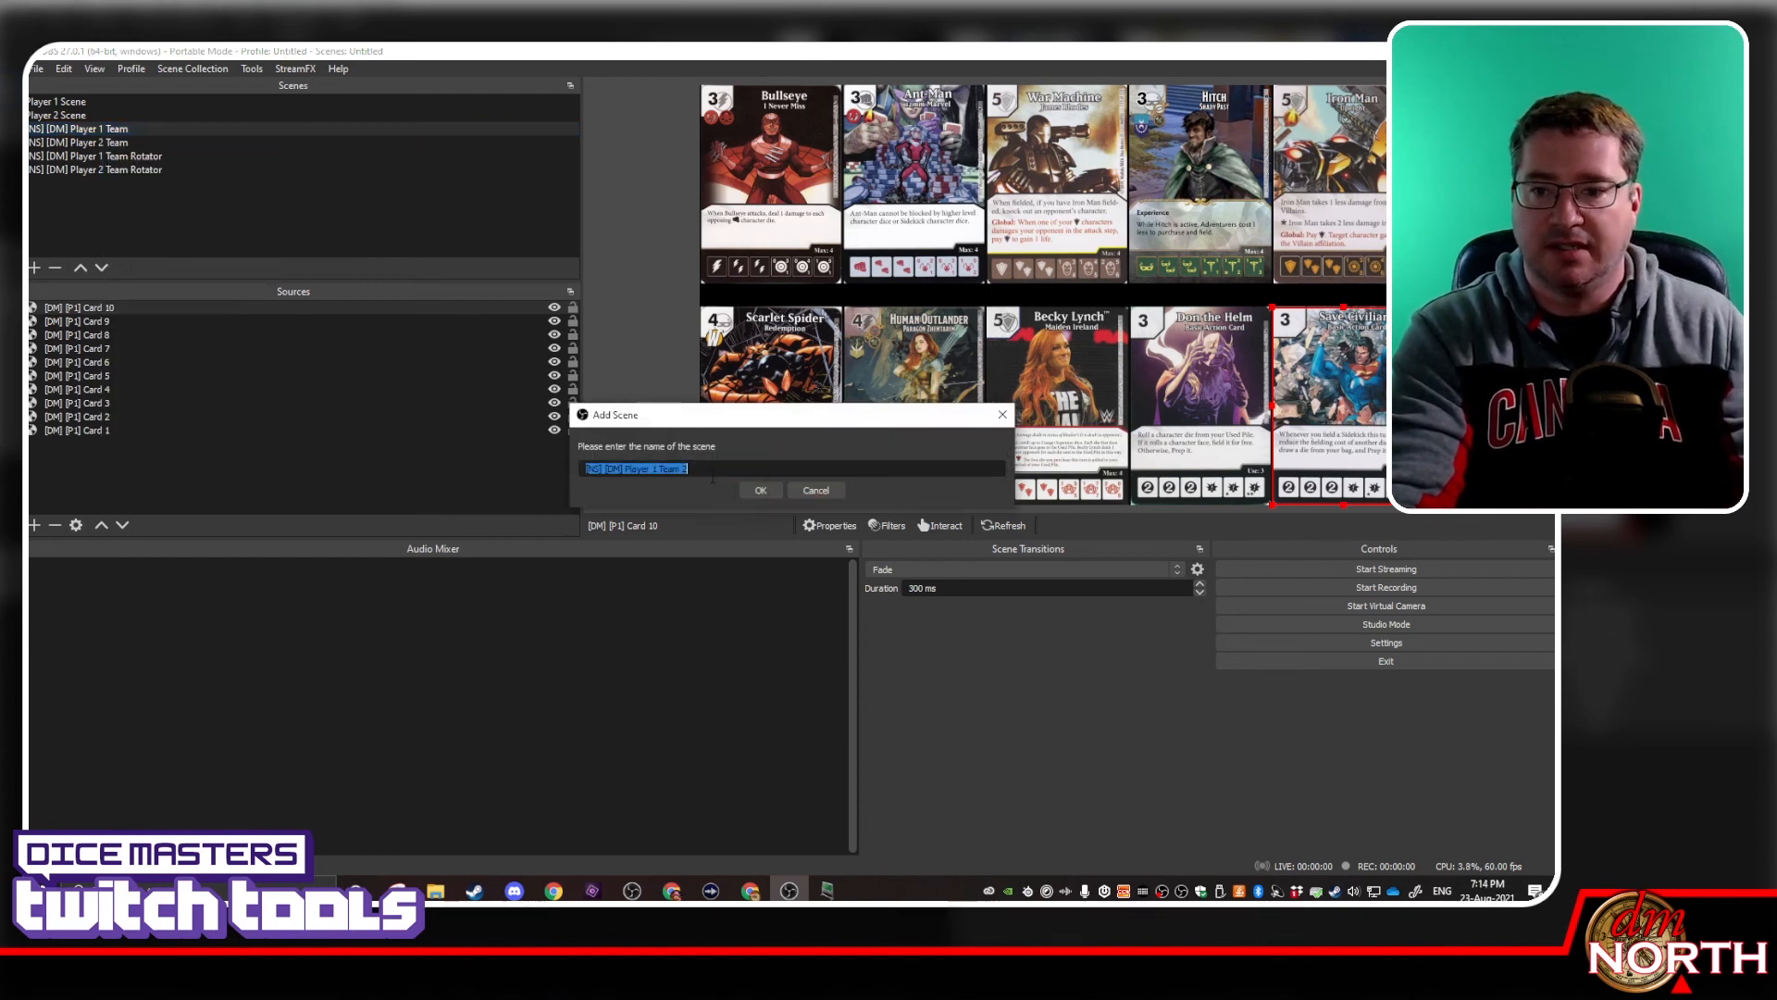
click(713, 469)
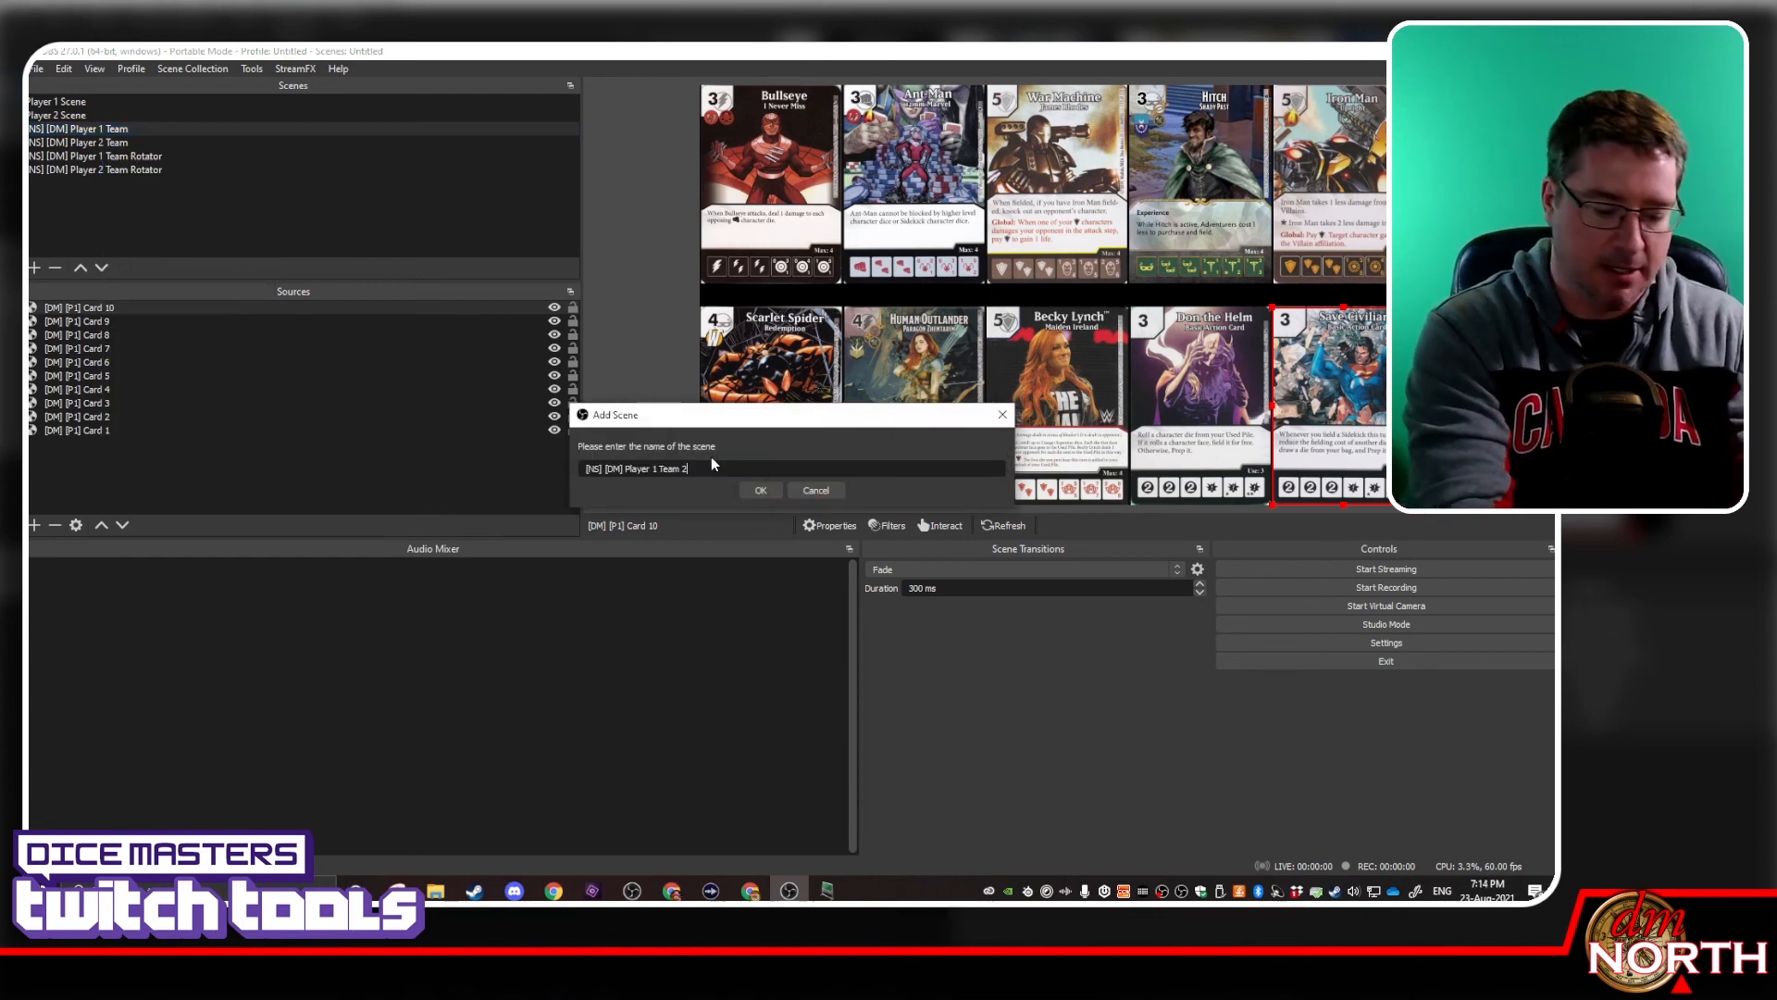
key(BackSpace)
key(BackSpace)
key(BackSpace)
key(BackSpace)
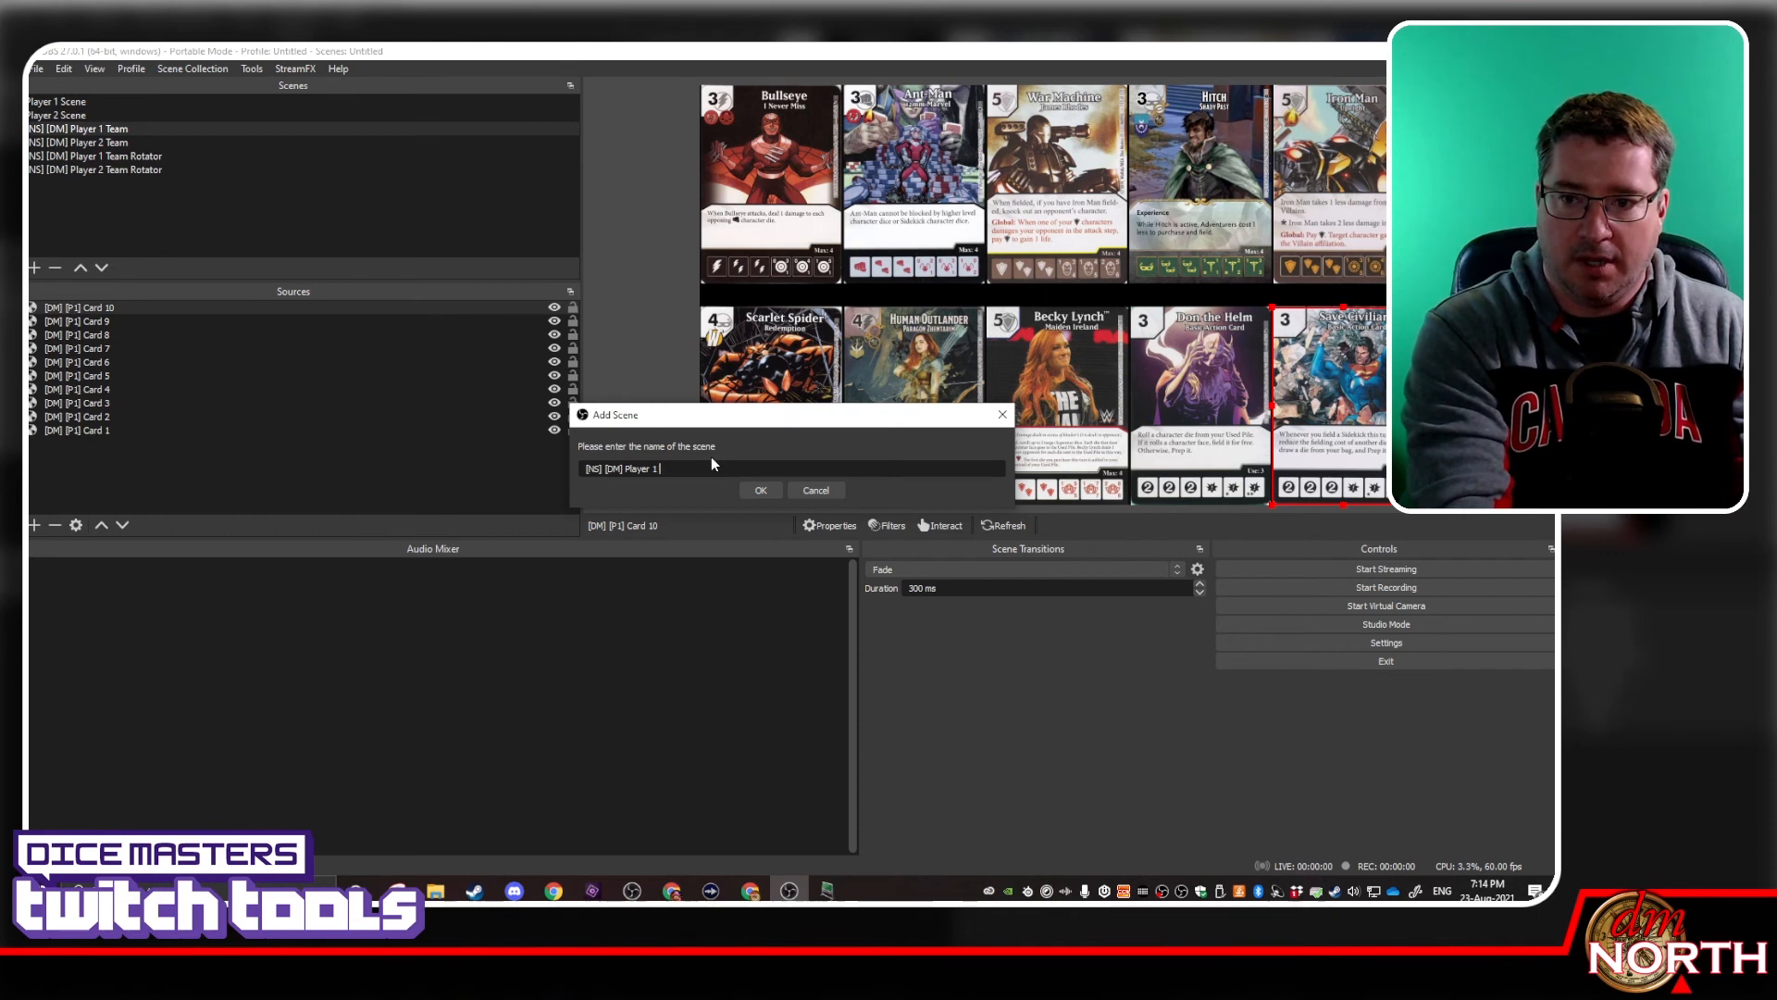
text(Pl)
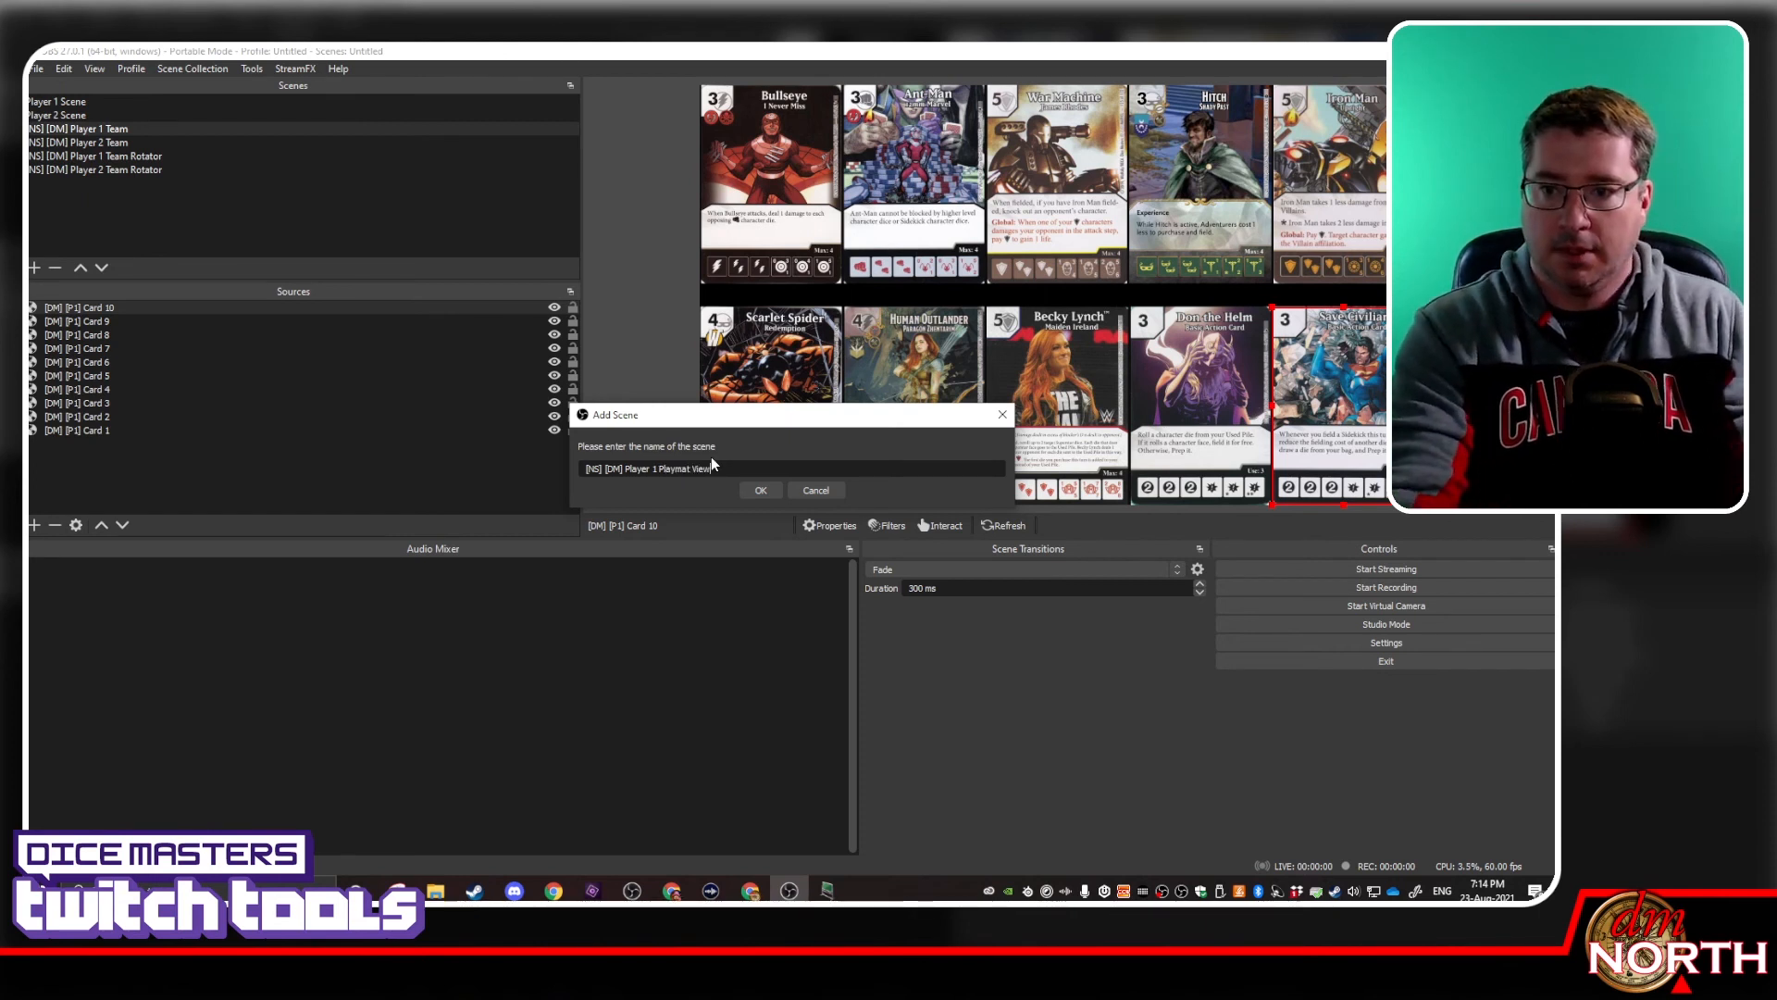
text(aymat View)
click(760, 490)
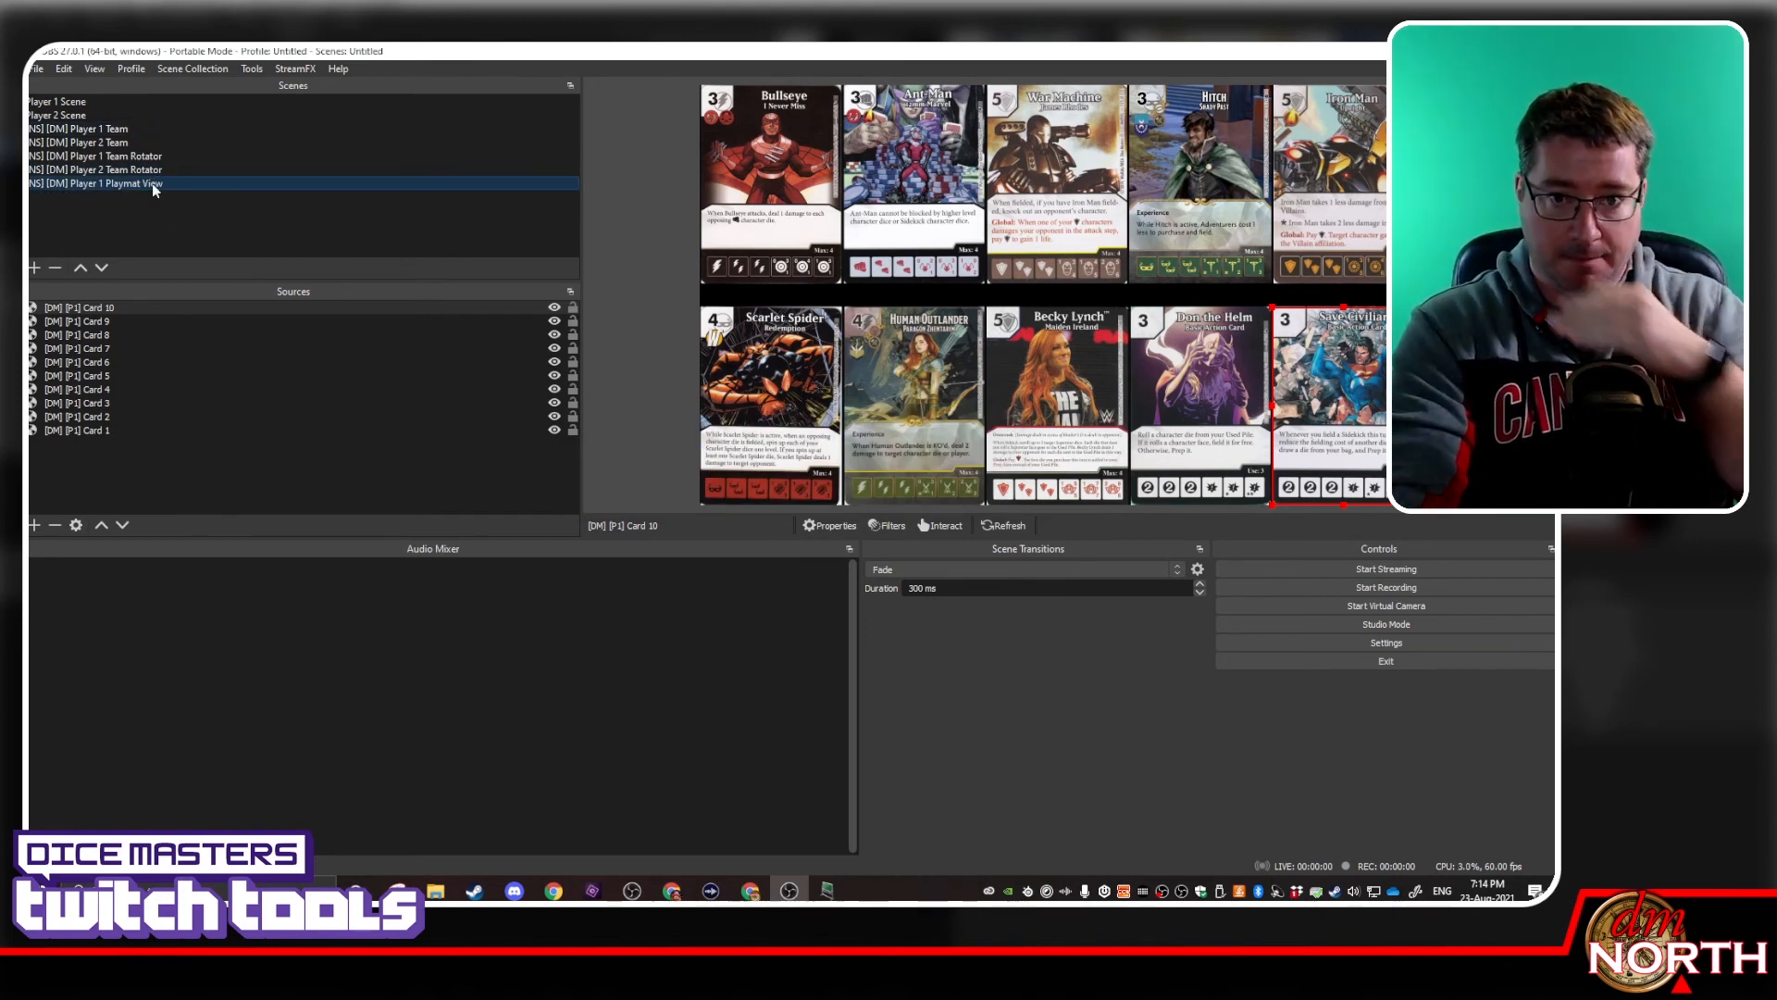
Shrink the Bullseye and Scarlet Spider cards and stack them at the canvas's lower-left edge, with Bullseye directly above Scarlet Spider
click(142, 429)
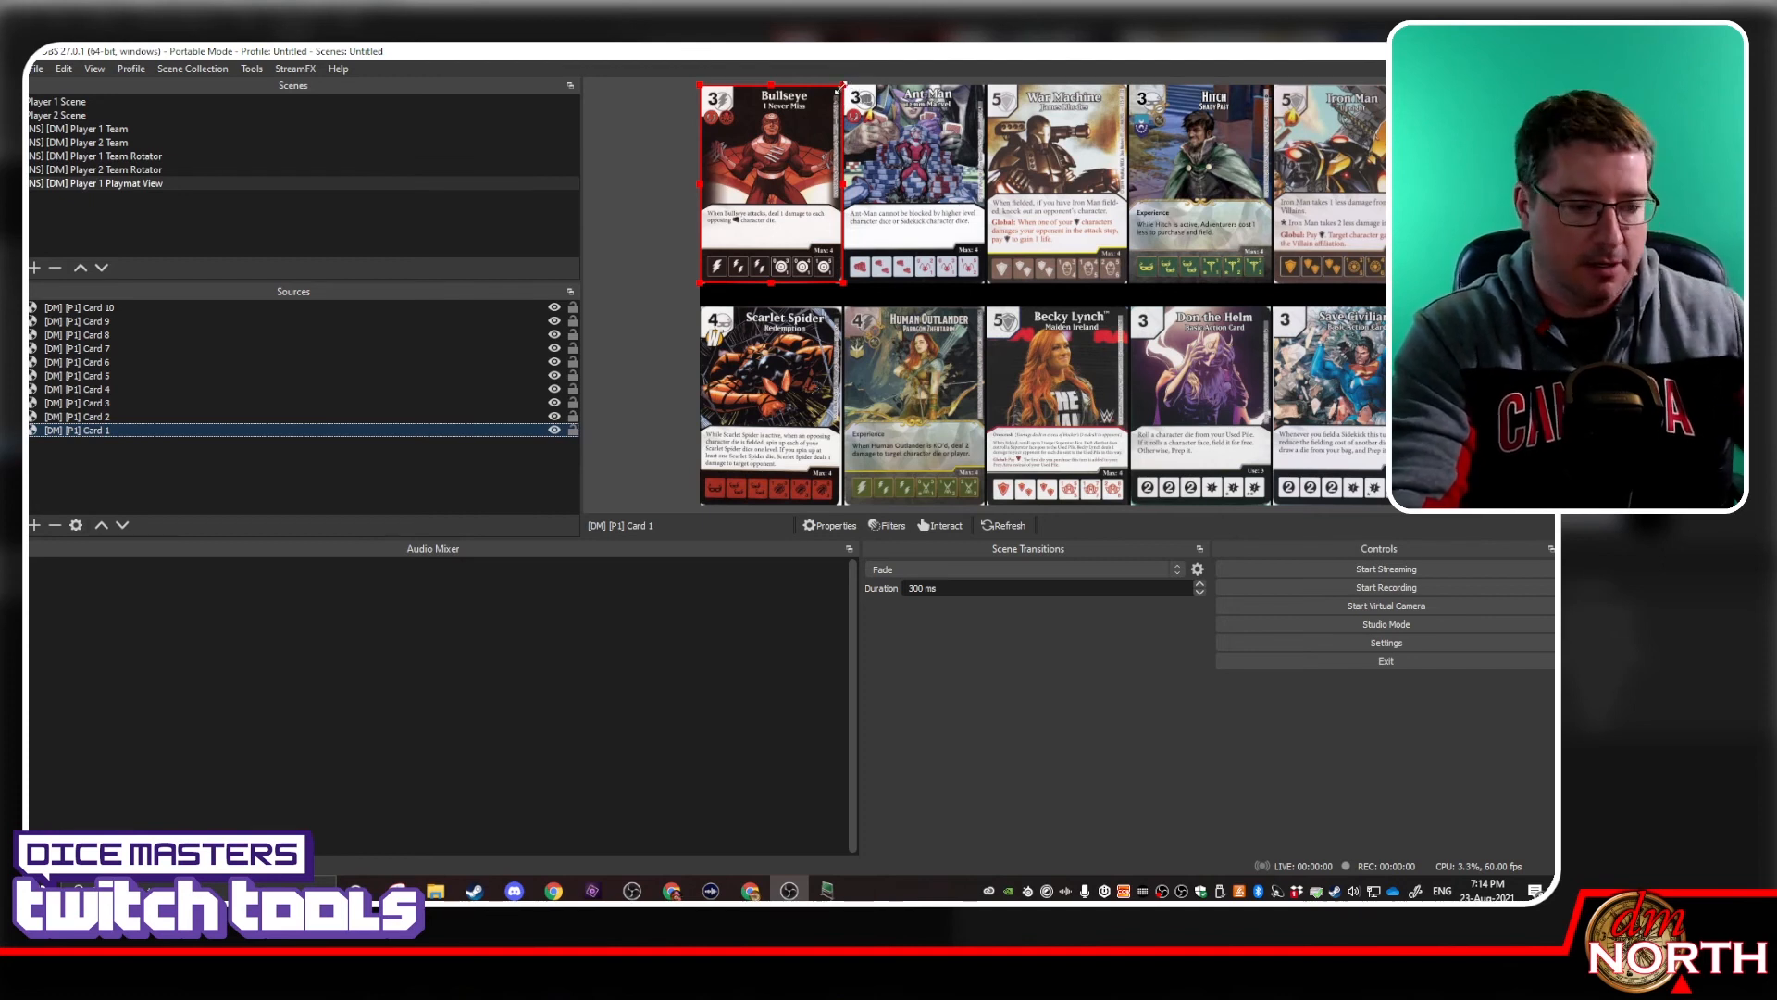
drag(840, 85, 803, 138)
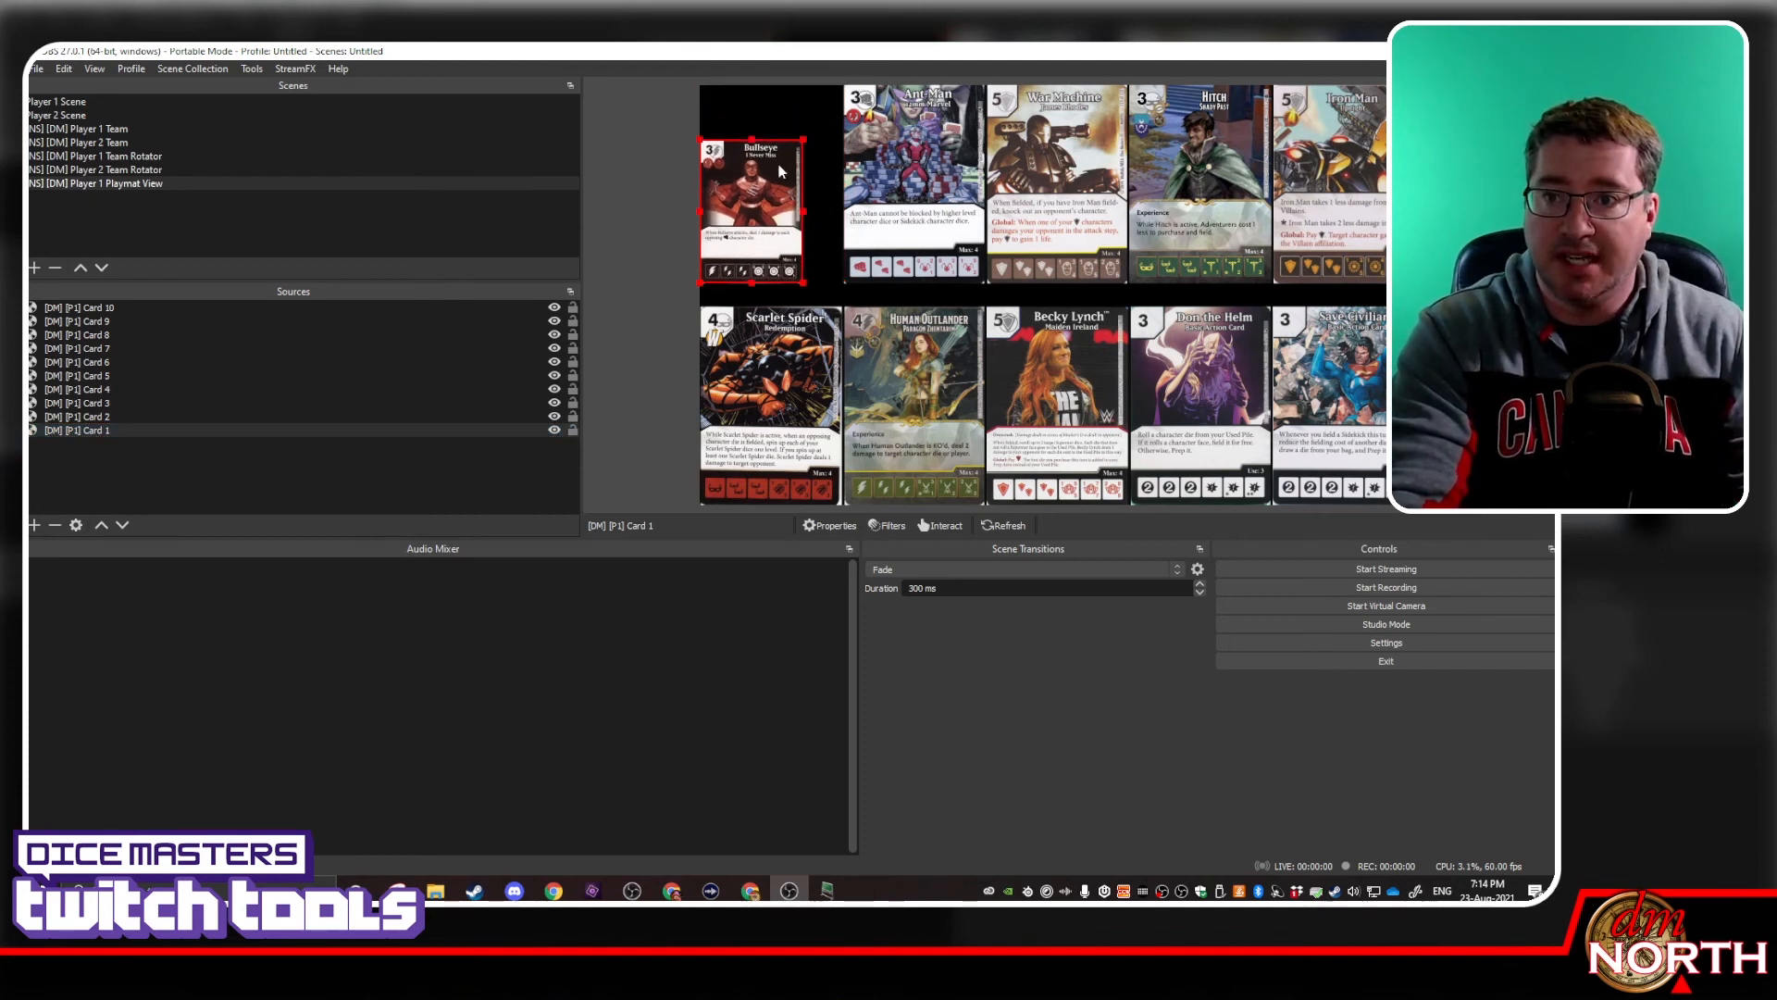
click(818, 319)
drag(840, 309, 799, 379)
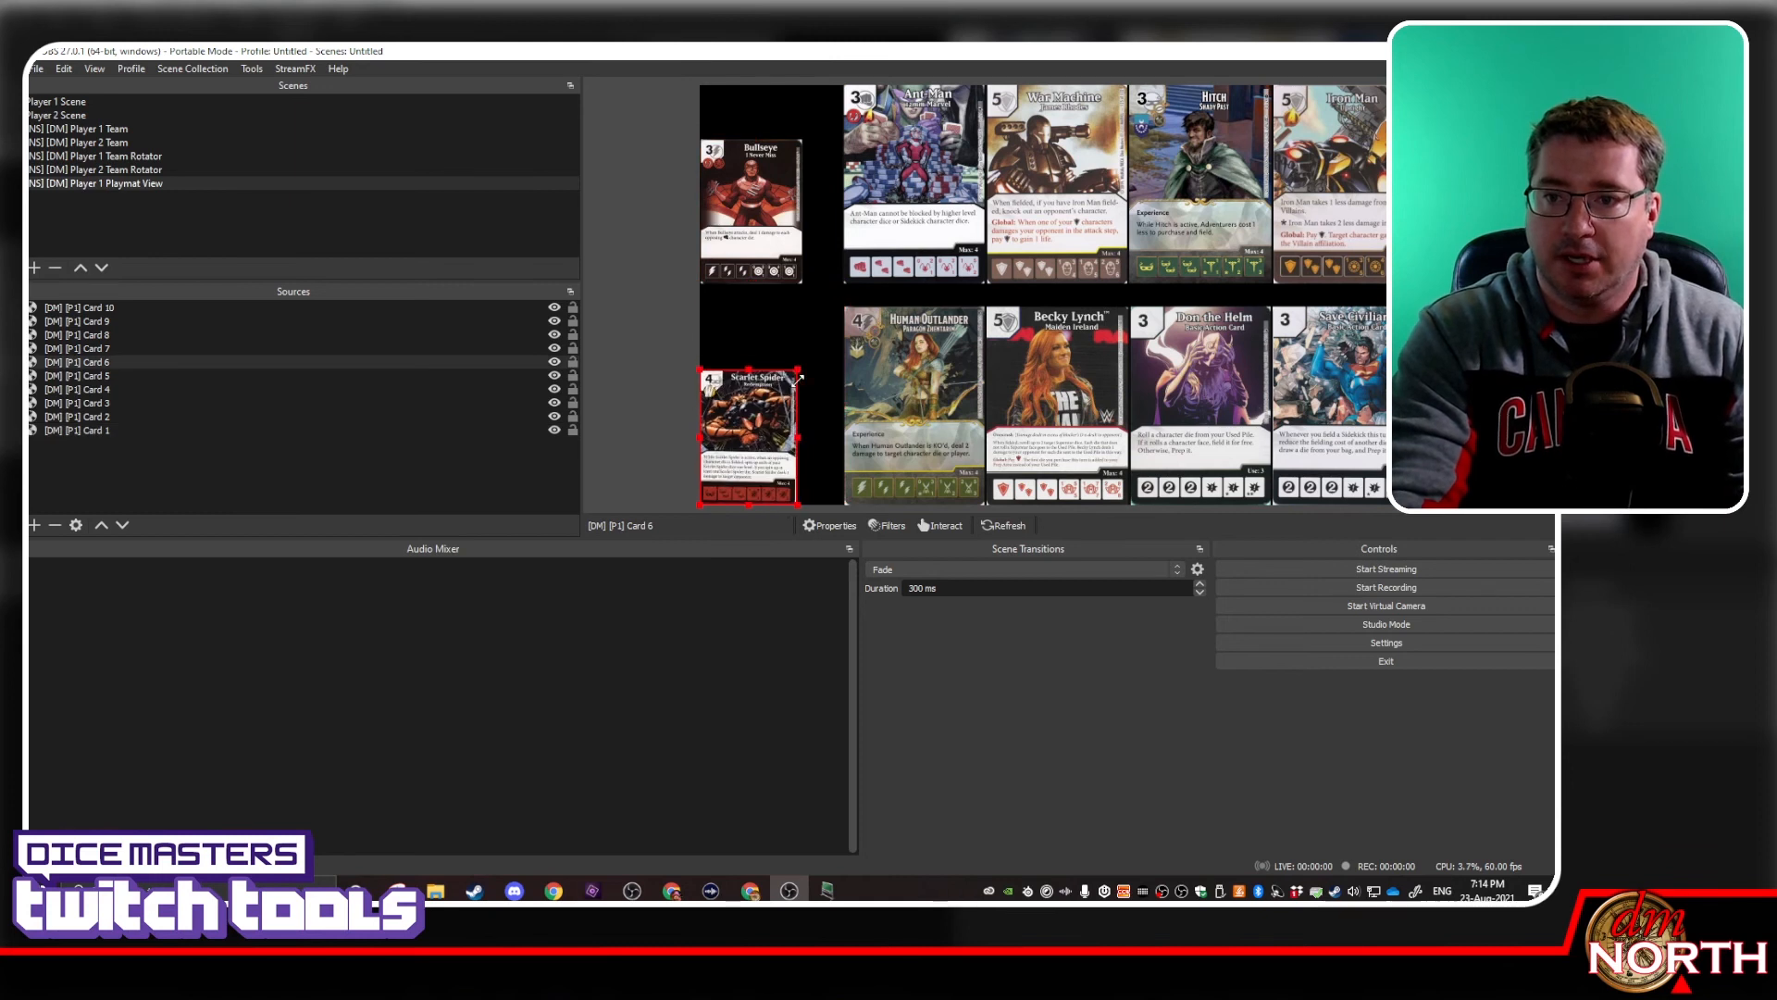
drag(782, 264, 782, 339)
Shrink the Human Outlander and Ant-Man cards and stack them as a second column beside Scarlet Spider and Bullseye
click(963, 324)
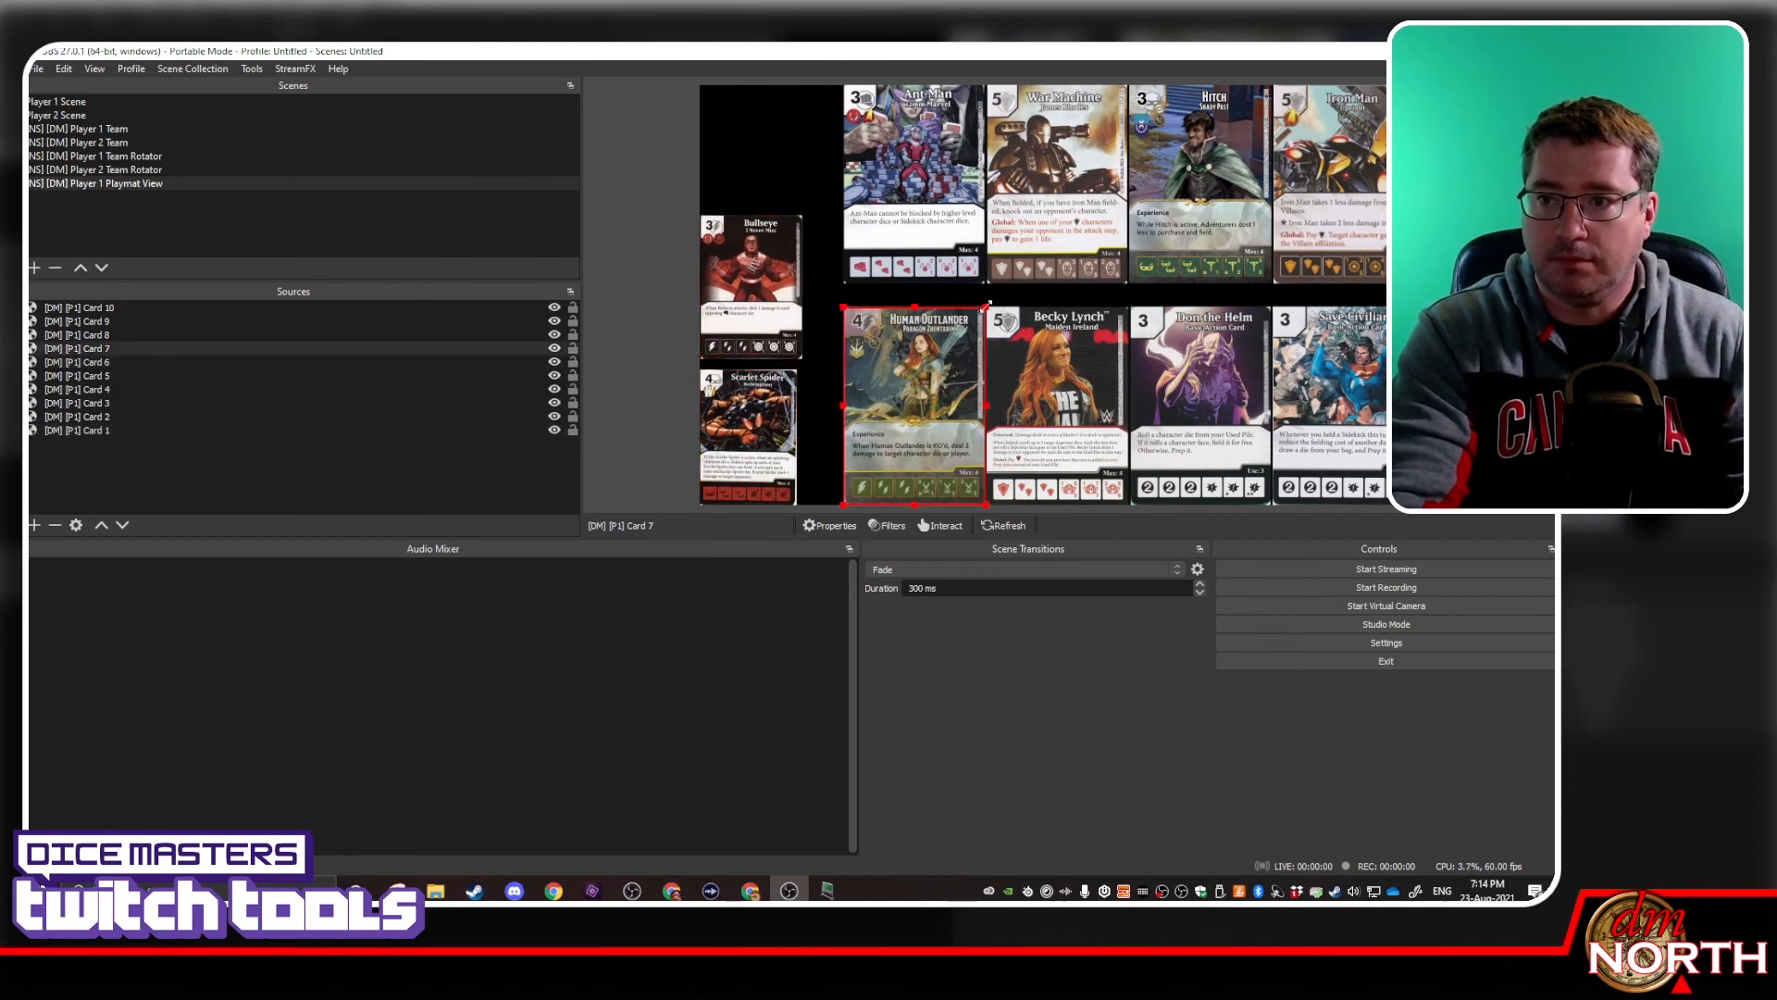
drag(986, 306, 871, 405)
click(949, 208)
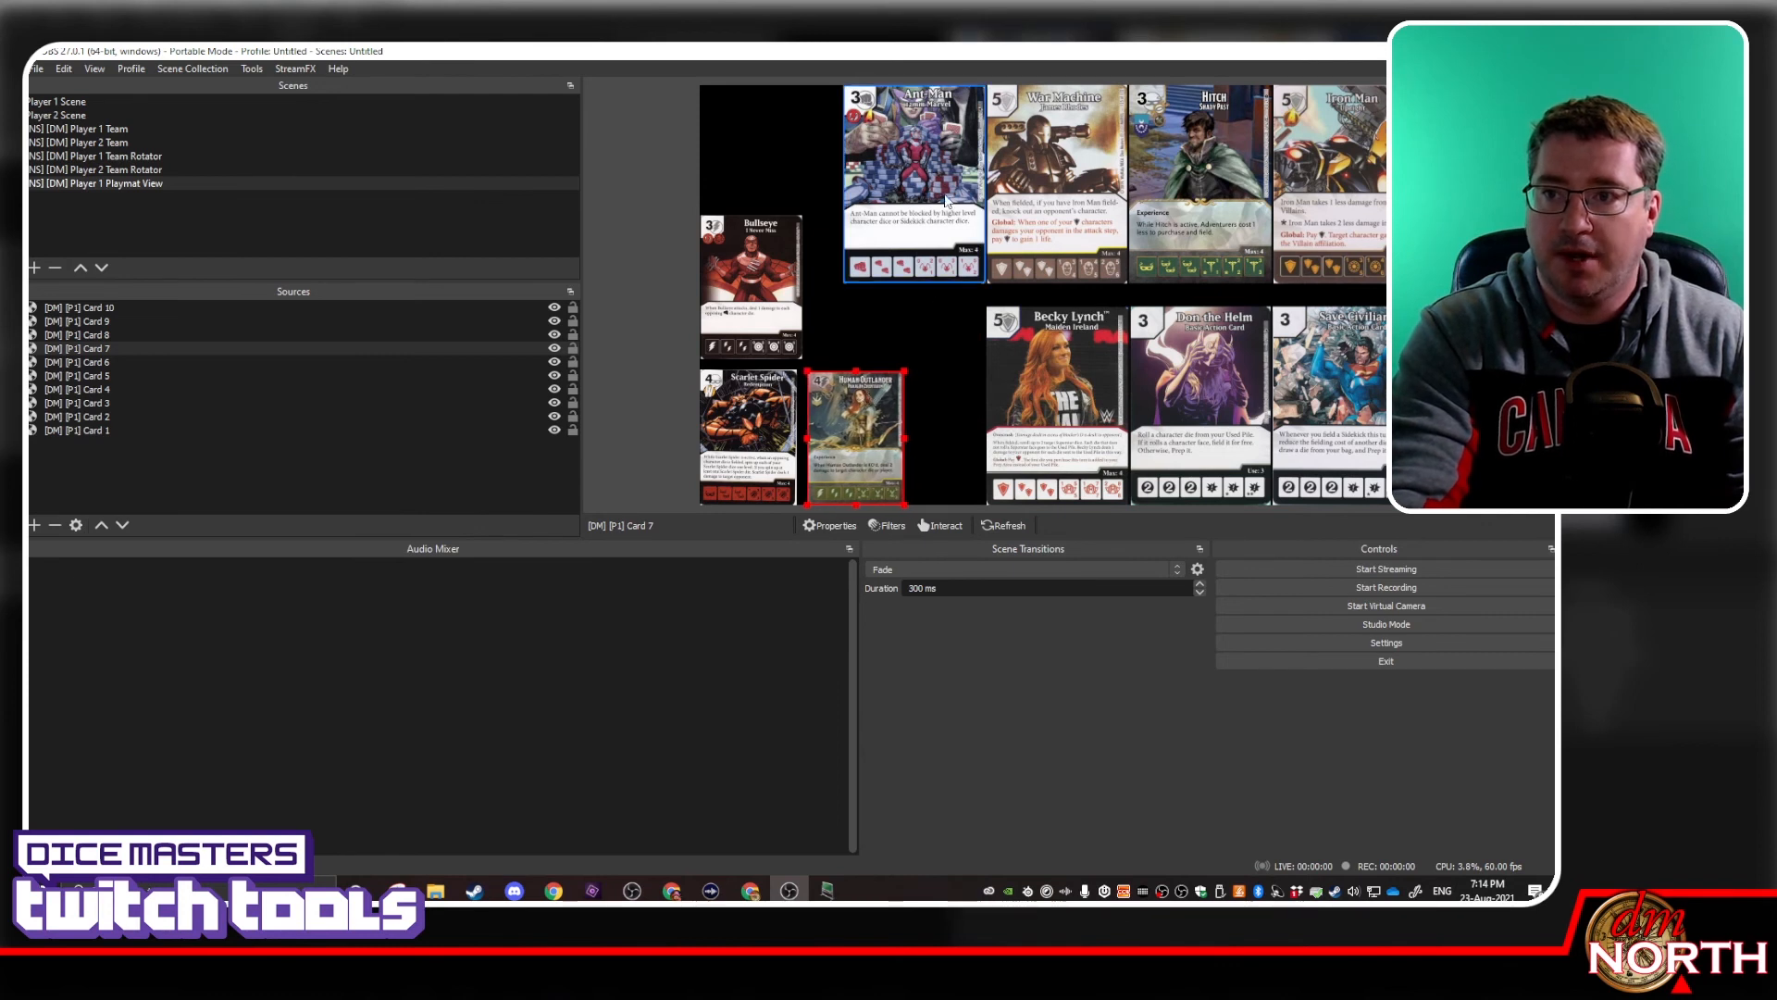
drag(986, 87, 869, 267)
Move Card 9 above the left card group and Card 10 to the canvas's upper right, scaling both down
drag(1208, 363, 837, 140)
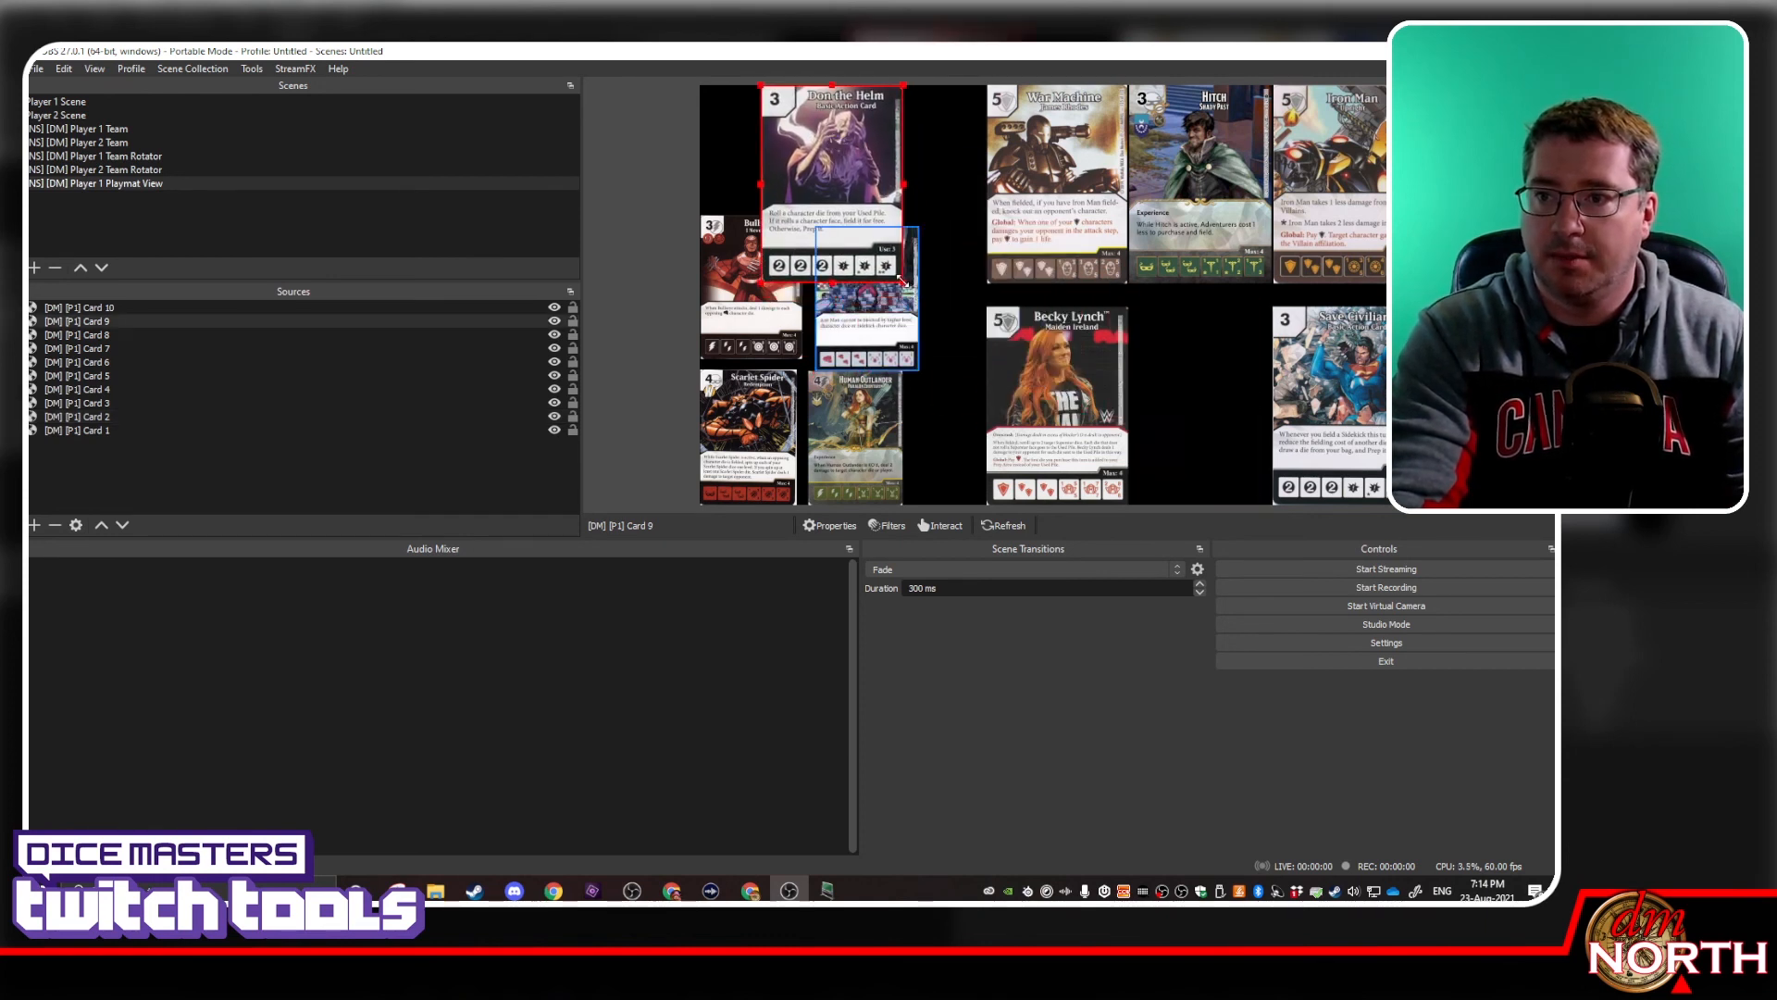
drag(902, 281, 869, 235)
drag(1340, 357, 1220, 130)
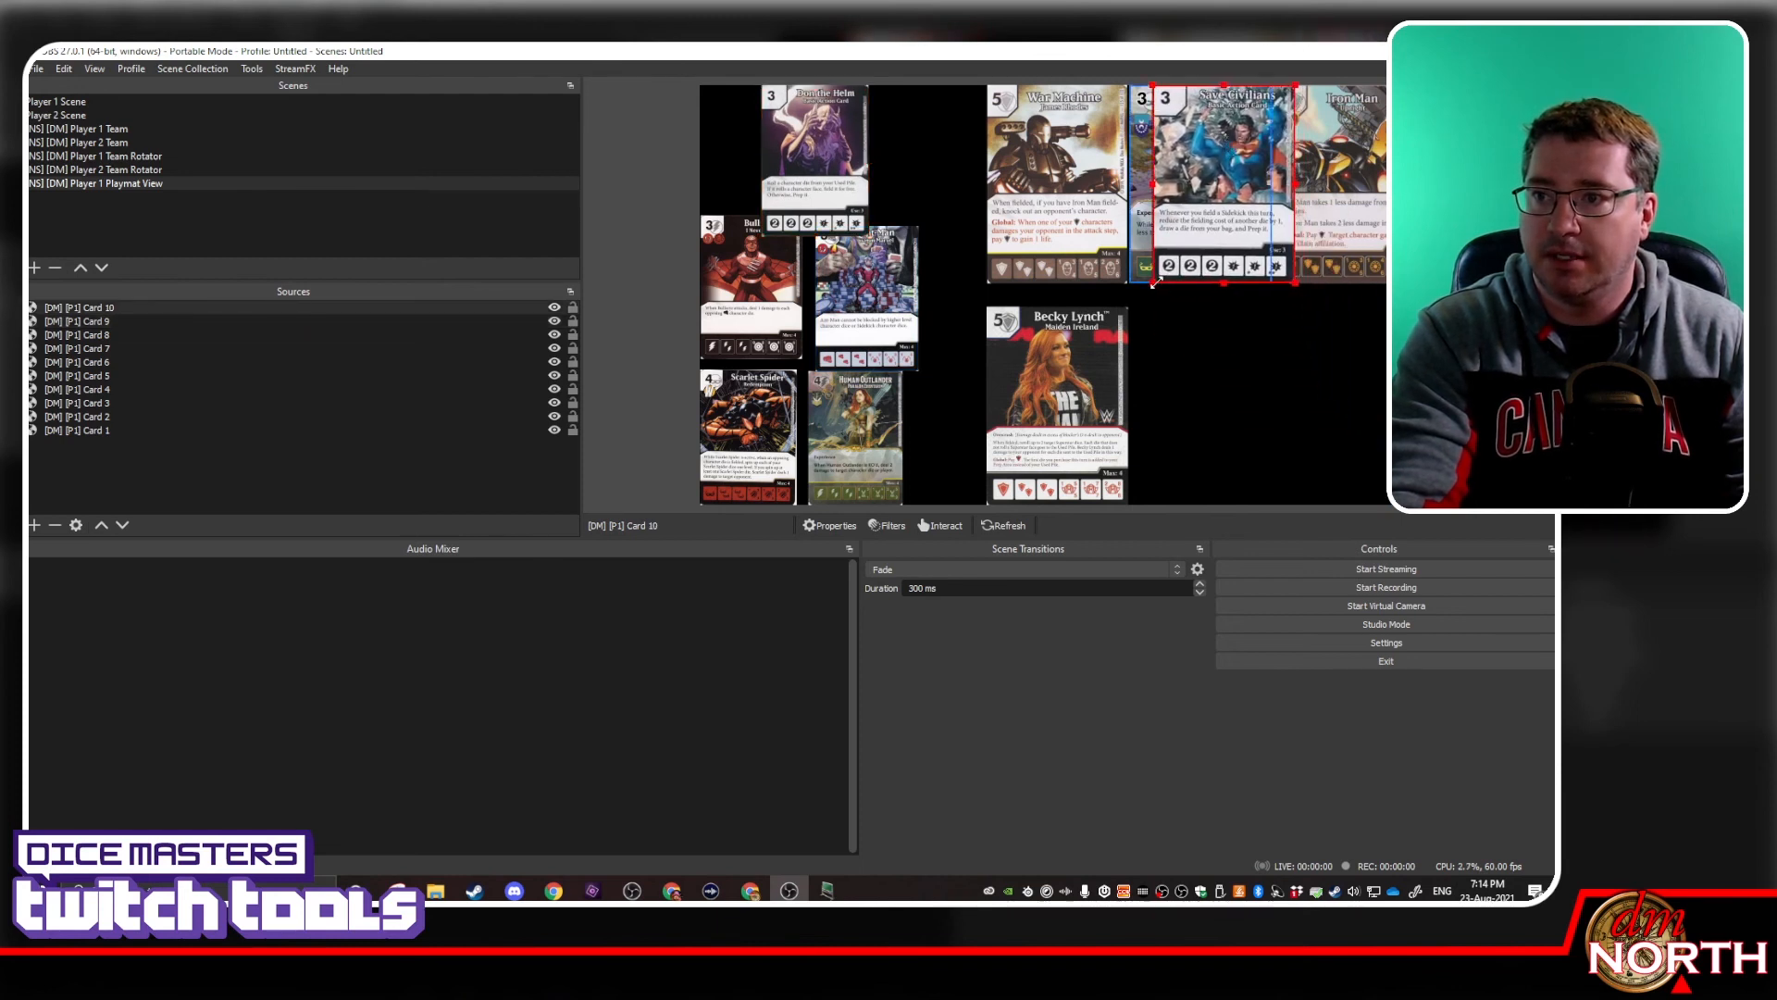
drag(1155, 282, 1200, 215)
Scale down the Iron Man and Becky Lynch cards and place them side by side in the canvas's lower-right corner
click(1355, 213)
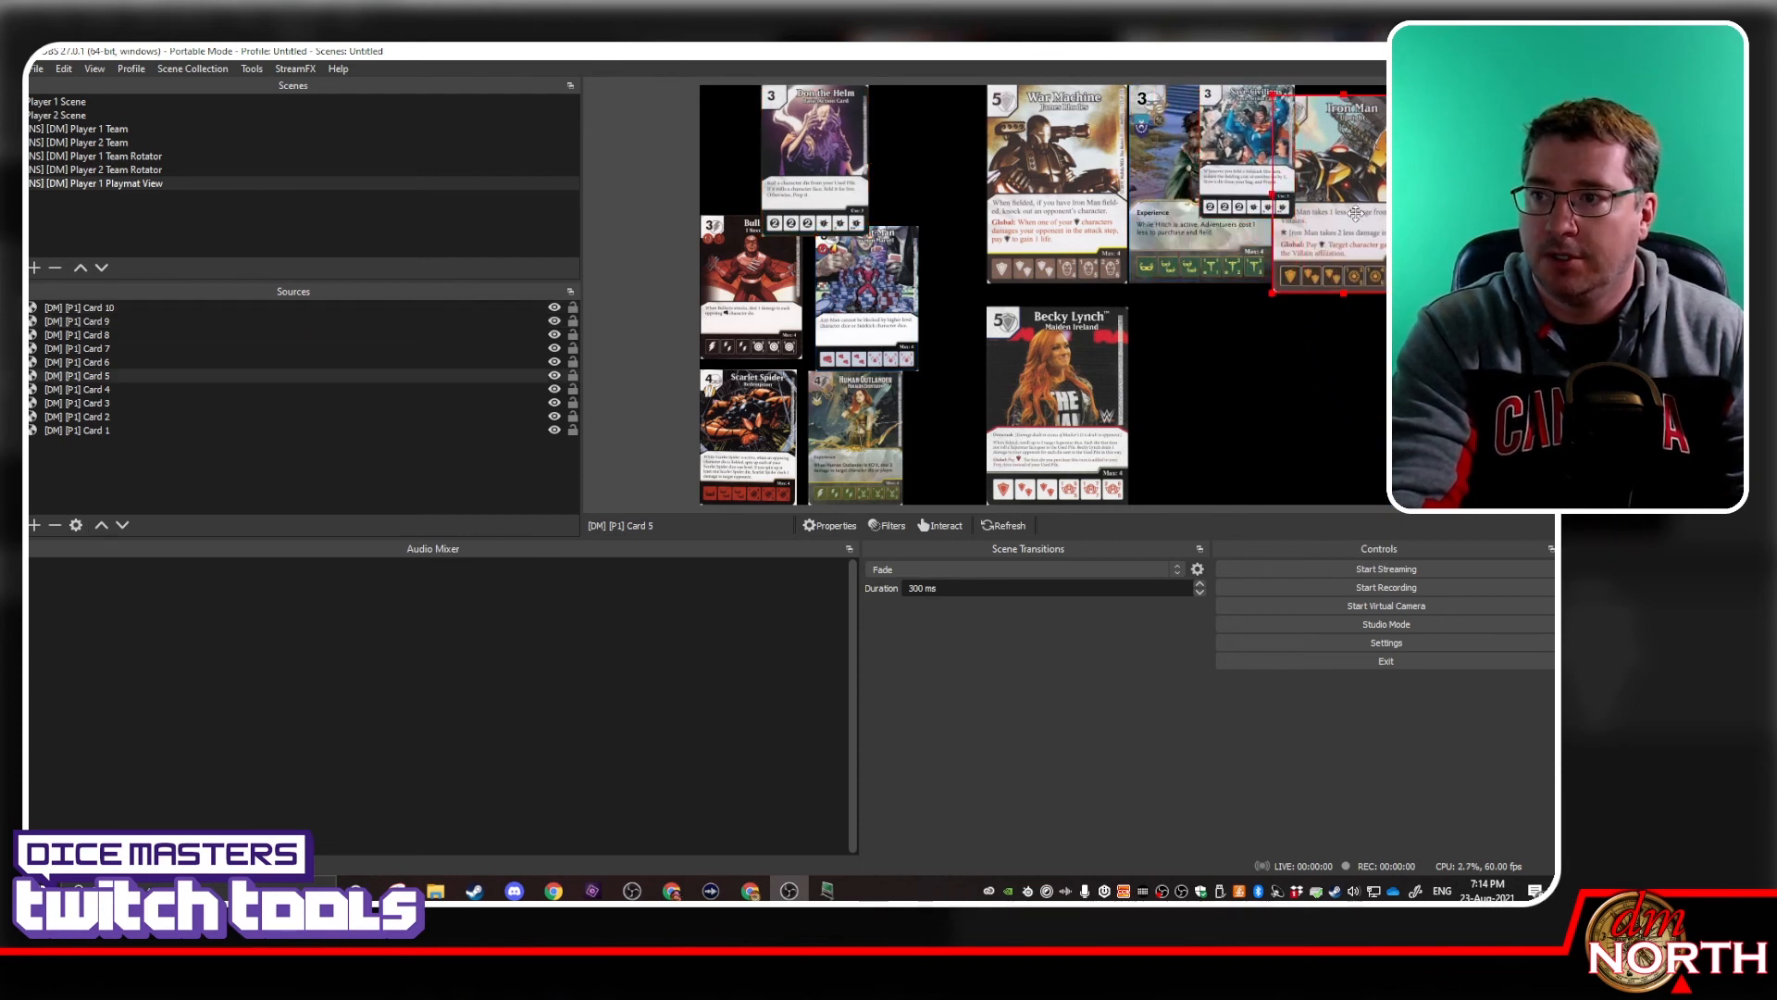
drag(1355, 213, 1381, 421)
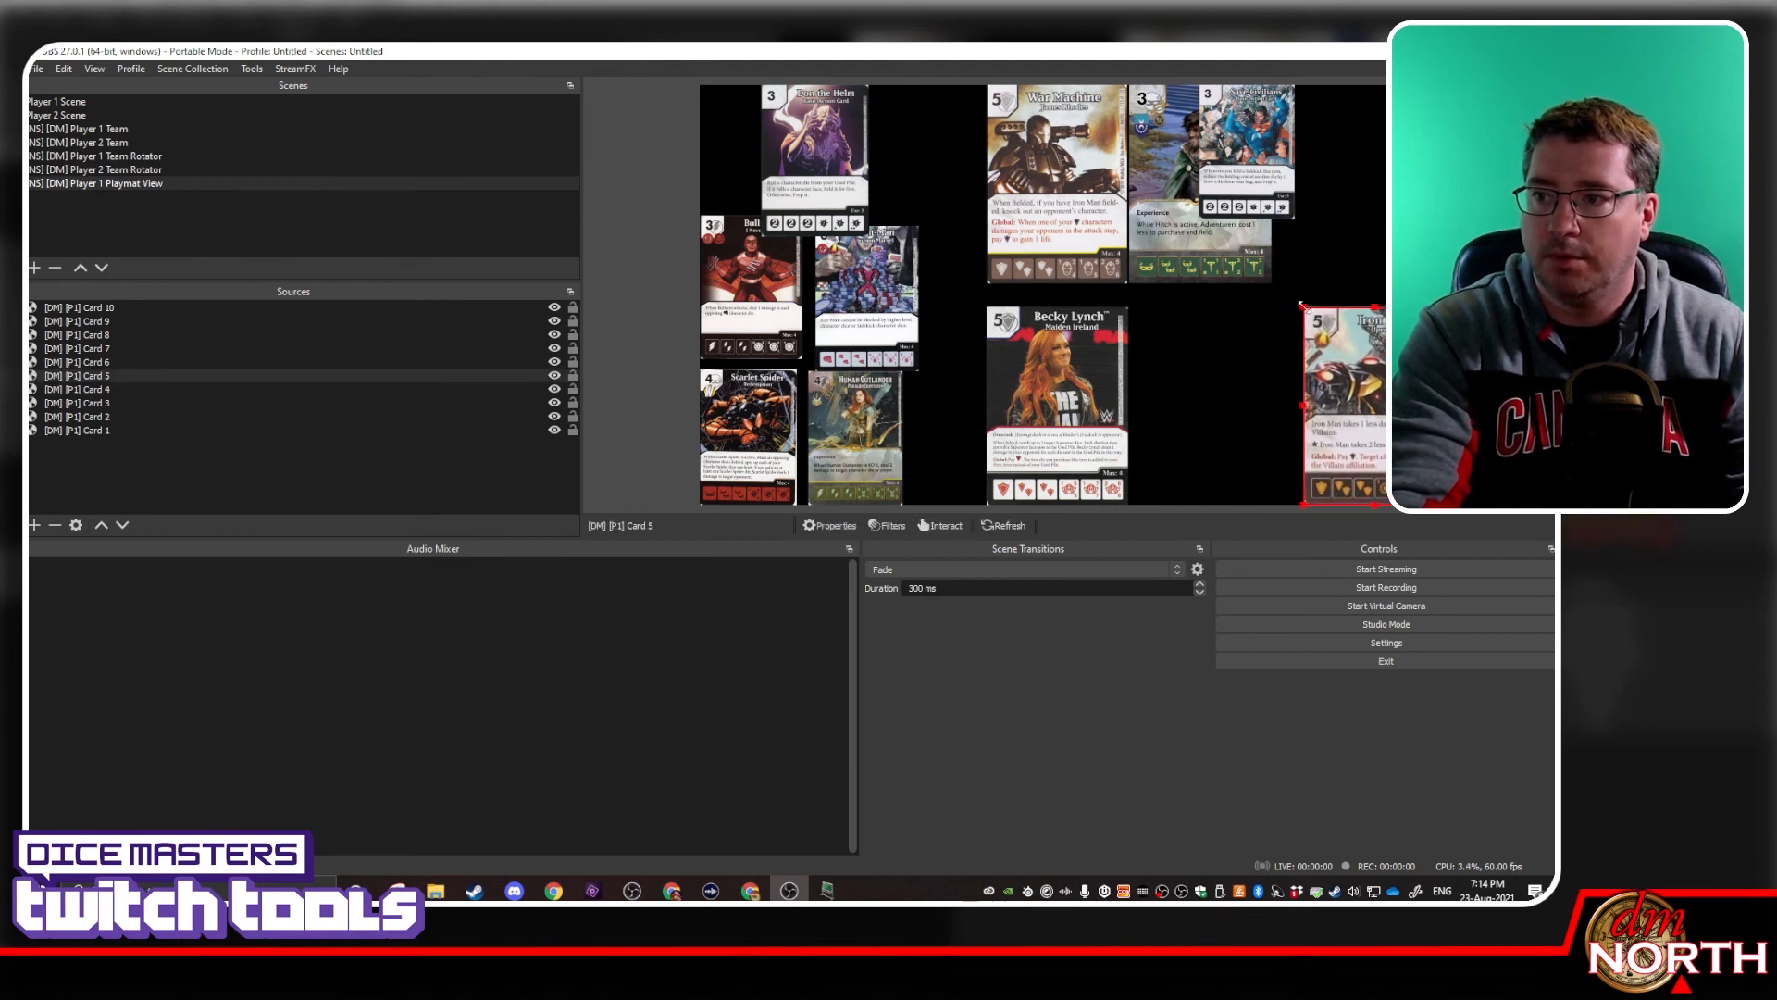
drag(1302, 305, 1366, 388)
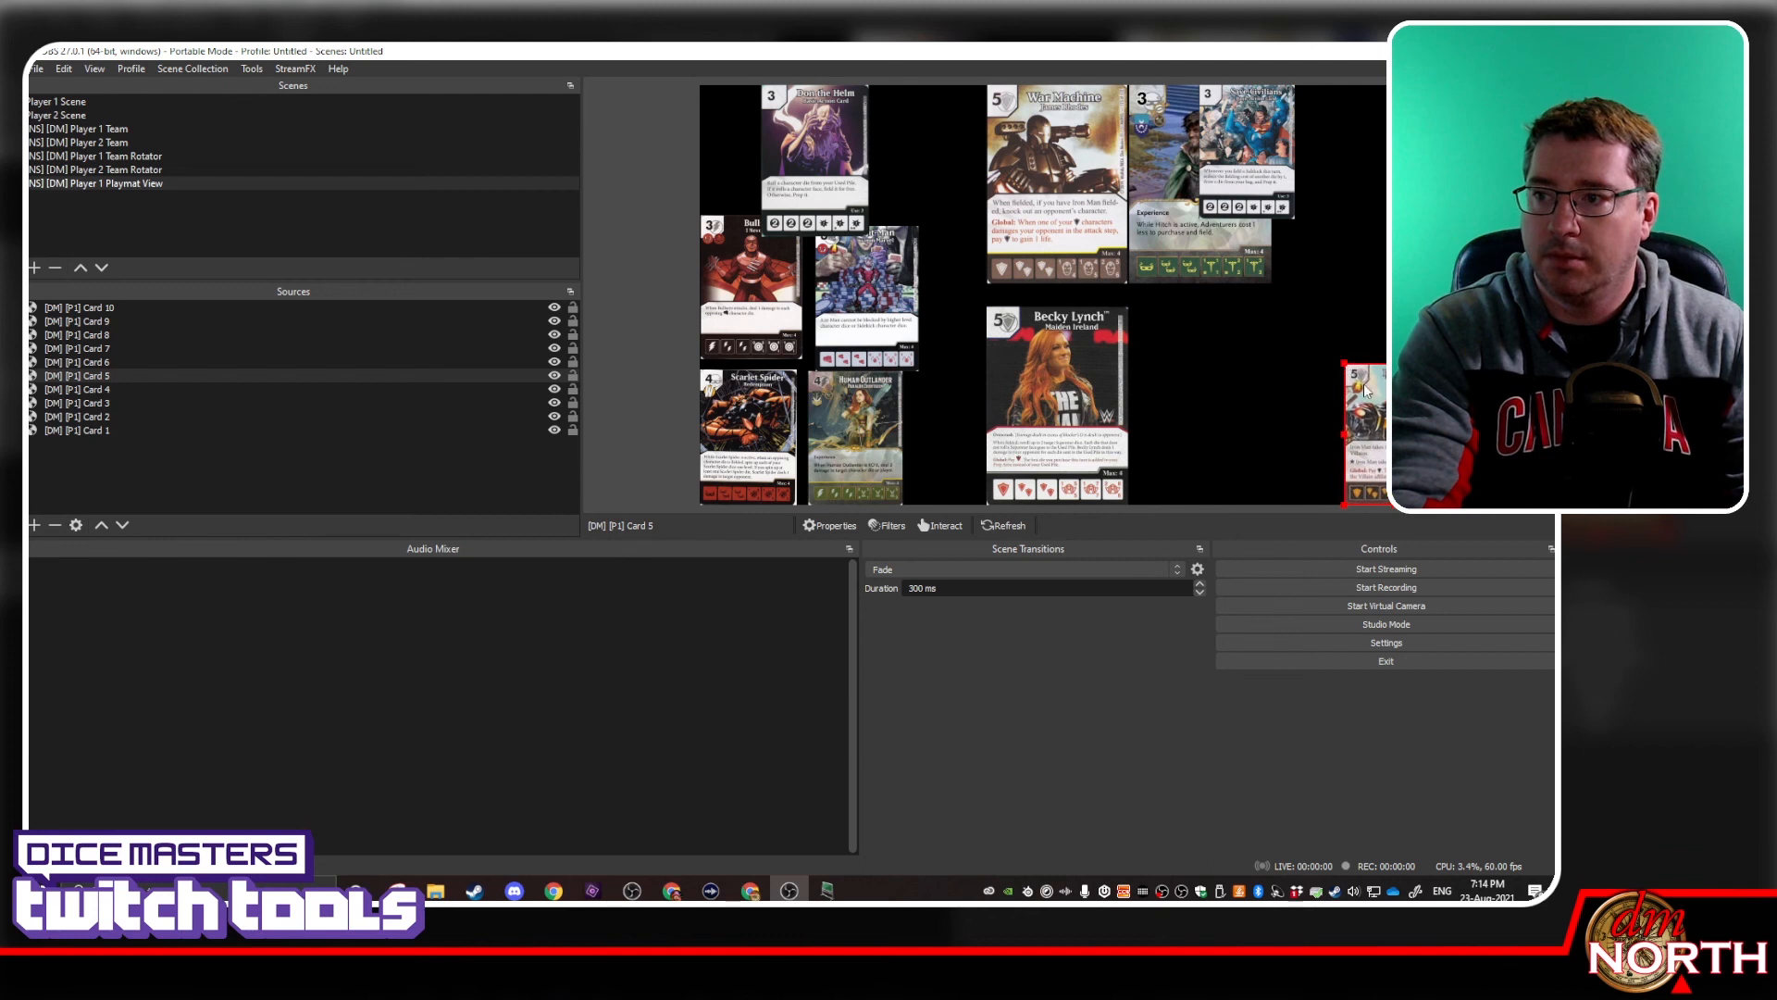
click(1064, 361)
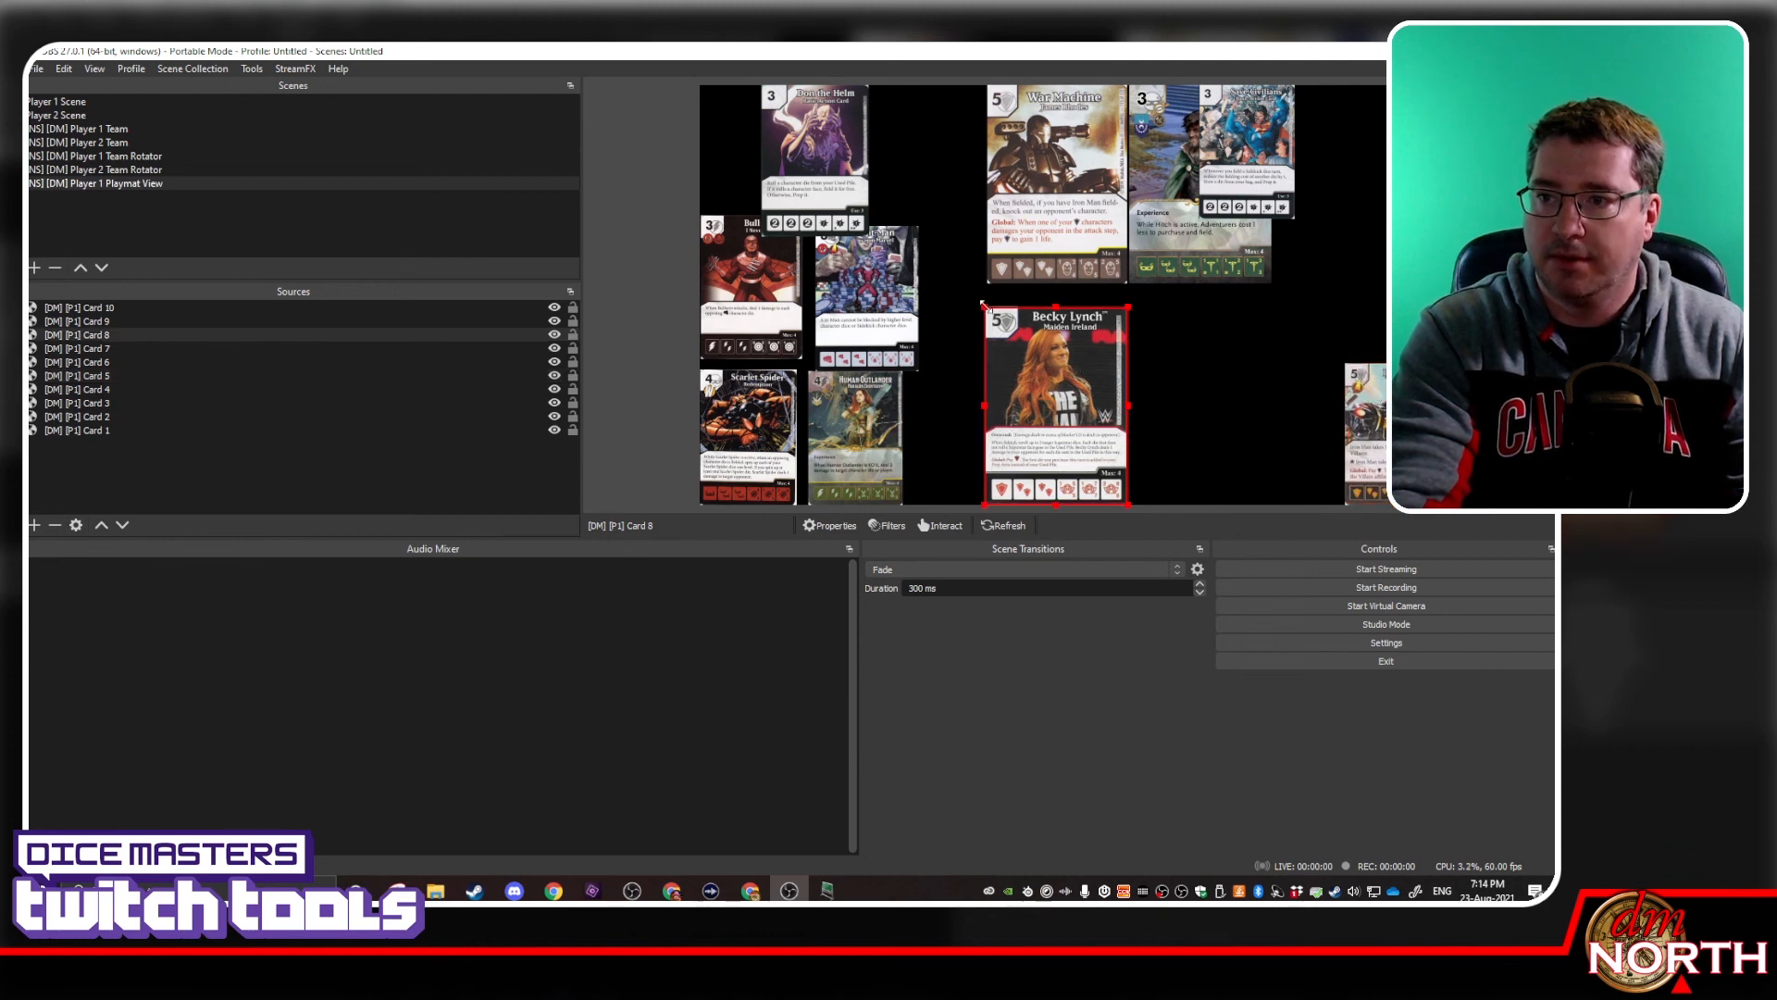
drag(983, 306, 1284, 383)
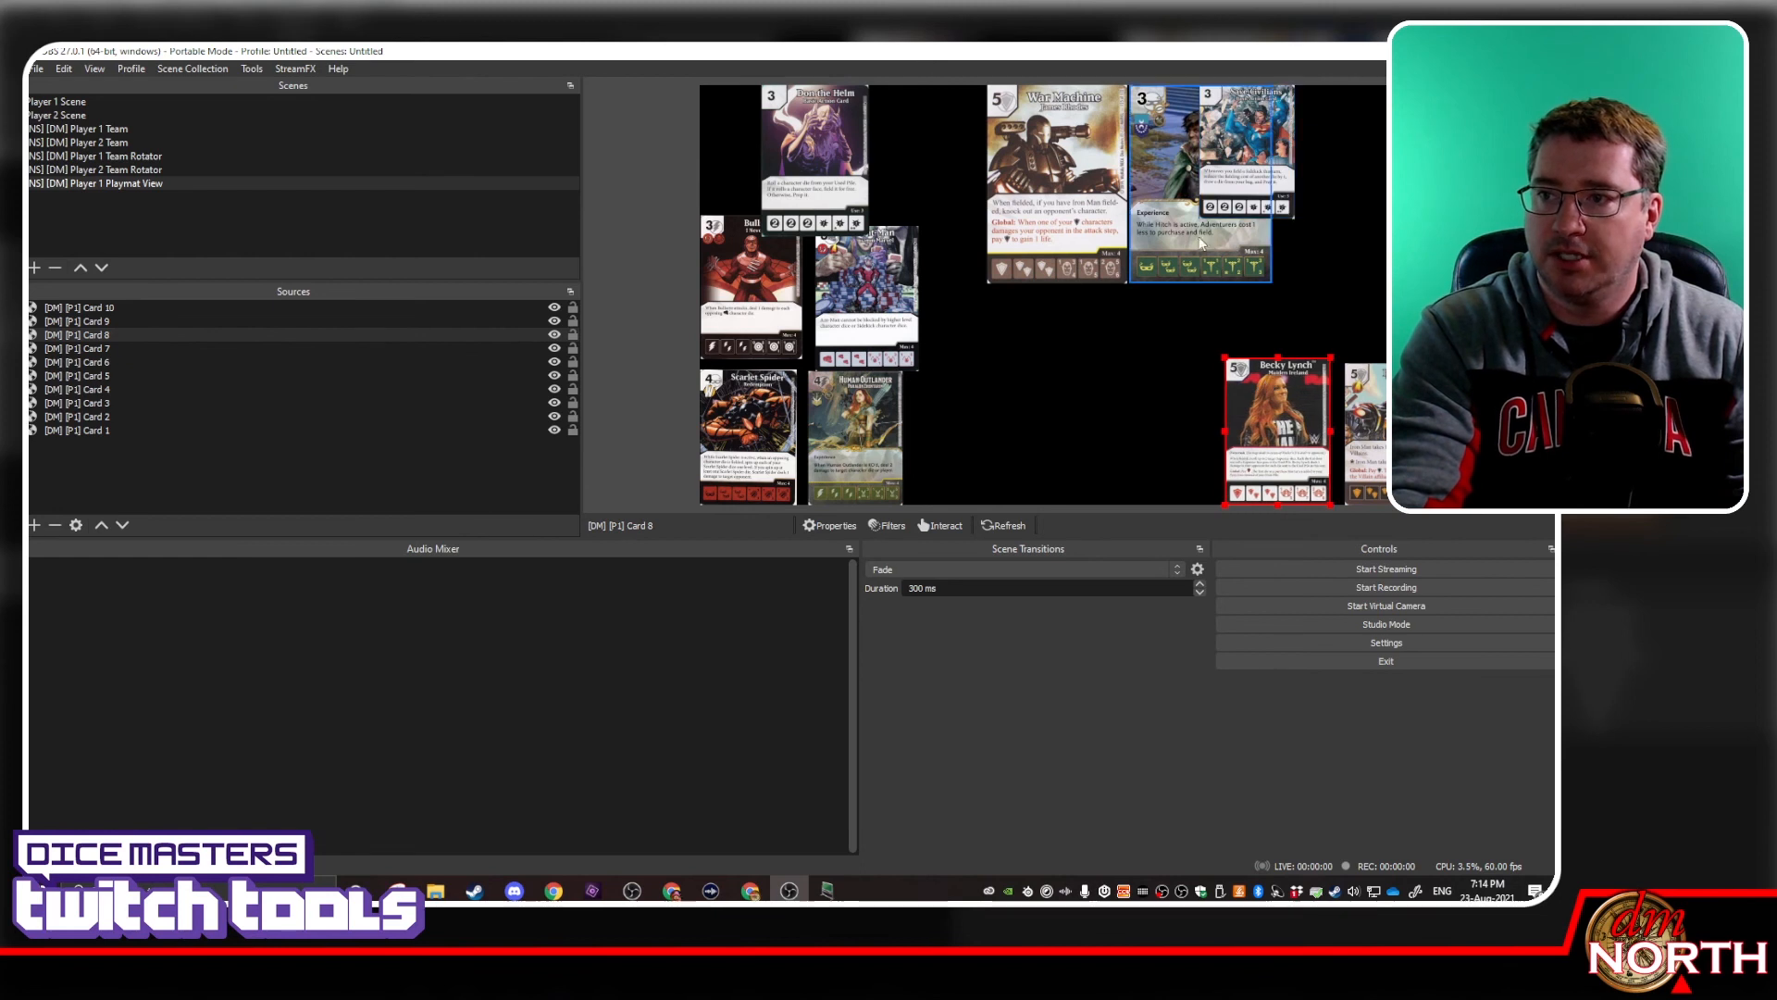
Scale down the Card 4 and War Machine cards and place them above Iron Man and Becky Lynch respectively
click(1157, 110)
drag(1130, 86, 1172, 145)
drag(1218, 236, 1396, 306)
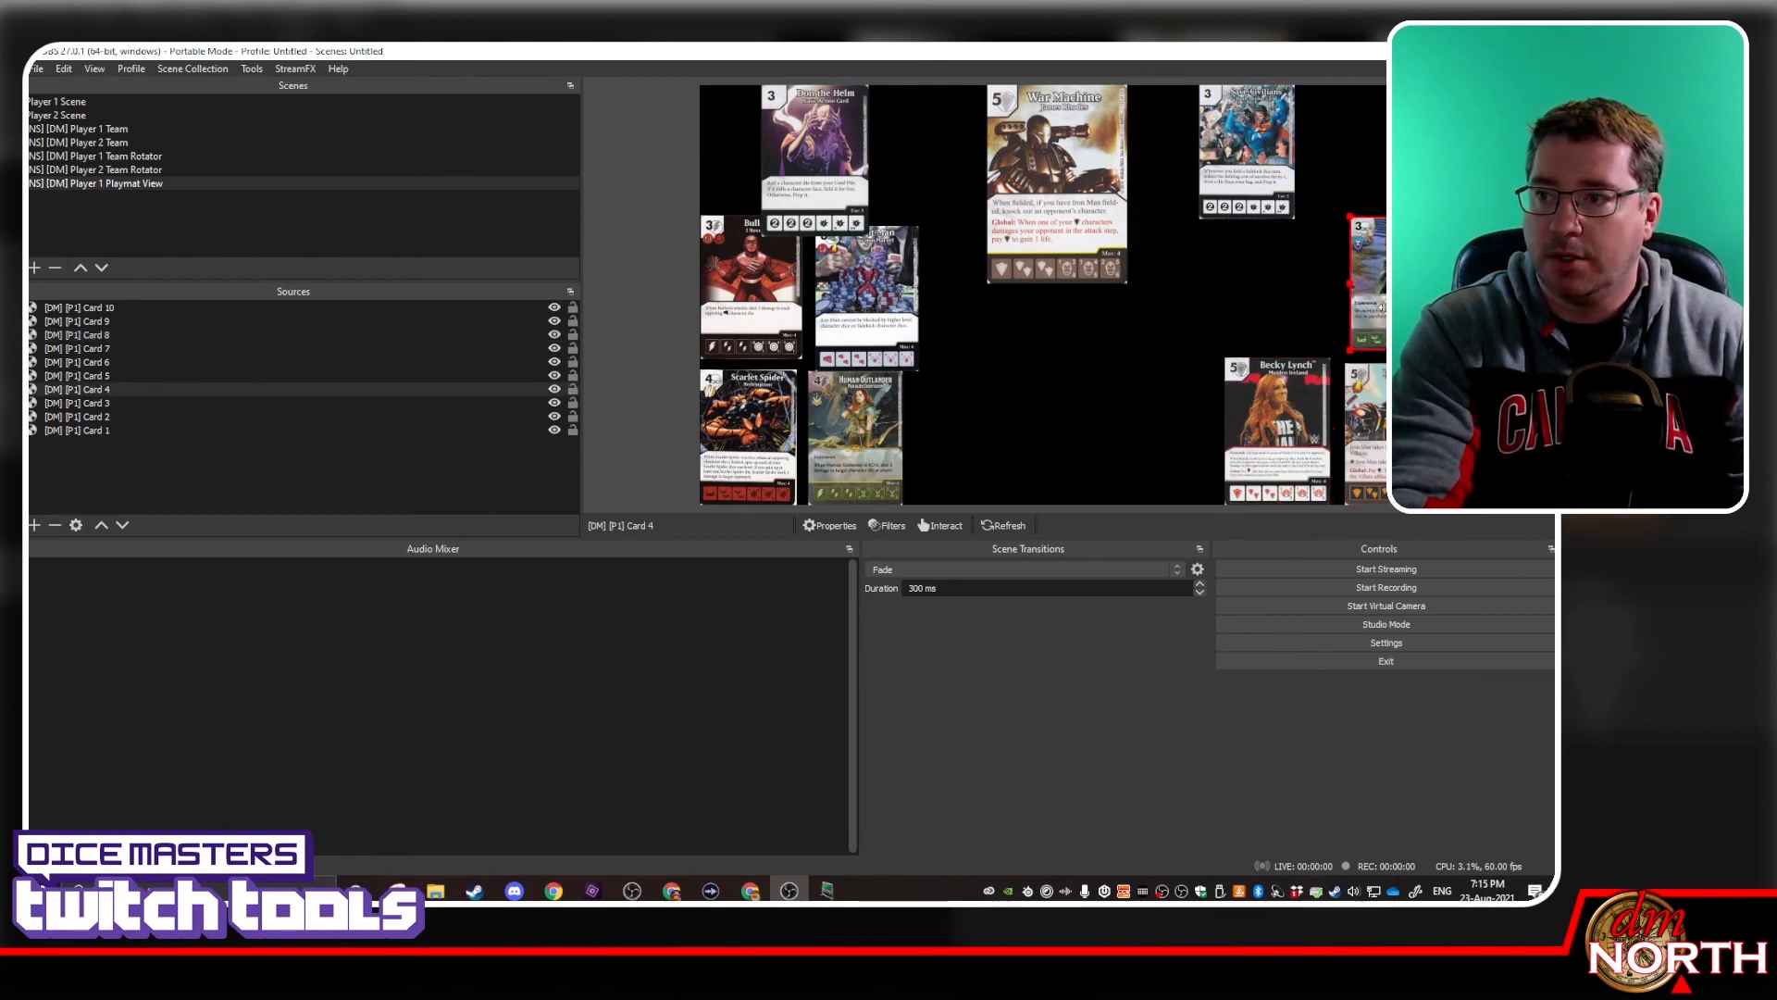
click(992, 130)
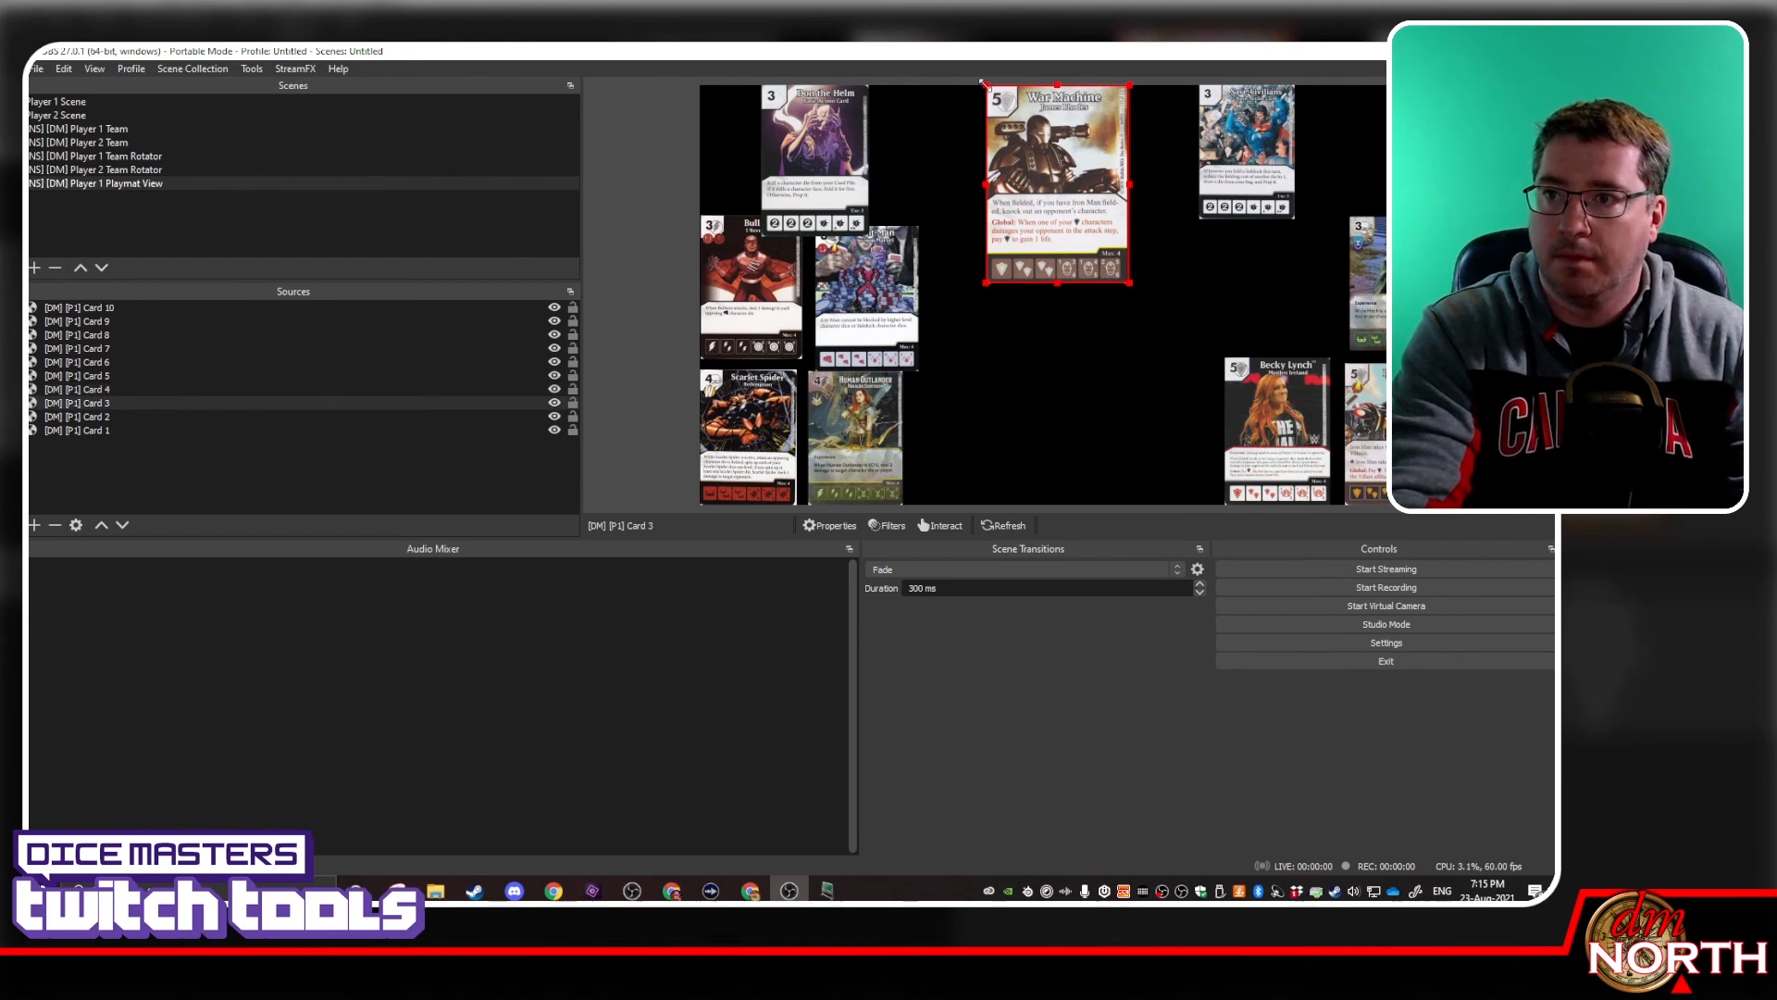
drag(983, 83, 1269, 270)
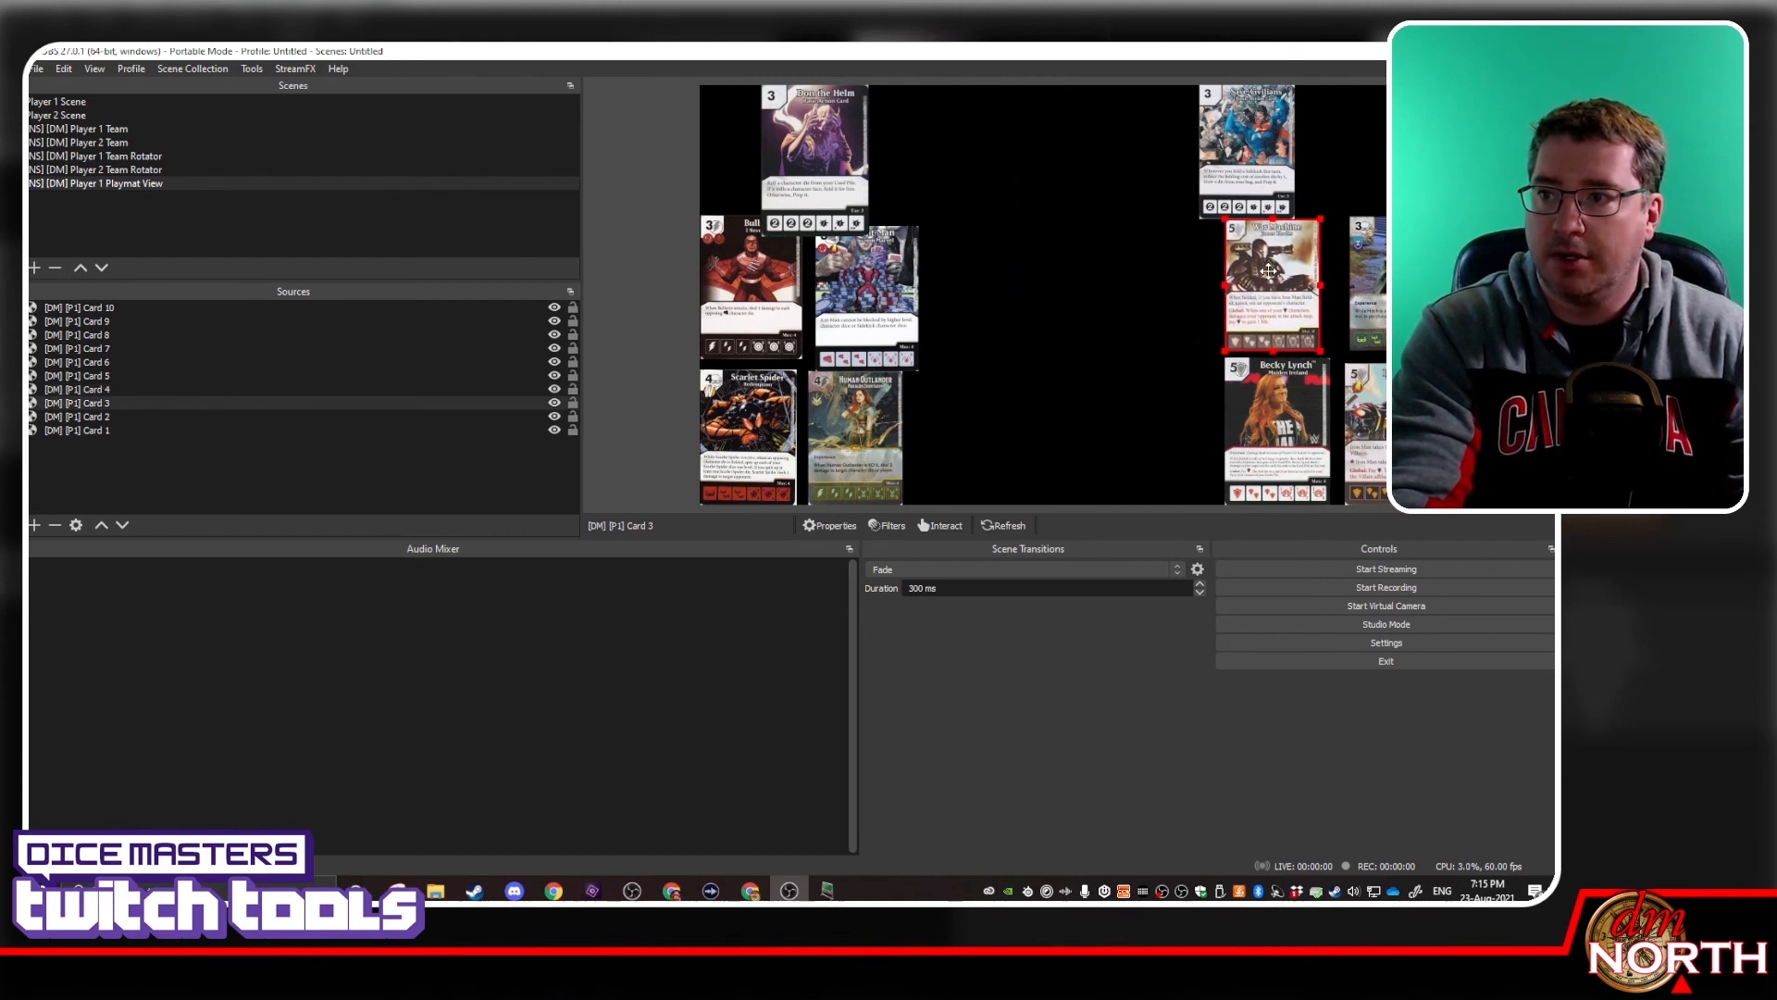
Shift Card 10 slightly right above War Machine, then shrink Card 9 a little and align it directly above Ant-Man
drag(1259, 172, 1275, 171)
click(815, 194)
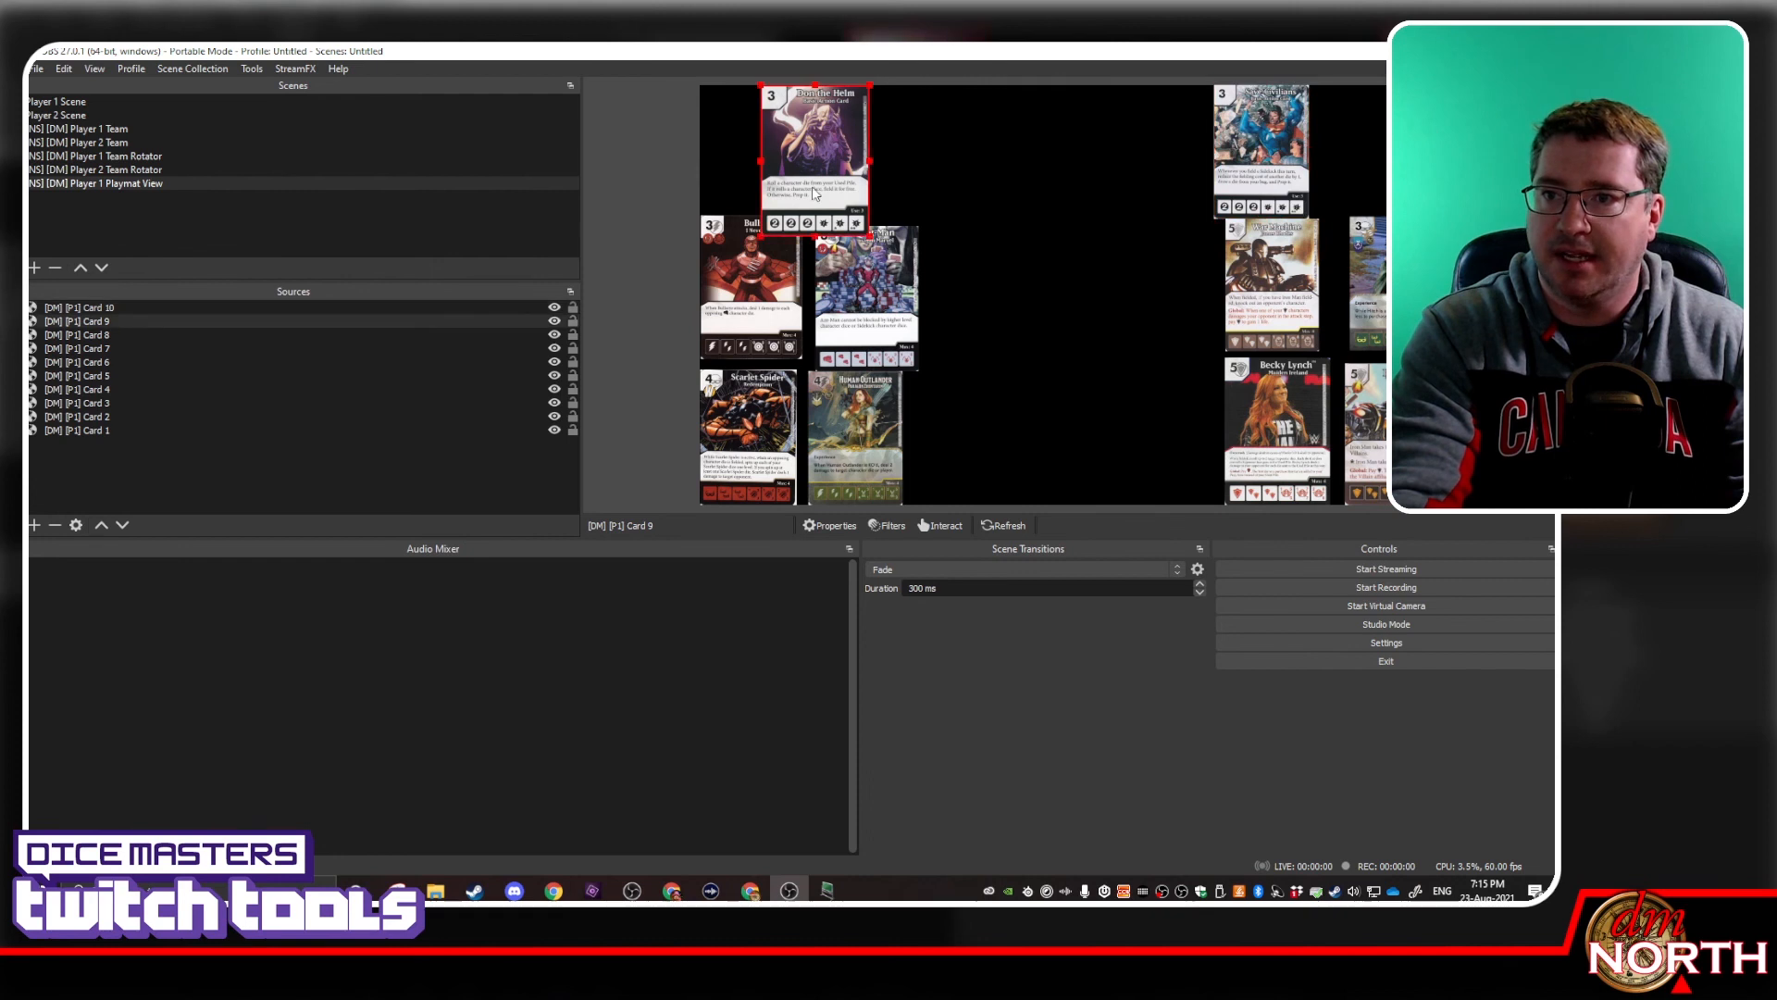
drag(759, 236, 768, 227)
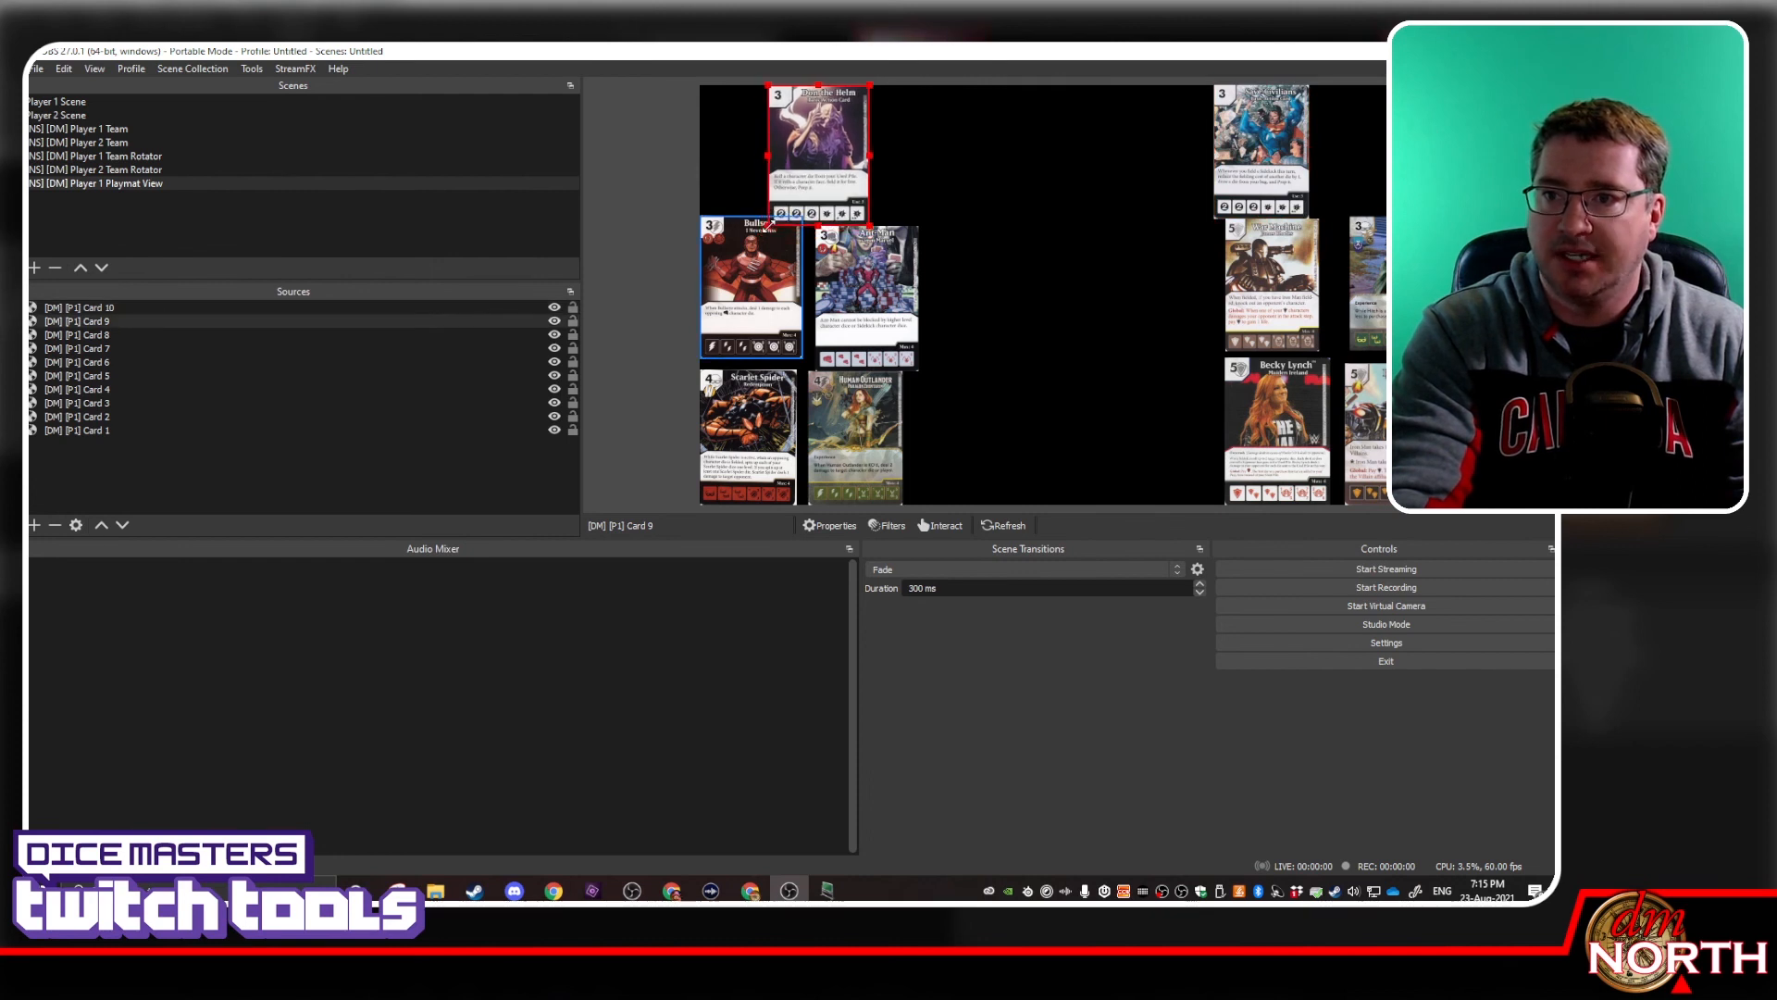
drag(810, 164, 857, 163)
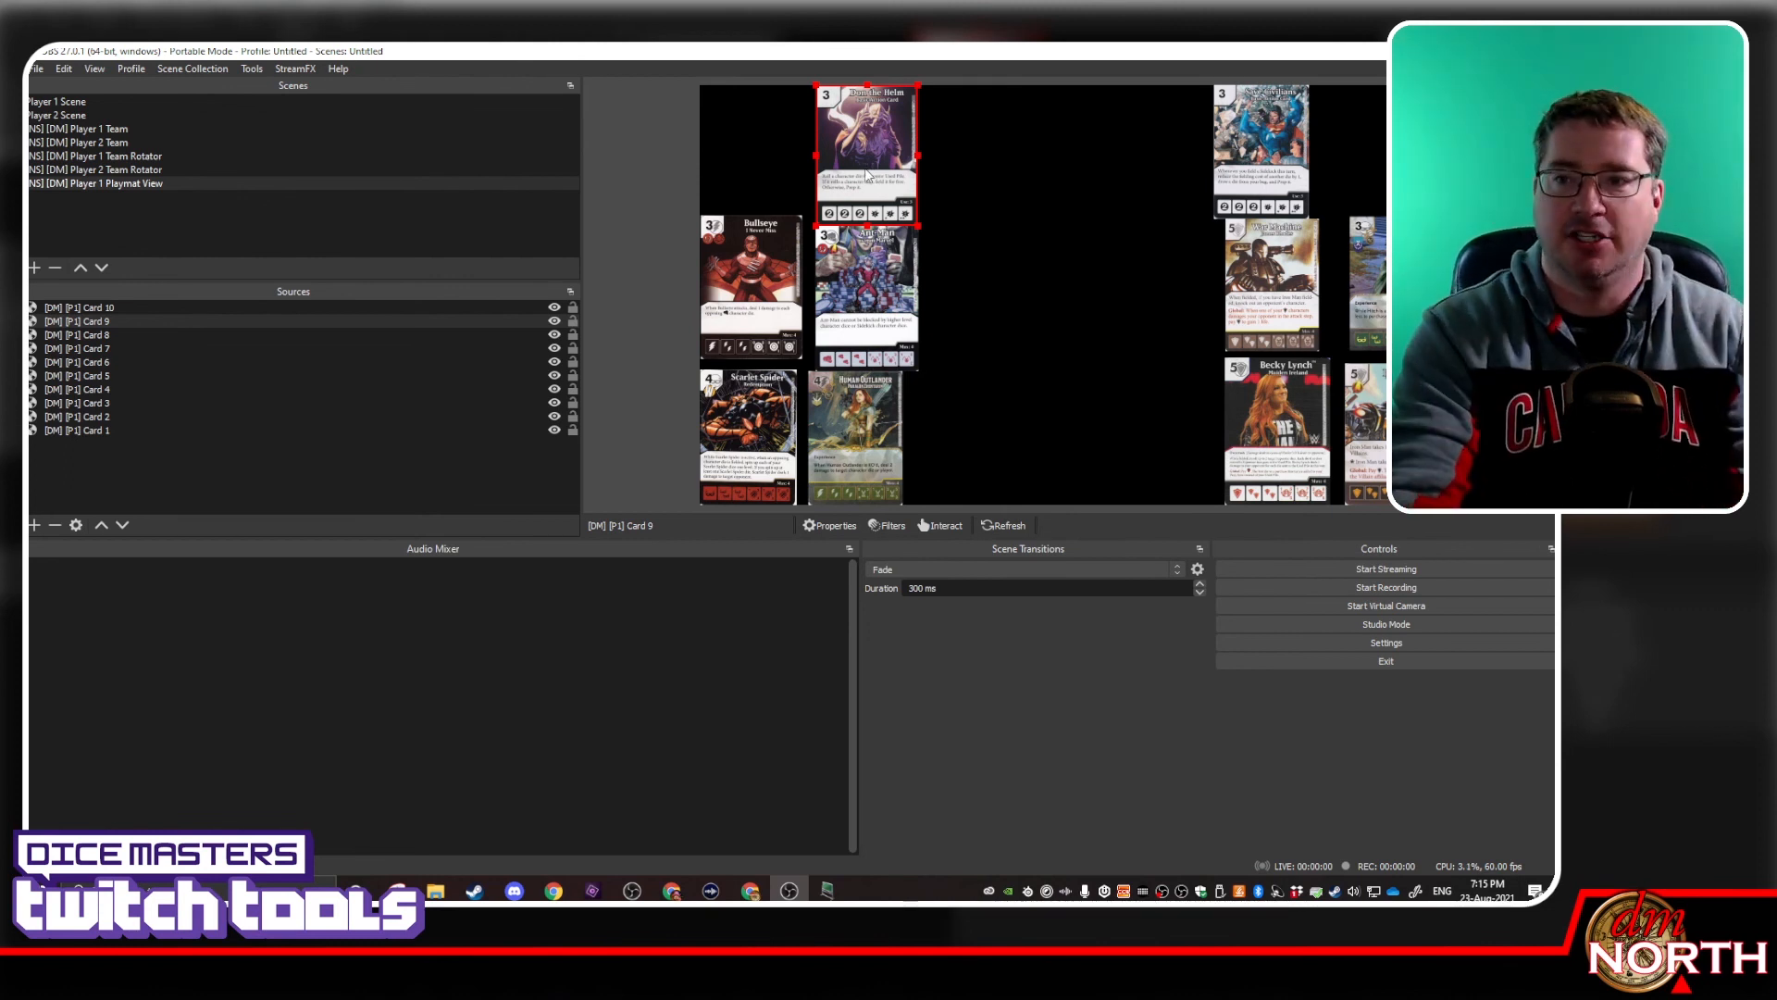
Rotate Card 9 by 90 degrees clockwise and center it above the left group of four cards
right_click(358, 324)
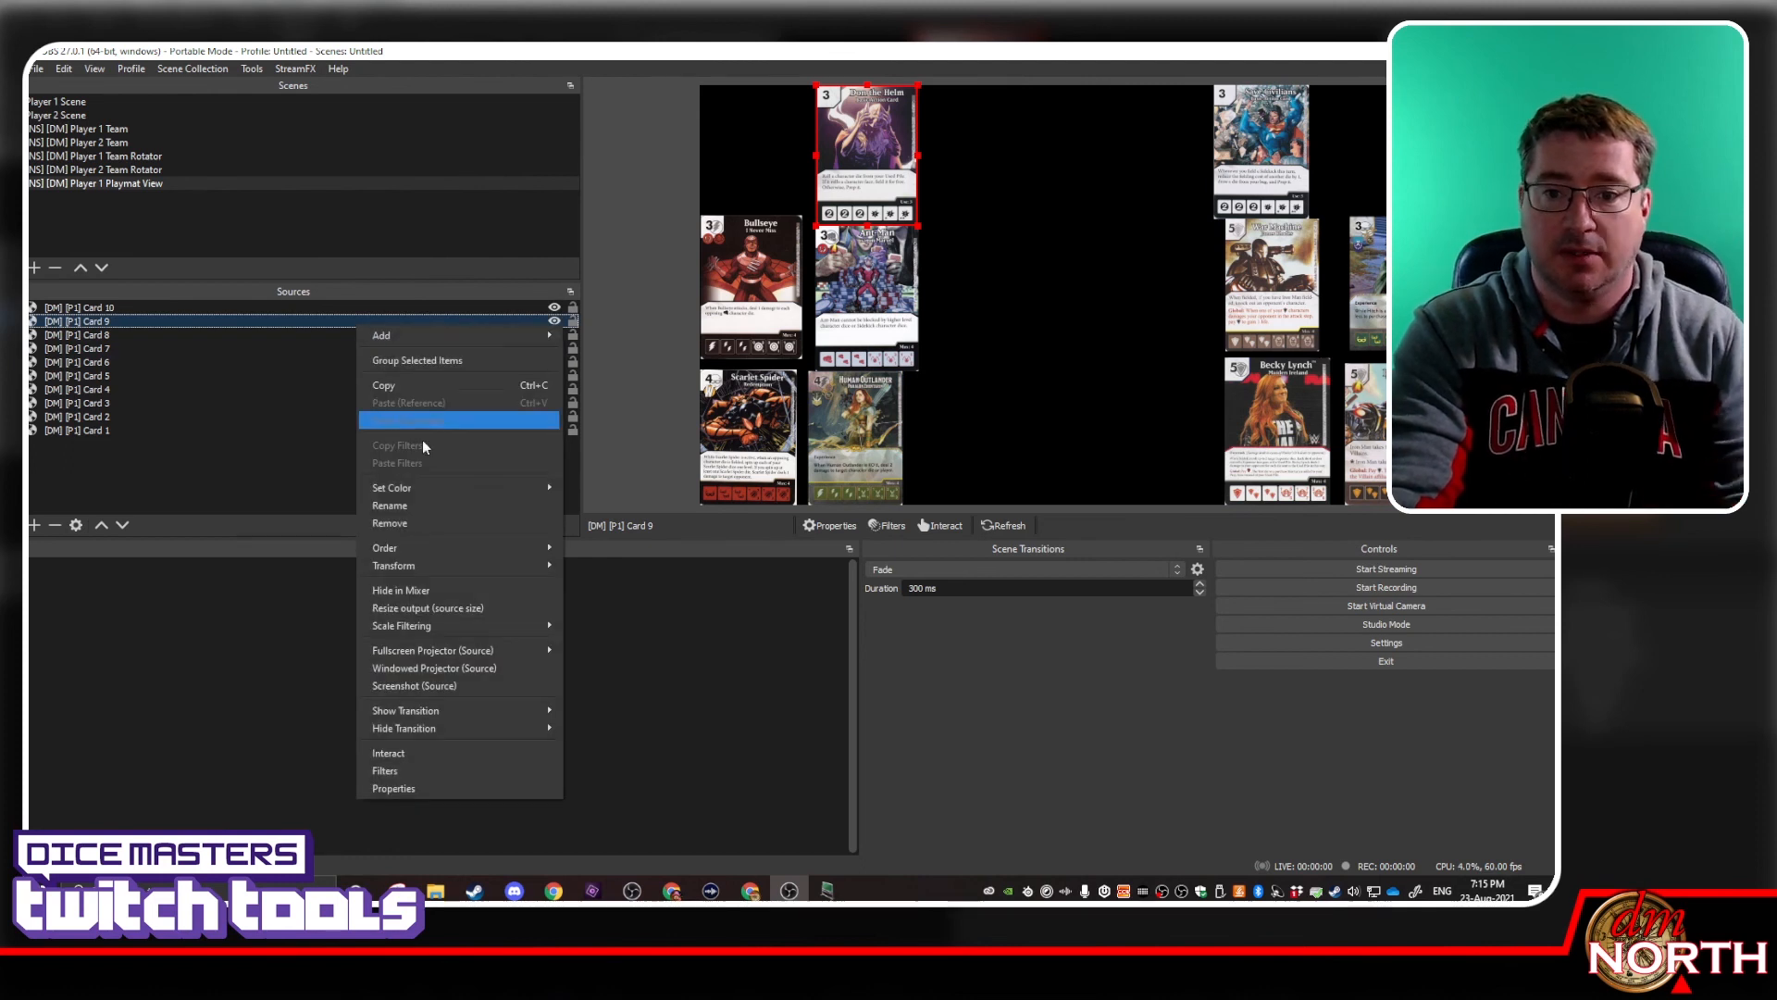
mouse_move(497, 567)
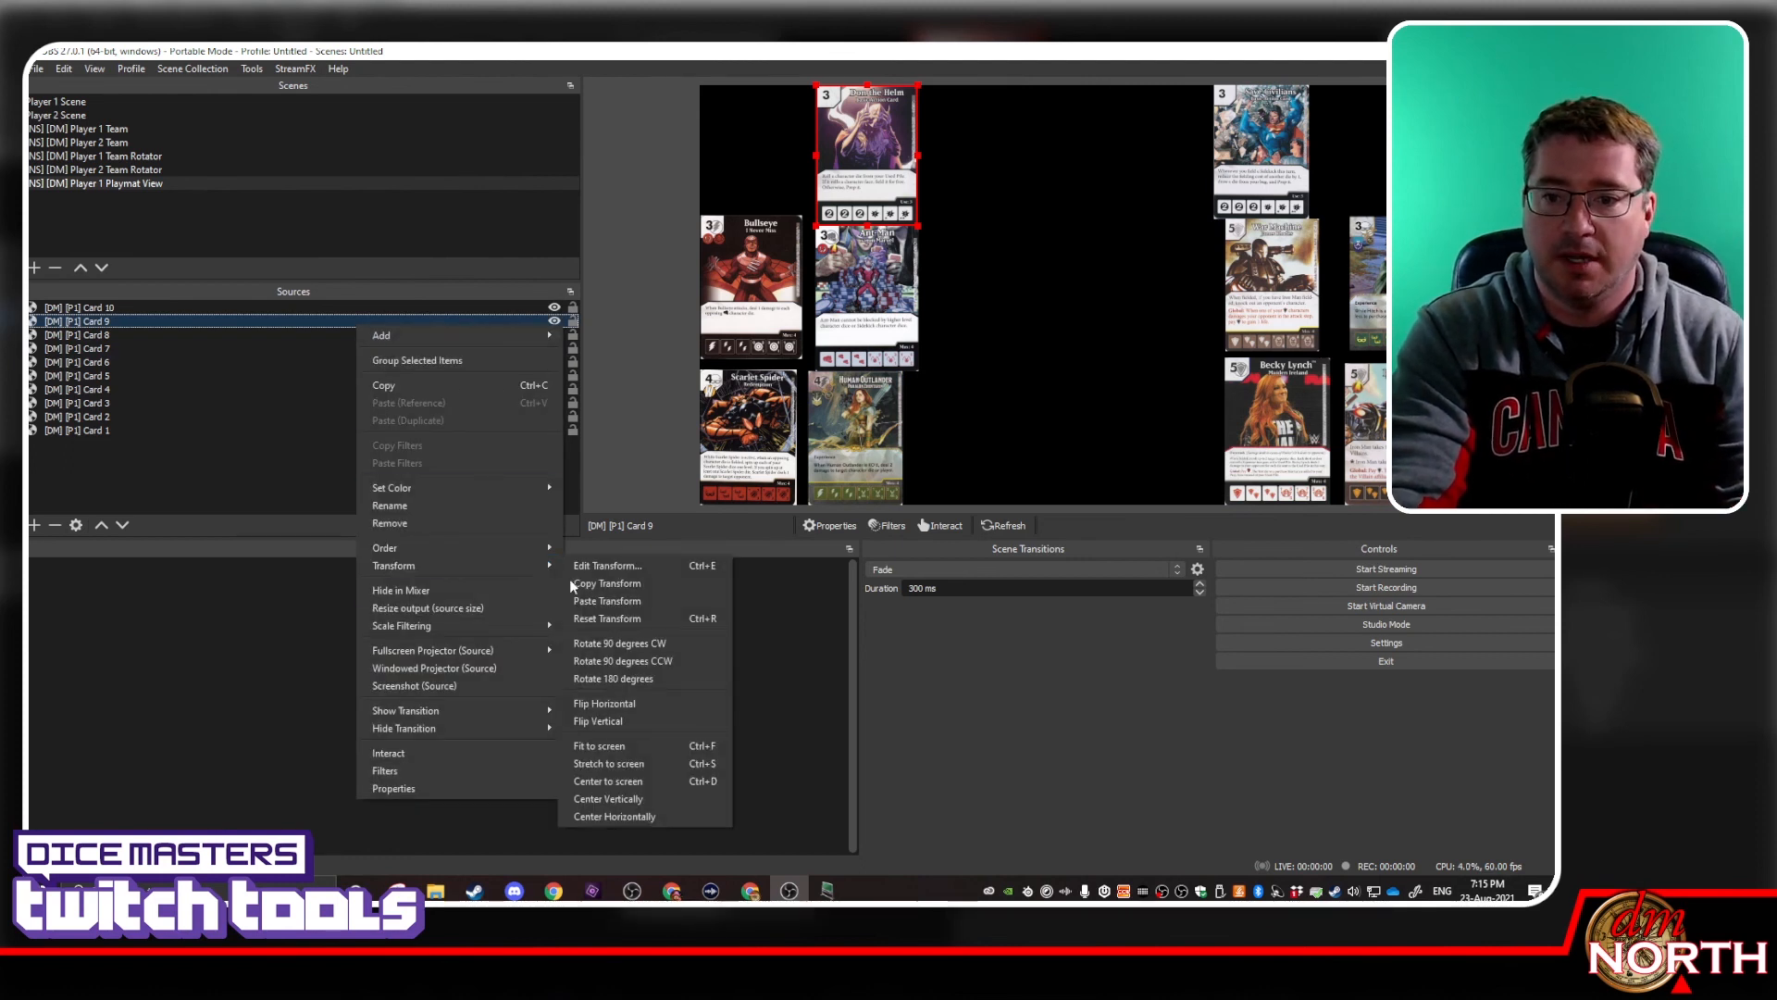
click(652, 643)
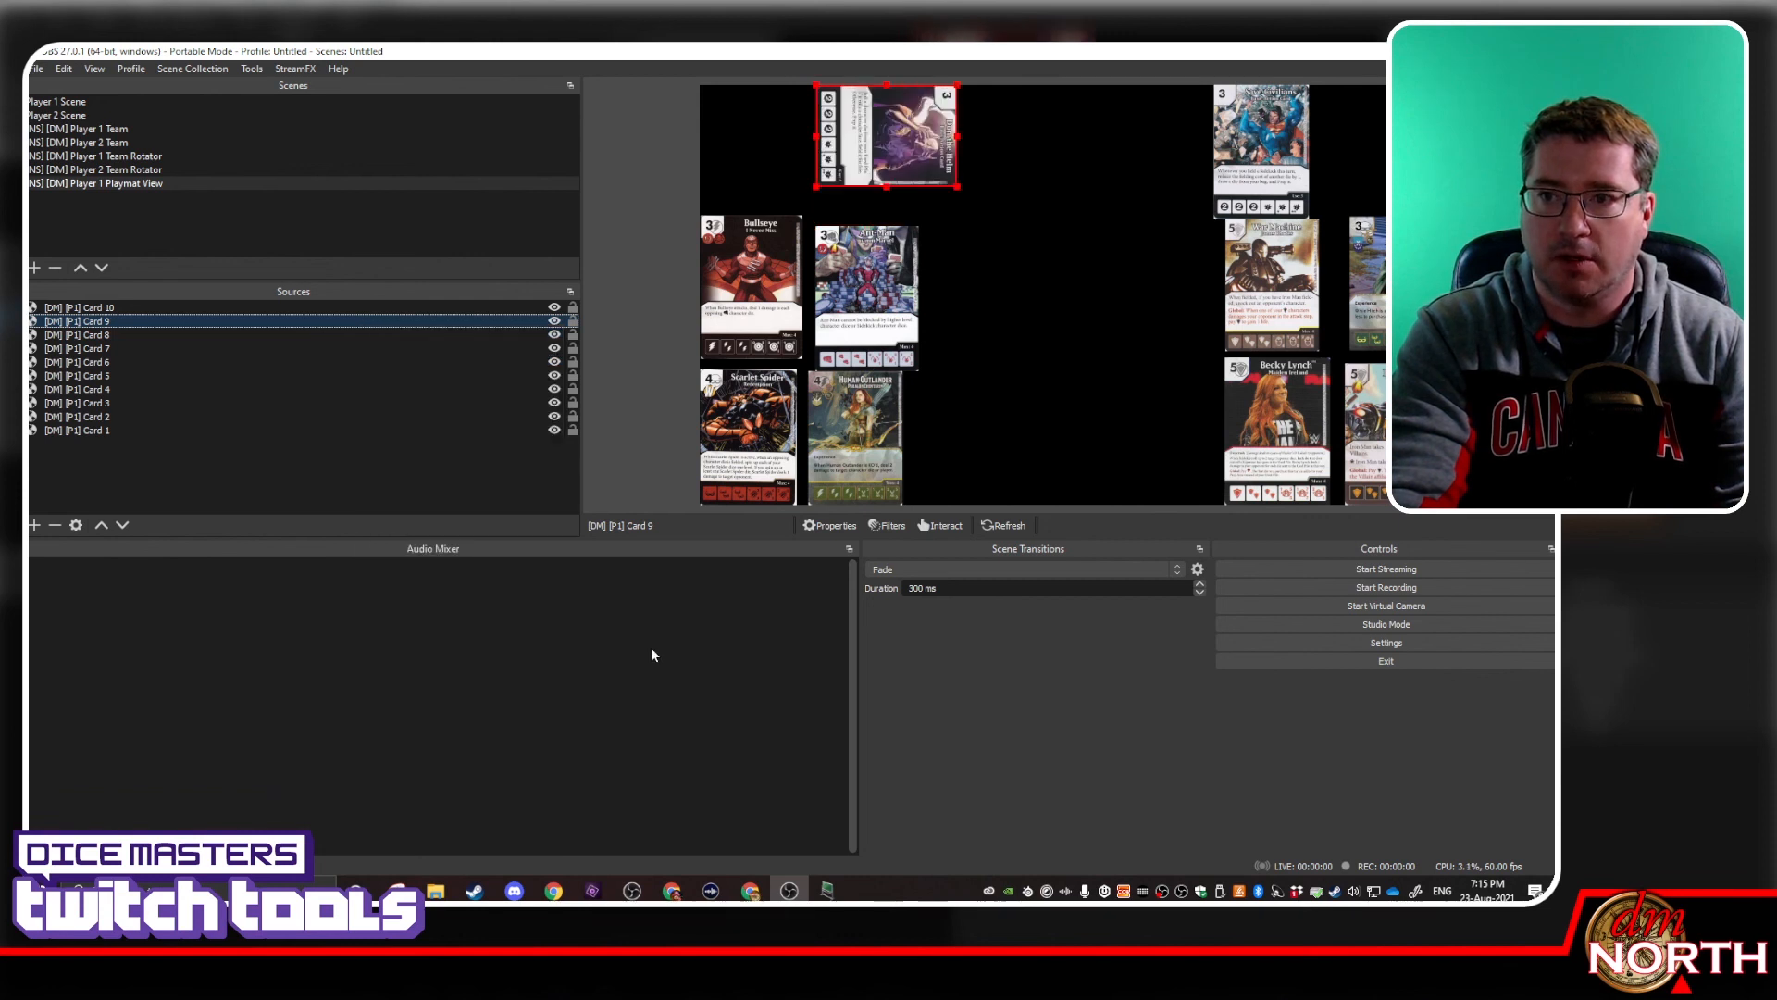
drag(911, 158, 831, 170)
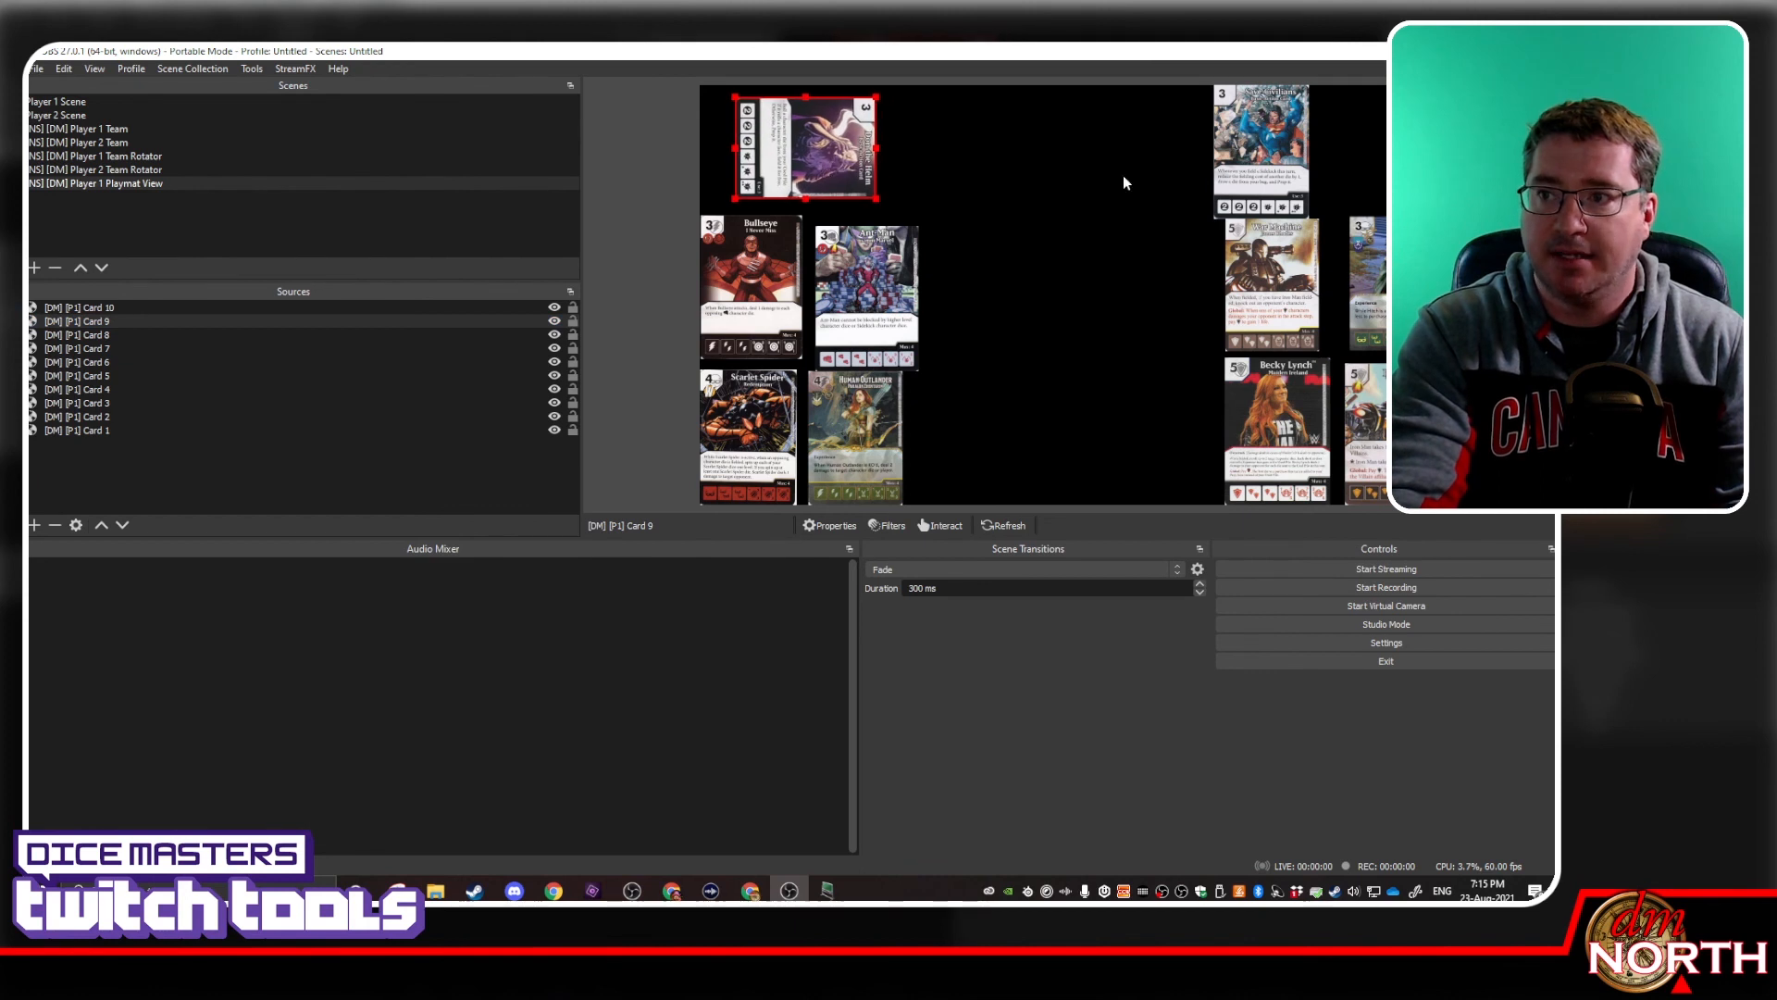
Rotate Card 10 by 90 degrees counterclockwise and position it above the right group of four cards
click(1261, 148)
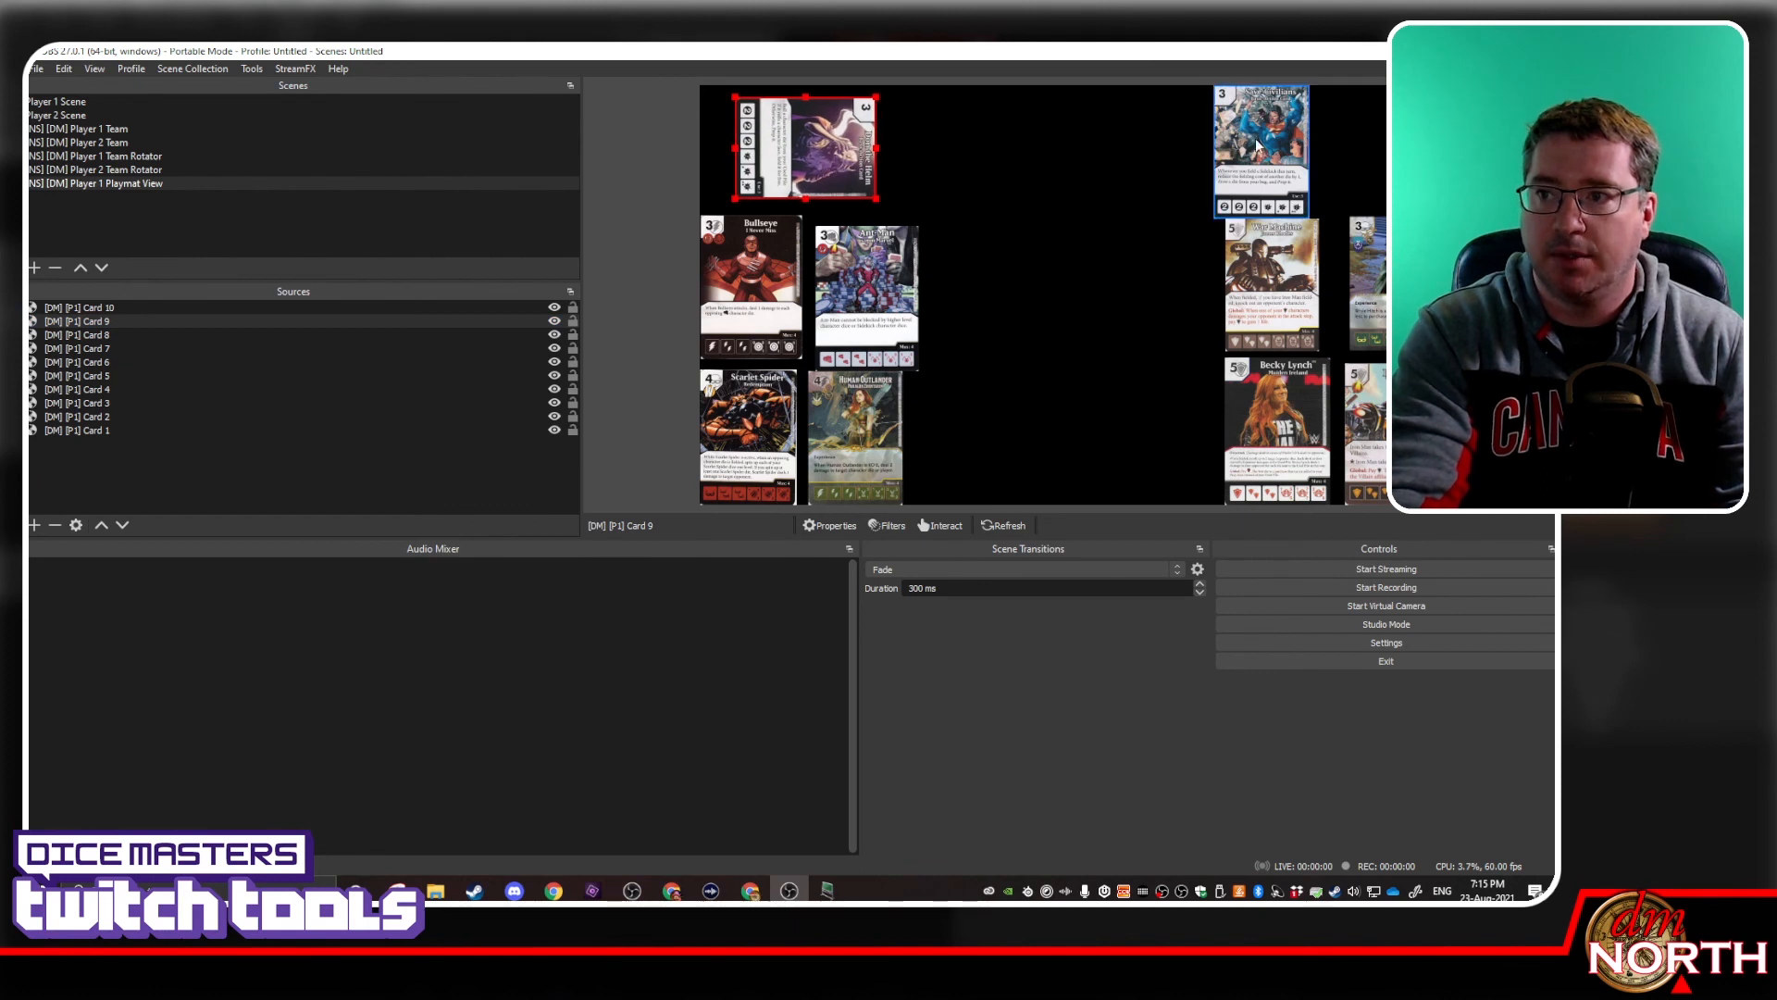
right_click(274, 308)
mouse_move(435, 545)
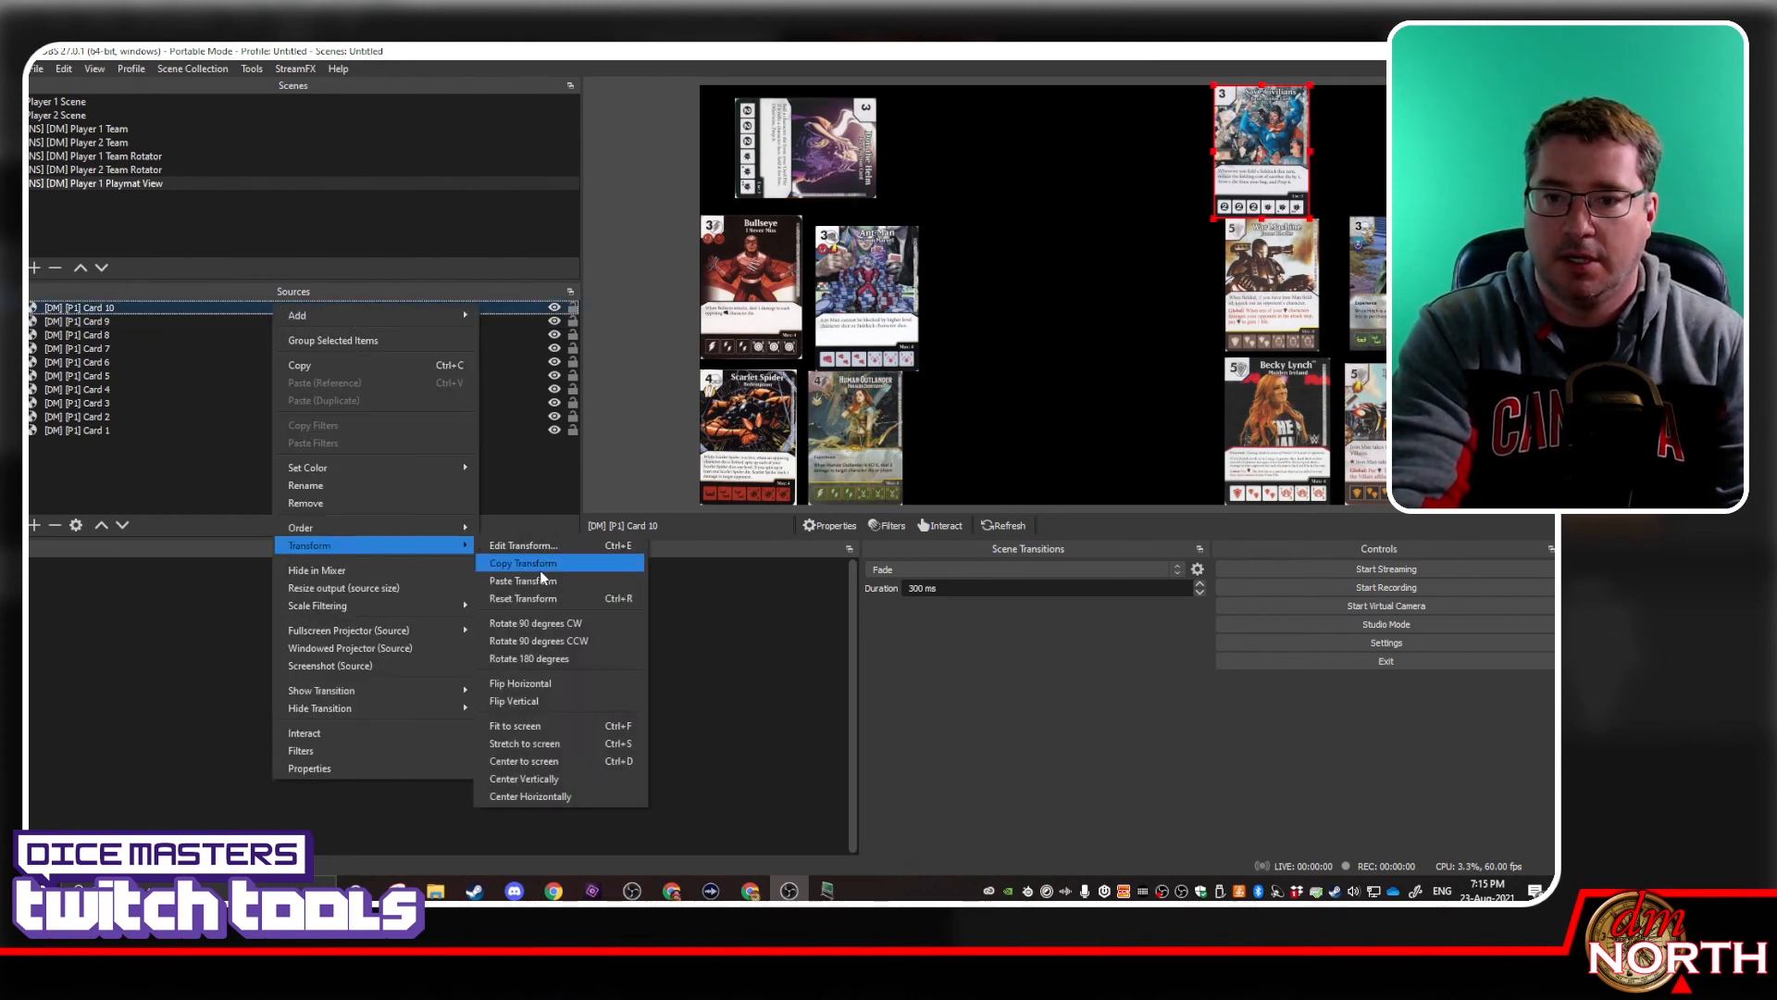
click(548, 640)
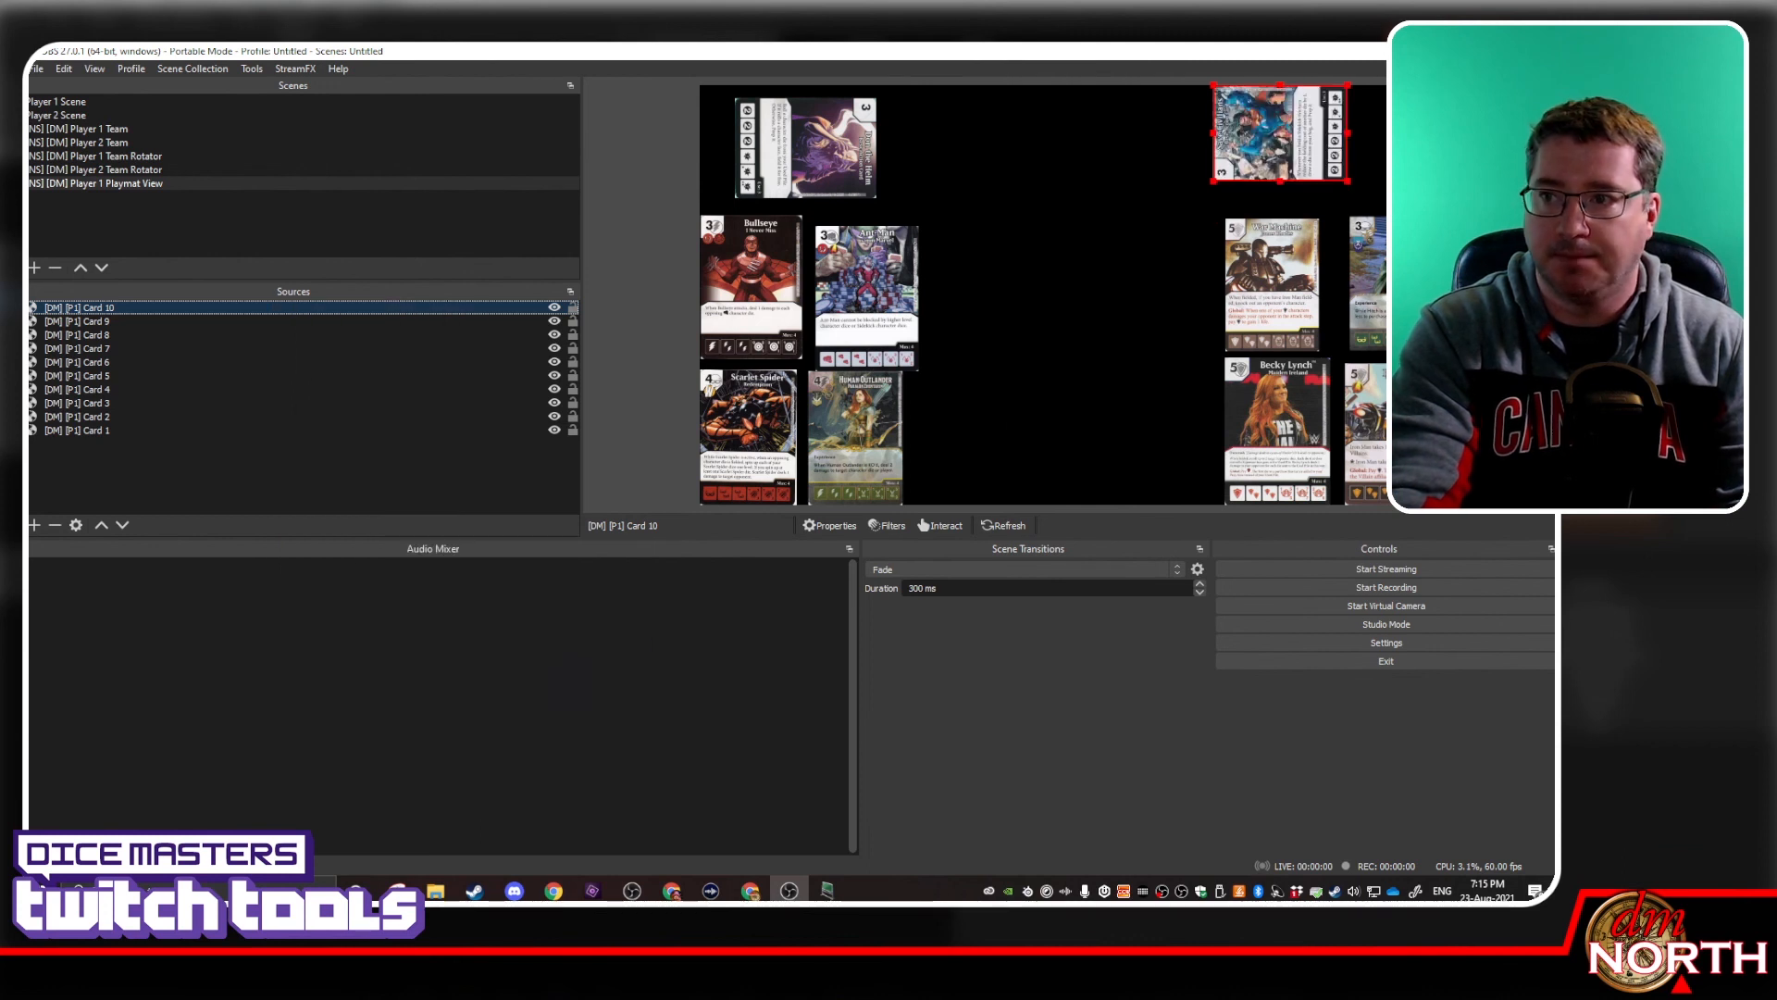
drag(1290, 151, 1295, 149)
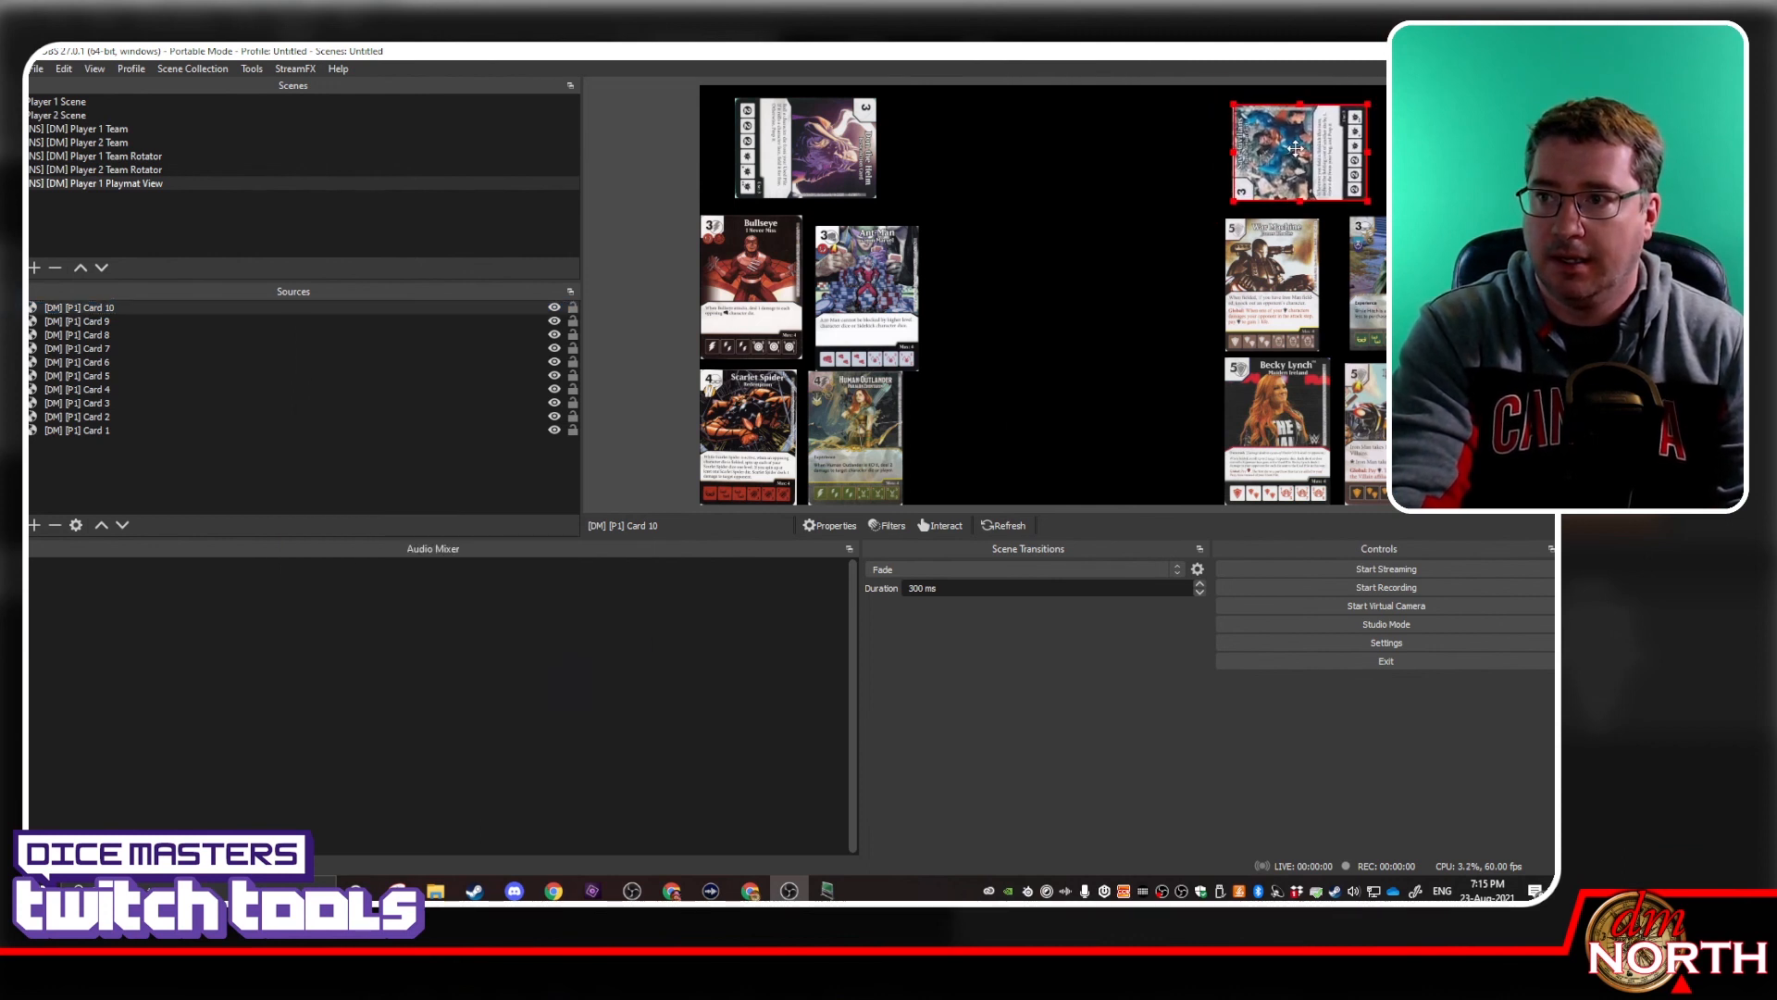
Add the existing [NS] [DM] Player 1 Playmat View scene as a visible source in Player 2 Scene
click(88, 115)
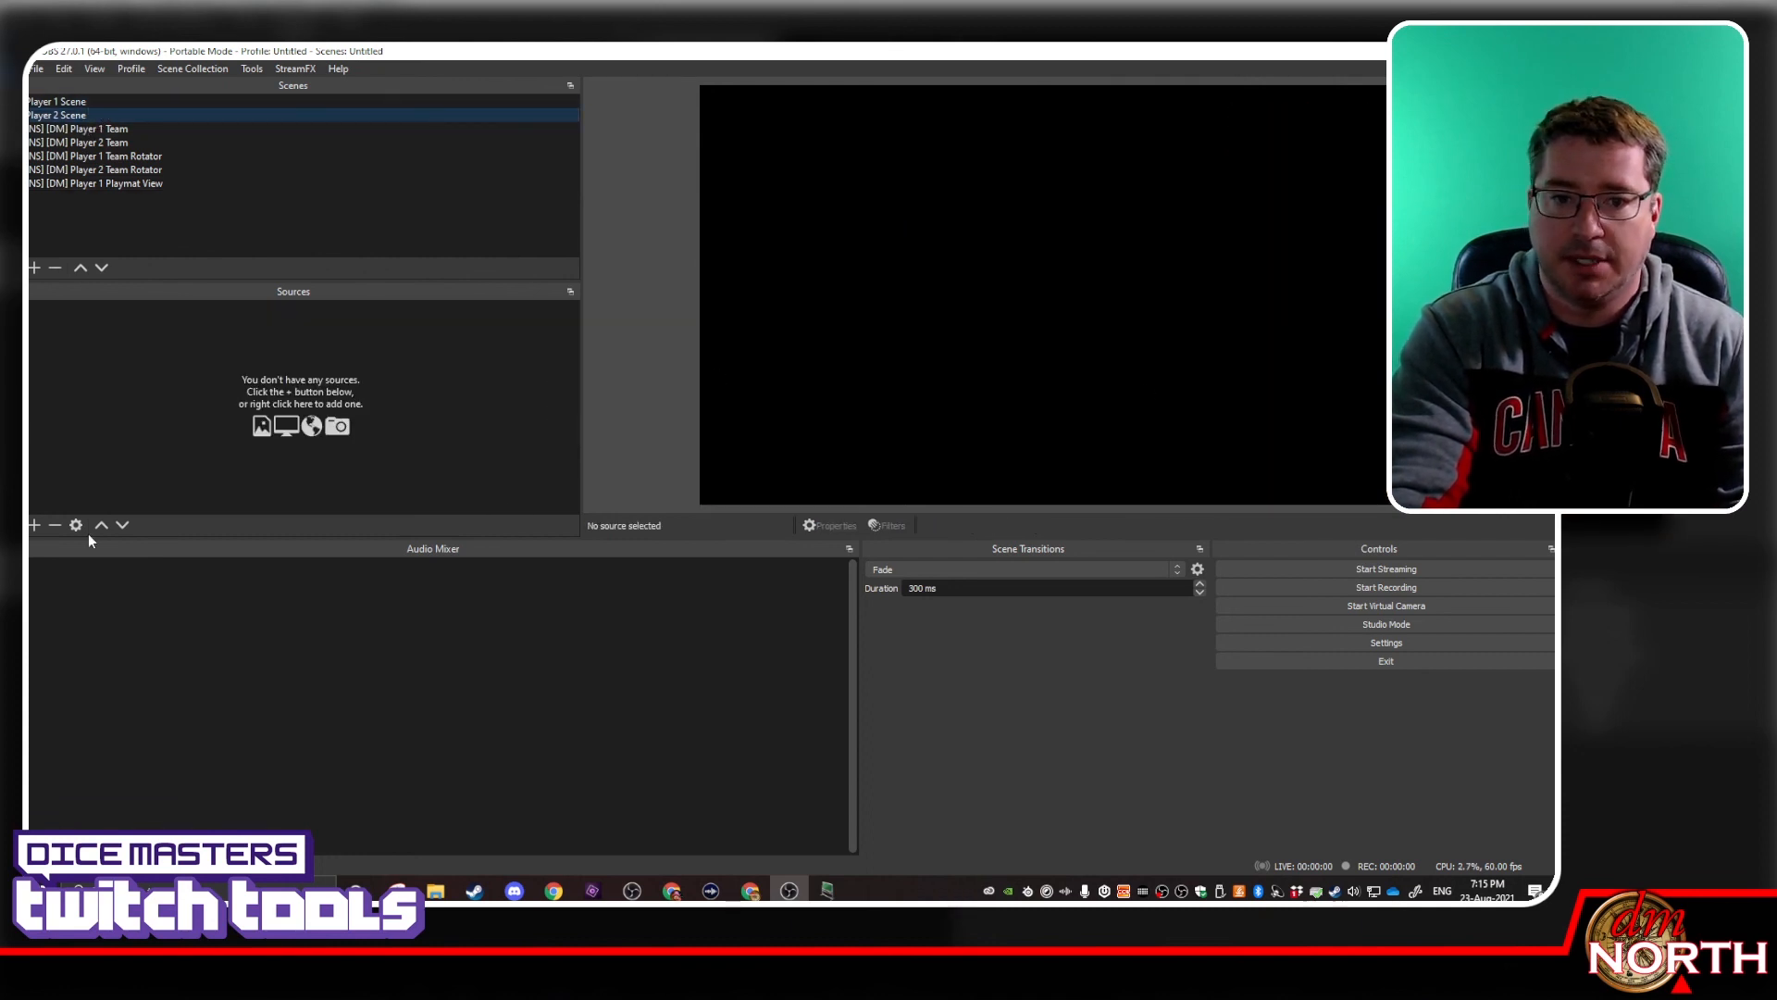
click(34, 525)
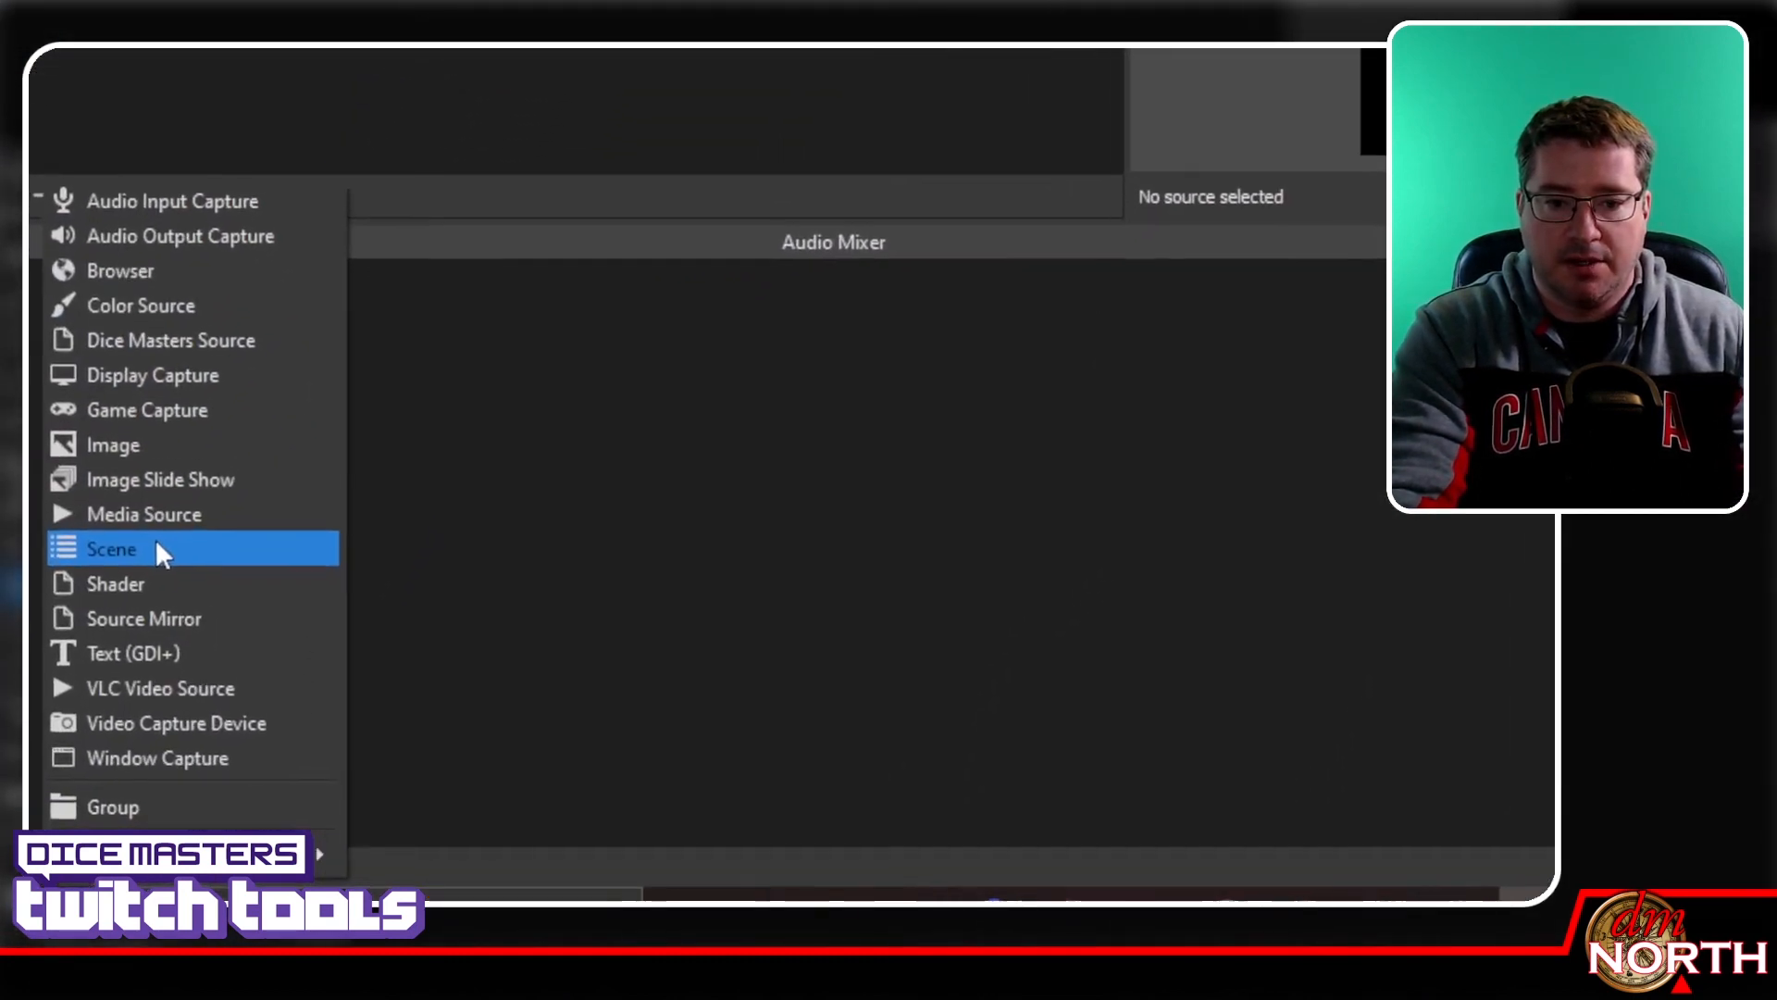
click(139, 629)
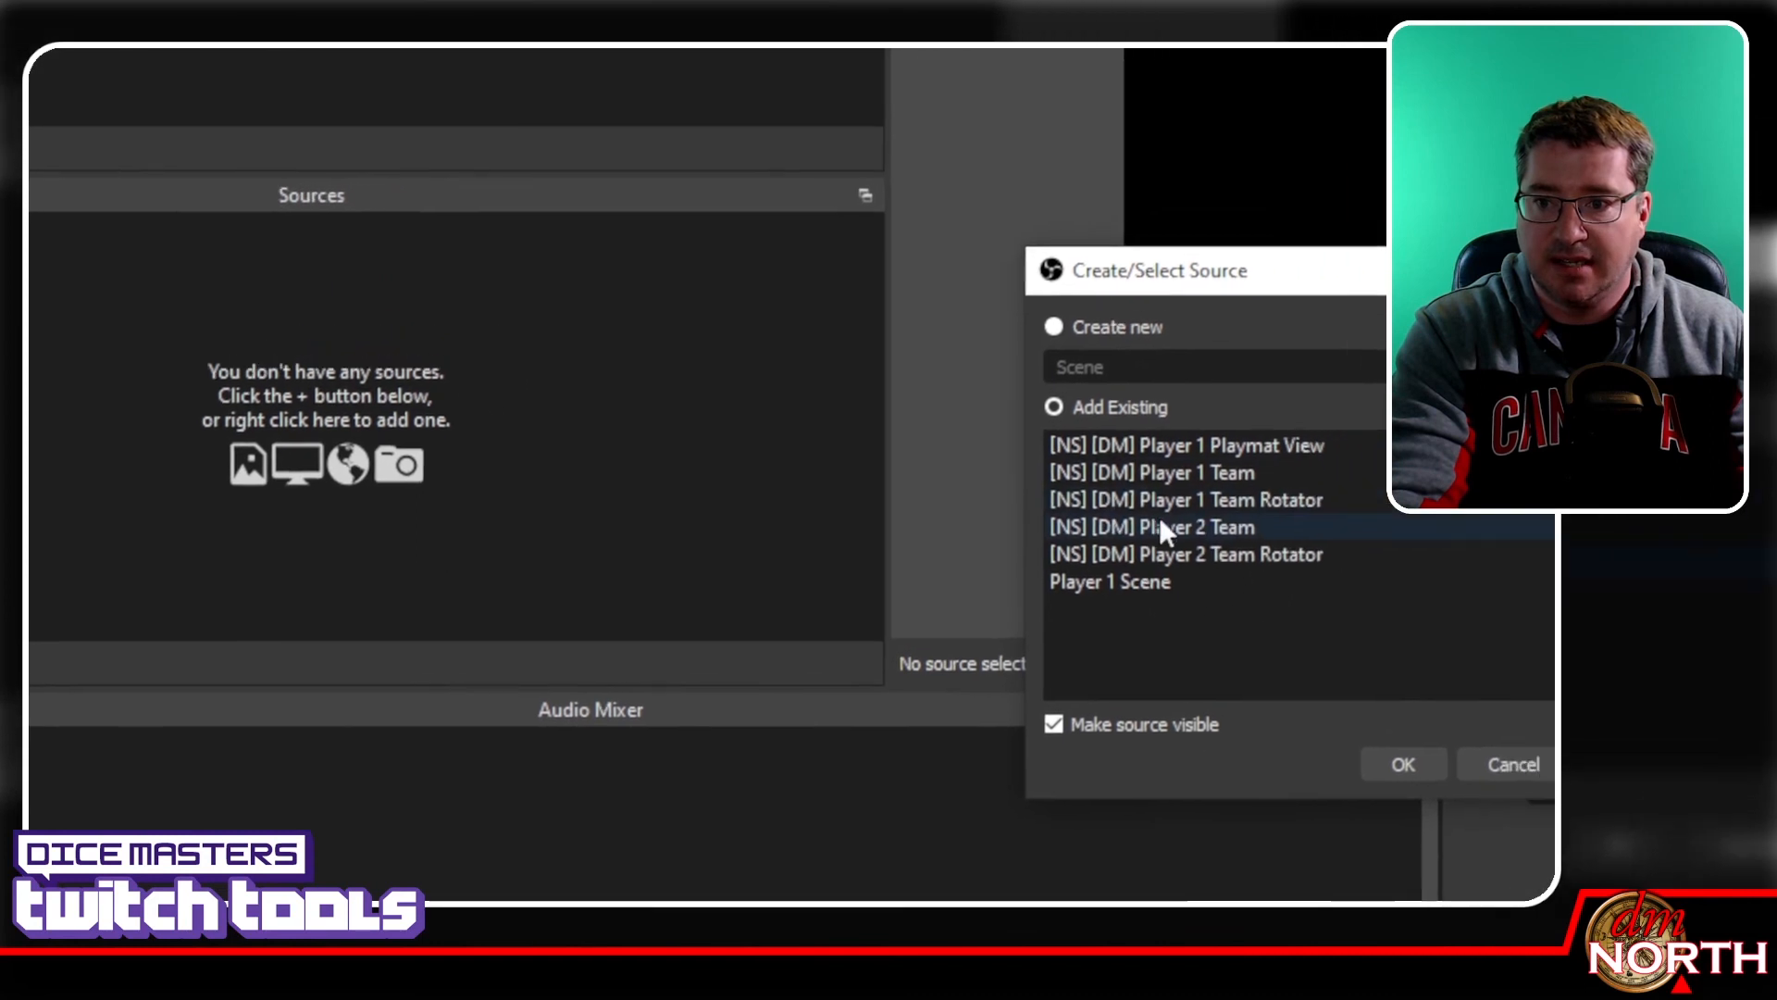
click(1203, 447)
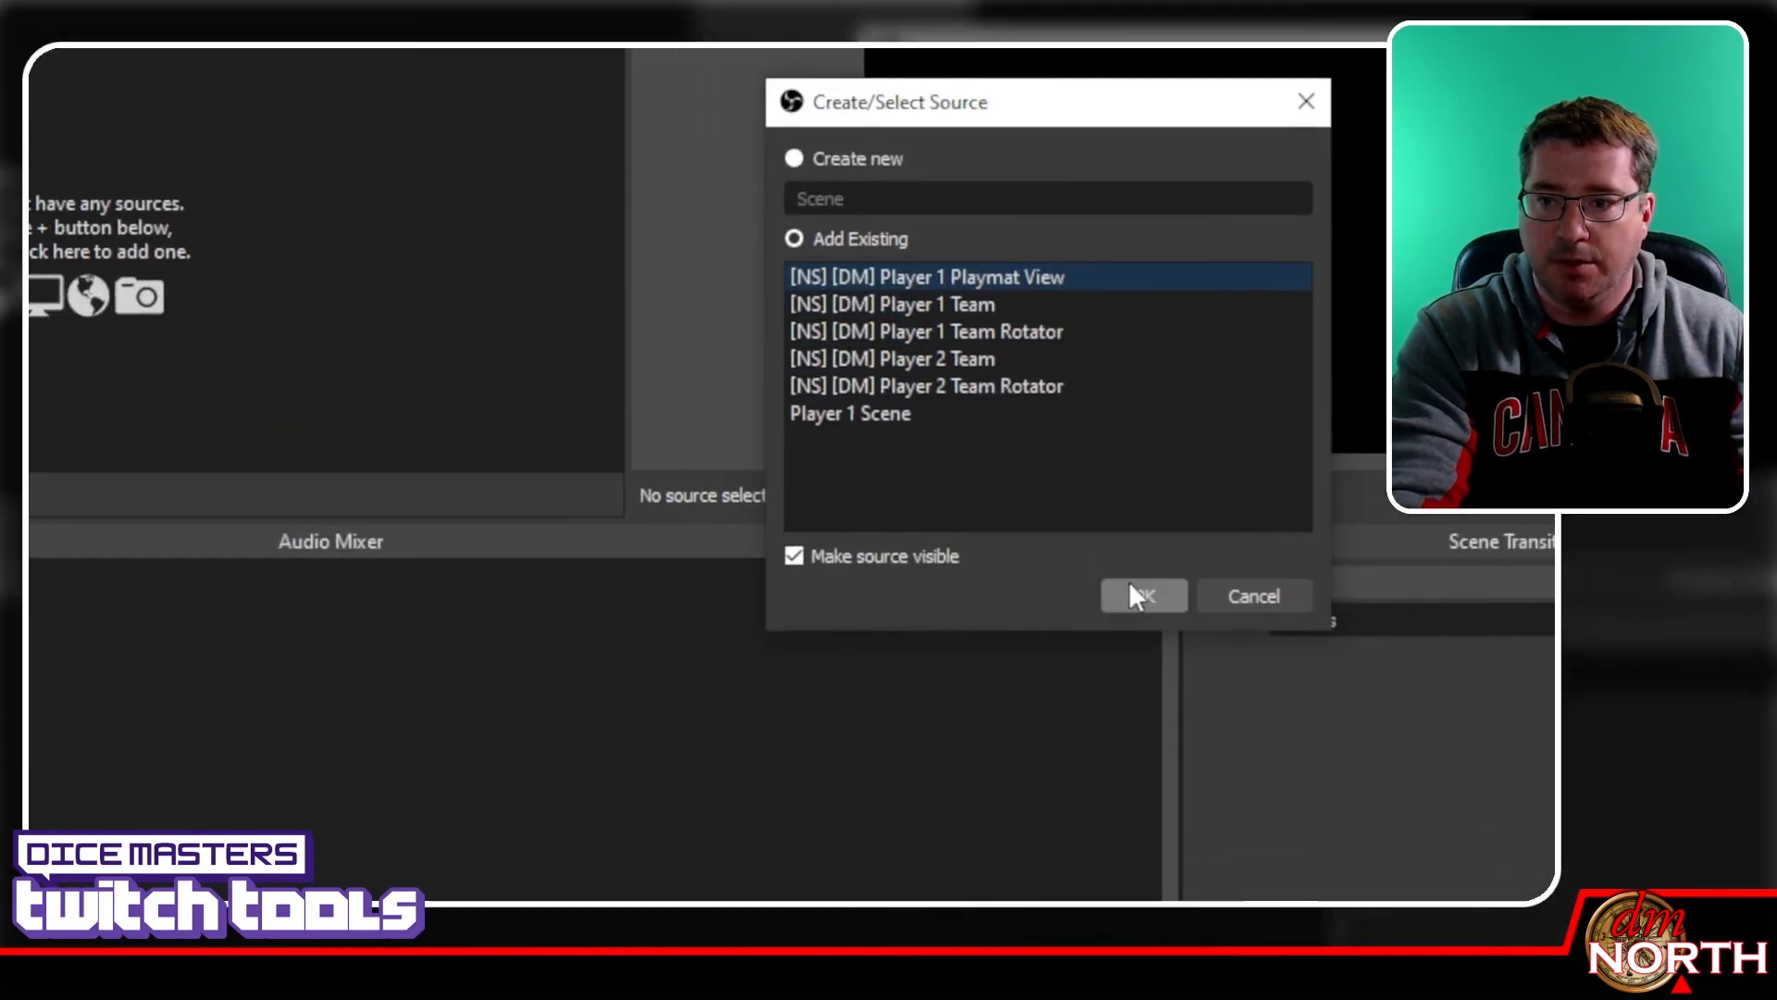
click(1135, 596)
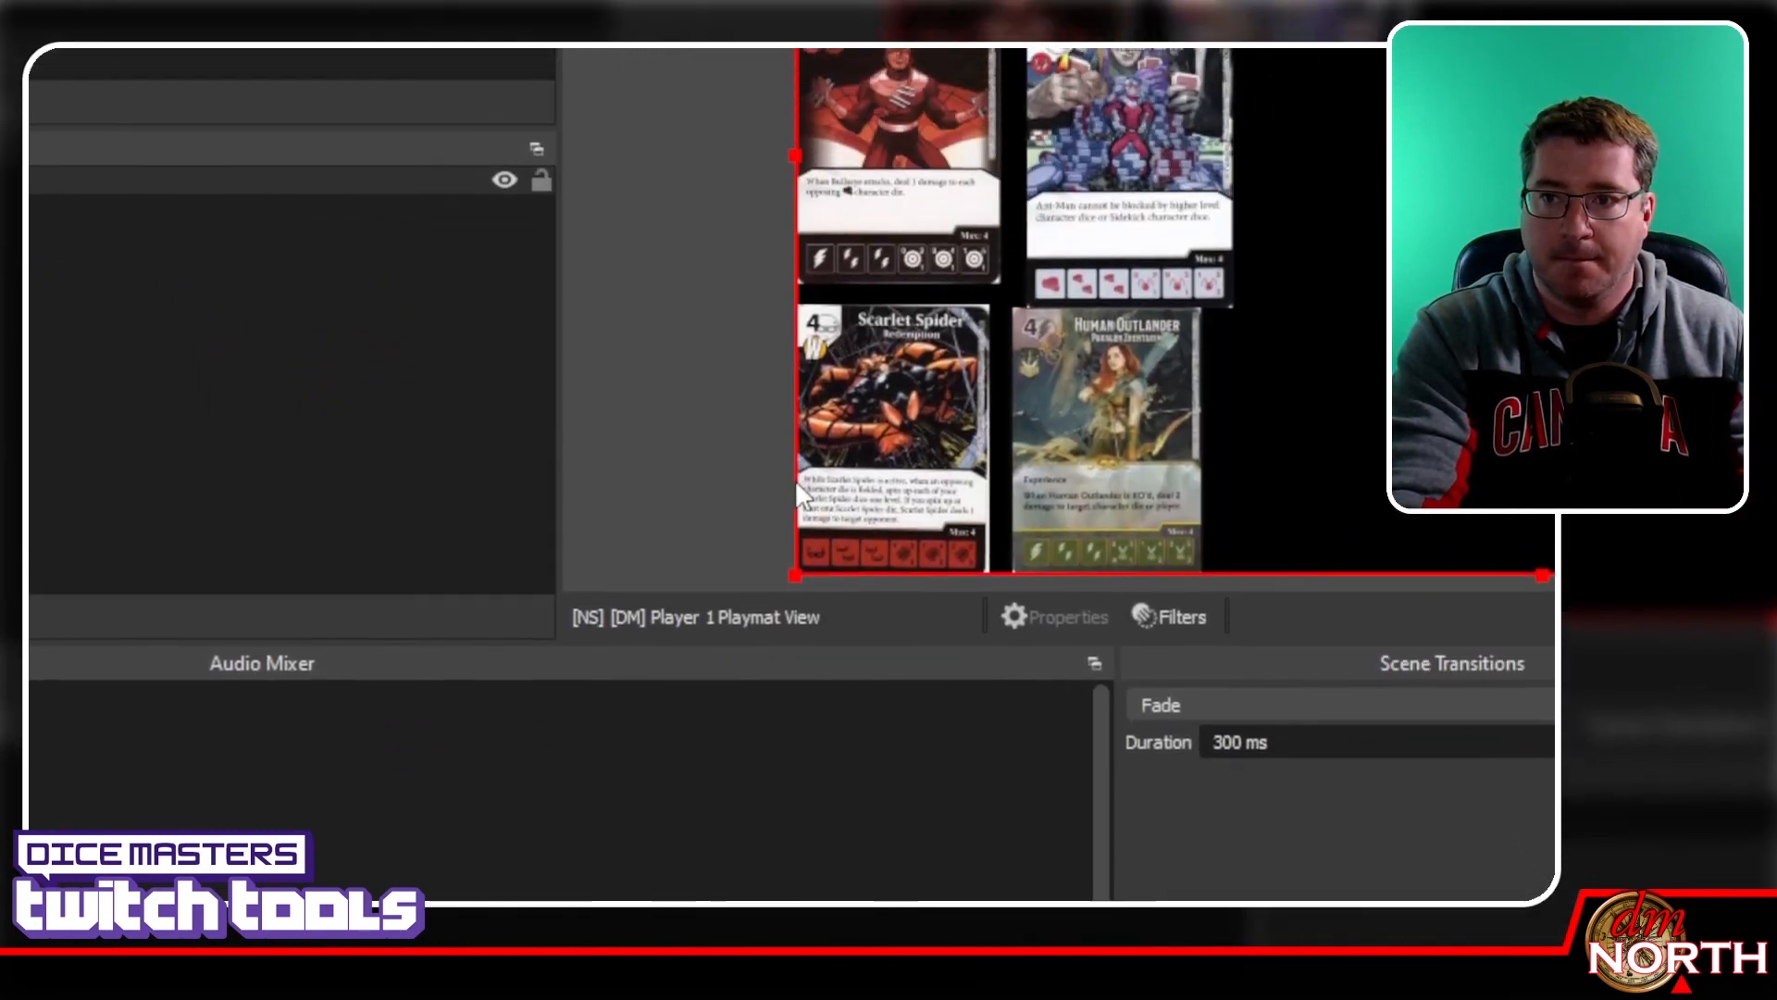